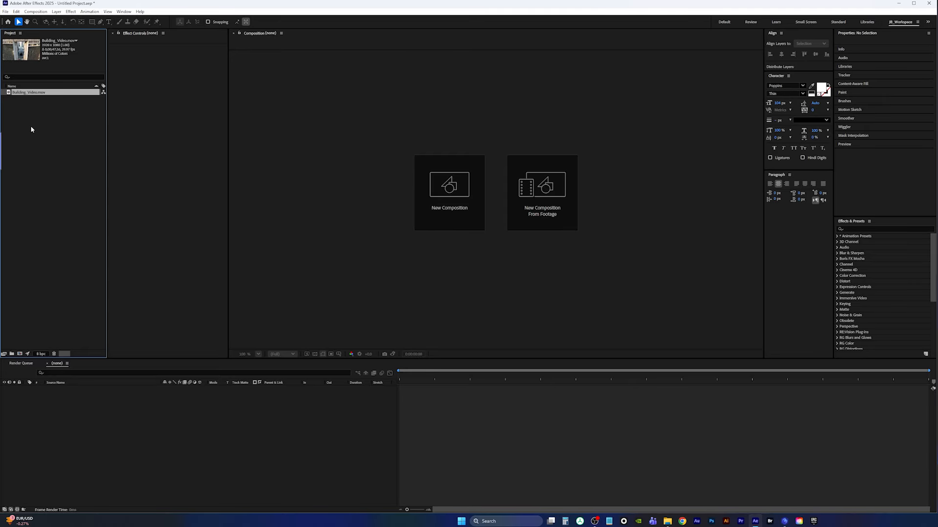
# Interpret the footage to conform to a frame rate of 30 frames per second
pyautogui.hotkey('ctrl', 'alt', 'g')
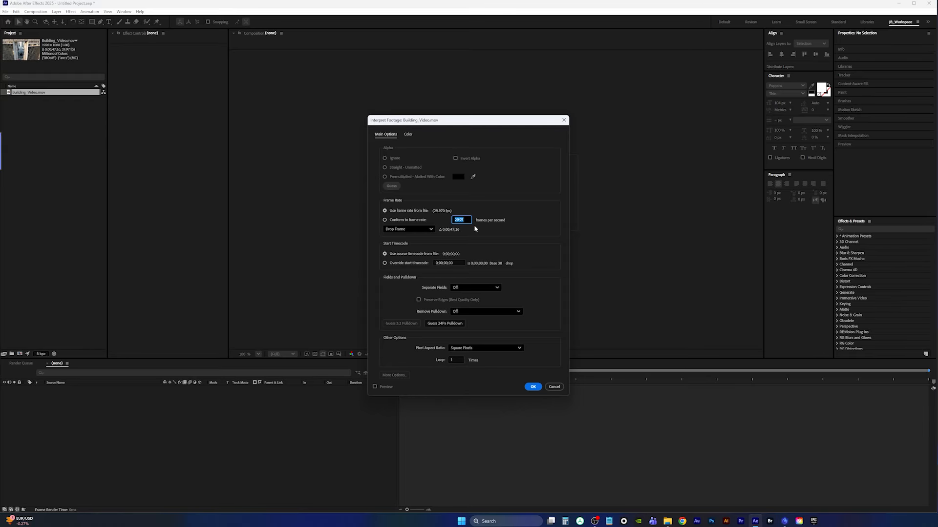
pyautogui.write('30')
pyautogui.click(532, 386)
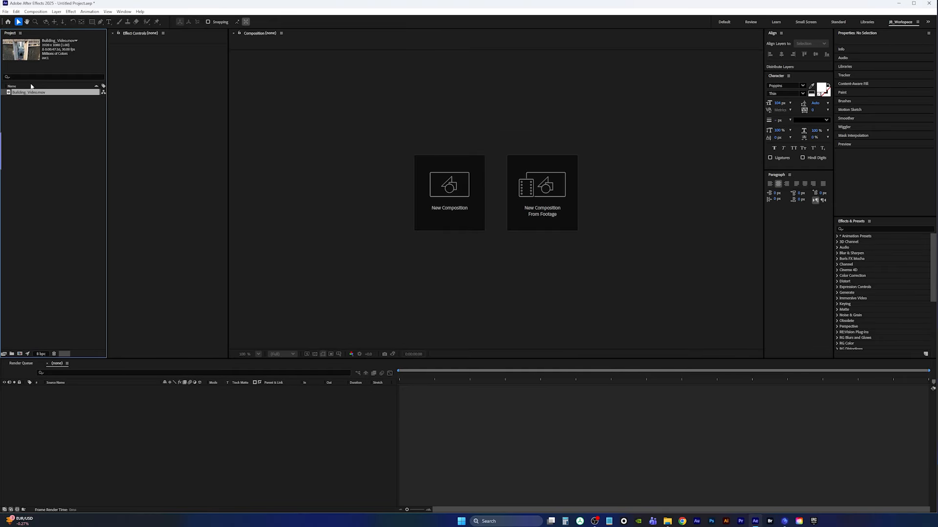
# Create a composition from the Building_Video footage and trim it to end at about 0:00:23:14
pyautogui.moveTo(18, 97); pyautogui.dragTo(20, 354)
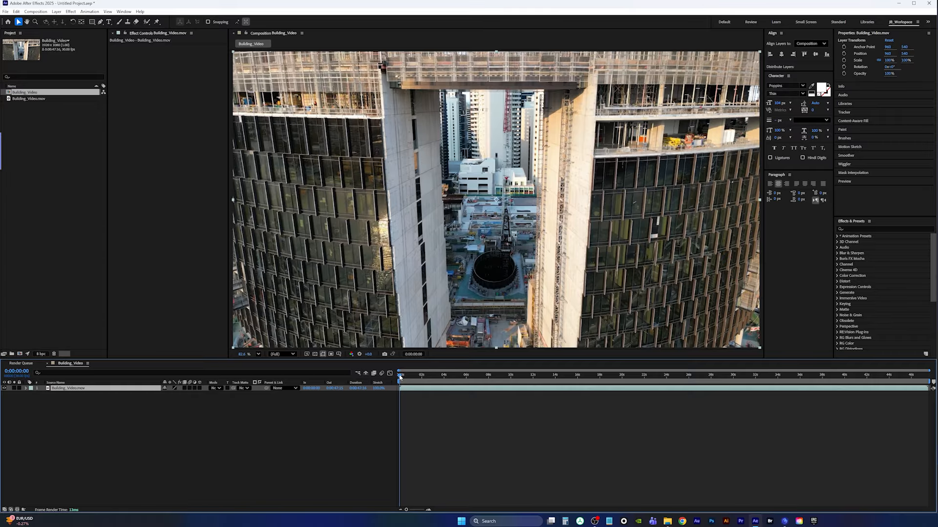
pyautogui.moveTo(400, 376); pyautogui.dragTo(660, 381)
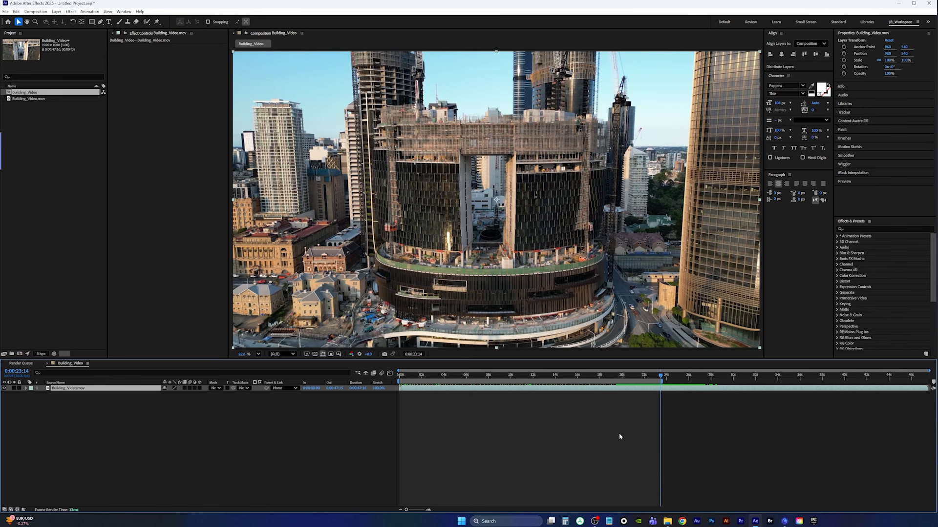
pyautogui.hotkey('ctrl', 'shift', 'x')
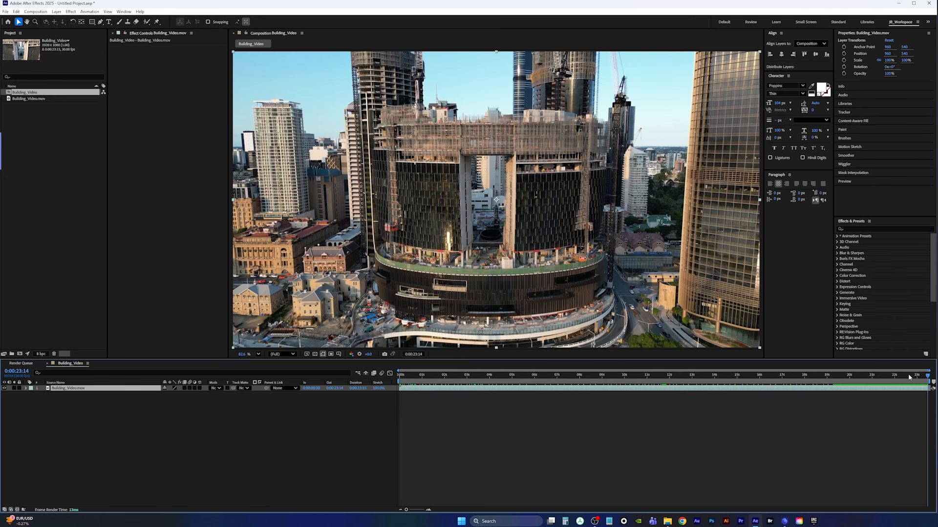
pyautogui.moveTo(928, 375); pyautogui.dragTo(382, 374)
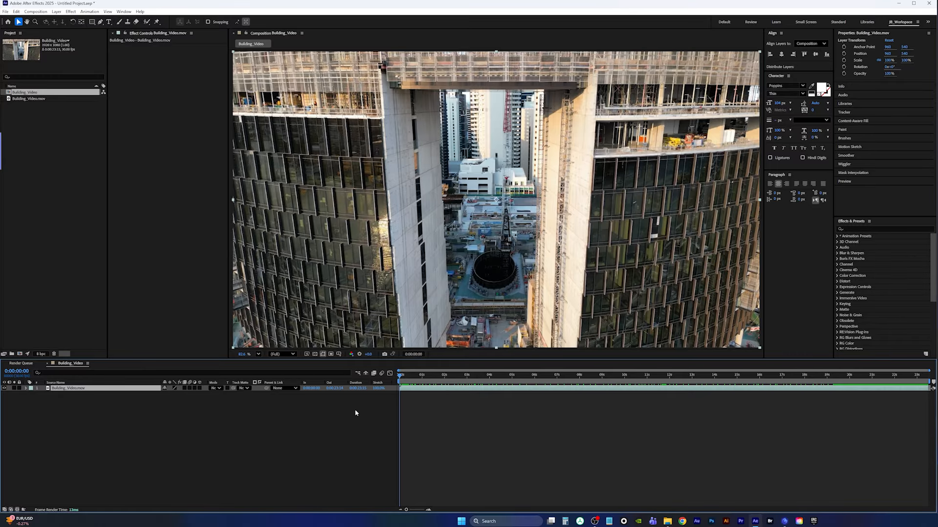
# Review the composition settings without changing them
pyautogui.hotkey('ctrl', 'k')
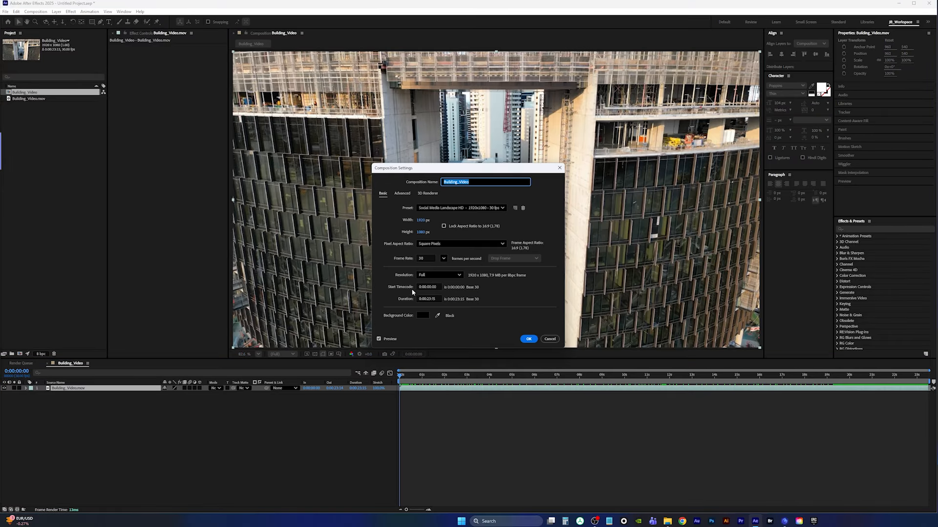
pyautogui.click(550, 339)
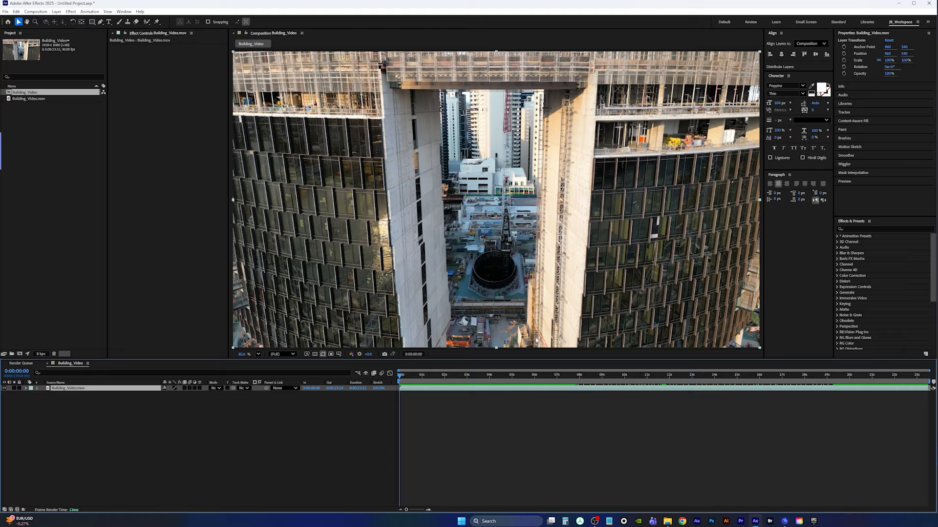
pyautogui.hotkey('ctrl', 'k')
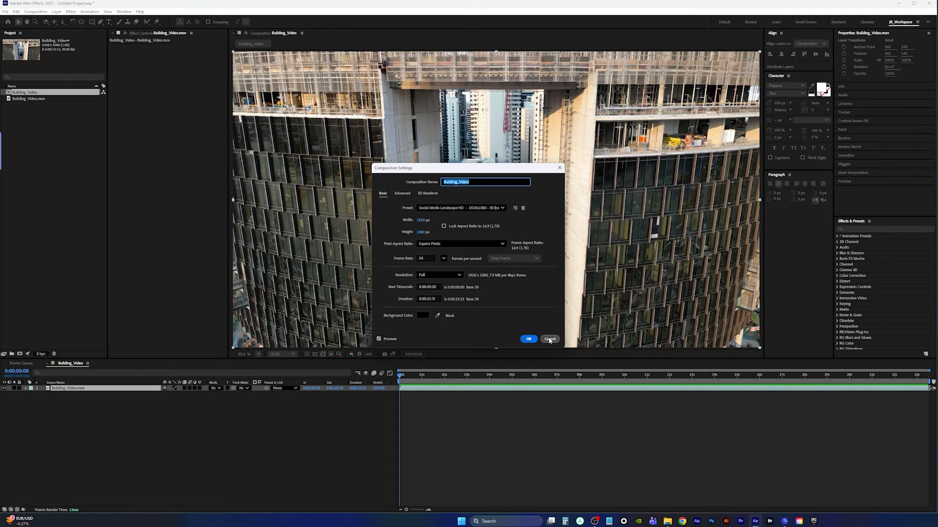
pyautogui.click(550, 339)
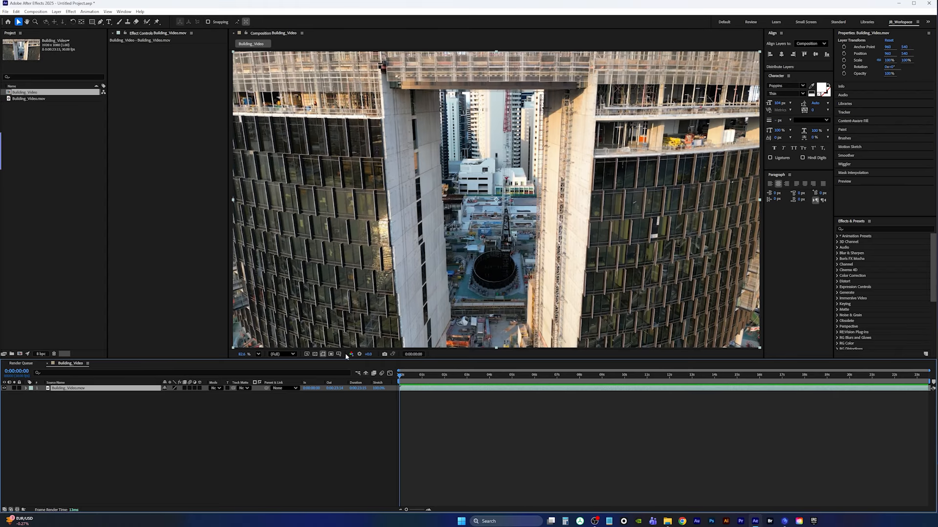
# Apply Track Camera to the footage layer to analyse it with the 3D Camera Tracker
pyautogui.click(90, 12)
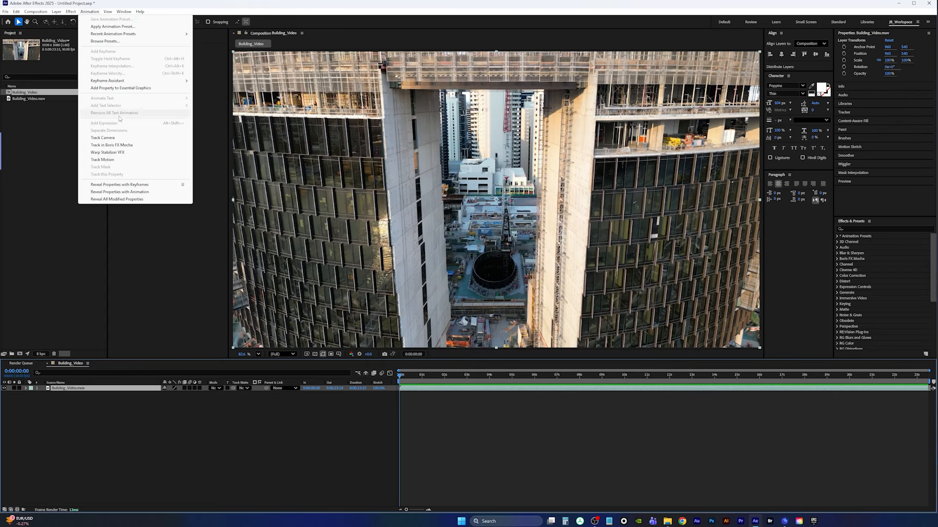
pyautogui.click(142, 136)
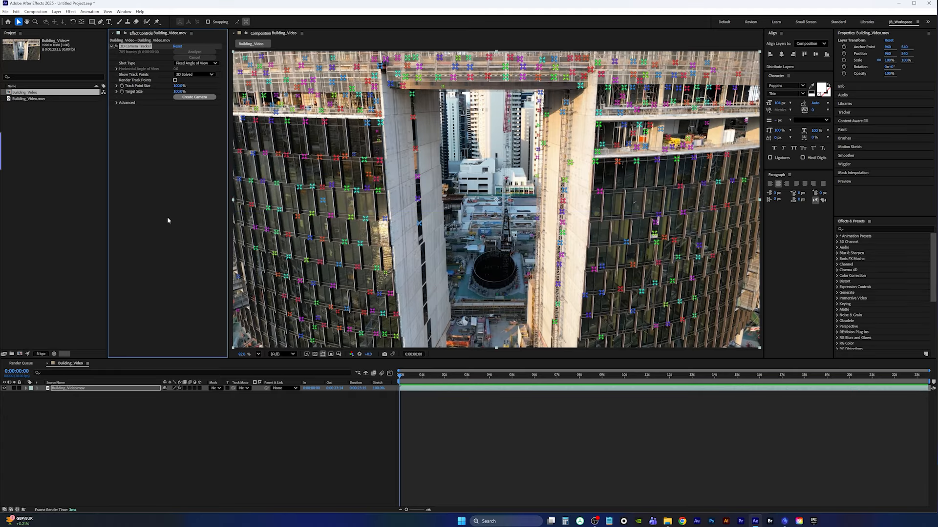
pyautogui.moveTo(402, 375); pyautogui.dragTo(579, 372)
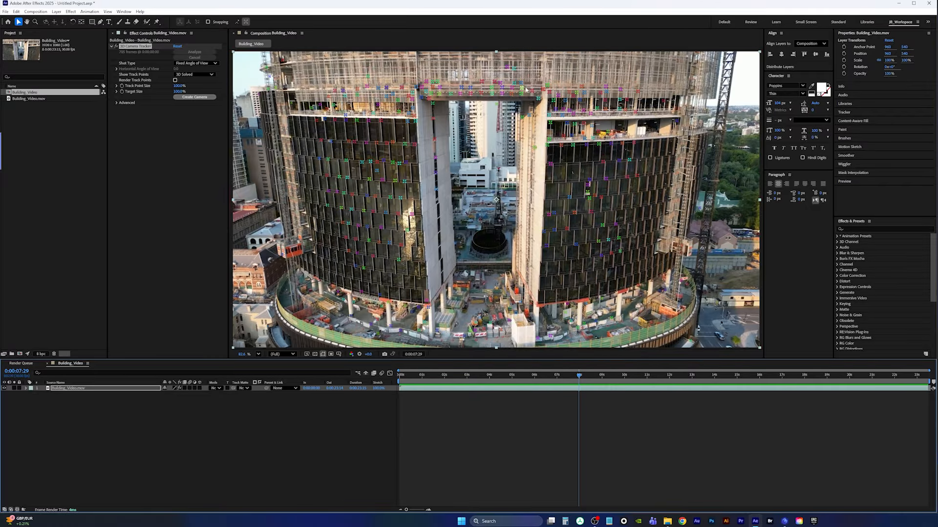
pyautogui.moveTo(578, 376); pyautogui.dragTo(623, 378)
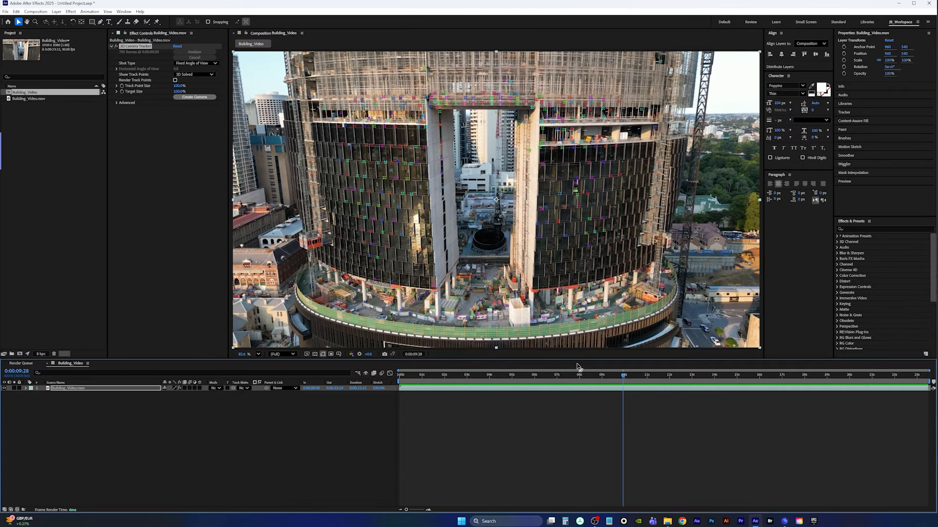
# Select track points on the ground ring around the base and set them as the ground plane and origin
pyautogui.click(466, 307)
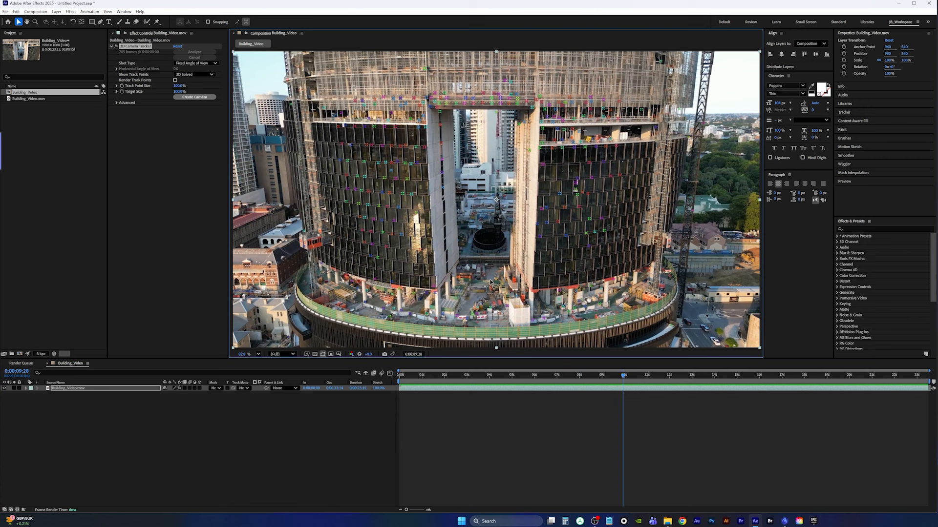
pyautogui.moveTo(511, 321); pyautogui.dragTo(453, 304)
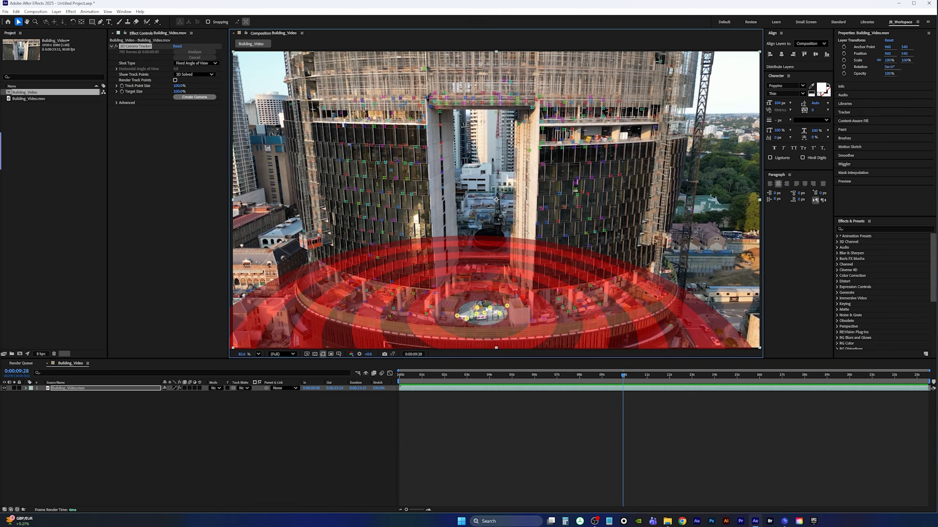
pyautogui.rightClick(484, 313)
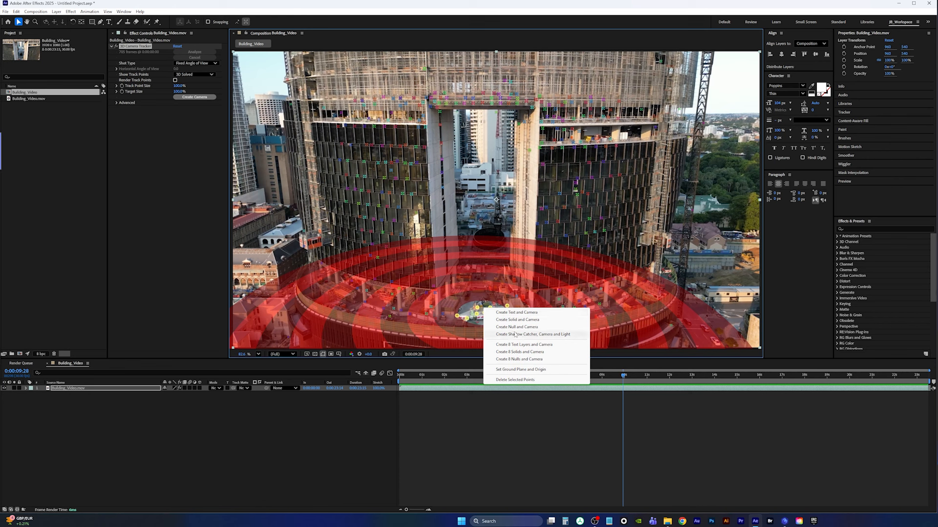
pyautogui.click(521, 370)
# Select track points along the inner pillar of the left tower at about 0:00:08:28
pyautogui.moveTo(622, 376); pyautogui.dragTo(600, 376)
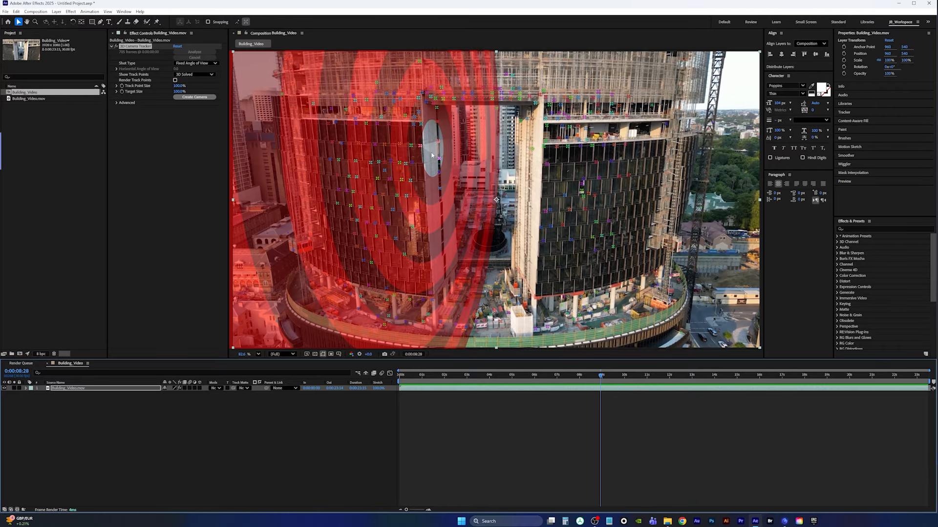
pyautogui.moveTo(430, 151)
pyautogui.mouseDown()
pyautogui.moveTo(433, 105)
pyautogui.moveTo(443, 112)
pyautogui.moveTo(453, 210)
pyautogui.moveTo(440, 224)
pyautogui.moveTo(435, 211)
pyautogui.mouseUp()
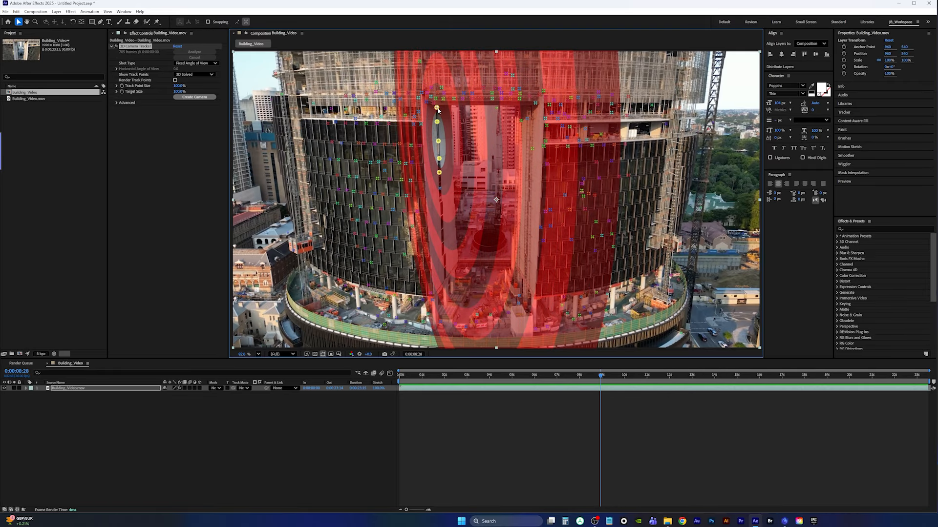
pyautogui.keyDown('shift'); pyautogui.click(441, 190); pyautogui.keyUp('shift')
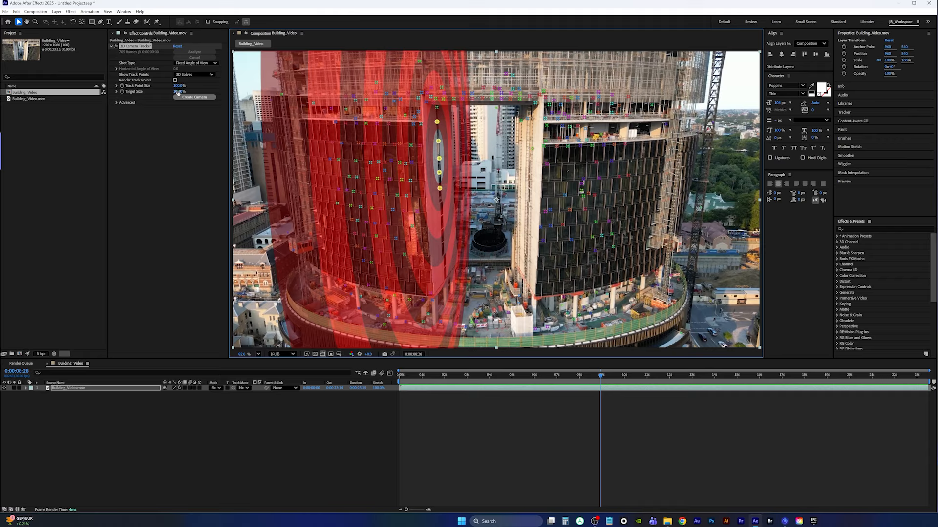
# Set the tracker's target size to about 13% and create a solid and camera at the selected points
pyautogui.moveTo(178, 91); pyautogui.dragTo(163, 92)
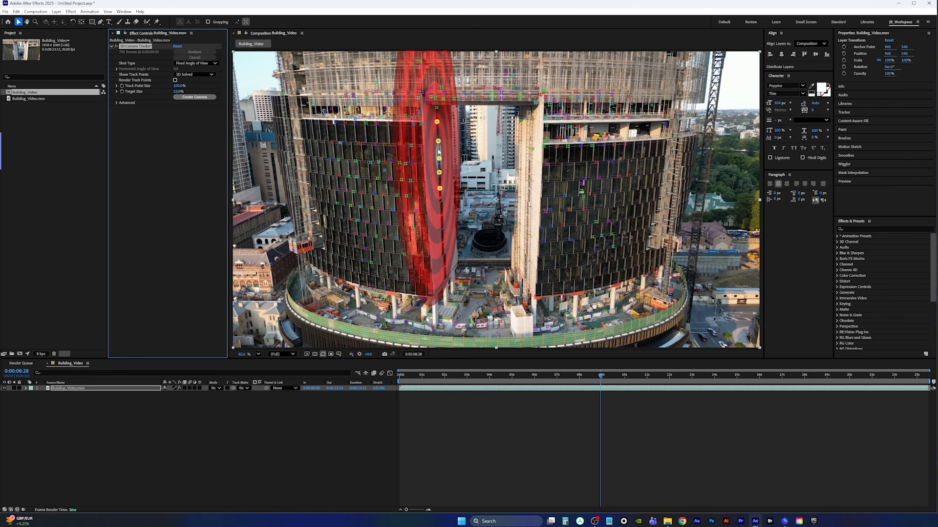
pyautogui.rightClick(438, 152)
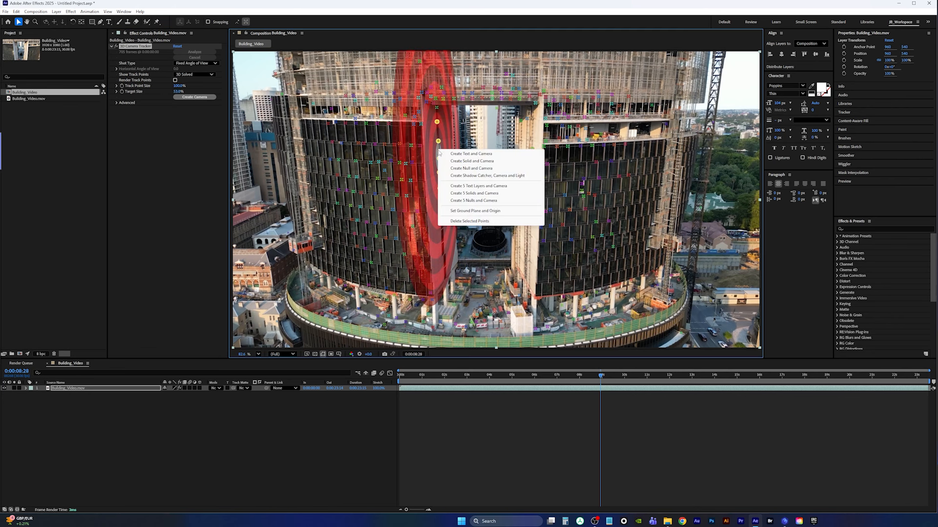
pyautogui.click(472, 162)
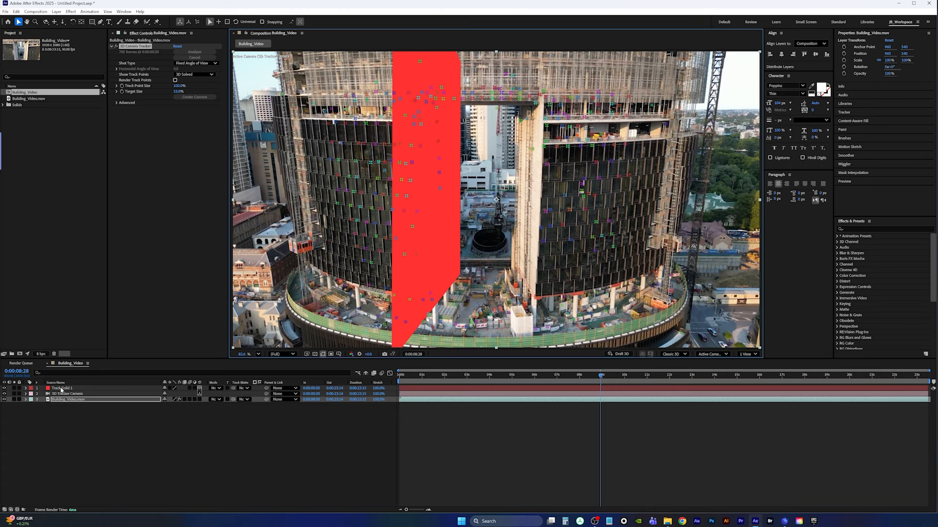
# Scale Track Solid 1 down to 30% and reposition it onto the pillar
pyautogui.click(66, 389)
pyautogui.press('s')
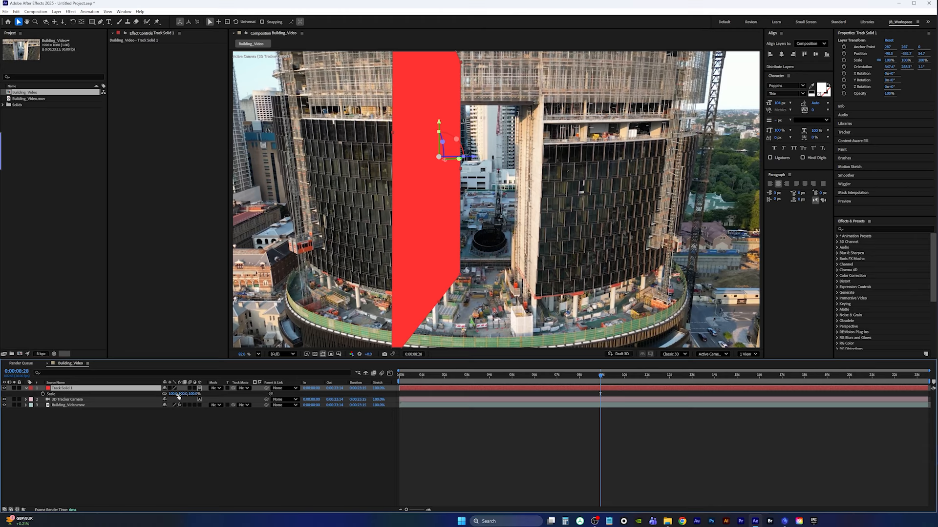
pyautogui.moveTo(172, 394); pyautogui.dragTo(147, 388)
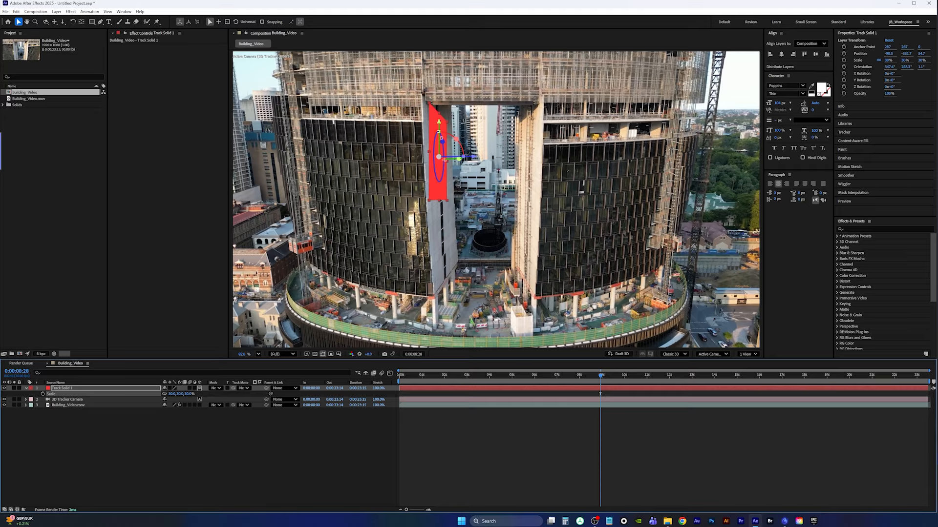
pyautogui.moveTo(441, 142); pyautogui.dragTo(439, 153)
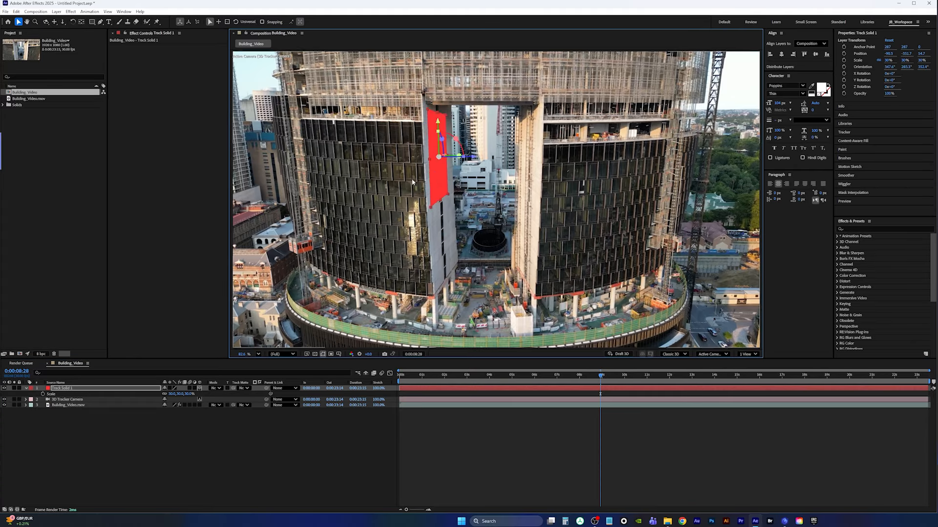
# Unlink the solid's scale proportions, stretch it to about 42% by 57%, and nudge it up the pillar
pyautogui.click(127, 390)
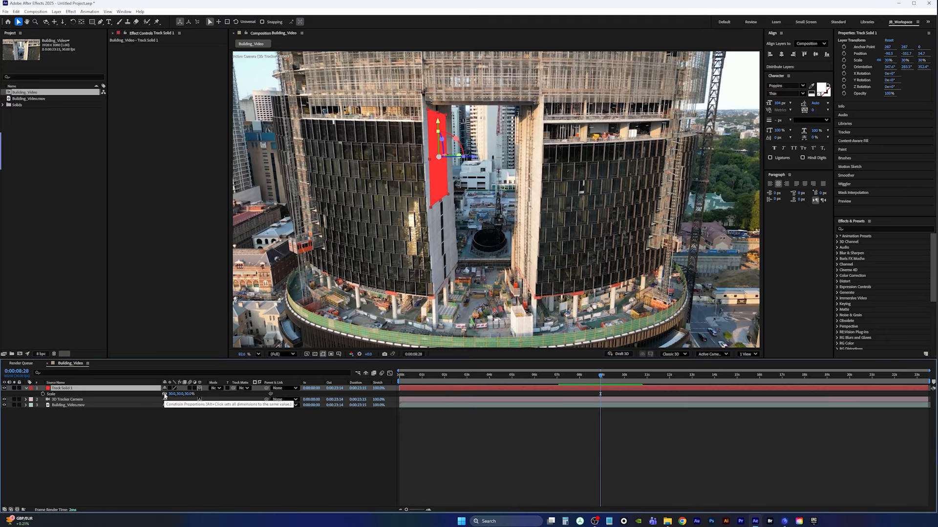
pyautogui.click(164, 395)
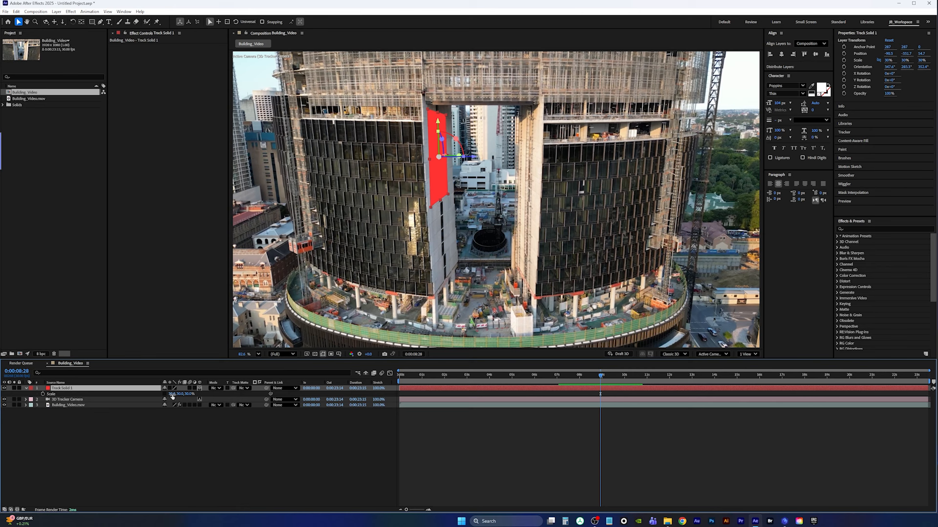
pyautogui.moveTo(173, 396); pyautogui.dragTo(175, 394)
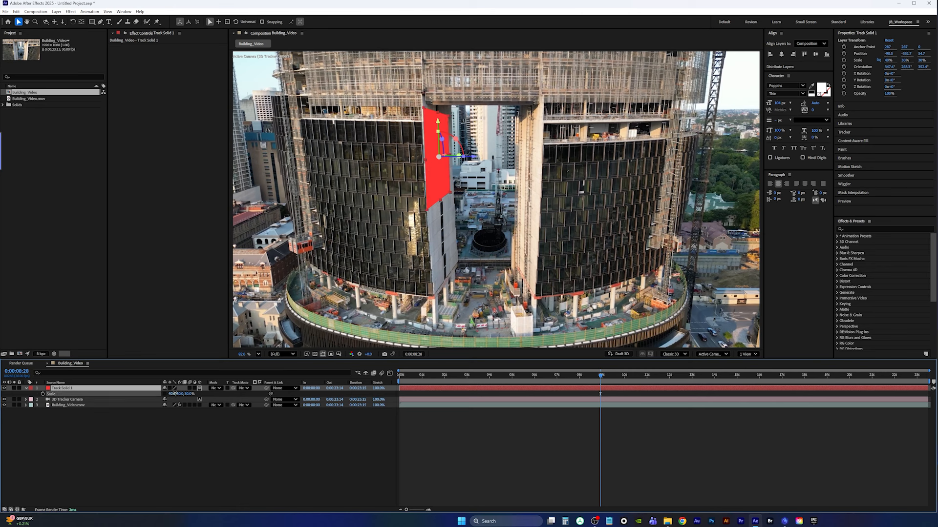
pyautogui.moveTo(175, 393); pyautogui.dragTo(172, 393)
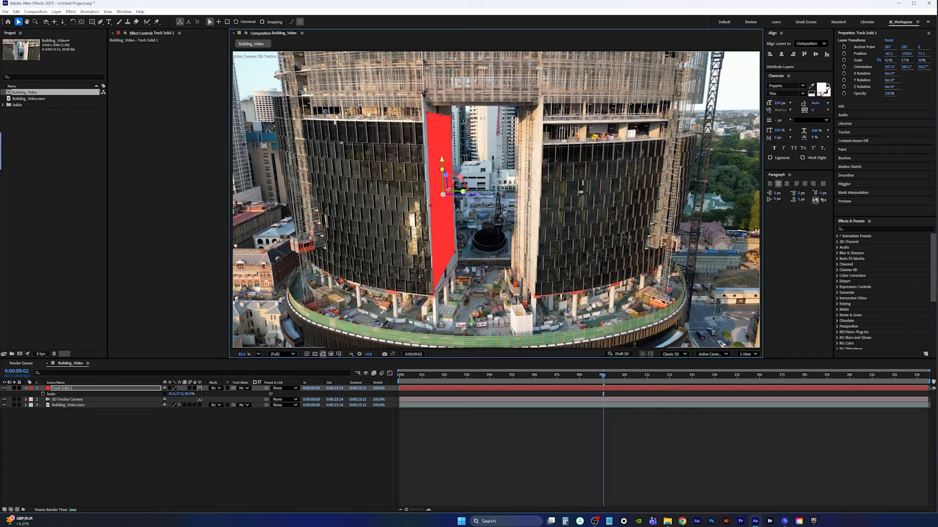
pyautogui.moveTo(441, 160); pyautogui.dragTo(441, 155)
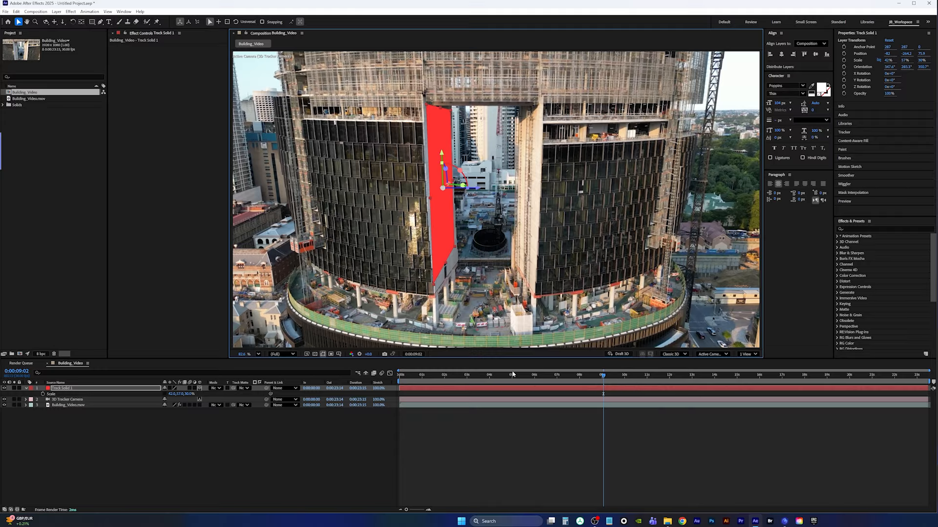
# Show the camera tracker's points and select track points along the right tower's inner pillar at about 0:00:03:06
pyautogui.click(73, 406)
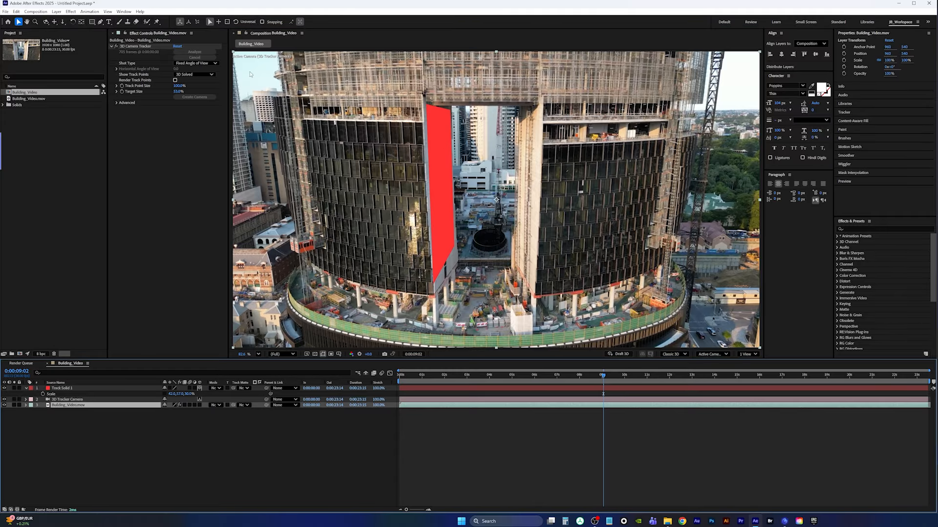
pyautogui.click(137, 46)
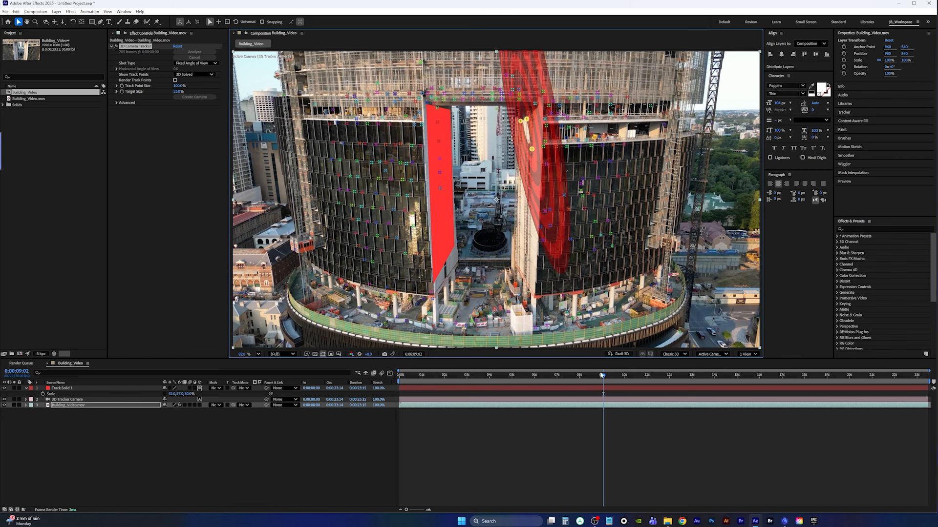
pyautogui.moveTo(602, 376); pyautogui.dragTo(471, 378)
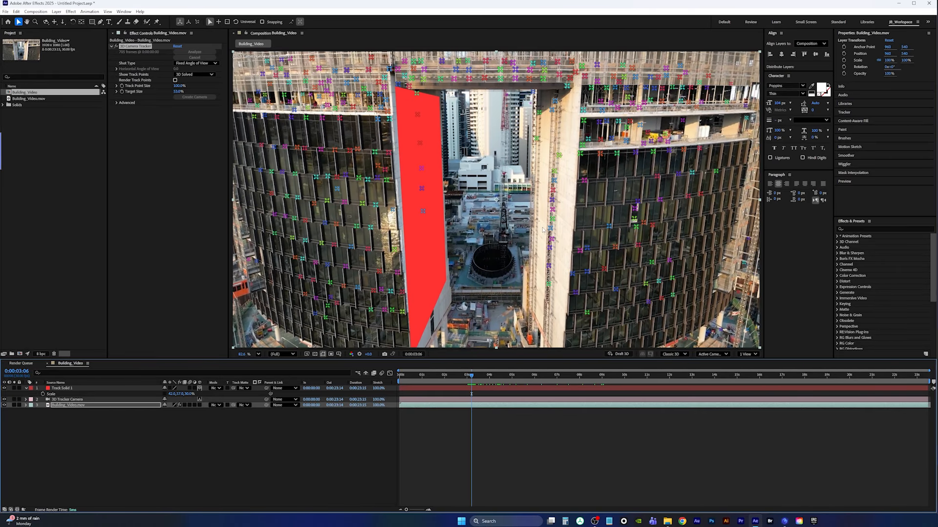
pyautogui.moveTo(542, 229)
pyautogui.mouseDown()
pyautogui.moveTo(567, 158)
pyautogui.moveTo(546, 273)
pyautogui.mouseUp()
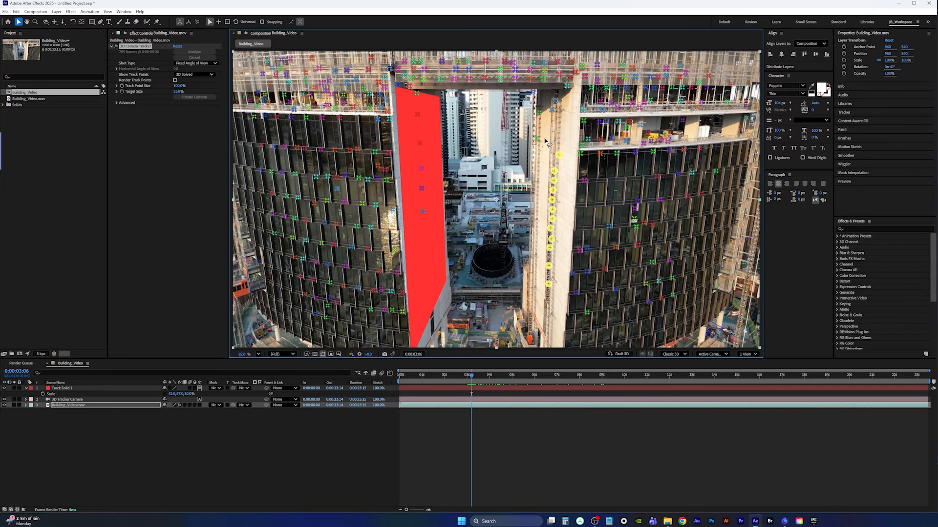
pyautogui.moveTo(535, 116)
pyautogui.mouseDown()
pyautogui.moveTo(559, 106)
pyautogui.moveTo(565, 191)
pyautogui.moveTo(547, 233)
pyautogui.moveTo(540, 201)
pyautogui.mouseUp()
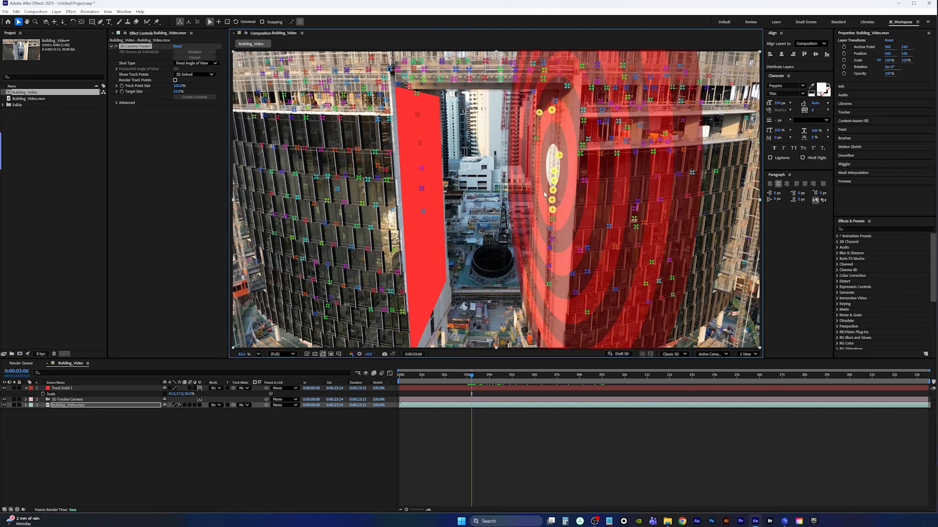
# Create a solid at the selected track points and scale it down to about 29%
pyautogui.rightClick(552, 161)
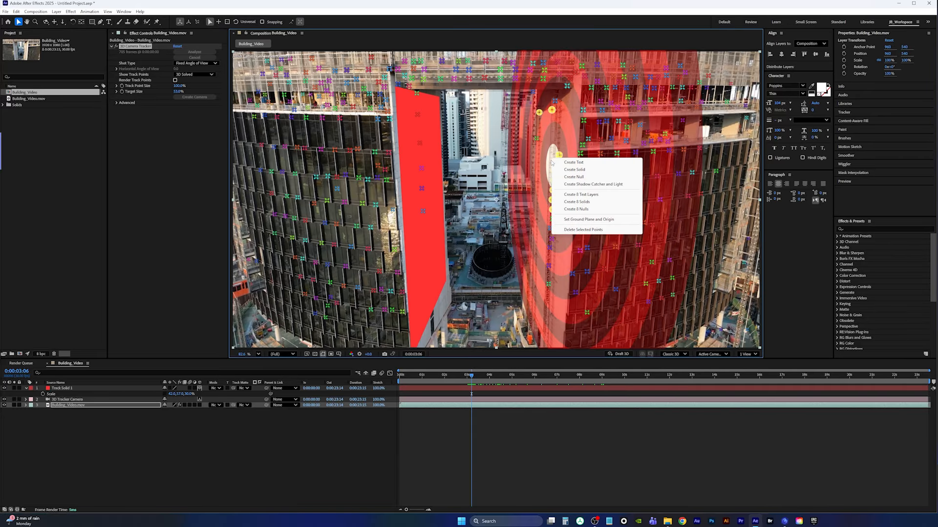
pyautogui.click(582, 170)
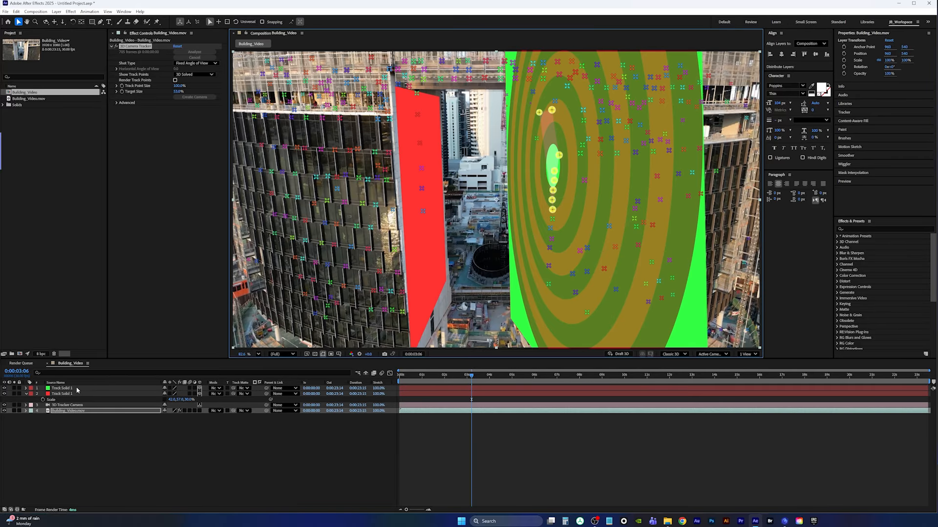
pyautogui.click(98, 388)
pyautogui.press('s')
pyautogui.moveTo(179, 395); pyautogui.dragTo(149, 391)
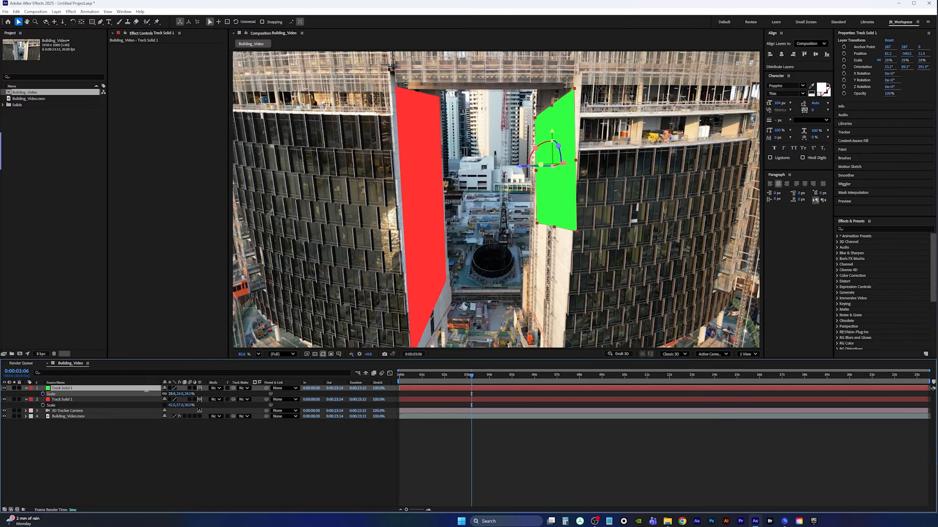
# Rename the red solid Left_Wall and the green solid Right_Wall
pyautogui.click(75, 399)
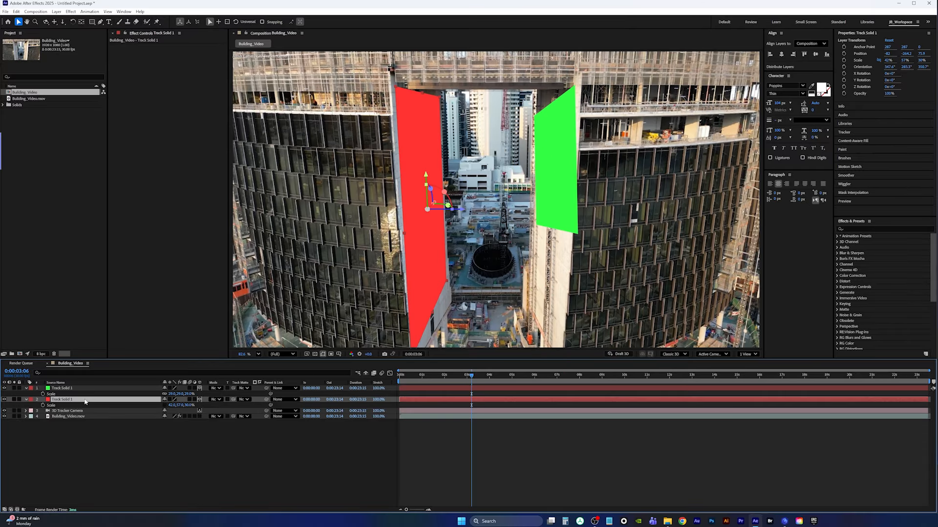
pyautogui.press('Return')
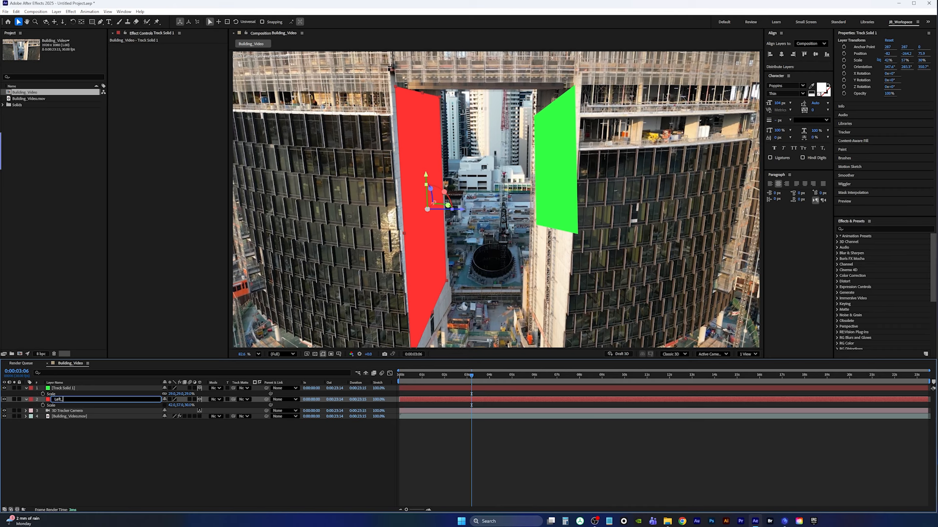
pyautogui.press('Return')
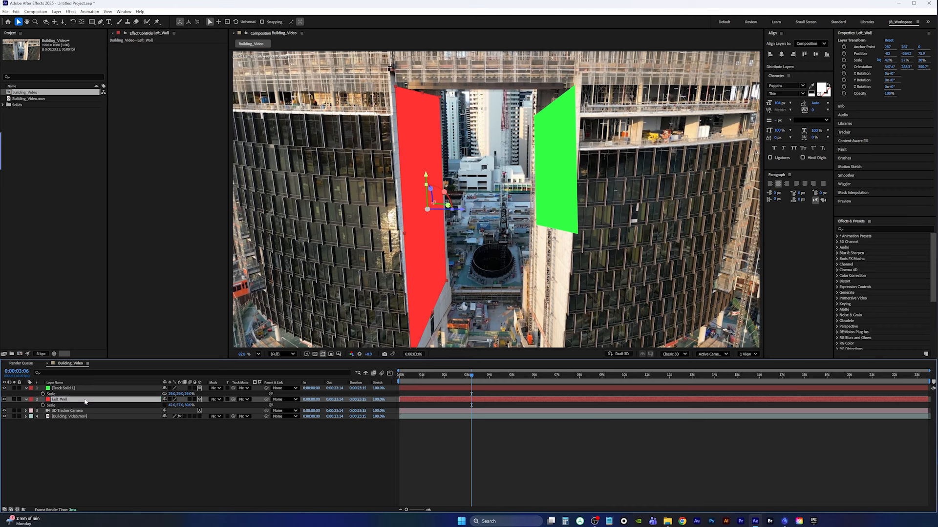
pyautogui.click(72, 388)
pyautogui.press('Return')
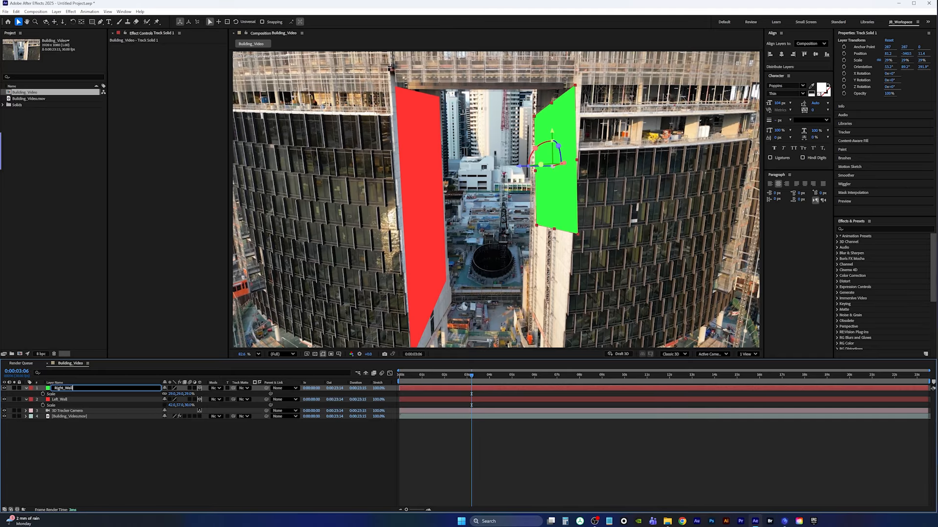
pyautogui.press('Return')
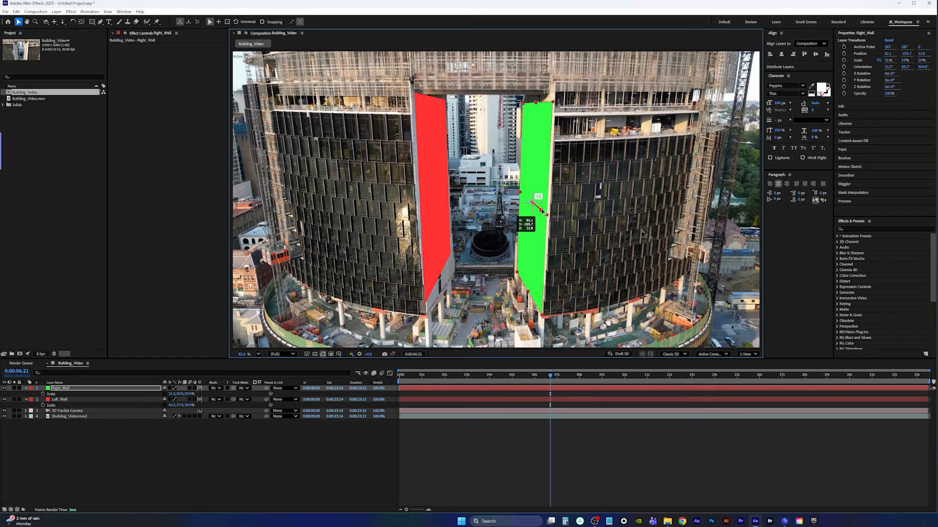
# Fit Right_Wall onto the right pillar at about 31% by 59%, nudging it into place across several frames
pyautogui.moveTo(536, 211); pyautogui.dragTo(541, 211)
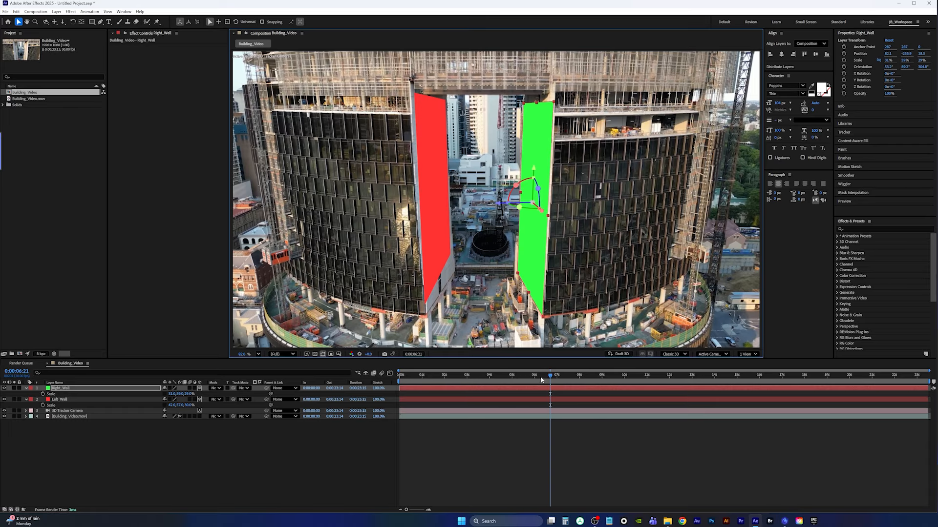
pyautogui.moveTo(550, 376); pyautogui.dragTo(458, 376)
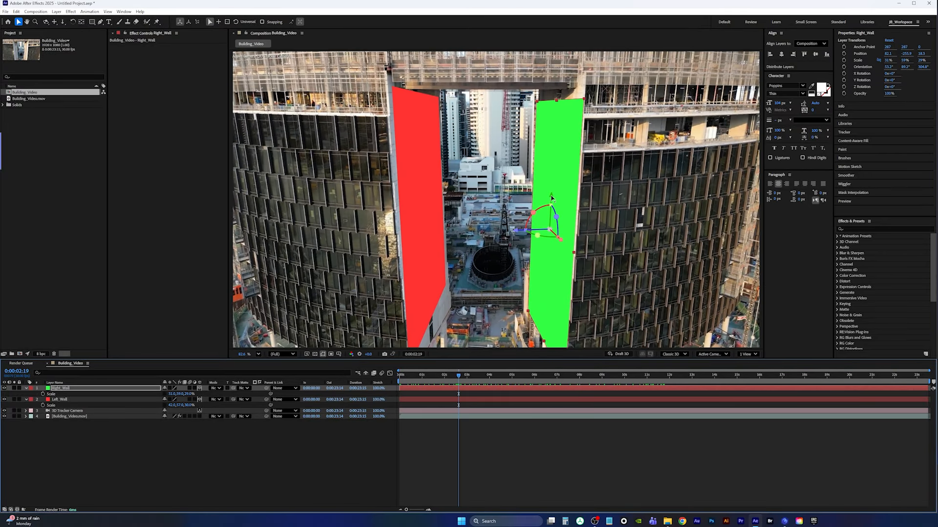
pyautogui.moveTo(551, 197); pyautogui.dragTo(554, 188)
pyautogui.moveTo(459, 375); pyautogui.dragTo(515, 376)
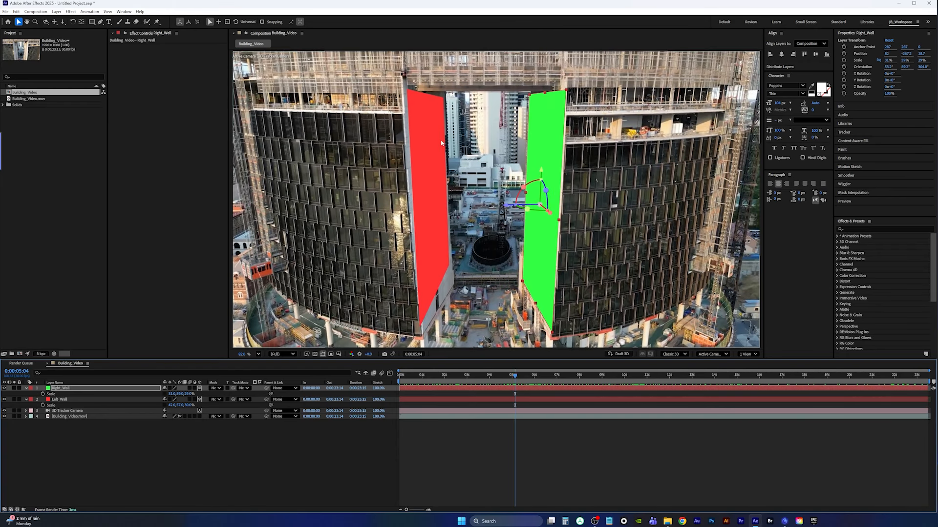
# Select track points along the top bridge between the towers at about 0:00:05:04 and create a solid there
pyautogui.click(68, 416)
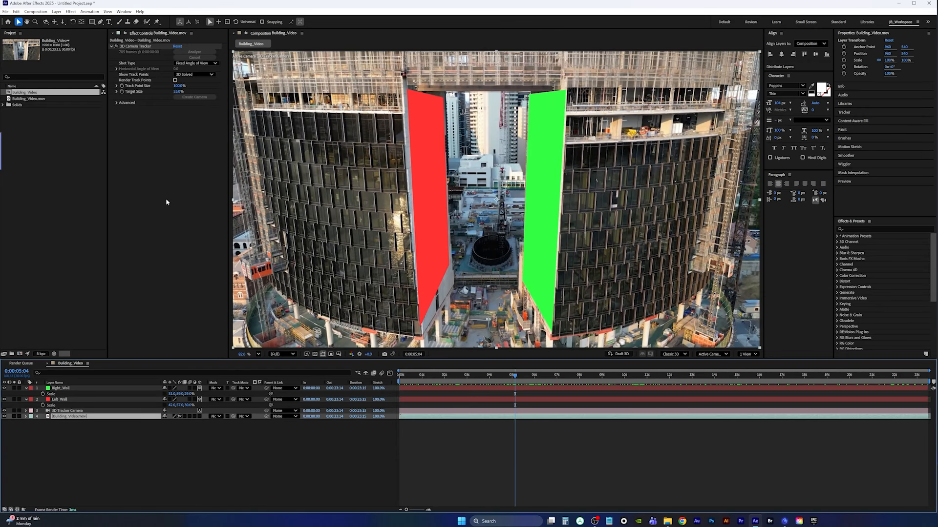
pyautogui.click(130, 47)
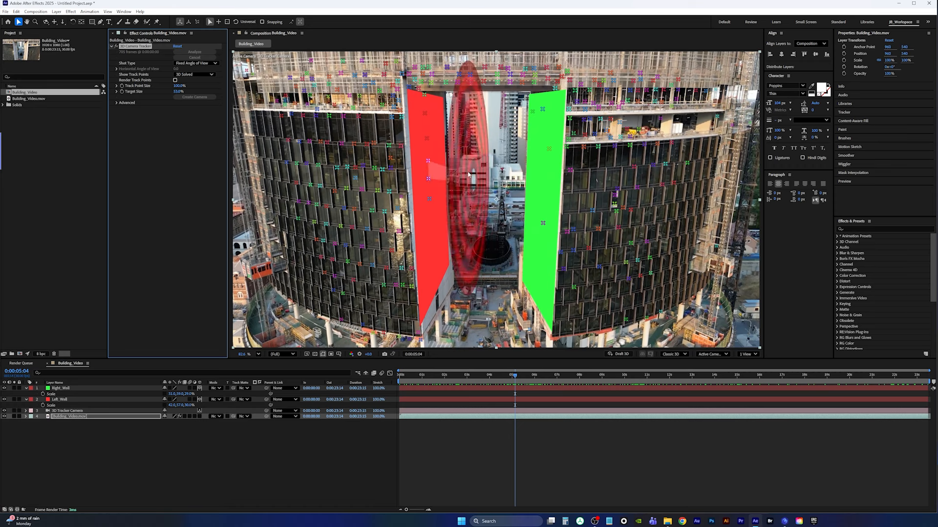
pyautogui.moveTo(403, 81)
pyautogui.mouseDown()
pyautogui.moveTo(484, 60)
pyautogui.moveTo(568, 75)
pyautogui.moveTo(439, 88)
pyautogui.moveTo(461, 84)
pyautogui.moveTo(424, 80)
pyautogui.moveTo(543, 85)
pyautogui.moveTo(478, 64)
pyautogui.moveTo(422, 78)
pyautogui.moveTo(547, 87)
pyautogui.moveTo(474, 66)
pyautogui.moveTo(479, 85)
pyautogui.mouseUp()
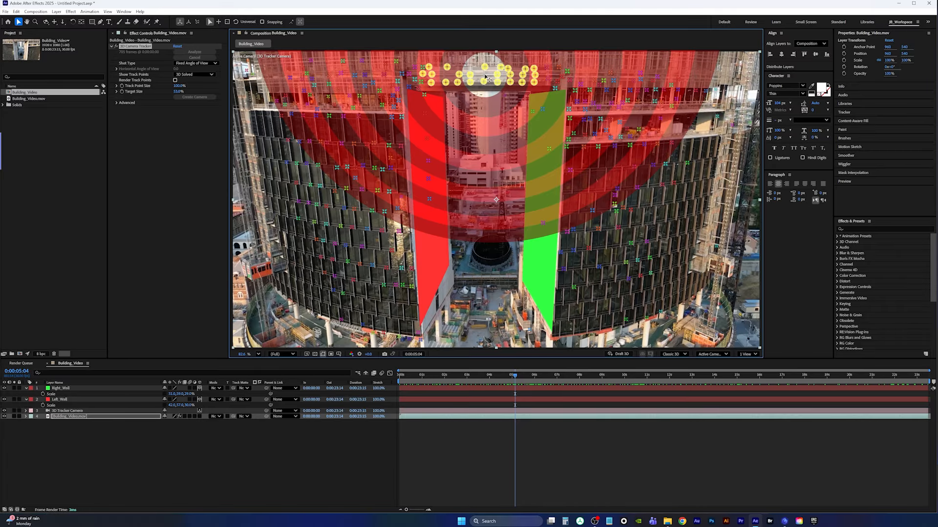
pyautogui.rightClick(484, 75)
pyautogui.click(513, 90)
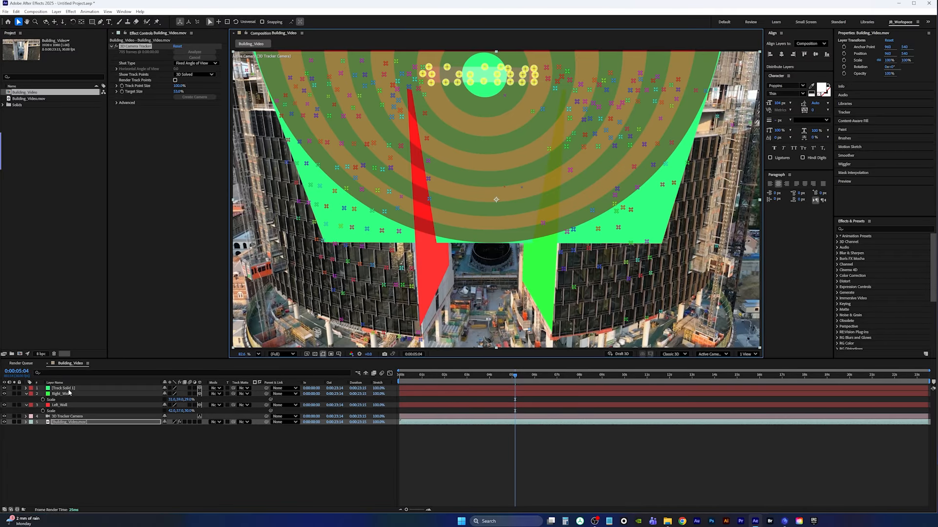
# Scale the bridge solid to about 59% wide by 9% tall with unlinked proportions and nudge it up onto the bridge
pyautogui.click(69, 388)
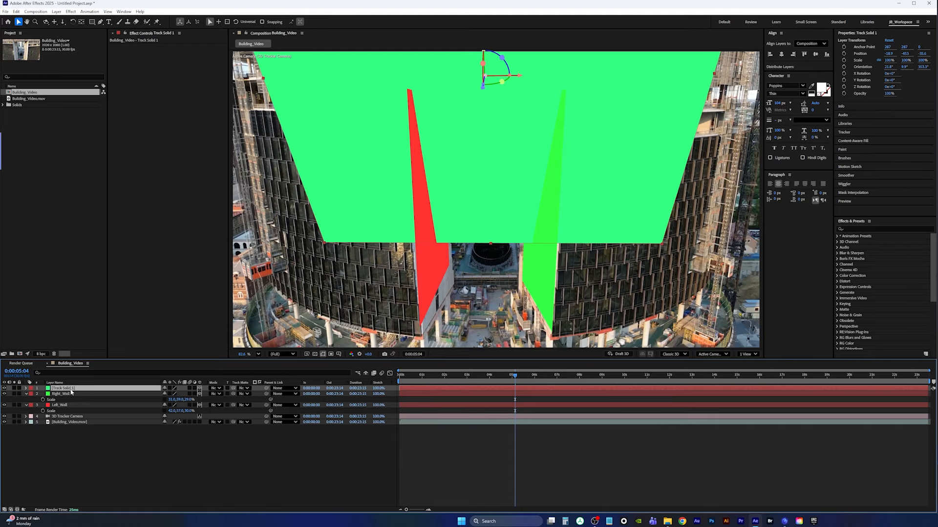
pyautogui.press('s')
pyautogui.moveTo(170, 394)
pyautogui.mouseDown()
pyautogui.moveTo(154, 396)
pyautogui.moveTo(164, 398)
pyautogui.mouseUp()
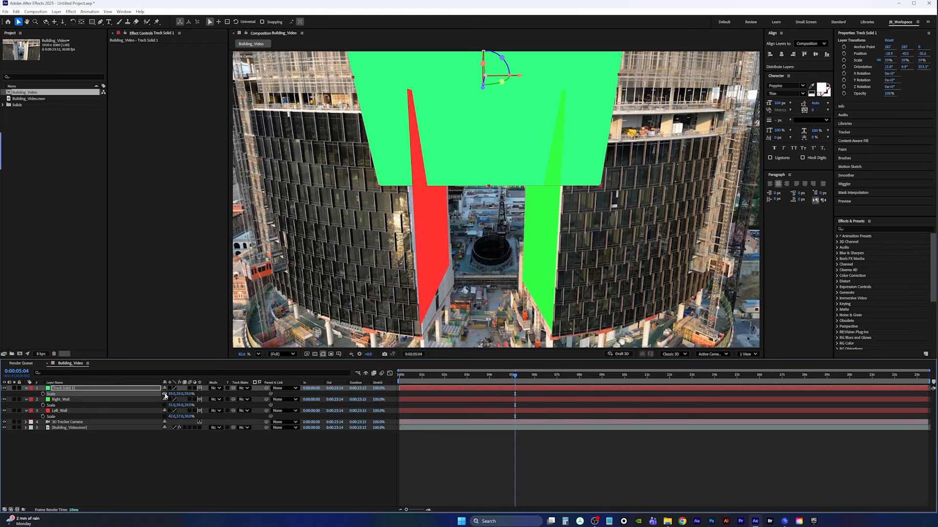
pyautogui.click(165, 396)
pyautogui.moveTo(178, 393); pyautogui.dragTo(162, 391)
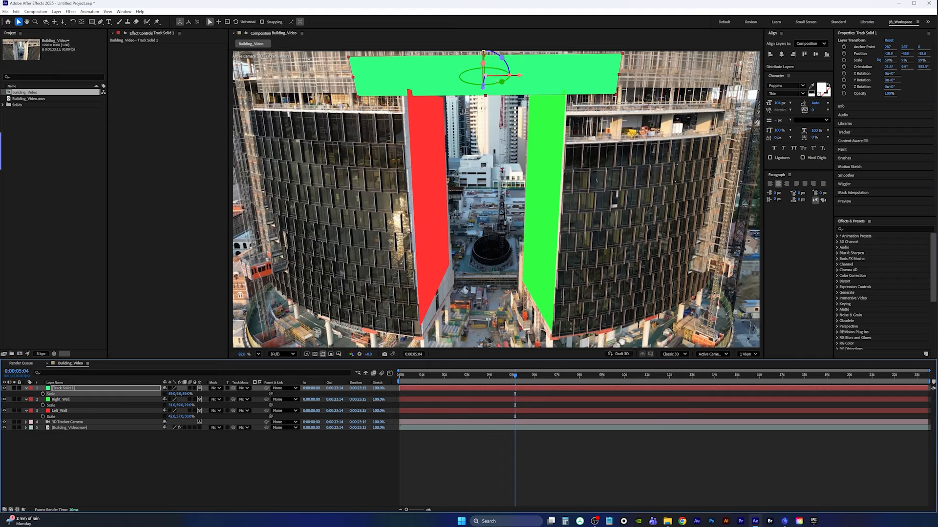
pyautogui.moveTo(484, 63)
pyautogui.mouseDown()
pyautogui.moveTo(484, 79)
pyautogui.moveTo(486, 59)
pyautogui.mouseUp()
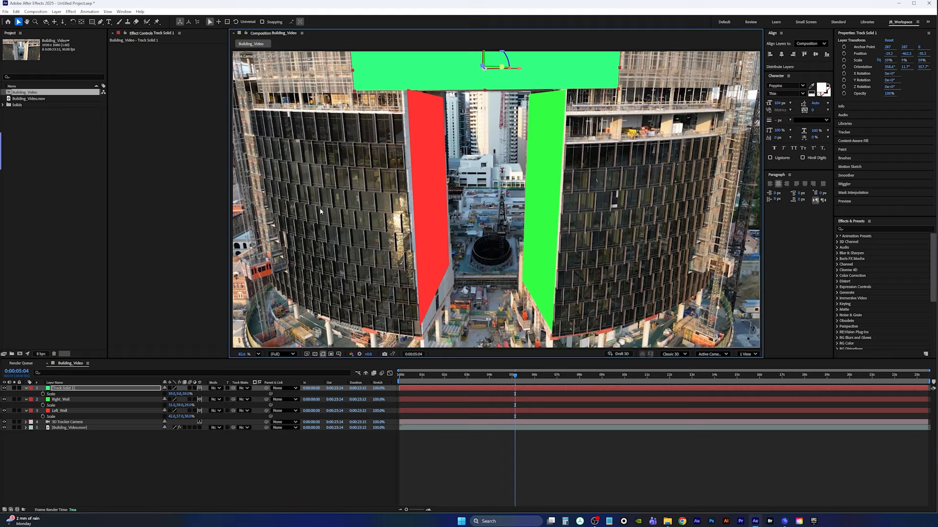
# Nudge Left_Wall up the pillar and widen its scale to about 46%
pyautogui.click(68, 411)
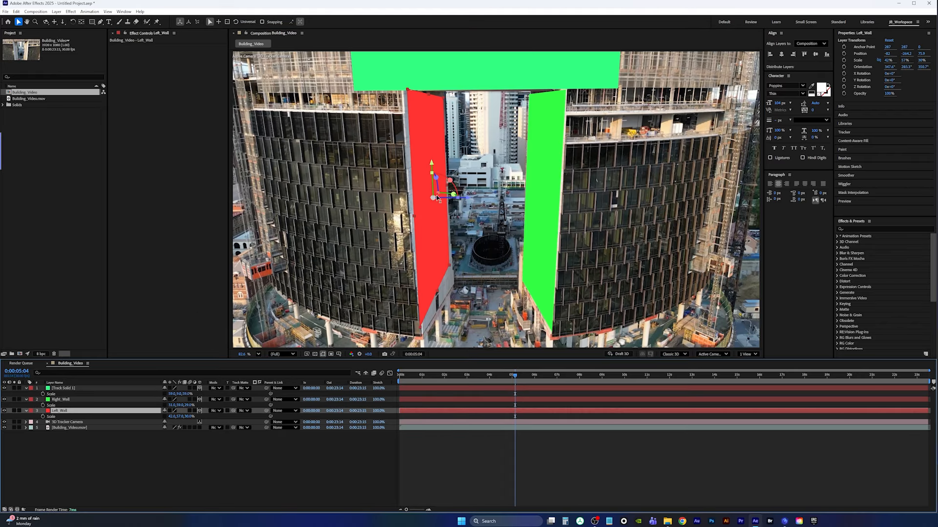
pyautogui.moveTo(437, 198)
pyautogui.mouseDown()
pyautogui.moveTo(440, 190)
pyautogui.moveTo(431, 193)
pyautogui.mouseUp()
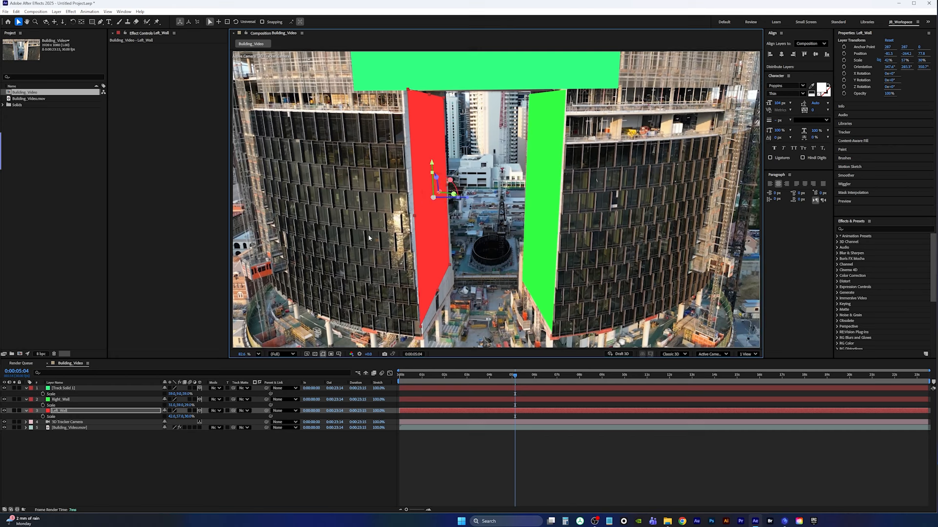
pyautogui.click(85, 411)
pyautogui.press('s')
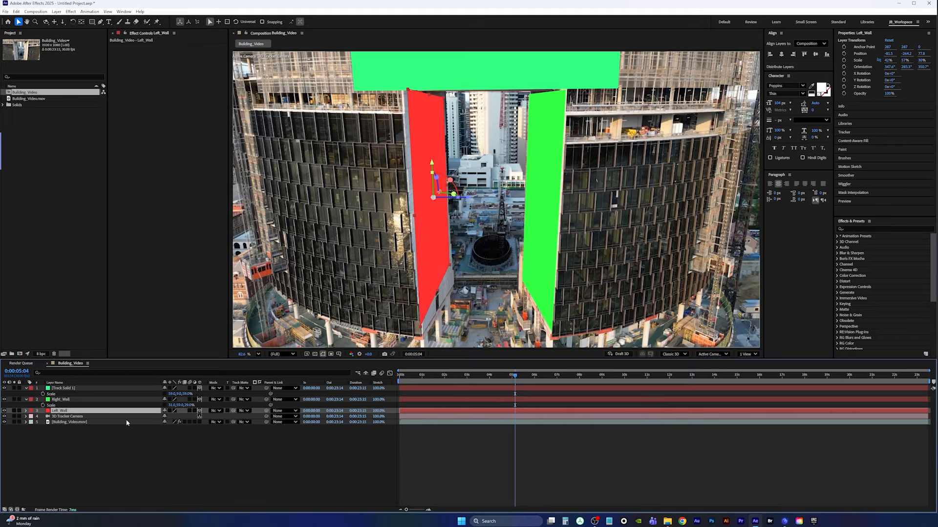
pyautogui.click(108, 413)
pyautogui.press('s')
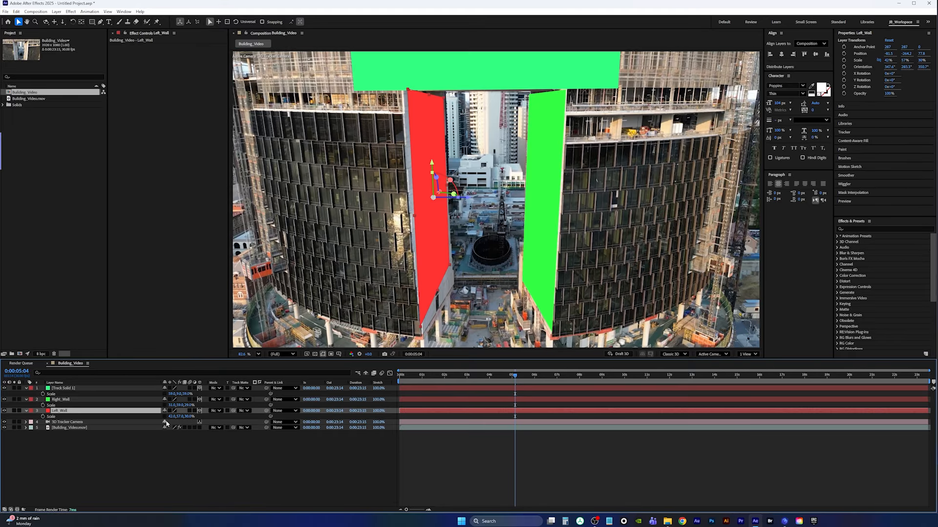
pyautogui.moveTo(171, 416); pyautogui.dragTo(173, 416)
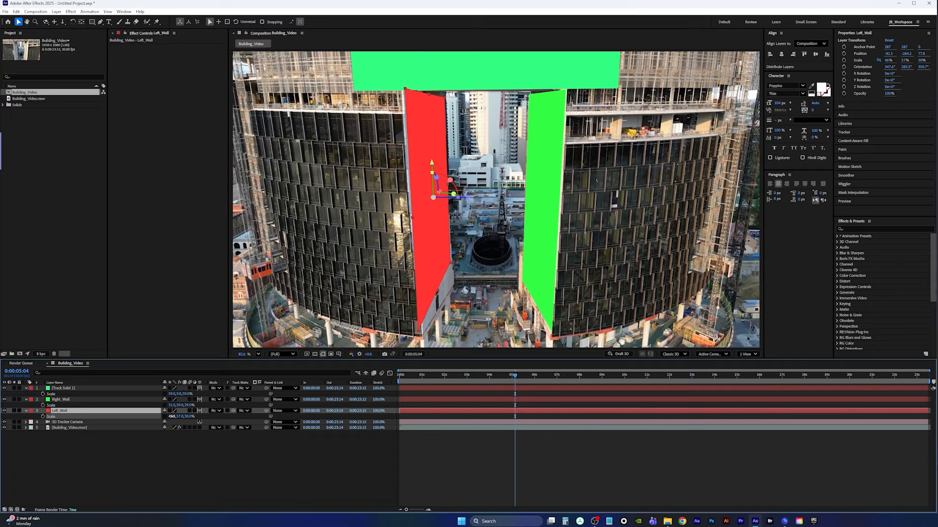
pyautogui.moveTo(172, 416); pyautogui.dragTo(172, 416)
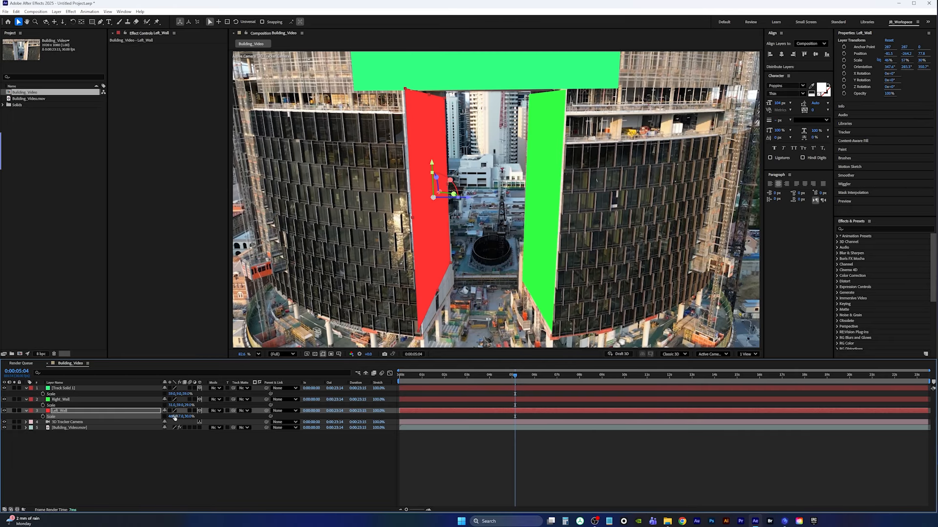
# Play back the composition from the start to review the solids tracking the towers
pyautogui.moveTo(515, 377); pyautogui.dragTo(321, 391)
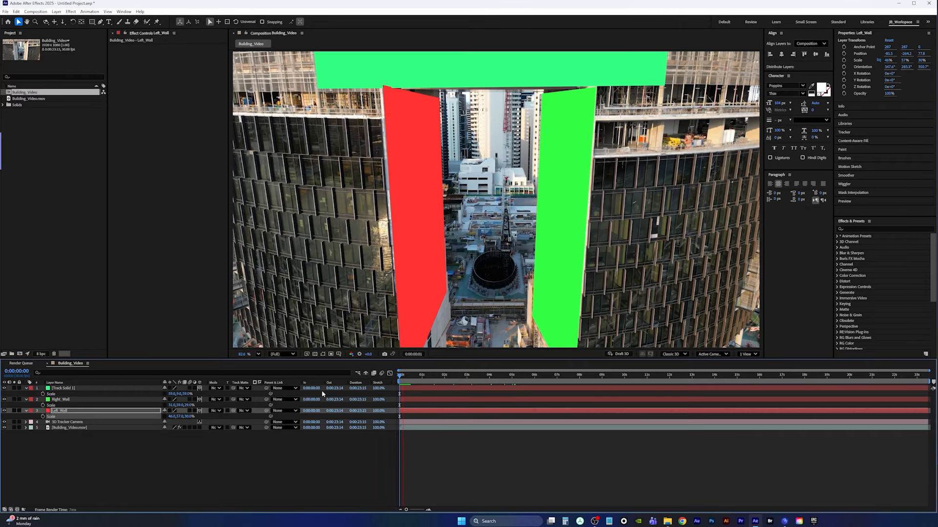
pyautogui.press('space')
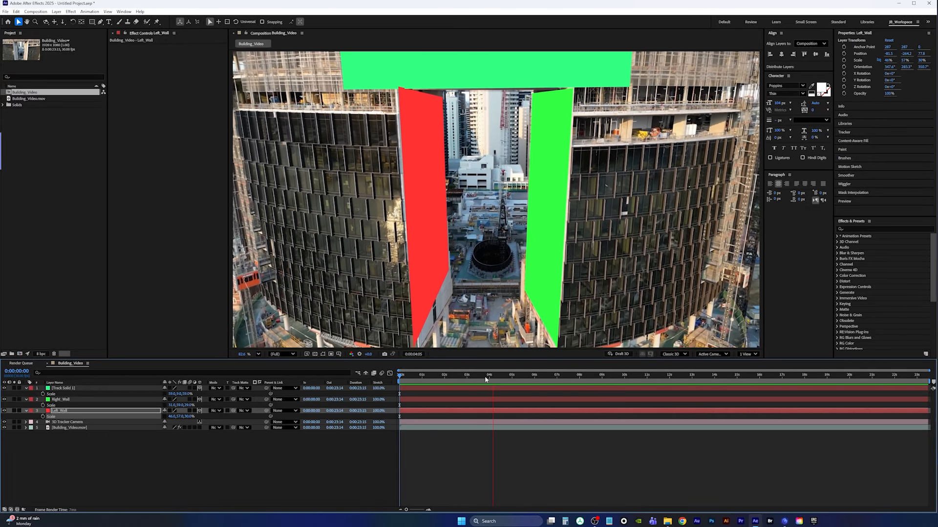
pyautogui.moveTo(523, 371); pyautogui.dragTo(631, 372)
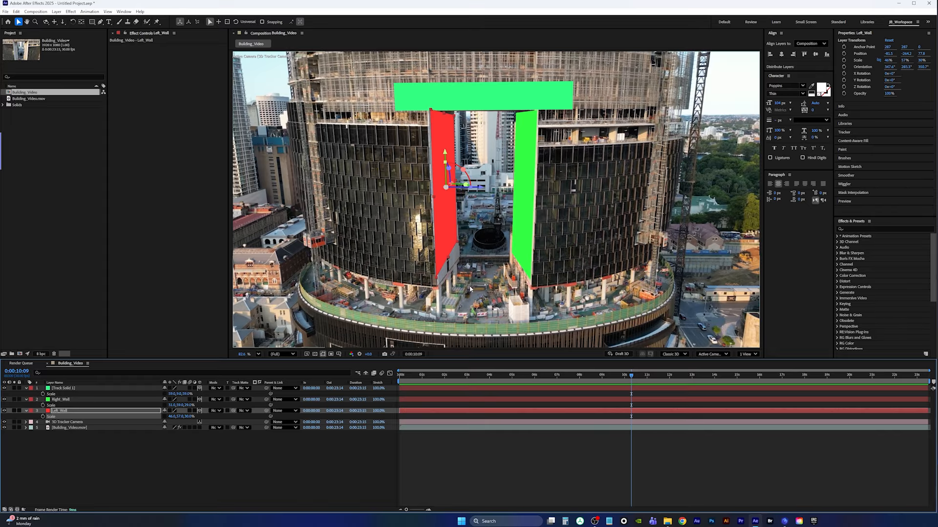
pyautogui.click(66, 423)
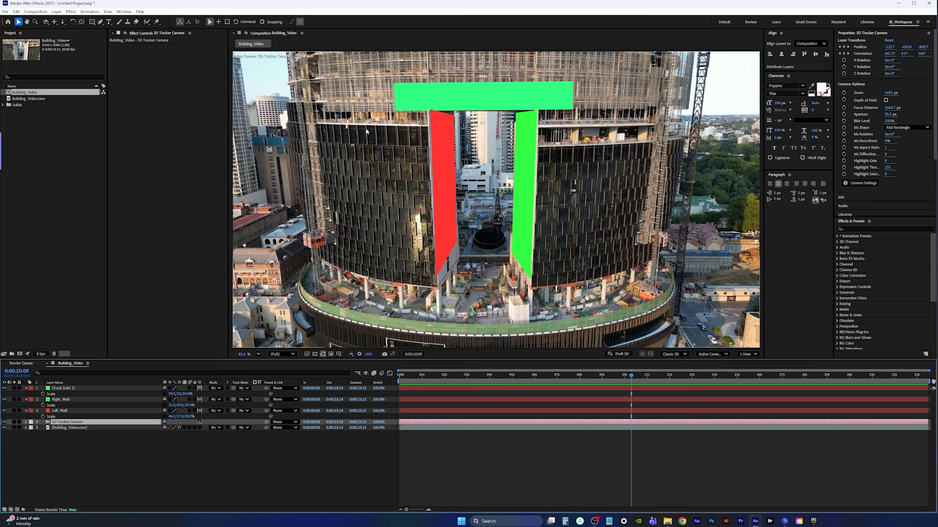
pyautogui.click(69, 428)
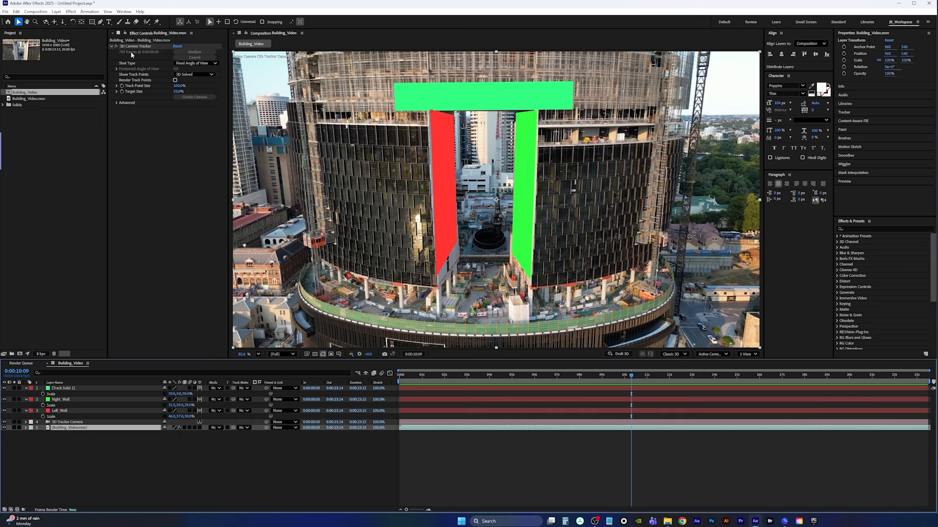
# Select track points on the ground area between the towers and create a solid there
pyautogui.click(135, 46)
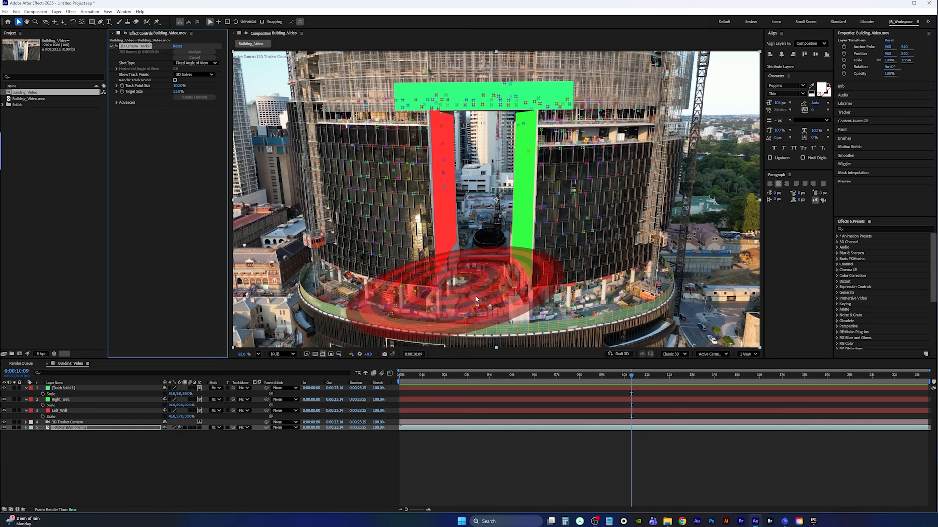
pyautogui.click(459, 290)
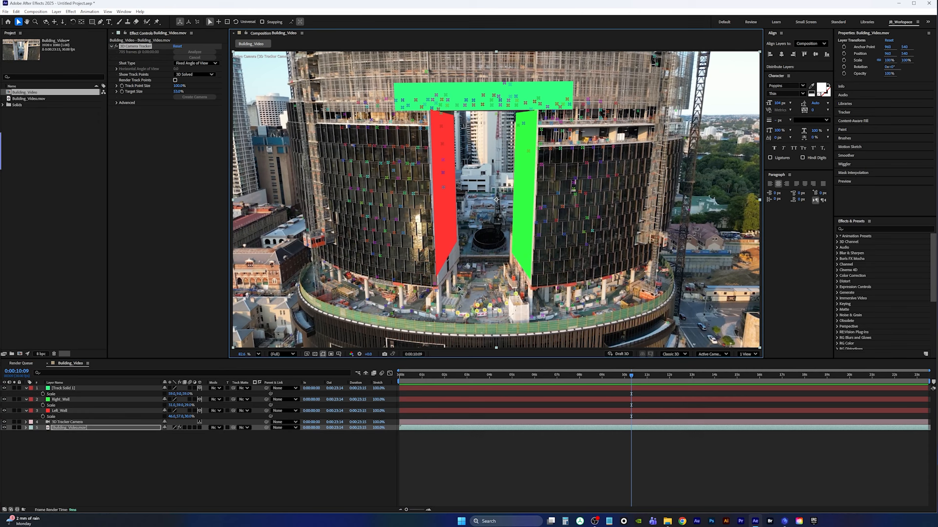
pyautogui.rightClick(487, 308)
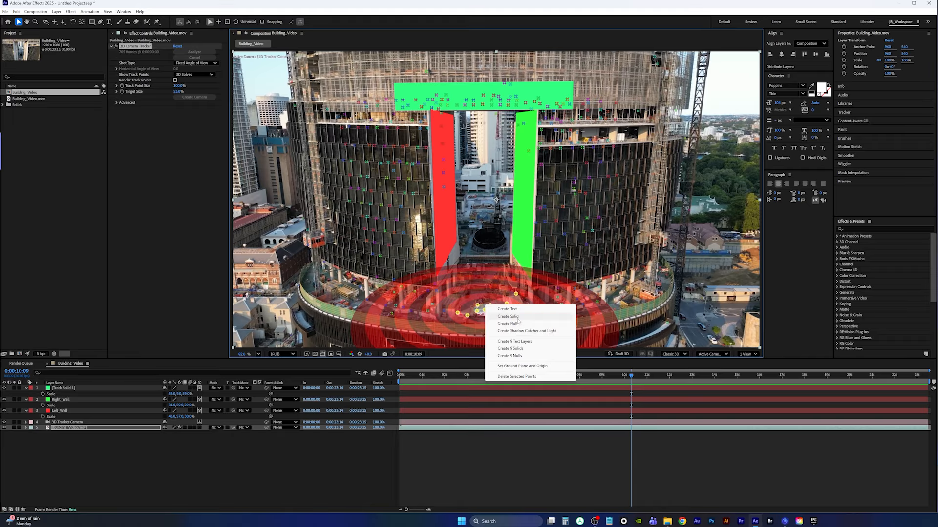
pyautogui.click(501, 312)
# Rename the new solid to Floor and scale it down to about 35%
pyautogui.click(73, 389)
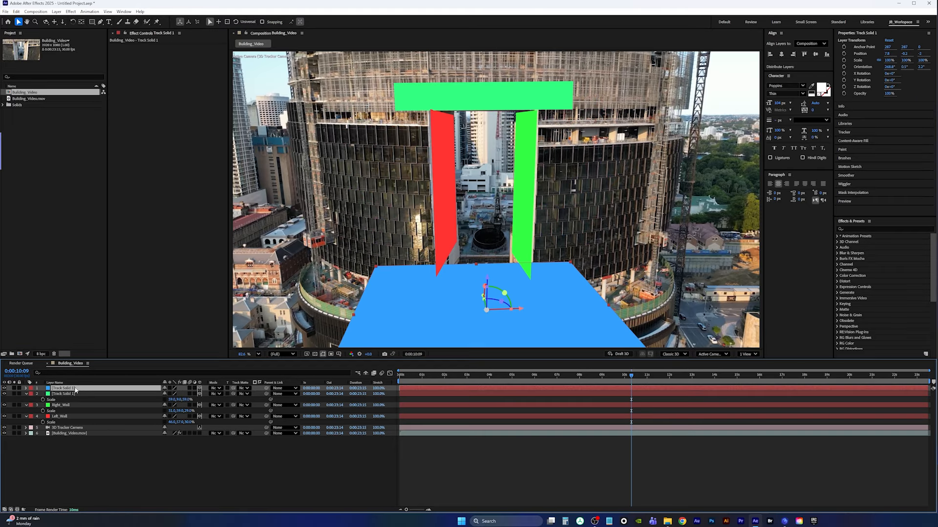
pyautogui.press('Return')
pyautogui.write('Floor')
pyautogui.press('Return')
pyautogui.press('s')
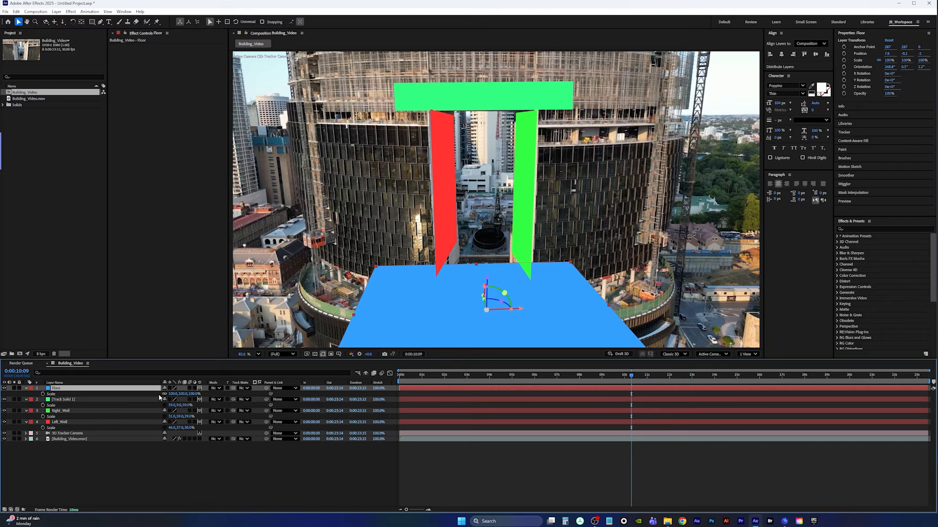
pyautogui.moveTo(172, 394); pyautogui.dragTo(140, 394)
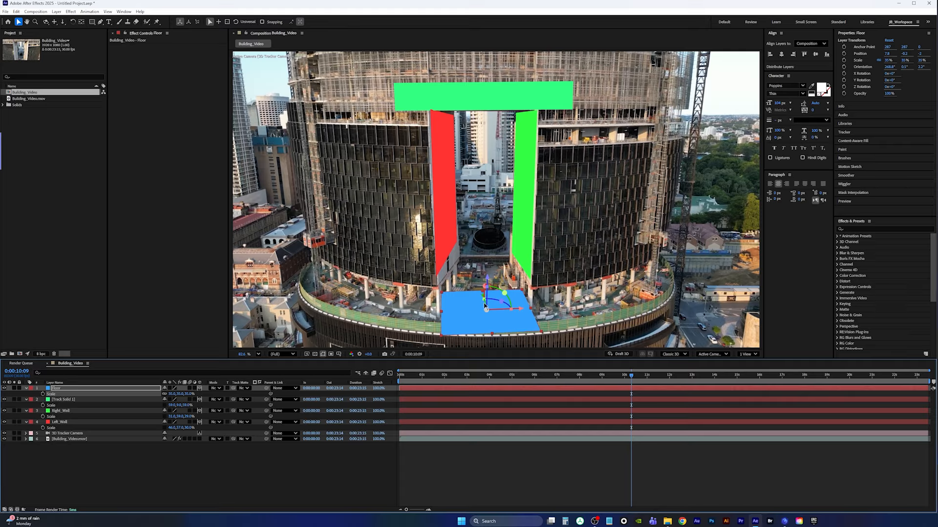
# Reposition the Floor solid on the ground between the towers, undoing one move along the way
pyautogui.moveTo(485, 306); pyautogui.dragTo(520, 162)
pyautogui.hotkey('ctrl', 'z')
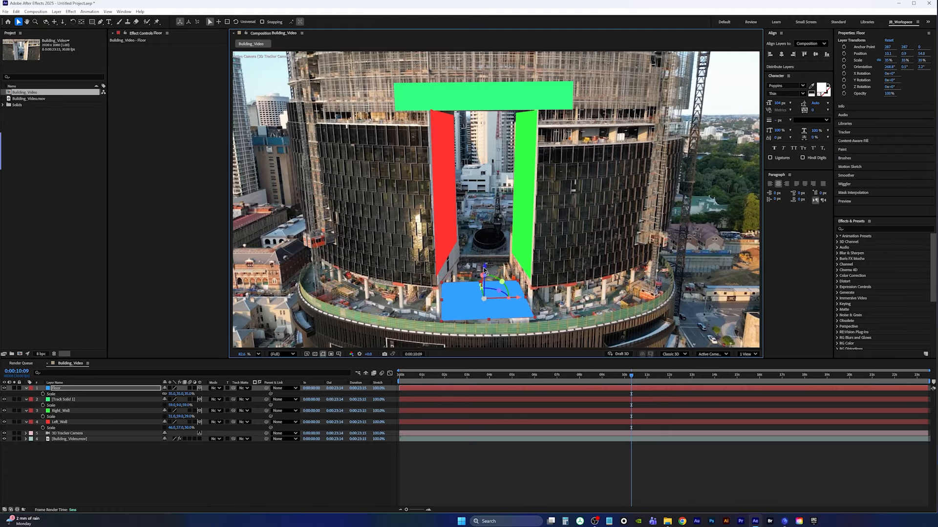
pyautogui.moveTo(482, 292); pyautogui.dragTo(482, 259)
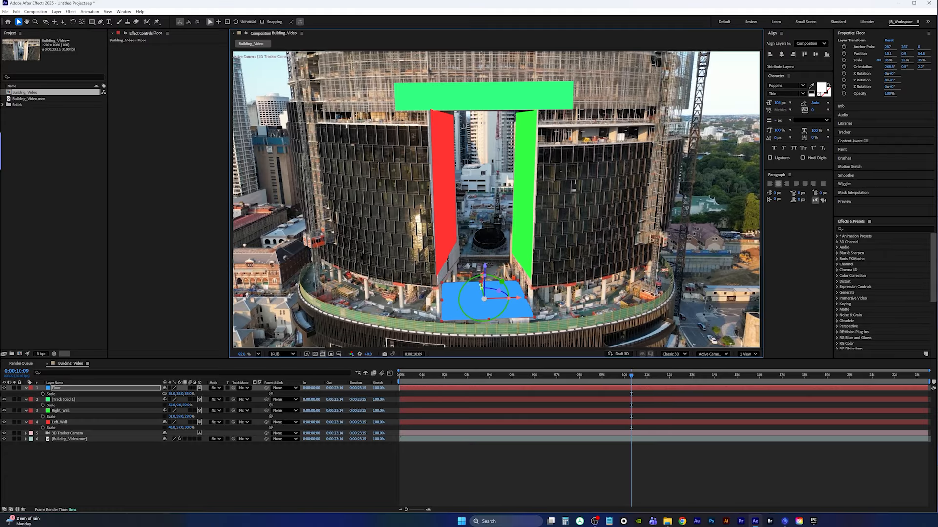
# Try lifting the Floor solid upward at about 0:00:08:22 and undo it
pyautogui.moveTo(632, 376); pyautogui.dragTo(596, 376)
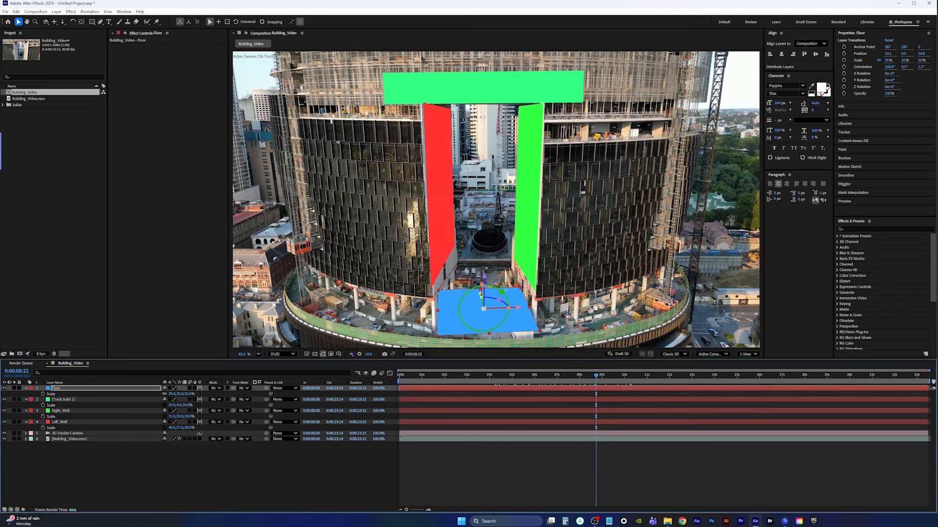
pyautogui.moveTo(491, 296); pyautogui.dragTo(476, 172)
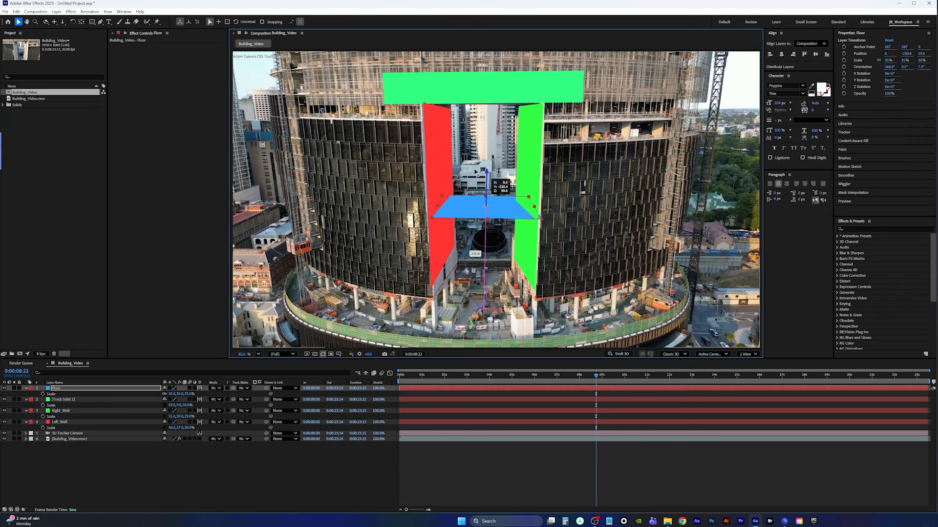
pyautogui.hotkey('ctrl', 'z')
# At about 0:00:08:02, select track points on the left tower's outer facade and create a solid there
pyautogui.moveTo(596, 376); pyautogui.dragTo(581, 361)
pyautogui.click(69, 439)
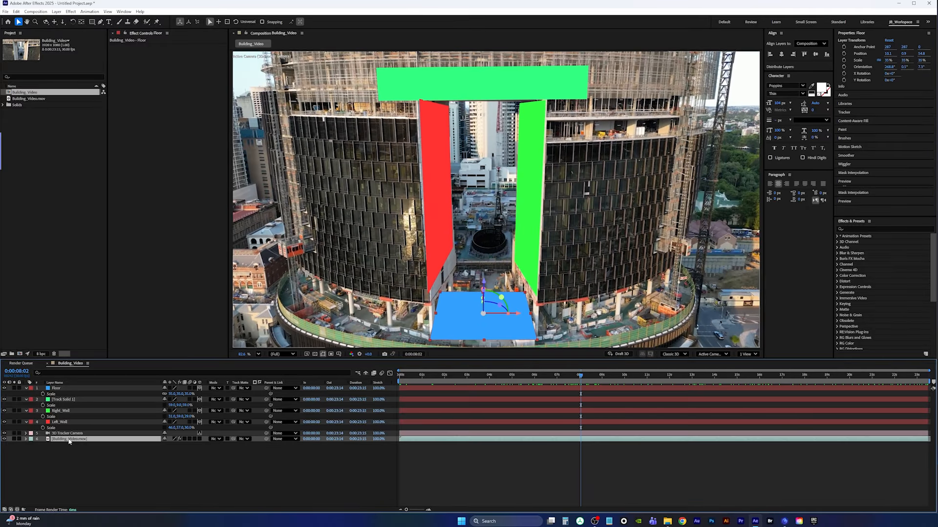
pyautogui.click(134, 47)
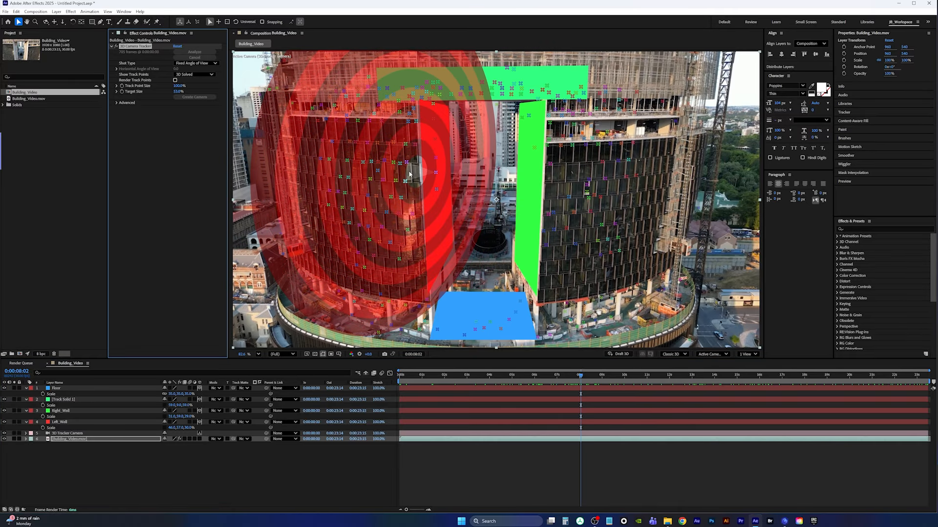
pyautogui.moveTo(408, 169)
pyautogui.mouseDown()
pyautogui.moveTo(387, 125)
pyautogui.moveTo(309, 148)
pyautogui.moveTo(326, 265)
pyautogui.moveTo(415, 253)
pyautogui.moveTo(413, 155)
pyautogui.mouseUp()
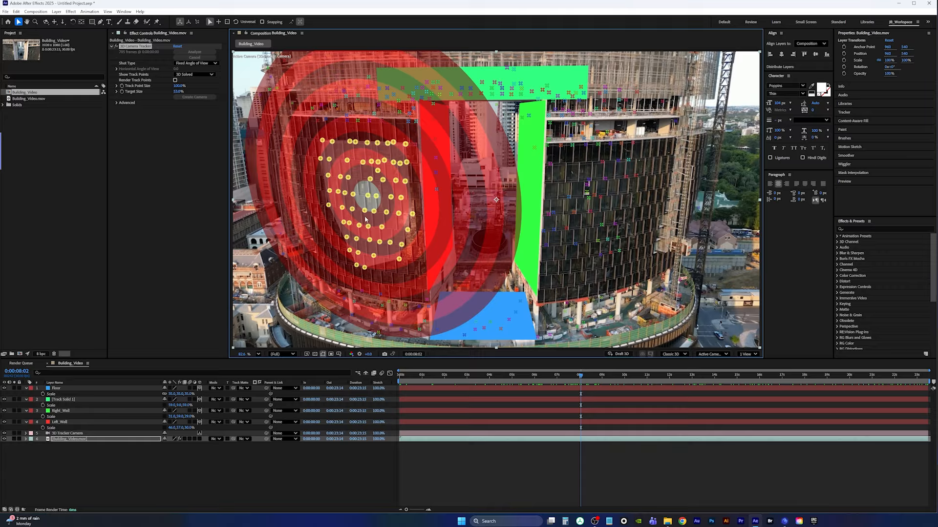
pyautogui.rightClick(366, 194)
pyautogui.click(398, 205)
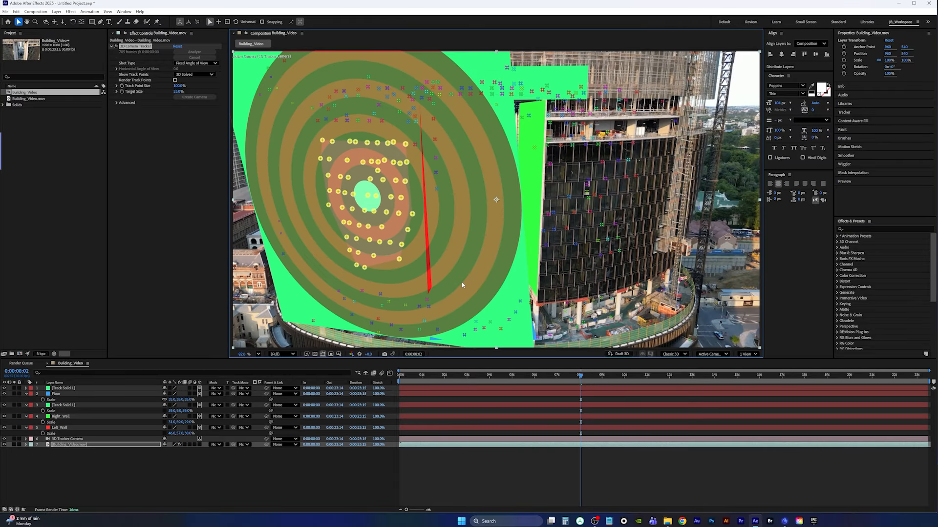
# Rename the new solid to Far_Left_Wall
pyautogui.click(97, 388)
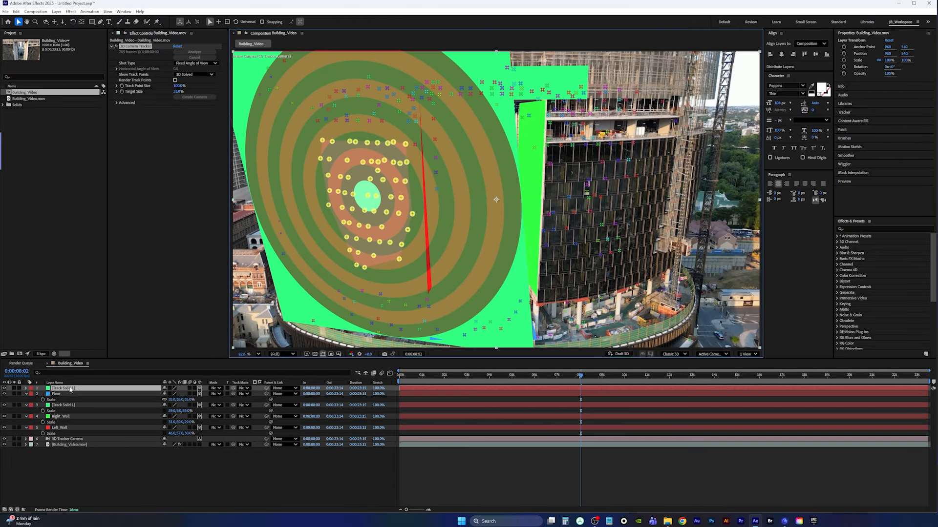
pyautogui.press('Return')
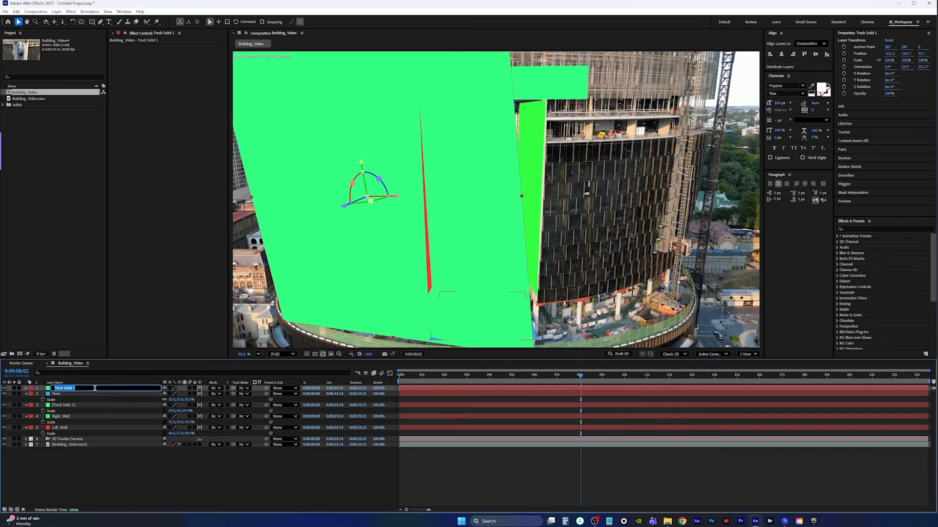
pyautogui.write('Far_Left_Wall')
pyautogui.press('Return')
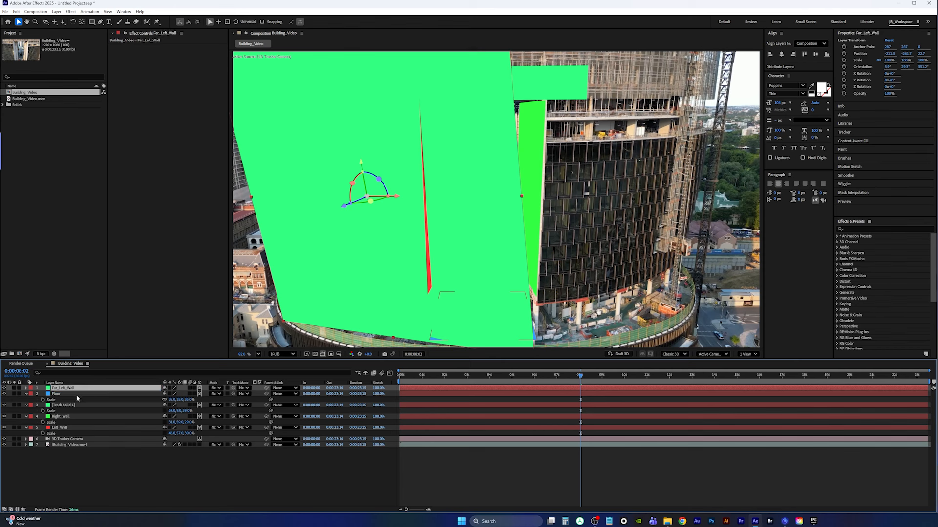
# Scale Far_Left_Wall to about 44%, then unlink proportions and stretch its height to about 123%
pyautogui.click(77, 390)
pyautogui.press('s')
pyautogui.moveTo(174, 393)
pyautogui.mouseDown()
pyautogui.moveTo(151, 391)
pyautogui.moveTo(168, 389)
pyautogui.mouseUp()
pyautogui.press('s')
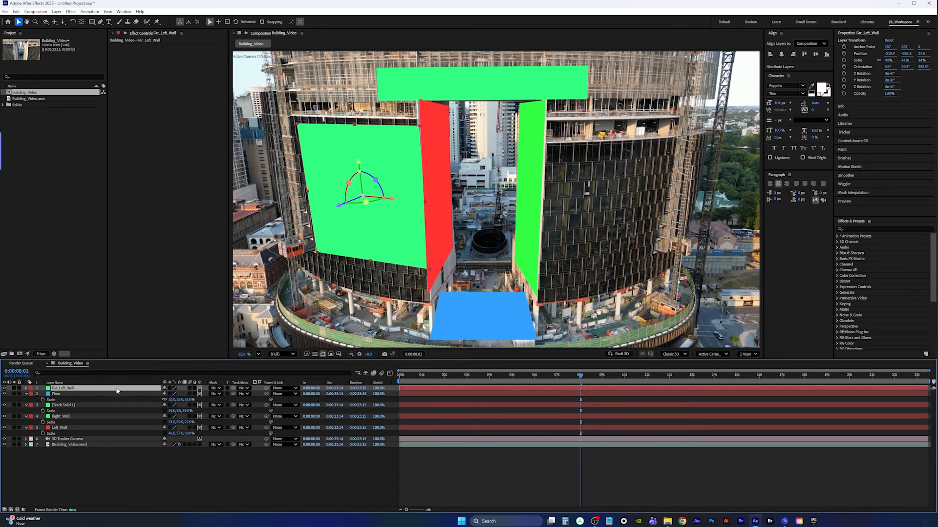
pyautogui.press('s')
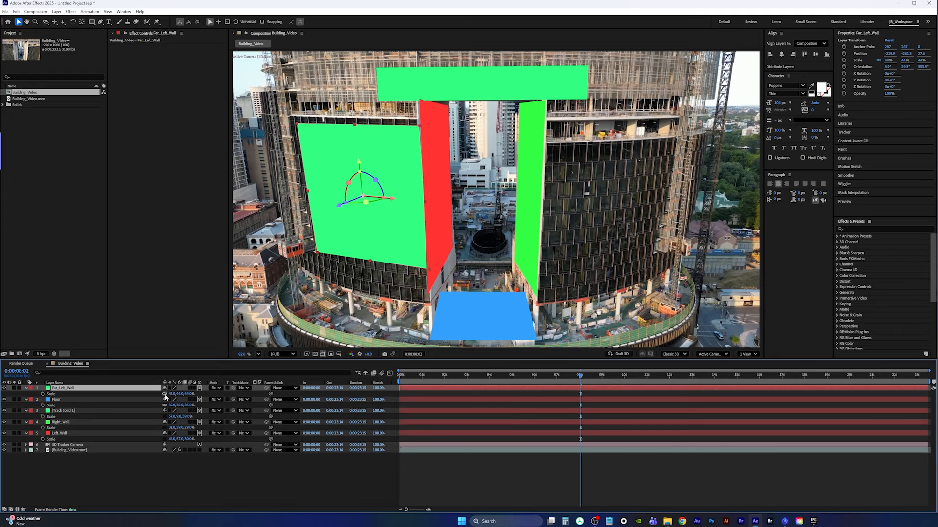
pyautogui.click(164, 394)
pyautogui.moveTo(180, 394); pyautogui.dragTo(211, 399)
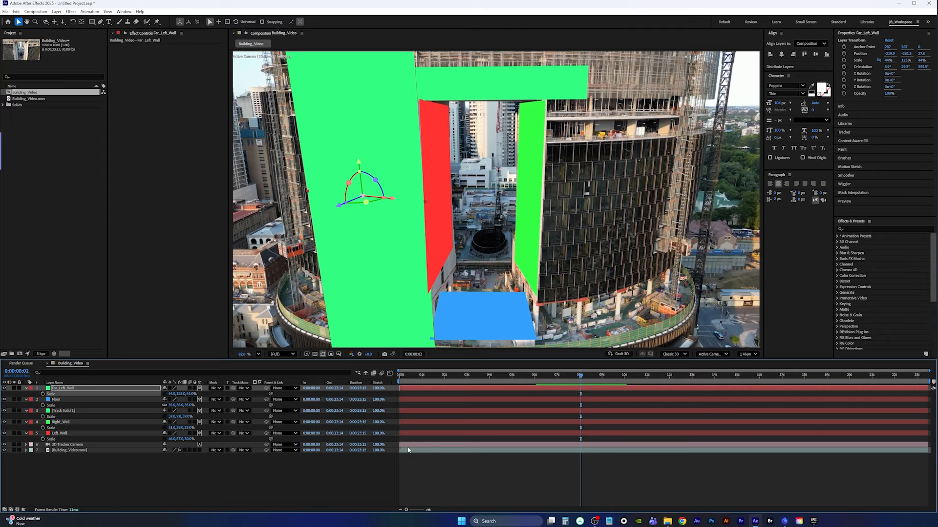
# Select track points on the right tower's outer facade and create a solid there
pyautogui.click(342, 450)
pyautogui.click(91, 444)
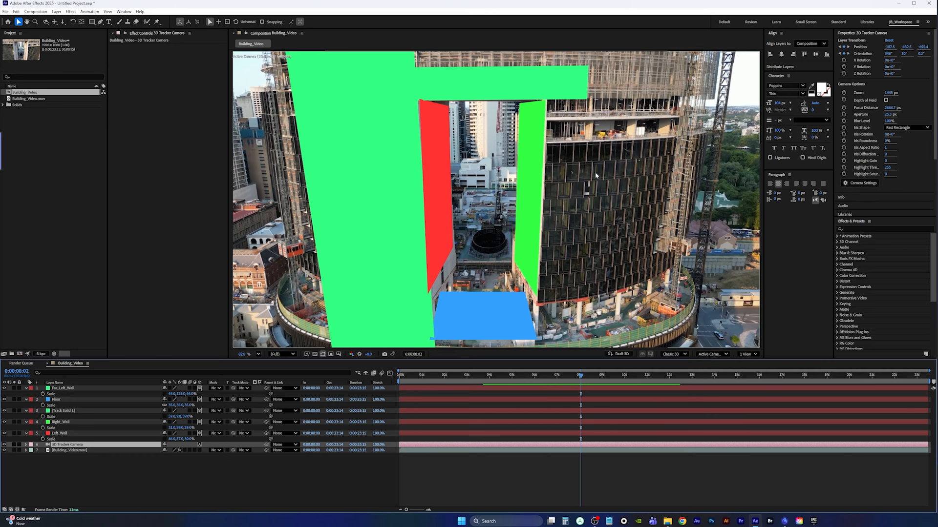
pyautogui.click(82, 449)
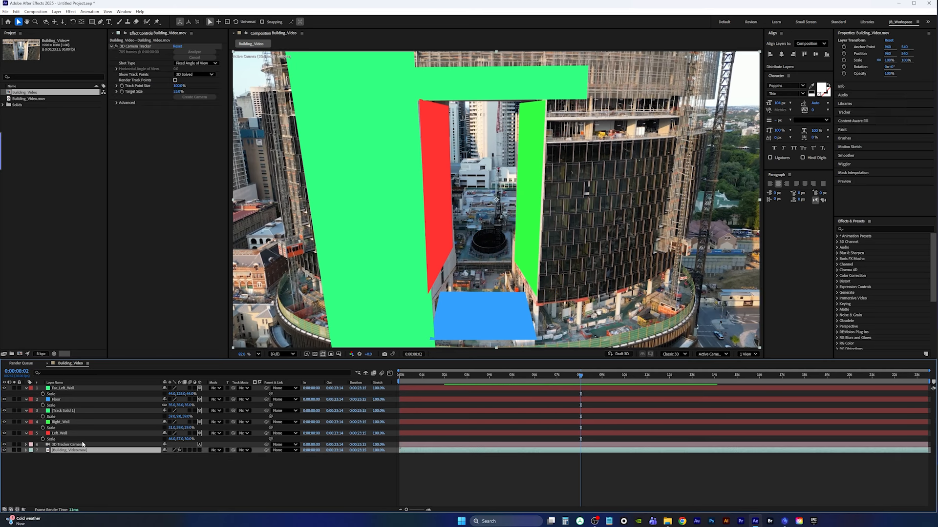
pyautogui.click(128, 46)
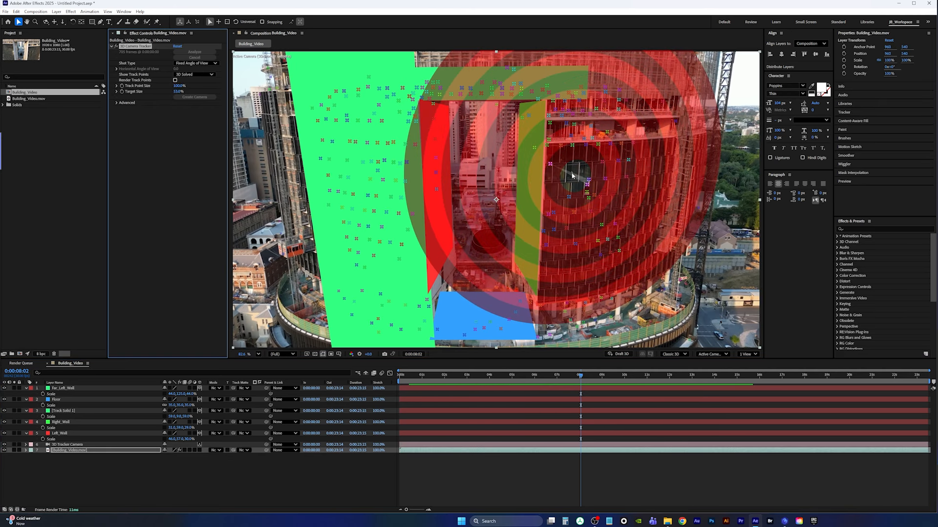
pyautogui.moveTo(556, 133)
pyautogui.mouseDown()
pyautogui.moveTo(605, 123)
pyautogui.moveTo(648, 276)
pyautogui.moveTo(562, 177)
pyautogui.moveTo(560, 157)
pyautogui.mouseUp()
pyautogui.rightClick(599, 184)
pyautogui.click(628, 200)
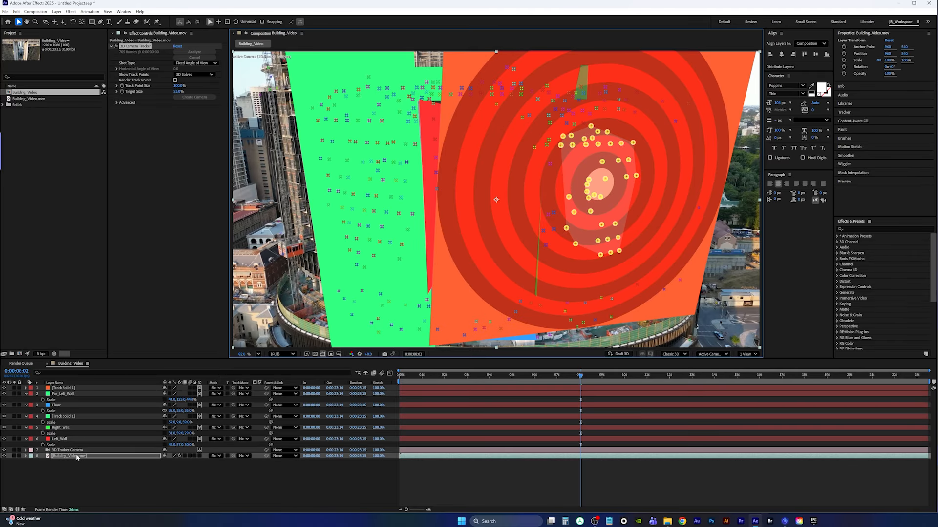
# Rename the new solid to Far_Right_Wall
pyautogui.click(68, 389)
pyautogui.press('Return')
pyautogui.write('Far_Right_Wall')
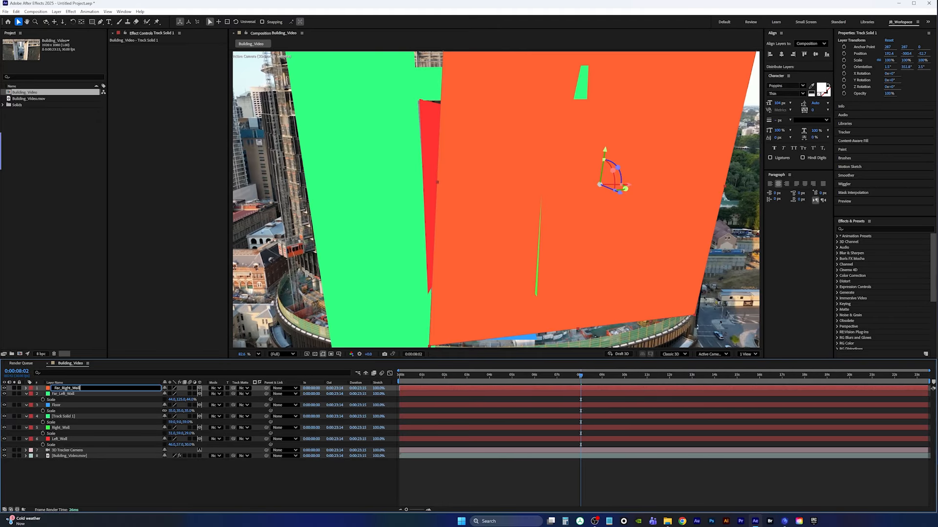
pyautogui.press('Return')
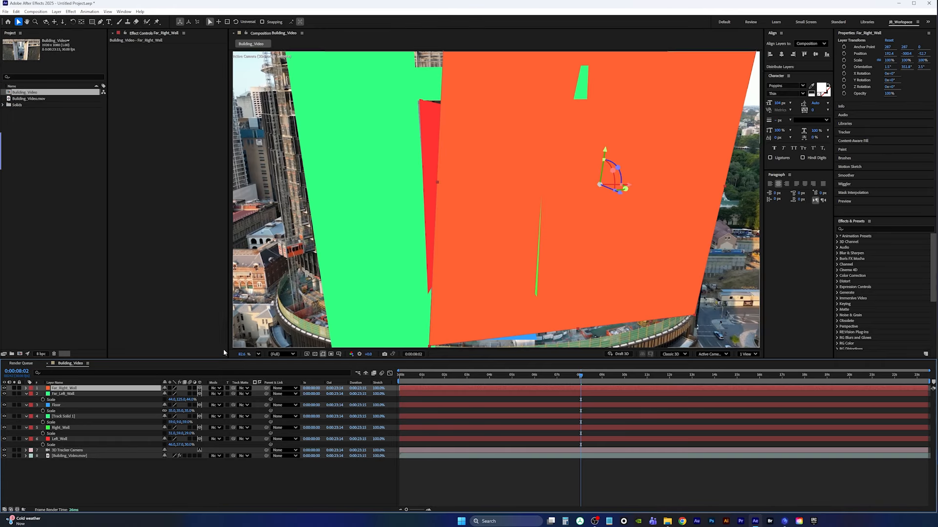
# Scale Far_Right_Wall to about 53% and nudge it onto the right tower's facade
pyautogui.click(81, 395)
pyautogui.click(68, 388)
pyautogui.press('s')
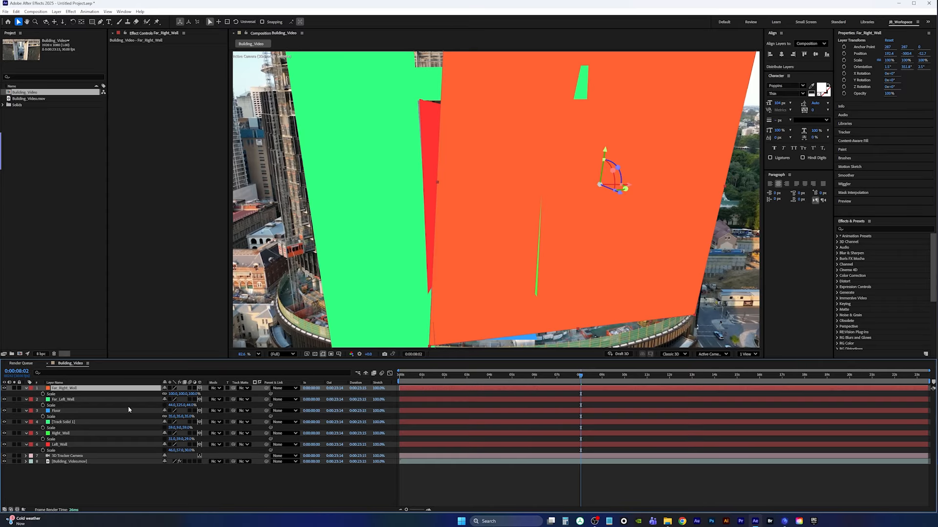
pyautogui.moveTo(175, 393); pyautogui.dragTo(152, 393)
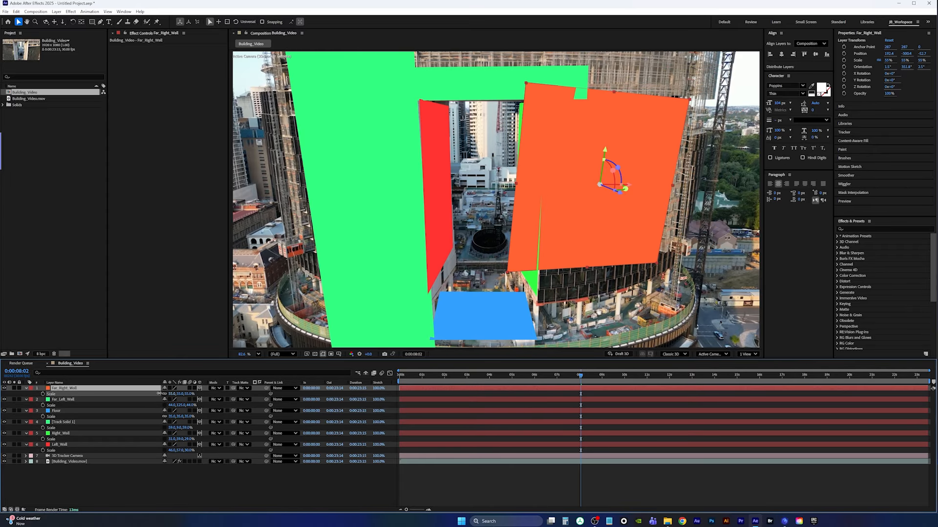
pyautogui.moveTo(628, 189)
pyautogui.mouseDown()
pyautogui.moveTo(655, 182)
pyautogui.moveTo(639, 163)
pyautogui.moveTo(651, 184)
pyautogui.moveTo(644, 186)
pyautogui.mouseUp()
# Briefly play the composition and nudge Far_Right_Wall slightly
pyautogui.press('space')
pyautogui.press('space')
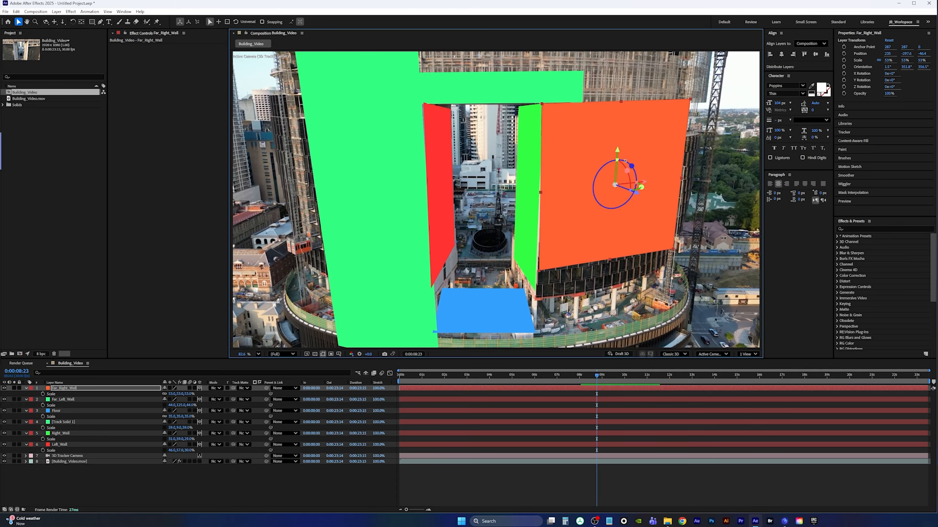
pyautogui.moveTo(618, 159); pyautogui.dragTo(622, 161)
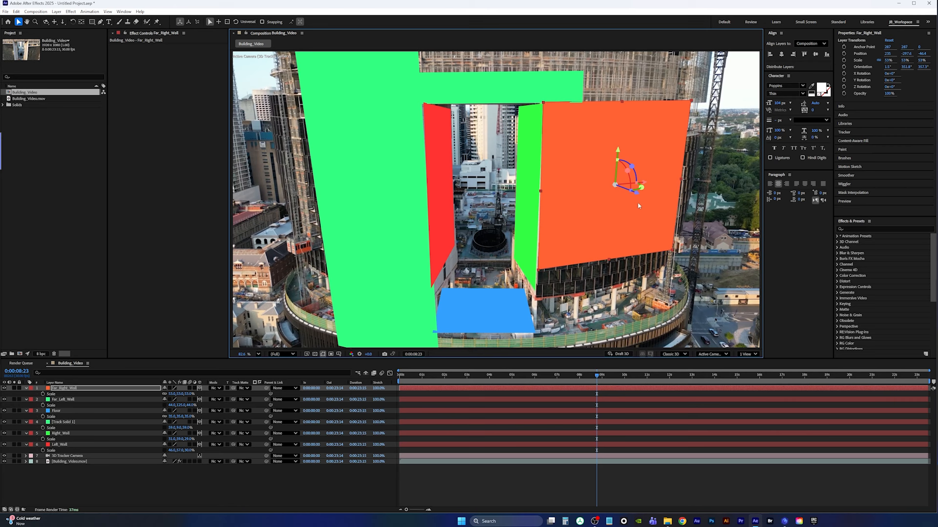
# At about 0:00:09:15, stretch Far_Right_Wall's height to about 142% and move it down onto the tower
pyautogui.moveTo(579, 375); pyautogui.dragTo(613, 380)
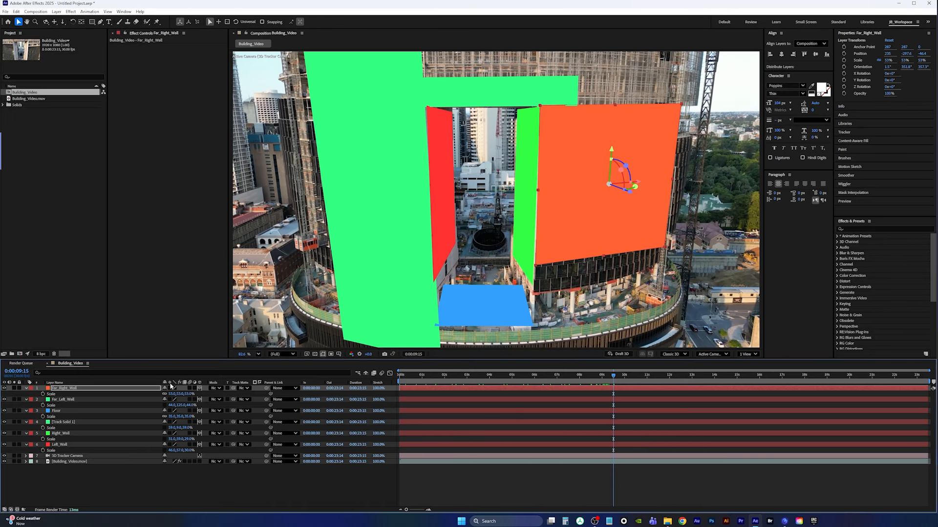
pyautogui.click(98, 389)
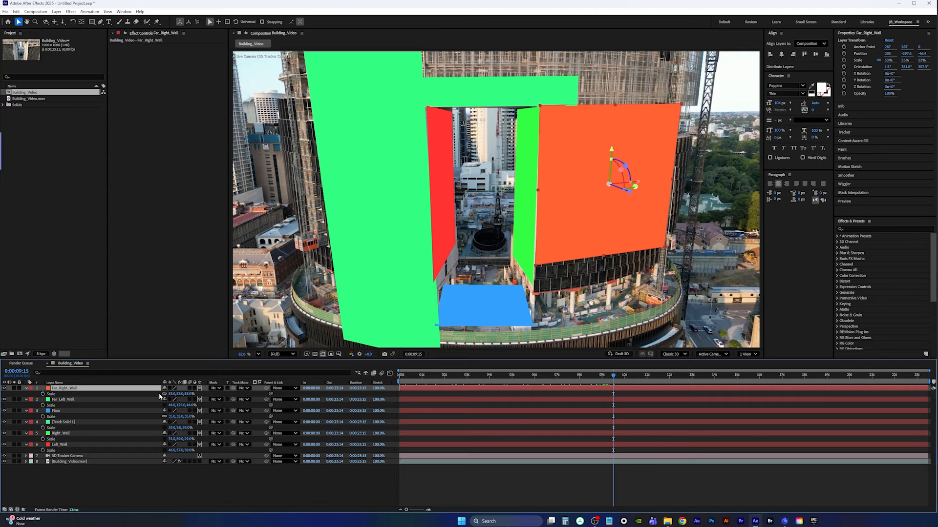
pyautogui.moveTo(180, 394); pyautogui.dragTo(218, 394)
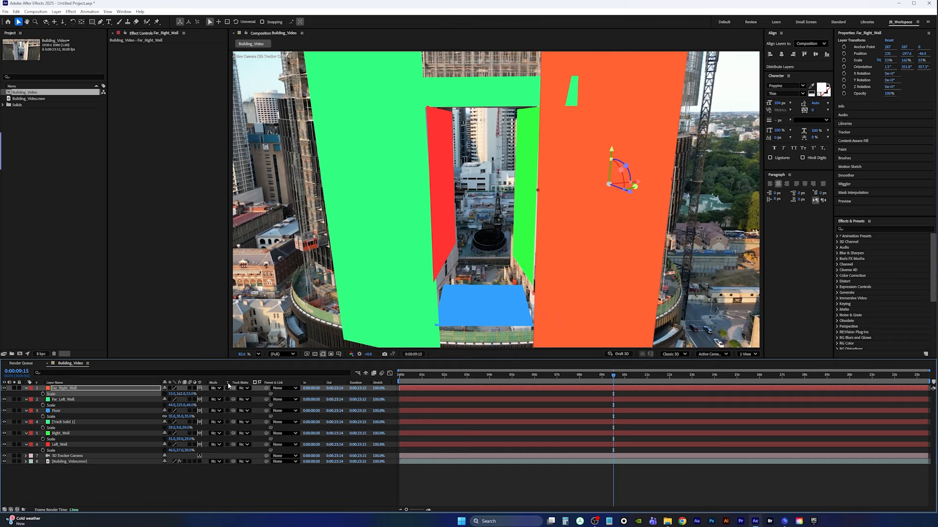
pyautogui.moveTo(617, 161); pyautogui.dragTo(633, 183)
# Play back the composition from the start to review all the tracked solids
pyautogui.press('space')
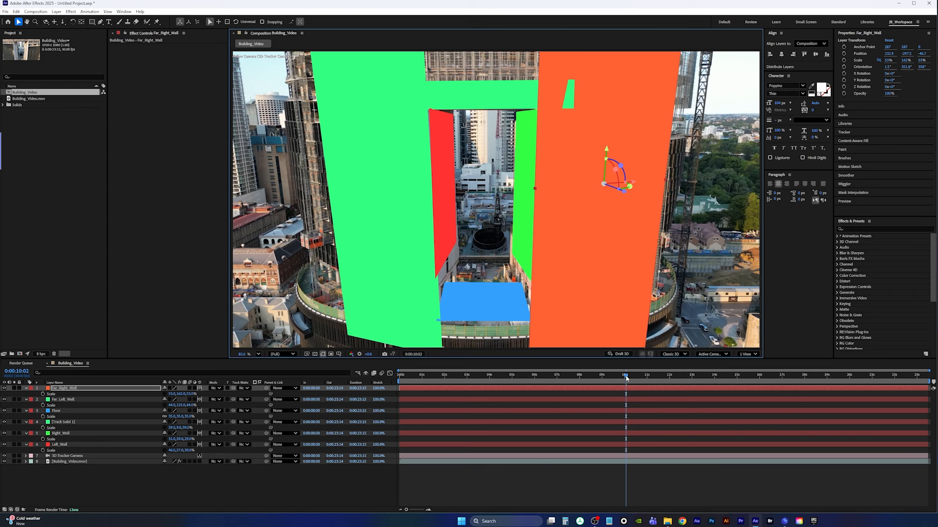
pyautogui.press('Home')
pyautogui.press('space')
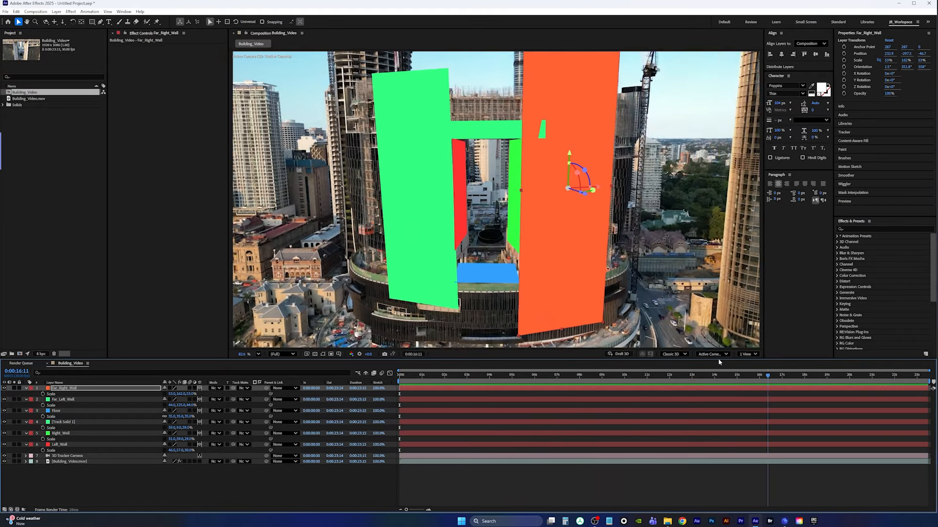
# Save the project in the Product_Ad folder as Product_Ad_Main
pyautogui.press('Home')
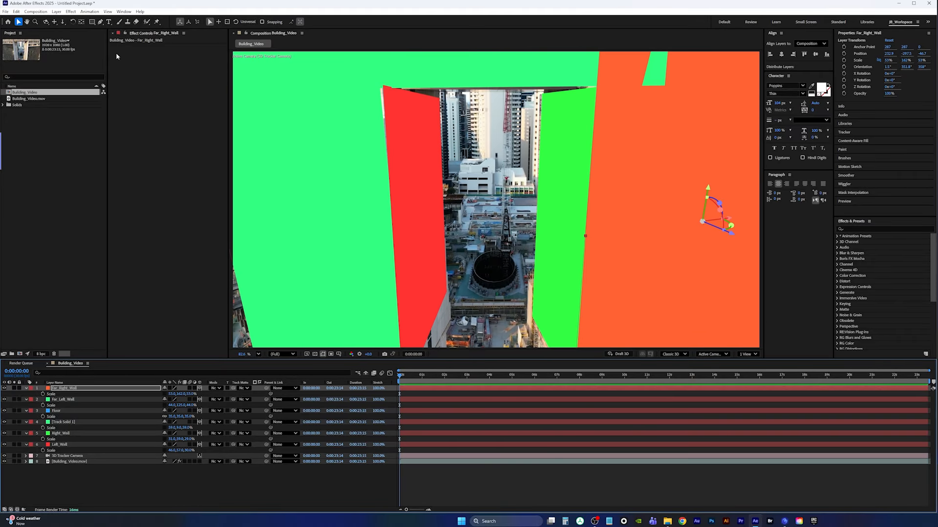
pyautogui.click(5, 11)
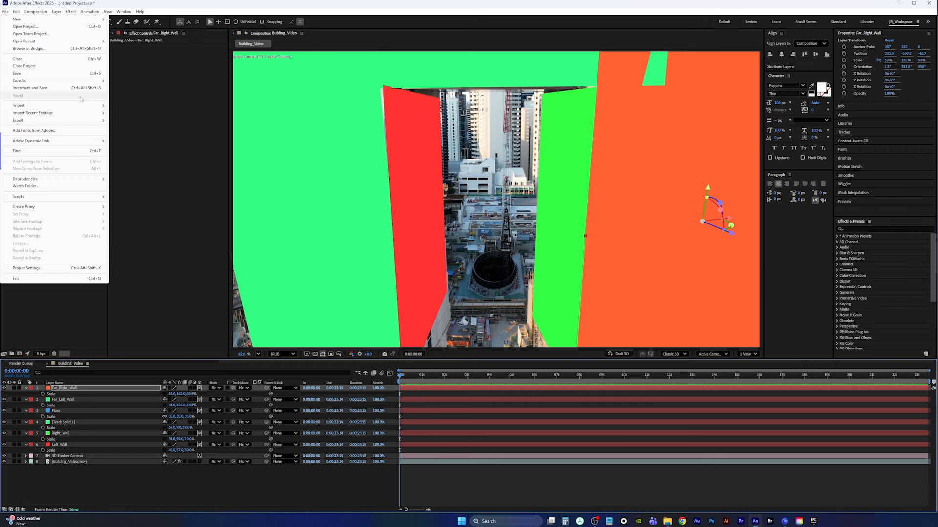
pyautogui.click(126, 81)
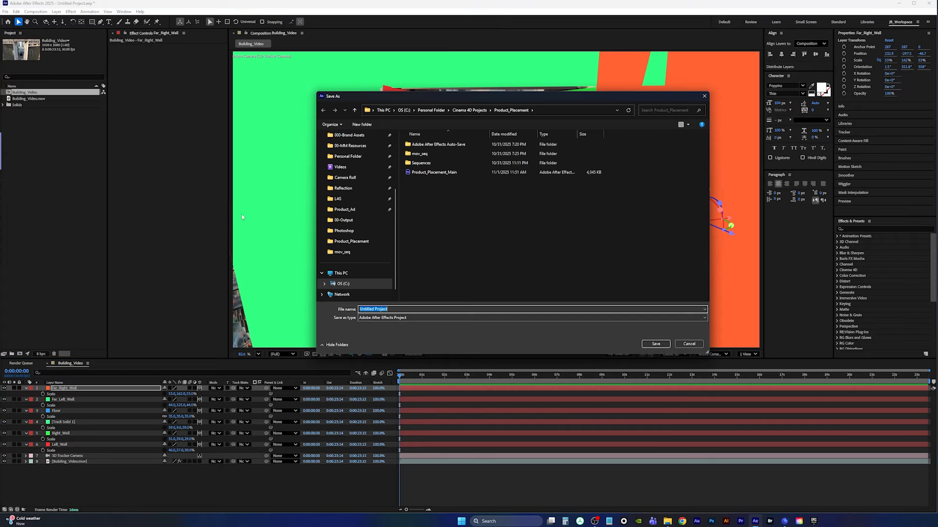
pyautogui.click(345, 210)
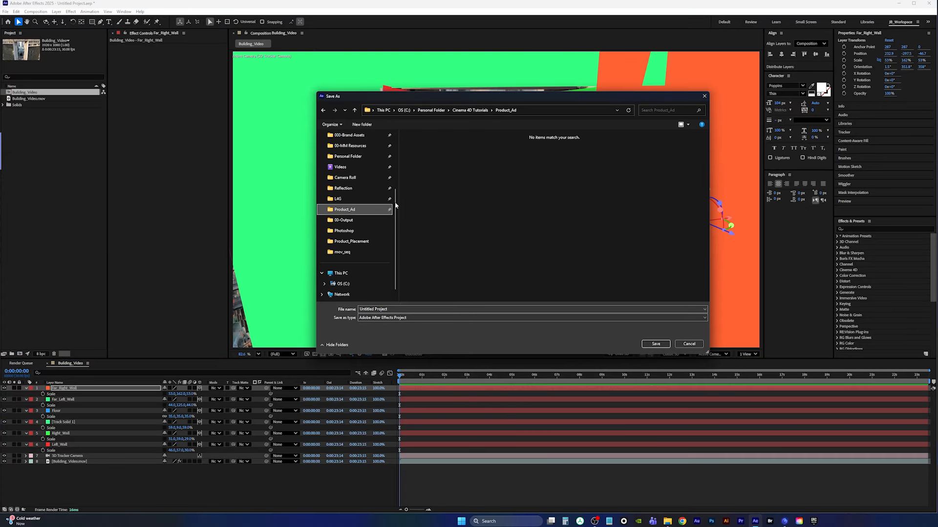
pyautogui.rightClick(461, 174)
pyautogui.click(409, 302)
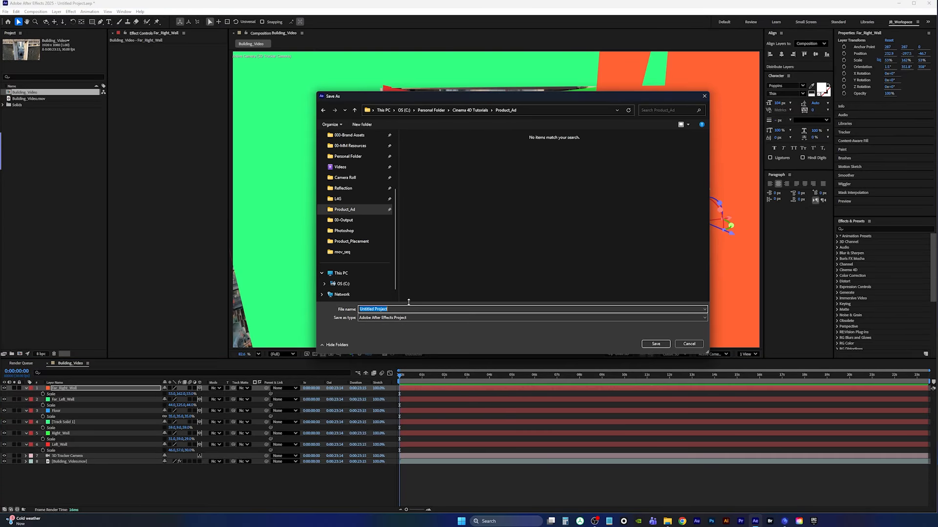
pyautogui.write('Product_Ad_Main')
pyautogui.press('Return')
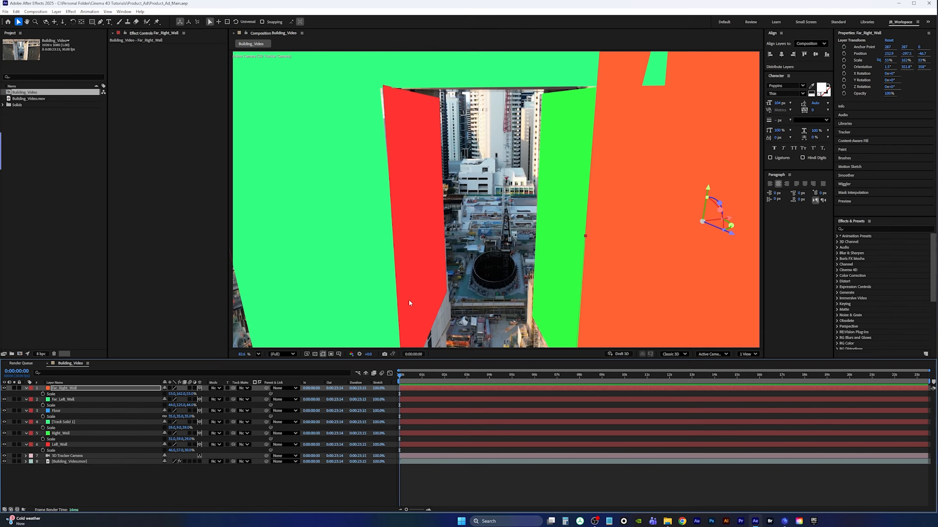
# Export the composition with the Maxon Cinema 4D Exporter as Product_Ad-01A into the Product_Ad folder
pyautogui.hotkey('ctrl', 'shift', 's')
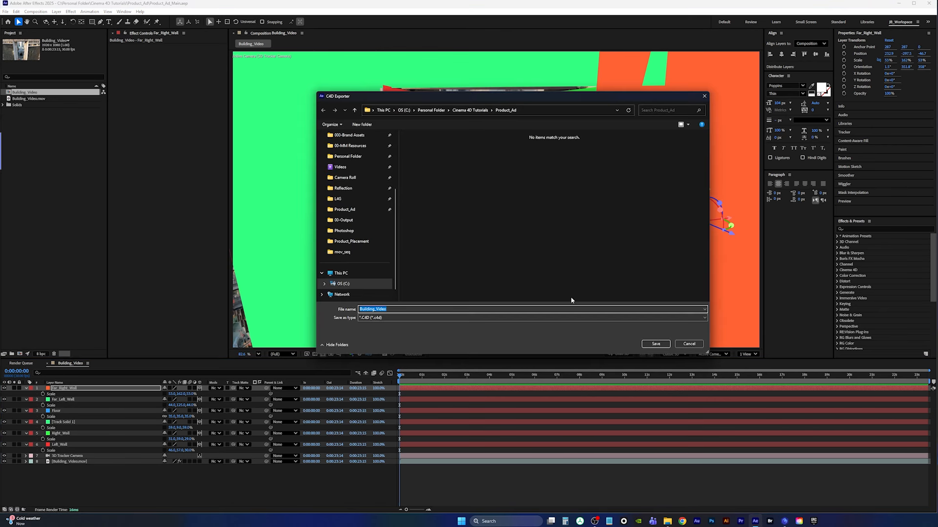
pyautogui.click(693, 344)
pyautogui.click(5, 12)
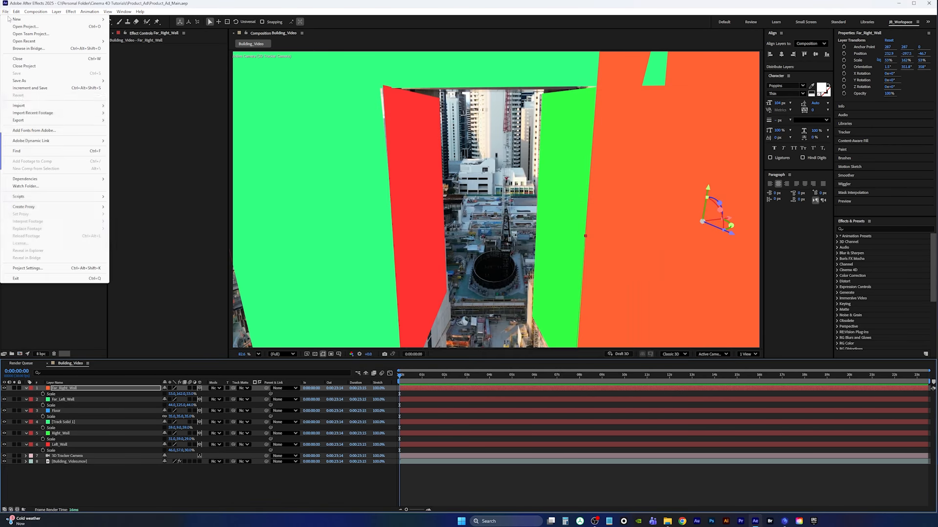
pyautogui.moveTo(49, 124)
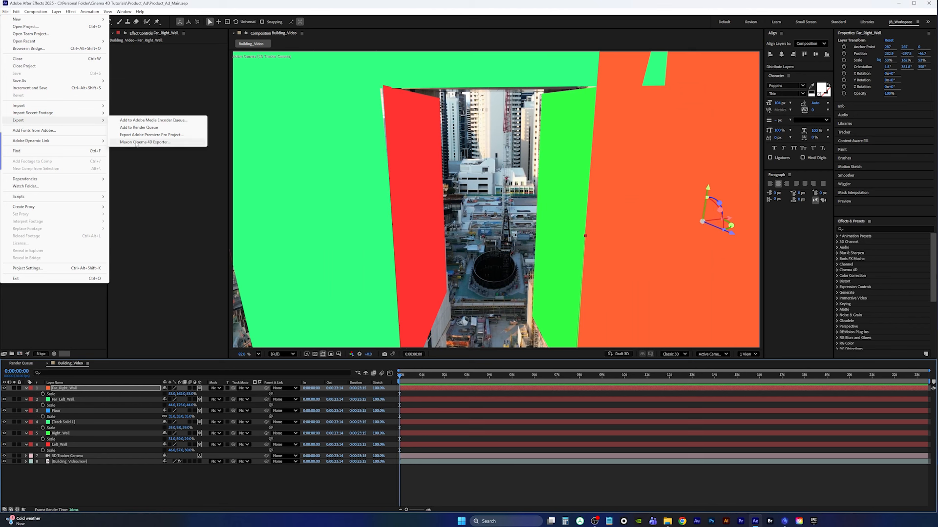
pyautogui.click(151, 142)
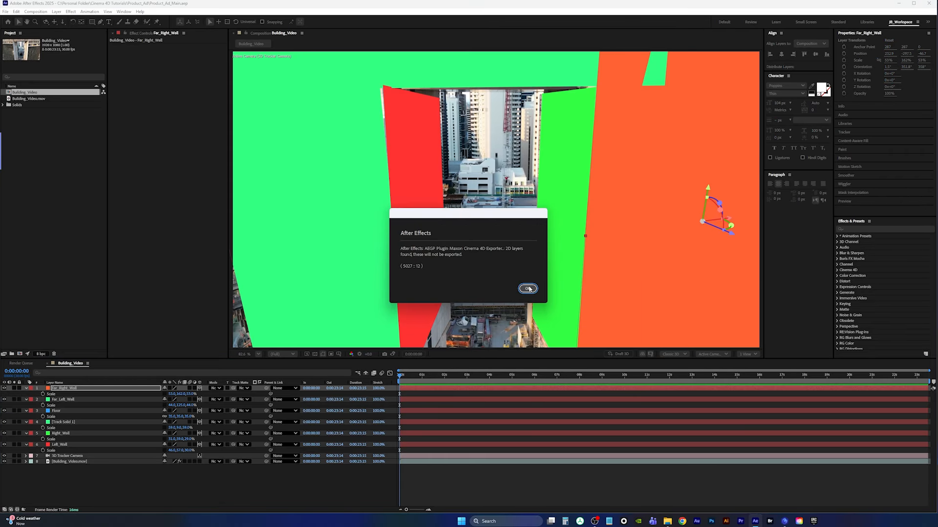
pyautogui.click(528, 288)
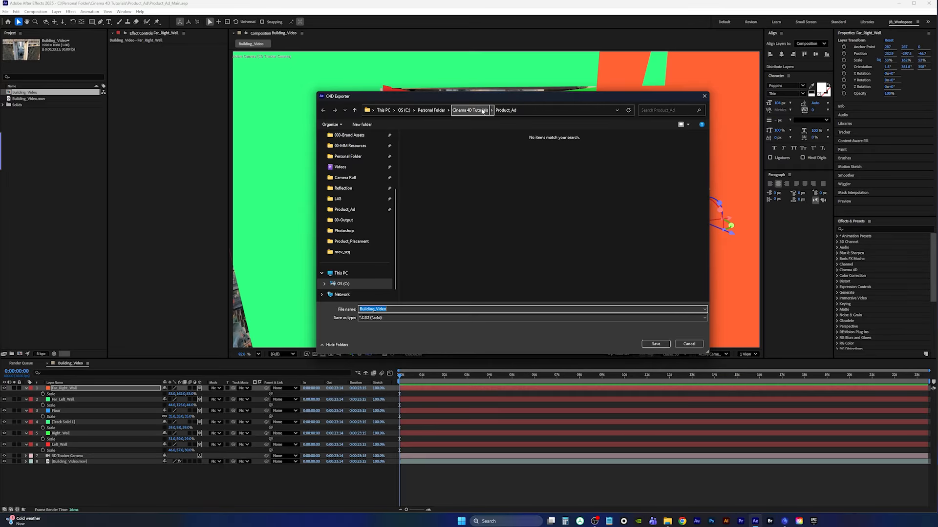
pyautogui.moveTo(514, 97)
pyautogui.mouseDown()
pyautogui.moveTo(518, 89)
pyautogui.moveTo(508, 100)
pyautogui.mouseUp()
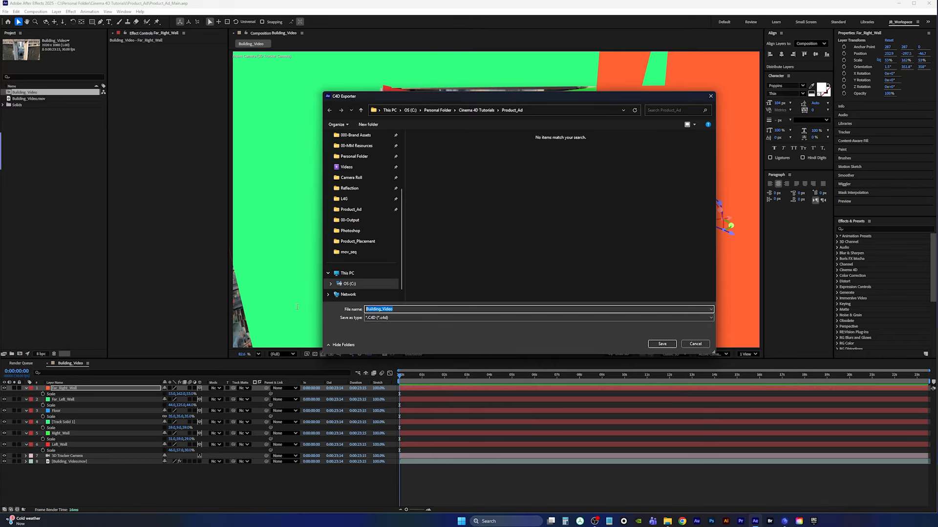
pyautogui.write('Produc')
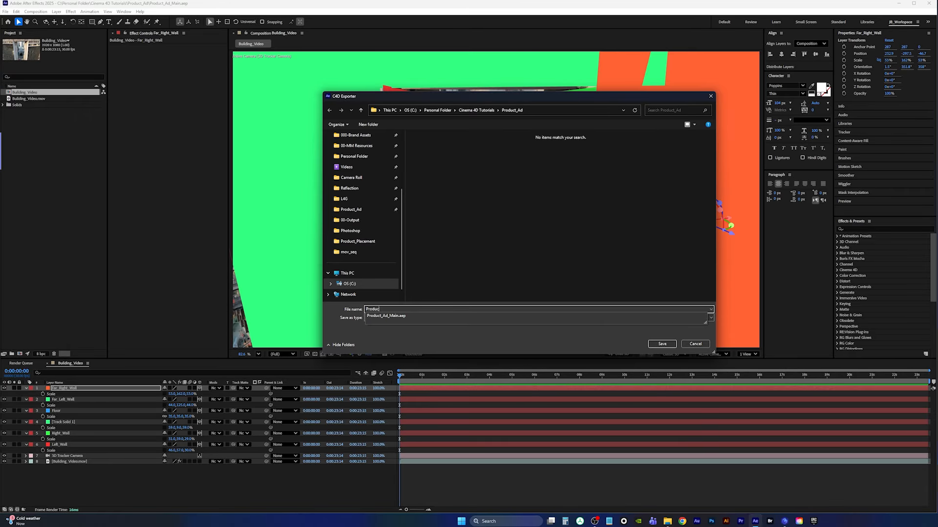
pyautogui.write('t_Ad-01A')
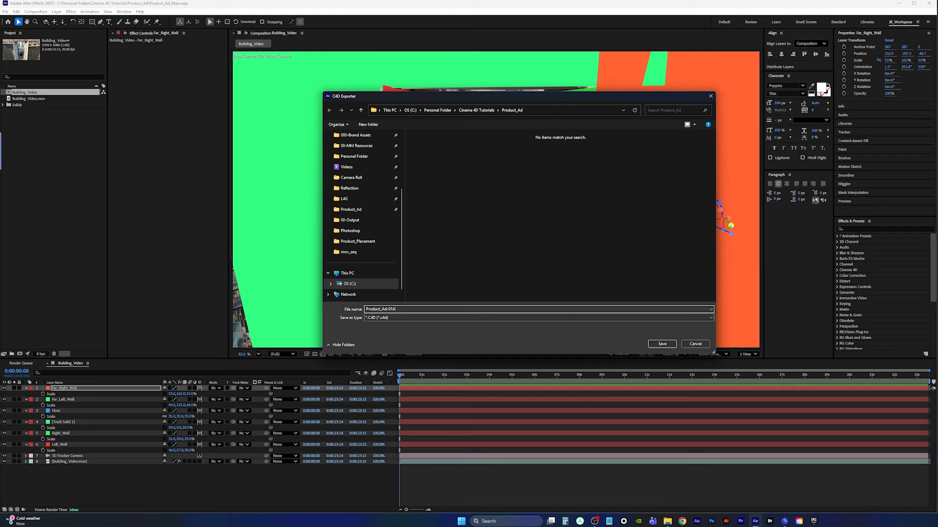
pyautogui.press('Return')
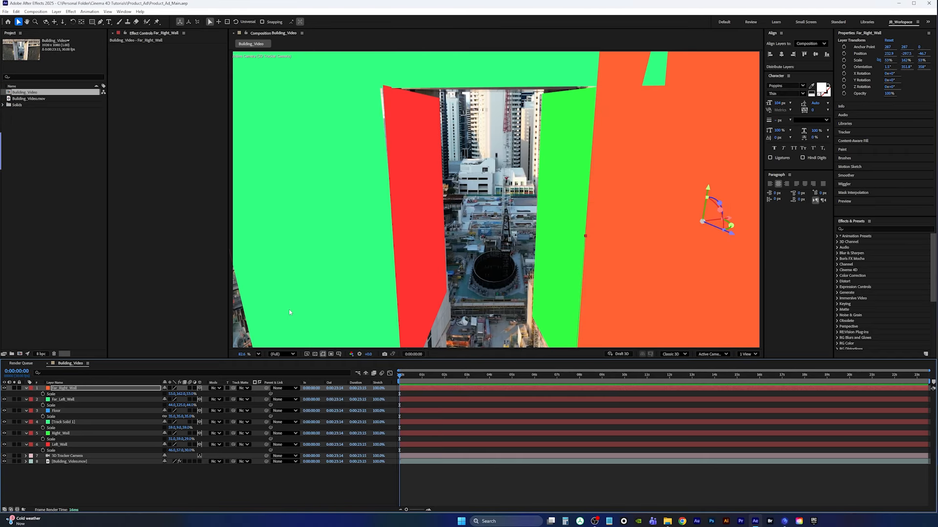
# Switch to Cinema 4D and open the exported Product_Ad-01A scene from the Product_Ad folder
pyautogui.click(784, 521)
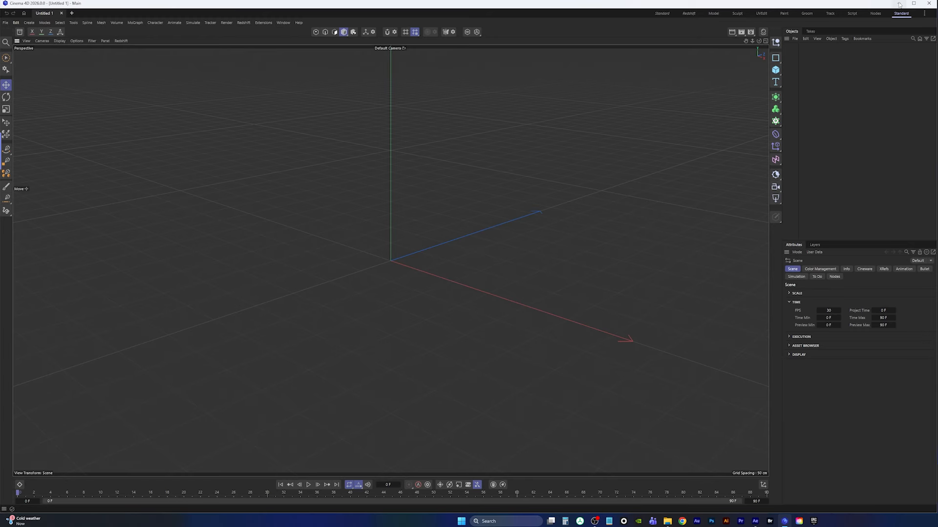
pyautogui.click(5, 22)
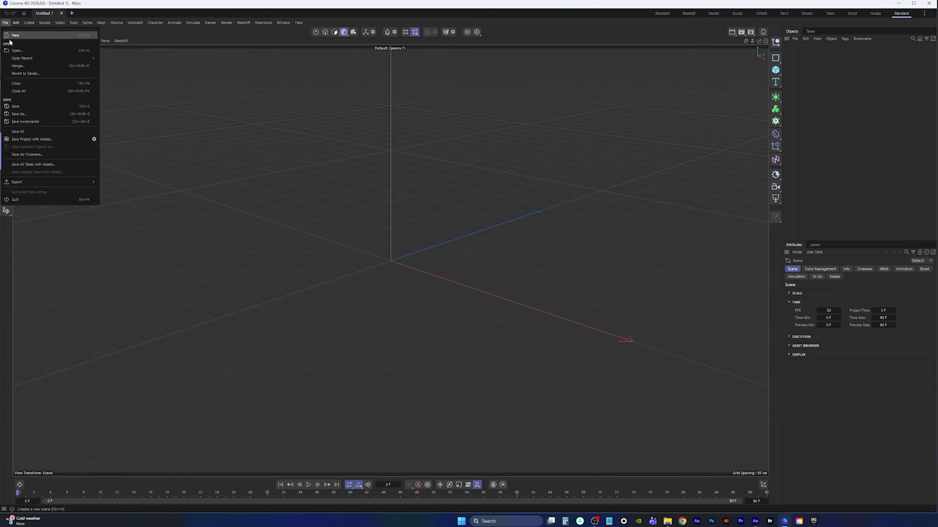
pyautogui.click(19, 53)
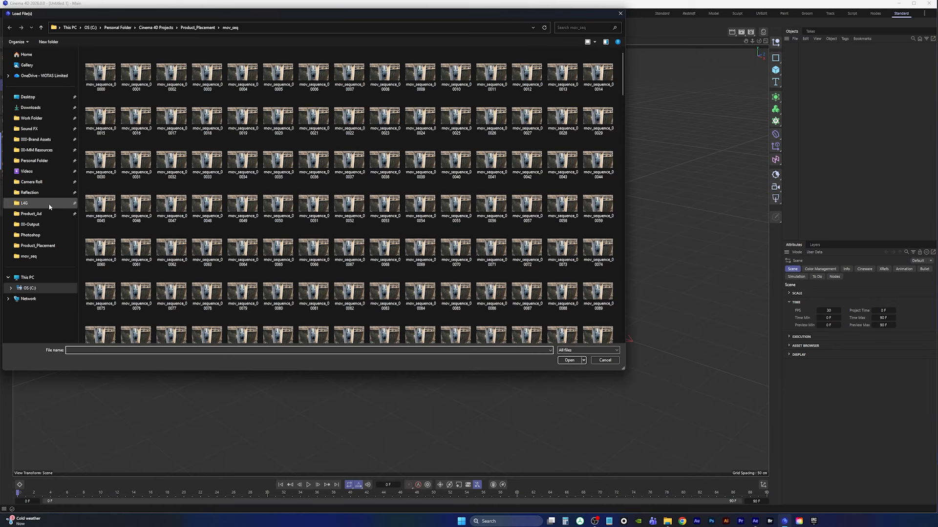
pyautogui.click(27, 216)
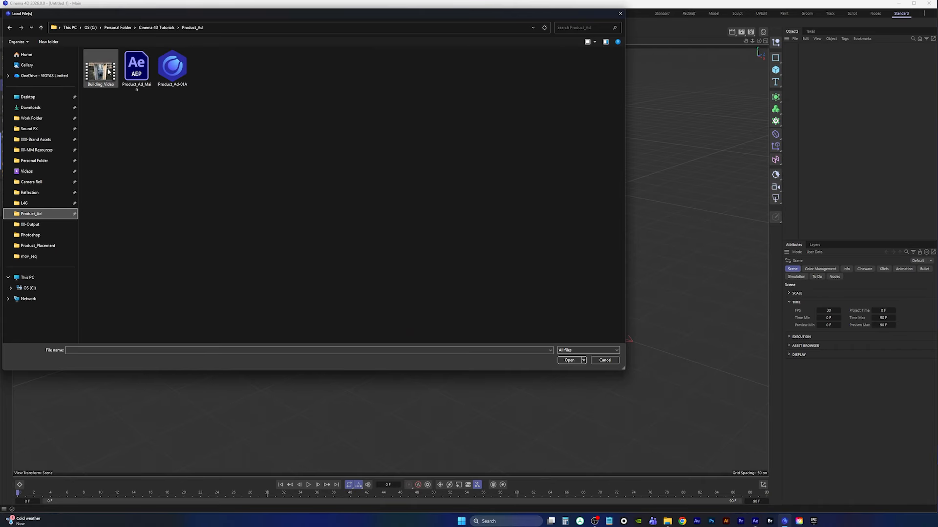
pyautogui.doubleClick(178, 70)
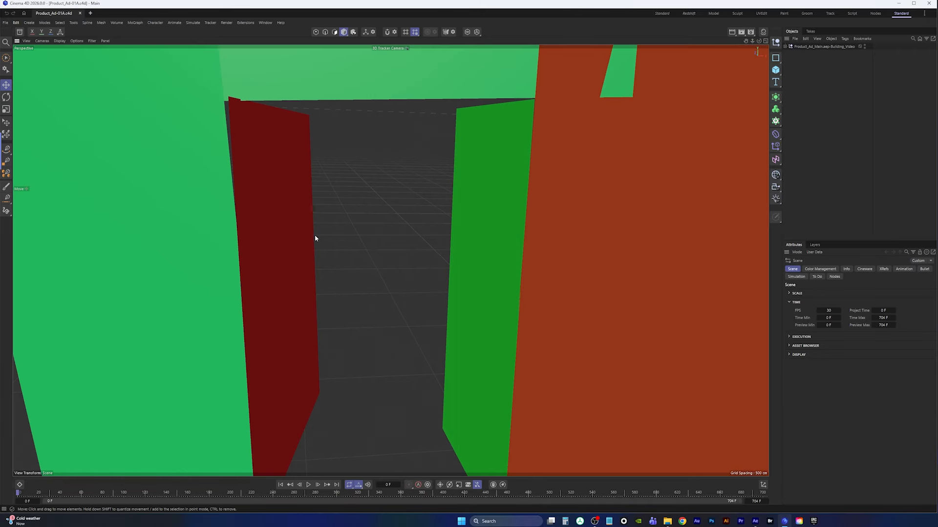
# Play the imported scene briefly and expand its object hierarchy to show the camera and solids
pyautogui.click(309, 485)
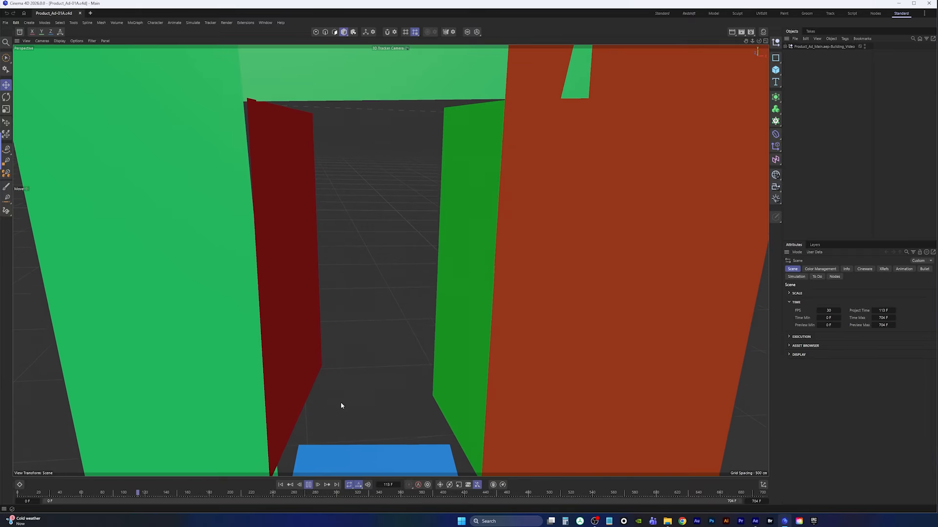
pyautogui.click(309, 484)
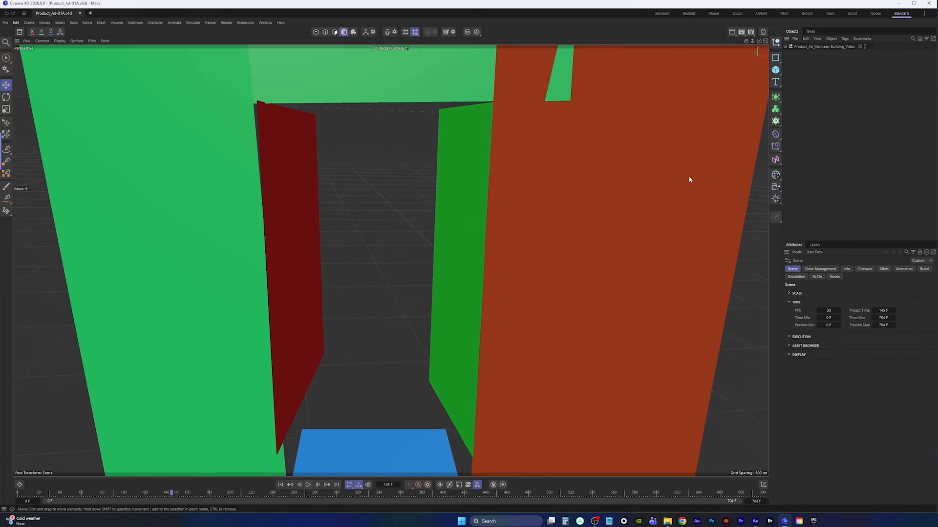
pyautogui.click(785, 46)
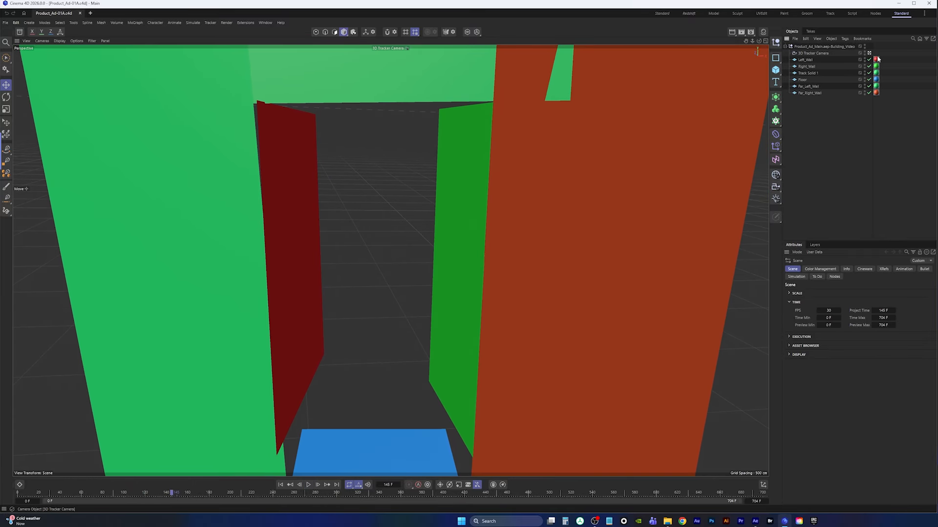
# Open the Dope Sheet, enlarge it, and select and expand the 3D Tracker Camera's animation track
pyautogui.click(19, 485)
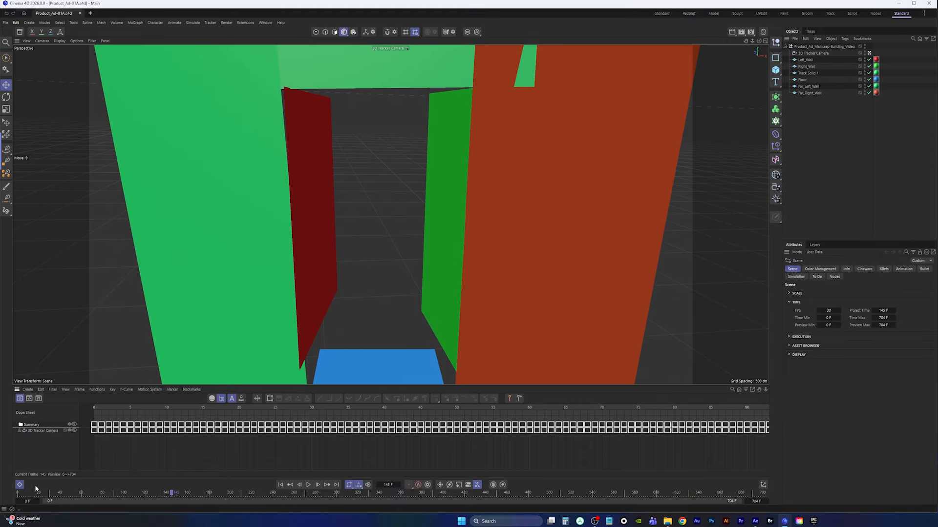
pyautogui.moveTo(362, 386); pyautogui.dragTo(356, 184)
pyautogui.keyDown('alt'); pyautogui.moveTo(450, 286); pyautogui.dragTo(411, 346, button='right'); pyautogui.keyUp('alt')
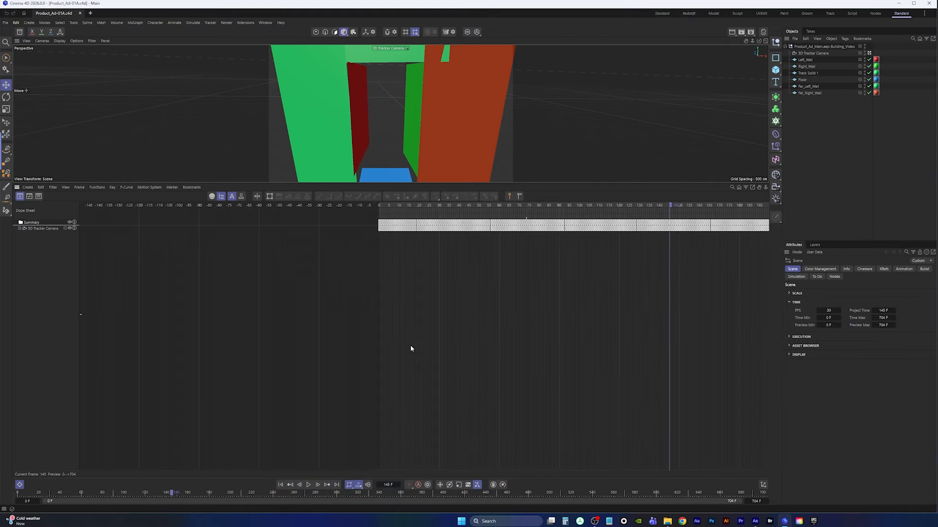
pyautogui.keyDown('alt'); pyautogui.moveTo(512, 314); pyautogui.dragTo(289, 364, button='right'); pyautogui.keyUp('alt')
pyautogui.keyDown('alt'); pyautogui.moveTo(520, 314); pyautogui.dragTo(340, 312, button='middle'); pyautogui.keyUp('alt')
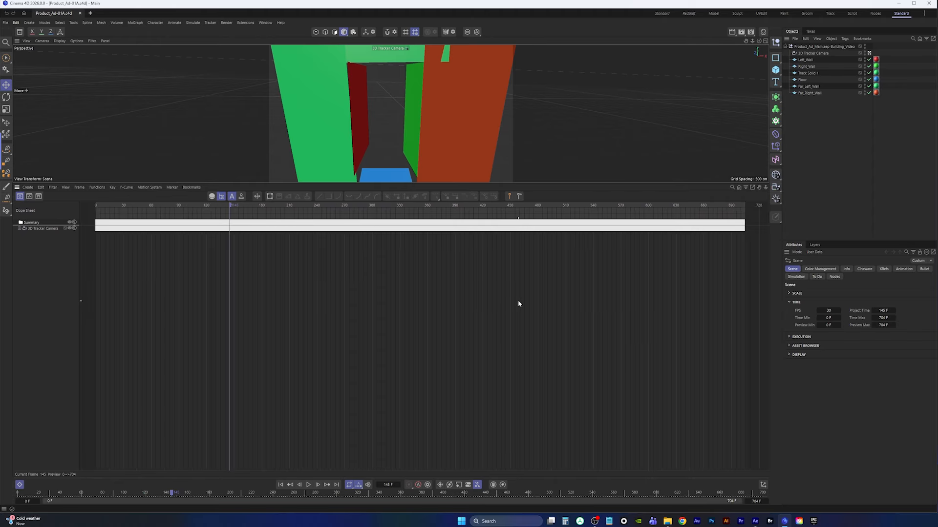
pyautogui.keyDown('alt'); pyautogui.moveTo(517, 300); pyautogui.dragTo(494, 310, button='right'); pyautogui.keyUp('alt')
pyautogui.keyDown('alt'); pyautogui.moveTo(442, 318); pyautogui.dragTo(465, 318, button='middle'); pyautogui.keyUp('alt')
pyautogui.click(37, 230)
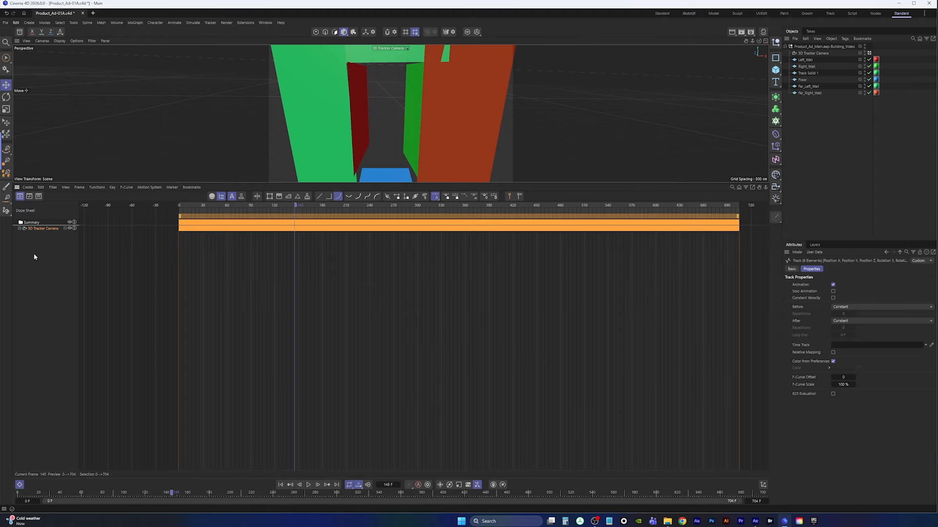
pyautogui.click(20, 229)
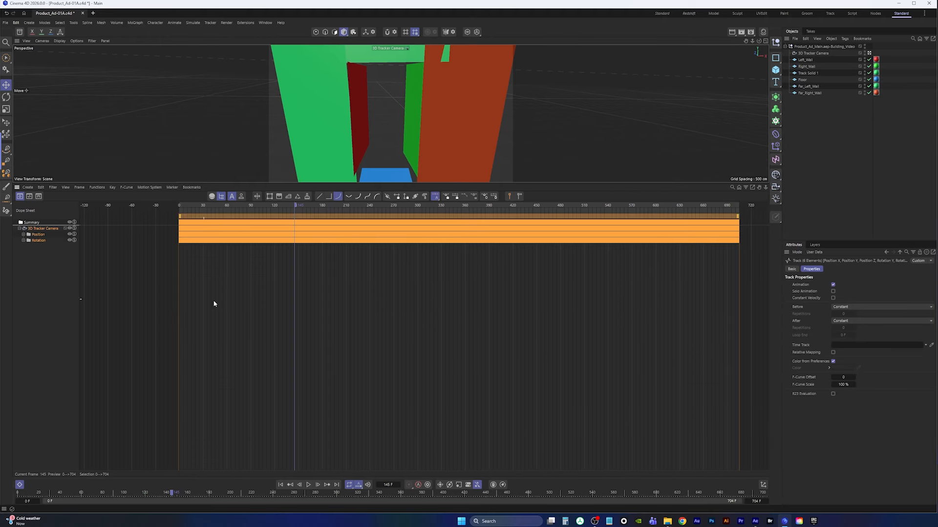
# Inspect the 3D Tracker Camera's position and rotation curves in F-Curve mode, returning to the Dope Sheet afterwards
pyautogui.press('Tab')
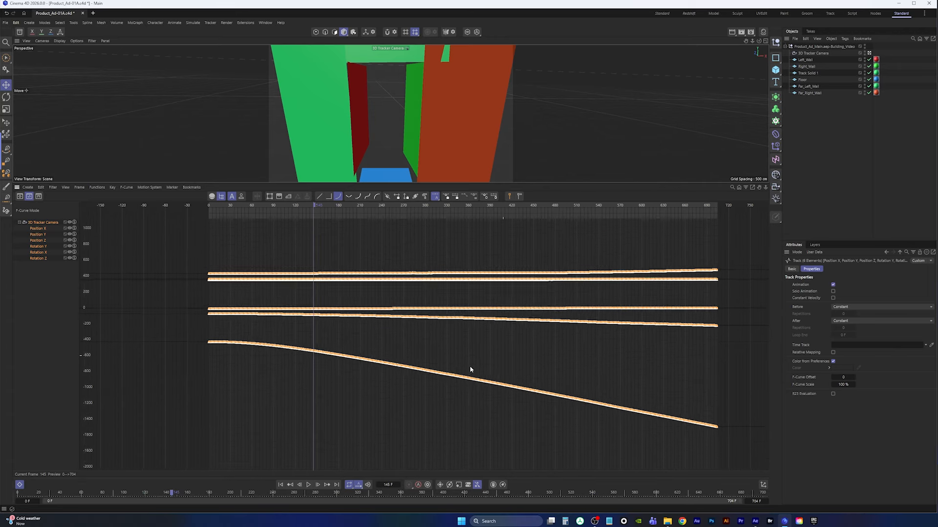
pyautogui.keyDown('alt'); pyautogui.moveTo(503, 355); pyautogui.dragTo(473, 329, button='right'); pyautogui.keyUp('alt')
pyautogui.keyDown('alt'); pyautogui.moveTo(358, 327); pyautogui.dragTo(361, 330, button='middle'); pyautogui.keyUp('alt')
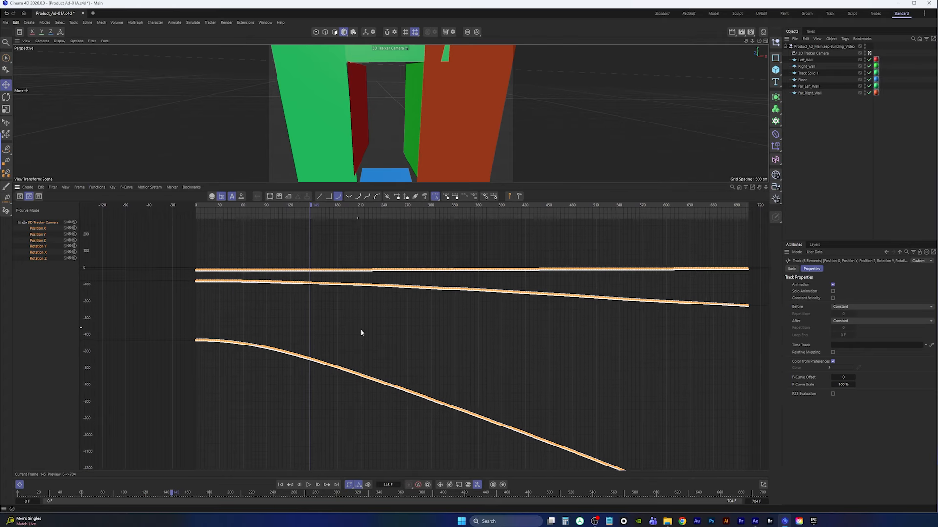
pyautogui.keyDown('alt'); pyautogui.moveTo(361, 330); pyautogui.dragTo(401, 336, button='right'); pyautogui.keyUp('alt')
pyautogui.keyDown('alt'); pyautogui.moveTo(436, 338); pyautogui.dragTo(355, 320, button='middle'); pyautogui.keyUp('alt')
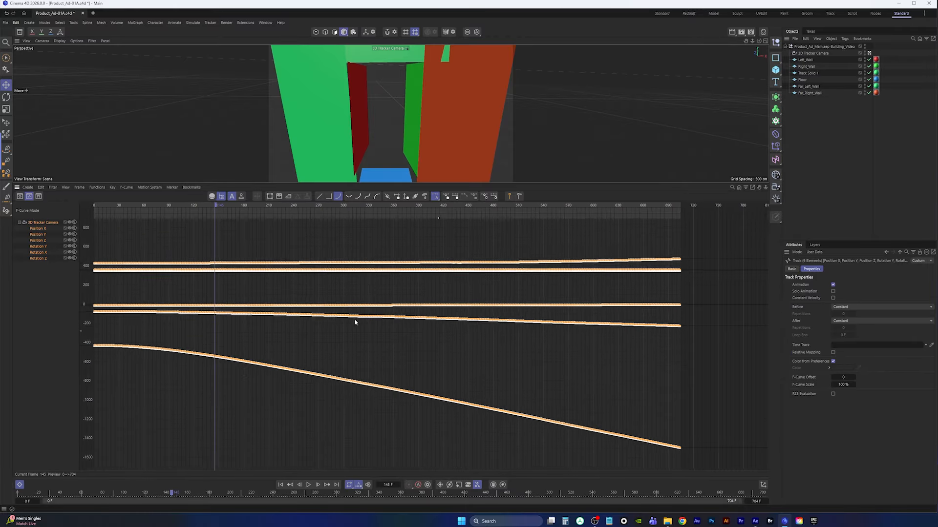
pyautogui.keyDown('alt'); pyautogui.moveTo(355, 320); pyautogui.dragTo(396, 264, button='right'); pyautogui.keyUp('alt')
pyautogui.keyDown('alt'); pyautogui.moveTo(273, 290); pyautogui.dragTo(410, 298, button='middle'); pyautogui.keyUp('alt')
pyautogui.keyDown('alt'); pyautogui.moveTo(410, 298); pyautogui.dragTo(403, 325, button='right'); pyautogui.keyUp('alt')
pyautogui.keyDown('alt'); pyautogui.moveTo(470, 333); pyautogui.dragTo(425, 316, button='middle'); pyautogui.keyUp('alt')
pyautogui.keyDown('alt'); pyautogui.moveTo(425, 316); pyautogui.dragTo(433, 323, button='right'); pyautogui.keyUp('alt')
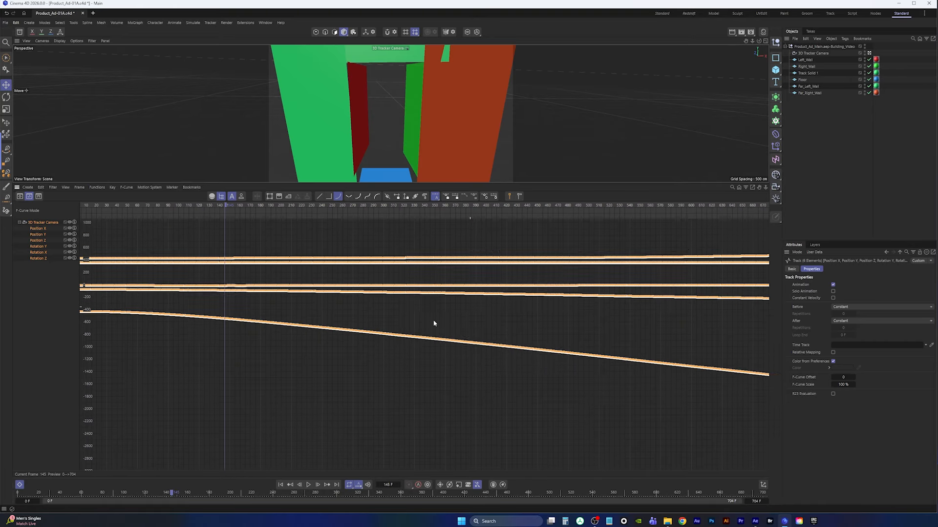
pyautogui.keyDown('alt'); pyautogui.moveTo(556, 315); pyautogui.dragTo(484, 313, button='middle'); pyautogui.keyUp('alt')
pyautogui.keyDown('alt'); pyautogui.moveTo(484, 313); pyautogui.dragTo(484, 331, button='right'); pyautogui.keyUp('alt')
pyautogui.keyDown('alt'); pyautogui.moveTo(353, 310); pyautogui.dragTo(418, 311, button='middle'); pyautogui.keyUp('alt')
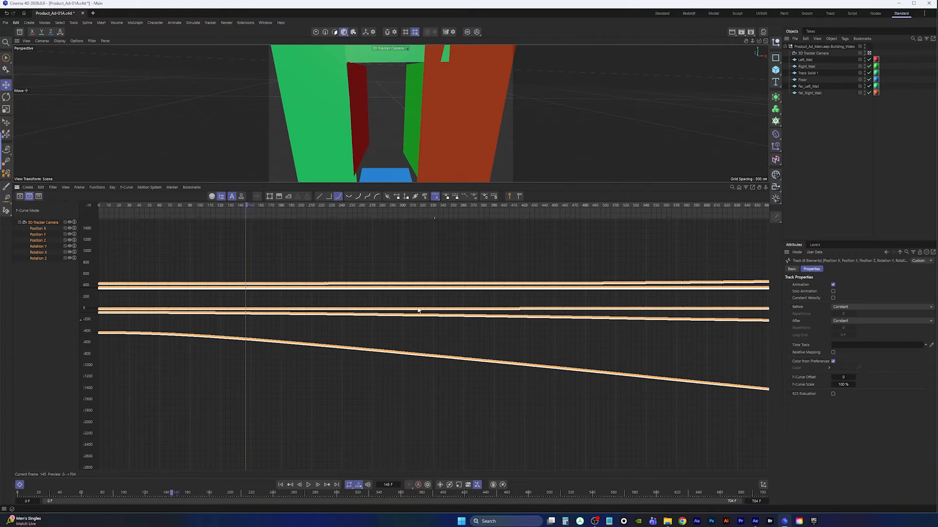
pyautogui.press('Tab')
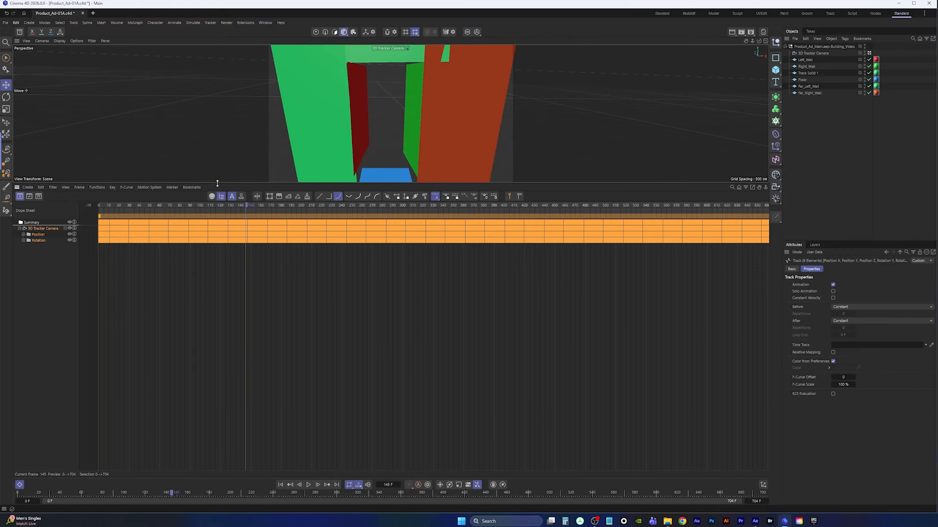
# Enlarge the viewport and set the scene's renderer to Redshift in the Render Settings
pyautogui.moveTo(217, 183); pyautogui.dragTo(200, 408)
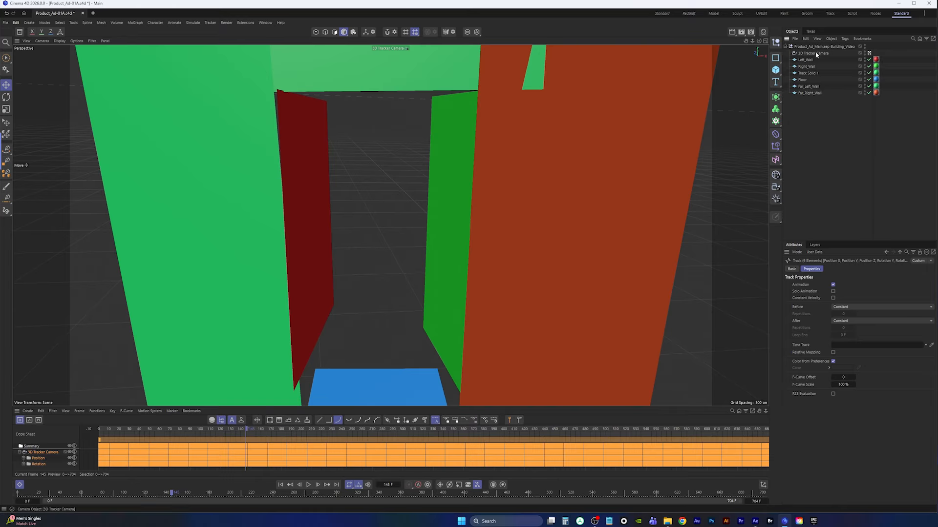
pyautogui.click(751, 33)
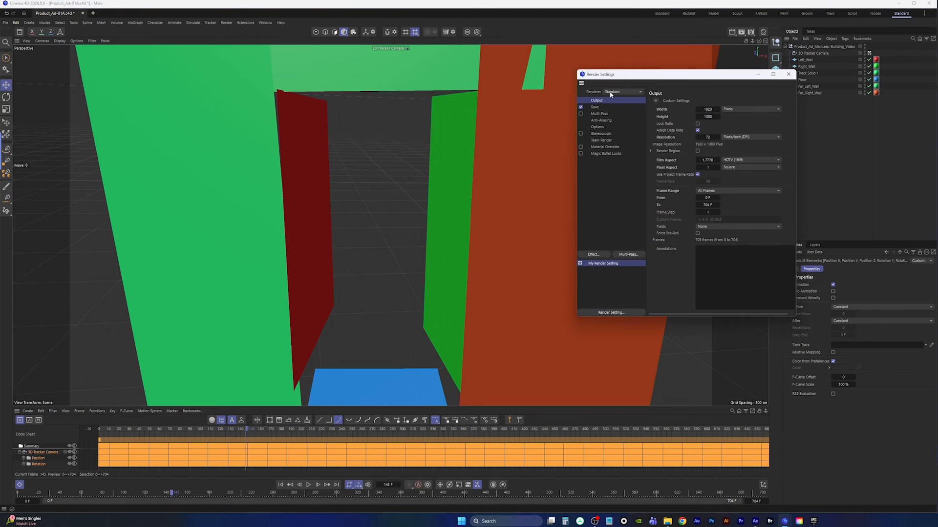
pyautogui.click(610, 92)
pyautogui.click(616, 101)
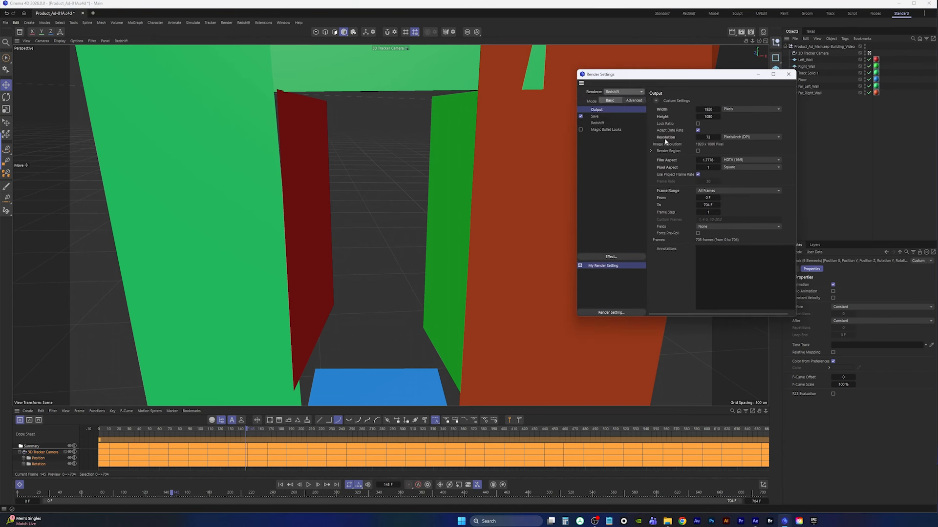
pyautogui.click(788, 74)
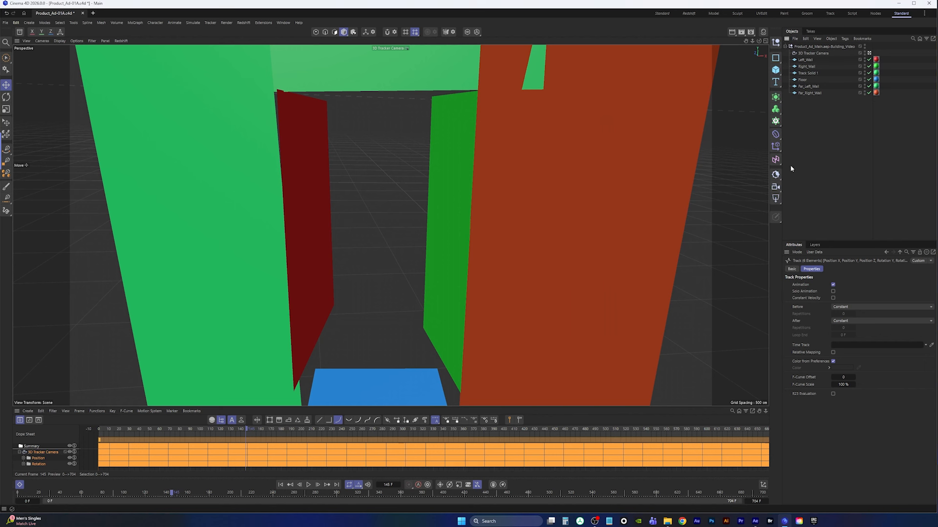
# From the first frame, add a Redshift camera, nest it under the 3D Tracker Camera, and make it the viewport camera
pyautogui.click(280, 485)
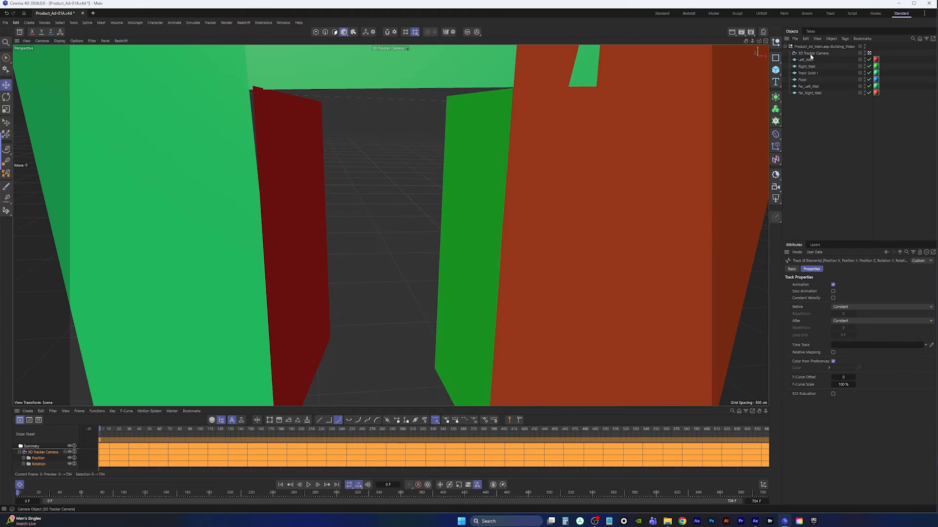
pyautogui.click(775, 187)
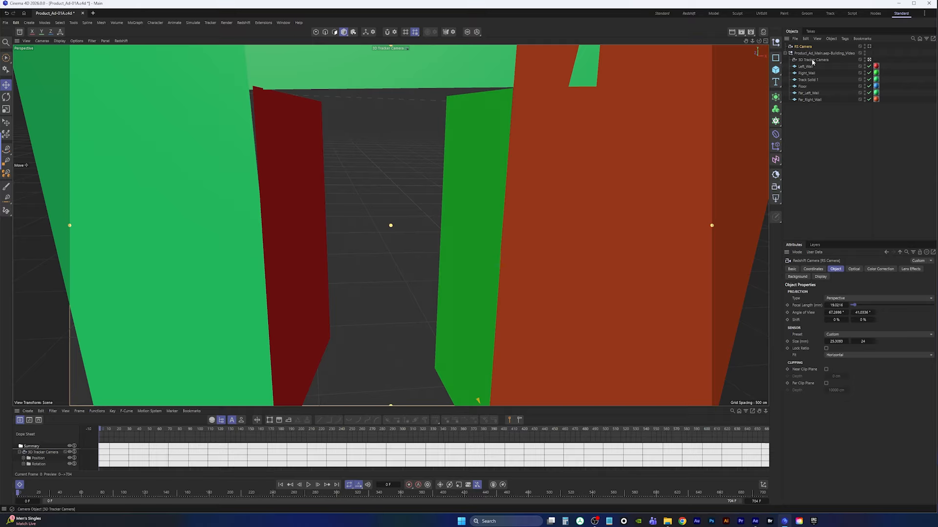
pyautogui.moveTo(804, 48); pyautogui.dragTo(809, 62)
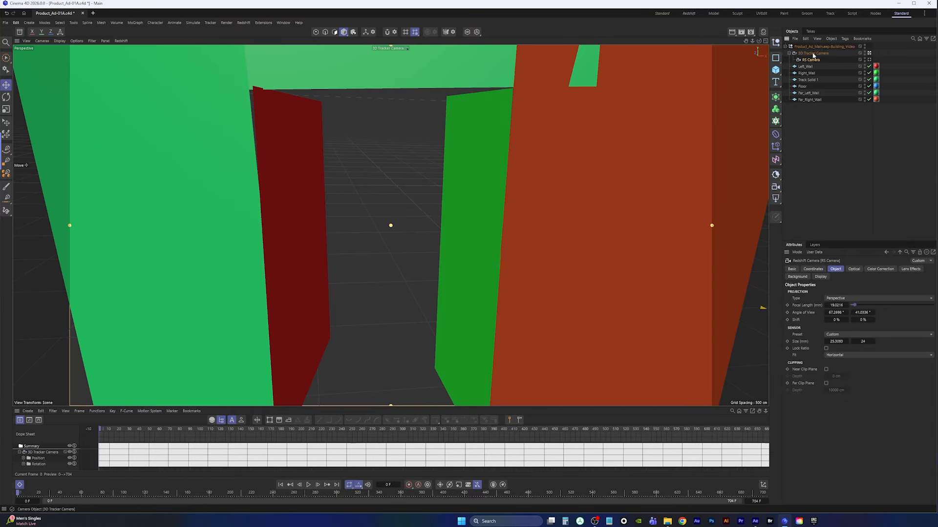
pyautogui.click(869, 59)
# Play the animation and compare the view through the 3D Tracker Camera with the RS Camera
pyautogui.click(19, 454)
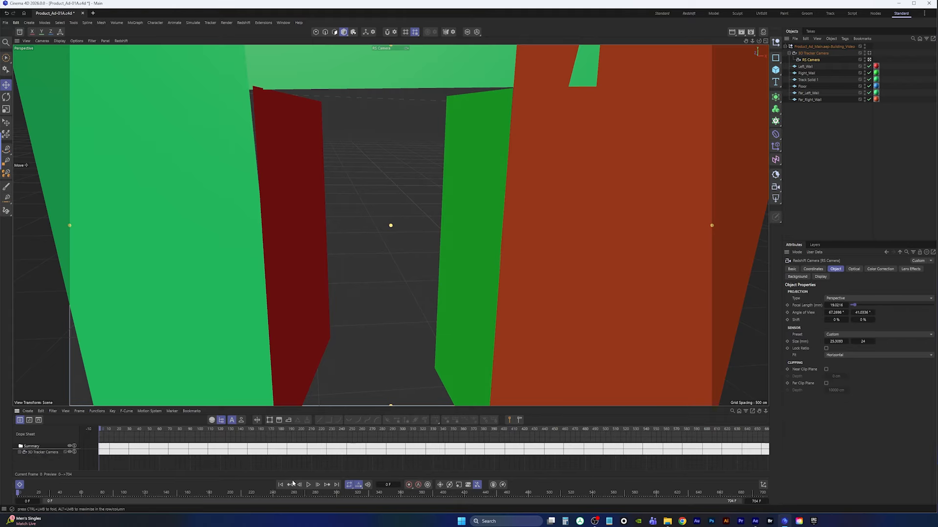
pyautogui.scroll(-3, 378, 466)
pyautogui.scroll(-2, 378, 465)
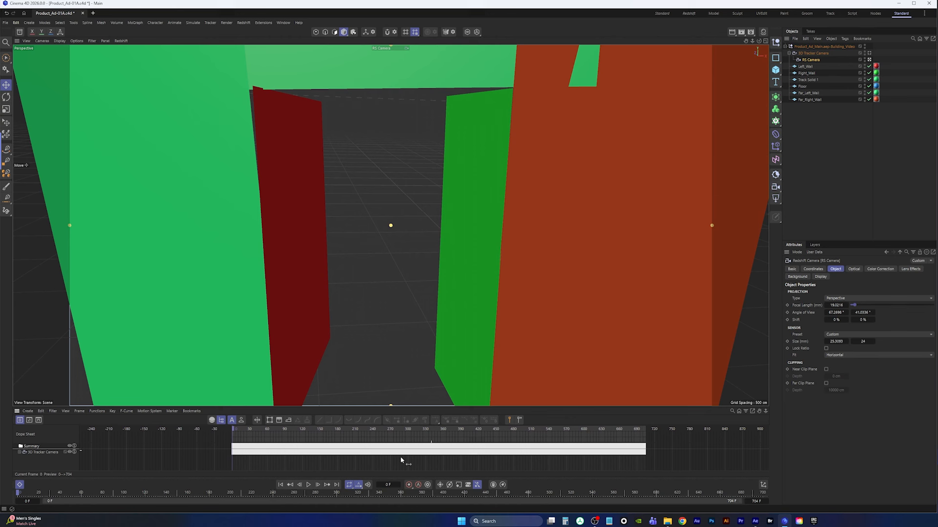
pyautogui.click(308, 486)
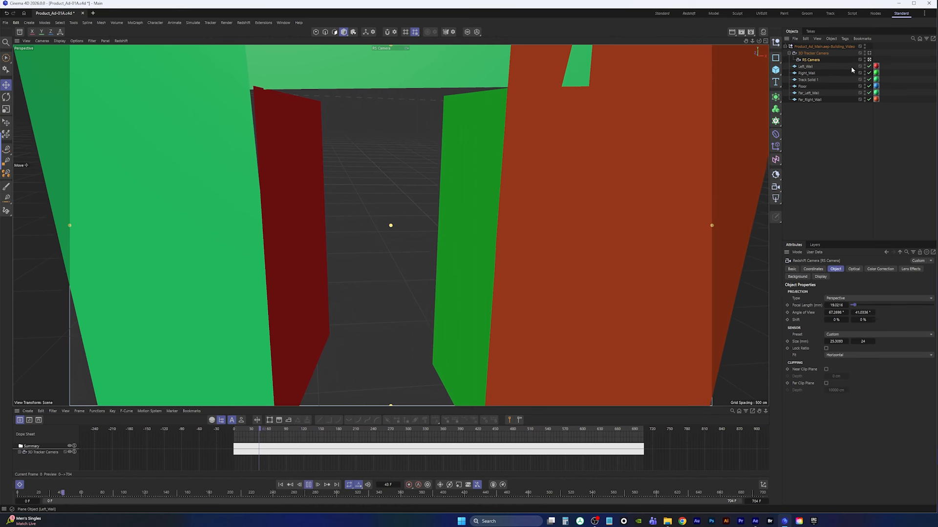
pyautogui.click(869, 53)
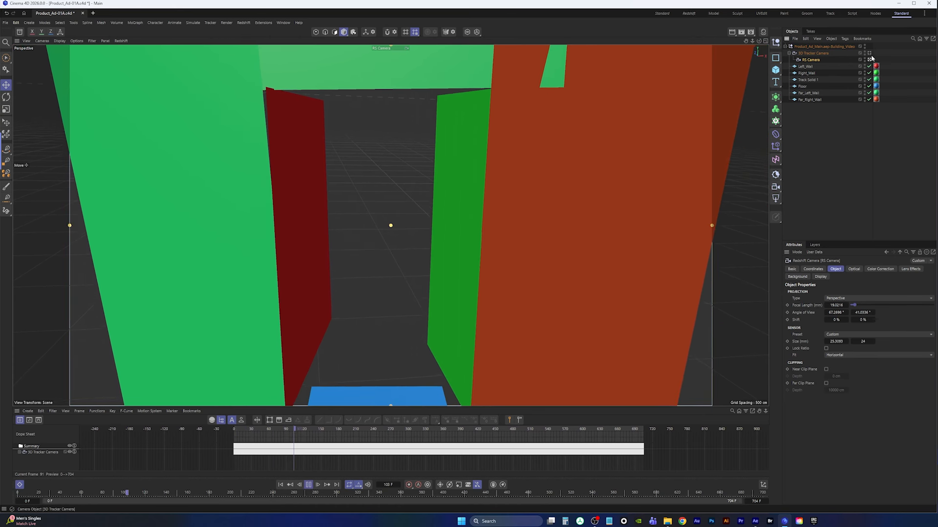
pyautogui.click(869, 60)
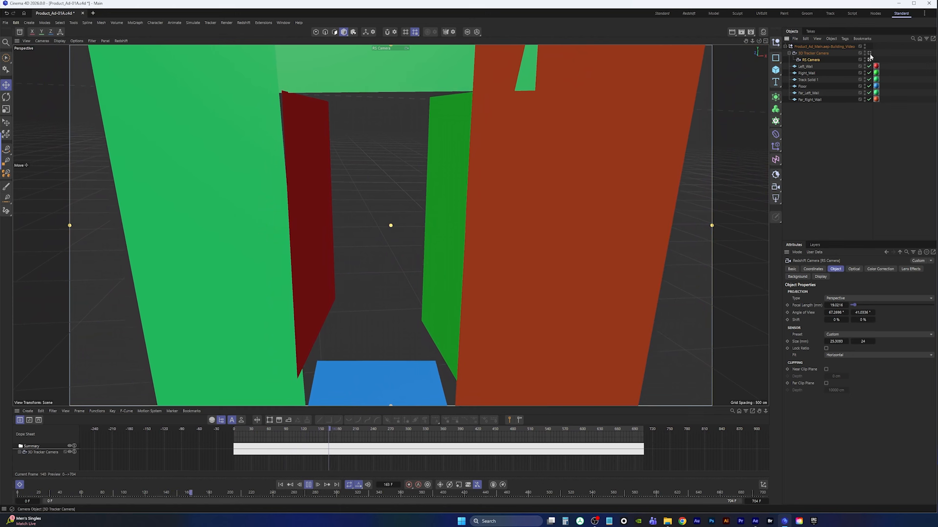
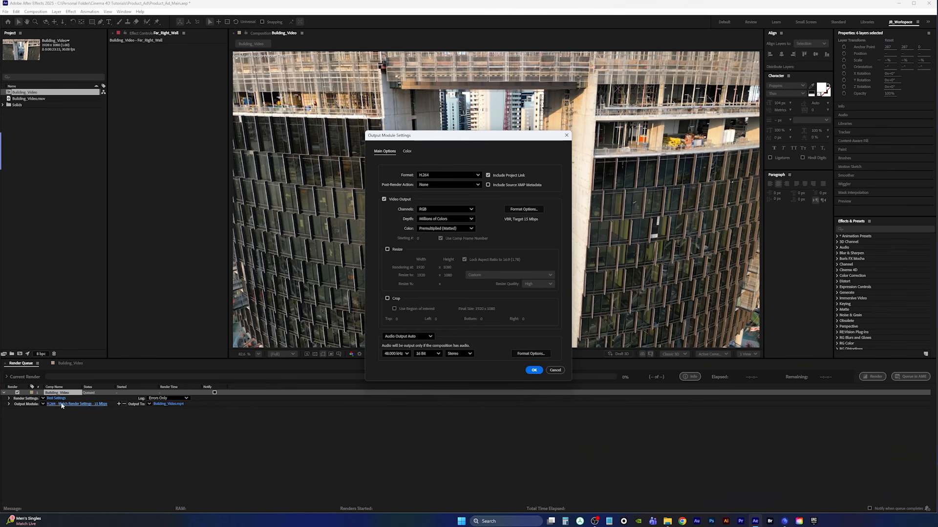
# Set the render queue output module's format to PNG Sequence and confirm
pyautogui.click(445, 175)
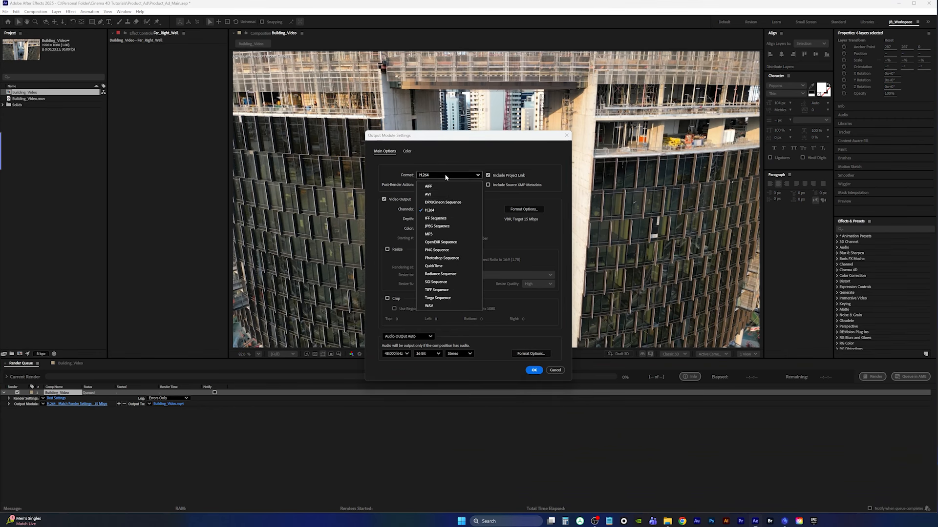
pyautogui.click(445, 250)
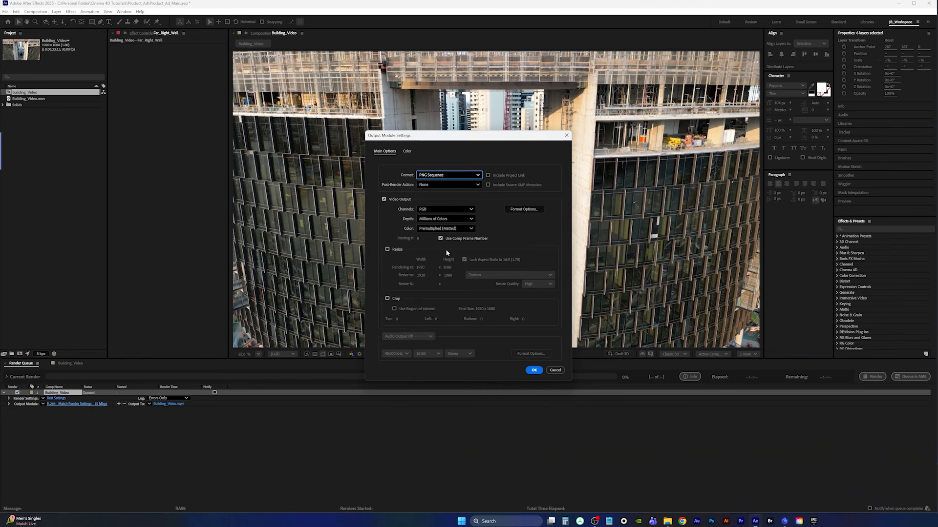
pyautogui.click(533, 370)
# Set the output destination to a new mov_seq folder inside Product_Ad, keeping the Building_Video_[#####] file name
pyautogui.click(179, 405)
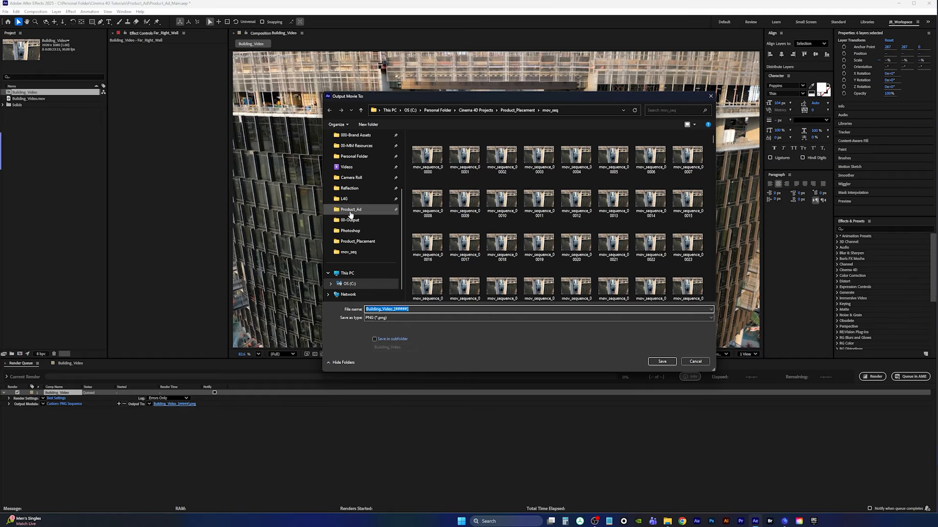
pyautogui.click(350, 209)
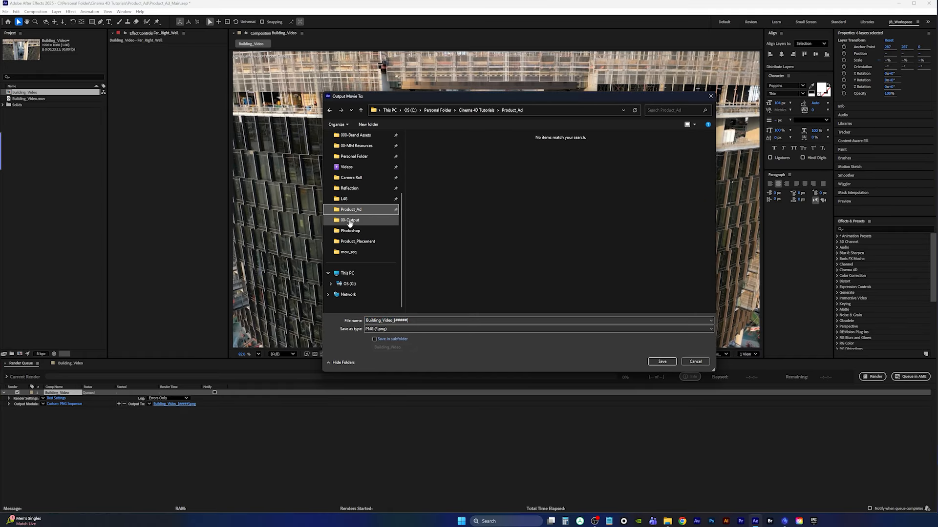
pyautogui.rightClick(488, 174)
pyautogui.moveTo(529, 259)
pyautogui.click(592, 260)
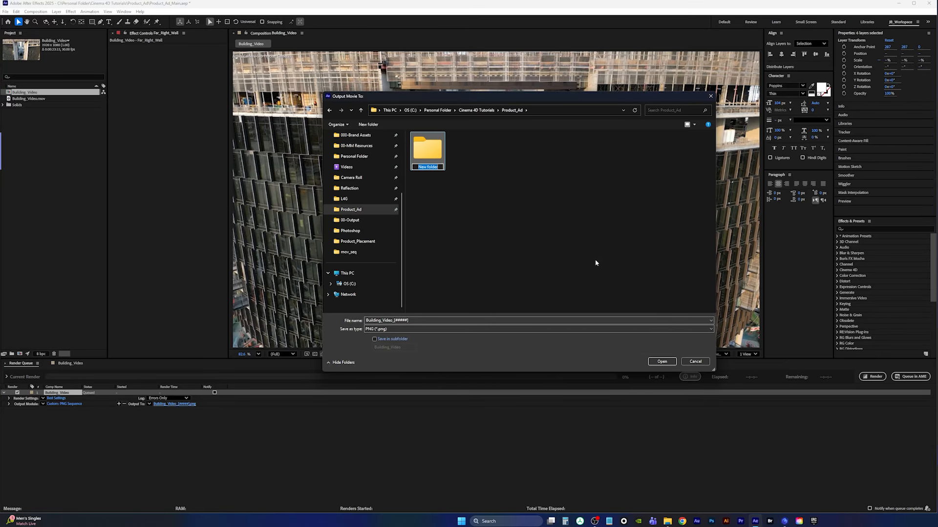
pyautogui.write('mov_seq')
pyautogui.press('Return')
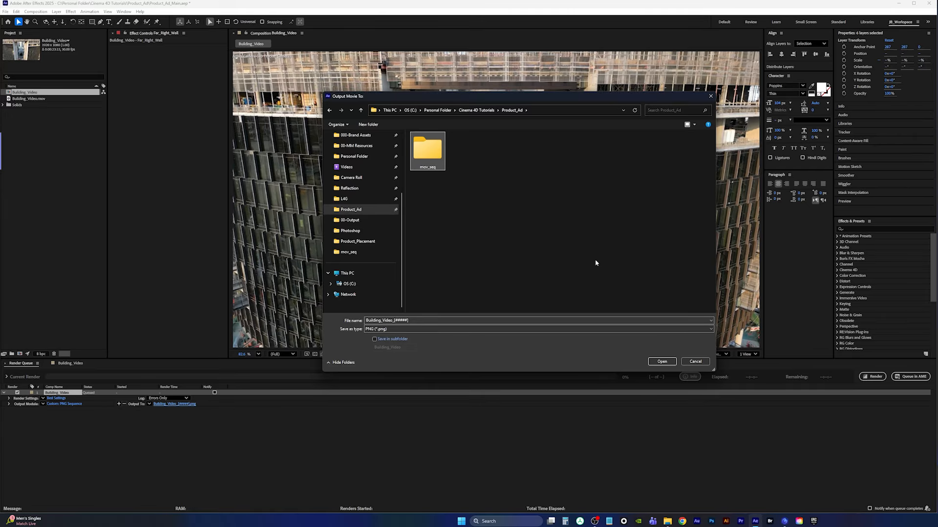
pyautogui.press('Return')
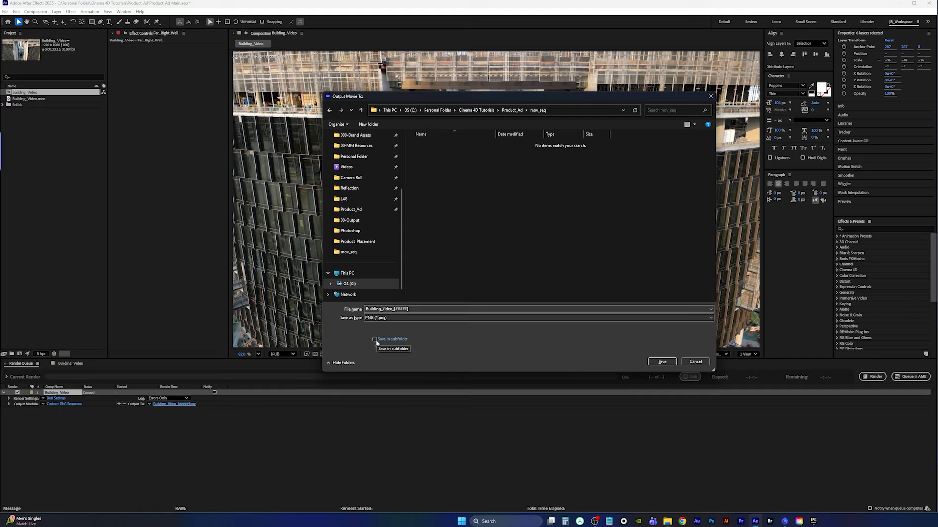
pyautogui.click(662, 362)
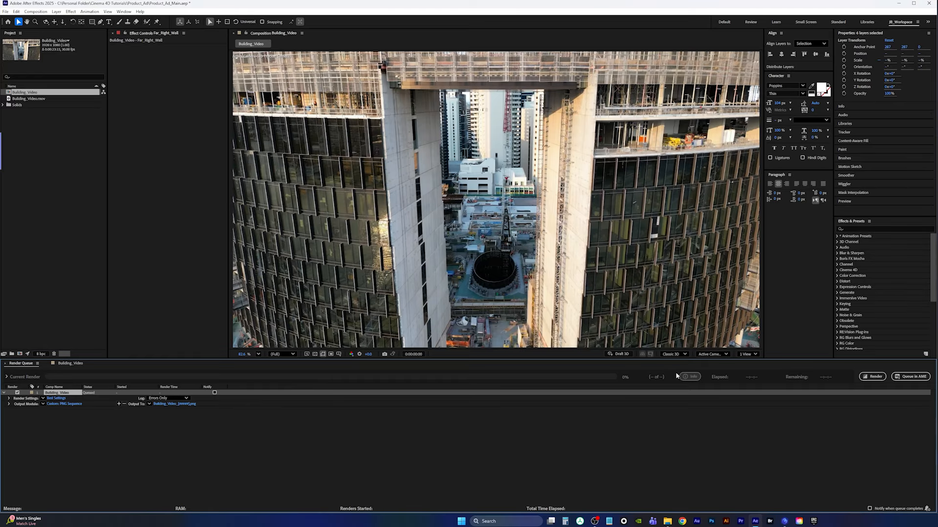
# Render the queued composition to the PNG sequence
pyautogui.click(873, 377)
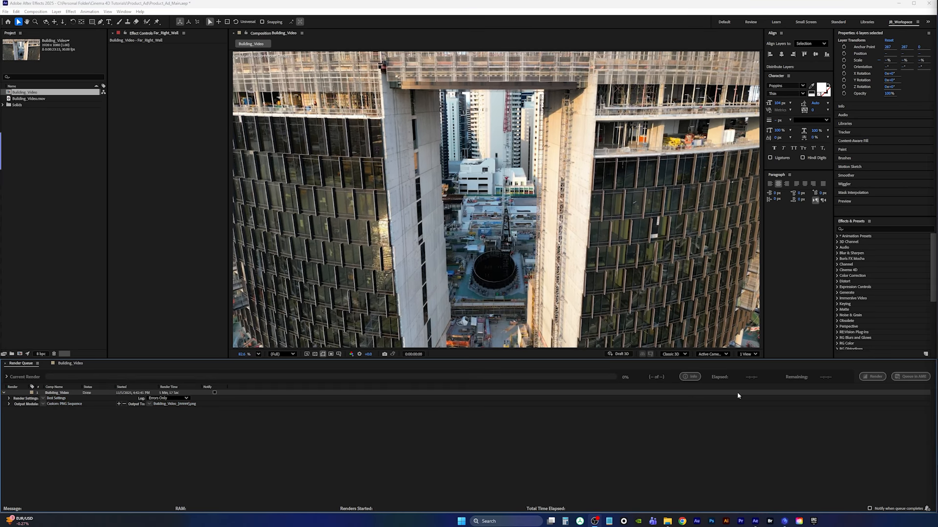
# Switch to Cinema 4D and return the timeline to the first frame
pyautogui.click(785, 524)
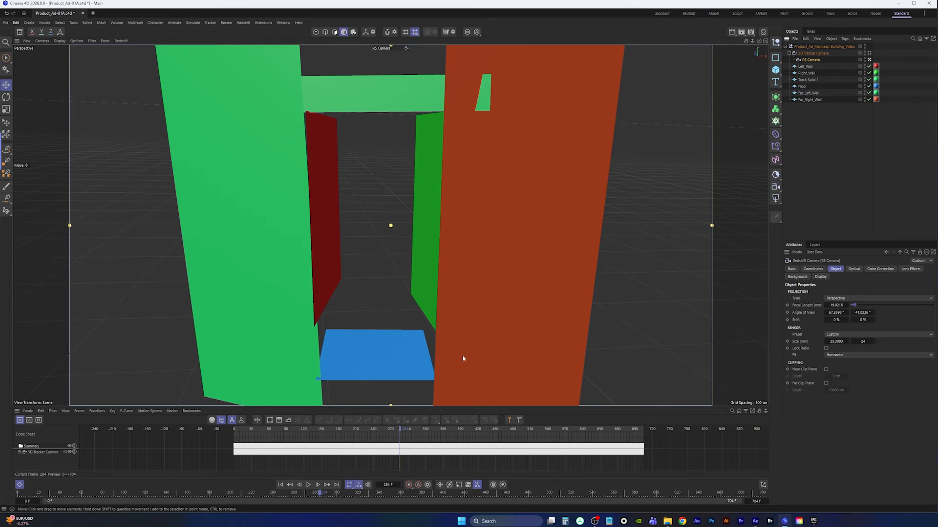
pyautogui.click(282, 485)
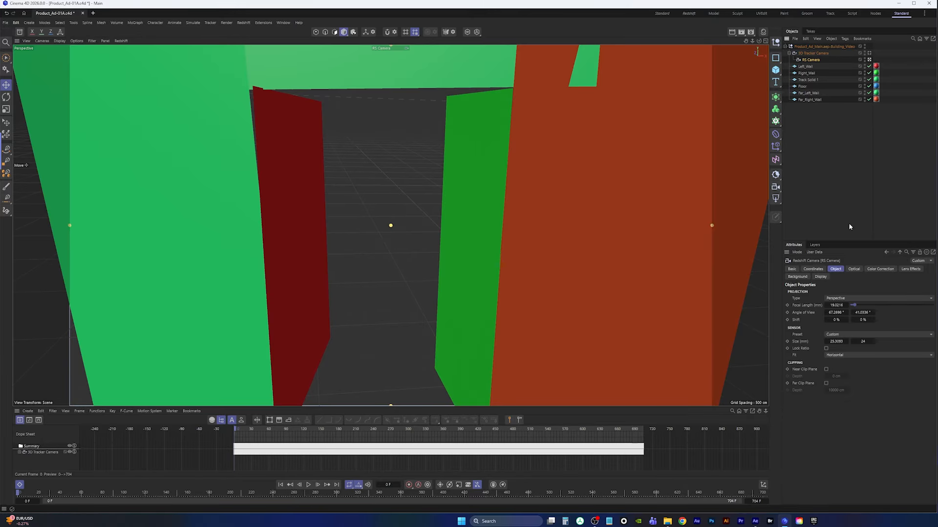
pyautogui.moveTo(769, 236); pyautogui.dragTo(714, 238)
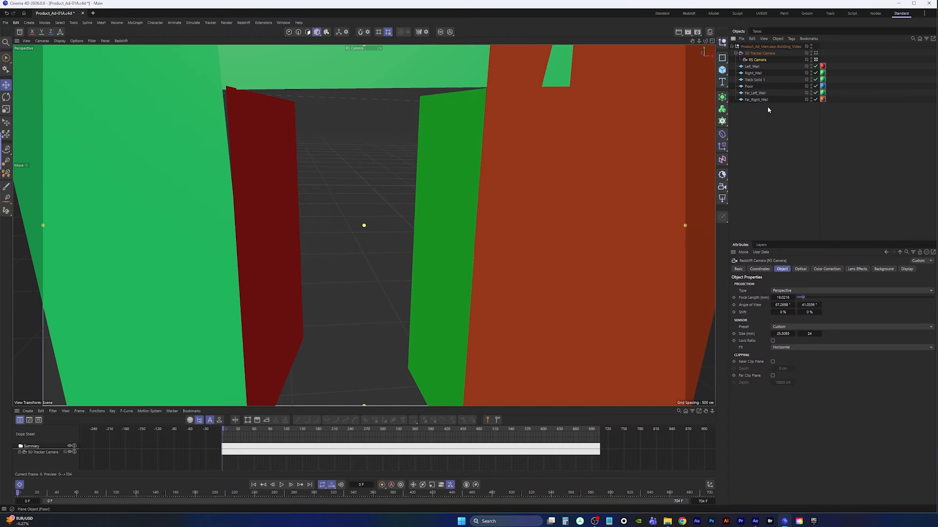
# Override the RS Camera's background and load the first Building_Video PNG frame from the mov_seq folder, copying it to the project
pyautogui.click(884, 269)
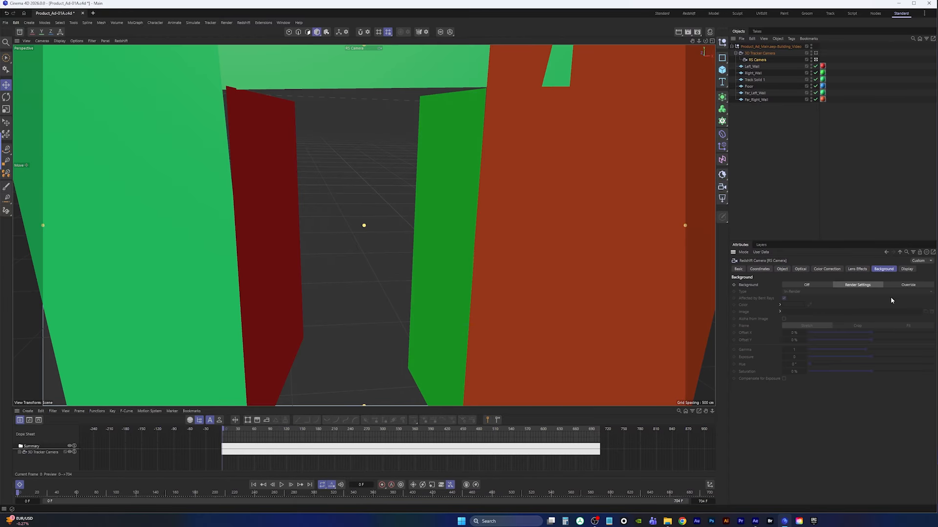
pyautogui.click(908, 285)
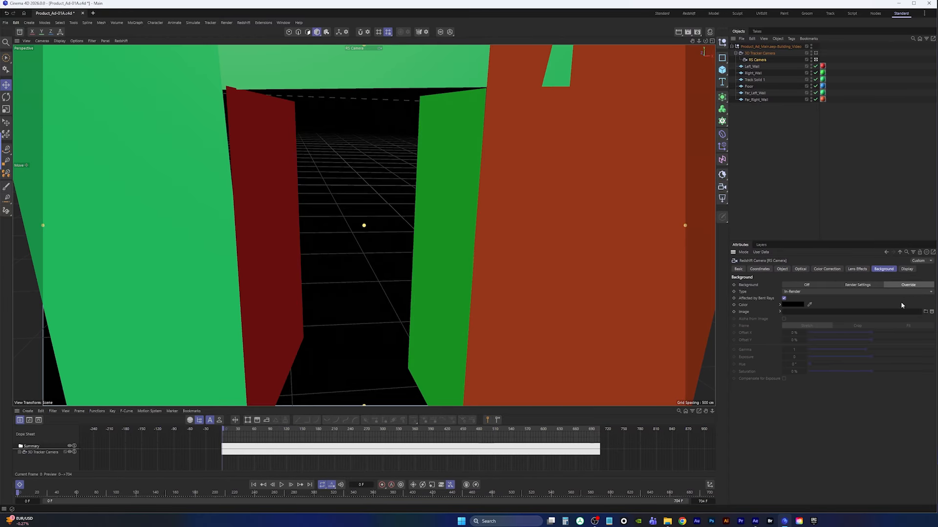
pyautogui.click(926, 312)
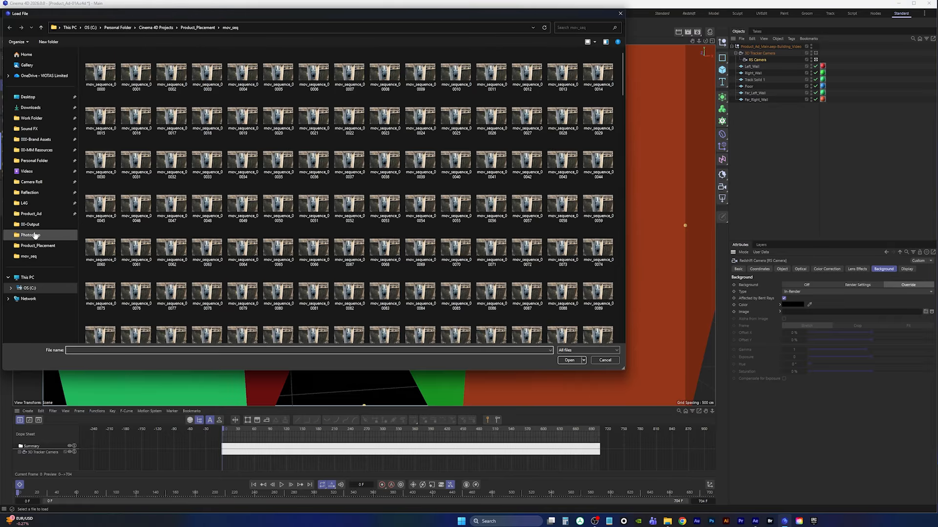
pyautogui.click(62, 218)
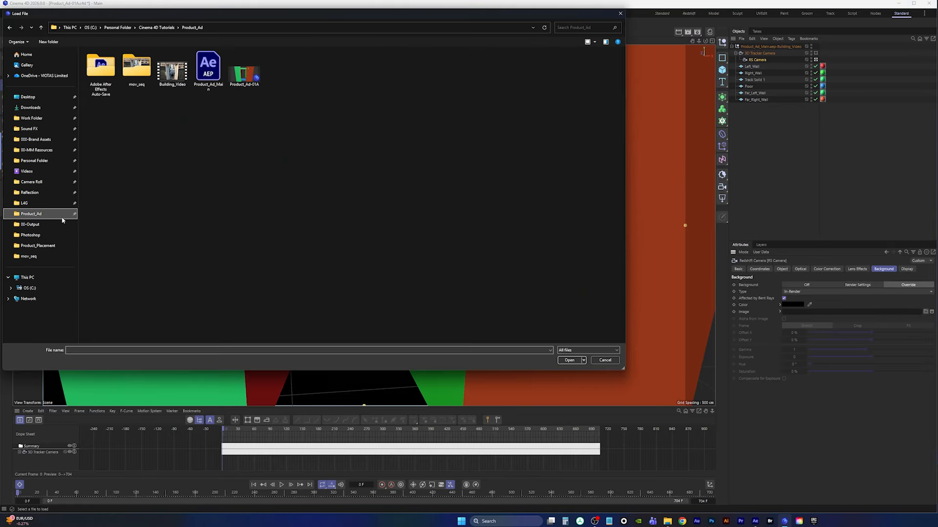
pyautogui.doubleClick(132, 72)
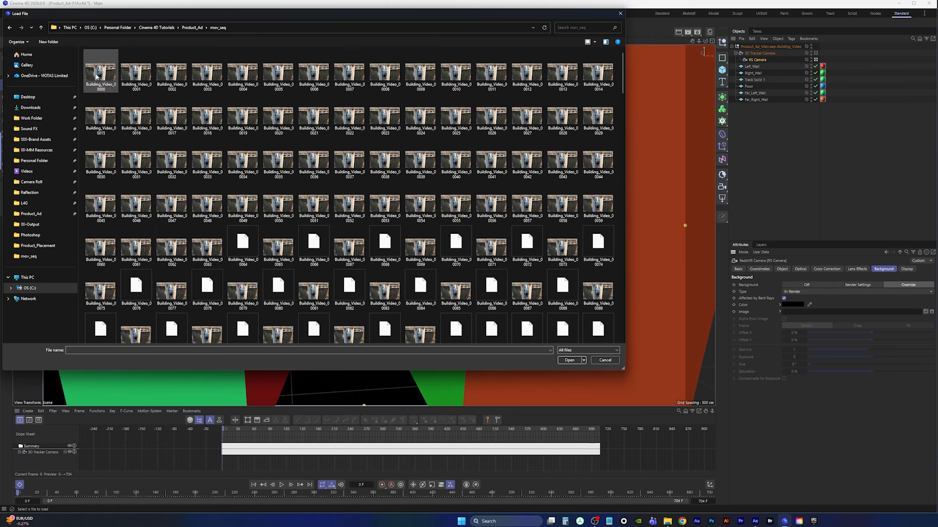
pyautogui.doubleClick(97, 73)
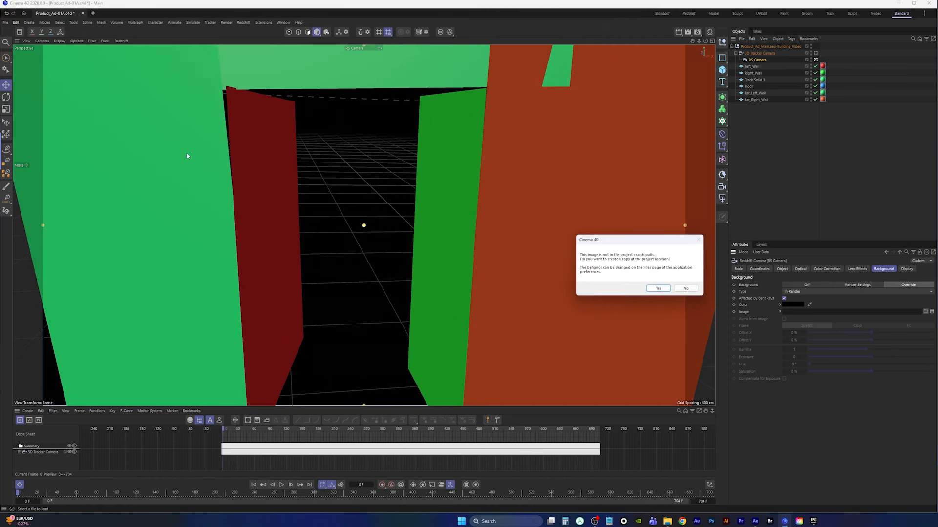
pyautogui.click(686, 290)
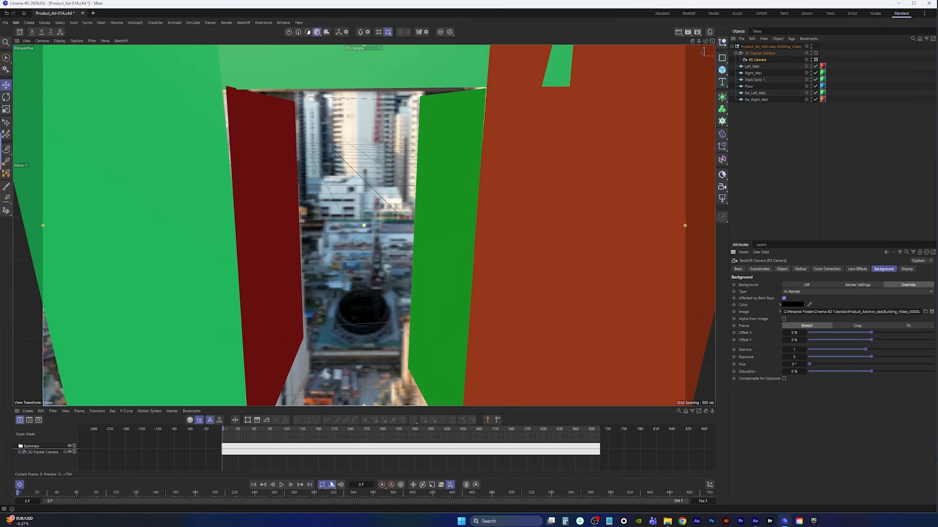
# Set the background image's animation mode to Simple and detect the sequence's frames
pyautogui.click(282, 486)
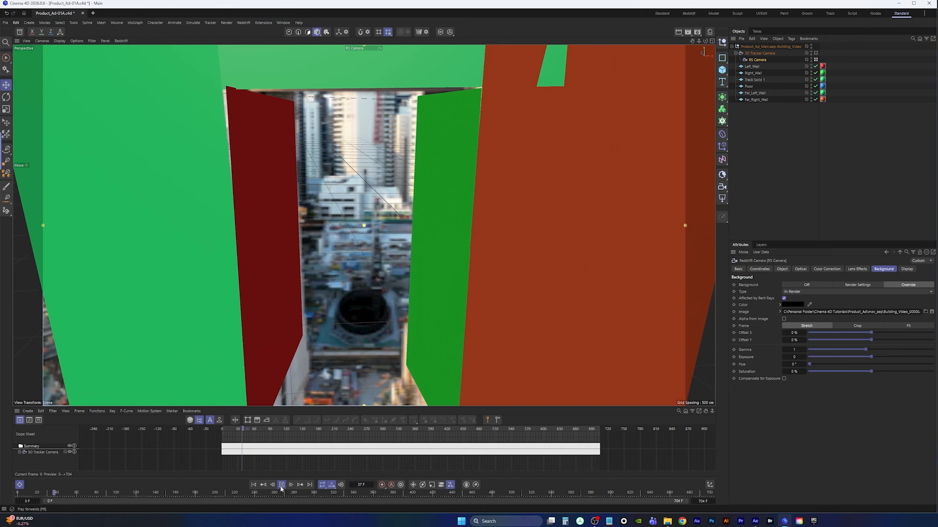
pyautogui.click(253, 485)
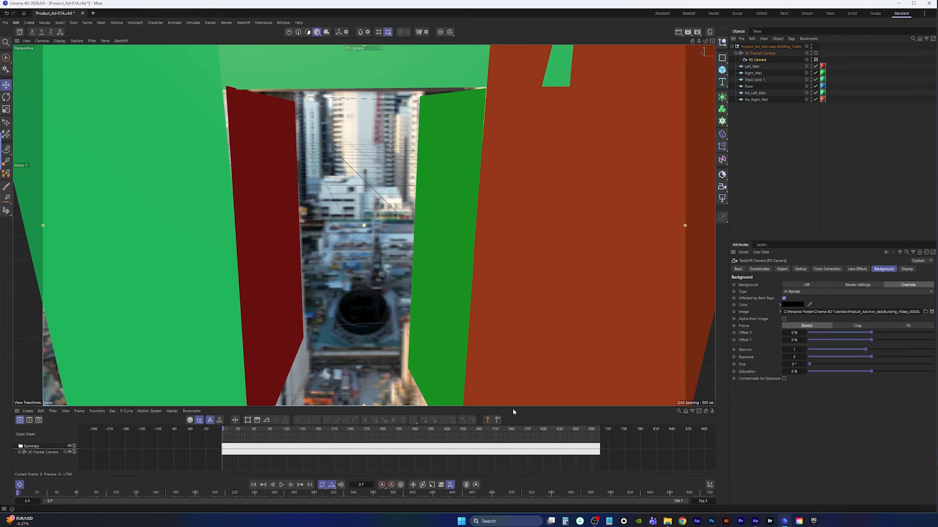
pyautogui.click(780, 312)
pyautogui.click(812, 313)
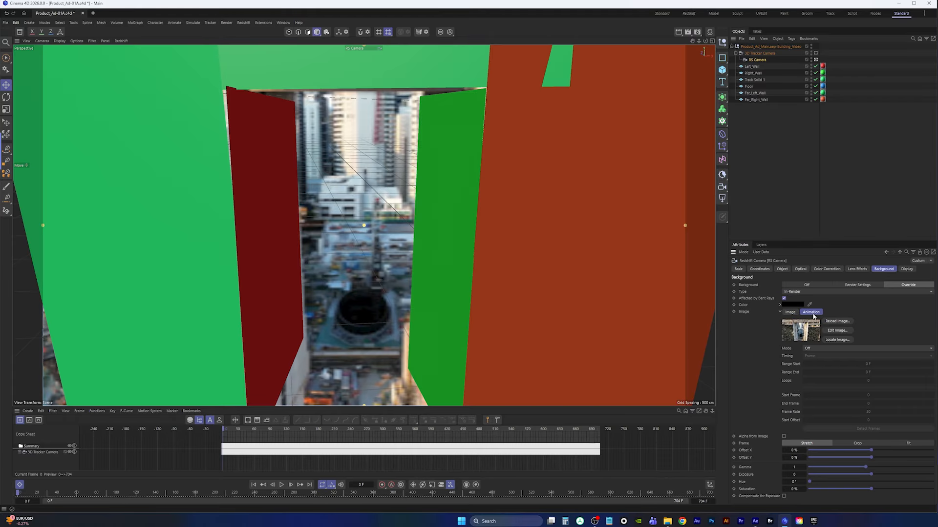
pyautogui.click(816, 348)
pyautogui.click(824, 369)
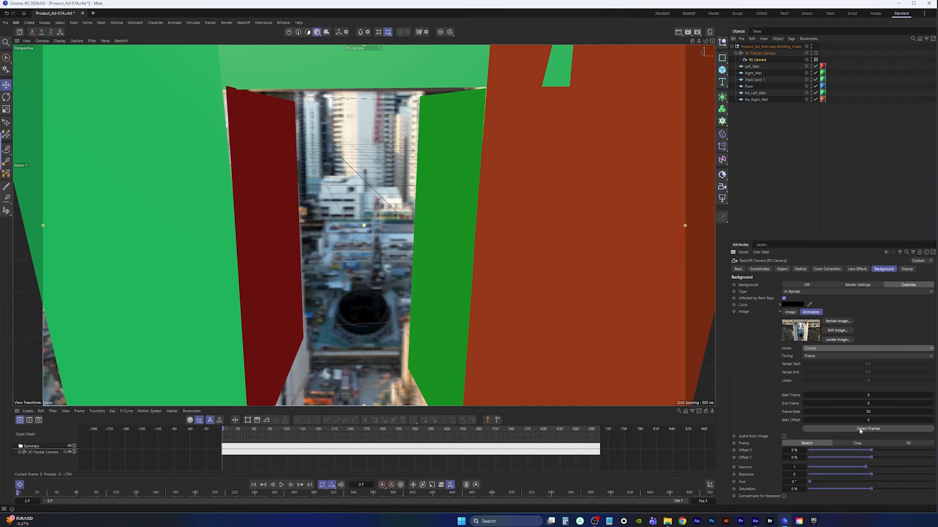
pyautogui.click(863, 429)
# Play back the scene to check the animated footage behind the solids
pyautogui.click(282, 484)
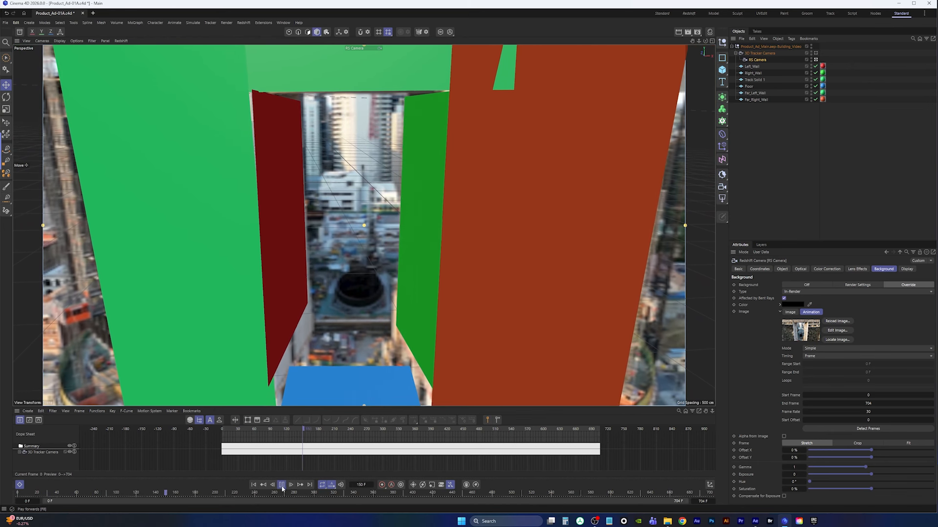
pyautogui.click(281, 485)
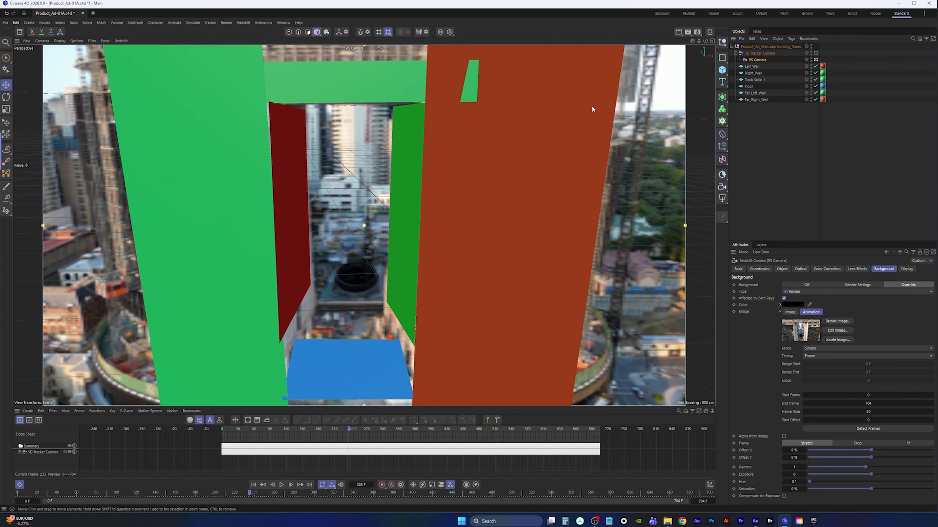
# Search the Asset Browser for product and add the Bottle - Body Lotion model to the scene
pyautogui.click(19, 32)
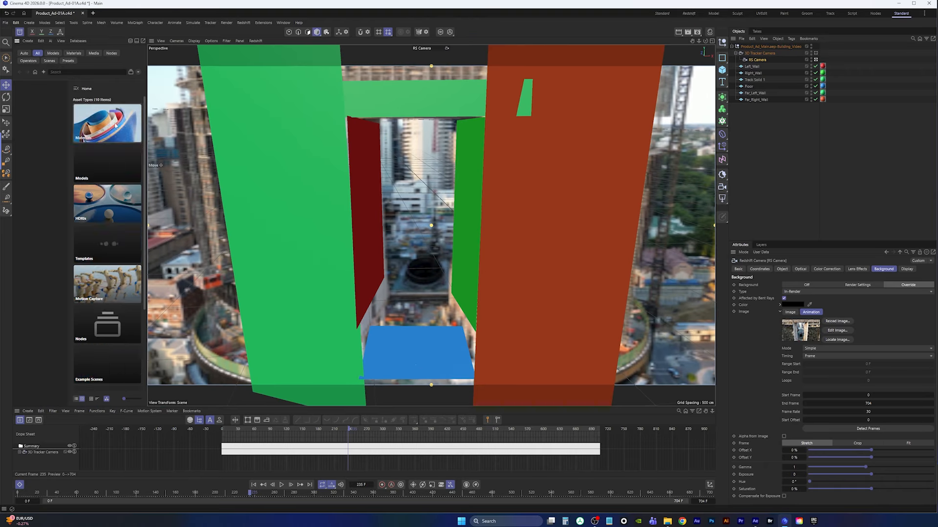
pyautogui.moveTo(146, 112); pyautogui.dragTo(212, 112)
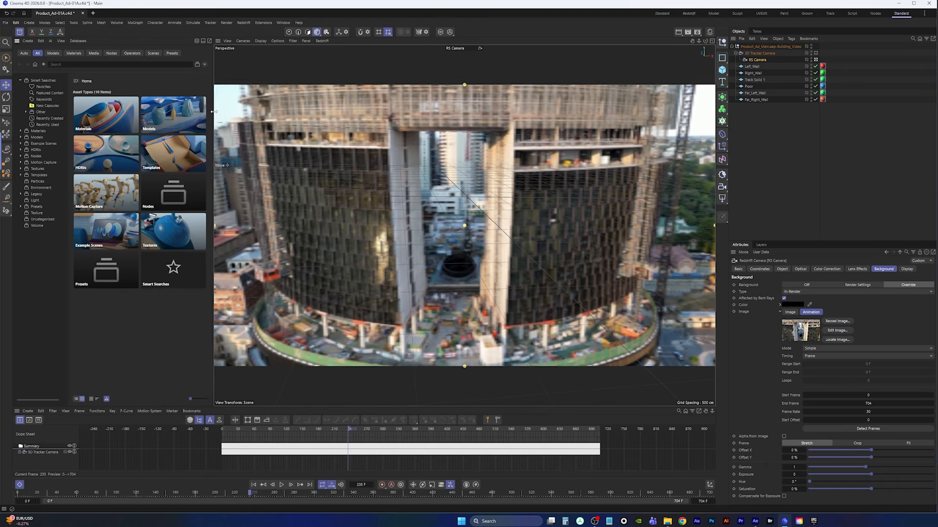
pyautogui.click(82, 65)
pyautogui.write('product')
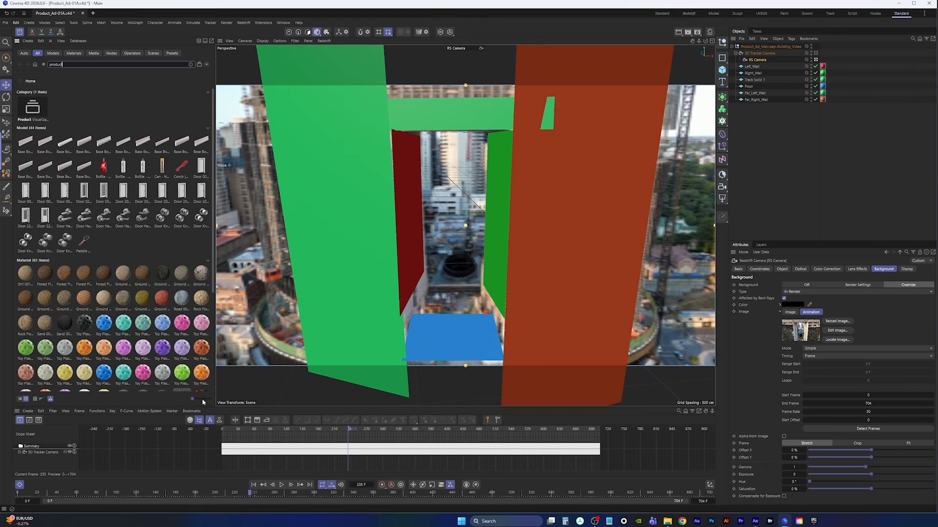
pyautogui.moveTo(193, 399); pyautogui.dragTo(203, 402)
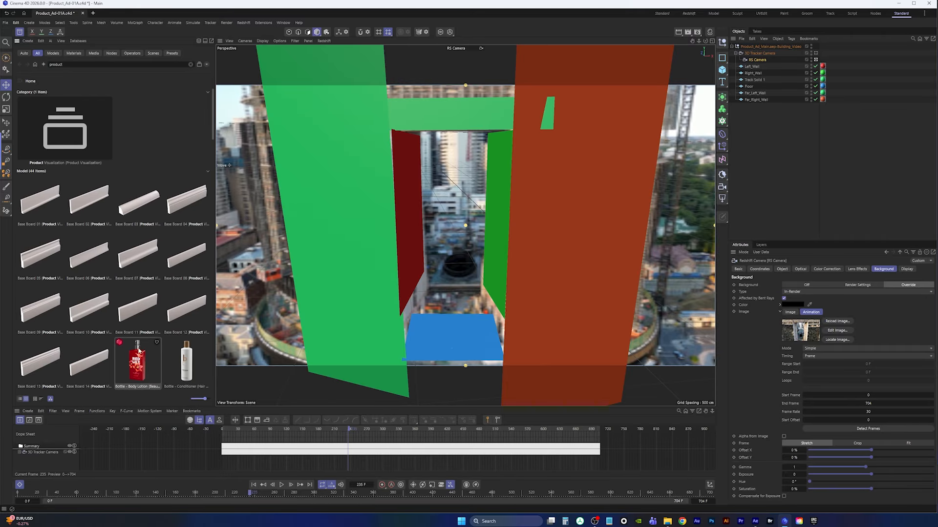
pyautogui.moveTo(212, 115); pyautogui.dragTo(212, 140)
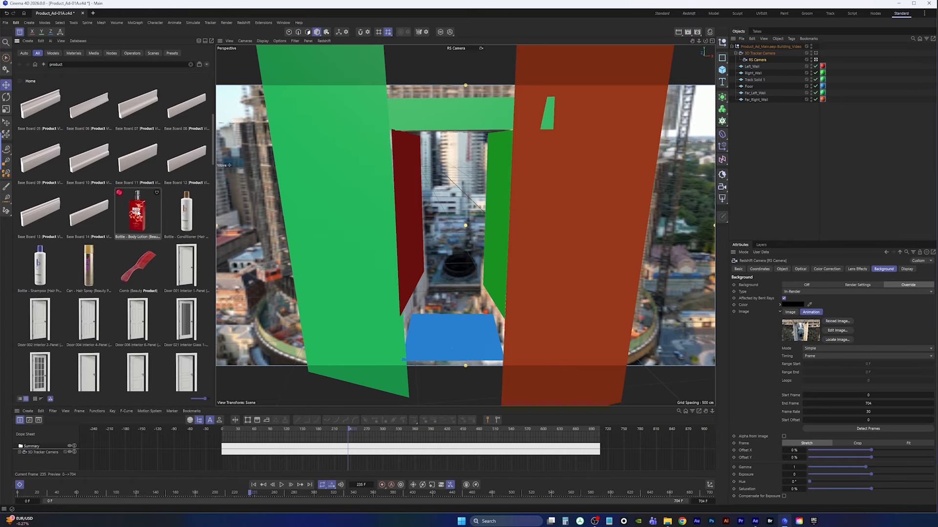
pyautogui.doubleClick(137, 213)
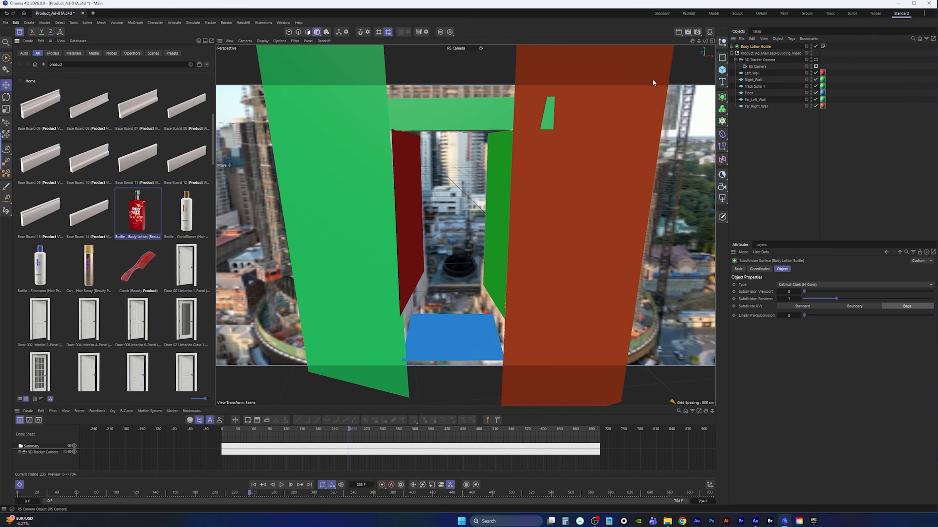
# Close the Asset Browser, switch to the default camera, and zoom out to view the bottle, tracker camera and solids
pyautogui.click(19, 32)
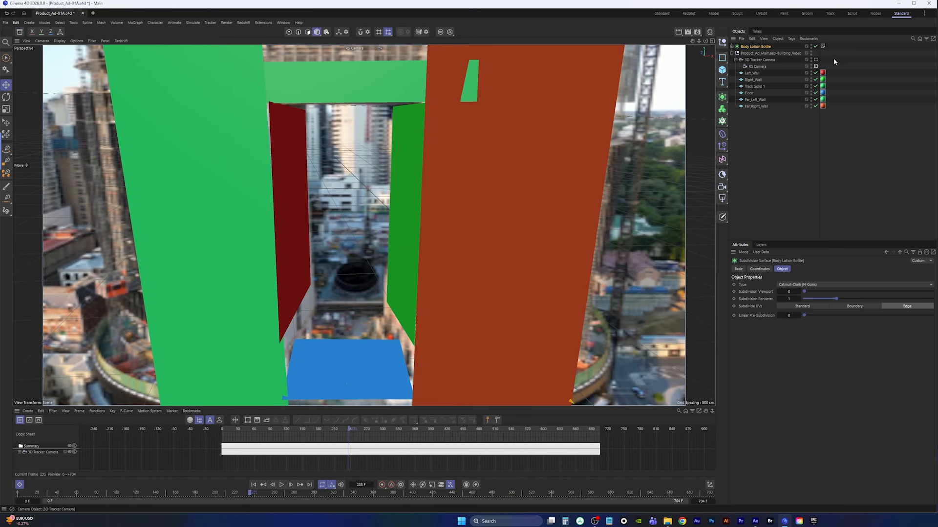
pyautogui.click(816, 67)
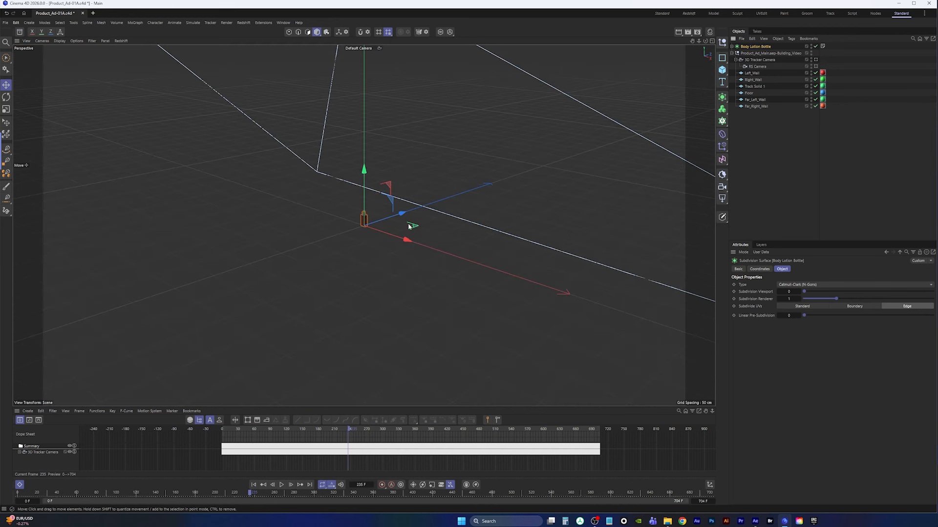
pyautogui.scroll(-10, 373, 221)
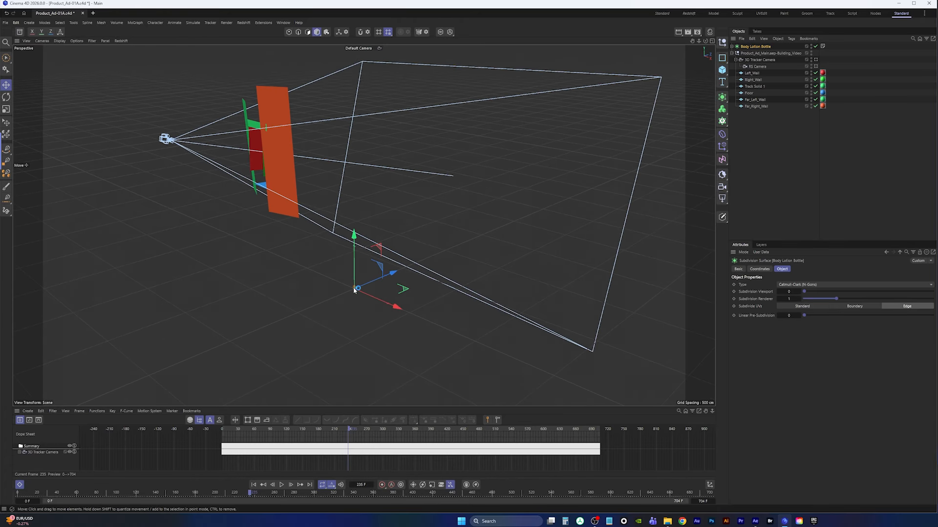
pyautogui.keyDown('alt'); pyautogui.moveTo(355, 290); pyautogui.dragTo(268, 253); pyautogui.keyUp('alt')
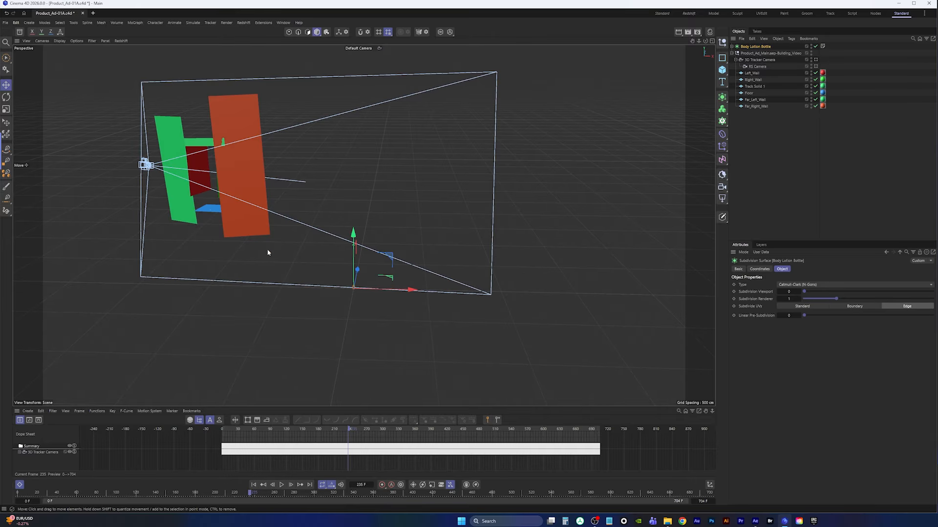
# Nest the Body Lotion Bottle under the Floor solid so it sits at the floor's position
pyautogui.scroll(8, 268, 253)
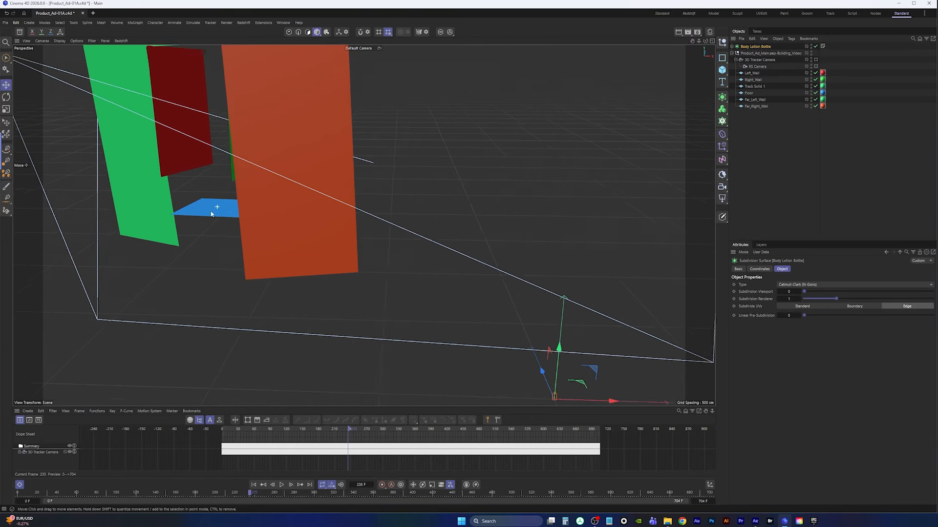
pyautogui.keyDown('alt'); pyautogui.moveTo(211, 214); pyautogui.dragTo(177, 235, button='right'); pyautogui.keyUp('alt')
pyautogui.keyDown('alt'); pyautogui.moveTo(245, 240); pyautogui.dragTo(254, 227); pyautogui.keyUp('alt')
pyautogui.moveTo(399, 288)
pyautogui.keyDown('alt'); pyautogui.mouseDown(button='right')
pyautogui.moveTo(436, 262)
pyautogui.moveTo(393, 286)
pyautogui.mouseUp(button='right'); pyautogui.keyUp('alt')
pyautogui.keyDown('alt'); pyautogui.moveTo(393, 286); pyautogui.dragTo(420, 287, button='middle'); pyautogui.keyUp('alt')
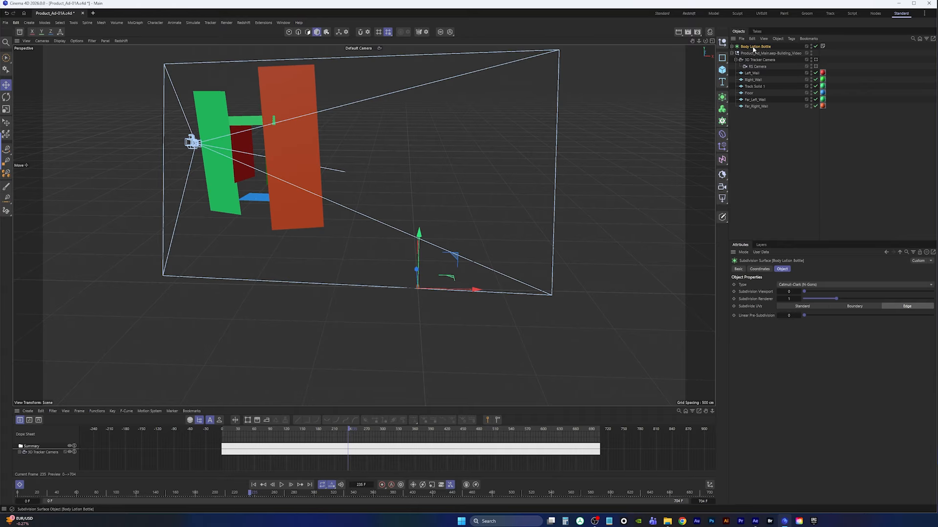
pyautogui.moveTo(753, 48); pyautogui.dragTo(754, 93)
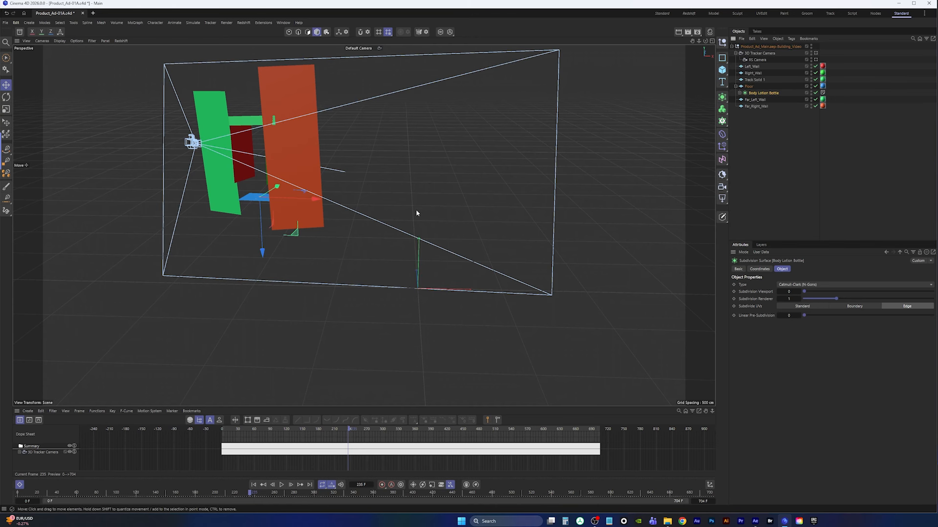
# Move the Body Lotion Bottle back out of Floor to the top level of the object list
pyautogui.keyDown('alt'); pyautogui.moveTo(273, 207); pyautogui.dragTo(390, 276, button='middle'); pyautogui.keyUp('alt')
pyautogui.scroll(5, 390, 275)
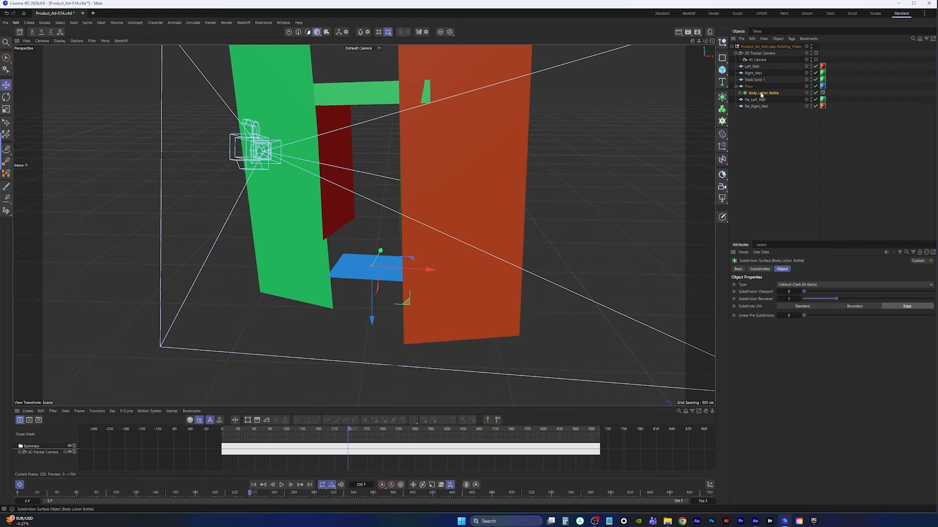
pyautogui.click(760, 115)
pyautogui.moveTo(761, 92); pyautogui.dragTo(758, 111)
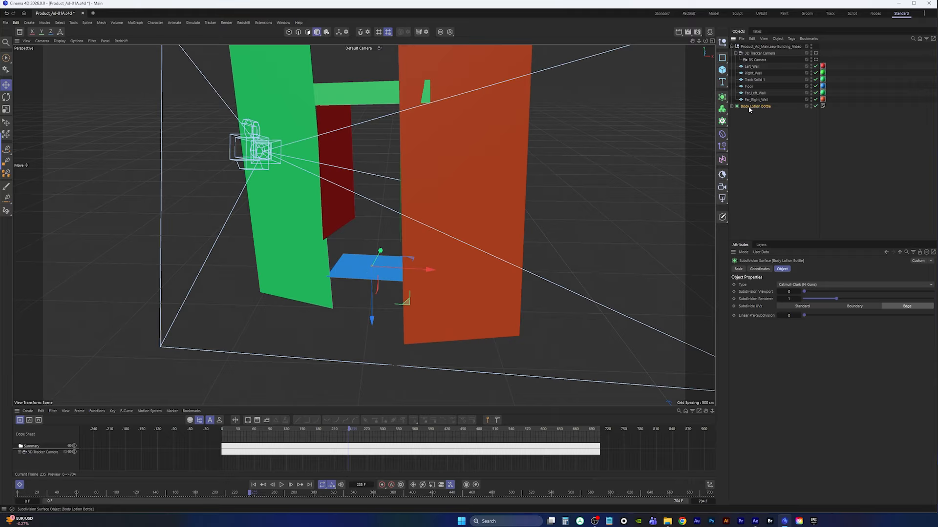
# Scale up the Body Lotion Bottle above the floor solid with the Scale tool
pyautogui.press('t')
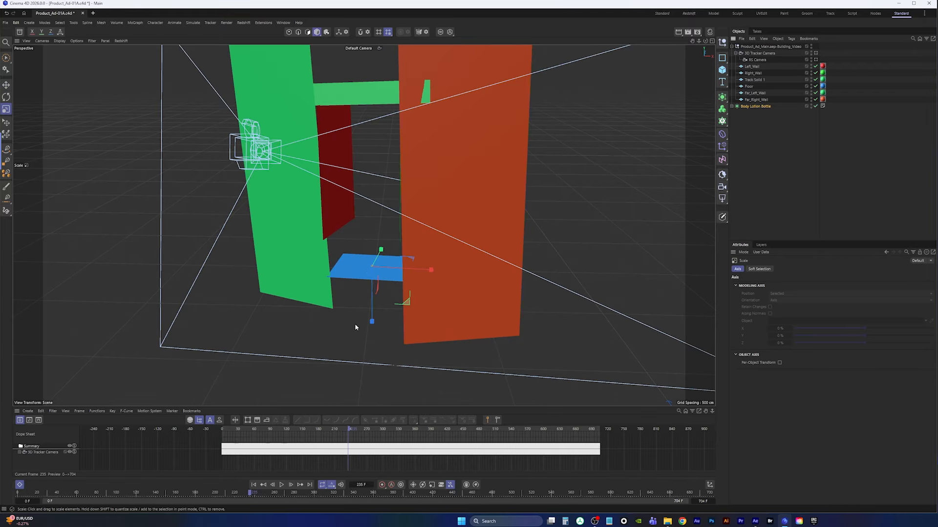
pyautogui.press('9')
pyautogui.moveTo(371, 320); pyautogui.dragTo(674, 132)
pyautogui.press('t')
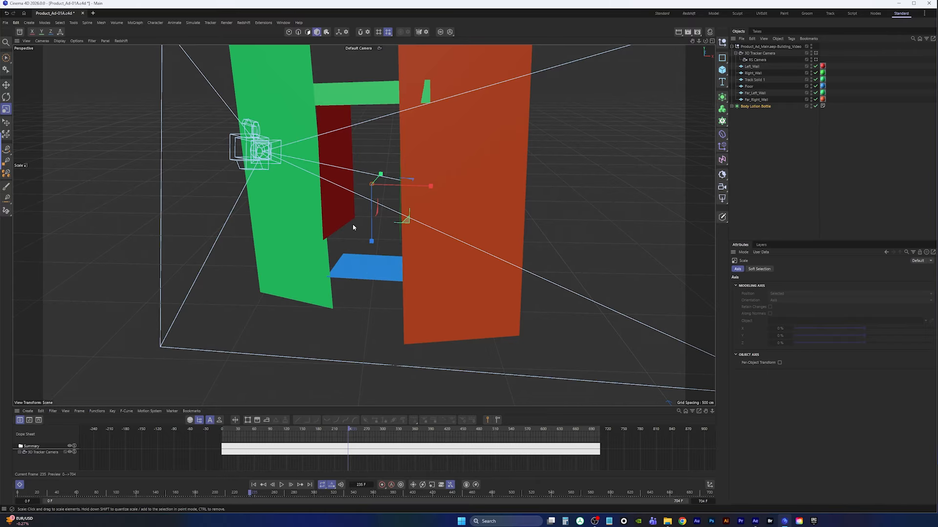
pyautogui.moveTo(353, 227); pyautogui.dragTo(414, 209)
pyautogui.moveTo(329, 244); pyautogui.dragTo(439, 184)
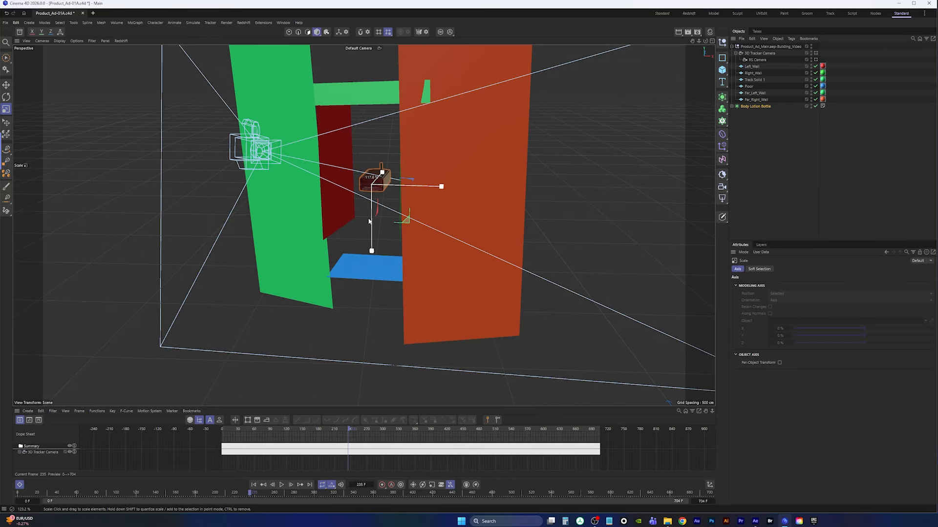
# Reset the bottle's H, P and B rotation values to 0°
pyautogui.click(750, 106)
pyautogui.click(759, 269)
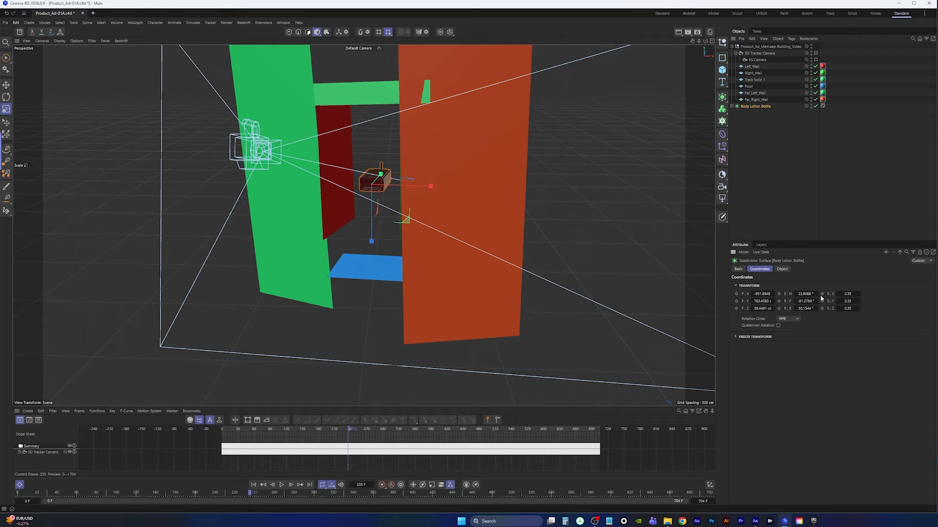
pyautogui.click(812, 294)
pyautogui.write('0')
pyautogui.press('Tab')
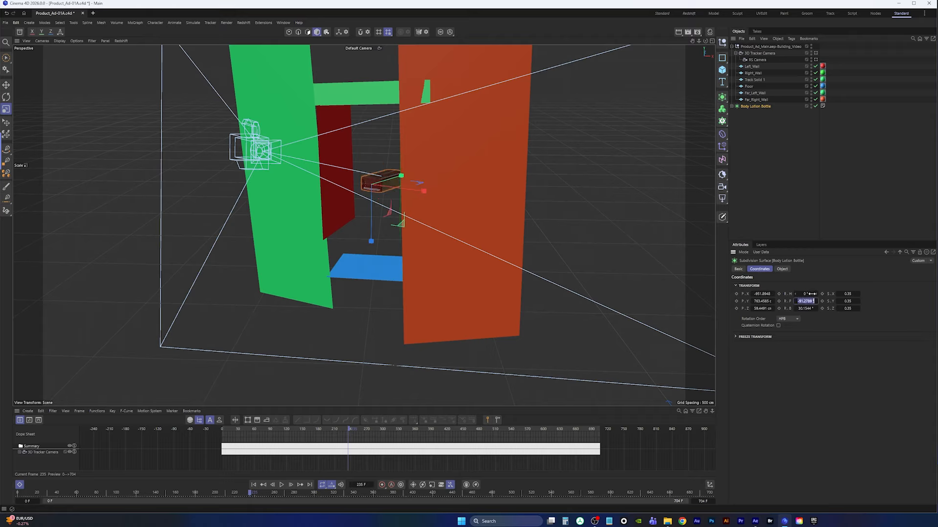
pyautogui.write('0')
pyautogui.press('Tab')
pyautogui.write('0')
pyautogui.press('Tab')
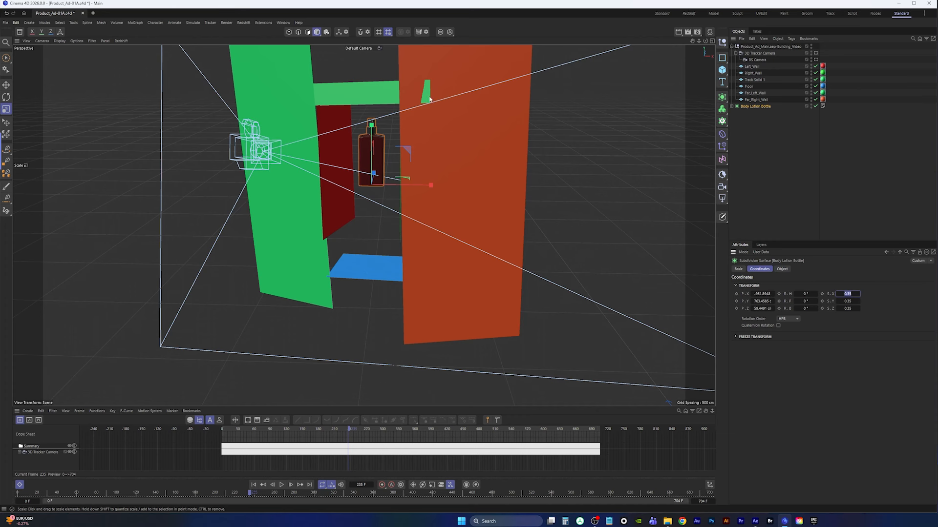
# Switch the viewport to the RS Camera view and scrub the timeline around frame 230
pyautogui.click(363, 49)
pyautogui.click(377, 73)
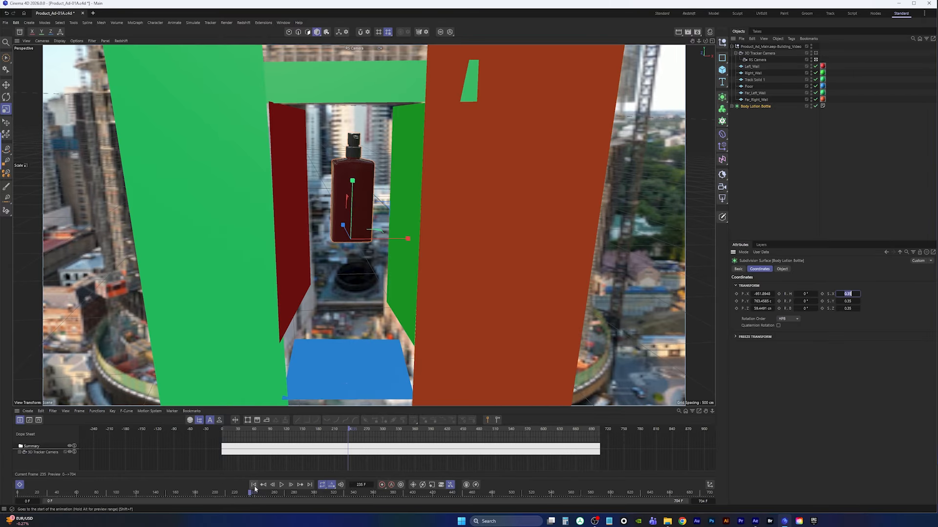
pyautogui.moveTo(349, 430)
pyautogui.mouseDown()
pyautogui.moveTo(286, 429)
pyautogui.moveTo(331, 428)
pyautogui.mouseUp()
pyautogui.moveTo(342, 429); pyautogui.dragTo(346, 429)
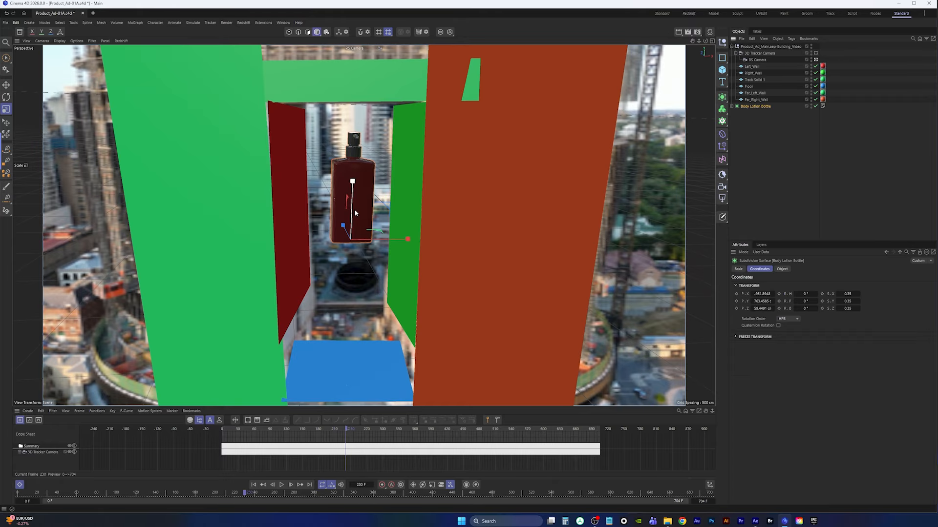
pyautogui.press('r')
pyautogui.moveTo(348, 247); pyautogui.dragTo(359, 217)
pyautogui.hotkey('ctrl', 'z')
pyautogui.hotkey('ctrl', 'z')
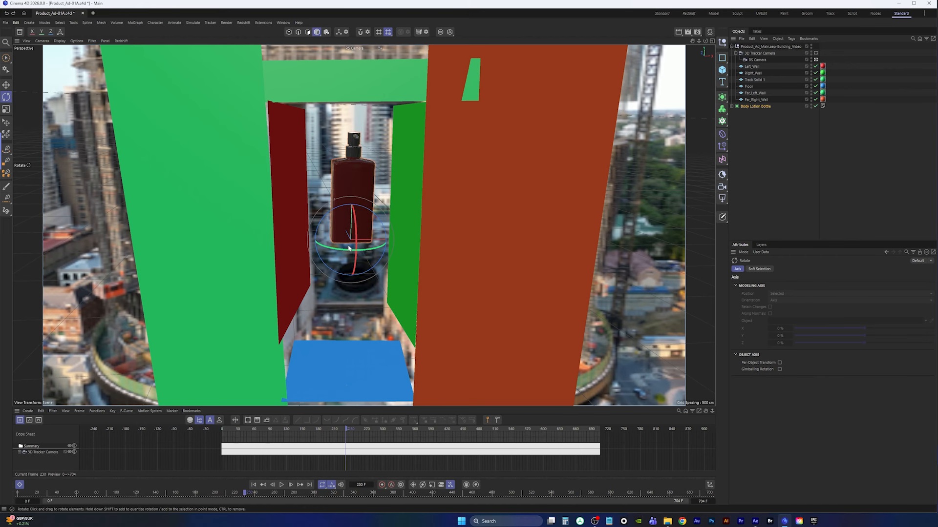
# Group the Body Lotion Bottle into a null and rename the group Lotion_Bottle
pyautogui.click(756, 106)
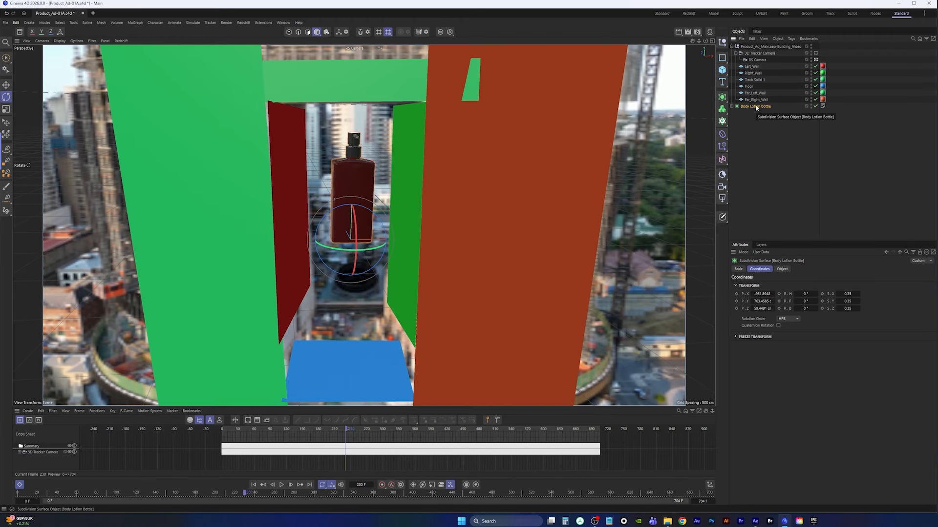
pyautogui.hotkey('alt', 'g')
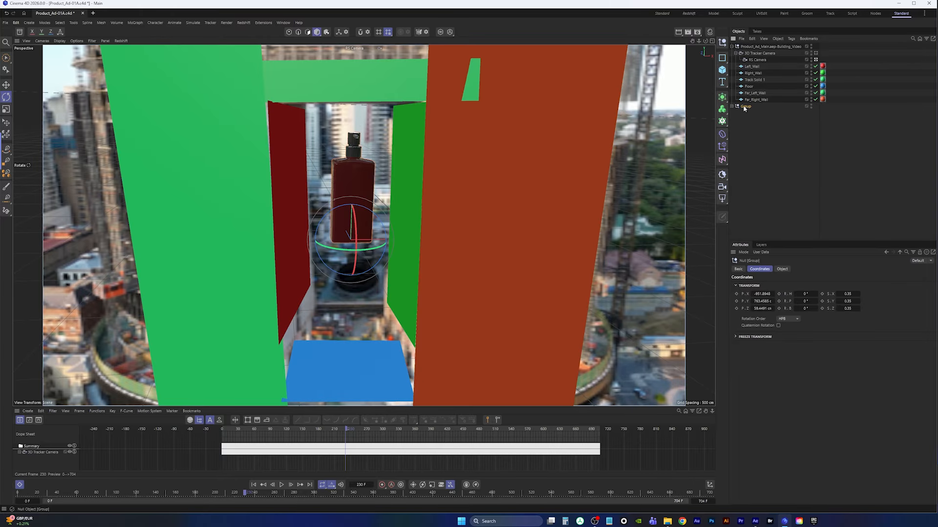
pyautogui.doubleClick(747, 107)
pyautogui.press('BackSpace')
pyautogui.write('Lotion_Bottle')
pyautogui.press('Return')
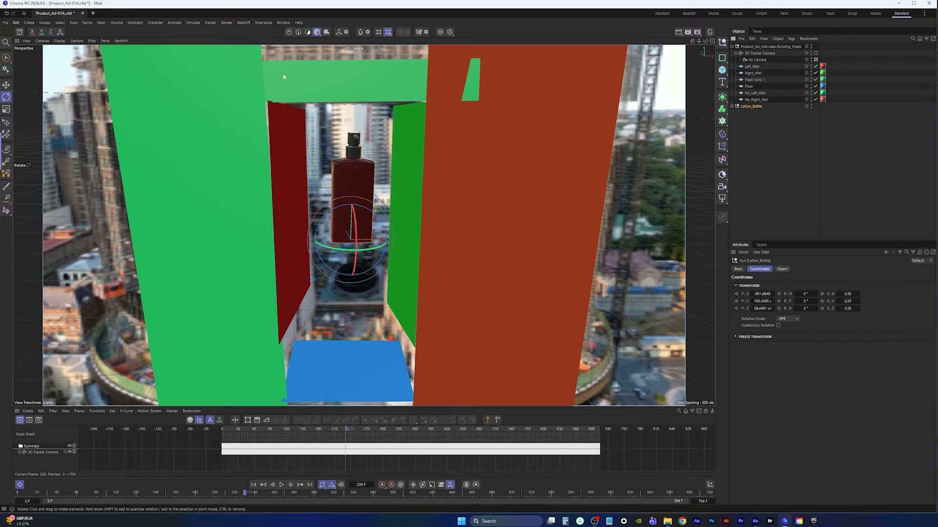
# Raise the Lotion_Bottle group's axis up the bottle in axis mode
pyautogui.click(6, 85)
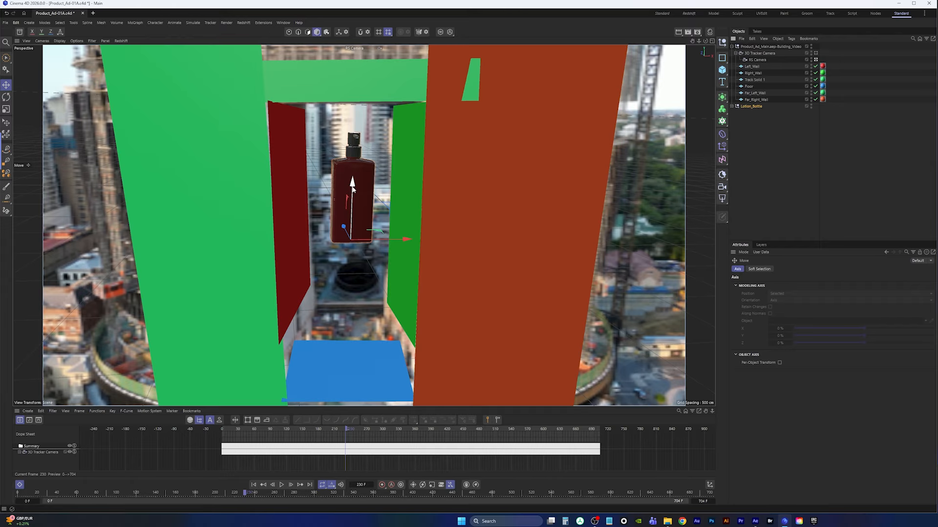
pyautogui.press('l')
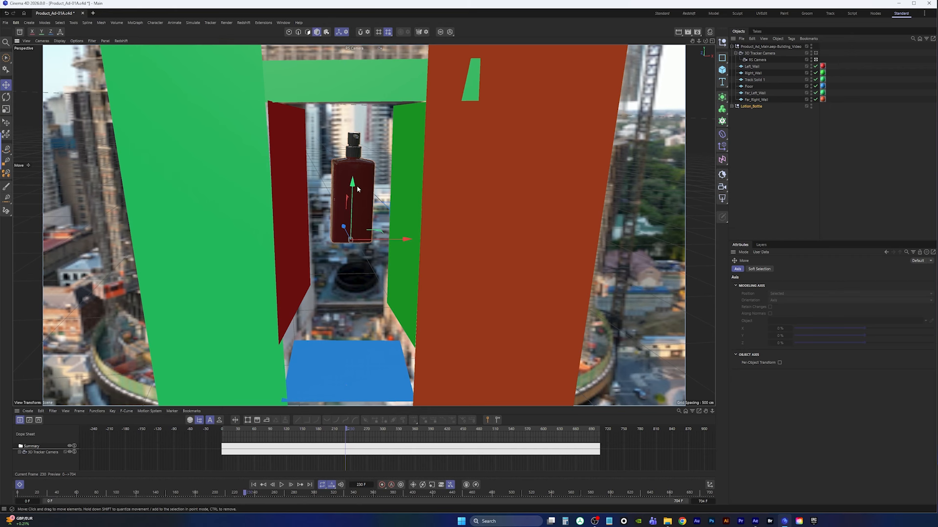
pyautogui.moveTo(358, 189); pyautogui.dragTo(354, 139)
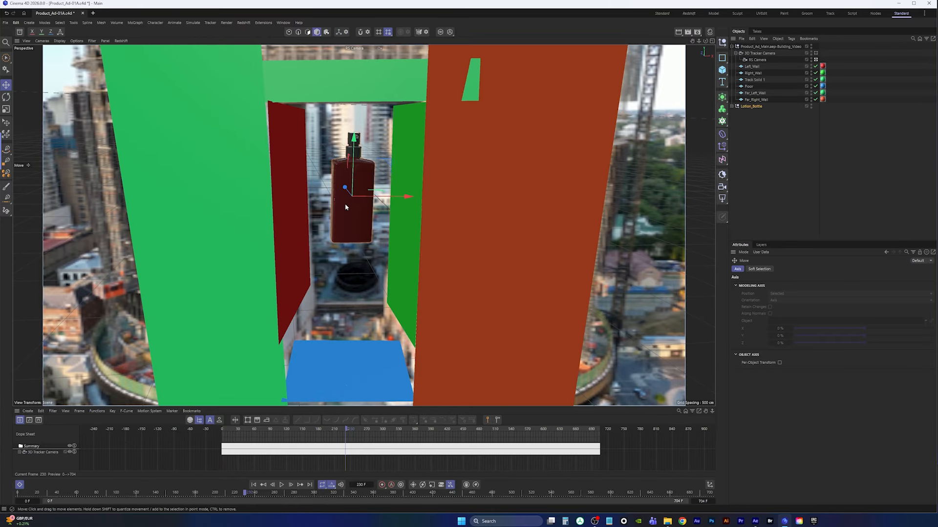
# Rotate the Lotion_Bottle group to tilt the bottle sideways
pyautogui.press('r')
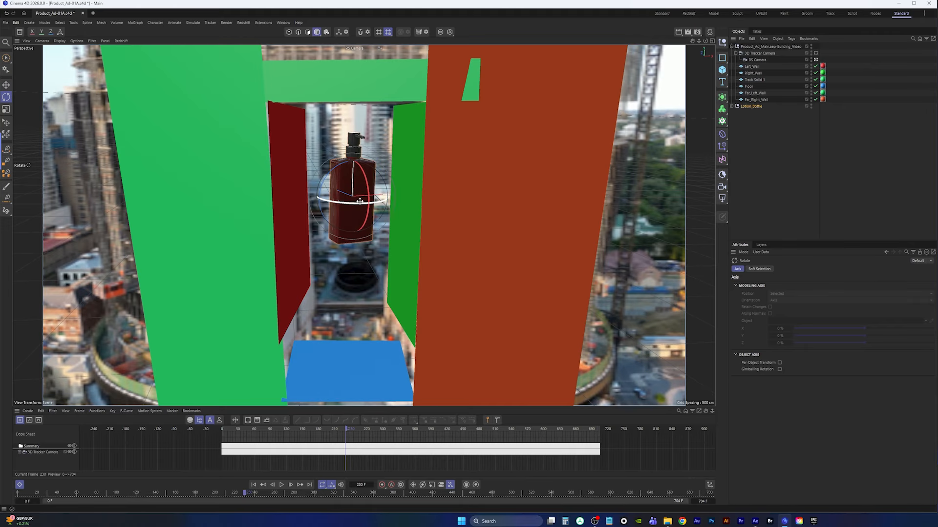
pyautogui.moveTo(360, 201); pyautogui.dragTo(362, 234)
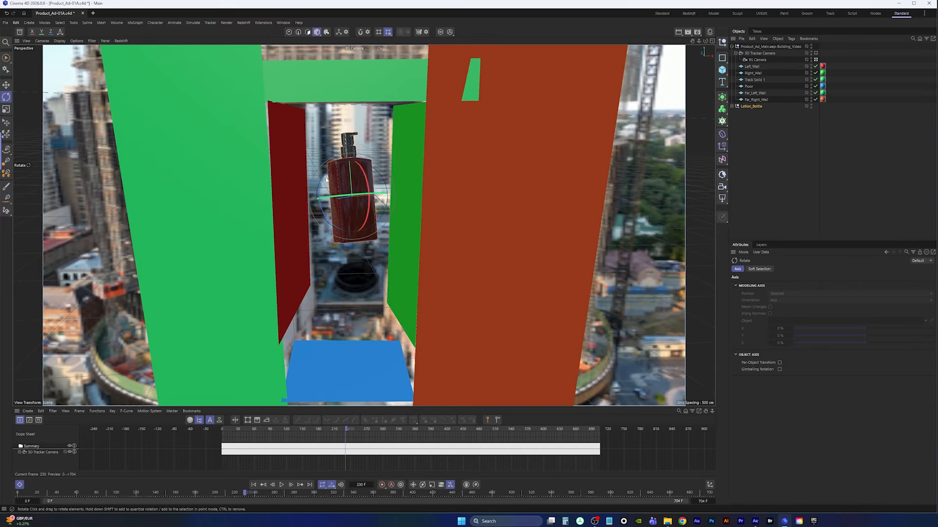
pyautogui.moveTo(340, 197)
pyautogui.mouseDown()
pyautogui.moveTo(322, 183)
pyautogui.moveTo(343, 201)
pyautogui.mouseUp()
pyautogui.press('space')
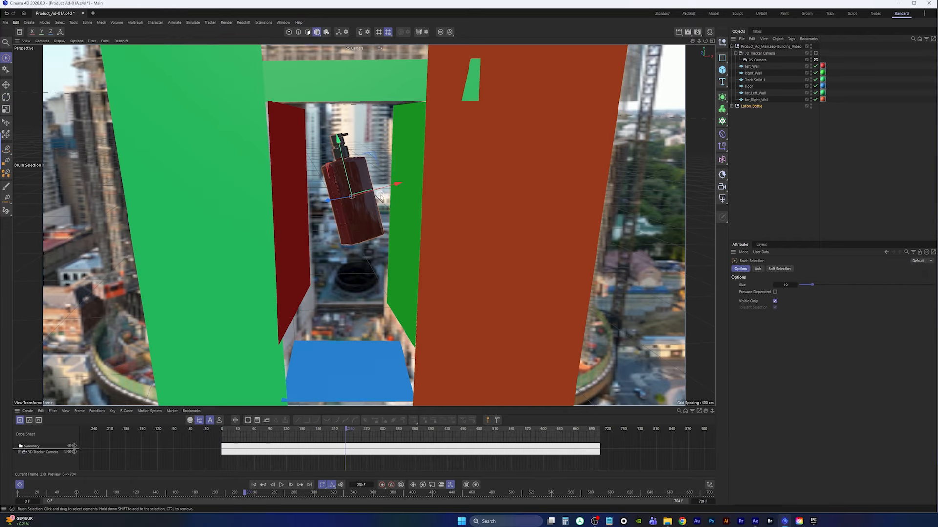
pyautogui.moveTo(333, 201); pyautogui.dragTo(328, 202)
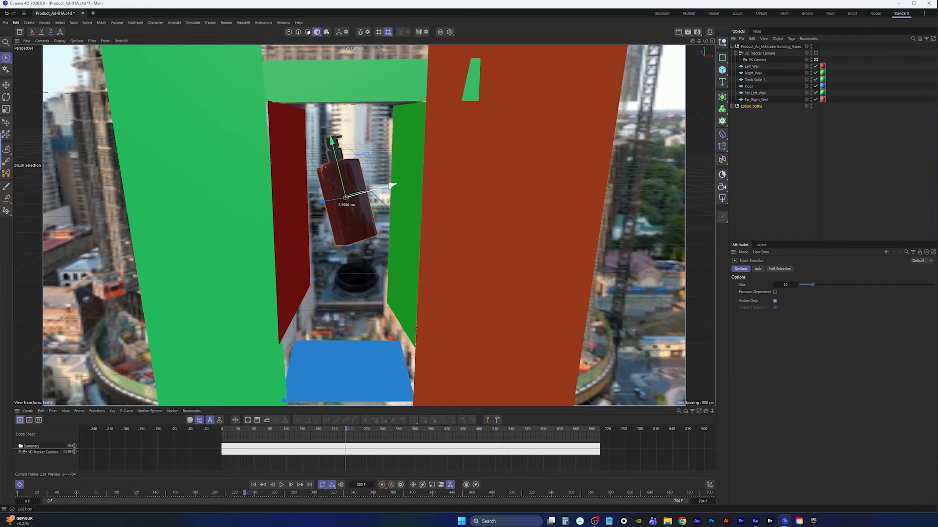
# Inspect the tilted bottle from the top view and orbit around it before returning to the camera view
pyautogui.middleClick(457, 166)
pyautogui.middleClick(481, 156)
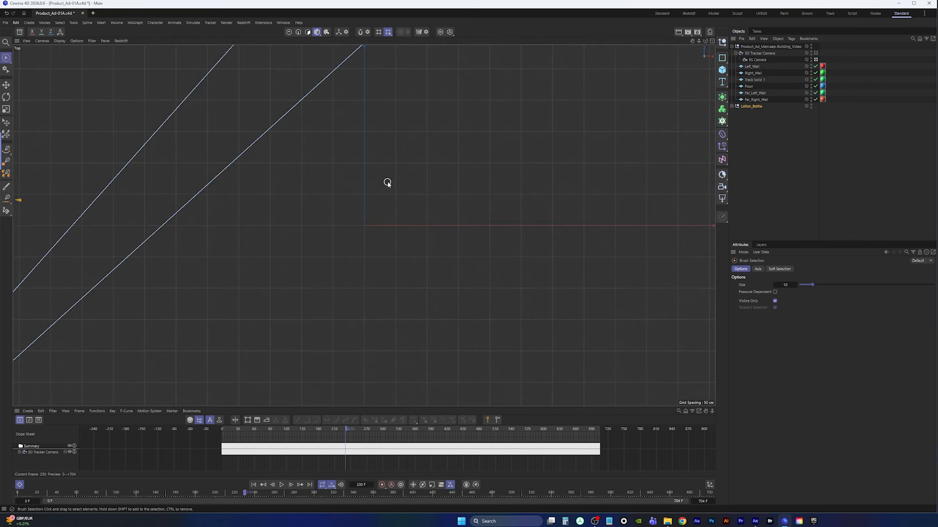
pyautogui.press('o')
pyautogui.keyDown('alt'); pyautogui.moveTo(370, 216); pyautogui.dragTo(330, 247, button='right'); pyautogui.keyUp('alt')
pyautogui.keyDown('alt'); pyautogui.moveTo(384, 224); pyautogui.dragTo(374, 237, button='middle'); pyautogui.keyUp('alt')
pyautogui.keyDown('alt'); pyautogui.moveTo(375, 237); pyautogui.dragTo(381, 232, button='right'); pyautogui.keyUp('alt')
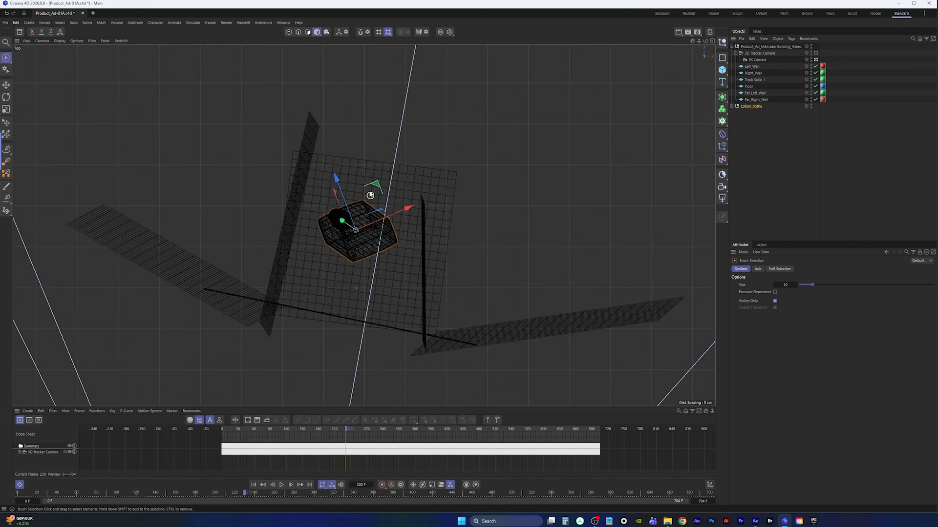
pyautogui.moveTo(376, 189); pyautogui.dragTo(374, 197)
pyautogui.moveTo(428, 173); pyautogui.dragTo(416, 172, button='middle')
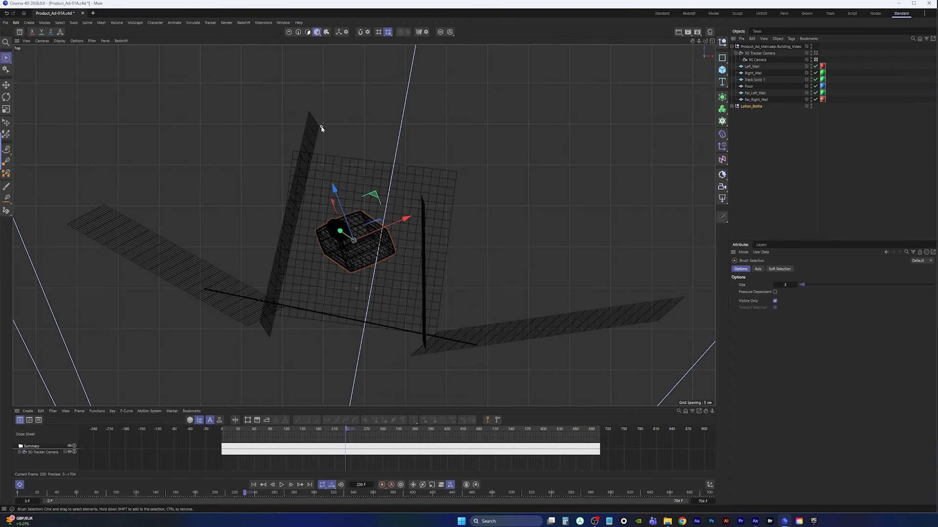
pyautogui.press('0')
pyautogui.middleClick(364, 132)
pyautogui.middleClick(221, 134)
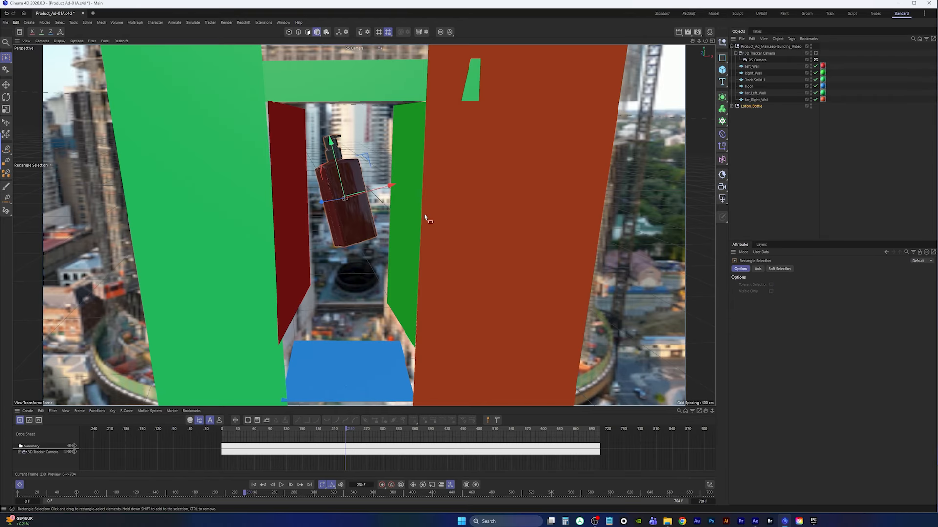
# Try to rotate the Nozzle object inside the bottle's group hierarchy
pyautogui.click(732, 107)
pyautogui.click(735, 113)
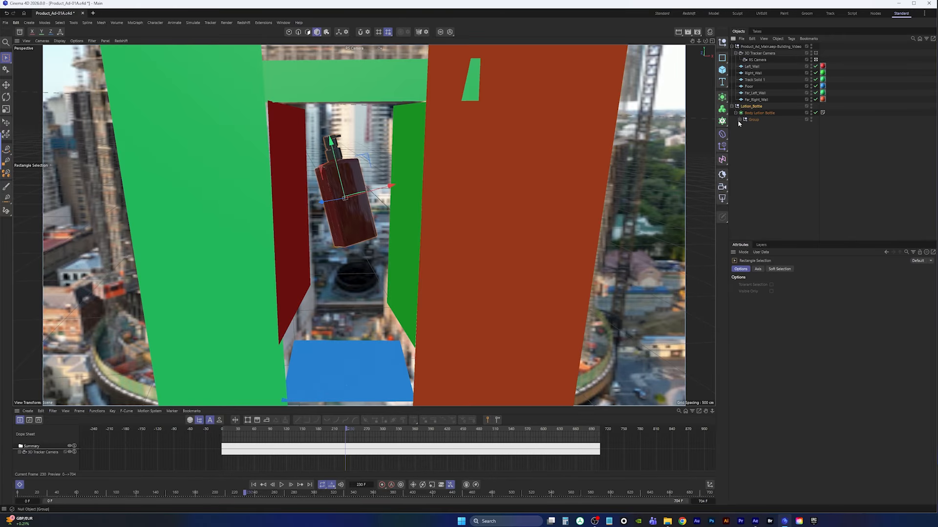
pyautogui.click(739, 119)
pyautogui.click(758, 126)
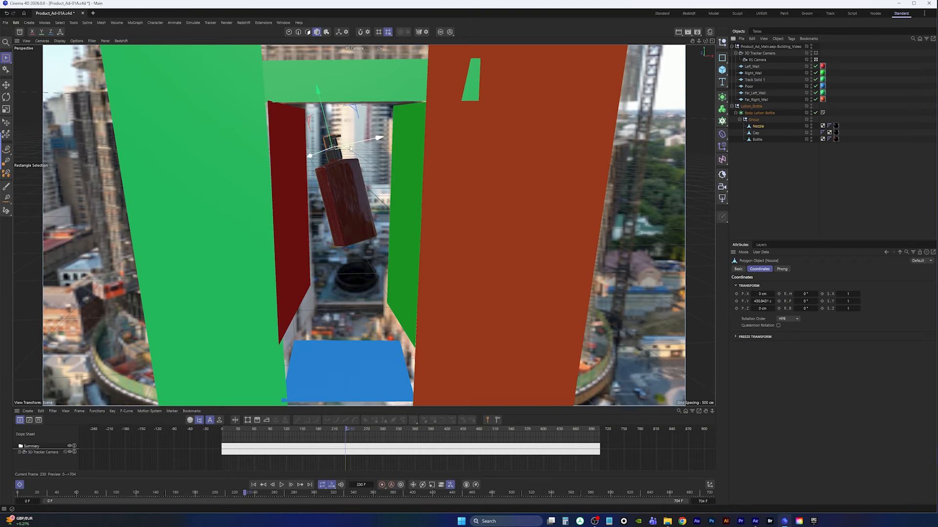
pyautogui.press('r')
pyautogui.moveTo(326, 147); pyautogui.dragTo(349, 141)
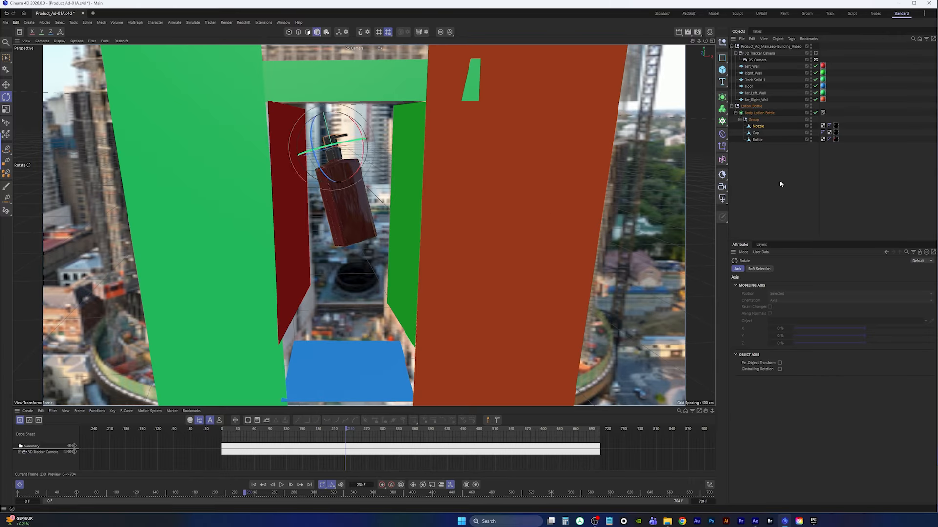
pyautogui.hotkey('ctrl', 'z')
# Save the project and switch to the Redshift layout
pyautogui.click(5, 22)
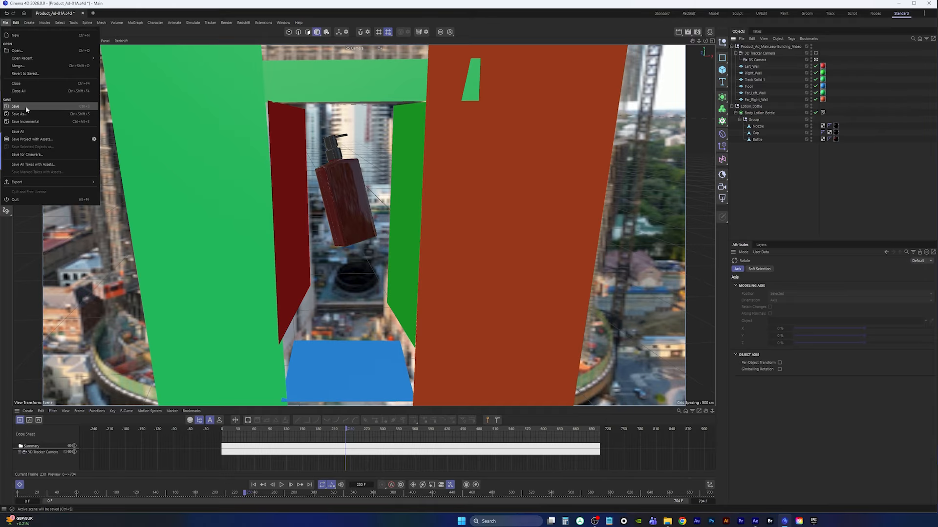
pyautogui.click(25, 106)
pyautogui.click(662, 14)
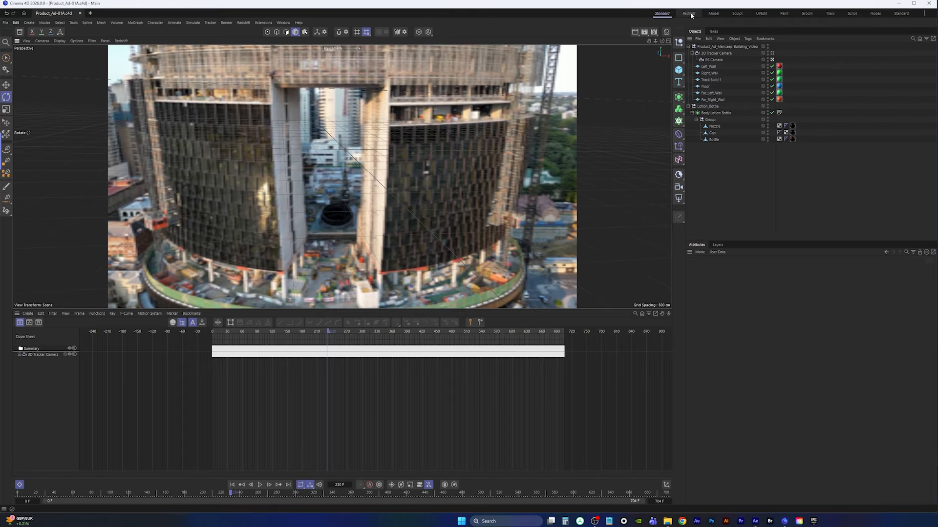
pyautogui.click(689, 13)
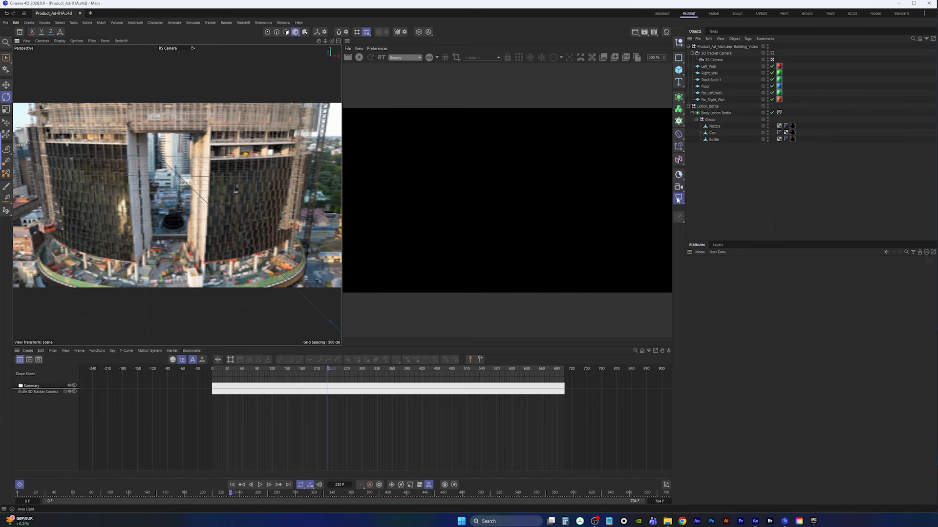
# Add a Redshift Dome Light to the scene
pyautogui.click(678, 198)
pyautogui.click(710, 260)
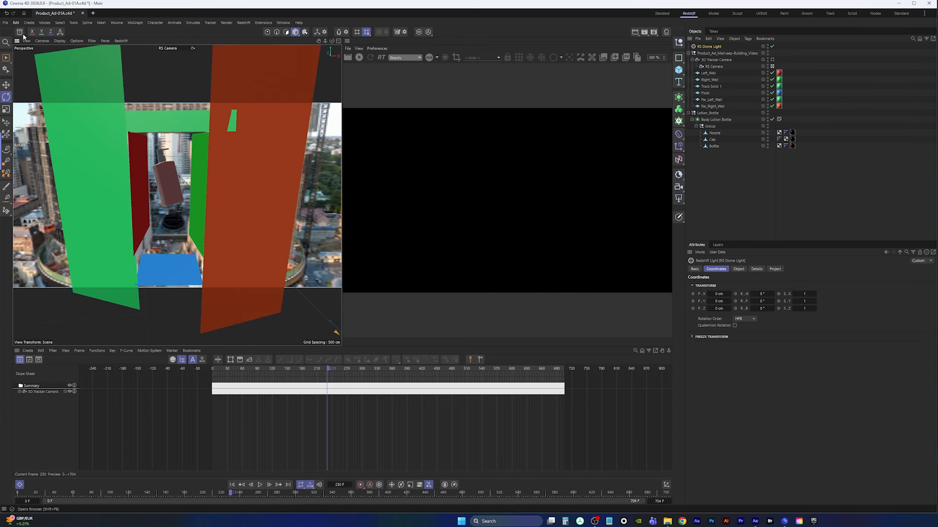
# Search the asset browser for hdr, apply a DaySky HDRI as the dome light's texture, and start the interactive render
pyautogui.click(20, 31)
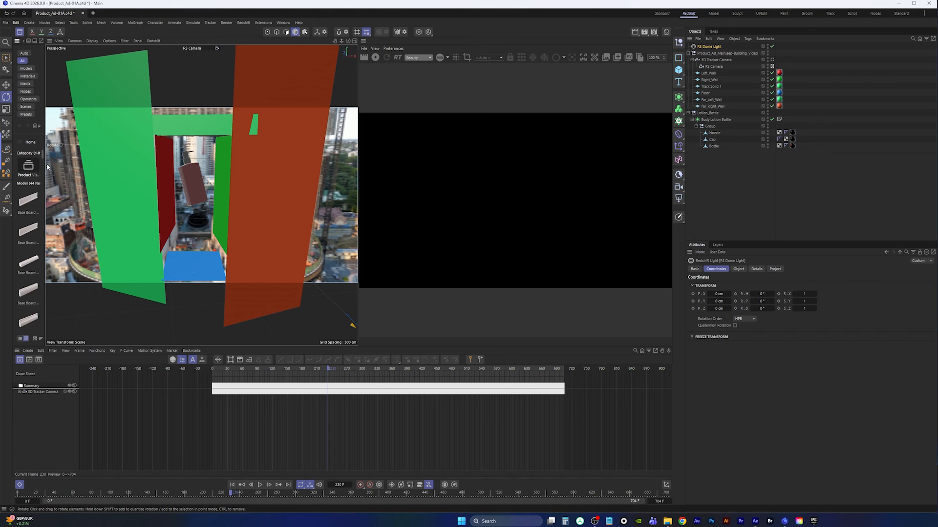
pyautogui.moveTo(45, 167); pyautogui.dragTo(222, 167)
pyautogui.moveTo(67, 65); pyautogui.dragTo(1, 78)
pyautogui.write('hdr')
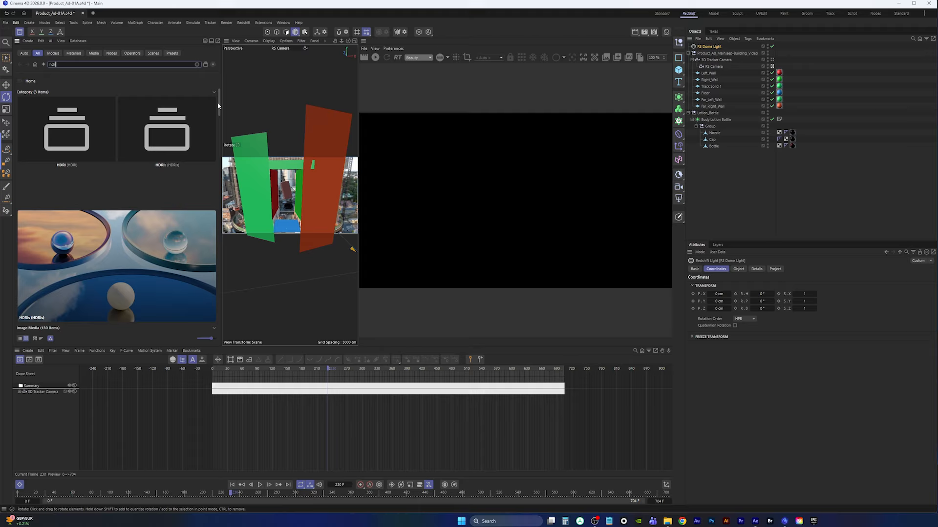
pyautogui.moveTo(219, 106); pyautogui.dragTo(220, 151)
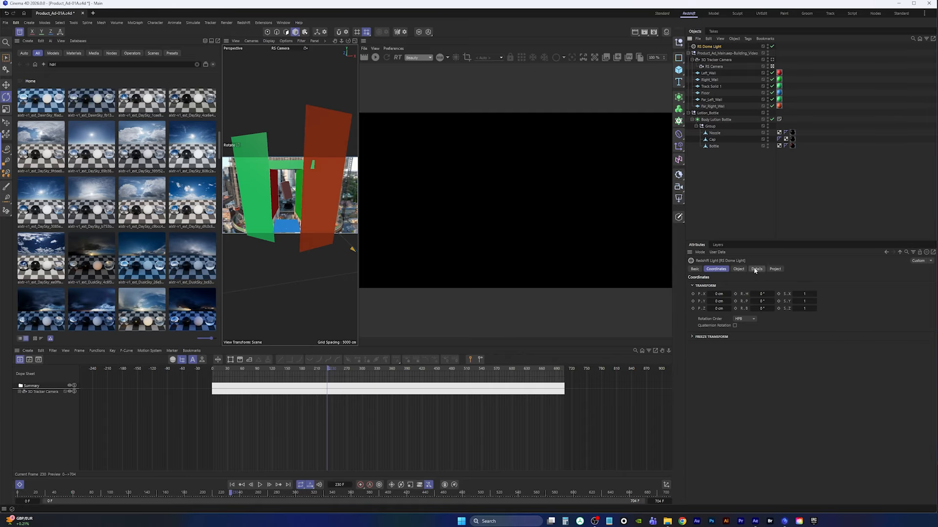
pyautogui.click(738, 269)
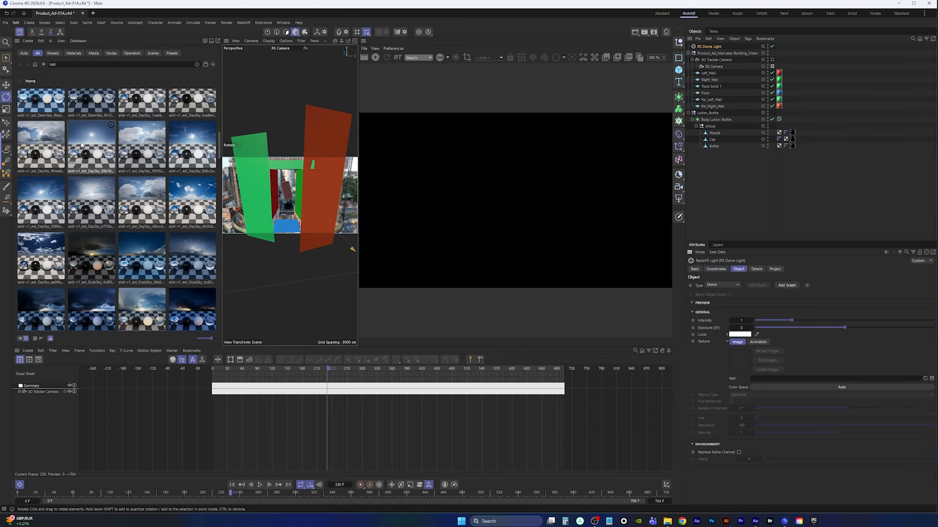
pyautogui.moveTo(95, 148); pyautogui.dragTo(786, 381)
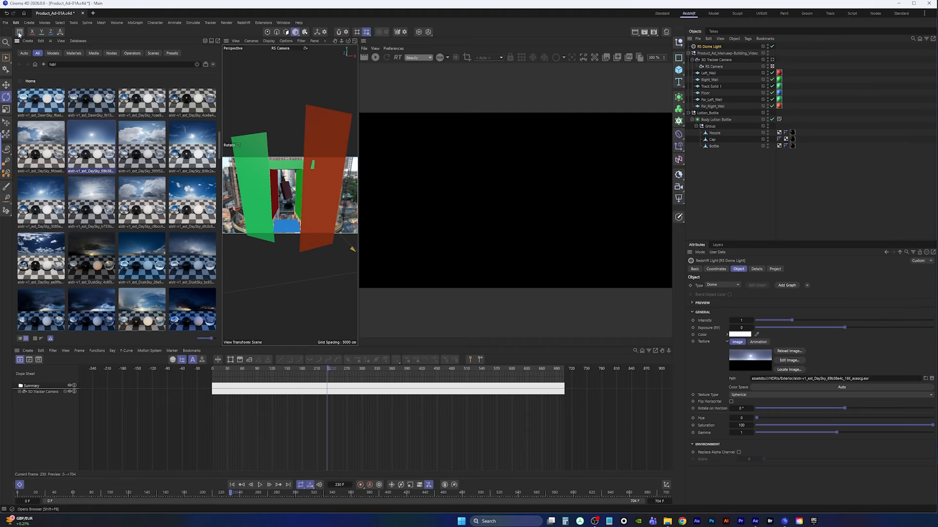
pyautogui.click(19, 32)
pyautogui.click(229, 57)
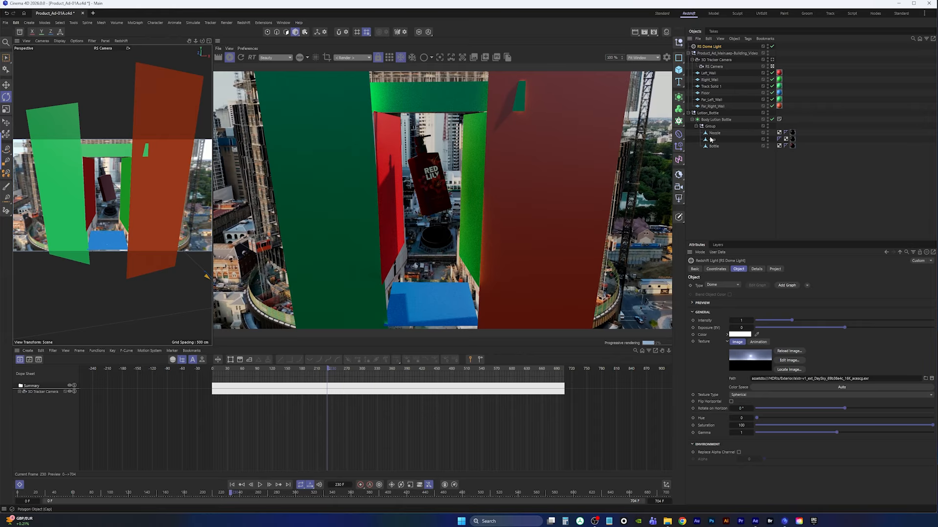
# Add Redshift Object tags to all the wall and floor planes
pyautogui.click(709, 73)
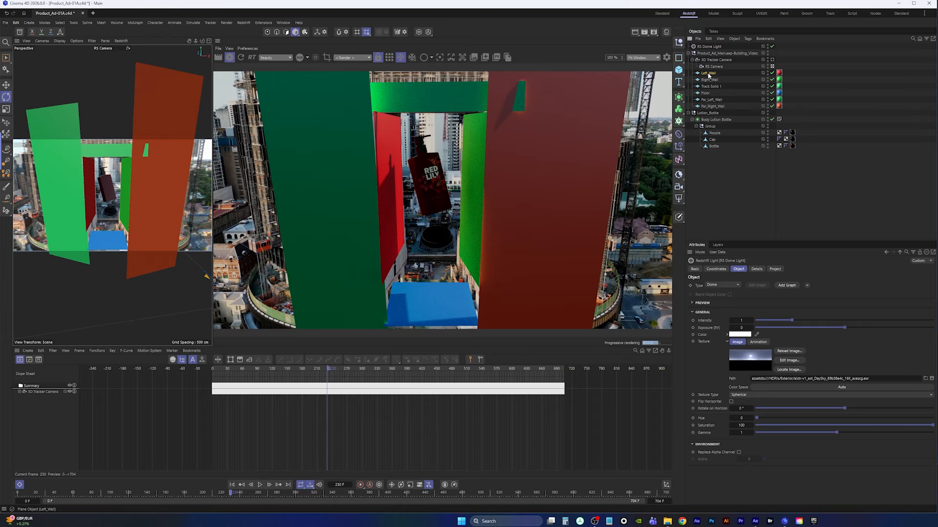
pyautogui.keyDown('shift'); pyautogui.click(709, 108); pyautogui.keyUp('shift')
pyautogui.rightClick(712, 75)
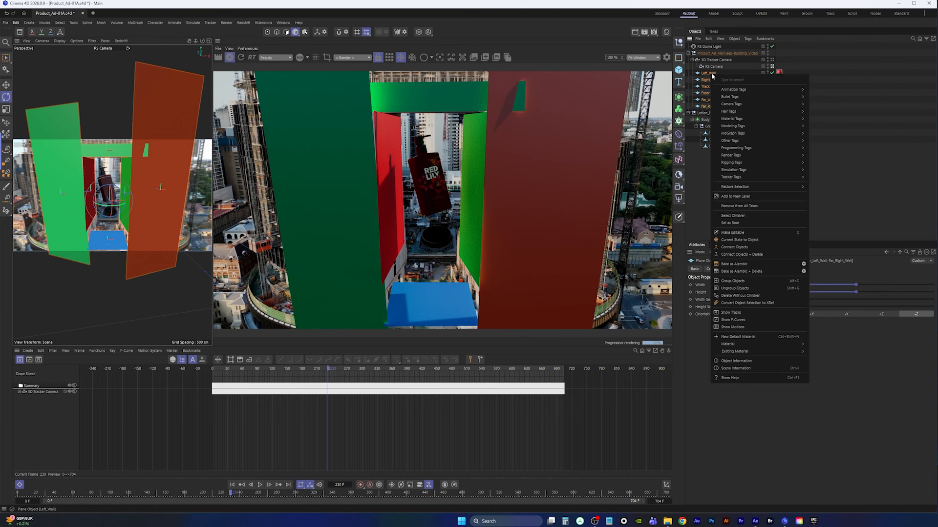
pyautogui.moveTo(743, 157)
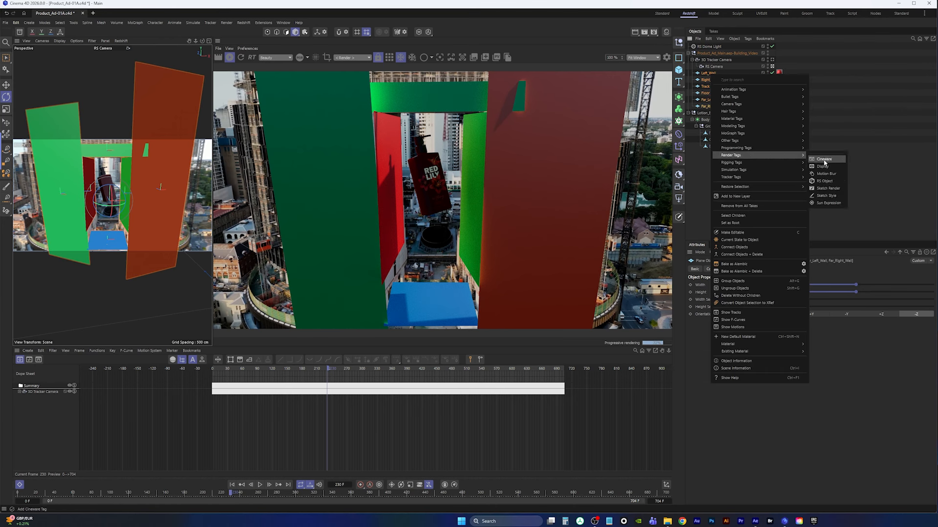
pyautogui.click(830, 181)
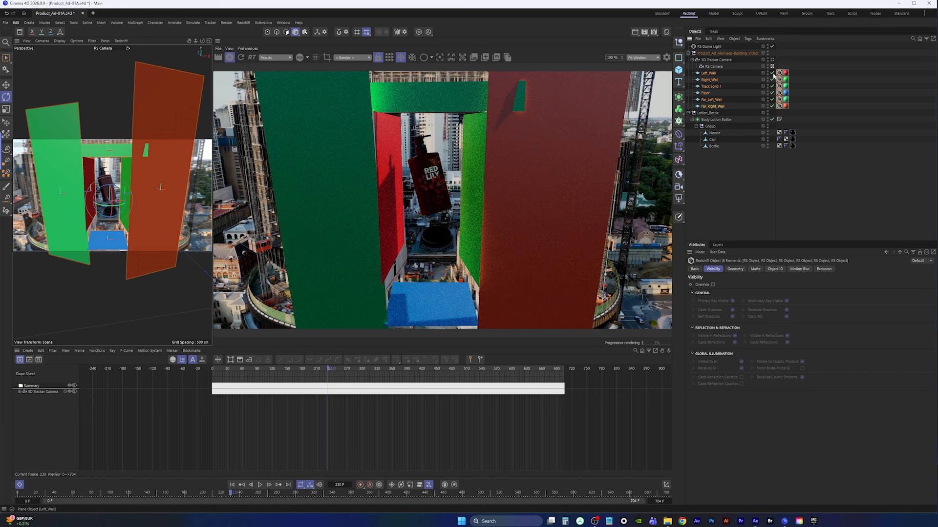
# Override the planes' matte settings, enabling matte, matte shadows and Affects Alpha
pyautogui.click(756, 270)
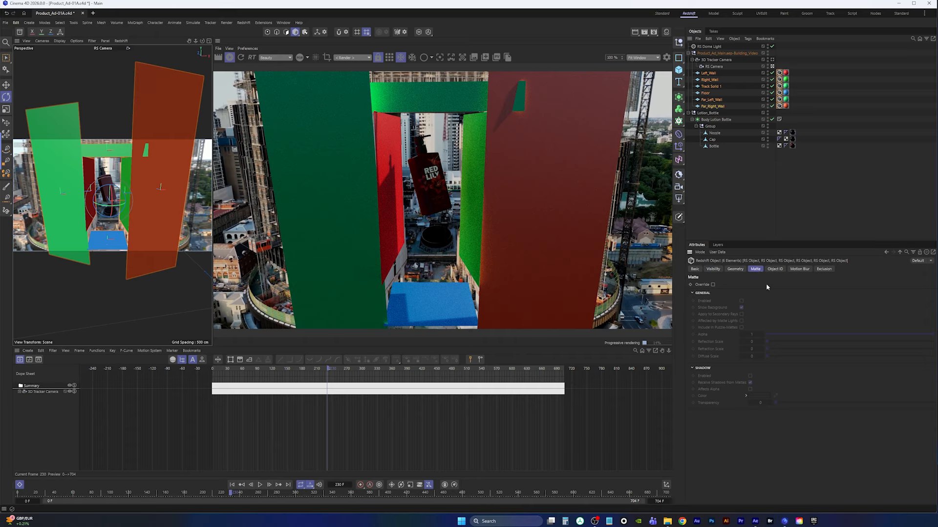
pyautogui.click(713, 284)
pyautogui.click(741, 302)
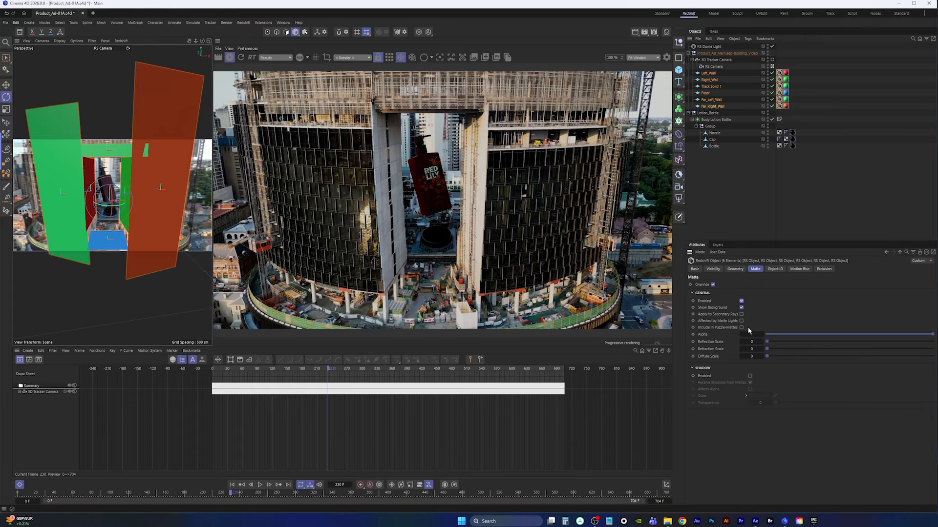
pyautogui.click(749, 376)
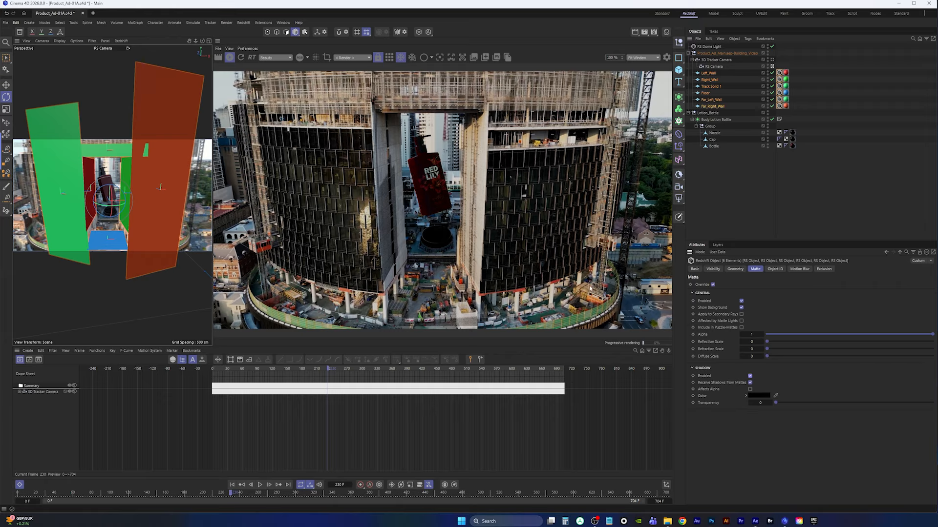
pyautogui.click(750, 390)
# Override the planes' visibility settings and turn off Casts Shadows
pyautogui.click(713, 269)
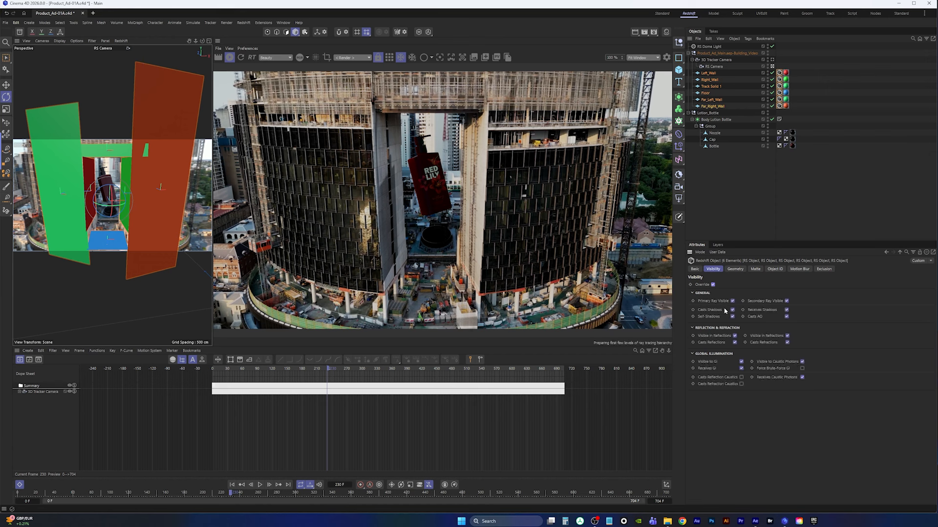
pyautogui.click(732, 316)
pyautogui.click(732, 310)
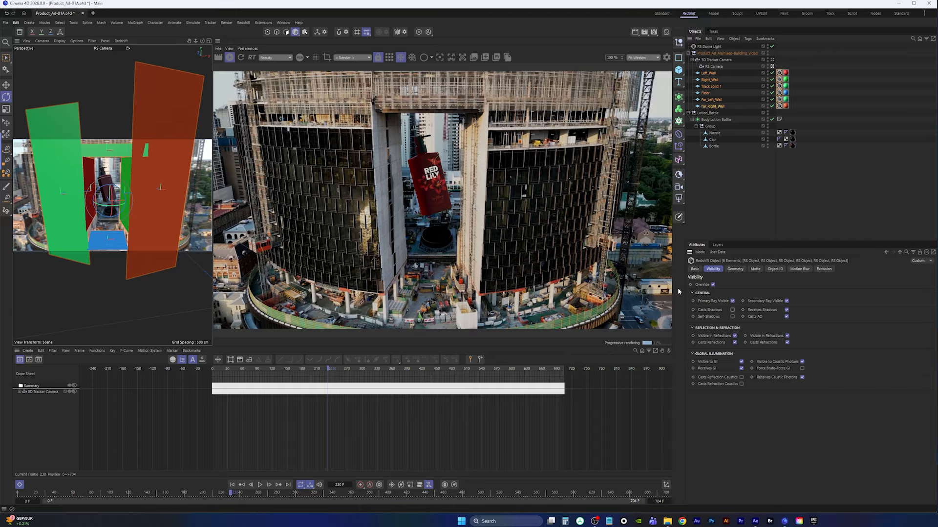
pyautogui.click(732, 310)
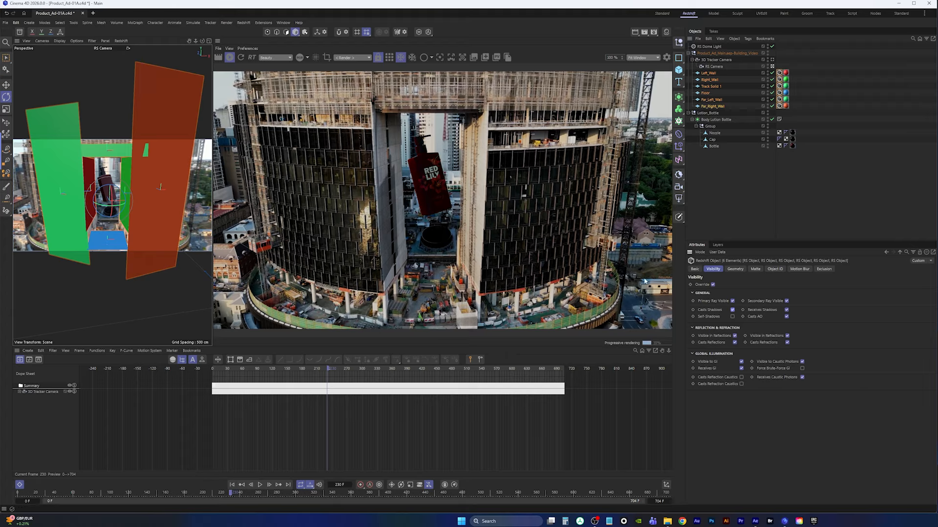
pyautogui.click(732, 311)
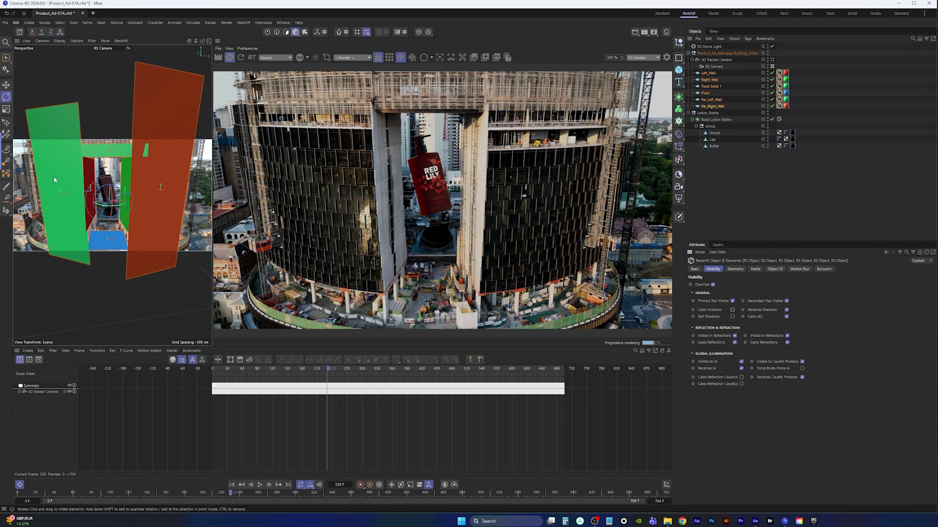
# Try to reposition the Body Lotion Bottle with the Move tool, undoing an accidental deletion
pyautogui.click(715, 120)
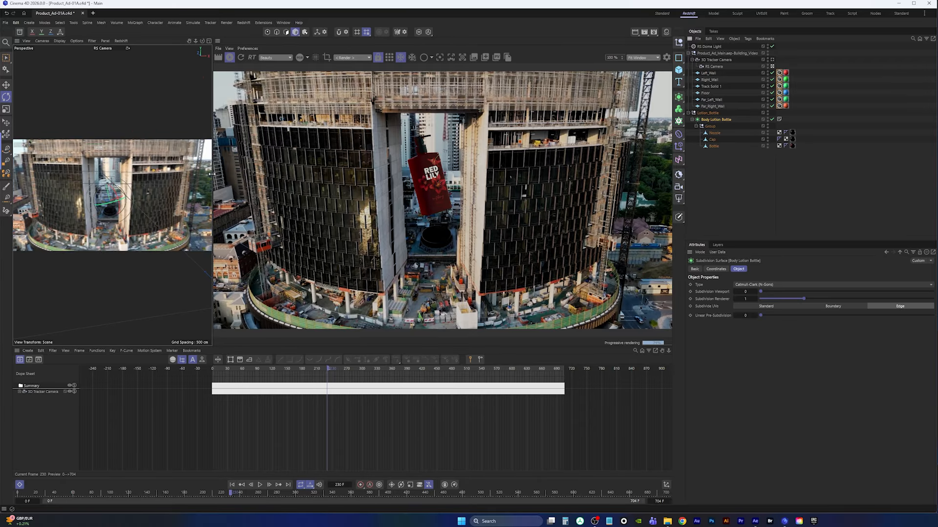
pyautogui.moveTo(213, 177); pyautogui.dragTo(364, 177)
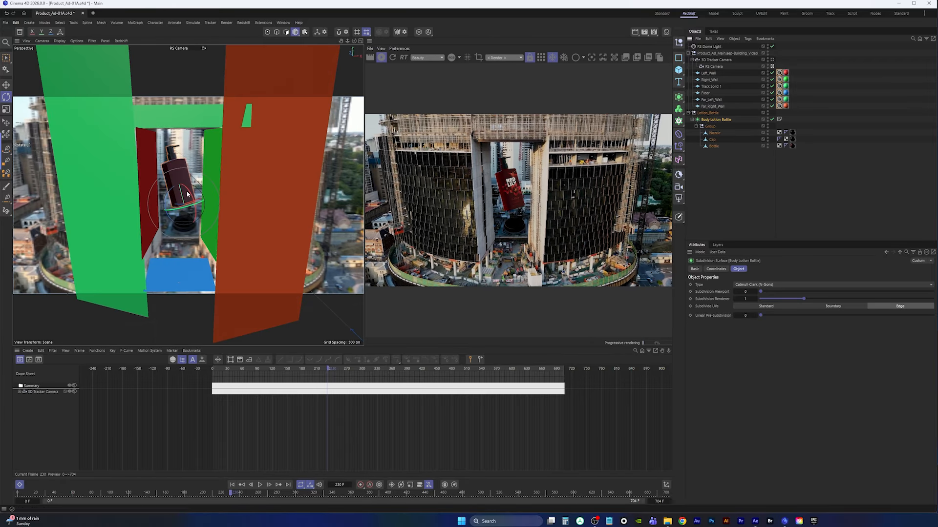
pyautogui.press('e')
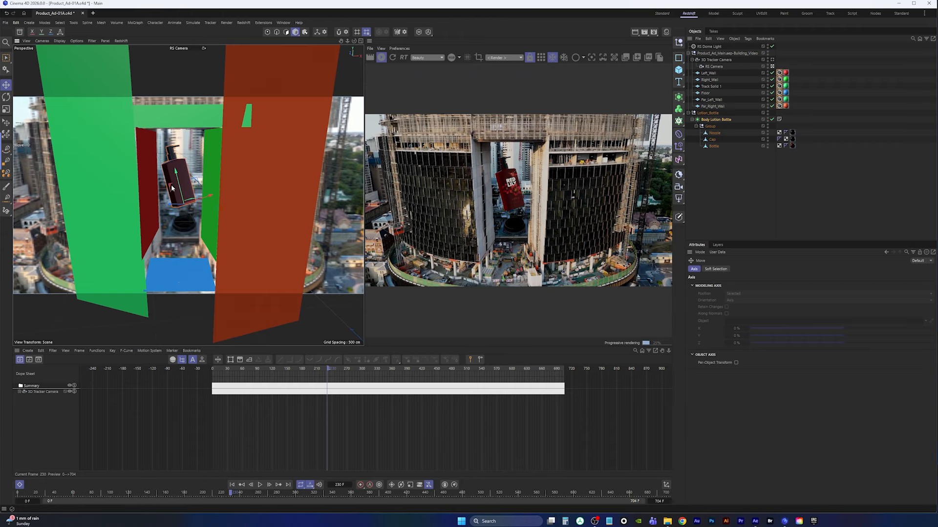
pyautogui.moveTo(186, 197); pyautogui.dragTo(117, 183)
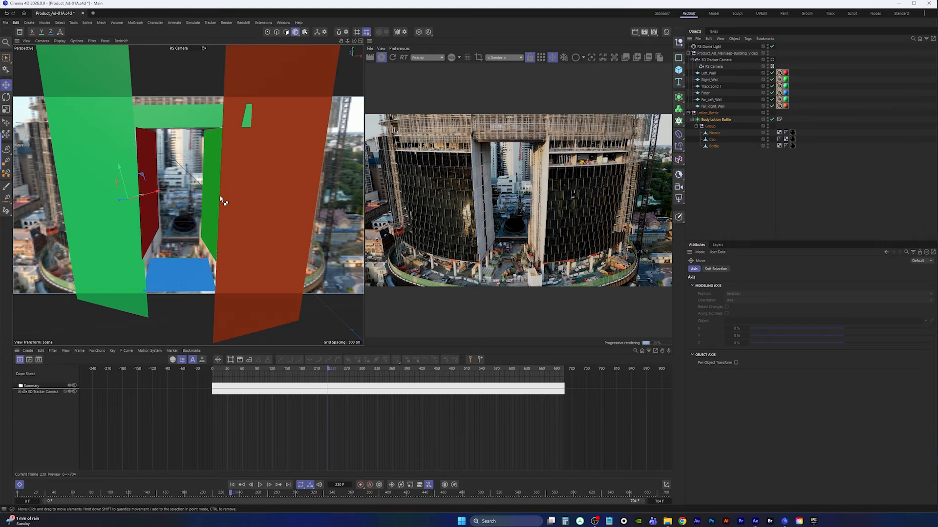
pyautogui.press('Delete')
pyautogui.hotkey('ctrl', 'z')
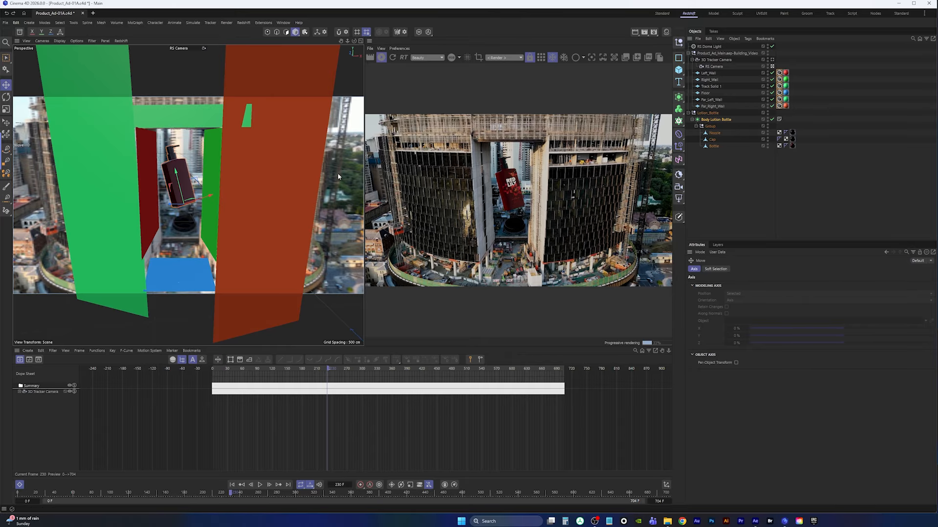
# Rotate the RS Dome Light to heading -165°, pitch 10° and bank 21°
pyautogui.moveTo(363, 183); pyautogui.dragTo(292, 184)
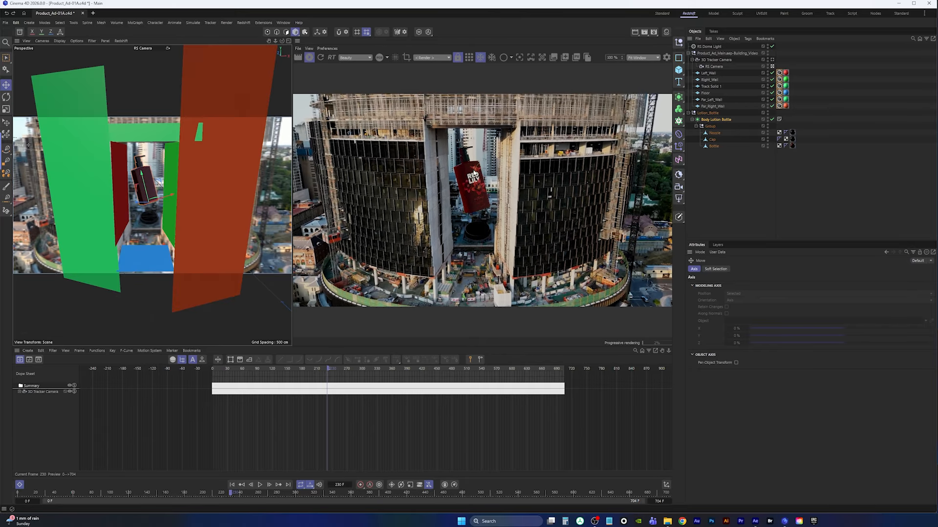
pyautogui.click(710, 46)
pyautogui.click(719, 271)
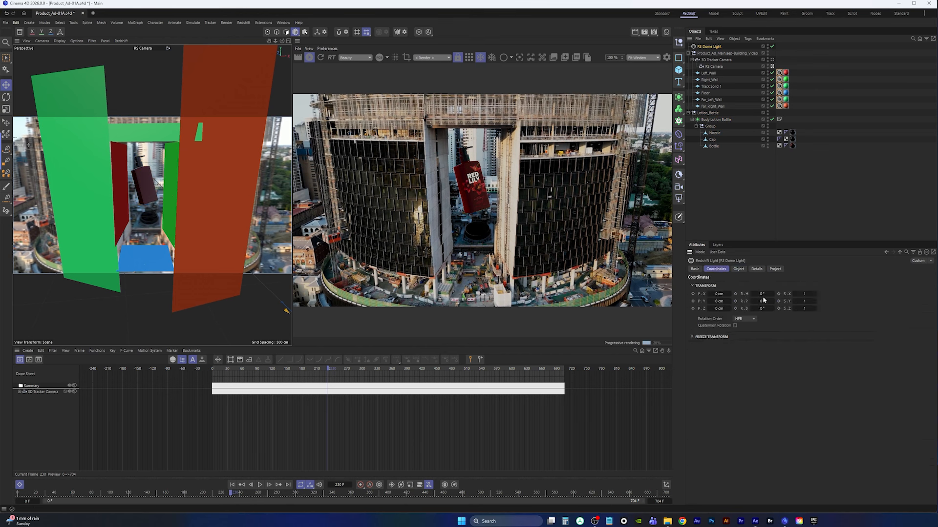
pyautogui.moveTo(762, 294); pyautogui.dragTo(778, 294)
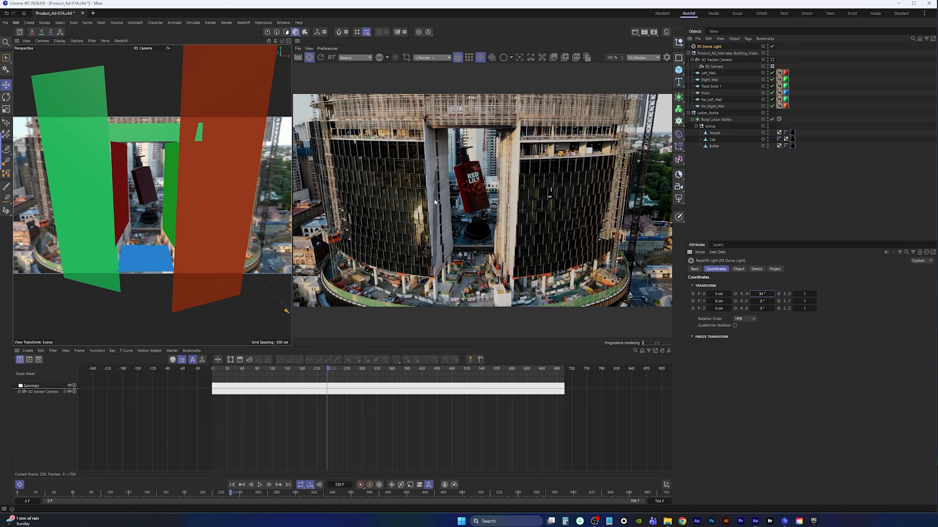
pyautogui.moveTo(764, 292); pyautogui.dragTo(682, 290)
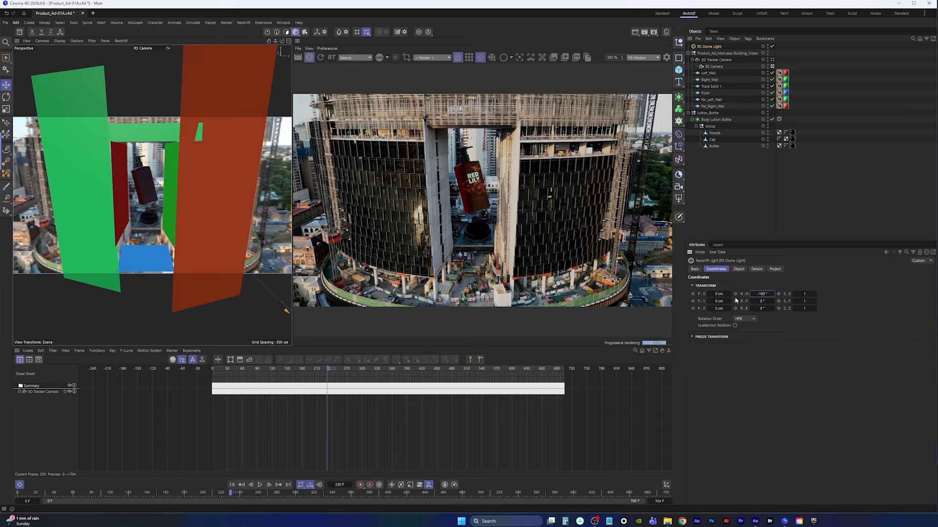
pyautogui.moveTo(764, 293); pyautogui.dragTo(764, 308)
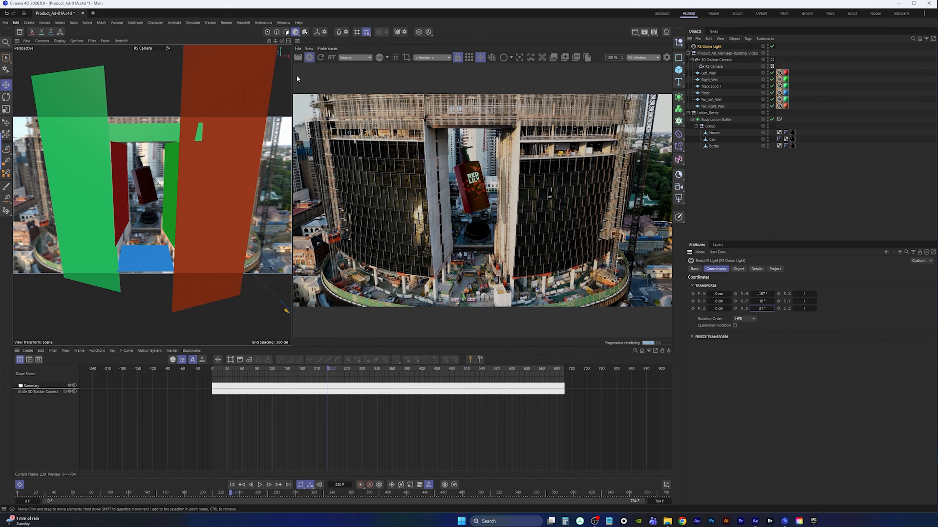
# Stop the interactive render and save the project
pyautogui.click(309, 58)
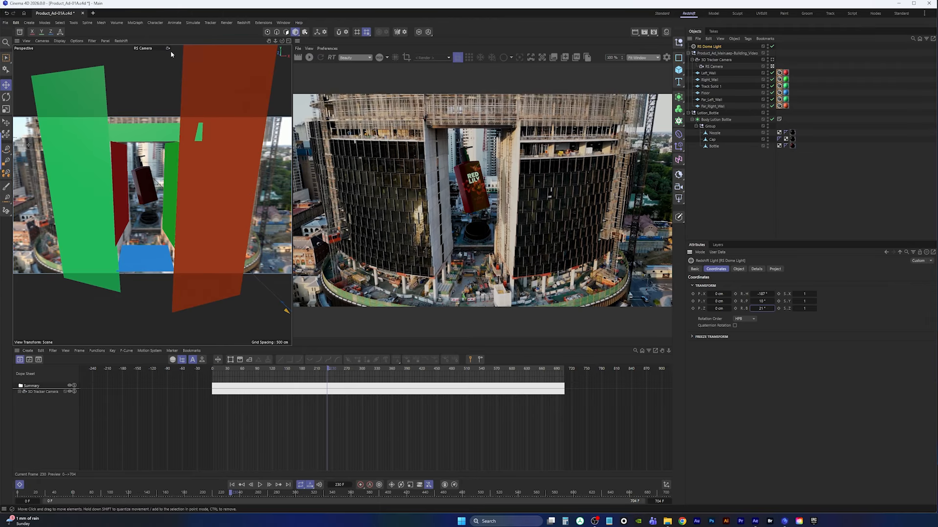
pyautogui.click(6, 23)
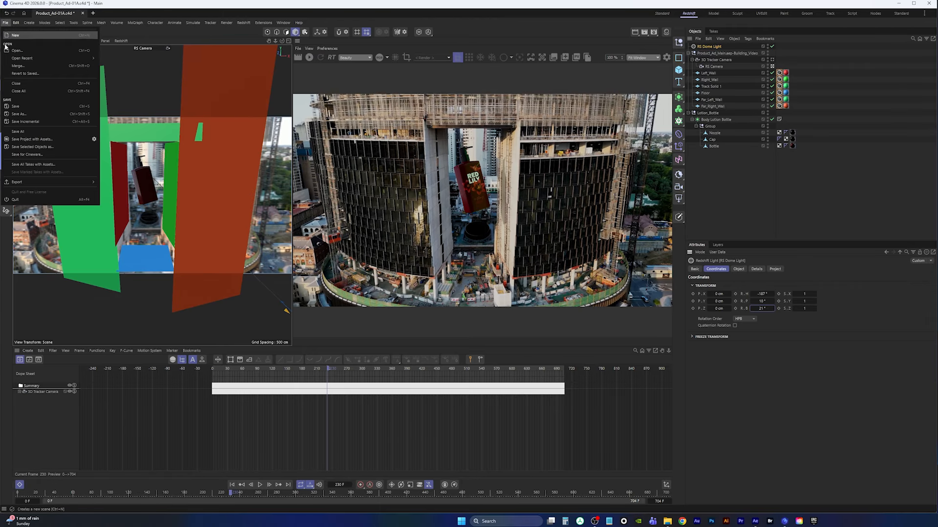
pyautogui.click(16, 106)
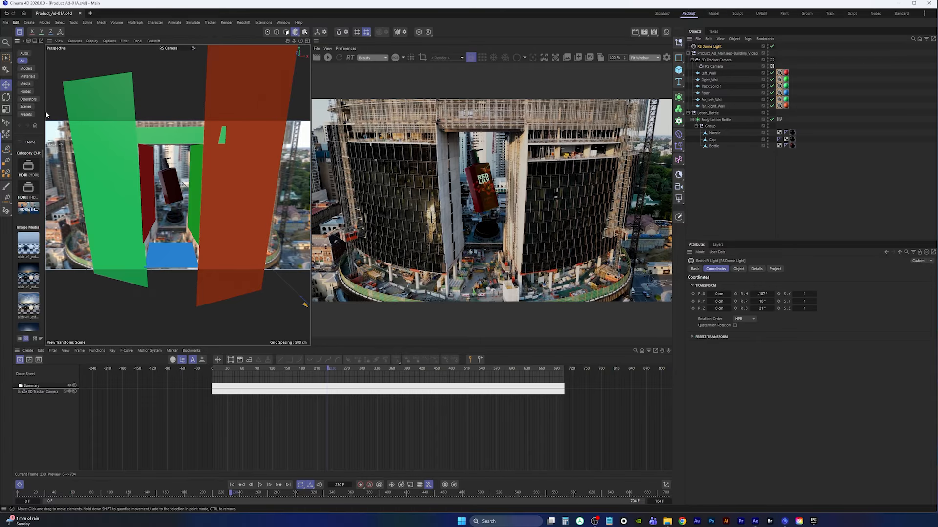
# Toggle the RS Dome Light off and back on to compare its lighting in the render
pyautogui.moveTo(45, 116); pyautogui.dragTo(222, 166)
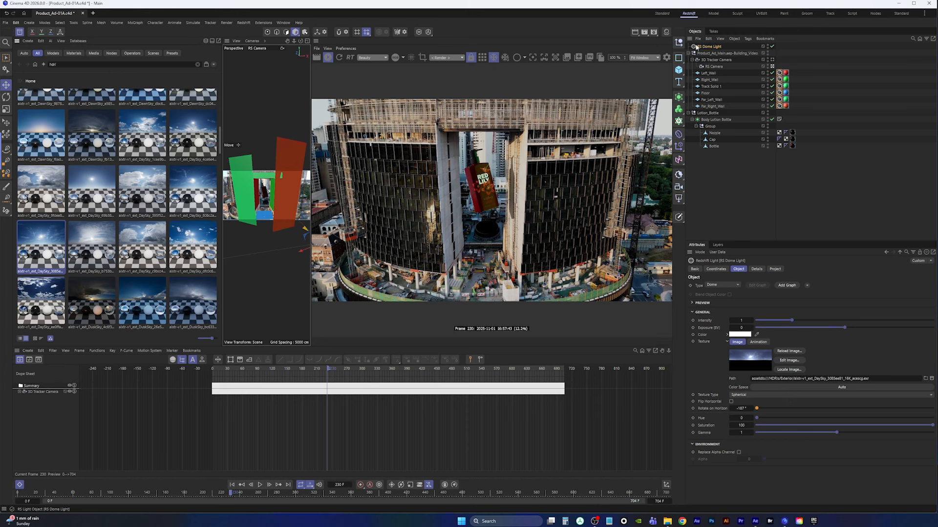
pyautogui.click(772, 47)
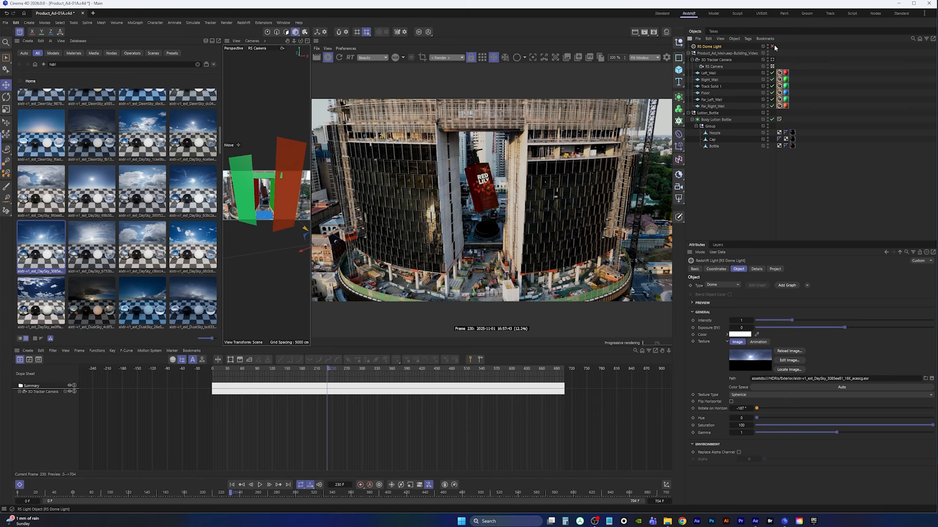
pyautogui.click(772, 47)
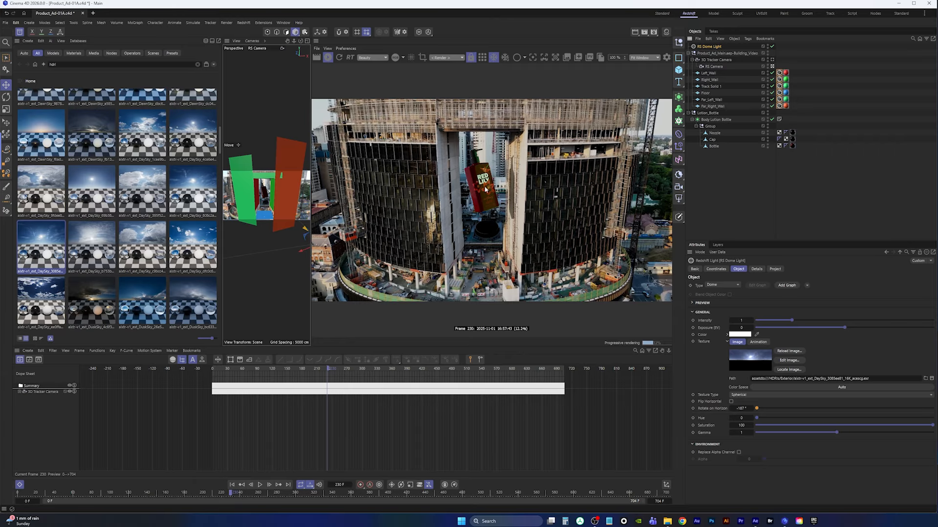
pyautogui.click(20, 32)
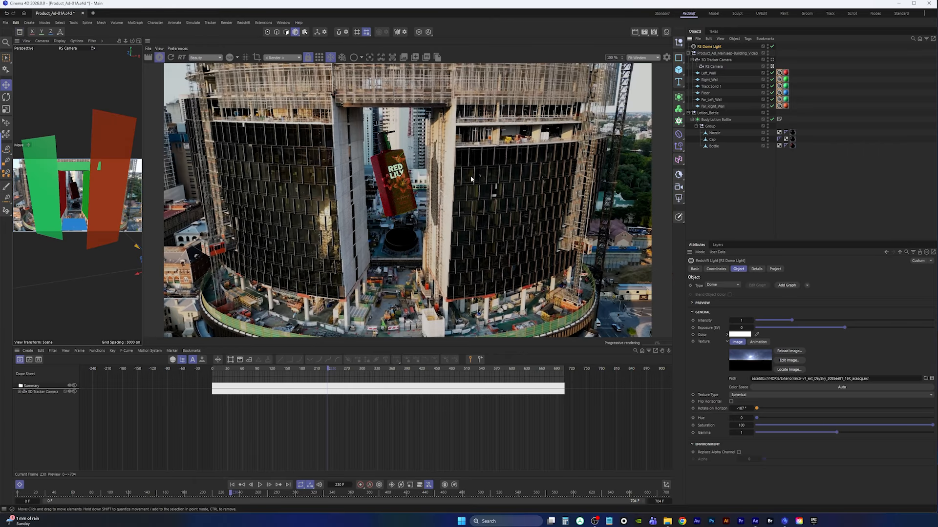
# Add an RS Area Light and position it above the bottle in the top view
pyautogui.click(678, 198)
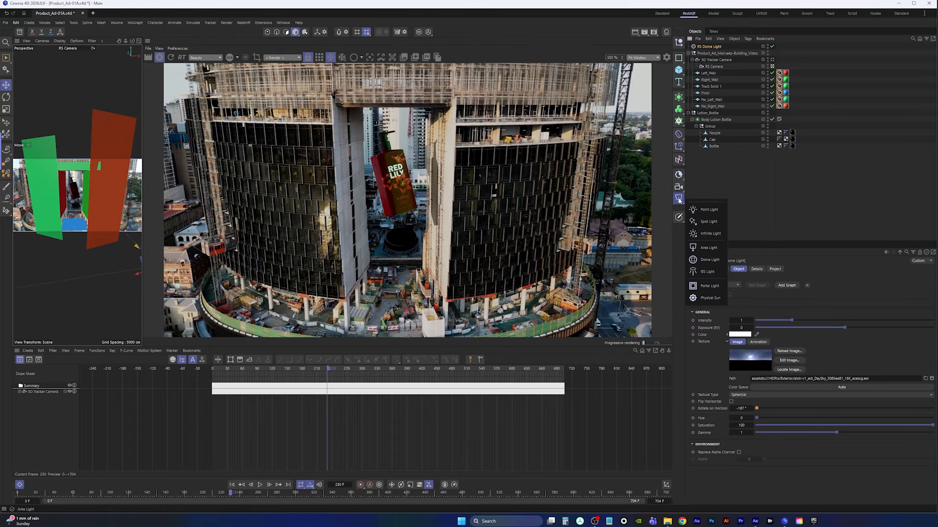
pyautogui.click(707, 247)
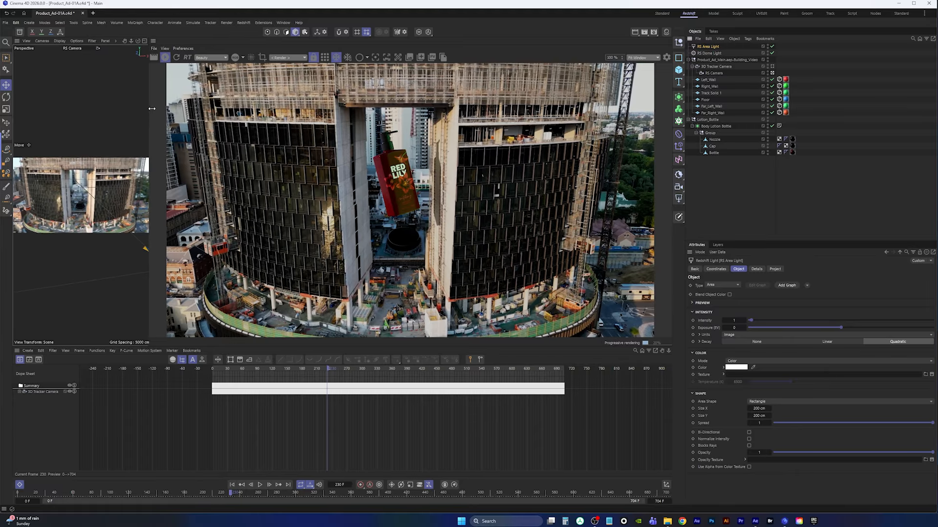
pyautogui.moveTo(144, 100); pyautogui.dragTo(340, 122)
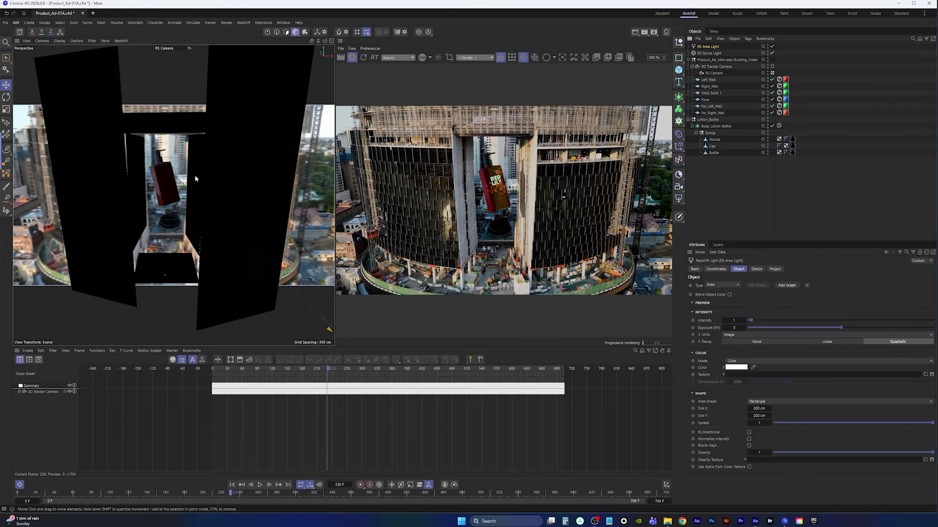
pyautogui.middleClick(245, 165)
pyautogui.middleClick(245, 131)
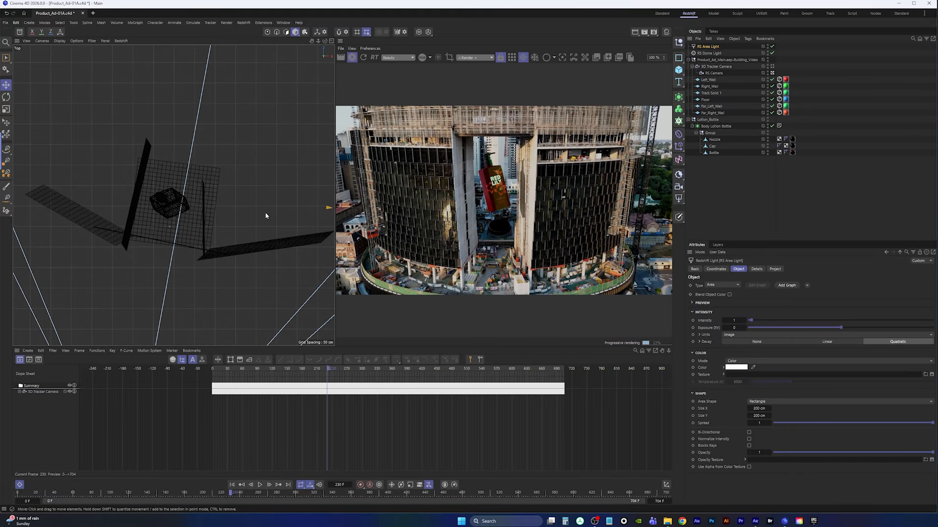
pyautogui.scroll(-8, 267, 216)
pyautogui.keyDown('alt'); pyautogui.moveTo(288, 218); pyautogui.dragTo(245, 213, button='middle'); pyautogui.keyUp('alt')
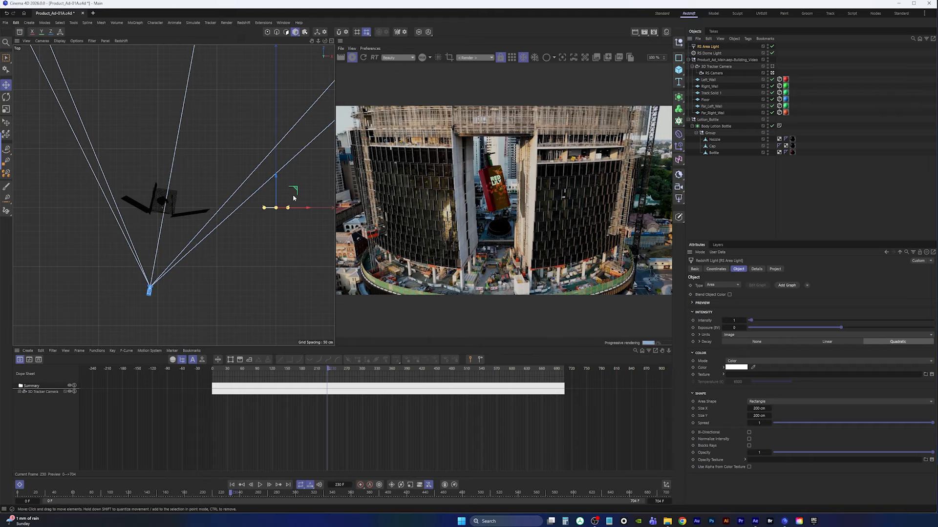
pyautogui.moveTo(295, 190); pyautogui.dragTo(181, 156)
pyautogui.scroll(2, 164, 173)
pyautogui.scroll(5, 165, 173)
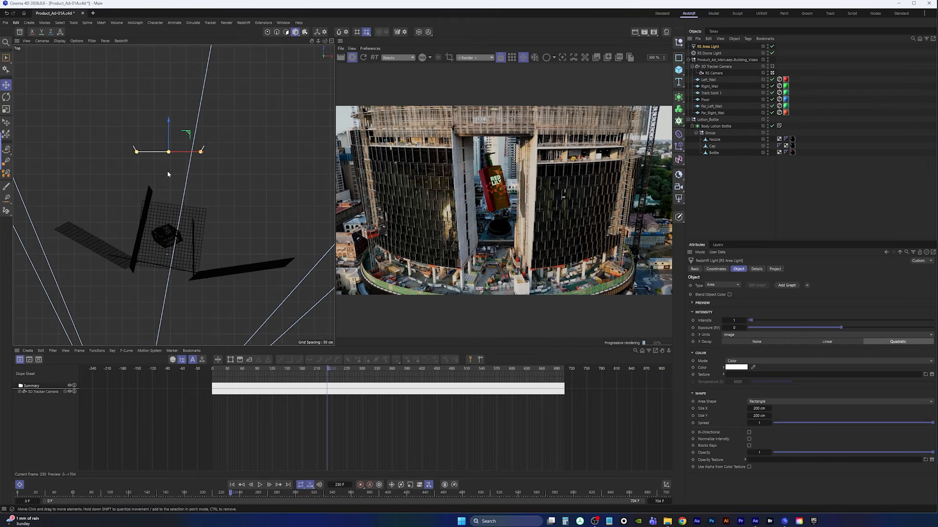
# Rotate the RS Area Light in the top view to angle it toward the bottle
pyautogui.press('r')
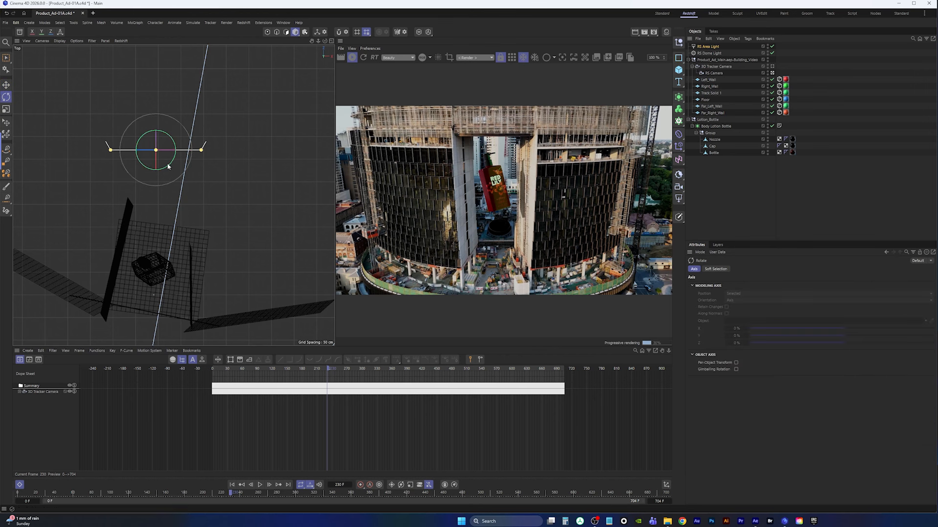
pyautogui.moveTo(164, 170); pyautogui.dragTo(137, 125)
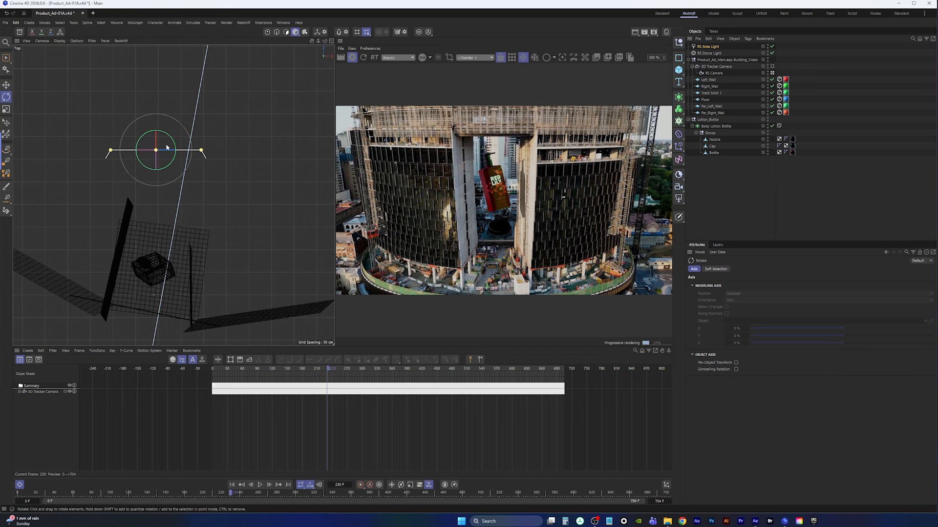
pyautogui.press('v')
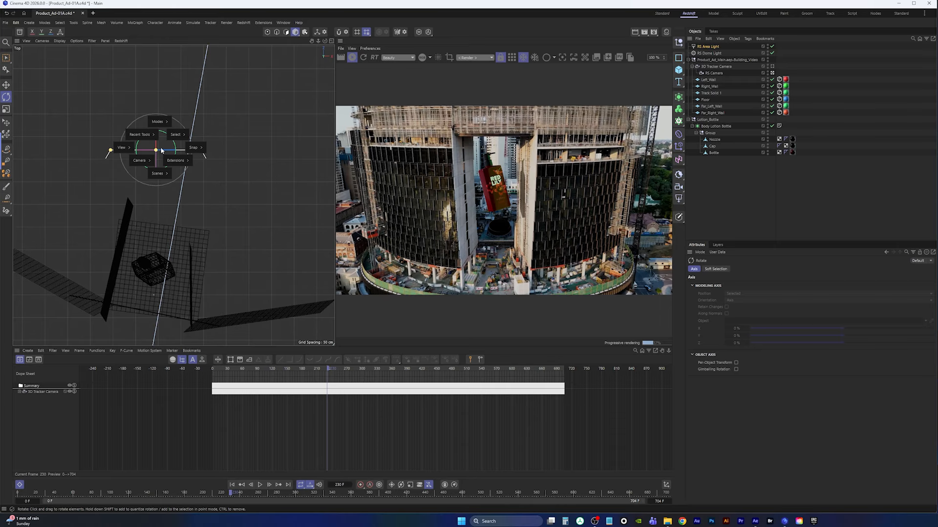
pyautogui.click(713, 47)
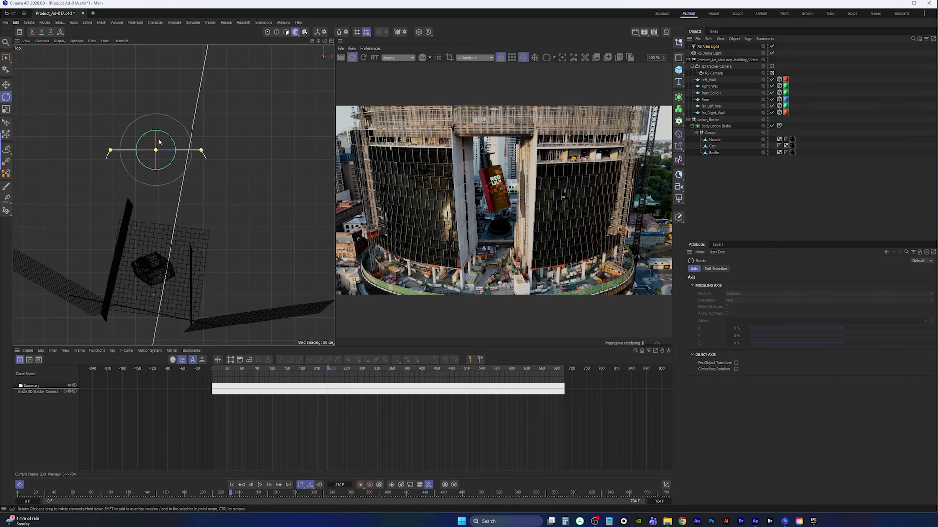
# Raise the RS Area Light in the side view so it faces the bottle
pyautogui.click(7, 85)
pyautogui.moveTo(137, 168); pyautogui.dragTo(145, 166)
pyautogui.middleClick(205, 195)
pyautogui.middleClick(155, 235)
pyautogui.scroll(-6, 207, 209)
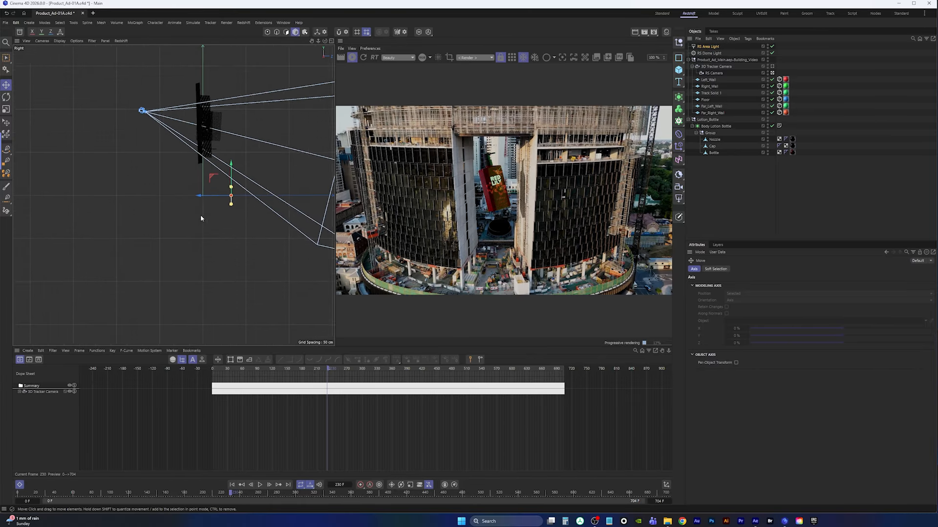
pyautogui.keyDown('alt'); pyautogui.moveTo(203, 218); pyautogui.dragTo(188, 264, button='middle'); pyautogui.keyUp('alt')
pyautogui.moveTo(214, 209); pyautogui.dragTo(215, 142)
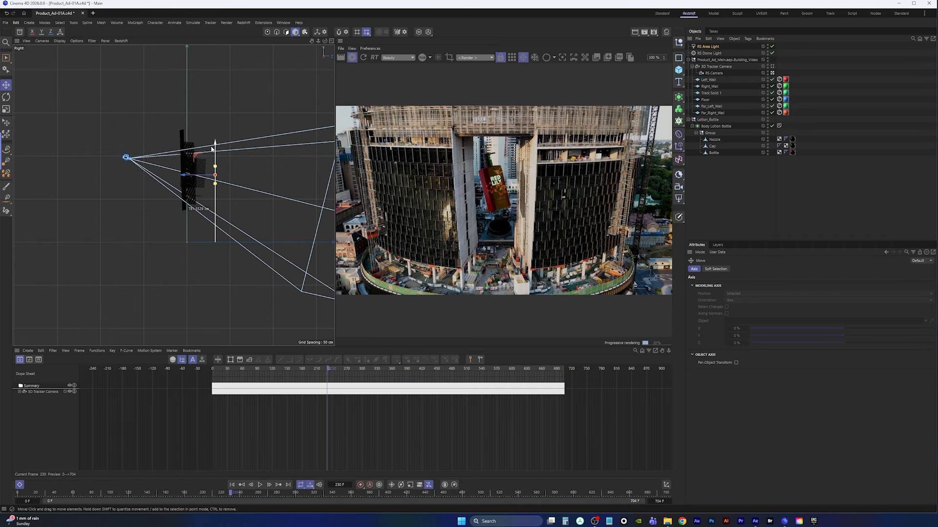
pyautogui.moveTo(184, 177); pyautogui.dragTo(211, 177)
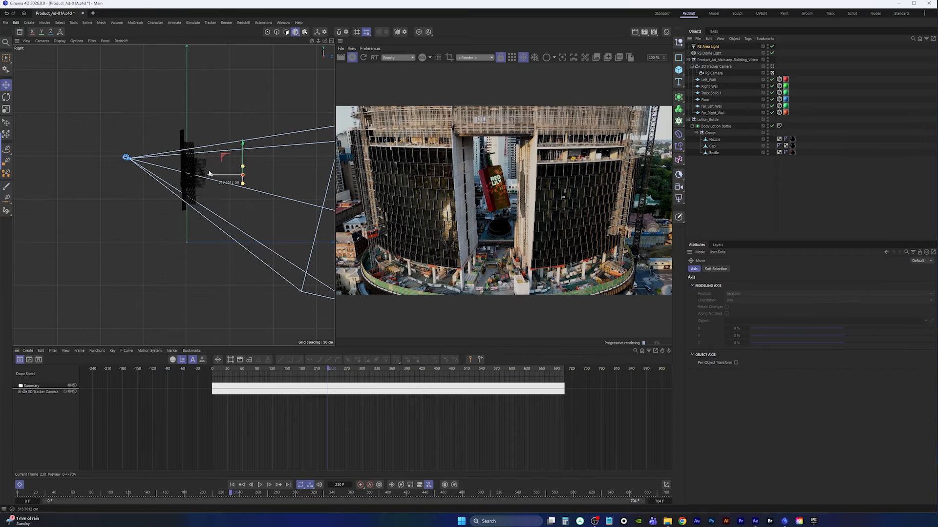
pyautogui.middleClick(235, 180)
pyautogui.middleClick(137, 146)
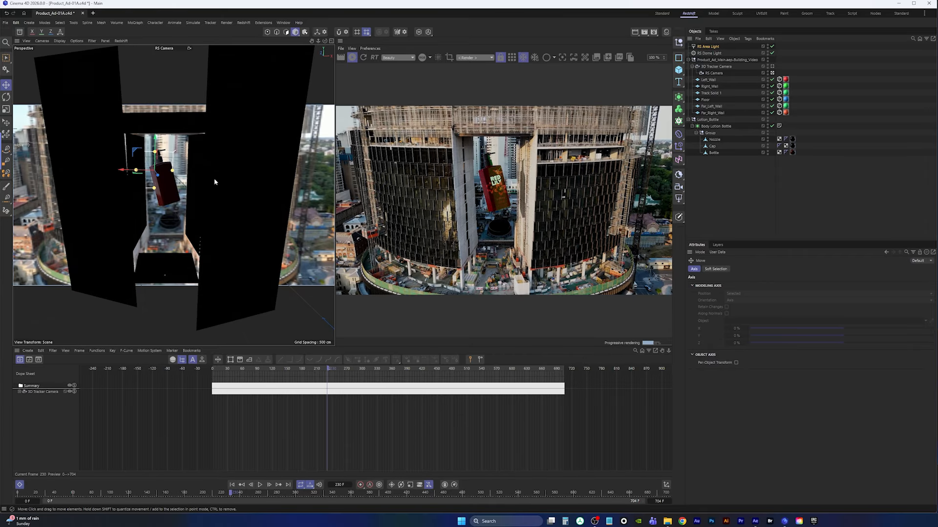
# Disable the RS Dome Light and toggle the RS Area Light off and on to compare its effect
pyautogui.click(712, 47)
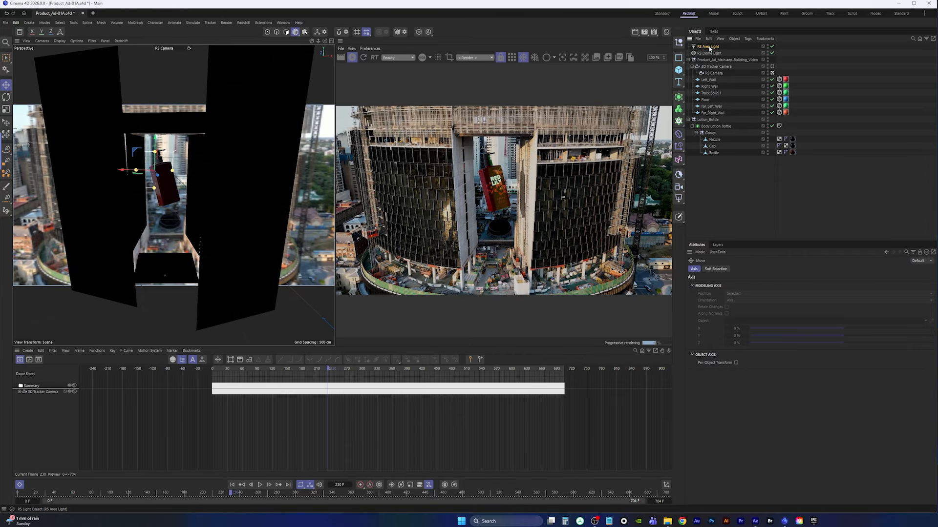
pyautogui.click(772, 53)
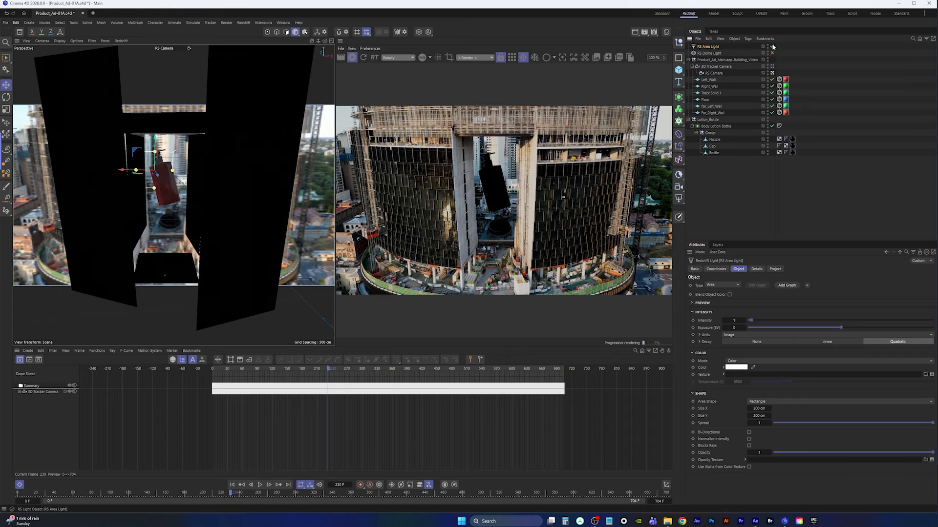
pyautogui.click(772, 47)
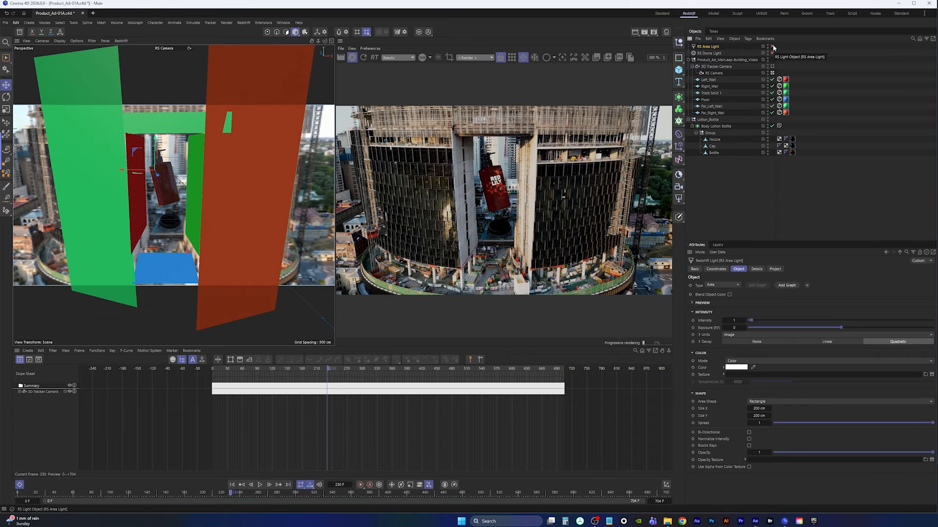
pyautogui.click(772, 47)
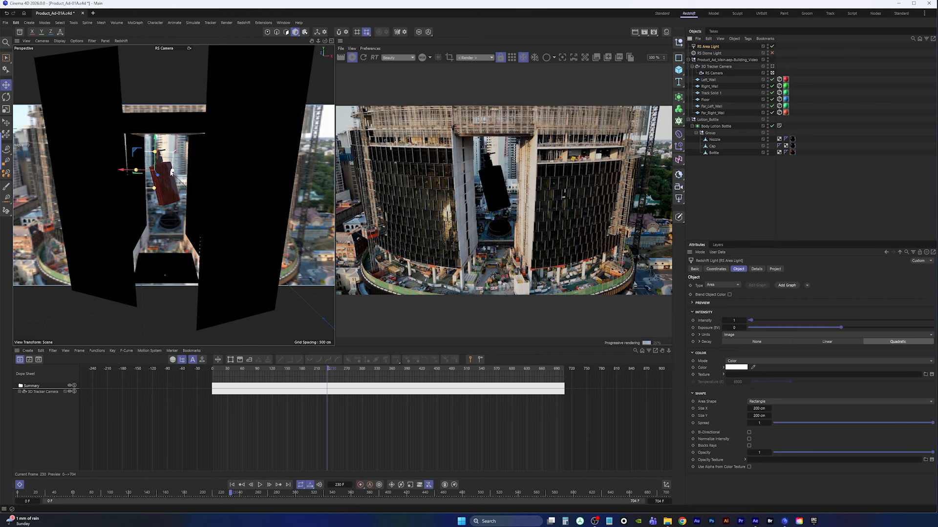
# Scale the RS Area Light to about 443 by 446 cm
pyautogui.moveTo(126, 173); pyautogui.dragTo(167, 129)
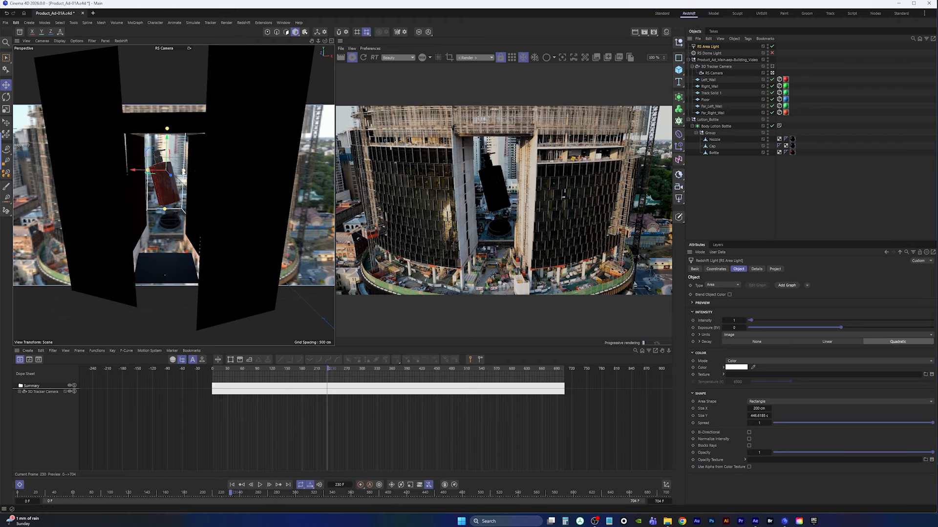
pyautogui.moveTo(184, 171); pyautogui.dragTo(204, 171)
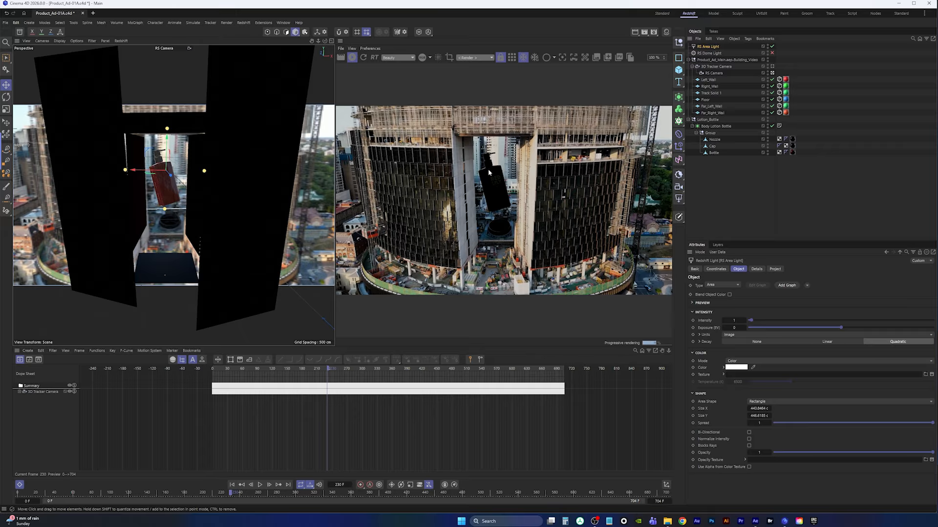
# Set the RS Area Light intensity to 4.9 and re-enable the RS Dome Light
pyautogui.click(766, 322)
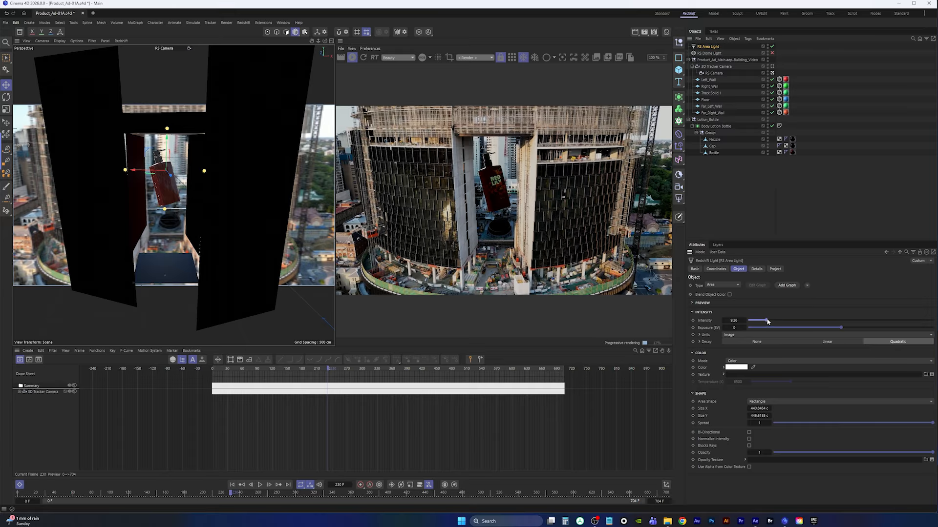
pyautogui.moveTo(767, 322); pyautogui.dragTo(760, 322)
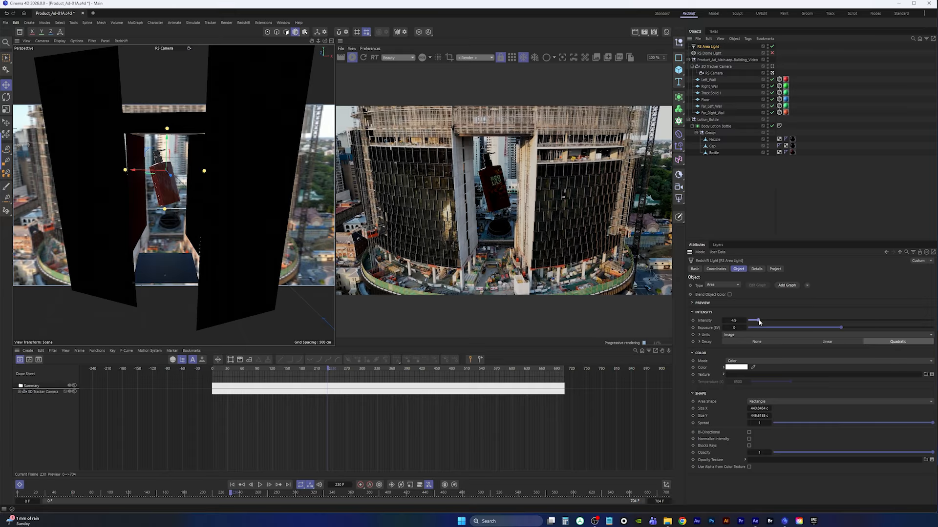
pyautogui.click(772, 52)
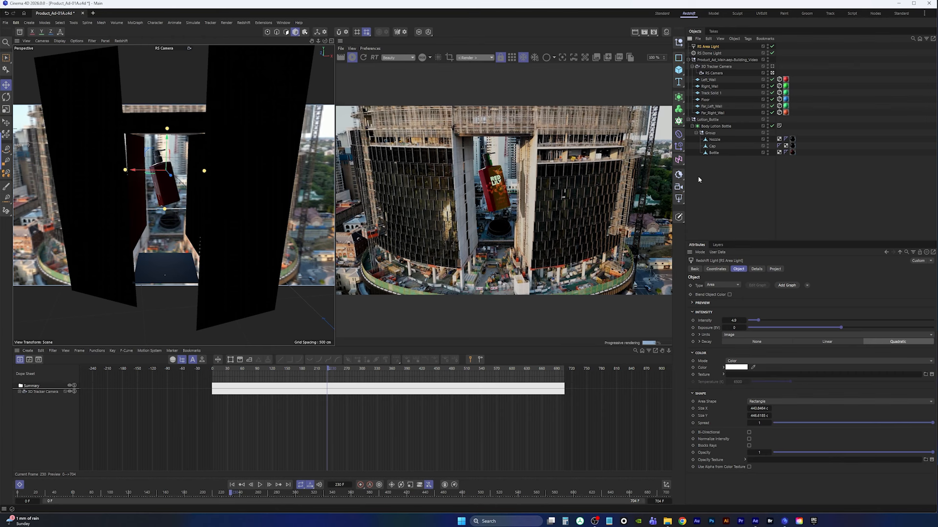
# Move the RS Area Light further back in the top view, behind the camera direction
pyautogui.middleClick(232, 175)
pyautogui.middleClick(252, 132)
pyautogui.scroll(-5, 204, 128)
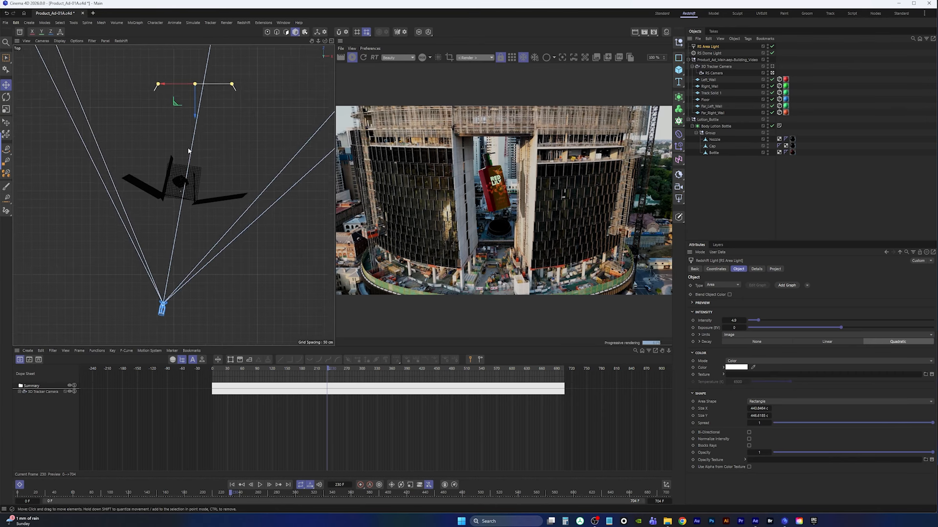
pyautogui.keyDown('alt'); pyautogui.moveTo(198, 115); pyautogui.dragTo(192, 151, button='middle'); pyautogui.keyUp('alt')
pyautogui.moveTo(189, 157); pyautogui.dragTo(185, 103)
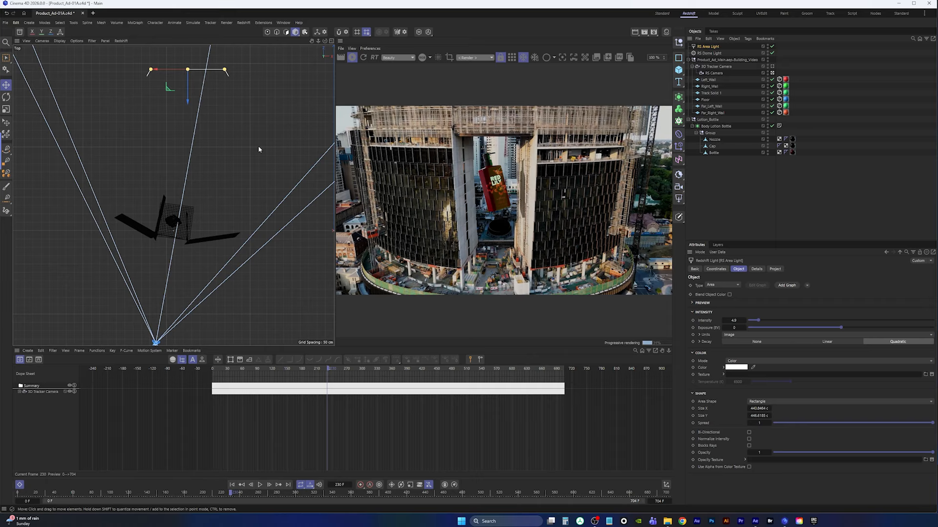
pyautogui.middleClick(210, 153)
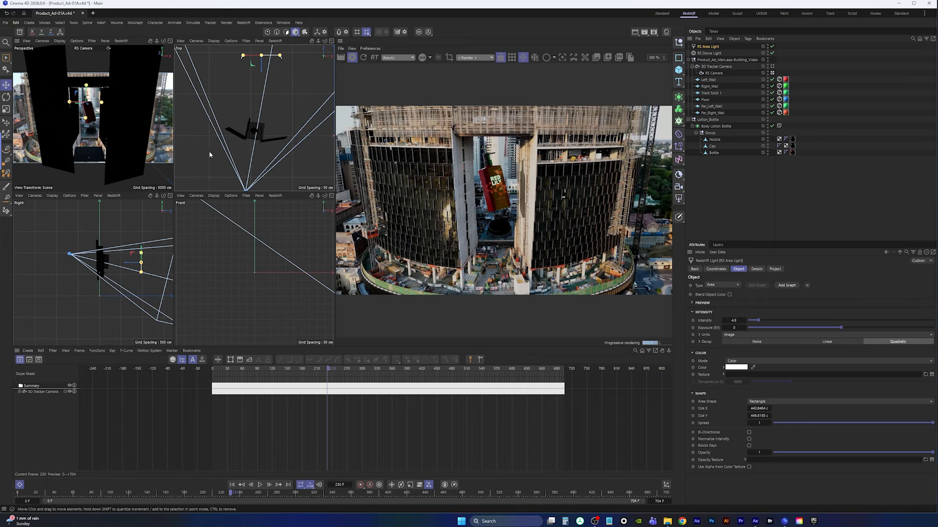
pyautogui.middleClick(152, 145)
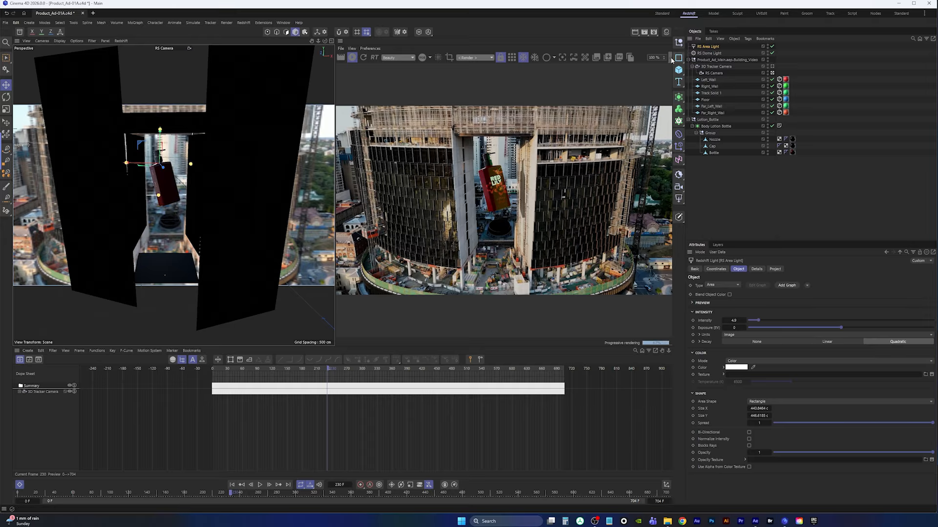
# Set the render view to Original Size and zoom in on the bottle
pyautogui.click(351, 70)
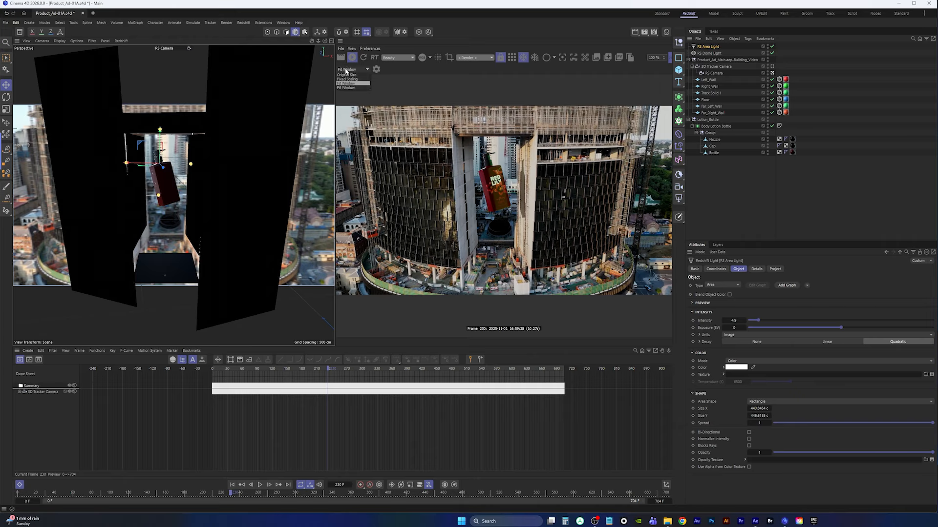
pyautogui.click(349, 82)
pyautogui.scroll(-2, 498, 210)
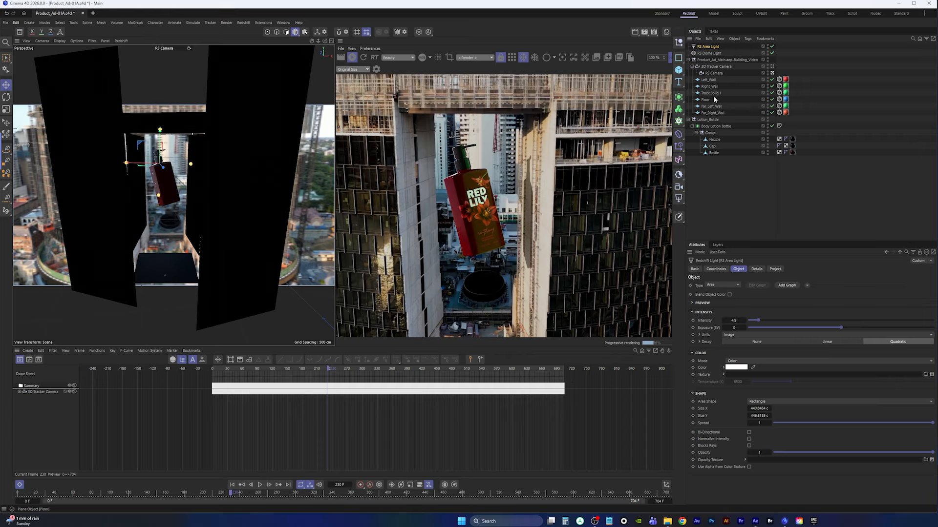
# Delete the coloured material tags from all the matte wall and floor objects
pyautogui.moveTo(806, 79); pyautogui.dragTo(784, 126)
pyautogui.press('Delete')
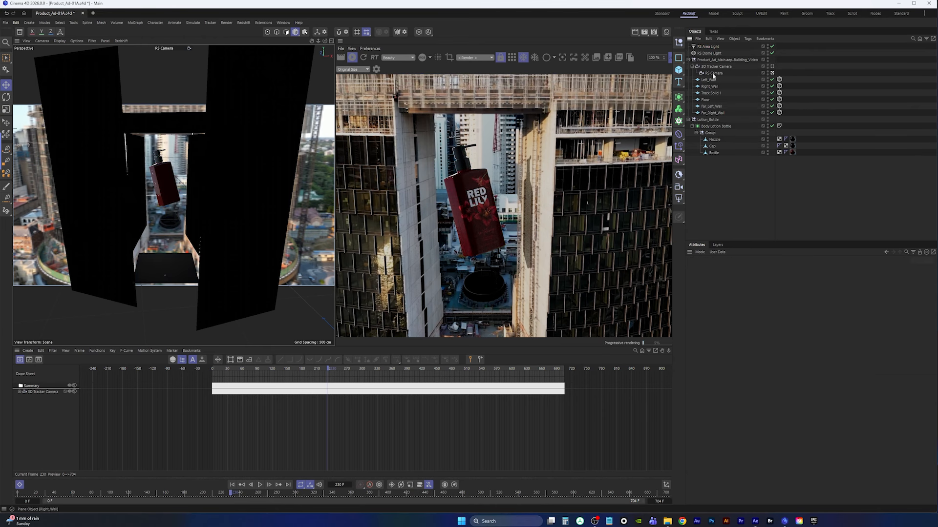
# Create a new material named walls with a light grey base colour
pyautogui.click(666, 32)
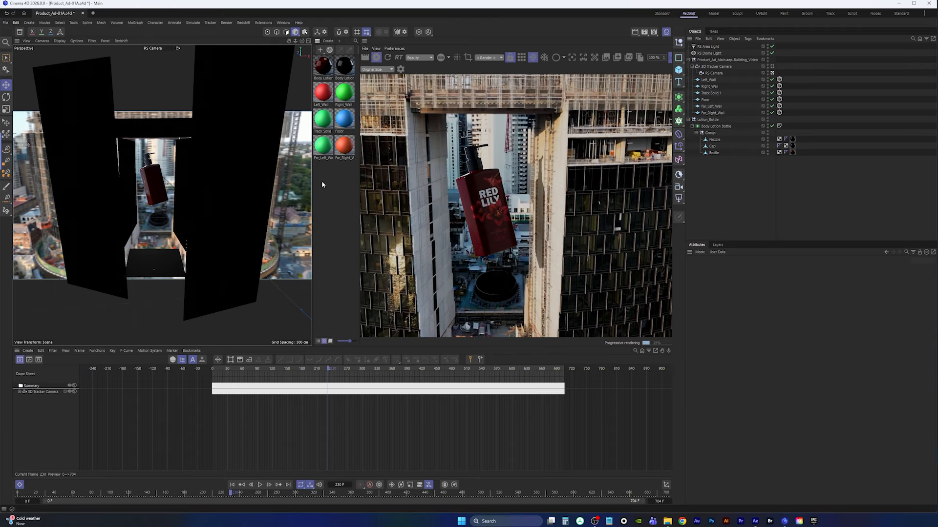
pyautogui.doubleClick(321, 182)
pyautogui.doubleClick(321, 78)
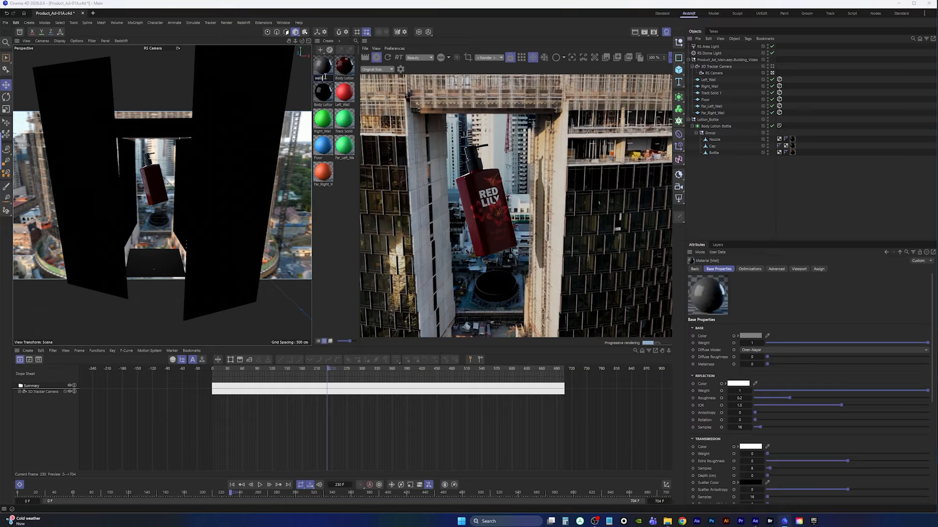
pyautogui.press('Return')
pyautogui.click(751, 336)
pyautogui.moveTo(690, 382); pyautogui.dragTo(685, 381)
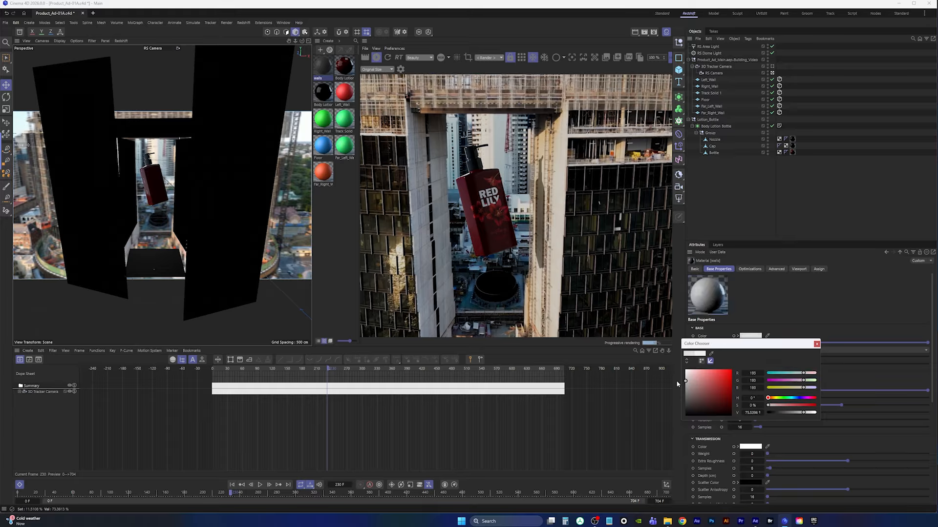
pyautogui.click(817, 344)
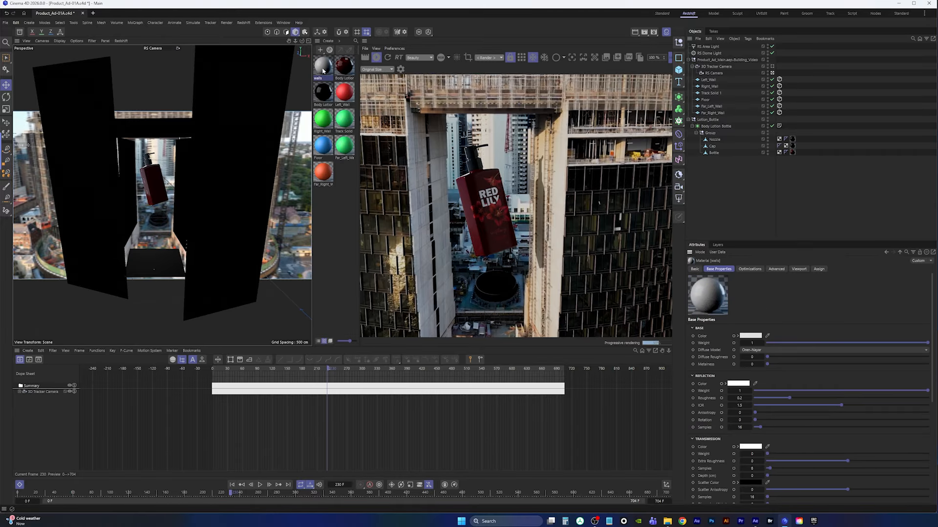
# Apply the walls material to all the wall and floor objects and save the project
pyautogui.moveTo(636, 73); pyautogui.dragTo(712, 81)
pyautogui.keyDown('ctrl'); pyautogui.moveTo(786, 80); pyautogui.dragTo(788, 113); pyautogui.keyUp('ctrl')
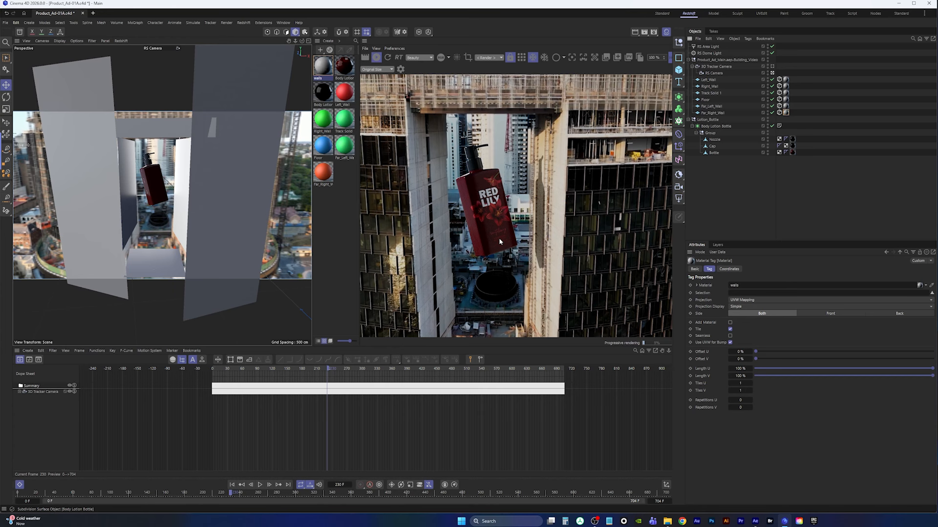
pyautogui.hotkey('ctrl', 's')
# Switch the interface to the Standard layout
pyautogui.click(6, 22)
pyautogui.click(14, 106)
pyautogui.click(661, 13)
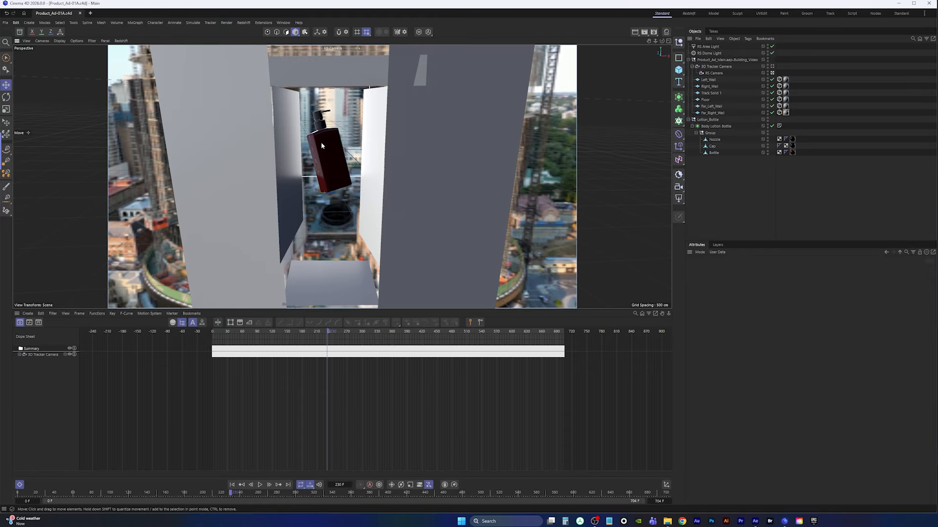
# Select the Lotion_Bottle null and record a position keyframe for it at frame 230
pyautogui.click(708, 120)
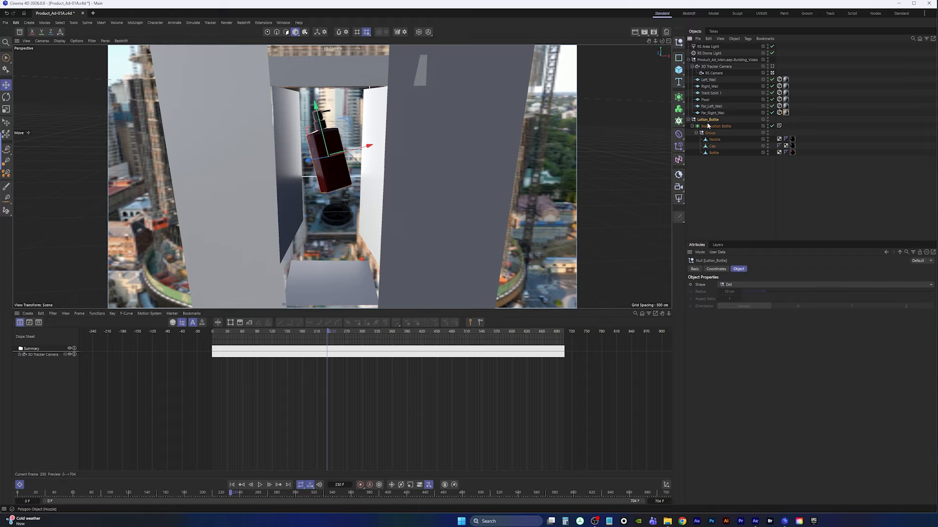
pyautogui.click(714, 270)
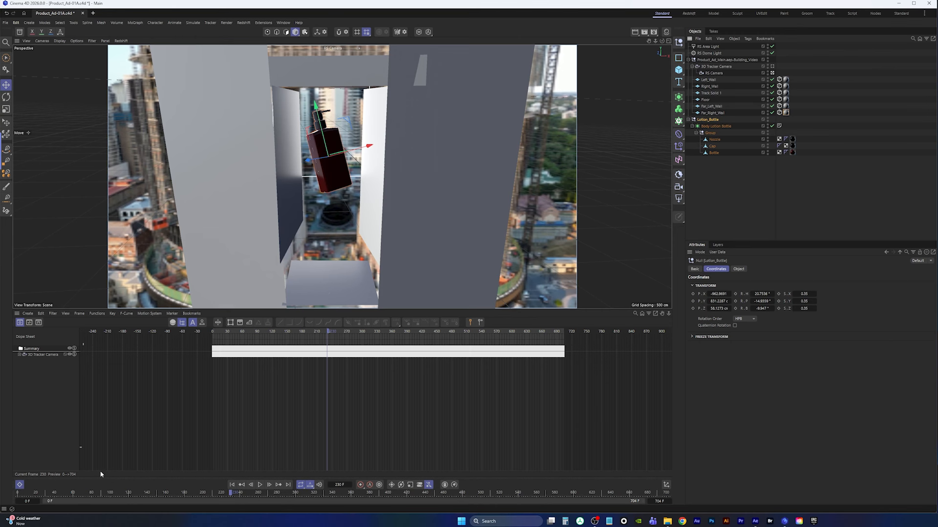
pyautogui.click(360, 486)
# At frame 128, move the bottle back along its Z axis in the Right view and record a keyframe
pyautogui.moveTo(329, 333); pyautogui.dragTo(276, 334)
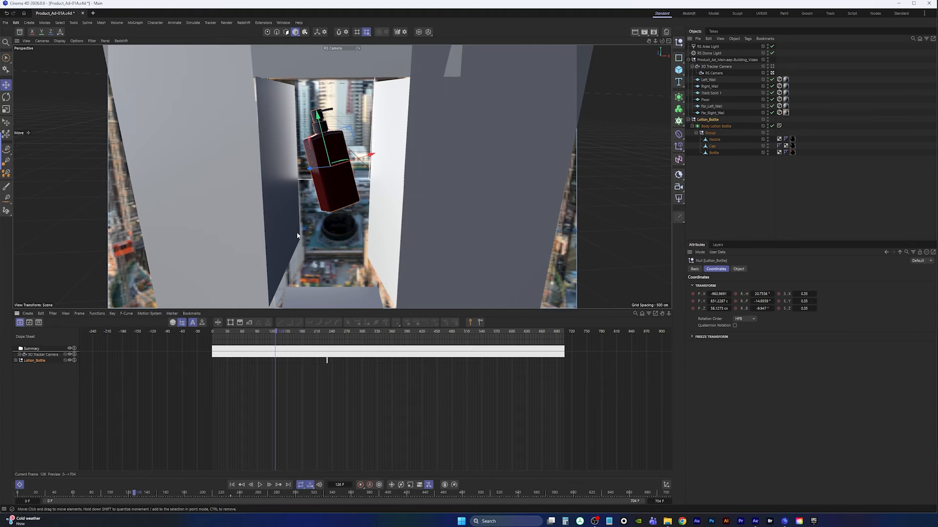
pyautogui.middleClick(400, 180)
pyautogui.middleClick(227, 240)
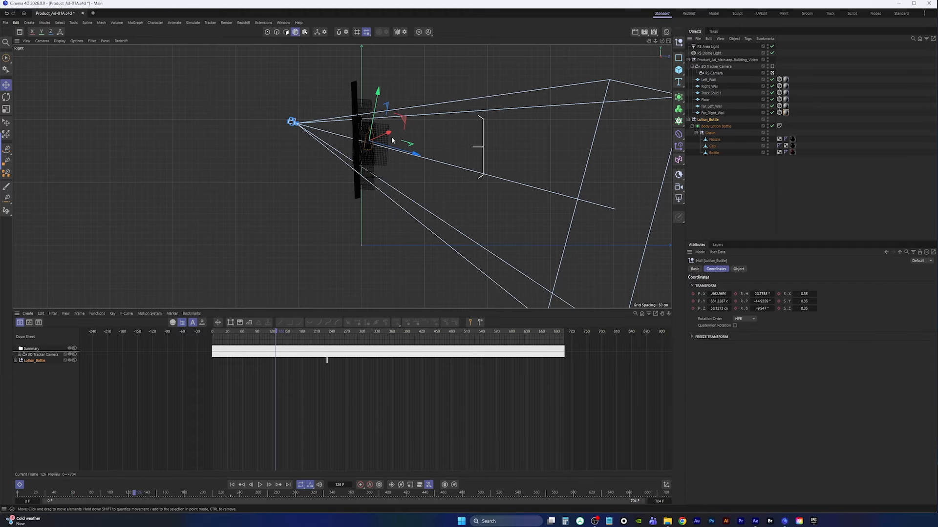
pyautogui.scroll(-7, 392, 141)
pyautogui.keyDown('alt'); pyautogui.moveTo(392, 140); pyautogui.dragTo(362, 210, button='middle'); pyautogui.keyUp('alt')
pyautogui.scroll(7, 362, 211)
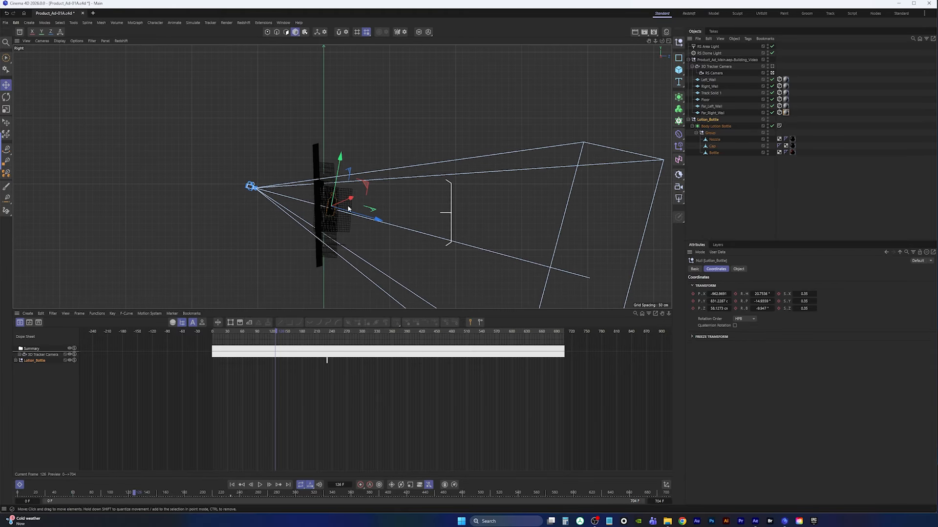
pyautogui.moveTo(376, 216); pyautogui.dragTo(413, 231)
pyautogui.hotkey('ctrl', 'z')
pyautogui.press('w')
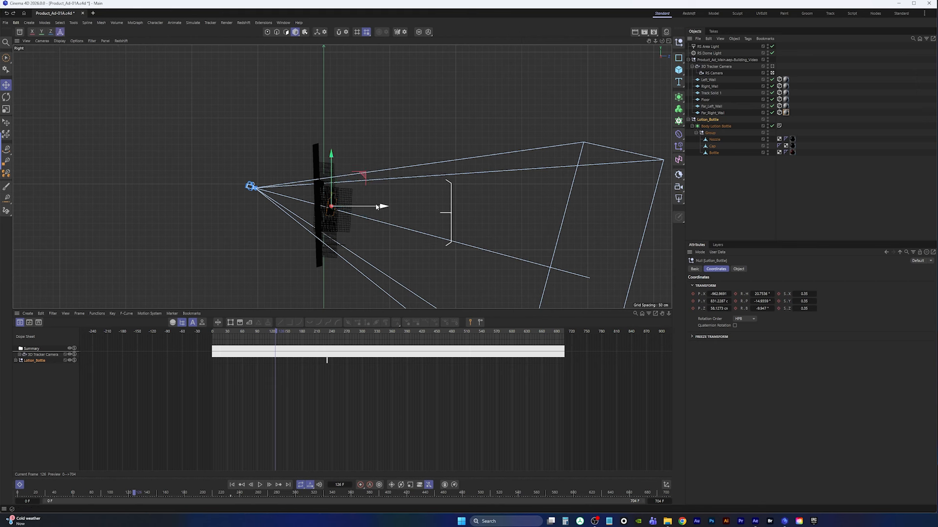
pyautogui.moveTo(383, 207); pyautogui.dragTo(419, 210)
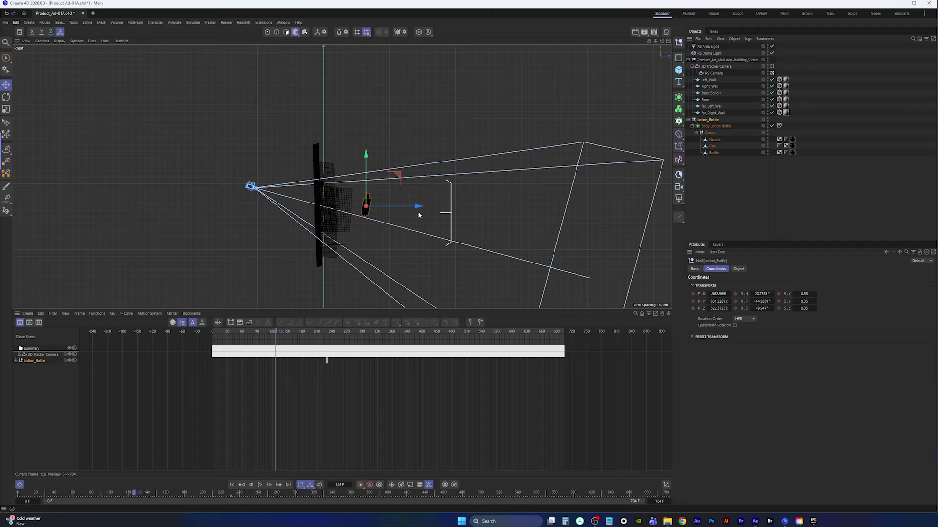
pyautogui.click(360, 486)
# At frame 0, move the bottle upward and record a keyframe
pyautogui.click(232, 484)
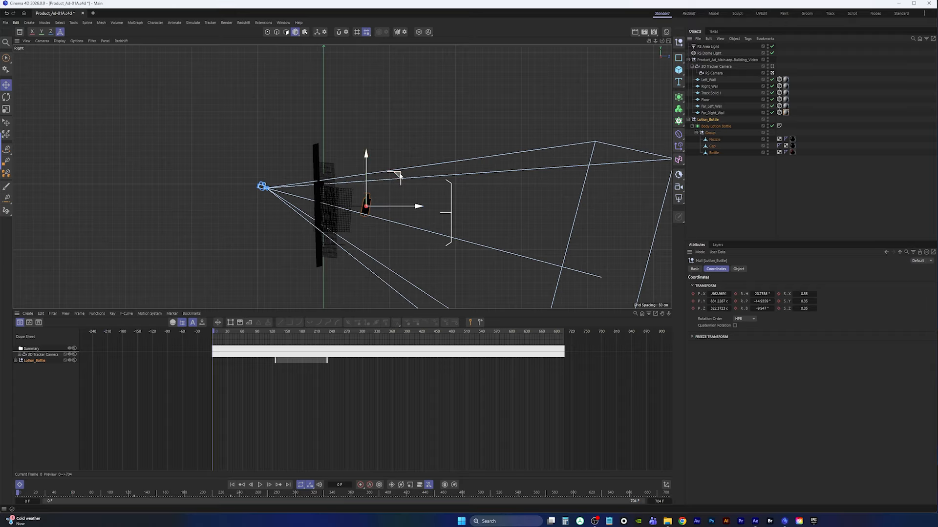
pyautogui.moveTo(400, 177); pyautogui.dragTo(418, 144)
pyautogui.click(360, 486)
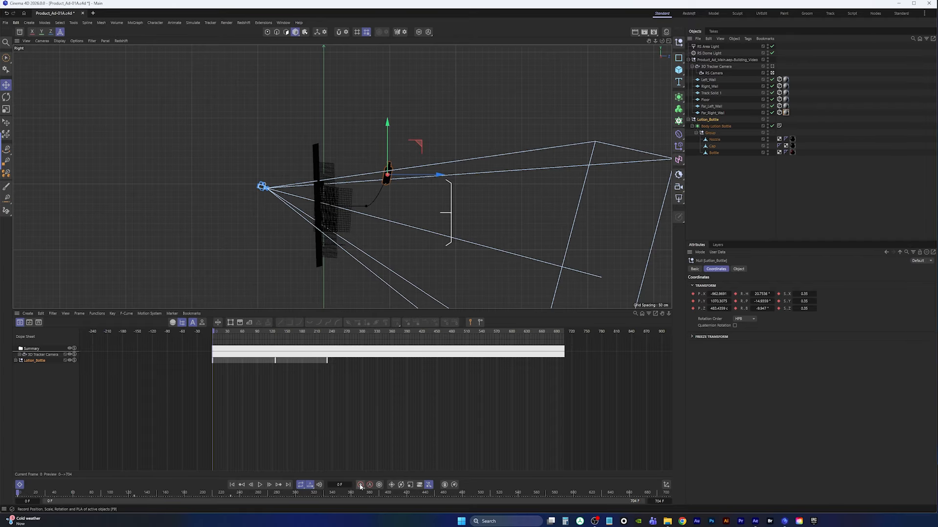
# Play back the bottle's fly-in animation through the RS Camera
pyautogui.scroll(4, 377, 209)
pyautogui.scroll(2, 389, 196)
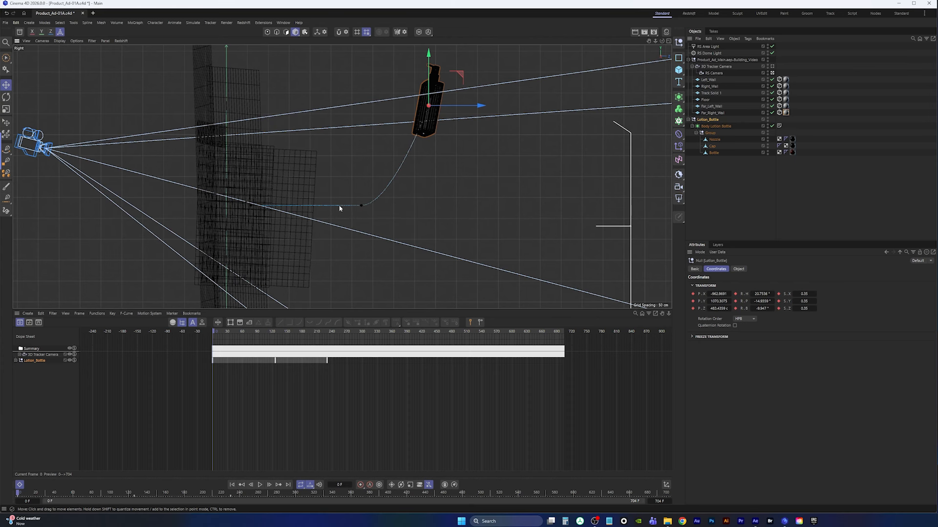
pyautogui.middleClick(434, 215)
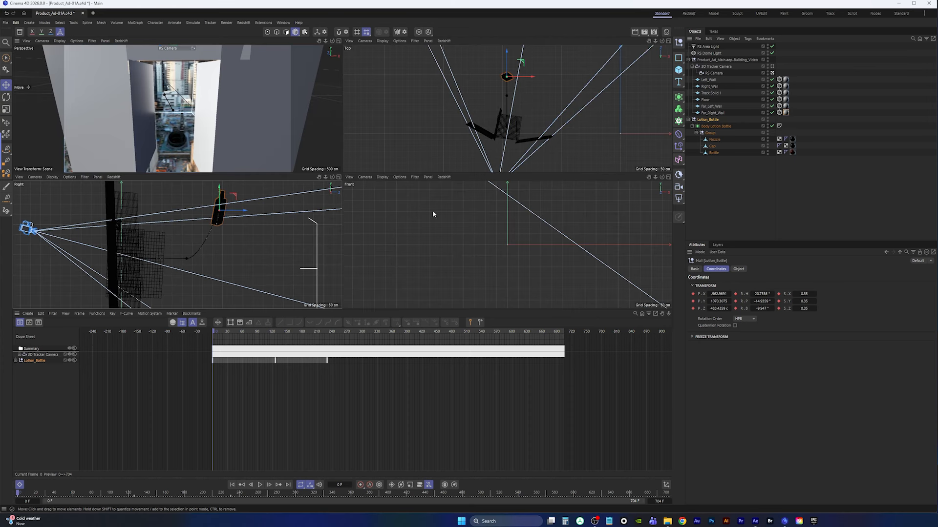
pyautogui.middleClick(215, 126)
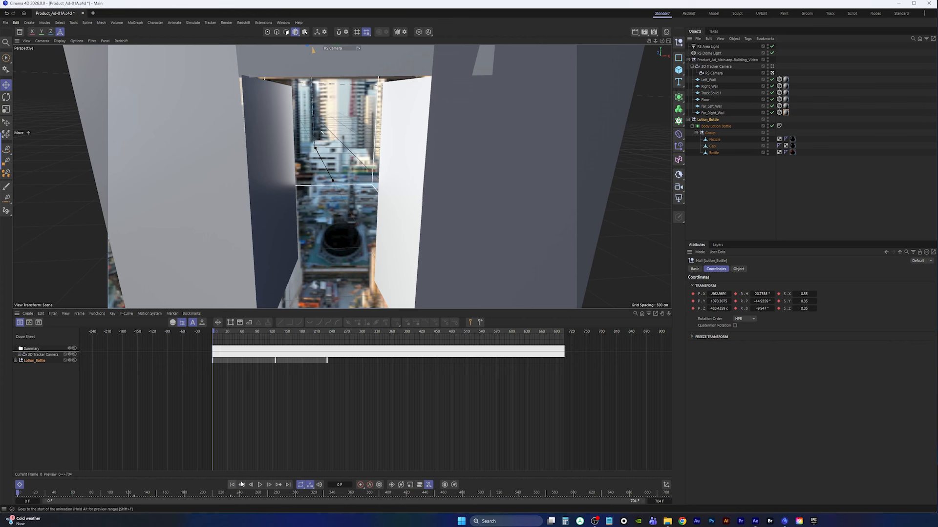
pyautogui.click(260, 485)
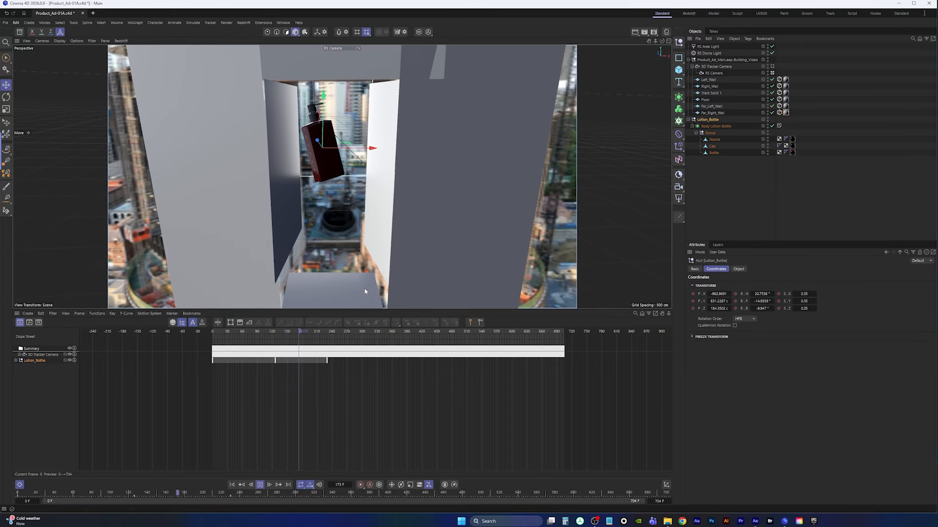
pyautogui.click(260, 484)
pyautogui.click(232, 485)
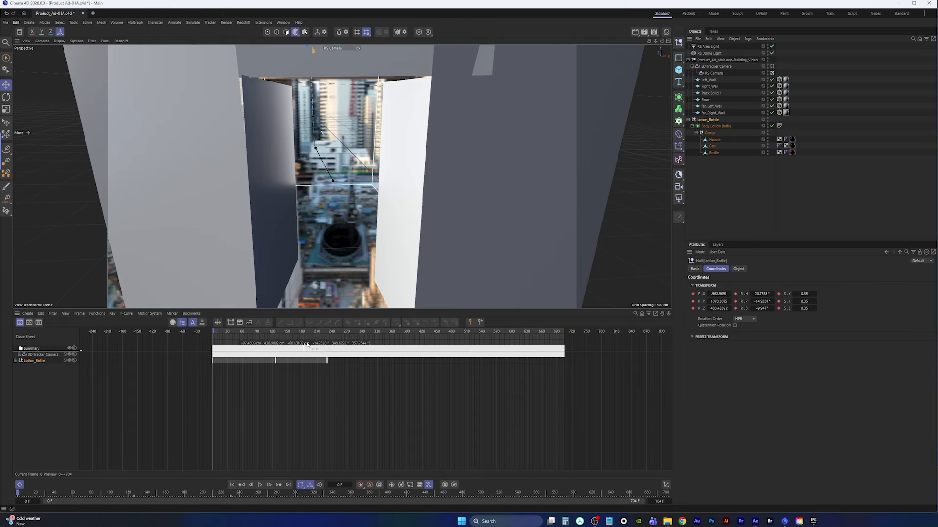
# Inspect the animated bottle from the Default Camera while playing back the animation
pyautogui.click(334, 48)
pyautogui.click(356, 55)
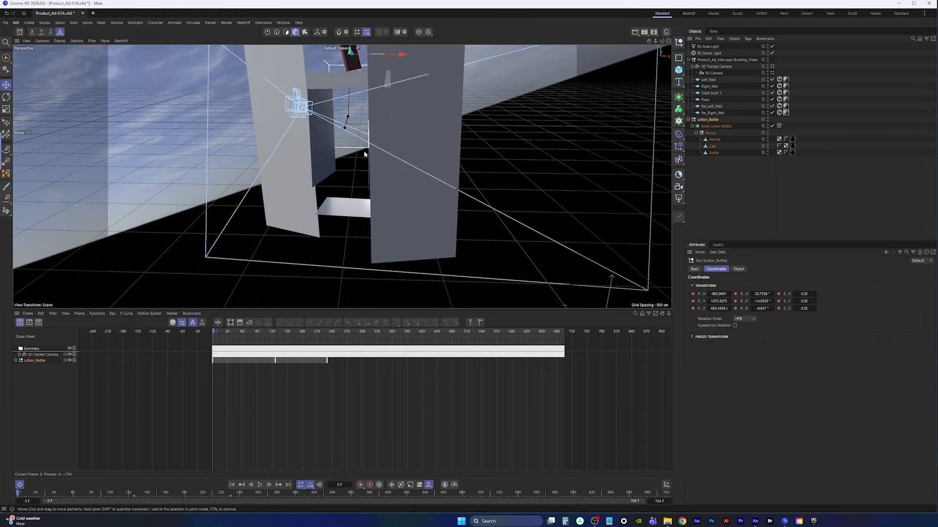
pyautogui.keyDown('alt'); pyautogui.moveTo(364, 154); pyautogui.dragTo(320, 186); pyautogui.keyUp('alt')
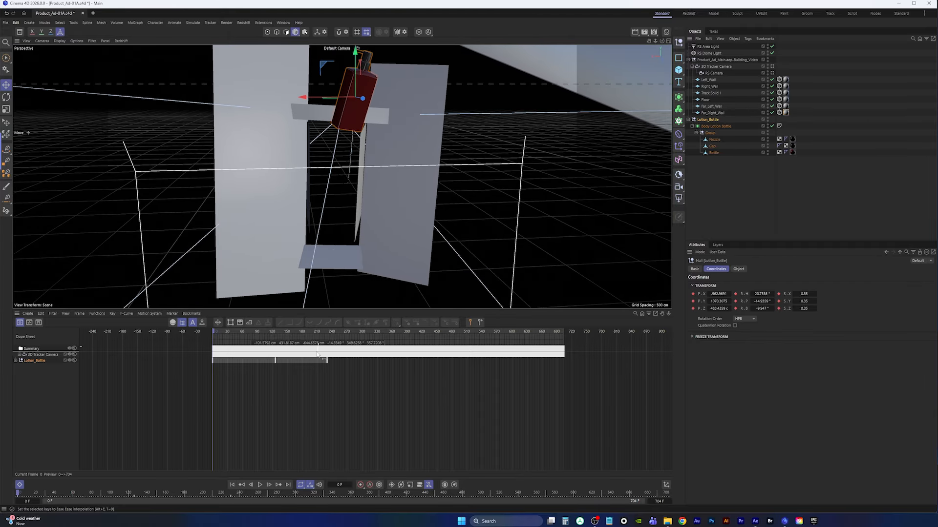
pyautogui.click(260, 485)
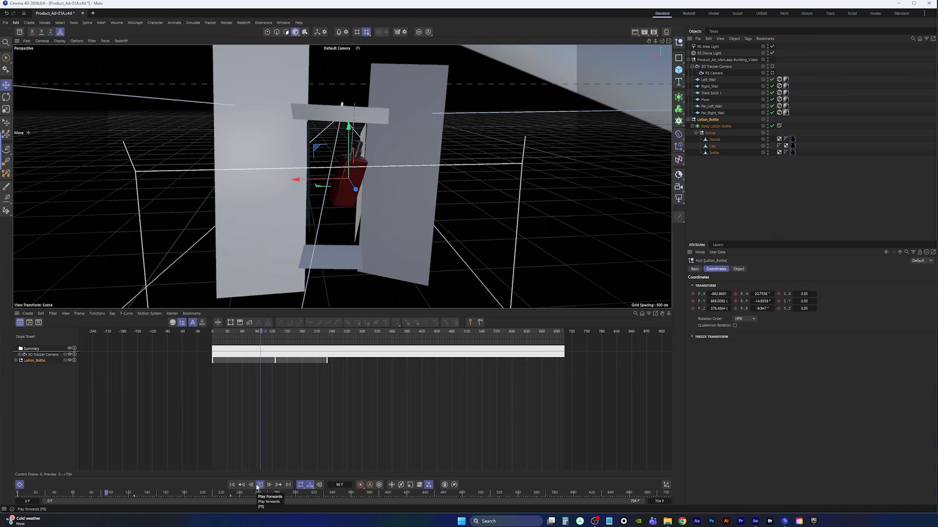
pyautogui.click(258, 487)
pyautogui.keyDown('alt'); pyautogui.moveTo(348, 181); pyautogui.dragTo(328, 194); pyautogui.keyUp('alt')
pyautogui.scroll(4, 355, 181)
pyautogui.scroll(3, 354, 202)
pyautogui.click(259, 485)
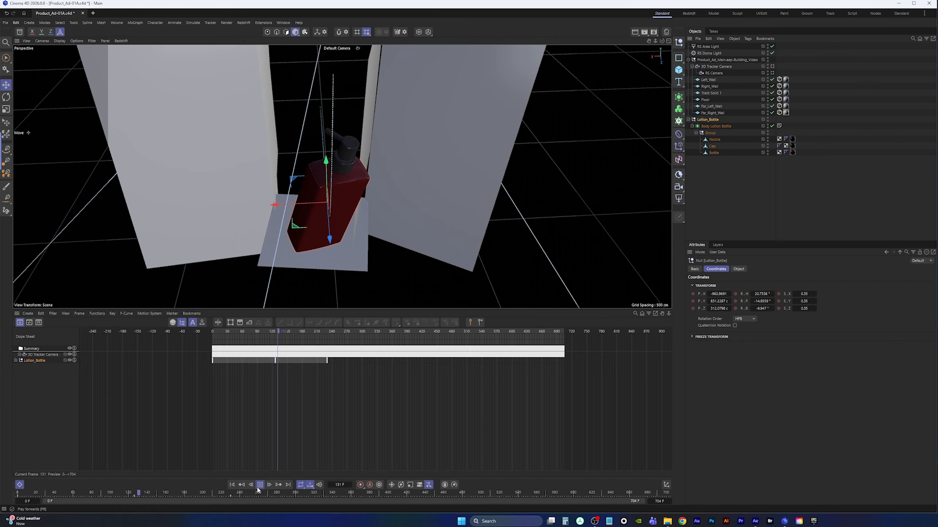
pyautogui.click(259, 485)
pyautogui.keyDown('alt'); pyautogui.moveTo(336, 146); pyautogui.dragTo(323, 161); pyautogui.keyUp('alt')
# Switch the viewport back to the RS Camera and preview the animation
pyautogui.click(337, 47)
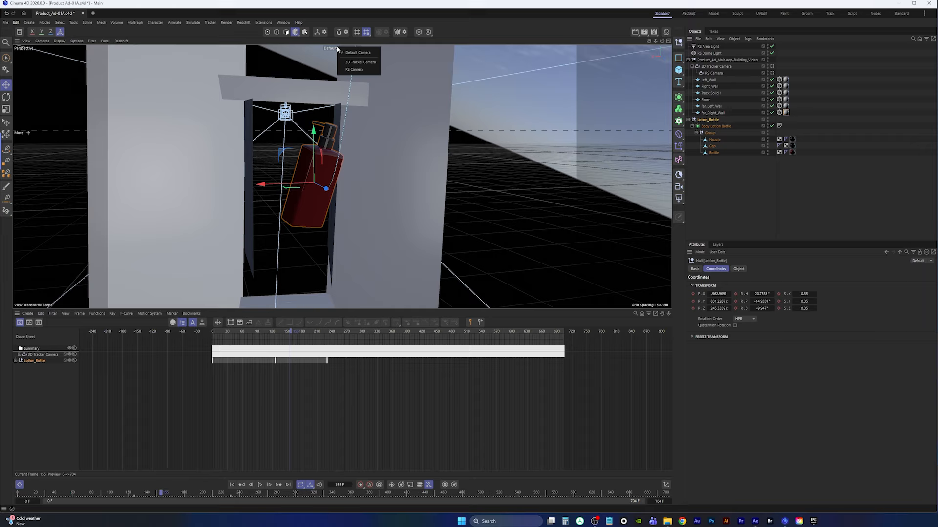
pyautogui.click(352, 70)
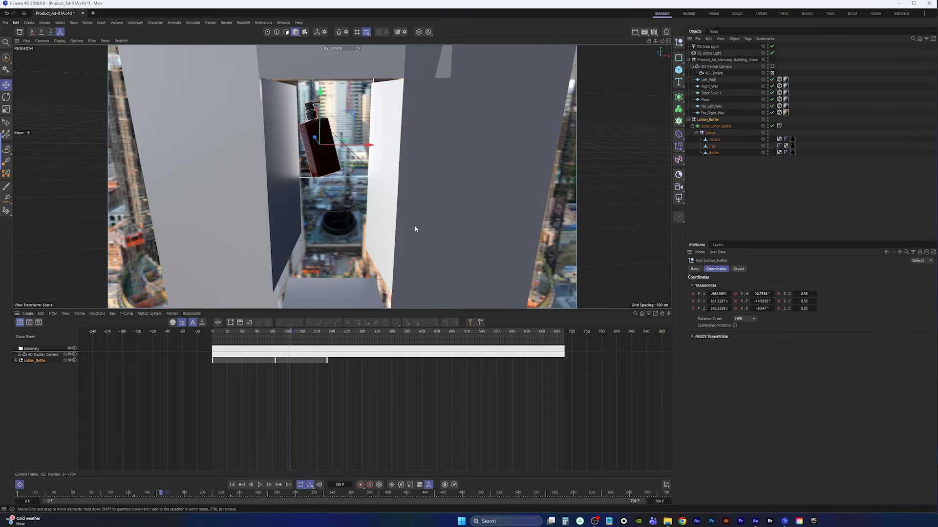
pyautogui.click(260, 485)
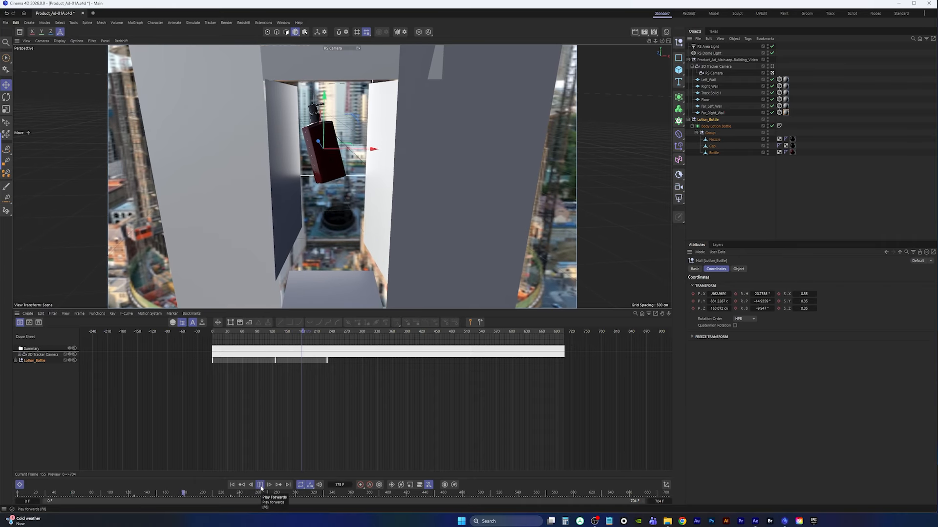
pyautogui.click(260, 485)
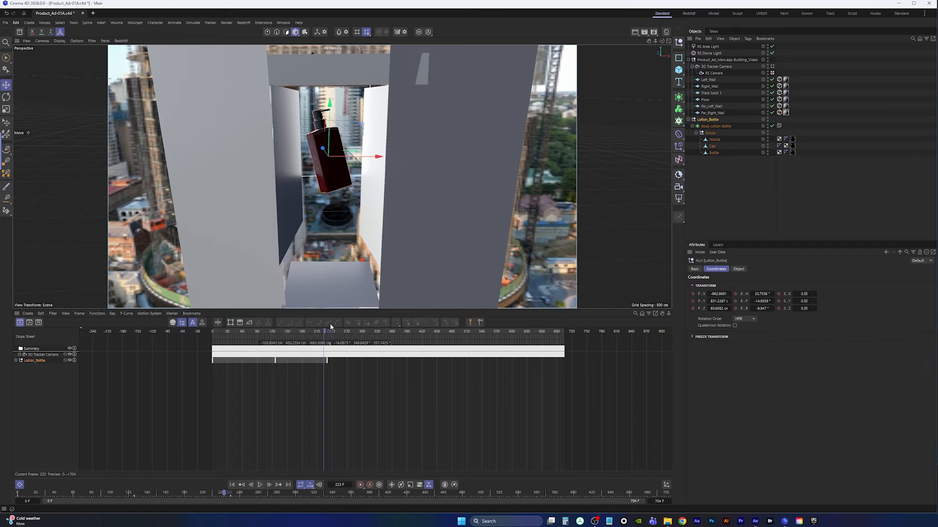
# At frame 128, nudge the bottle slightly along its X axis
pyautogui.moveTo(330, 332); pyautogui.dragTo(282, 335)
pyautogui.moveTo(277, 335); pyautogui.dragTo(284, 343)
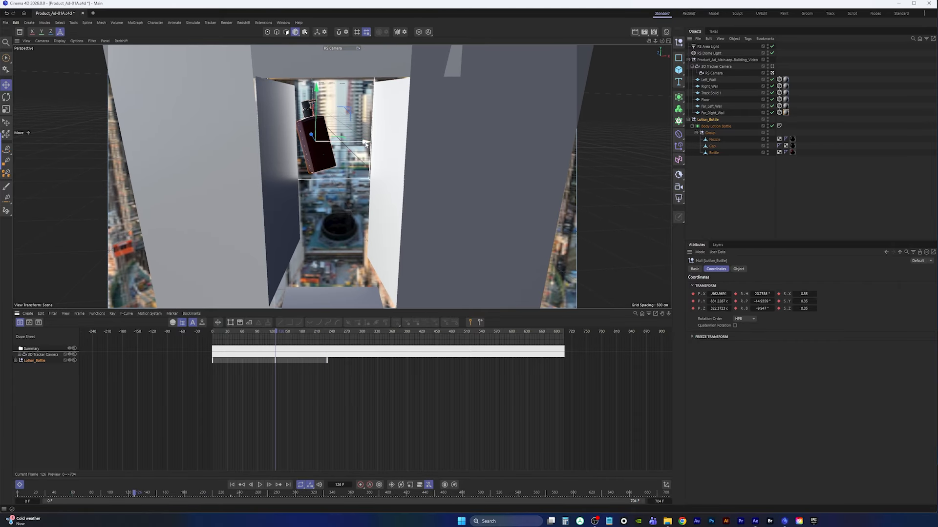
pyautogui.moveTo(364, 144); pyautogui.dragTo(378, 146)
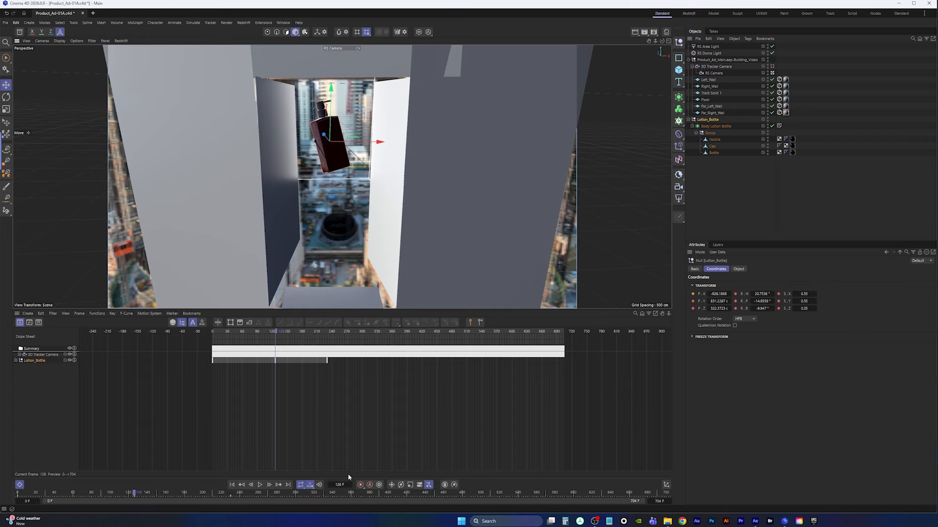
pyautogui.press('F5')
pyautogui.press('F1')
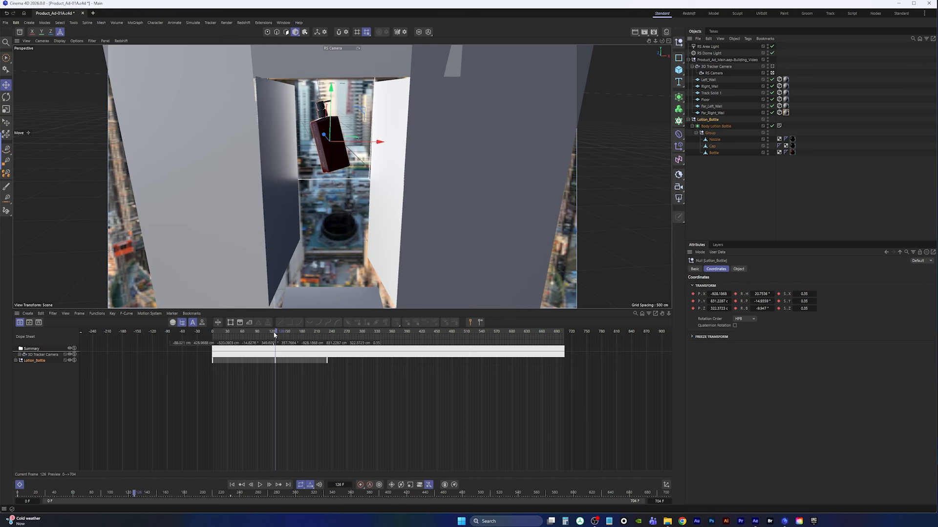
# Return to frame 0 and play the animation
pyautogui.moveTo(273, 338); pyautogui.dragTo(213, 337)
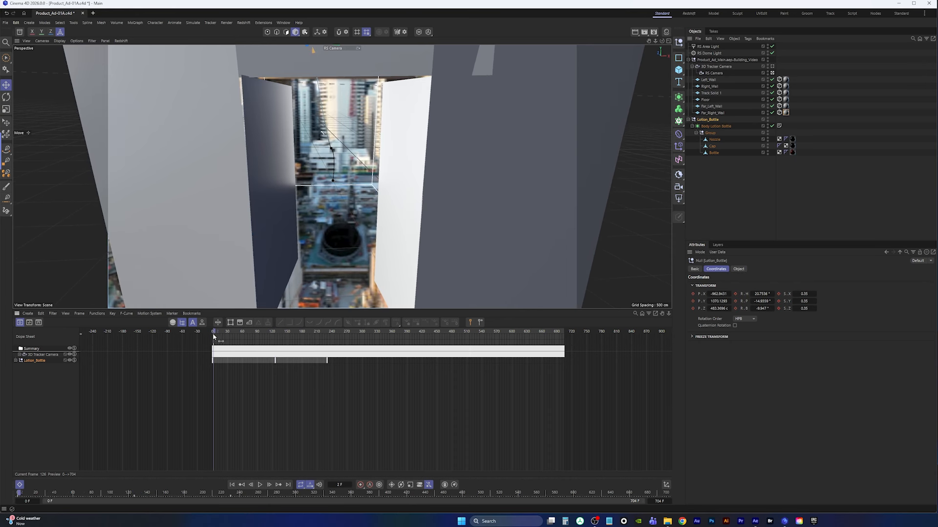
pyautogui.click(259, 485)
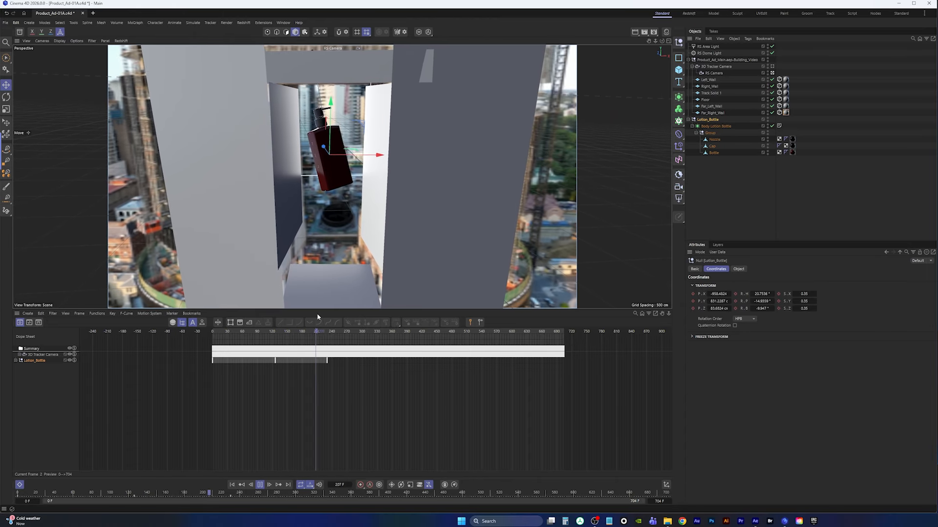
pyautogui.click(260, 485)
# Select the bottle's keyframes in the dope sheet, compress their timing slightly, and preview the result
pyautogui.moveTo(252, 379); pyautogui.dragTo(343, 366)
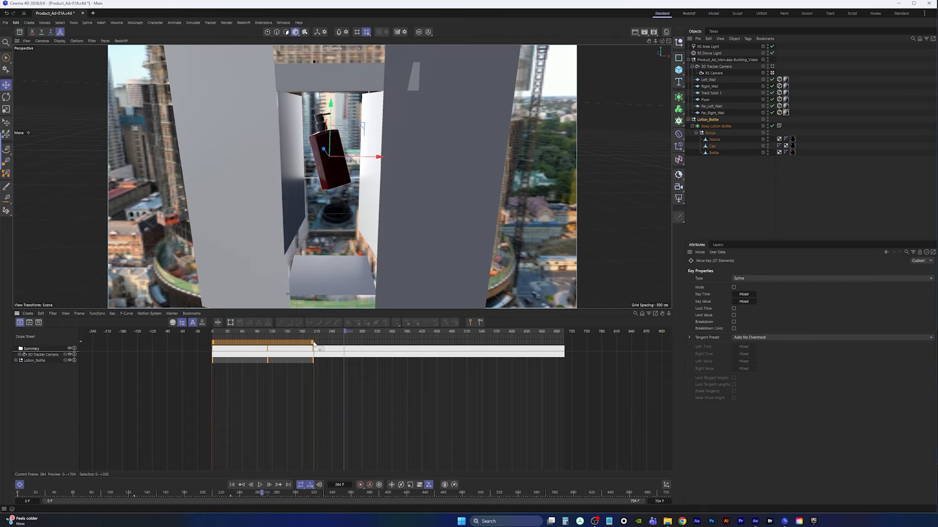
pyautogui.click(232, 485)
pyautogui.click(260, 485)
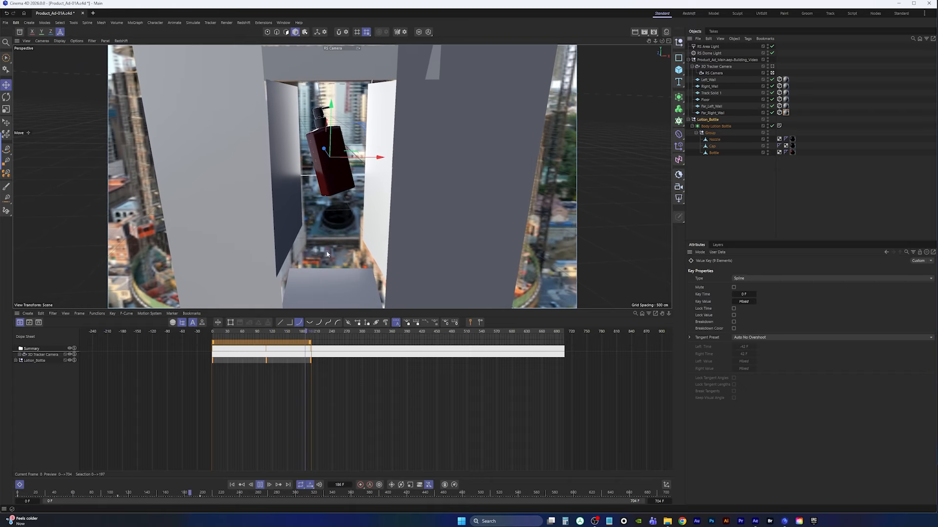
pyautogui.click(259, 485)
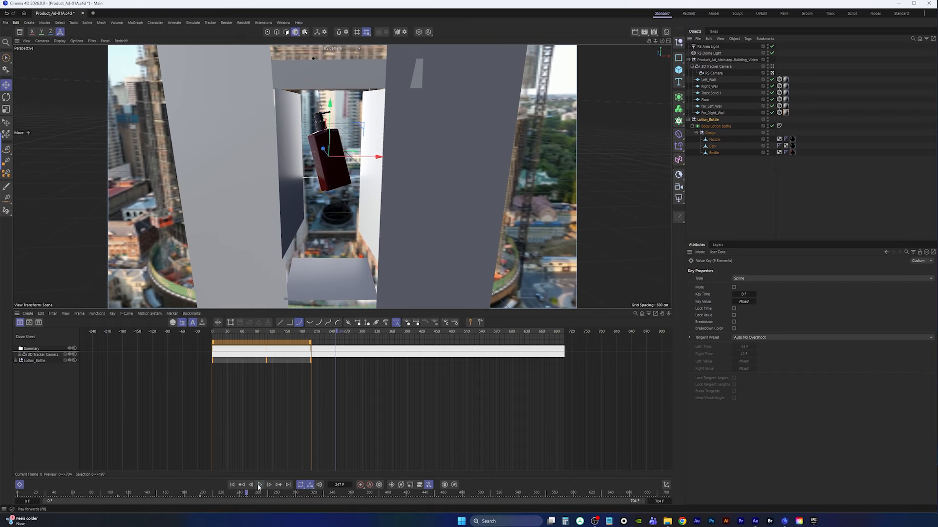
pyautogui.click(232, 485)
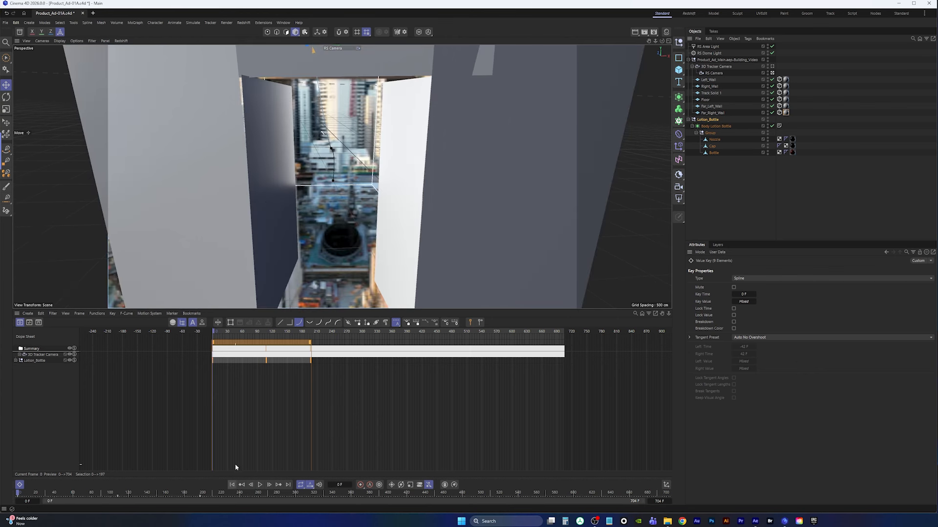
# In the side view, select the bottle's null and adjust its heading, pitch and bank rotation
pyautogui.middleClick(329, 151)
pyautogui.middleClick(236, 238)
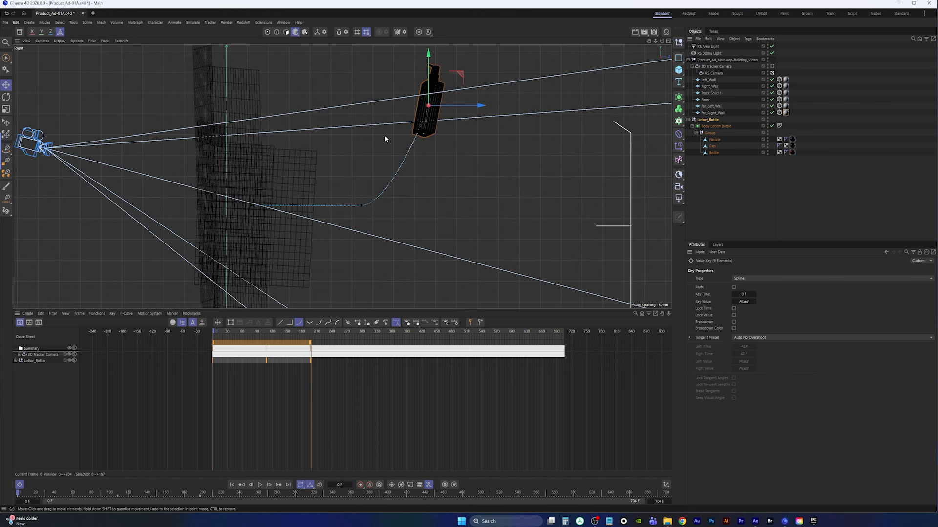
pyautogui.moveTo(385, 139); pyautogui.dragTo(383, 194, button='middle')
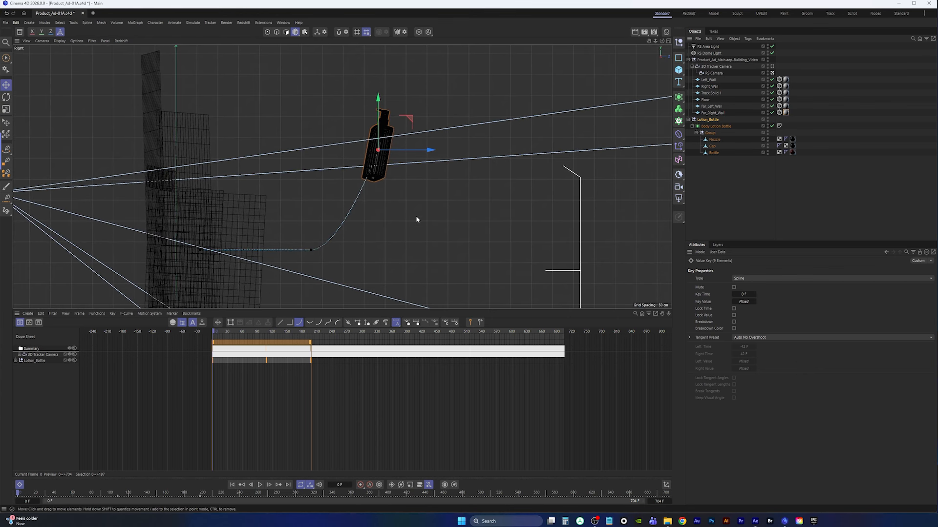
pyautogui.click(706, 119)
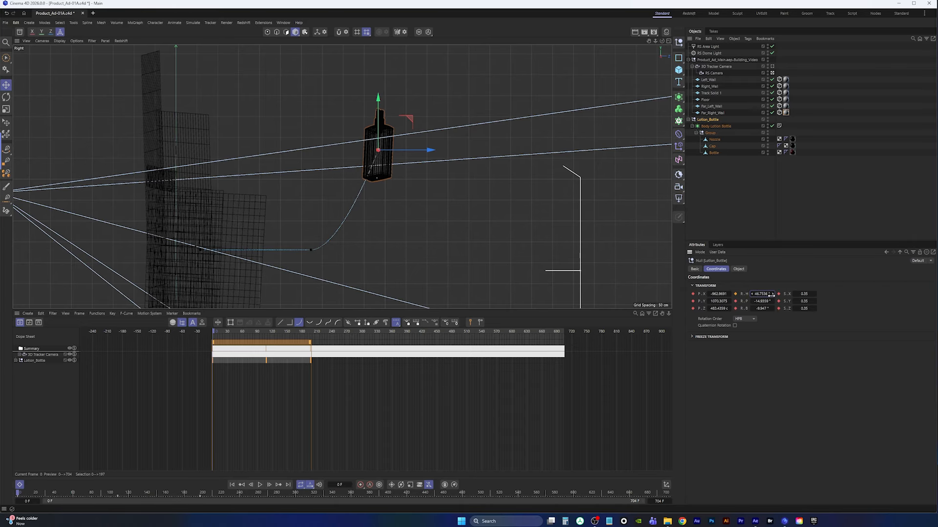
pyautogui.moveTo(770, 294); pyautogui.dragTo(815, 302)
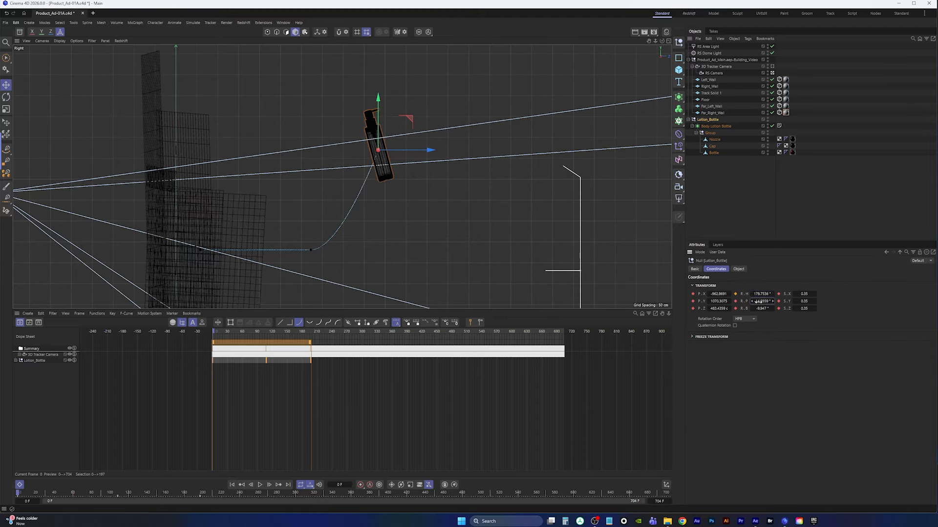
pyautogui.moveTo(756, 301); pyautogui.dragTo(823, 309)
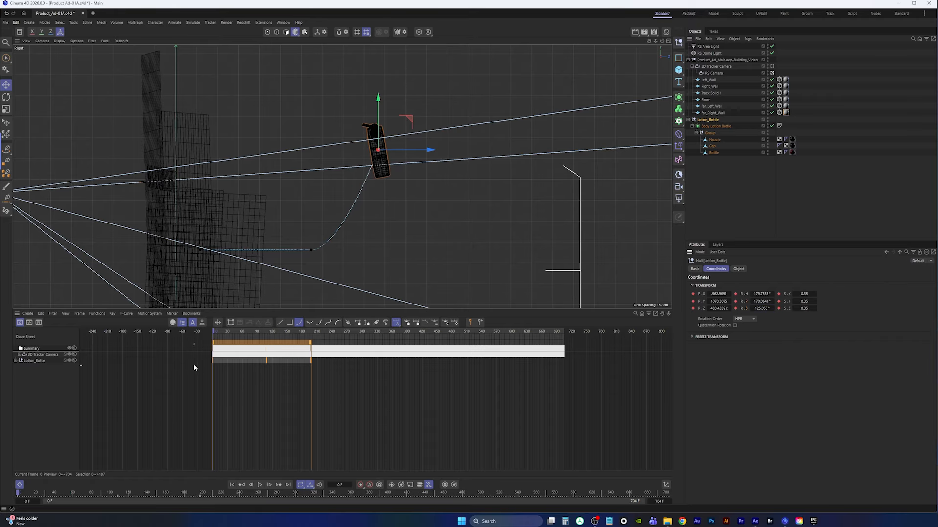
# Return to the camera view and play through the animation
pyautogui.middleClick(251, 87)
pyautogui.middleClick(251, 87)
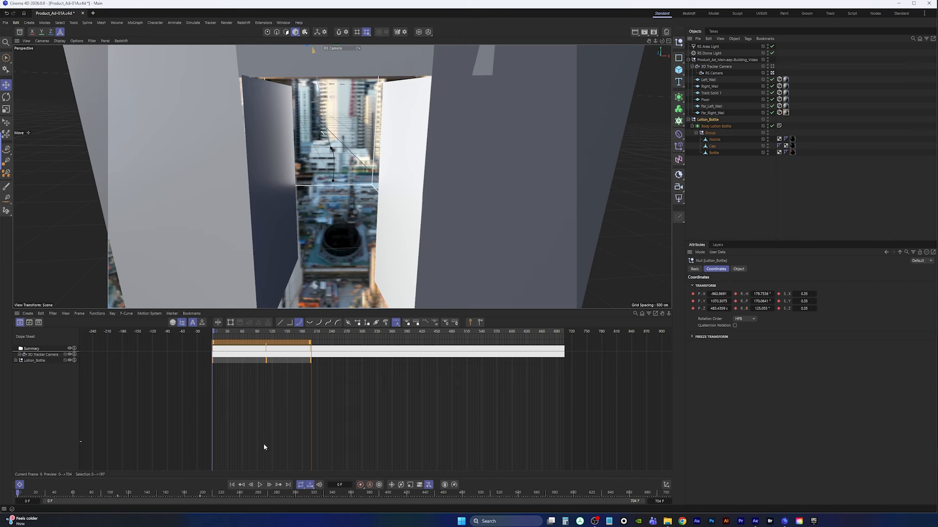
pyautogui.click(260, 486)
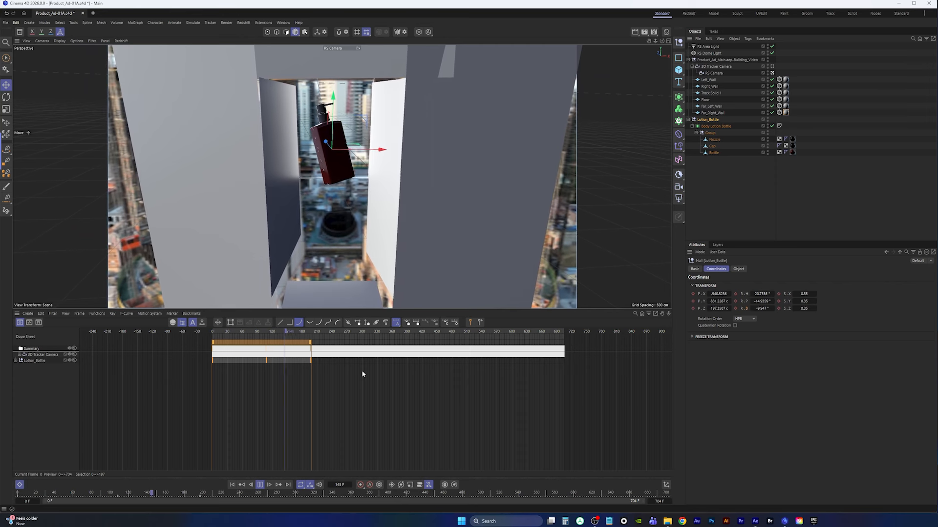
pyautogui.click(261, 485)
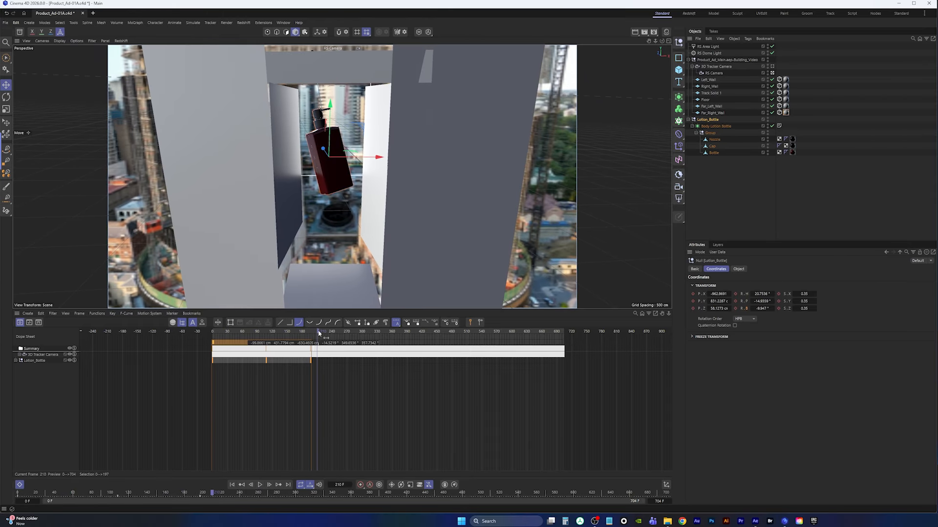
pyautogui.moveTo(319, 334); pyautogui.dragTo(267, 343)
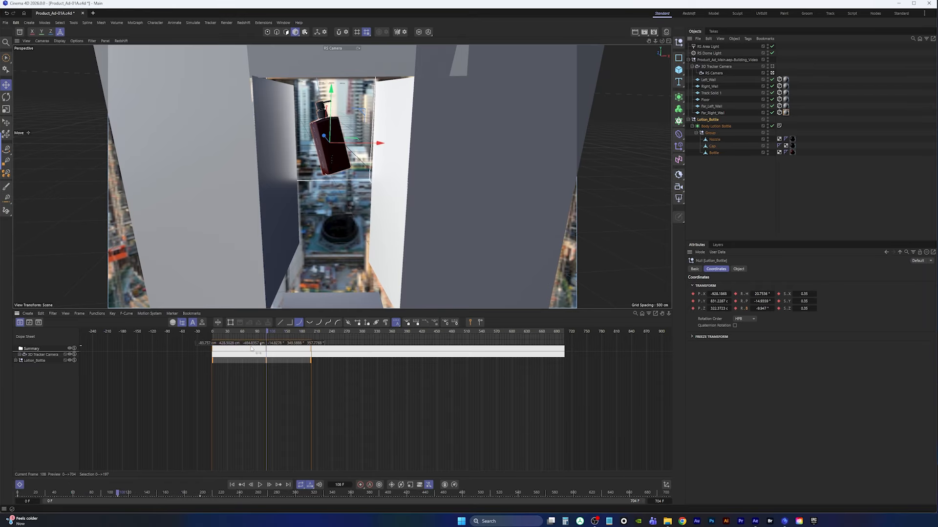
# Expand the bottle's Rotation tracks and move the middle rotation keyframe to frame 132
pyautogui.click(15, 361)
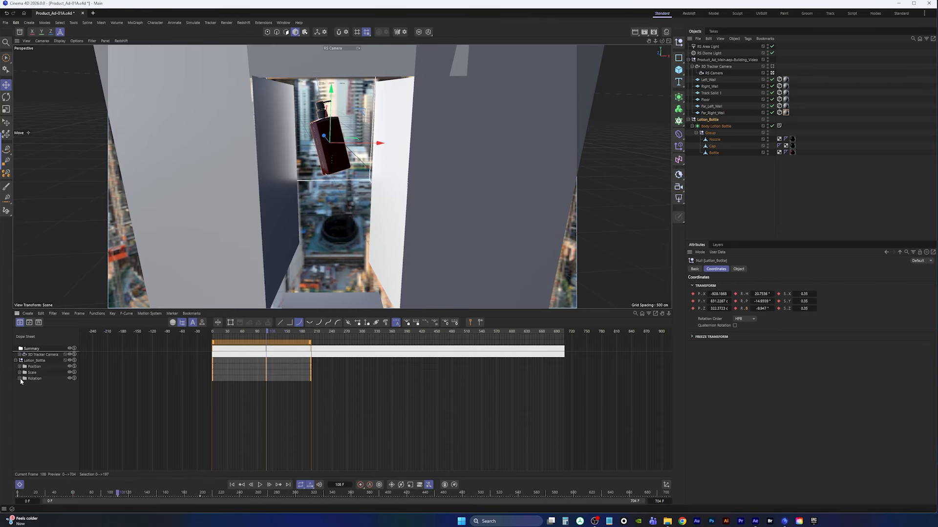
pyautogui.click(20, 379)
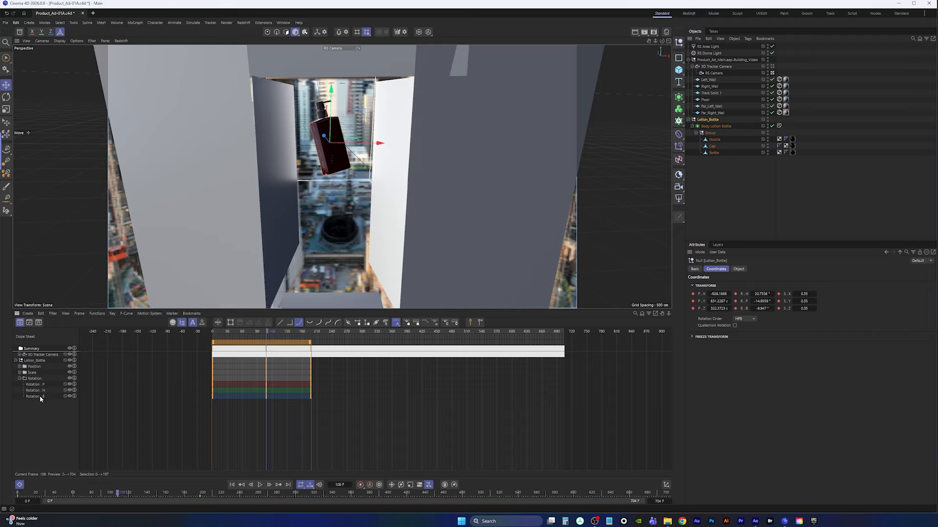
pyautogui.moveTo(269, 333); pyautogui.dragTo(262, 334)
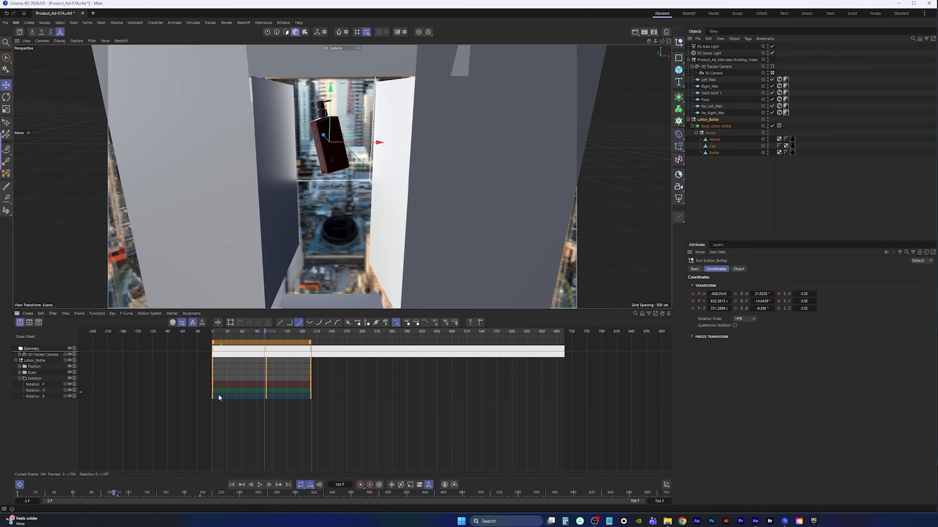
pyautogui.moveTo(265, 402); pyautogui.dragTo(286, 400)
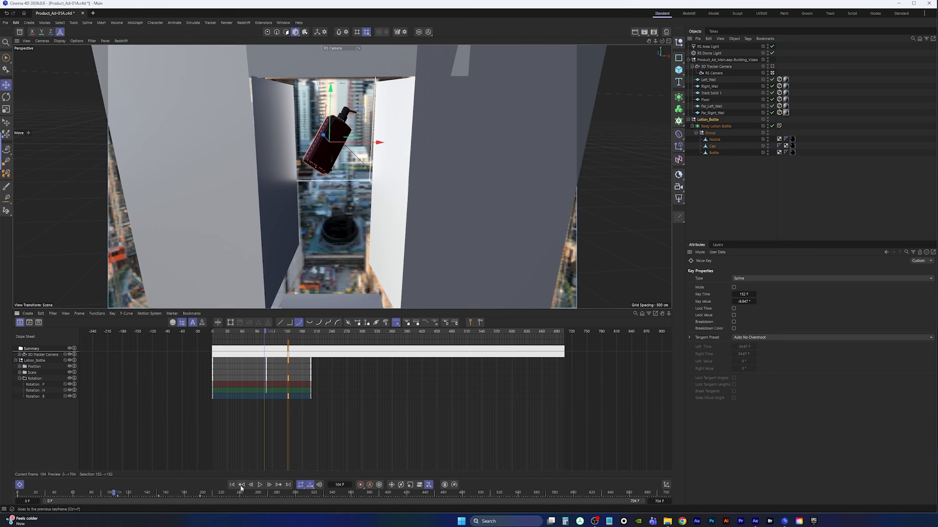
# Play back the animation to check the new rotation timing
pyautogui.press('F8')
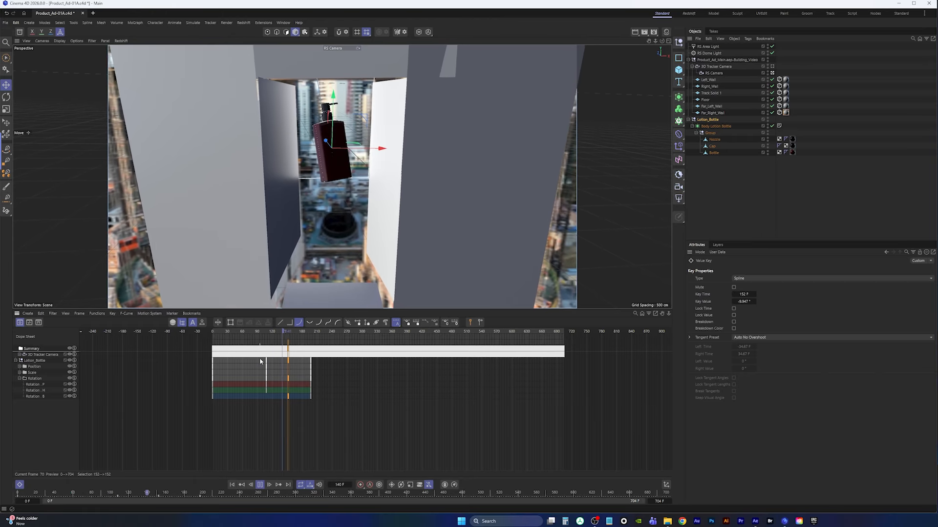
pyautogui.press('F8')
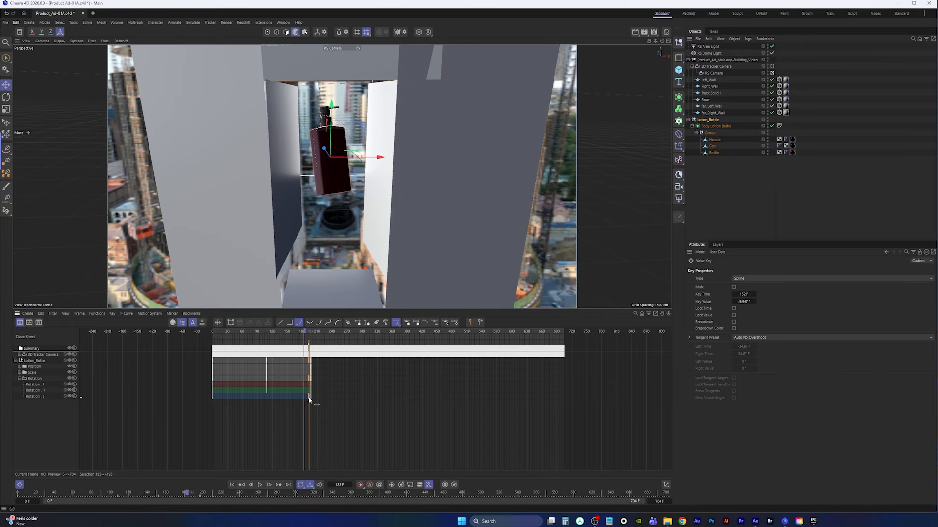
pyautogui.moveTo(308, 333); pyautogui.dragTo(260, 334)
pyautogui.press('F8')
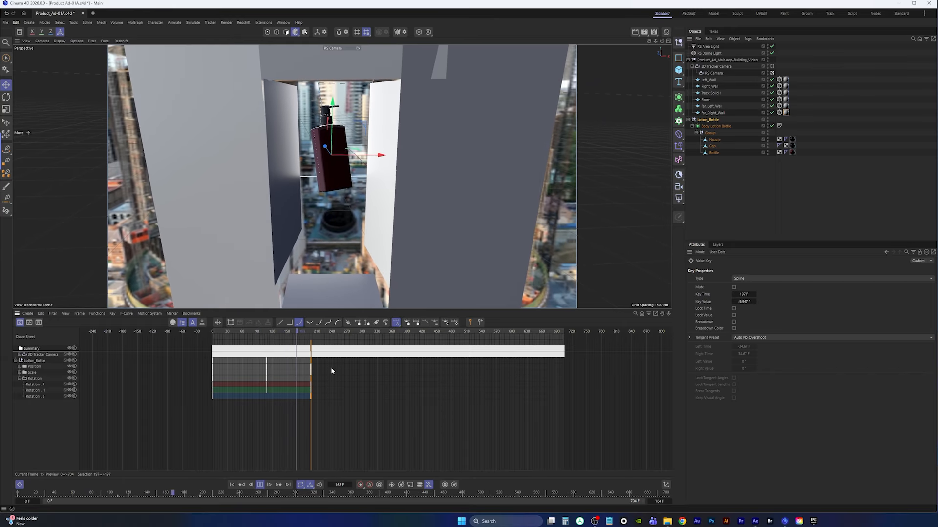
pyautogui.press('F8')
# Inspect the Rotation H and P keyframes and replay the animation from the start
pyautogui.click(38, 391)
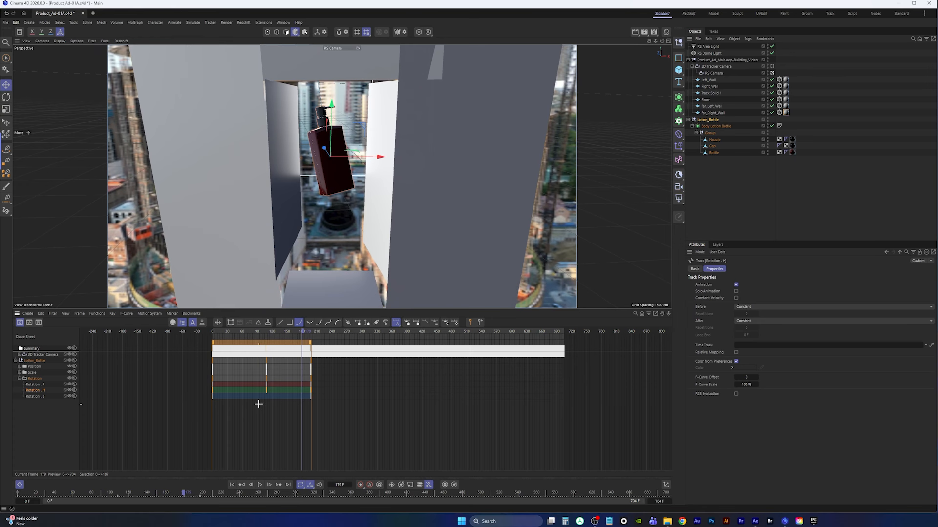
pyautogui.moveTo(273, 388); pyautogui.dragTo(271, 389)
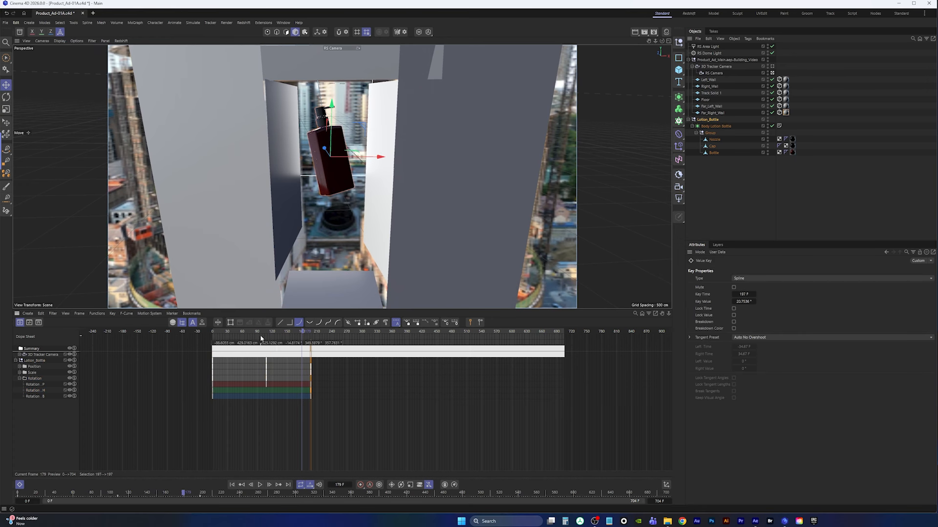
pyautogui.click(245, 332)
pyautogui.press('F8')
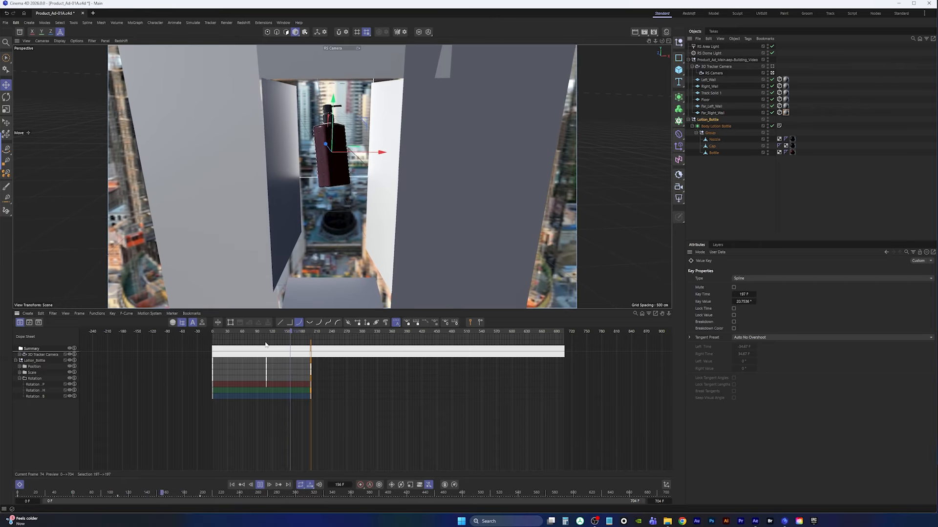
pyautogui.press('F8')
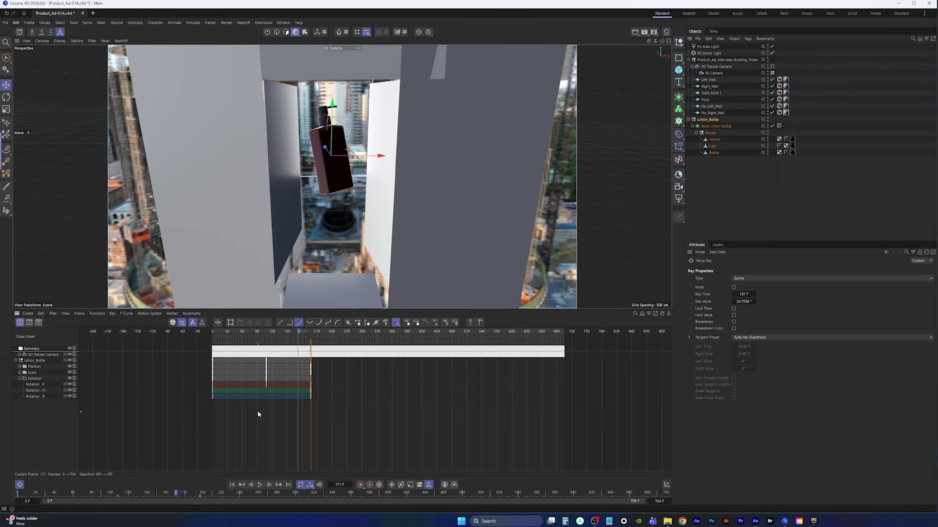
pyautogui.moveTo(271, 384); pyautogui.dragTo(267, 386)
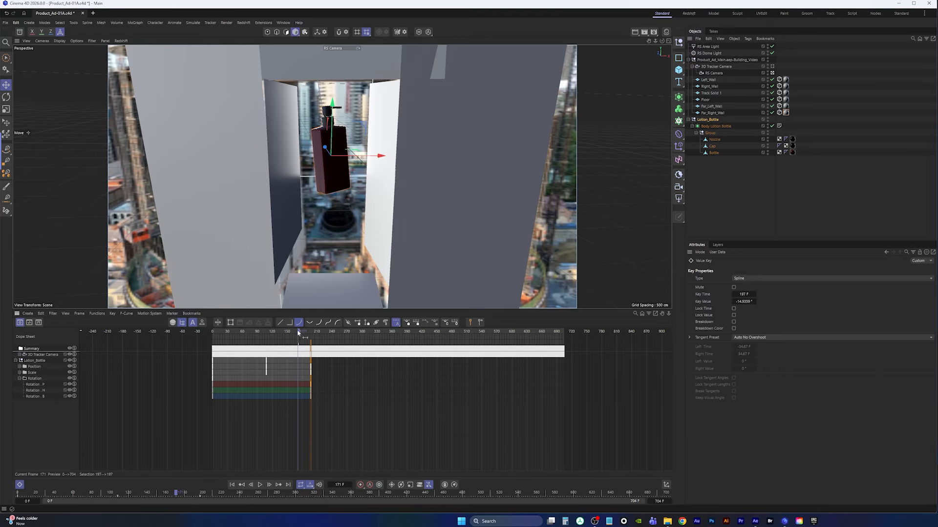
pyautogui.moveTo(298, 332); pyautogui.dragTo(215, 332)
pyautogui.press('F8')
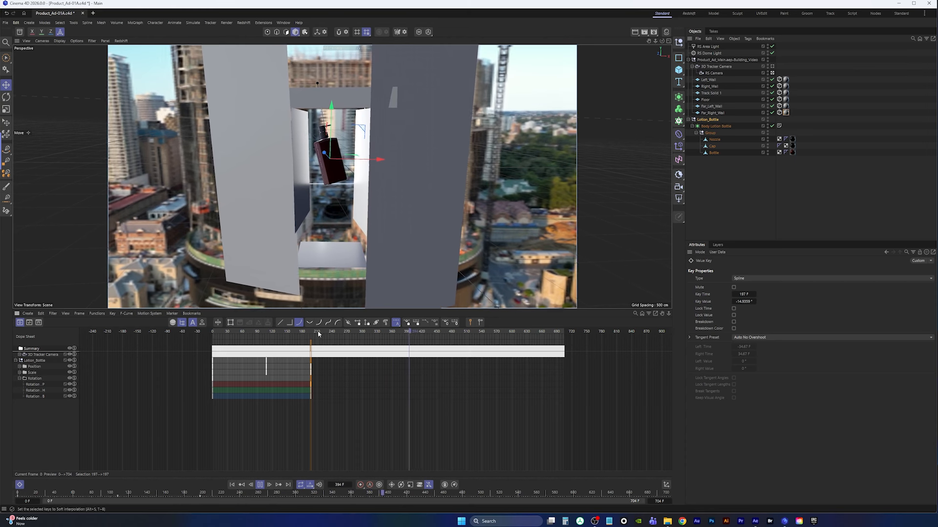
pyautogui.moveTo(318, 334); pyautogui.dragTo(233, 335)
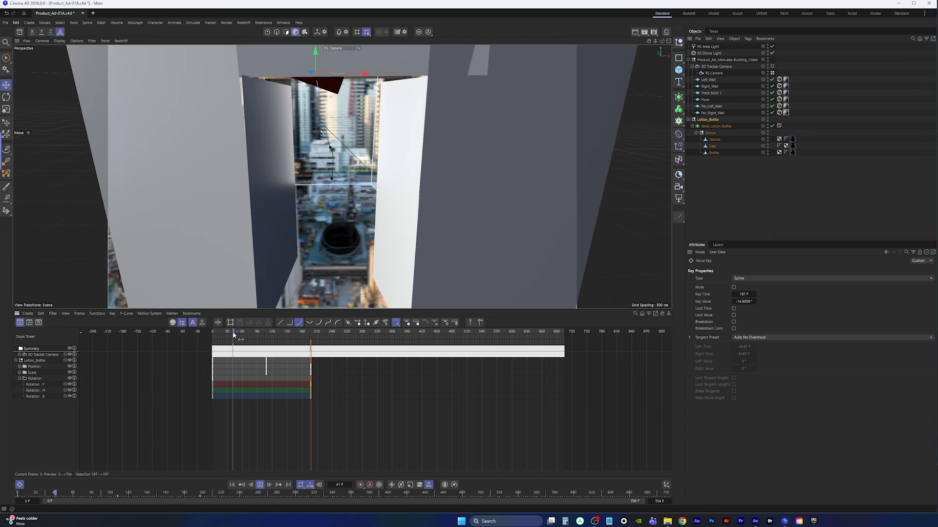
pyautogui.click(232, 485)
pyautogui.click(259, 487)
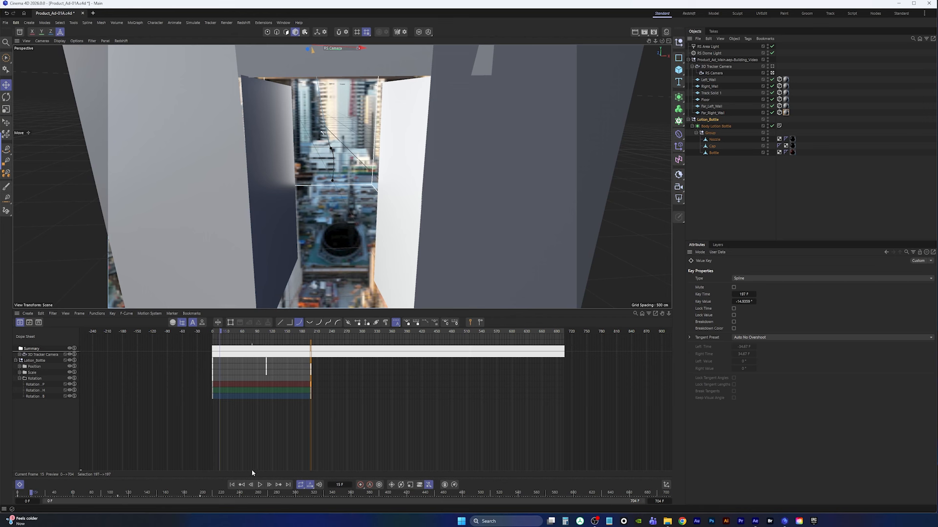
pyautogui.click(232, 485)
pyautogui.click(259, 485)
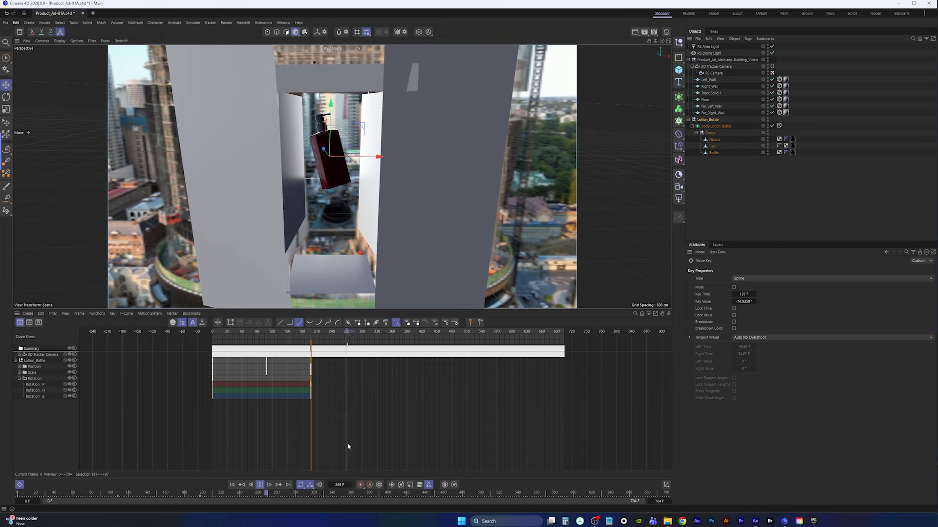
pyautogui.click(260, 485)
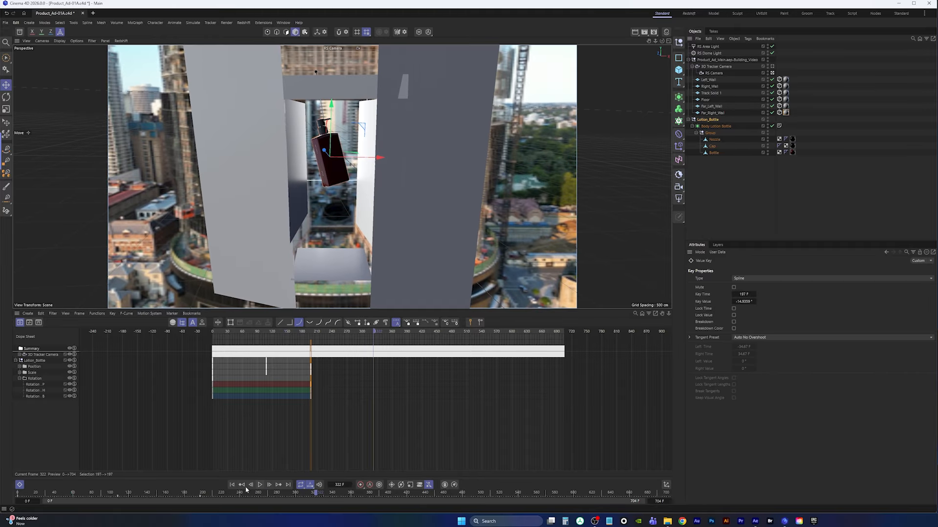
# Save the project file
pyautogui.click(5, 23)
pyautogui.click(28, 108)
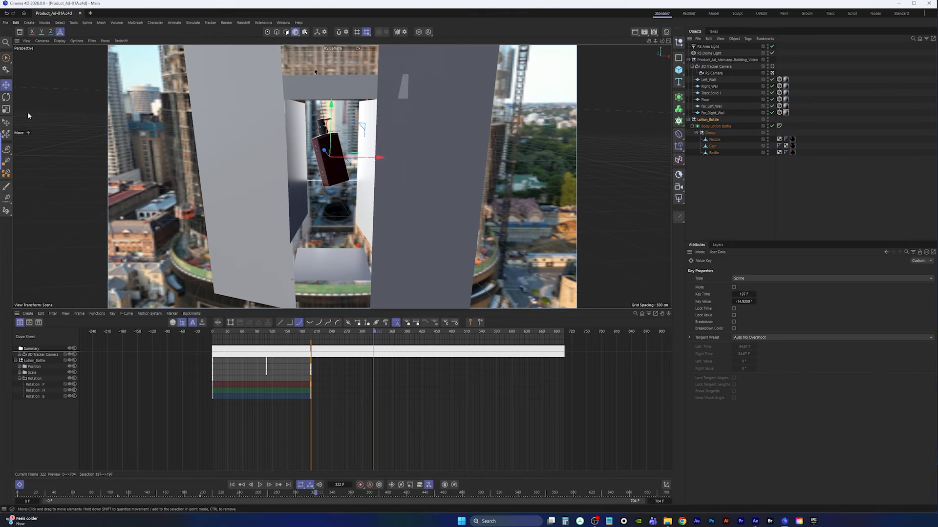
# Add a cube object to the scene and rename it Collider.1
pyautogui.click(232, 485)
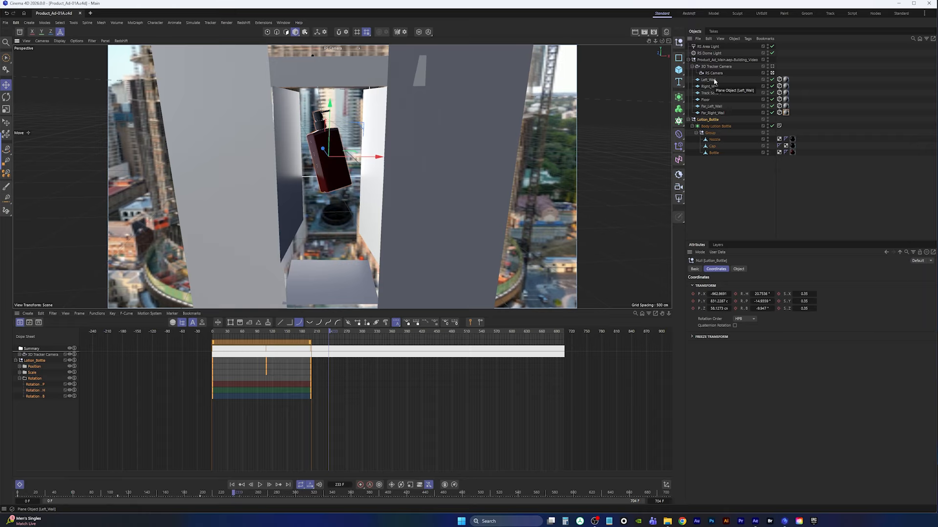
pyautogui.click(737, 193)
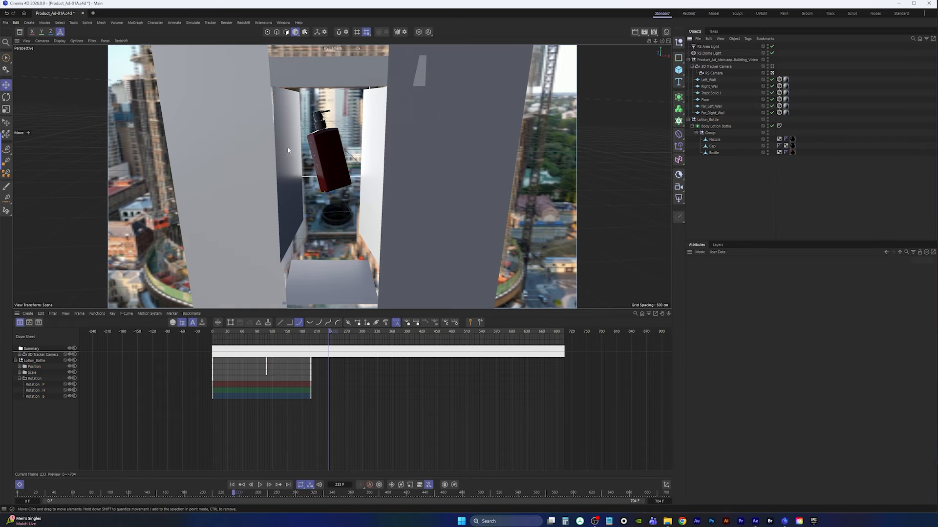
pyautogui.click(679, 70)
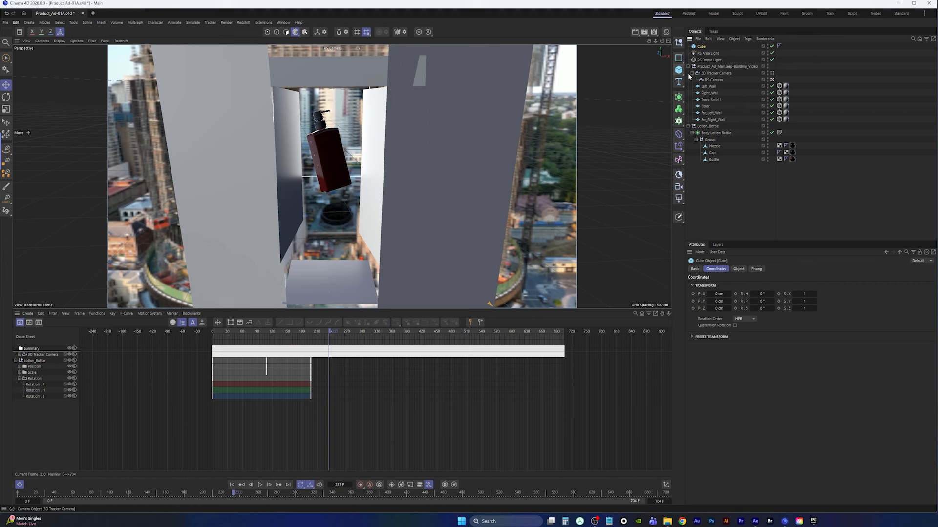
pyautogui.doubleClick(703, 46)
pyautogui.write('col')
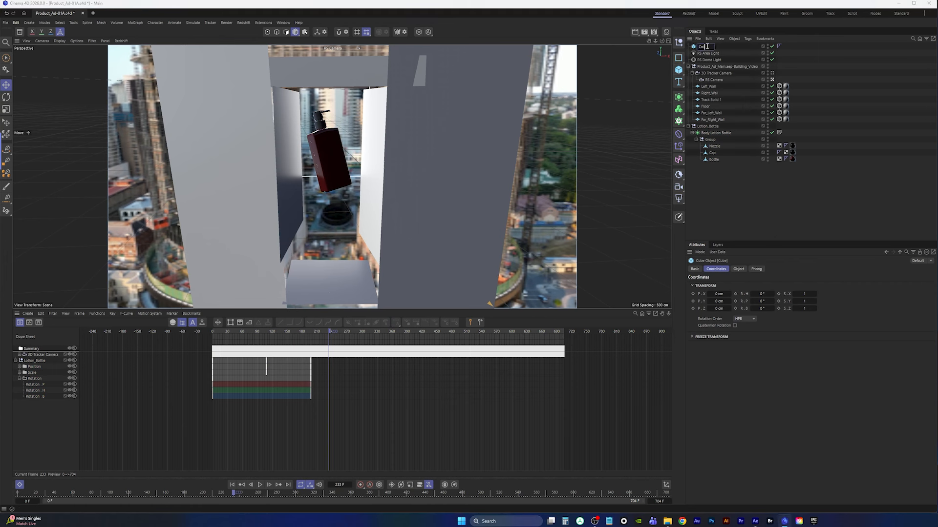
pyautogui.write('lider.1')
pyautogui.press('Return')
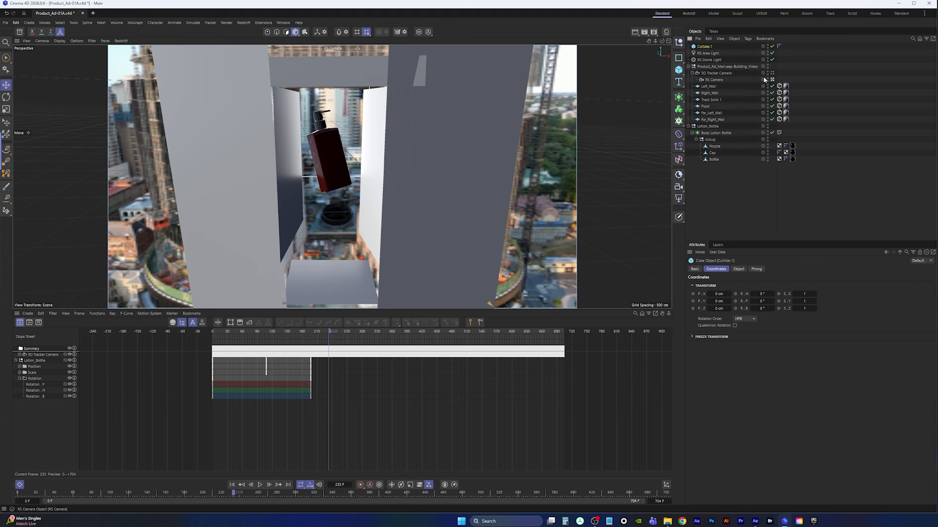
# Parent Collider.1 under the Left_Wall and reset its coordinates to match the wall
pyautogui.click(290, 149)
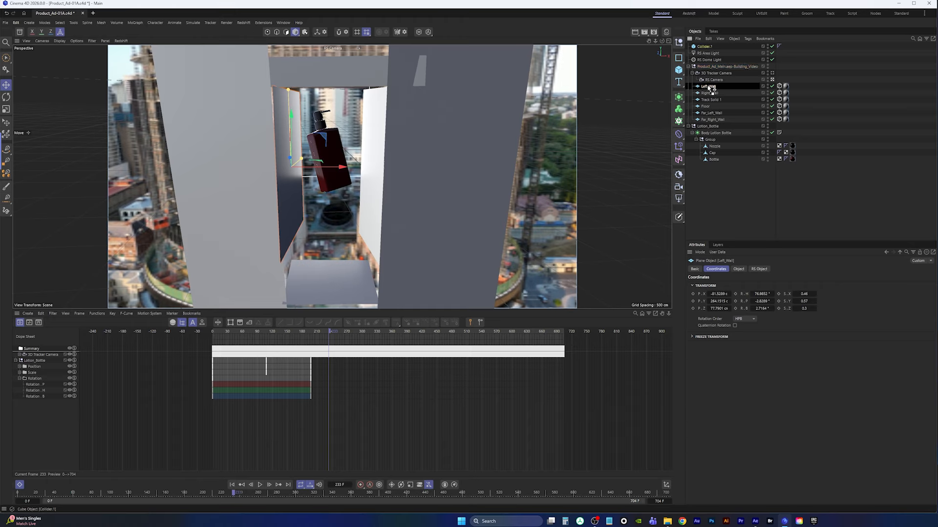
pyautogui.moveTo(711, 88); pyautogui.dragTo(712, 89)
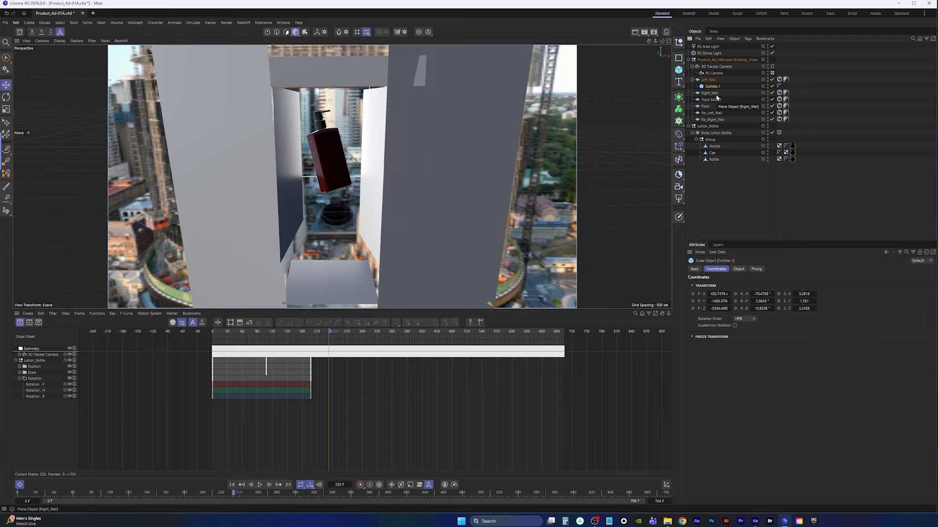
pyautogui.hotkey('alt', '0')
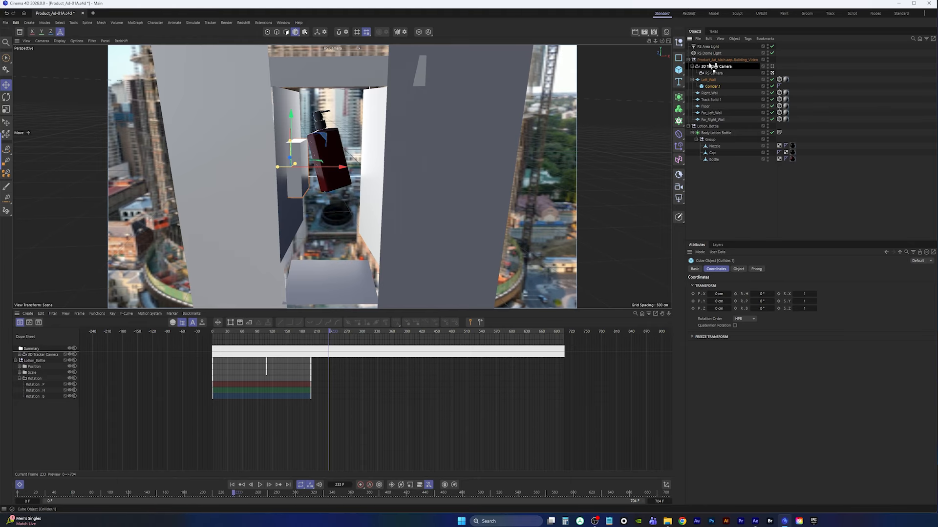
# Move Collider.1 out of Left_Wall to the top level of the object hierarchy
pyautogui.moveTo(711, 86); pyautogui.dragTo(708, 182)
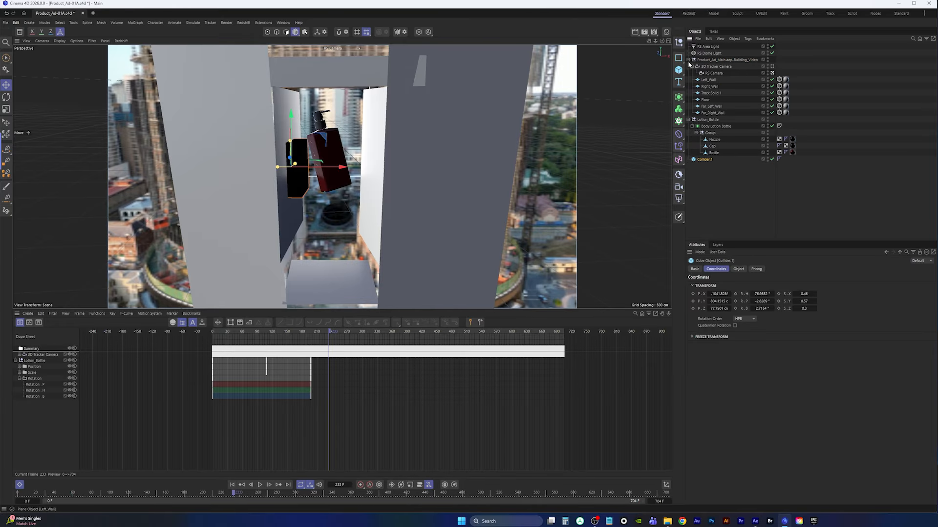
# Create a new material named collider and apply it to the Collider.1 cube
pyautogui.click(666, 32)
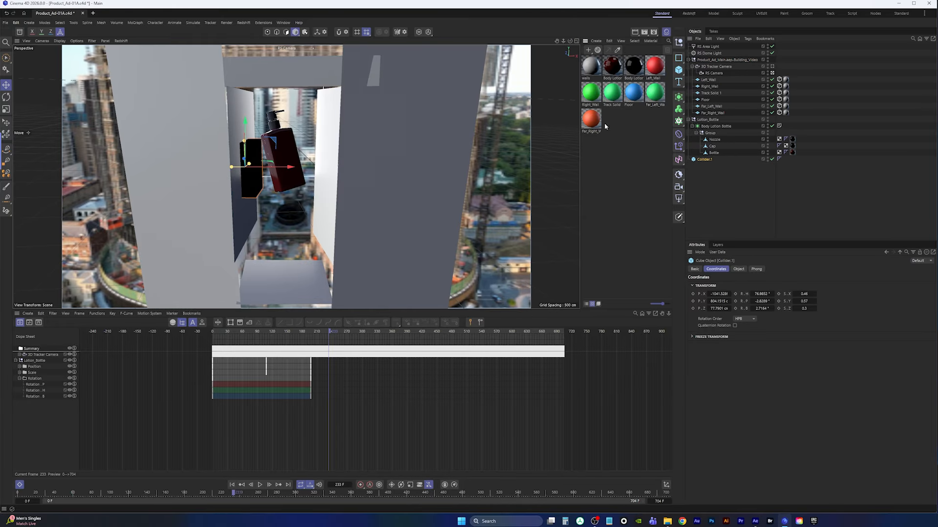
pyautogui.doubleClick(591, 148)
pyautogui.doubleClick(589, 78)
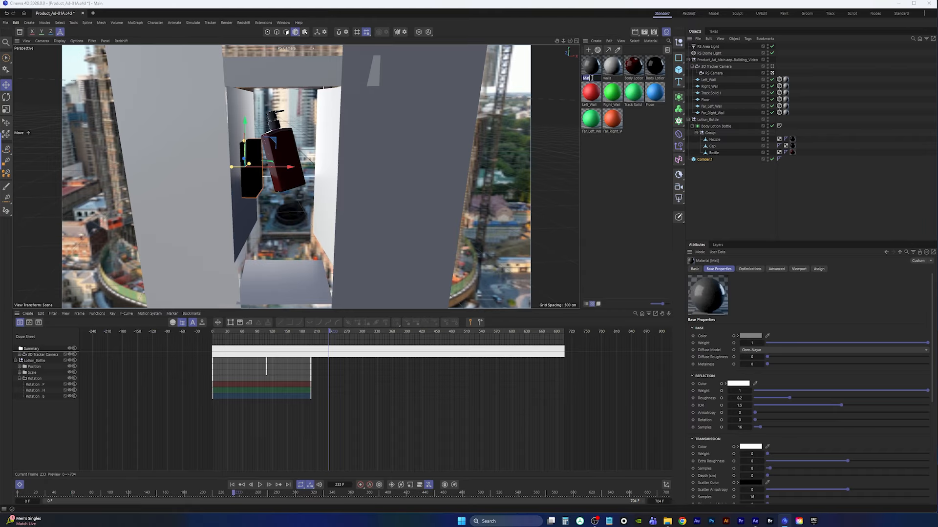
pyautogui.write('collider')
pyautogui.press('Return')
pyautogui.click(755, 337)
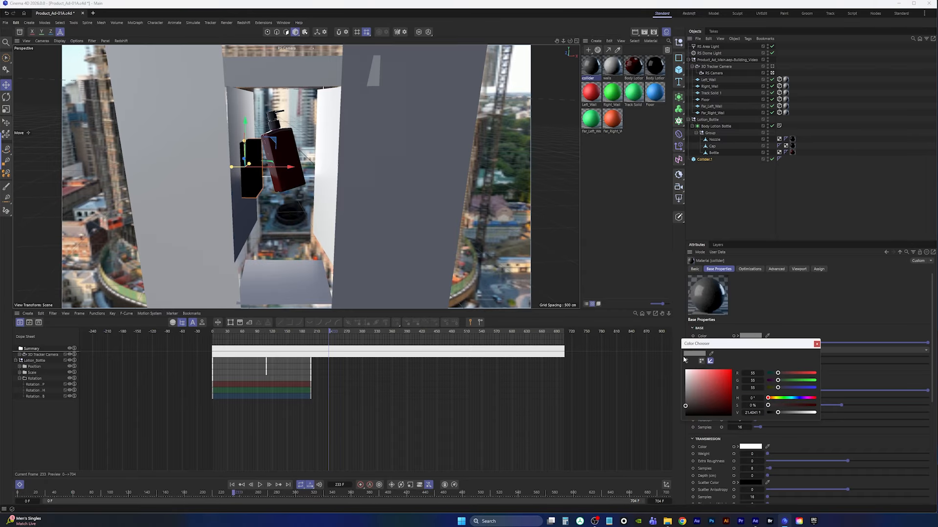
pyautogui.click(816, 345)
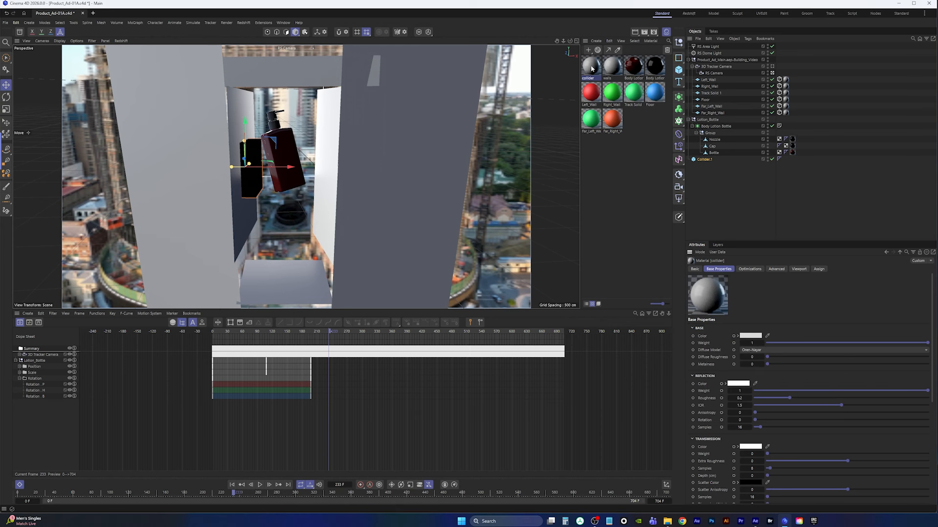
pyautogui.moveTo(592, 69); pyautogui.dragTo(707, 160)
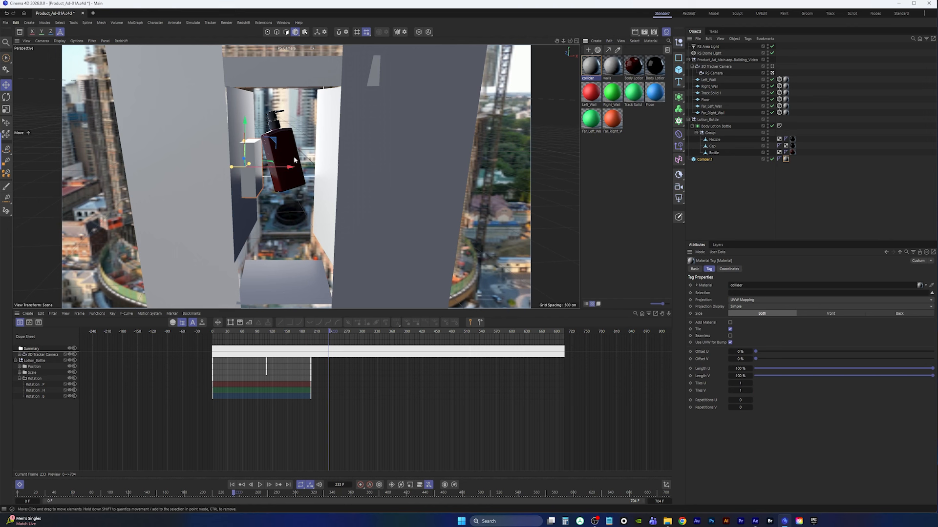
# Scale Collider.1 so it covers the left wall, checking its fit in the top and front views
pyautogui.middleClick(316, 157)
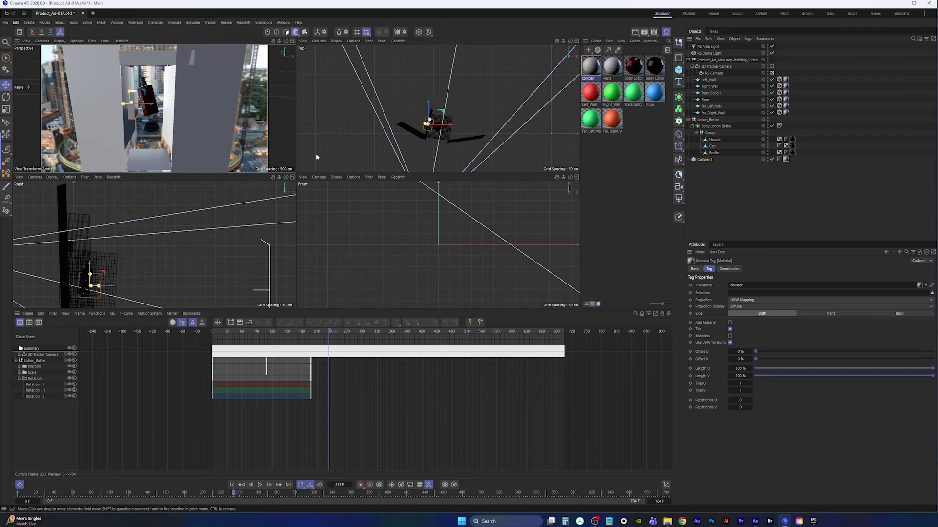
pyautogui.middleClick(428, 137)
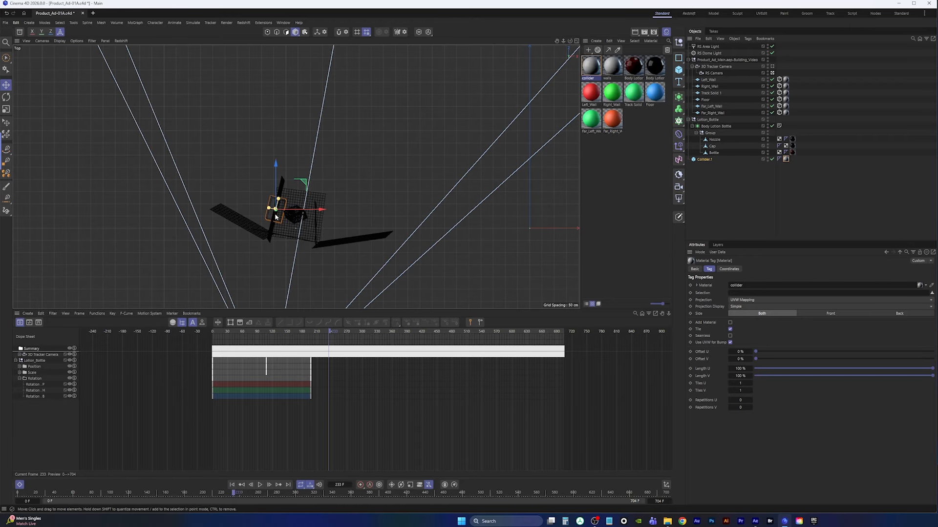
pyautogui.scroll(10, 305, 199)
pyautogui.scroll(3, 305, 199)
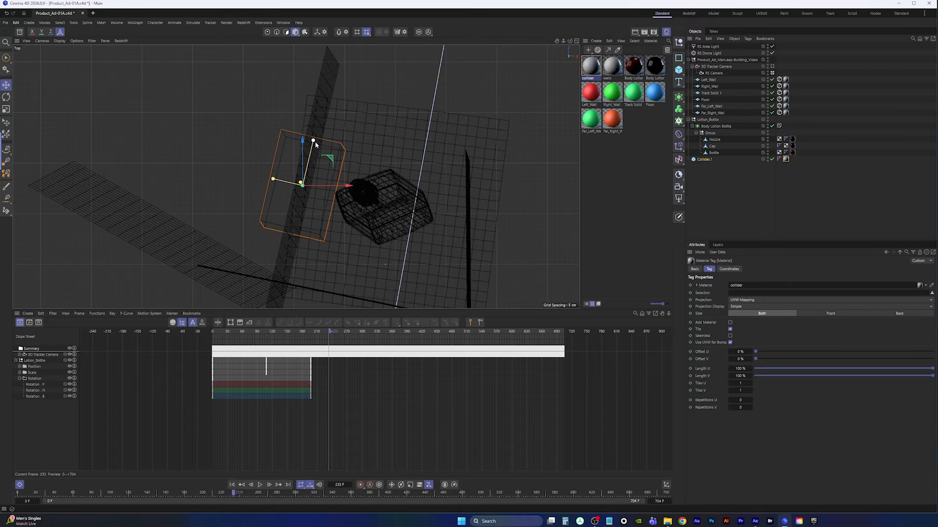
pyautogui.moveTo(314, 142); pyautogui.dragTo(342, 56)
pyautogui.scroll(-3, 327, 93)
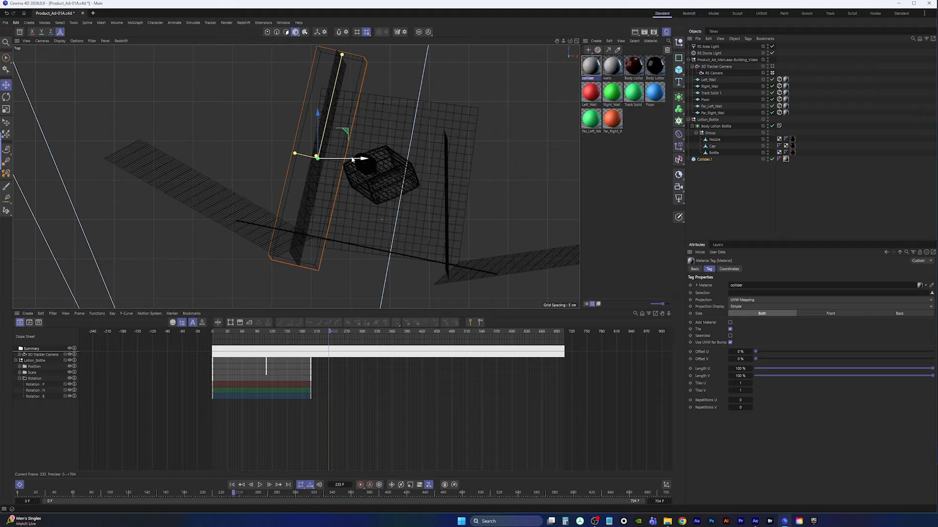
pyautogui.press('w')
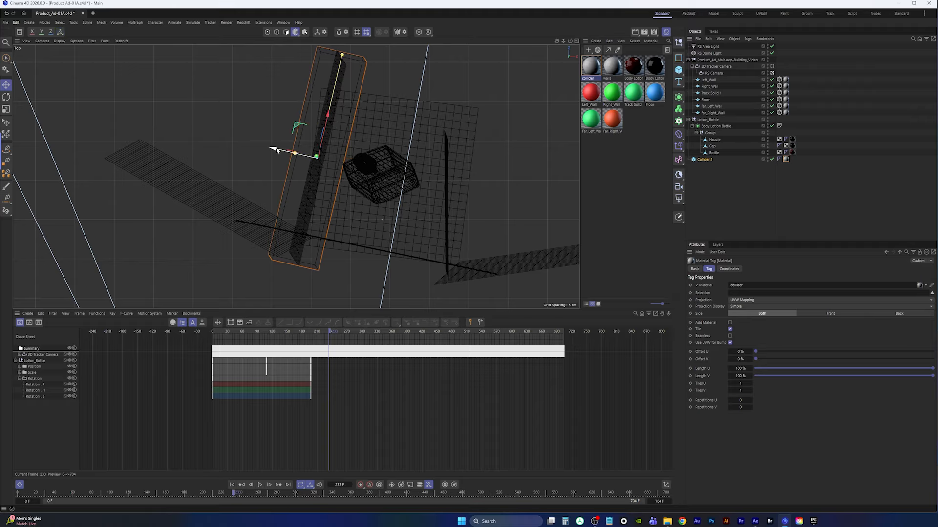
pyautogui.moveTo(275, 151); pyautogui.dragTo(261, 148)
pyautogui.middleClick(366, 163)
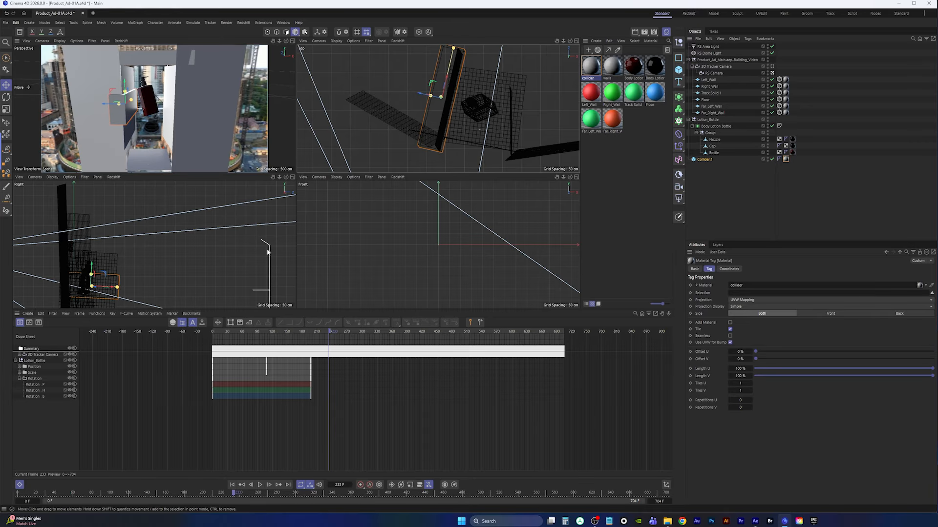
pyautogui.middleClick(462, 211)
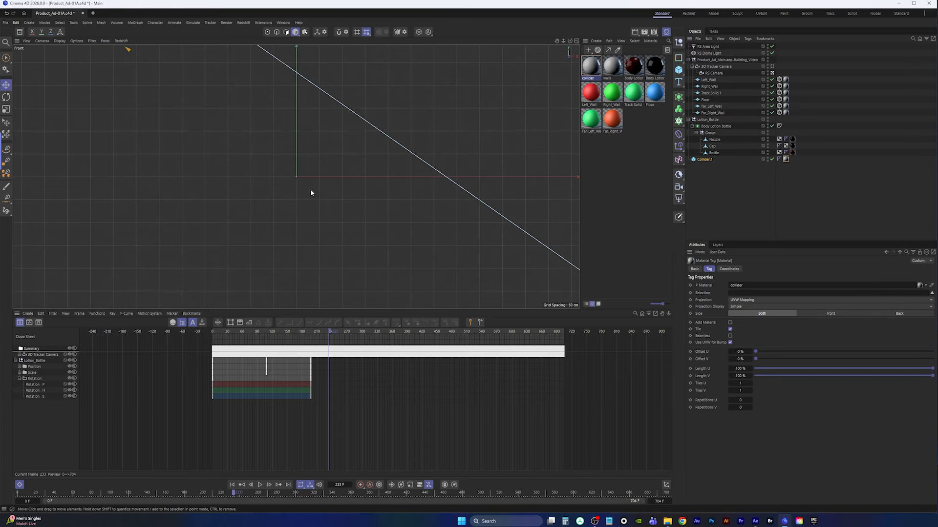
pyautogui.press('o')
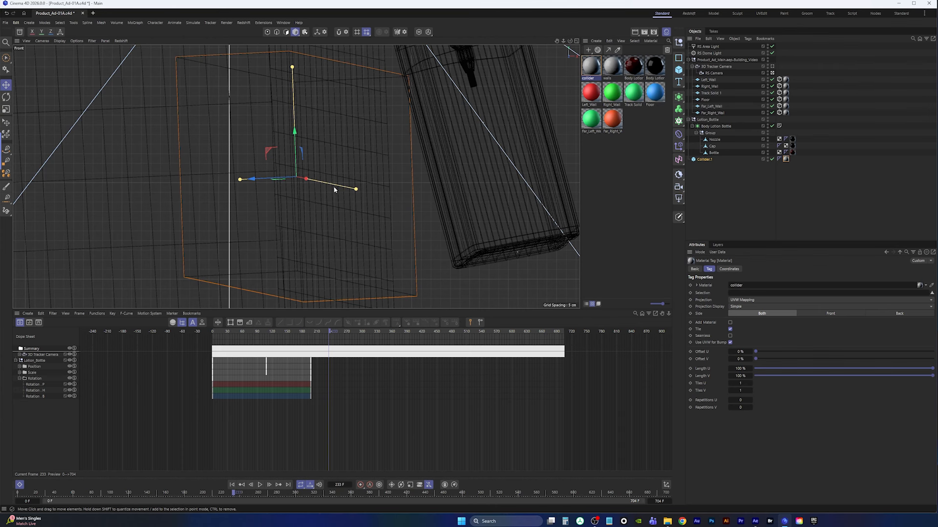
pyautogui.middleClick(334, 190)
pyautogui.middleClick(197, 121)
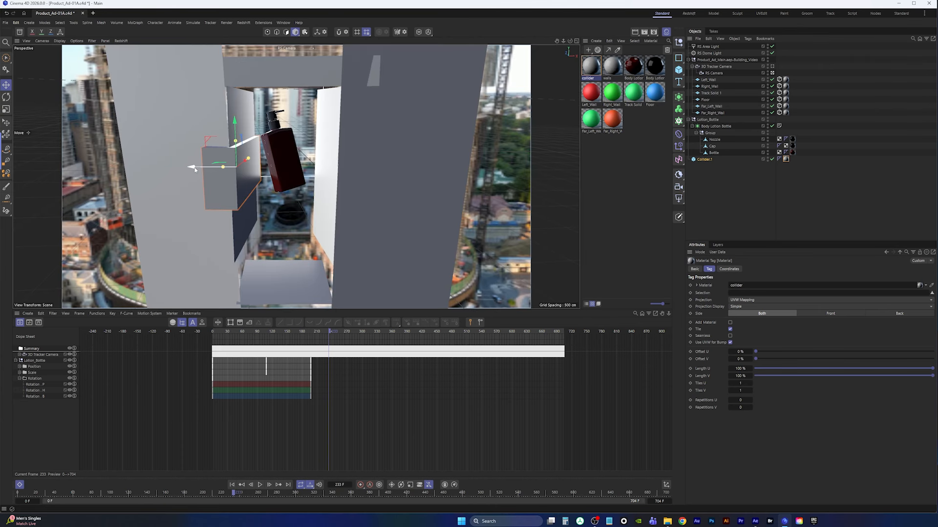
pyautogui.moveTo(195, 168); pyautogui.dragTo(189, 168)
pyautogui.moveTo(233, 143); pyautogui.dragTo(216, 93)
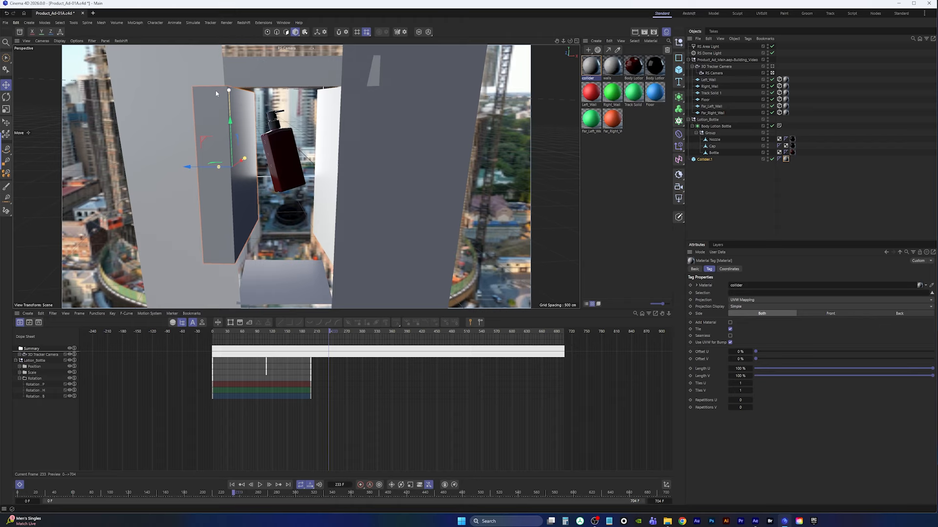
# Add a Collider simulation tag to Collider.1
pyautogui.rightClick(706, 161)
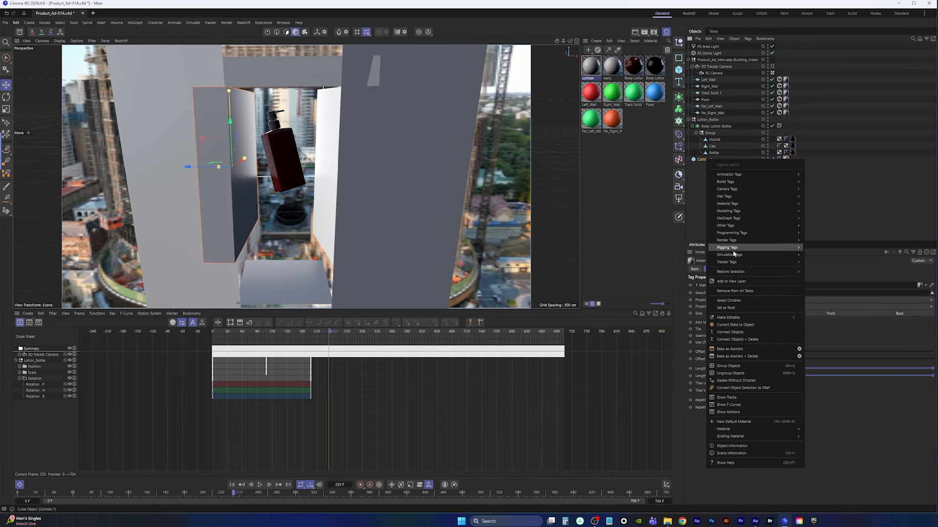
pyautogui.moveTo(735, 256)
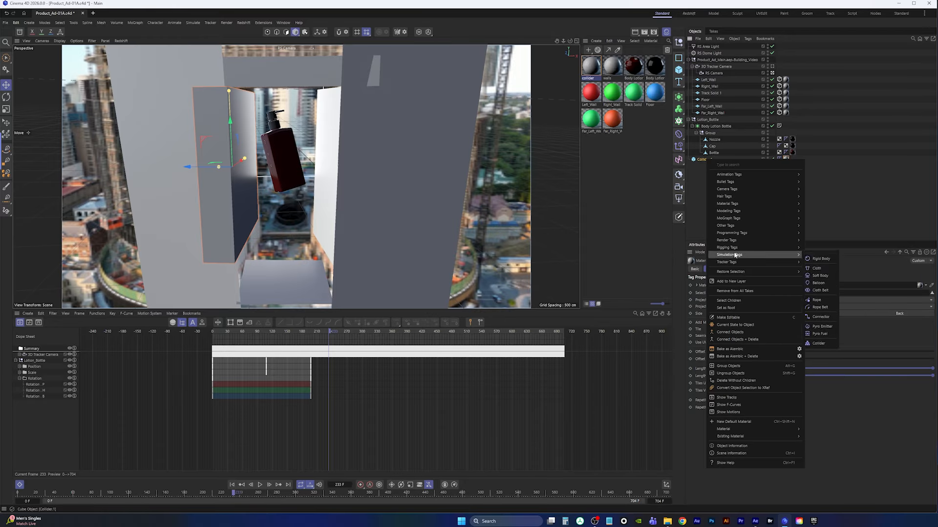
pyautogui.click(823, 344)
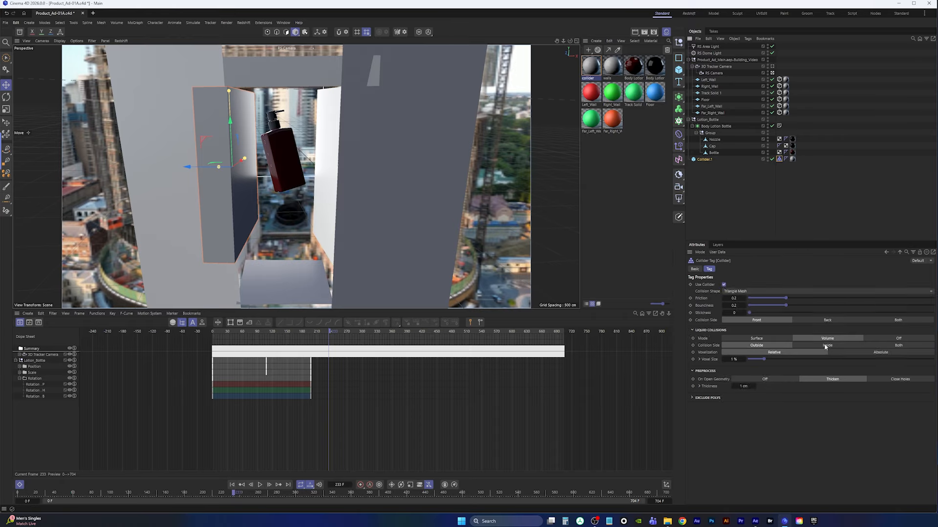
# Deselect everything and switch the viewport display to Gouraud Shading (Lines)
pyautogui.click(708, 172)
pyautogui.press('n')
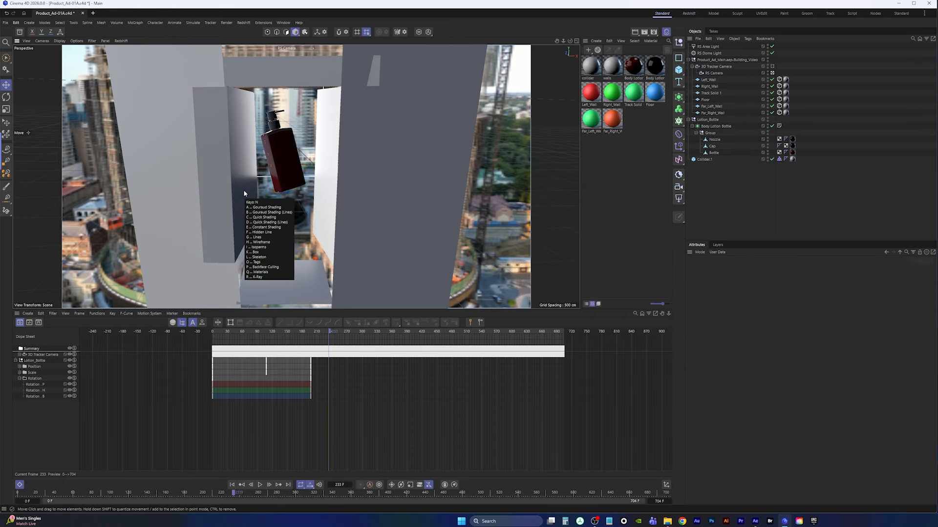
pyautogui.press('b')
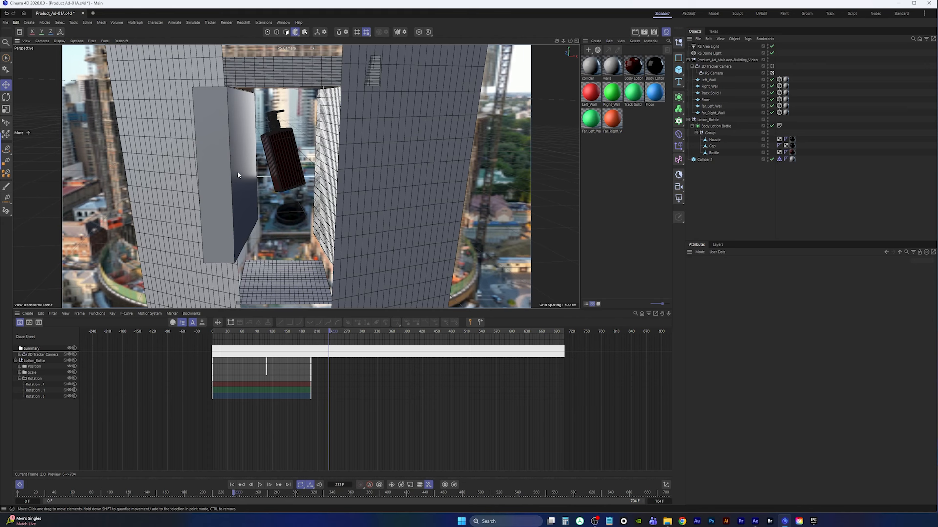
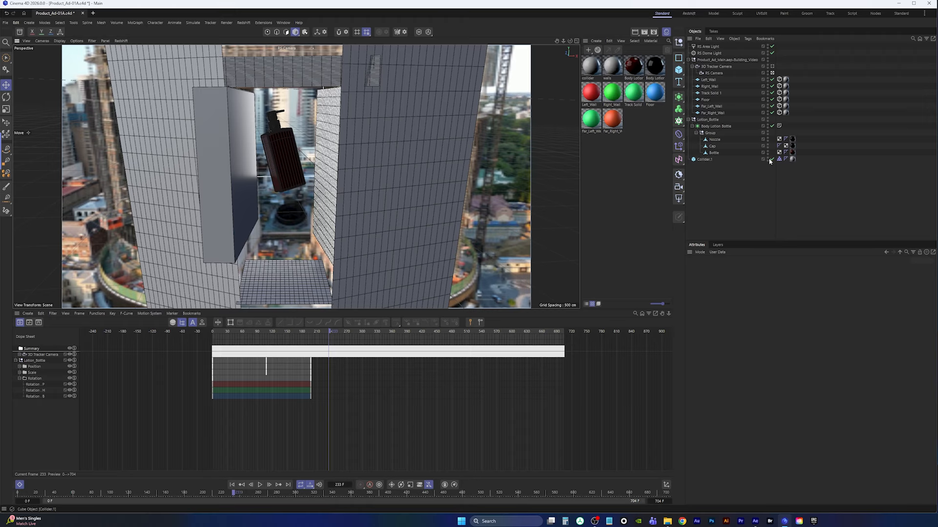
# Set Collider.1's segments to 18 in X, 61 in Y and 11 in Z
pyautogui.click(706, 160)
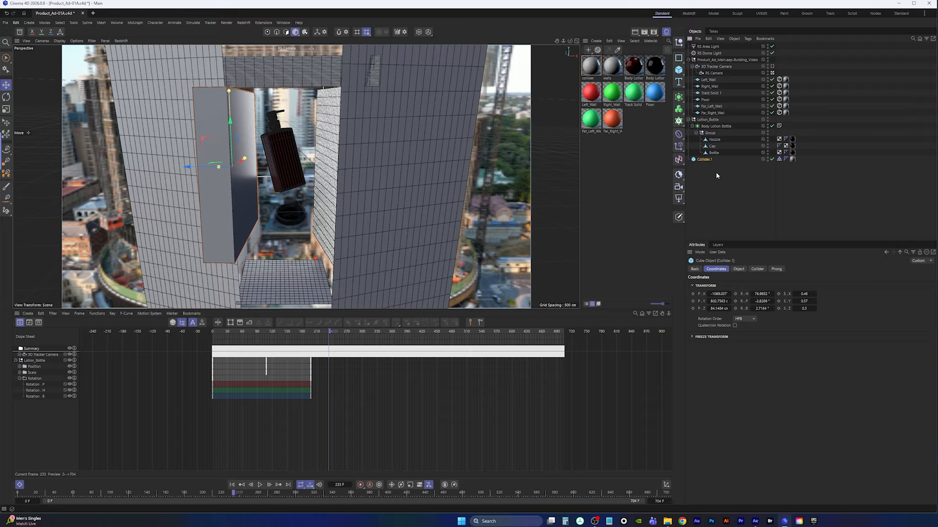
pyautogui.click(738, 269)
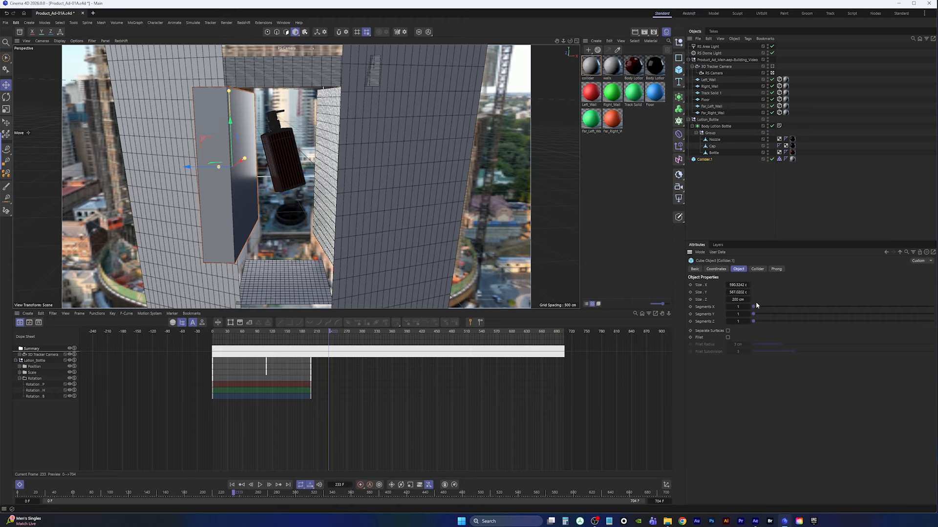
pyautogui.moveTo(753, 307); pyautogui.dragTo(913, 306)
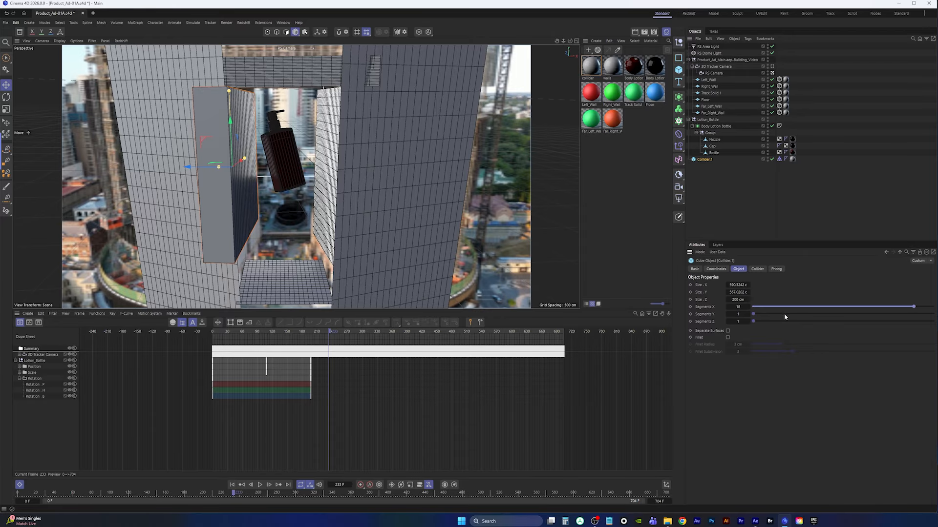
pyautogui.moveTo(755, 316); pyautogui.dragTo(932, 314)
pyautogui.moveTo(736, 314); pyautogui.dragTo(752, 314)
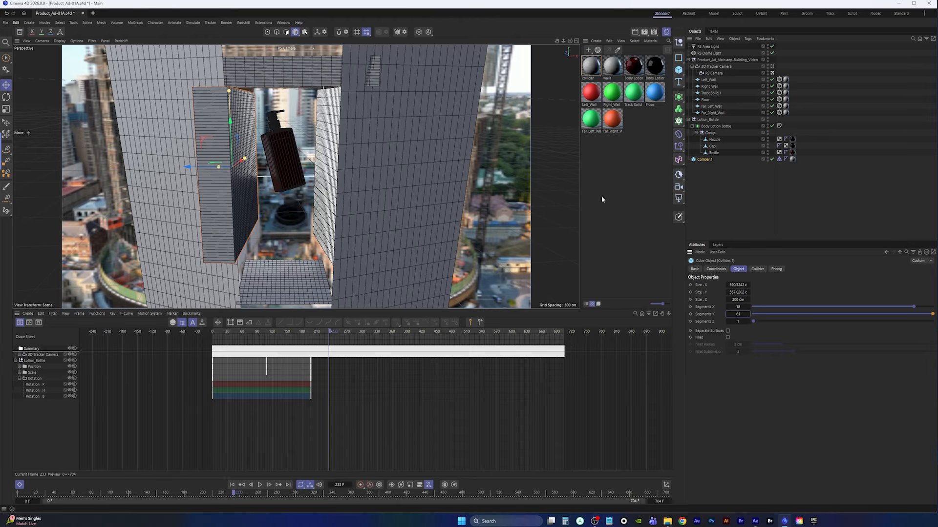
pyautogui.moveTo(760, 322); pyautogui.dragTo(847, 321)
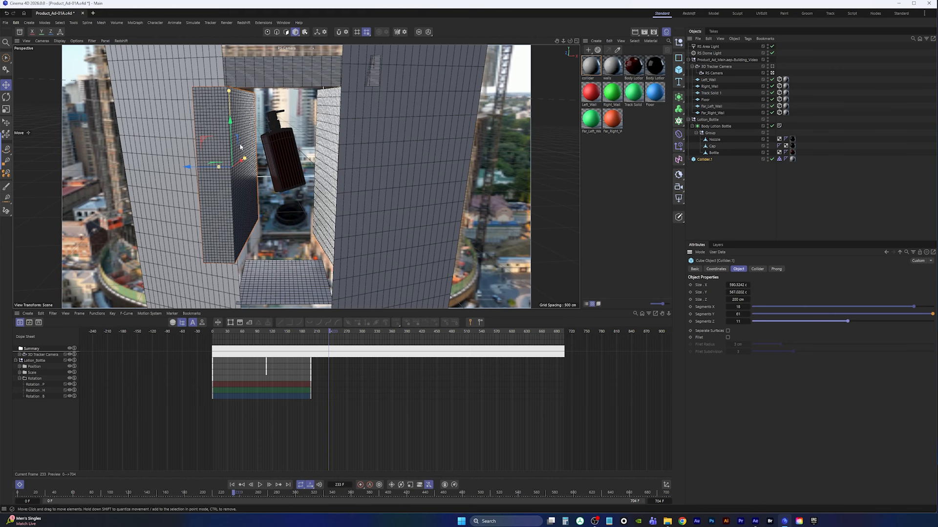
# Copy the collider cube under Right_Wall and snap it onto the right wall, nudging it into place
pyautogui.click(779, 159)
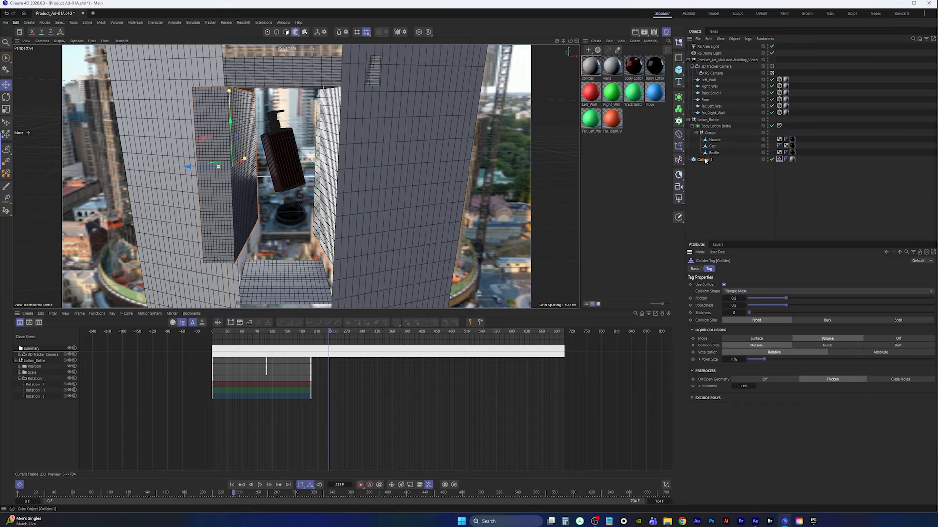
pyautogui.moveTo(704, 161); pyautogui.dragTo(715, 92)
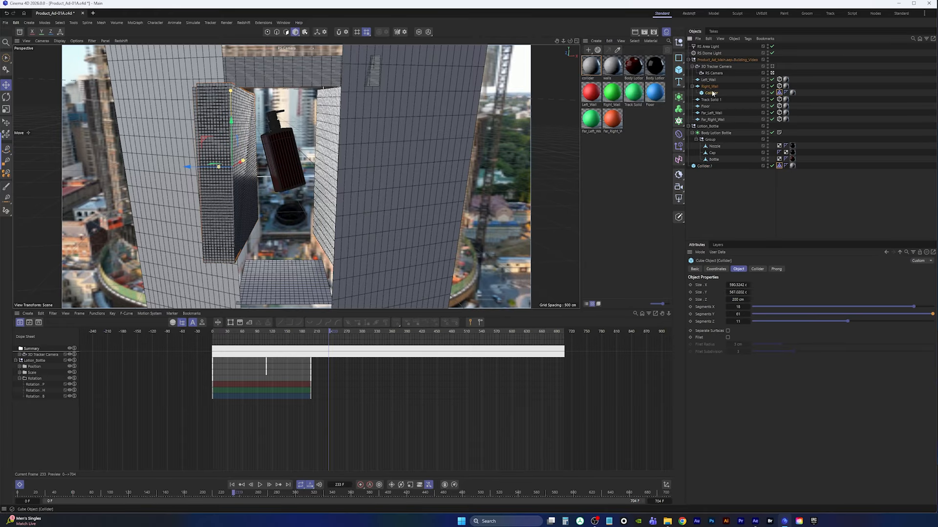
pyautogui.hotkey('alt', '0')
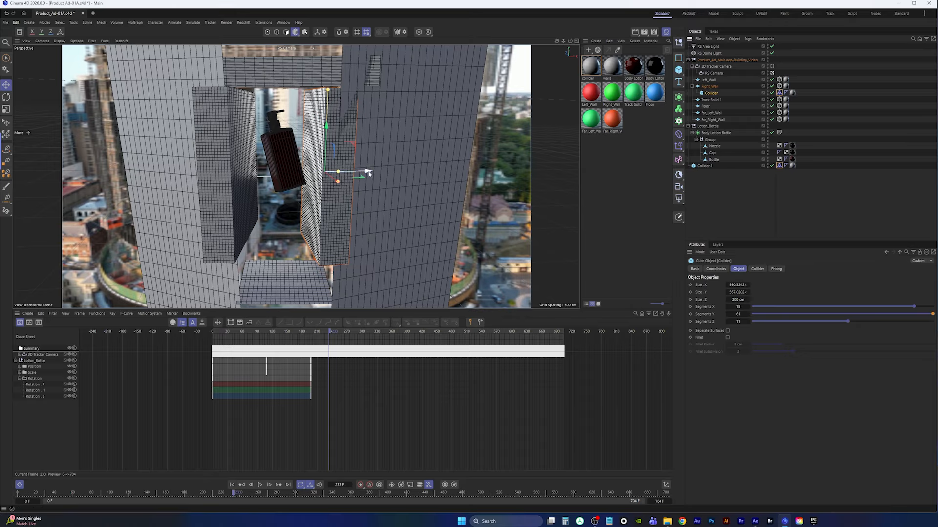
pyautogui.moveTo(367, 172); pyautogui.dragTo(382, 173)
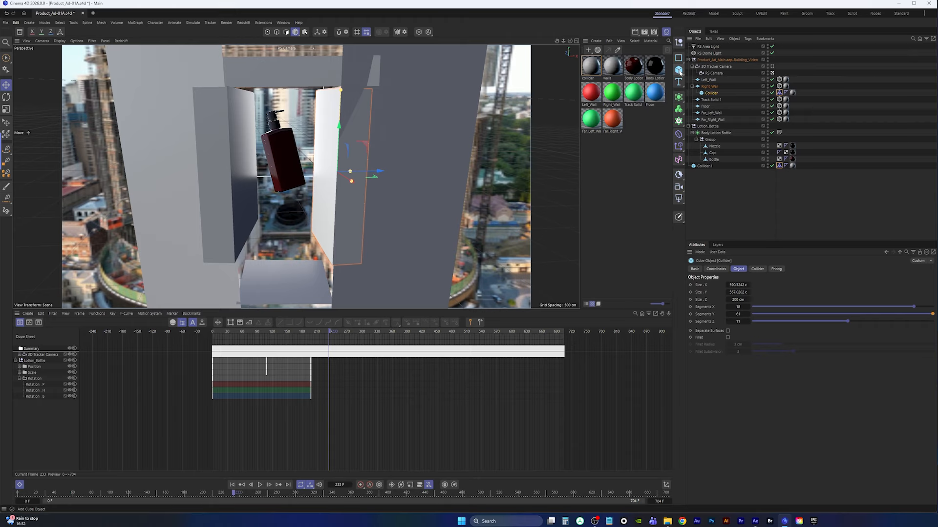
# Move the right-wall collider out to the top level of the scene and name it Collider.2
pyautogui.click(708, 181)
pyautogui.click(704, 167)
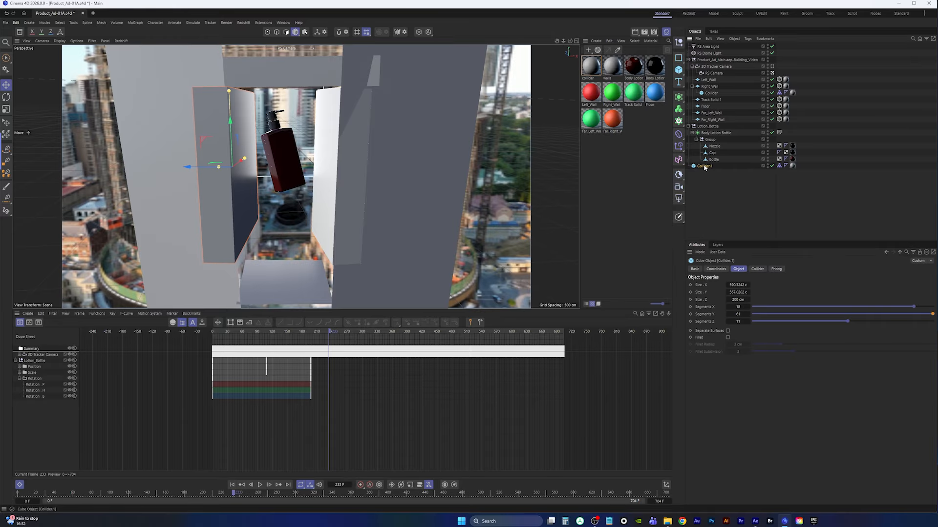
pyautogui.moveTo(711, 93); pyautogui.dragTo(707, 168)
pyautogui.doubleClick(708, 166)
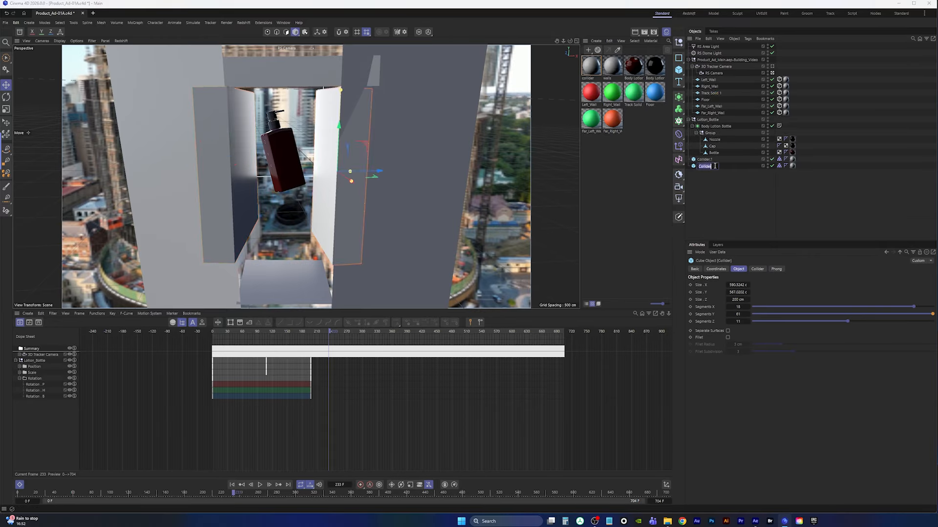
pyautogui.click(714, 166)
pyautogui.press('Return')
# Rename the Track Solid 1 plane spanning the tops of the walls to Roof
pyautogui.click(277, 77)
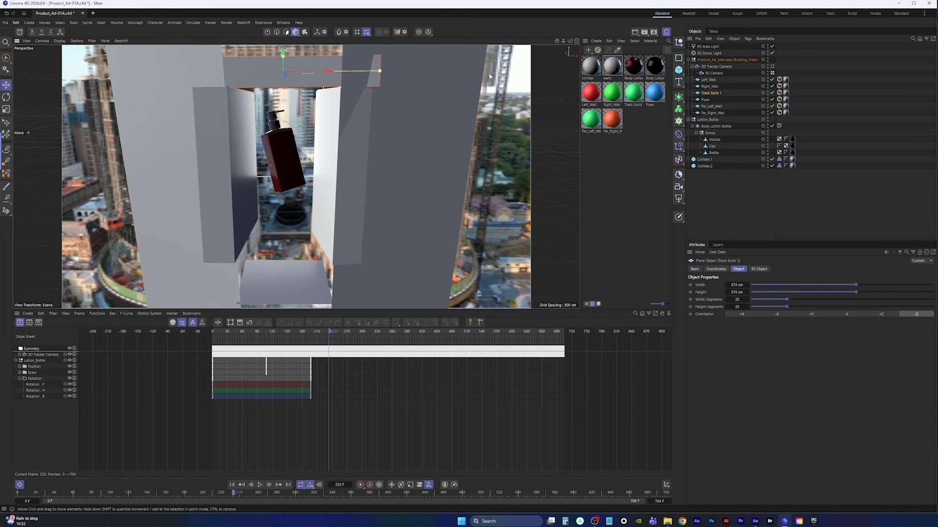
pyautogui.doubleClick(712, 94)
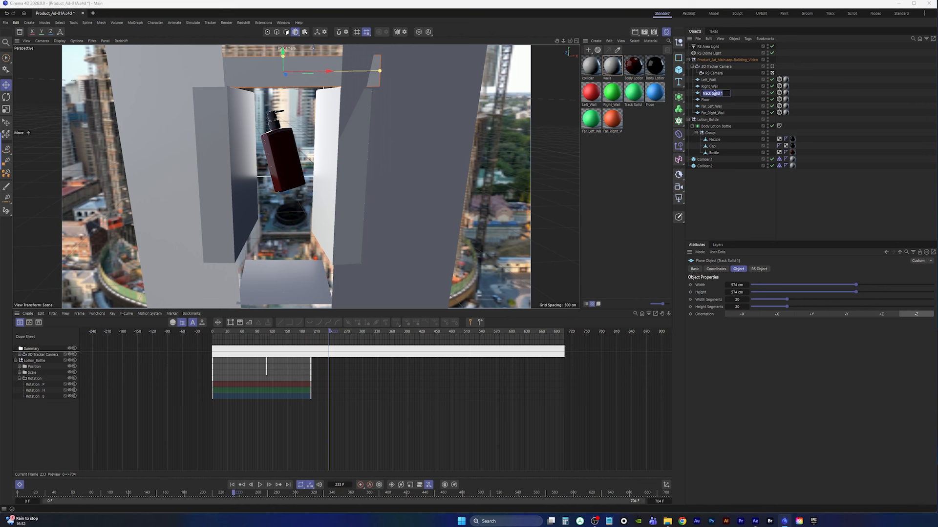
pyautogui.write('Reof')
pyautogui.press('Return')
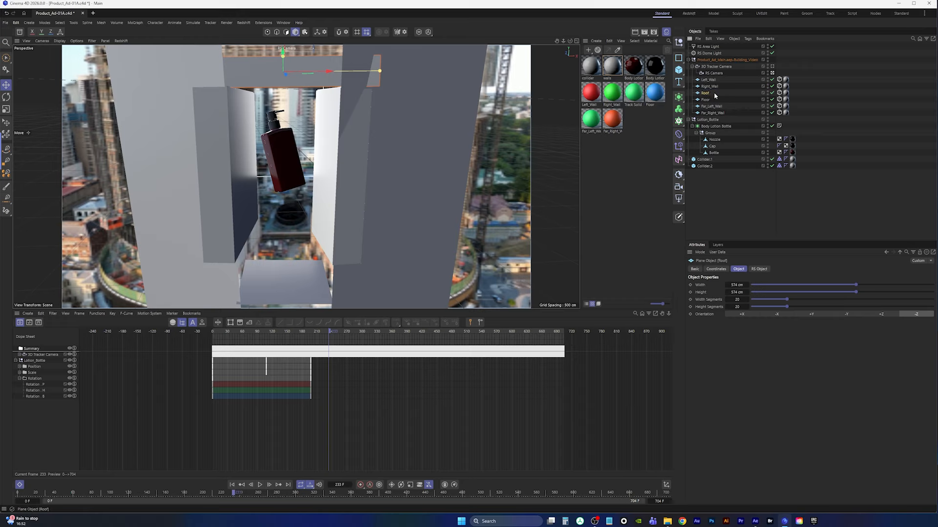
# Copy Collider.2 under Roof and snap the copy onto the roof plane
pyautogui.click(706, 167)
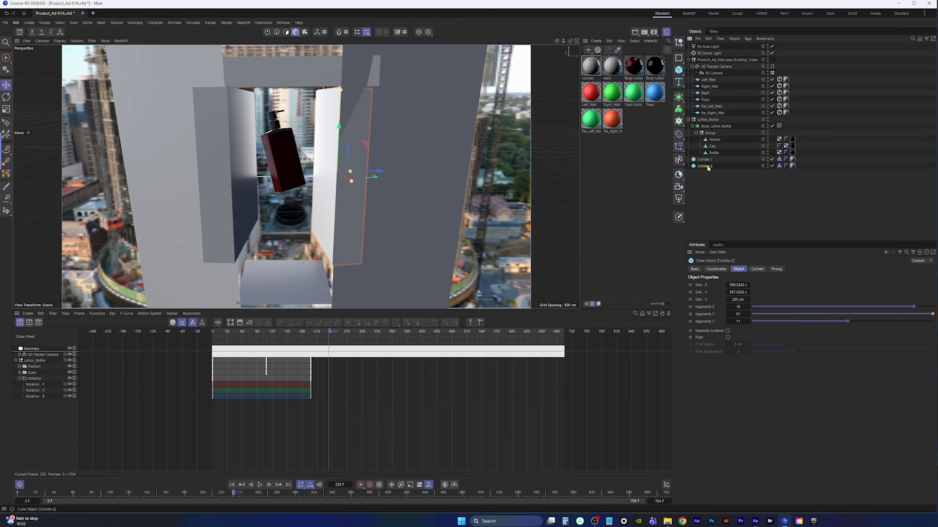
pyautogui.keyDown('ctrl'); pyautogui.moveTo(709, 165); pyautogui.dragTo(706, 97); pyautogui.keyUp('ctrl')
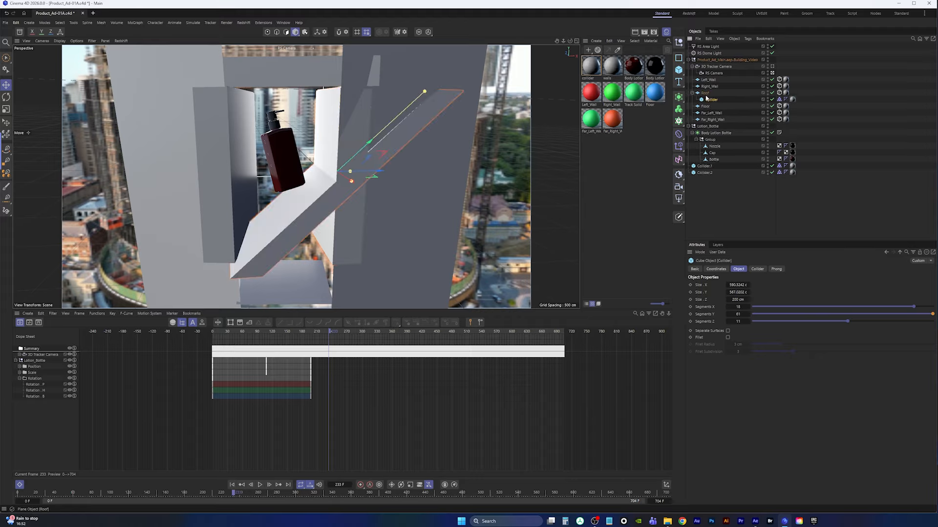
pyautogui.click(706, 94)
pyautogui.click(710, 99)
pyautogui.hotkey('alt', '0')
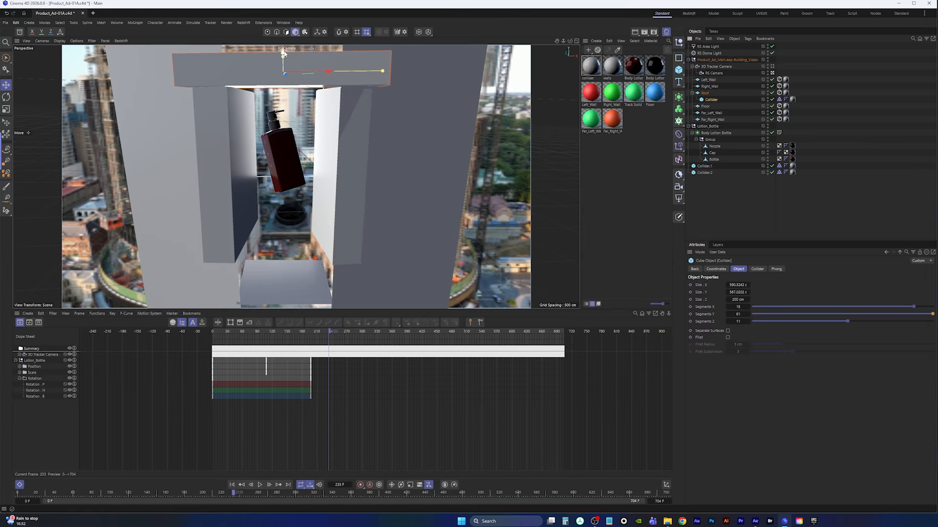
# Resize the roof collider in the top view so its depth, about 329 cm, covers the roof
pyautogui.middleClick(352, 109)
pyautogui.middleClick(447, 137)
pyautogui.scroll(5, 446, 136)
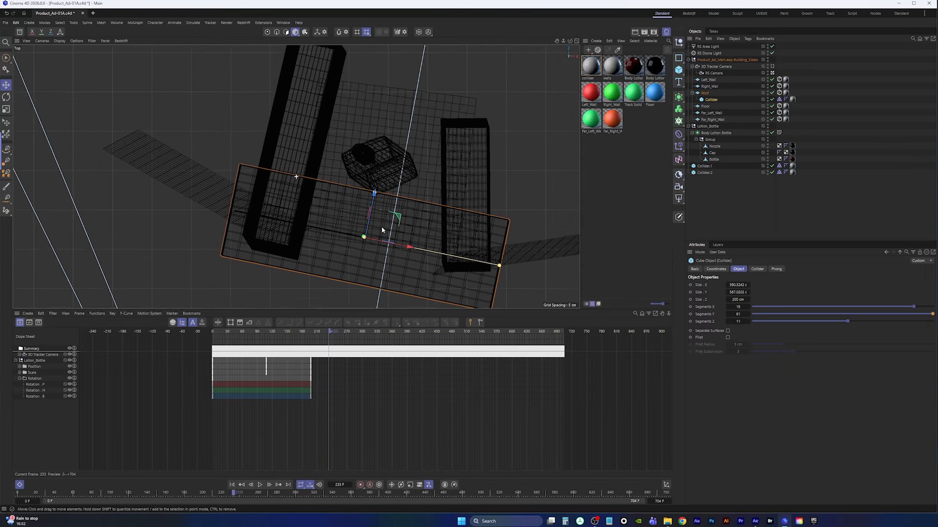
pyautogui.moveTo(331, 200); pyautogui.dragTo(364, 69)
pyautogui.moveTo(348, 135); pyautogui.dragTo(358, 92)
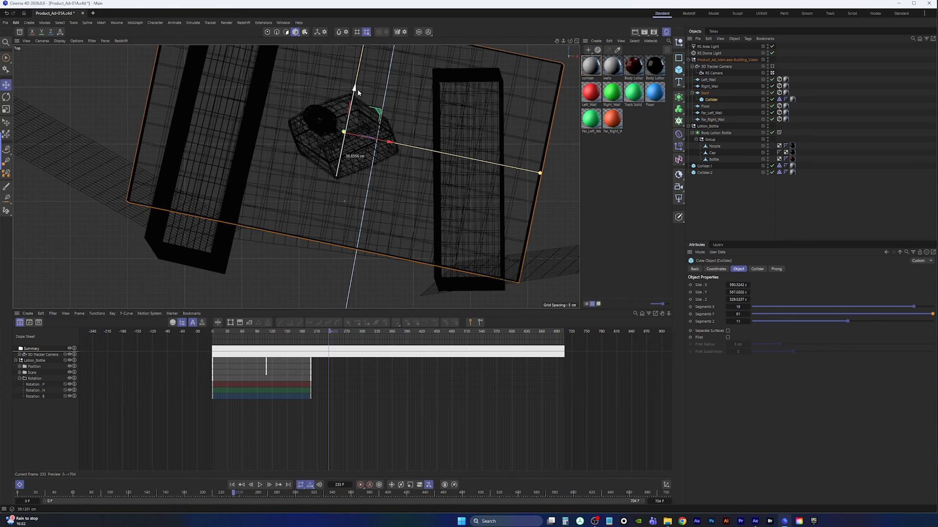
pyautogui.middleClick(392, 152)
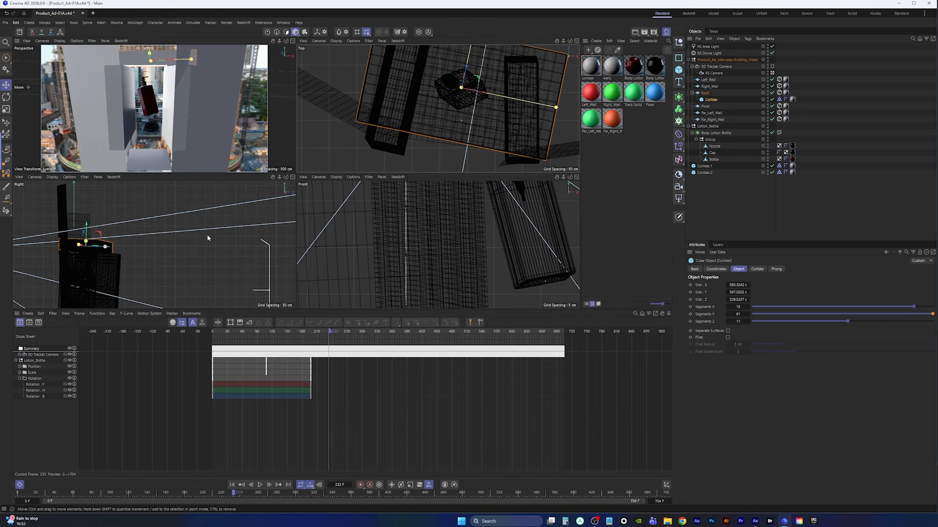
pyautogui.middleClick(204, 161)
pyautogui.moveTo(287, 53); pyautogui.dragTo(288, 51)
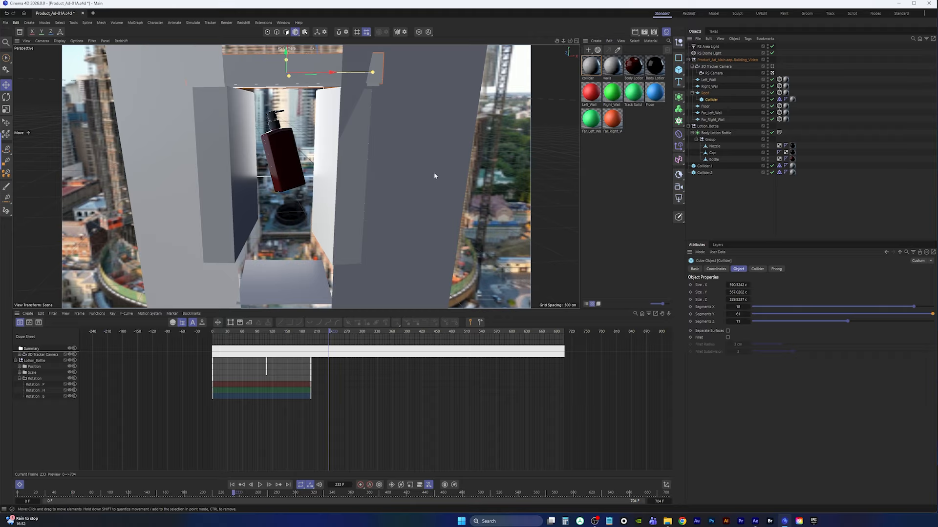
# Deselect everything and save the project
pyautogui.click(719, 198)
pyautogui.click(6, 22)
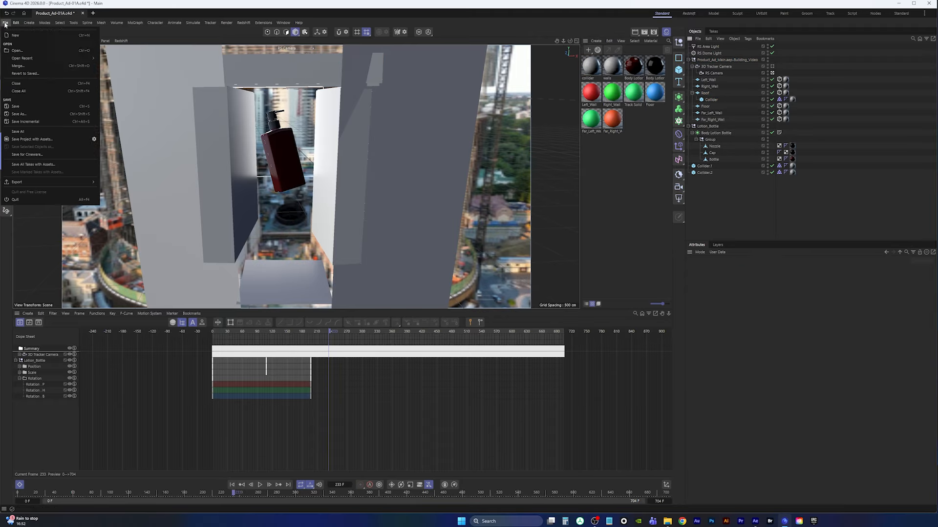
pyautogui.click(19, 106)
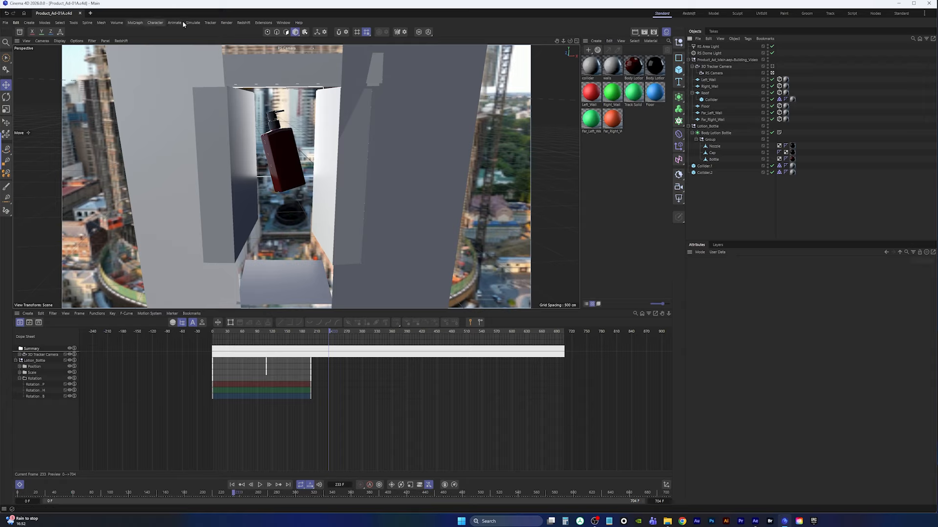
# Add a legacy particle Emitter to the scene
pyautogui.click(139, 23)
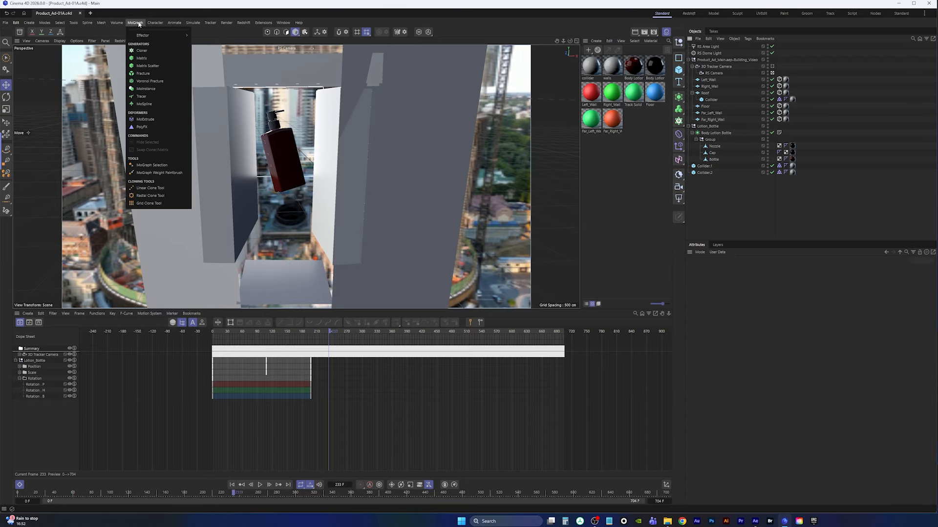
pyautogui.moveTo(194, 23)
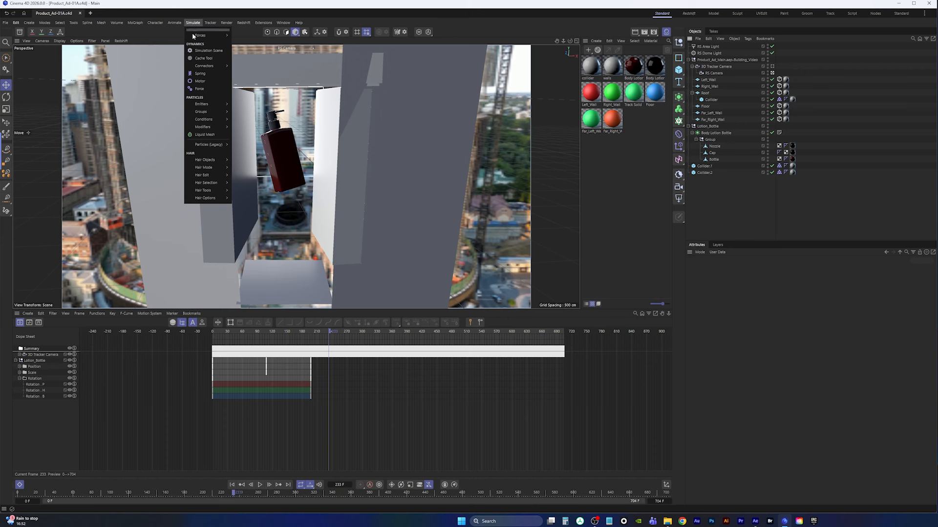
pyautogui.moveTo(216, 149)
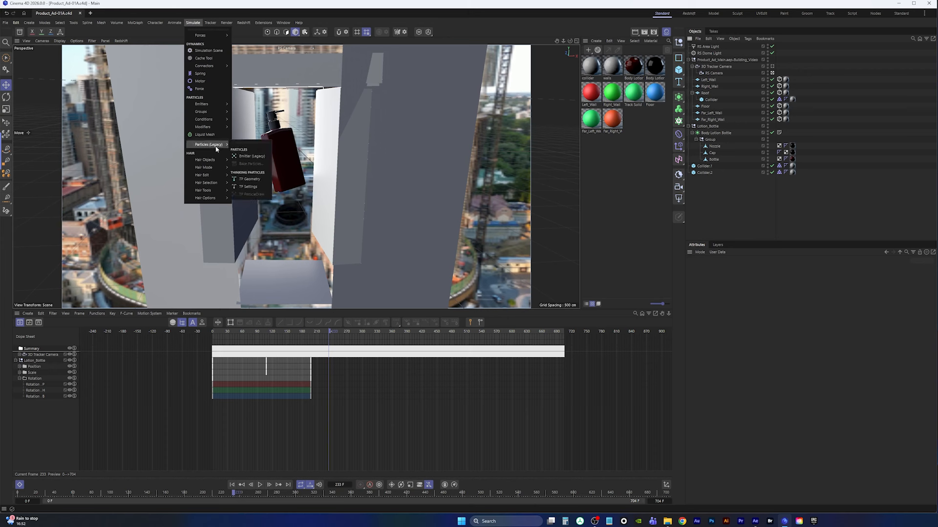
pyautogui.click(258, 157)
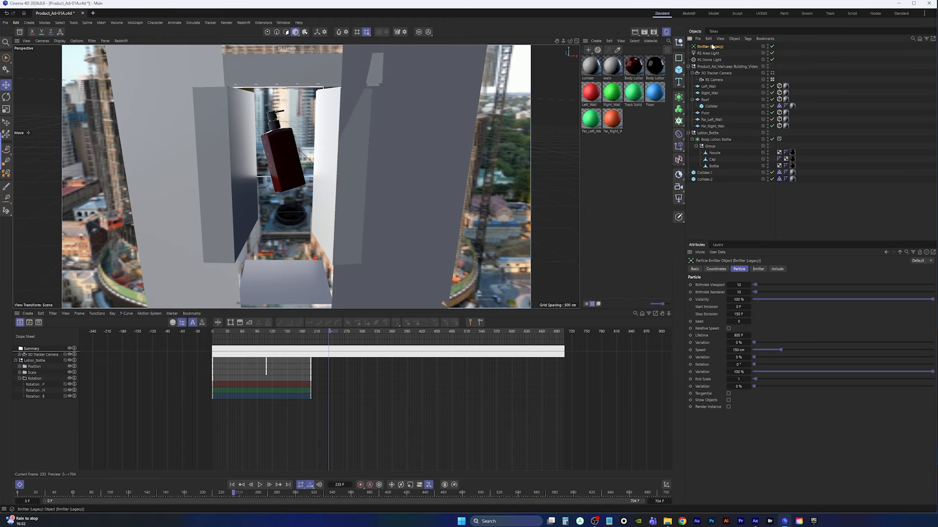
# Move the emitter above the building in the top view
pyautogui.middleClick(408, 152)
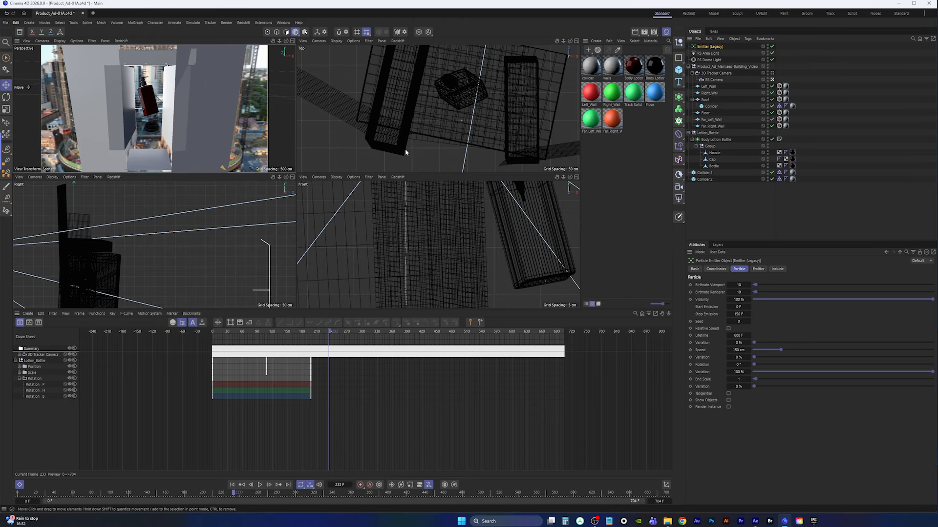
pyautogui.middleClick(412, 145)
pyautogui.scroll(-8, 445, 154)
pyautogui.keyDown('alt'); pyautogui.moveTo(445, 154); pyautogui.dragTo(234, 170, button='middle'); pyautogui.keyUp('alt')
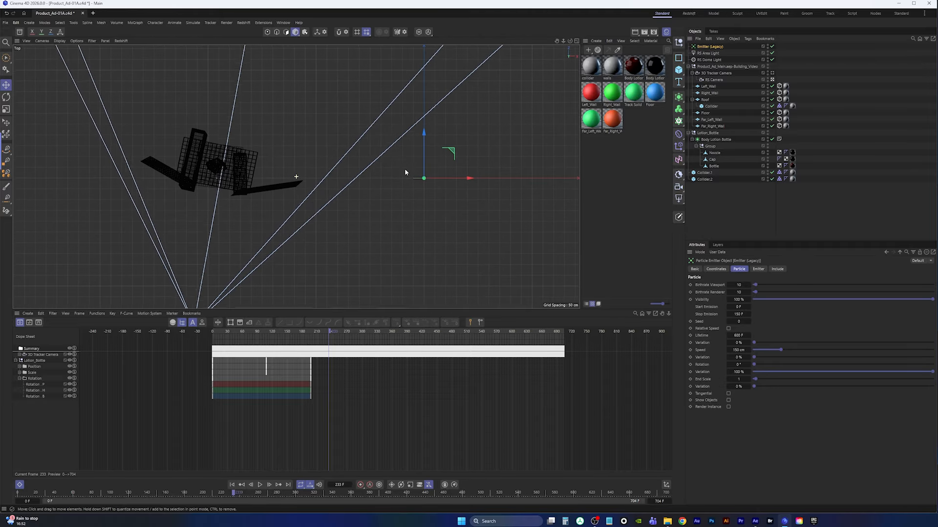
pyautogui.moveTo(452, 153); pyautogui.dragTo(254, 113)
pyautogui.scroll(6, 317, 178)
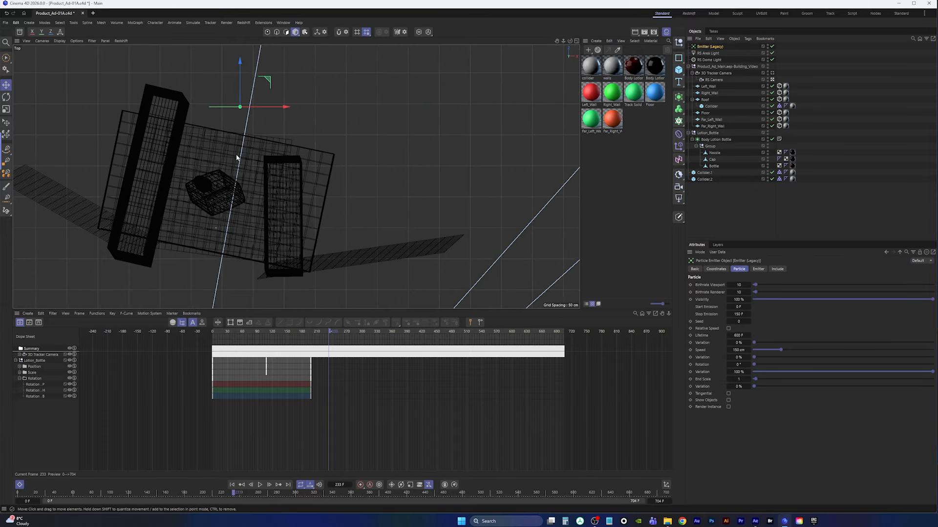
# Rotate the emitter slightly and play the animation from the start to preview the particles
pyautogui.press('r')
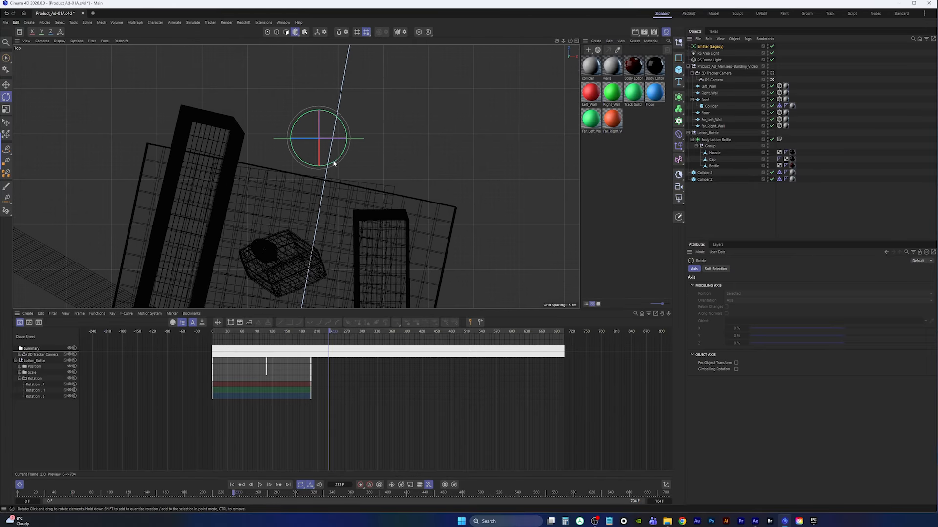
pyautogui.moveTo(337, 153); pyautogui.dragTo(338, 166)
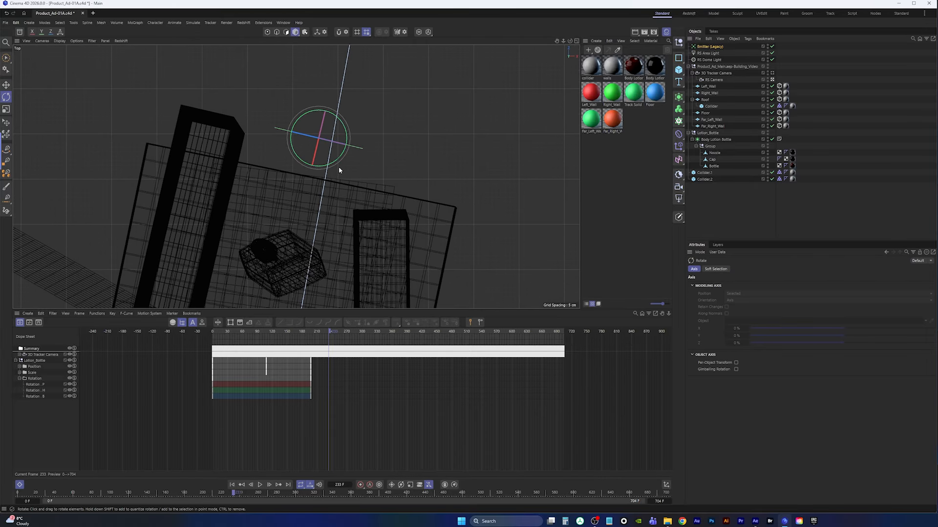
pyautogui.click(234, 485)
pyautogui.click(259, 485)
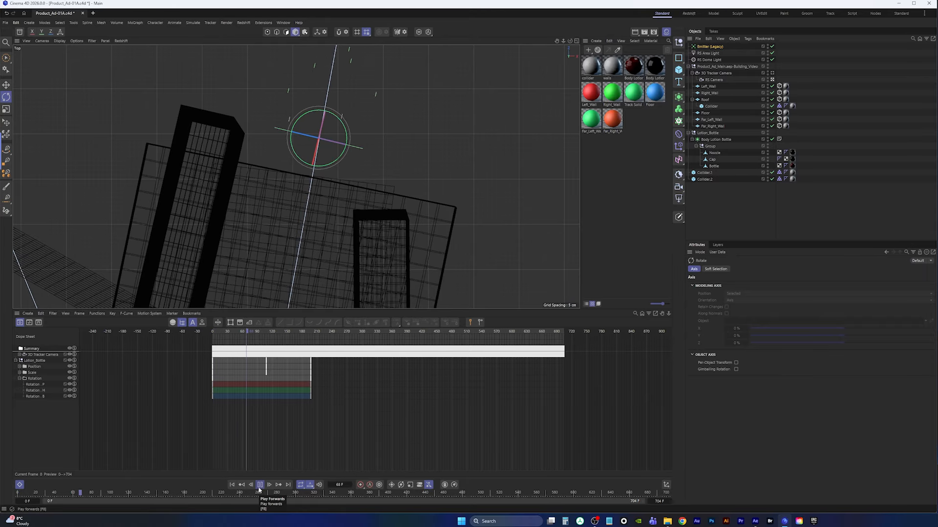
pyautogui.click(259, 485)
# Adjust the emitter's rotation further and replay the animation
pyautogui.moveTo(336, 161); pyautogui.dragTo(301, 117)
pyautogui.keyDown('alt'); pyautogui.moveTo(367, 204); pyautogui.dragTo(396, 171, button='middle'); pyautogui.keyUp('alt')
pyautogui.scroll(-5, 396, 171)
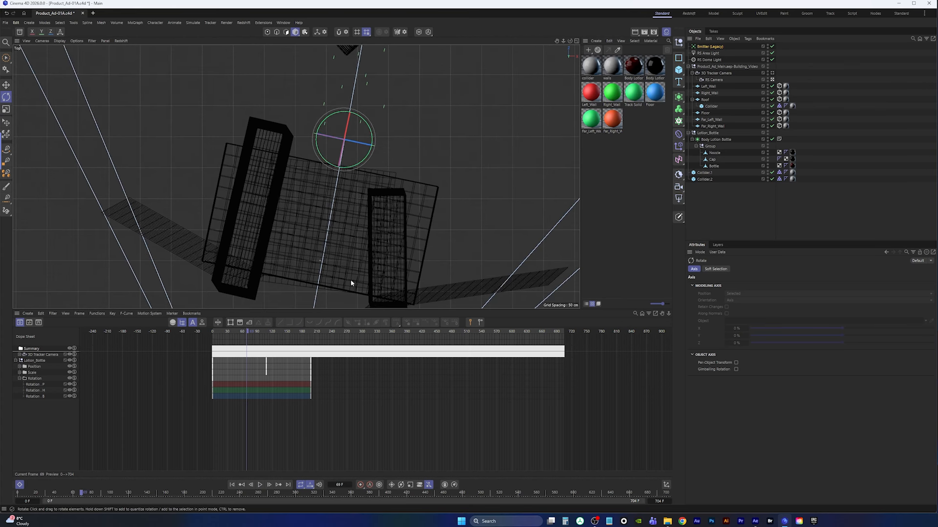
pyautogui.click(260, 485)
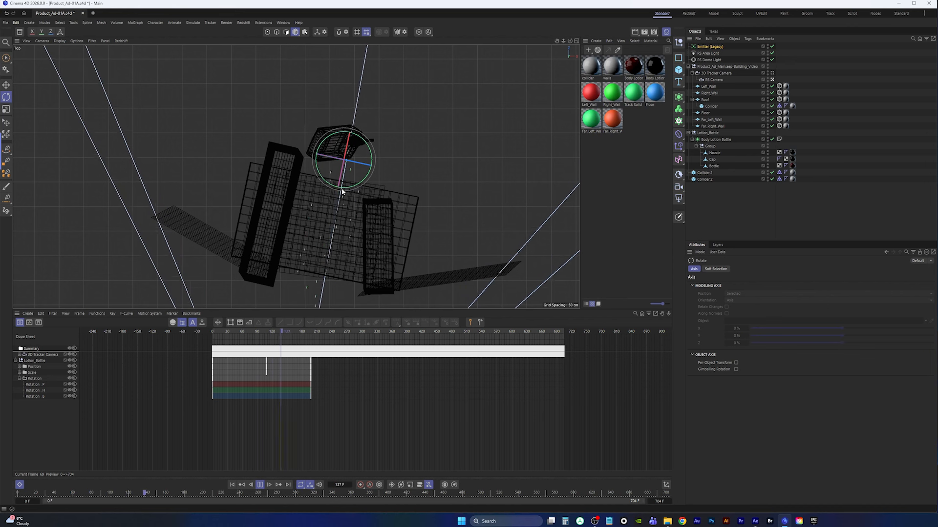
# Inspect the emitter from the side and top views and replay the animation from the start
pyautogui.middleClick(386, 200)
pyautogui.middleClick(192, 236)
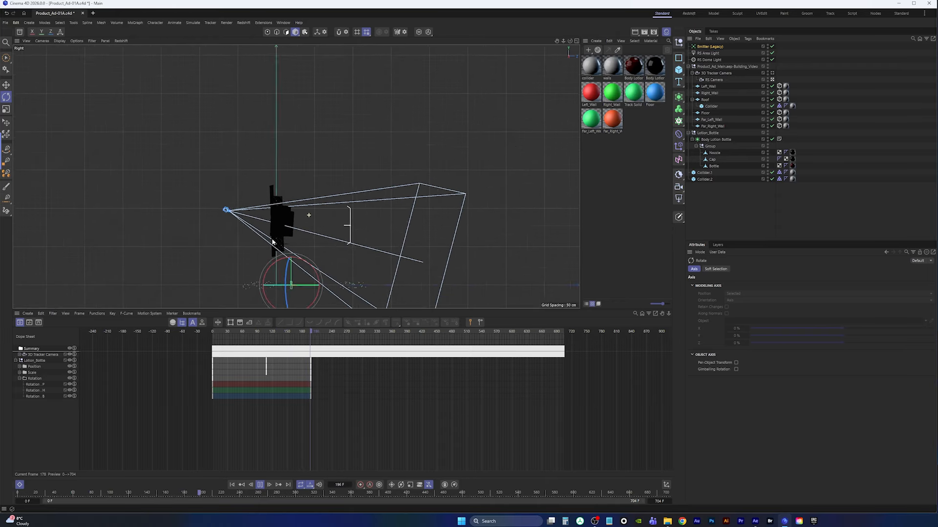
pyautogui.press('e')
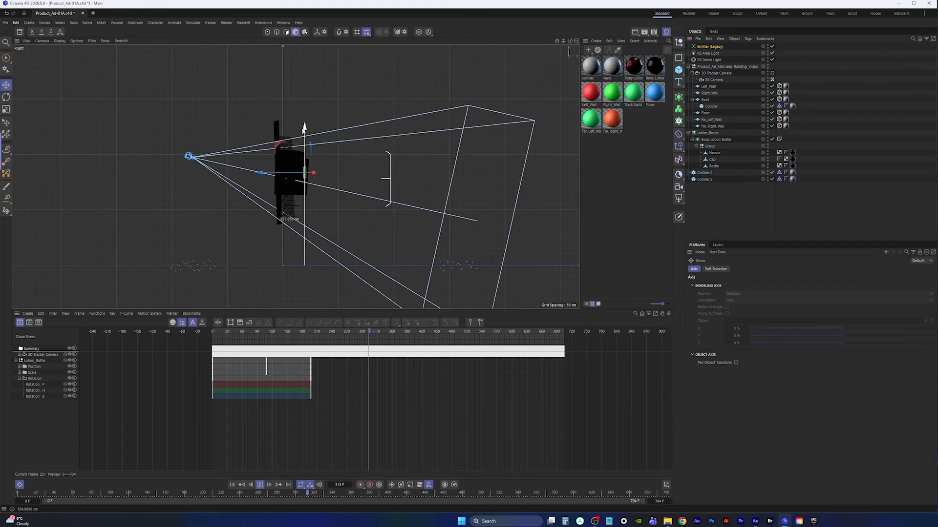
pyautogui.scroll(10, 303, 182)
pyautogui.scroll(-5, 308, 210)
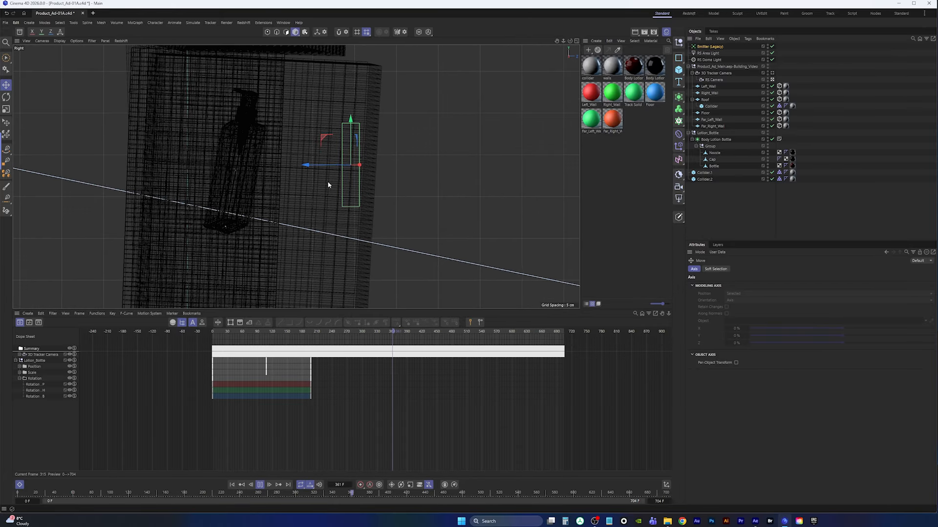
pyautogui.middleClick(402, 155)
pyautogui.middleClick(415, 94)
pyautogui.middleClick(415, 94)
pyautogui.middleClick(401, 119)
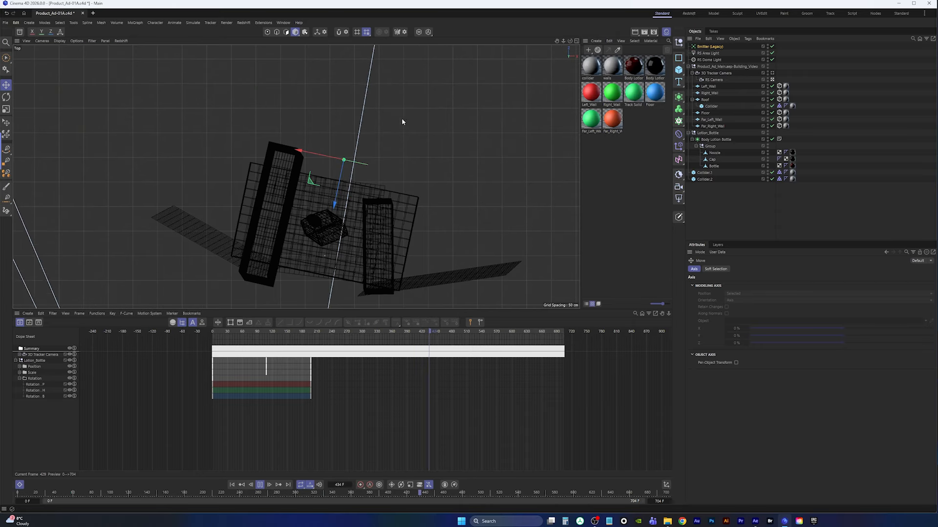
pyautogui.click(232, 485)
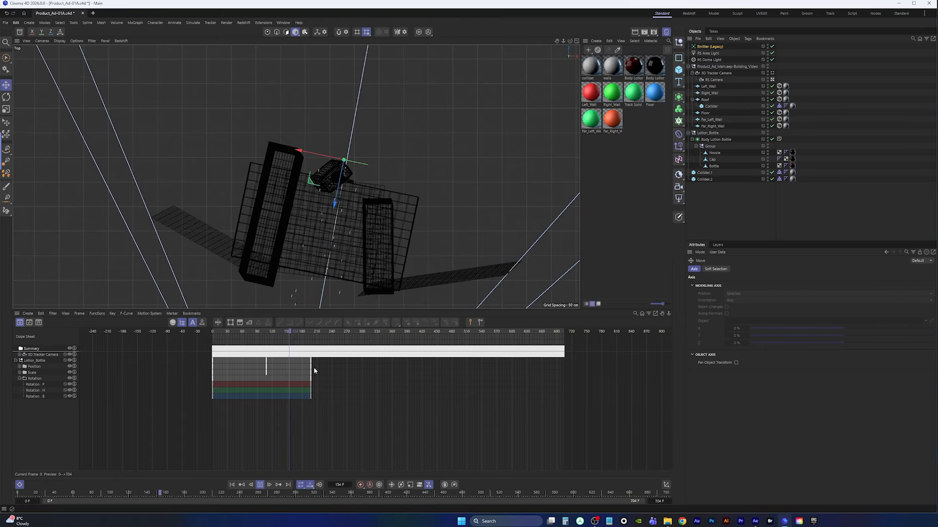
pyautogui.click(260, 485)
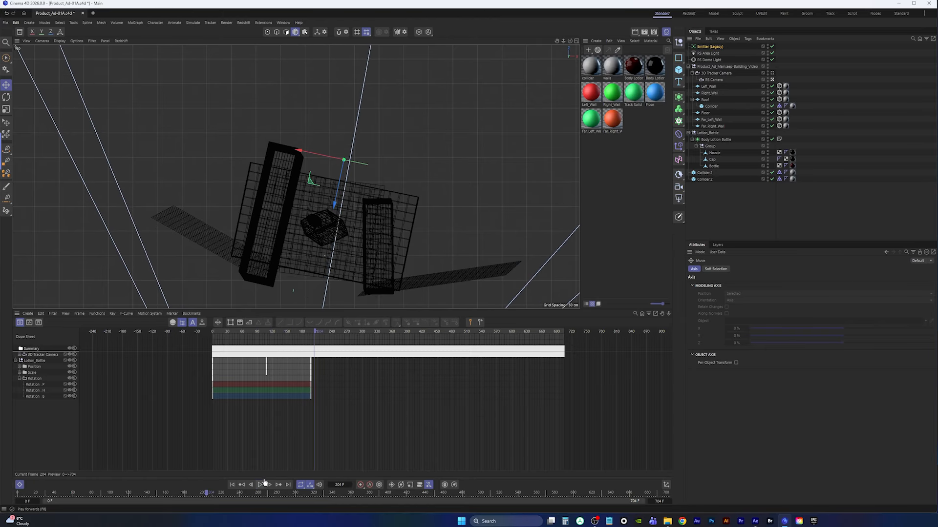
pyautogui.moveTo(315, 336); pyautogui.dragTo(313, 342)
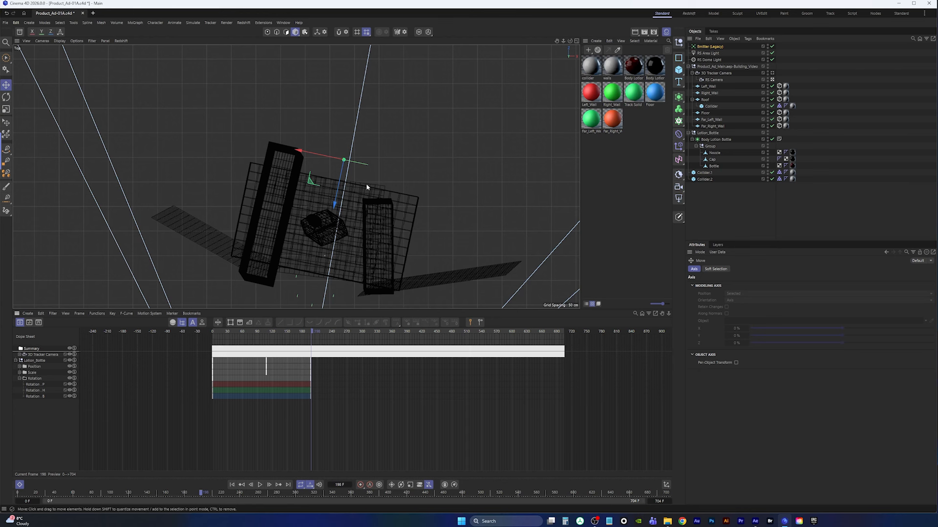
# Set the emitter's Stop Emission to 400 F and return to the camera perspective
pyautogui.click(710, 46)
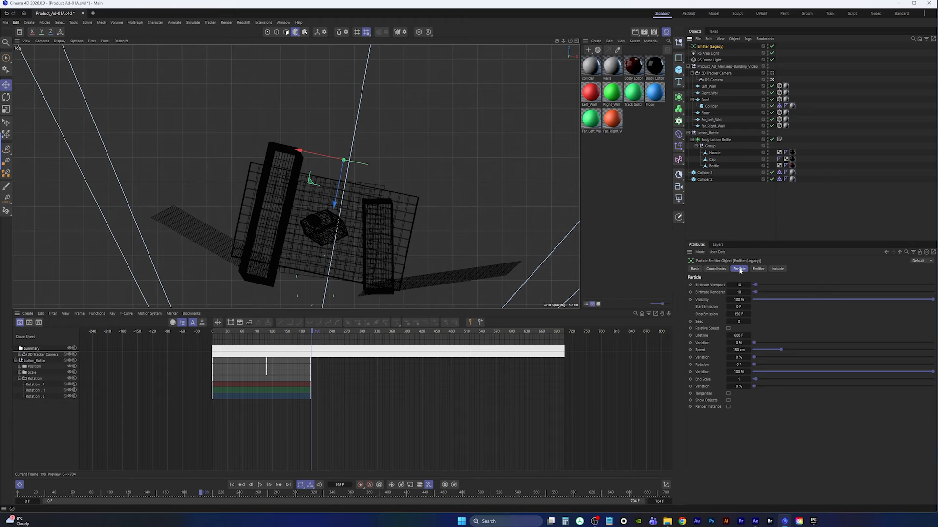
pyautogui.click(740, 307)
pyautogui.click(742, 315)
pyautogui.write('400')
pyautogui.press('Return')
pyautogui.middleClick(472, 202)
pyautogui.middleClick(235, 113)
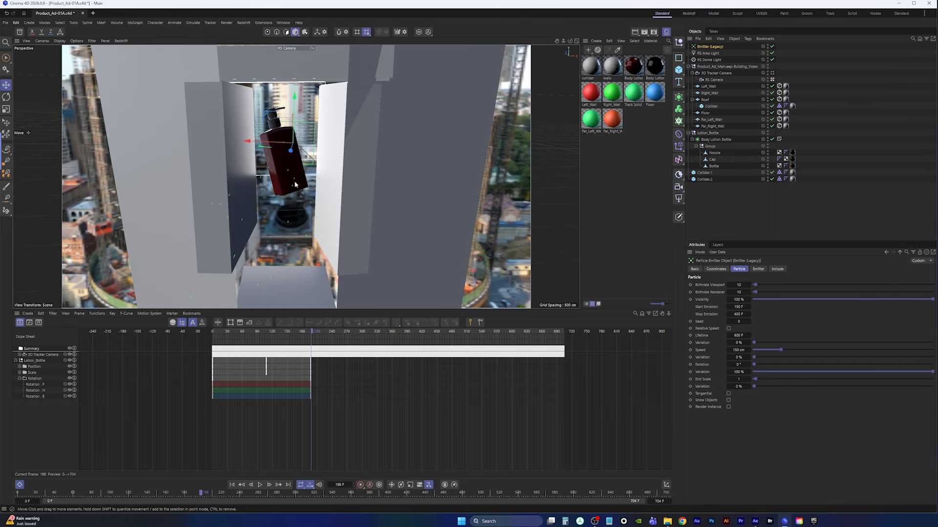
# Replay the animation from the start to preview the emission
pyautogui.click(232, 485)
pyautogui.click(260, 485)
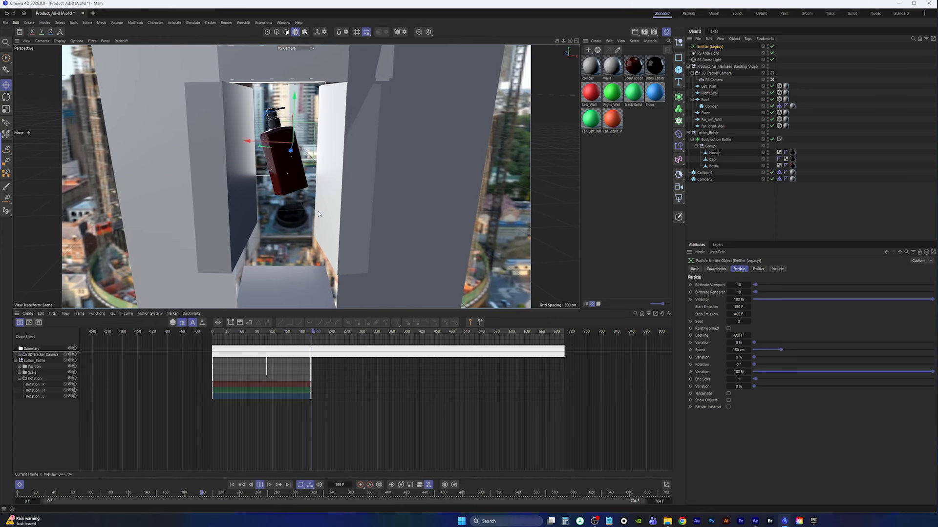
pyautogui.click(260, 485)
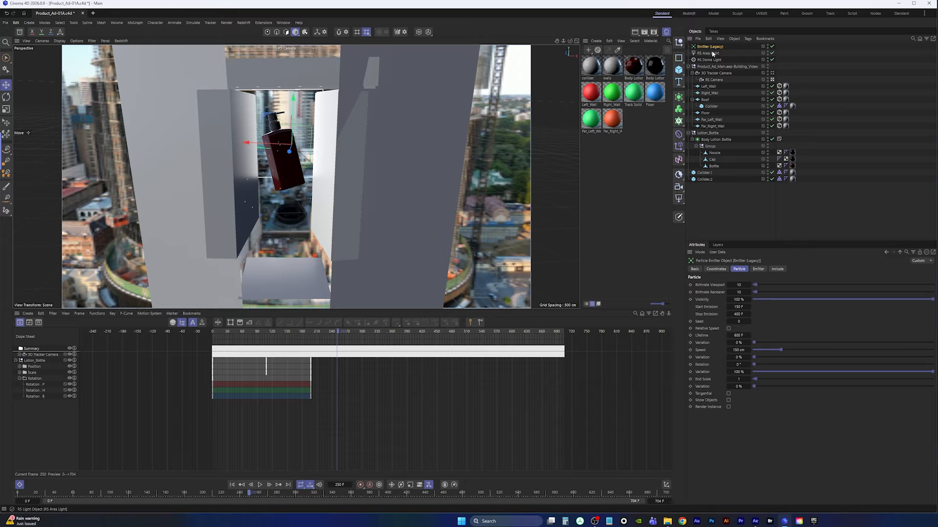
# Add a sphere, place it under the emitter, and enable the emitter's Show Objects option
pyautogui.click(679, 70)
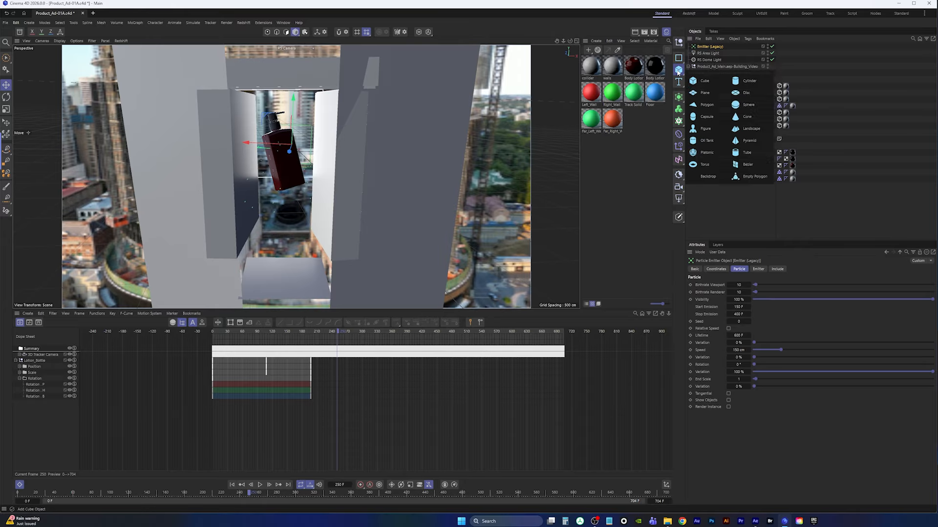
pyautogui.click(748, 104)
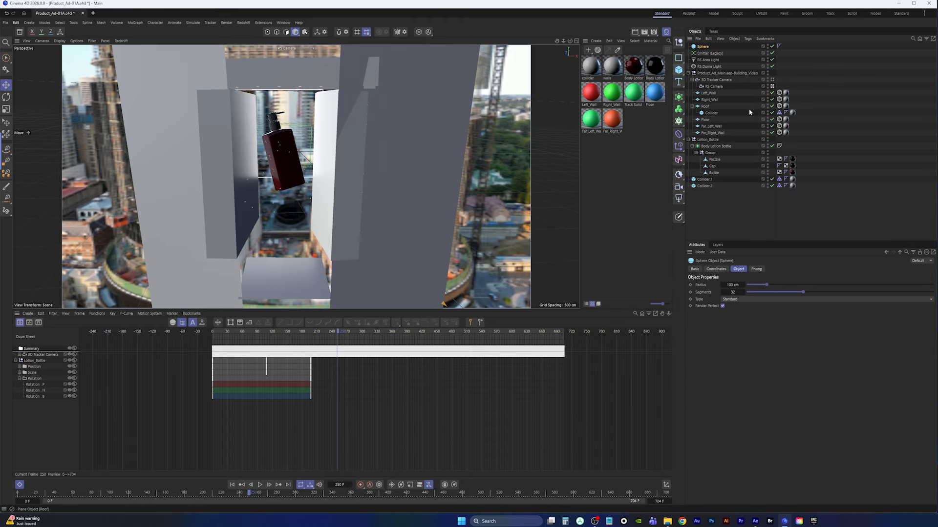
pyautogui.moveTo(703, 47); pyautogui.dragTo(708, 53)
pyautogui.click(708, 49)
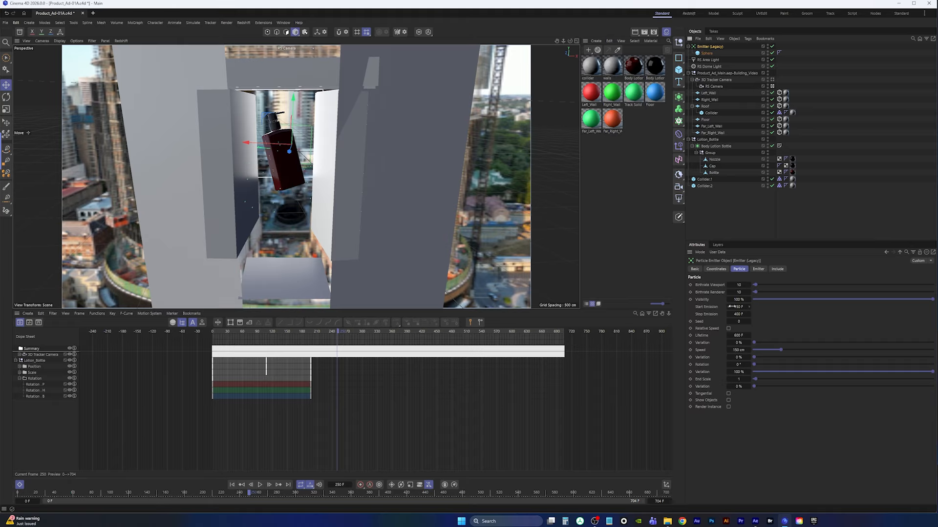
pyautogui.click(728, 401)
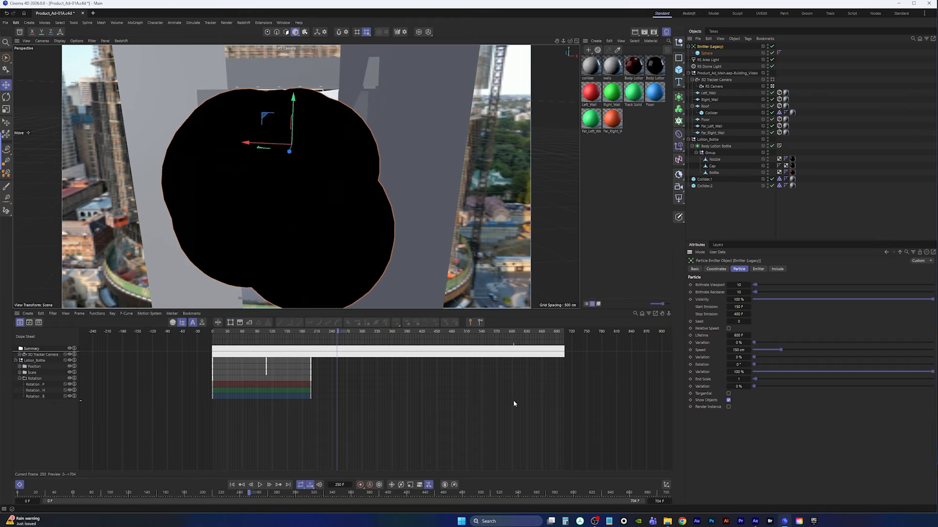
# Scale the sphere down so the emitted balls become small
pyautogui.click(705, 53)
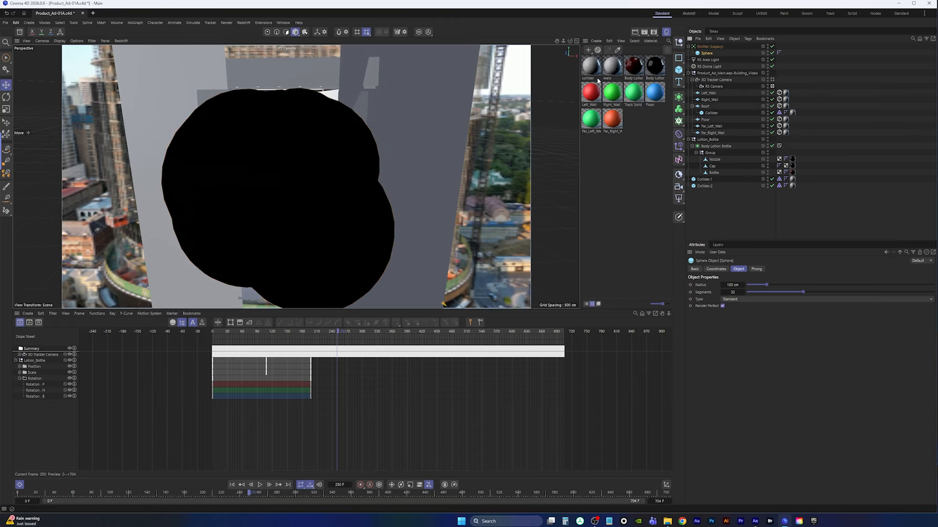
pyautogui.click(6, 109)
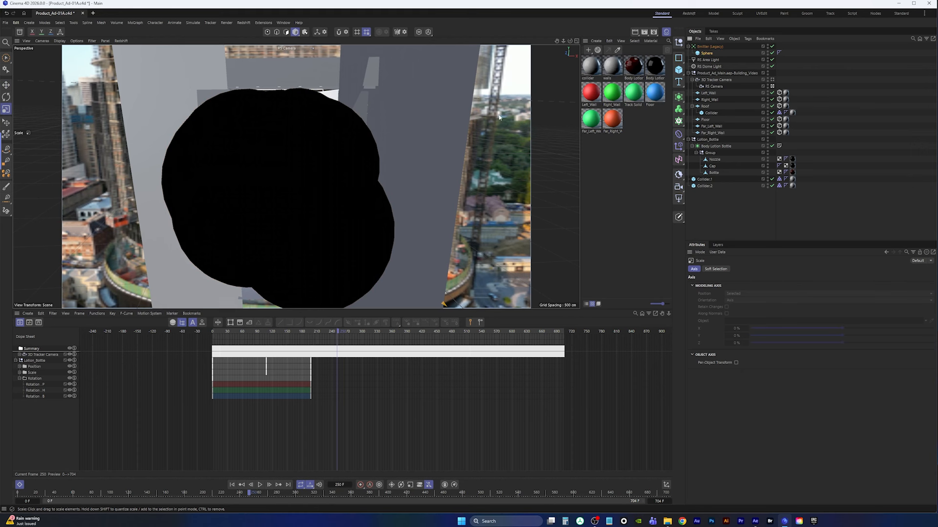
pyautogui.moveTo(499, 118); pyautogui.dragTo(318, 253)
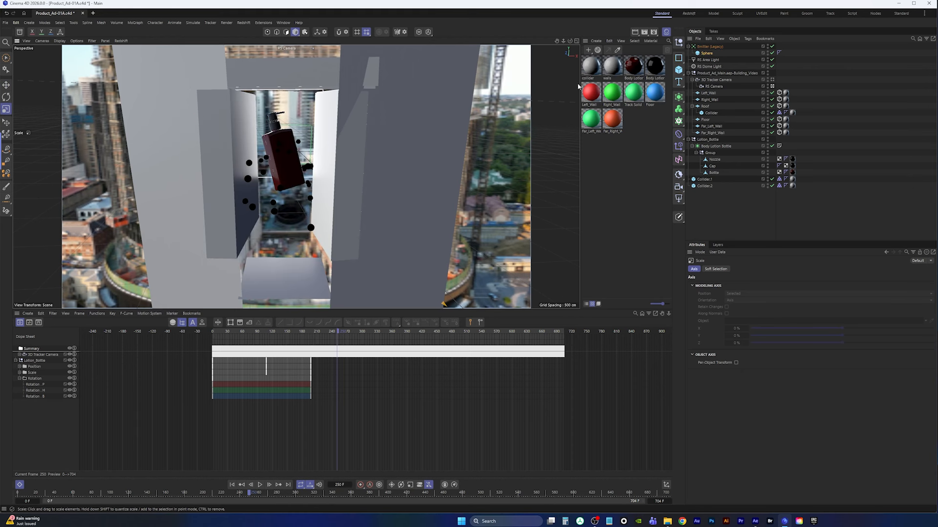
# Create a new material and name it ball_1
pyautogui.doubleClick(595, 160)
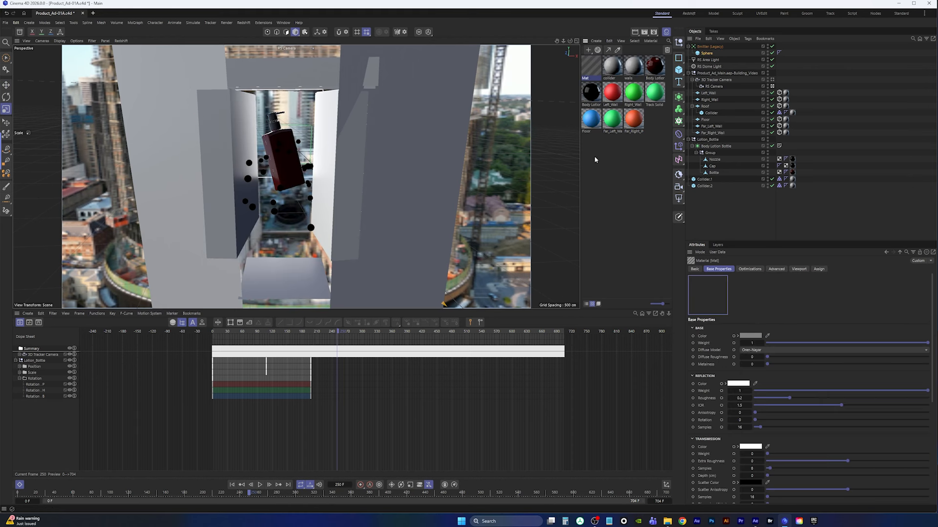
pyautogui.doubleClick(589, 79)
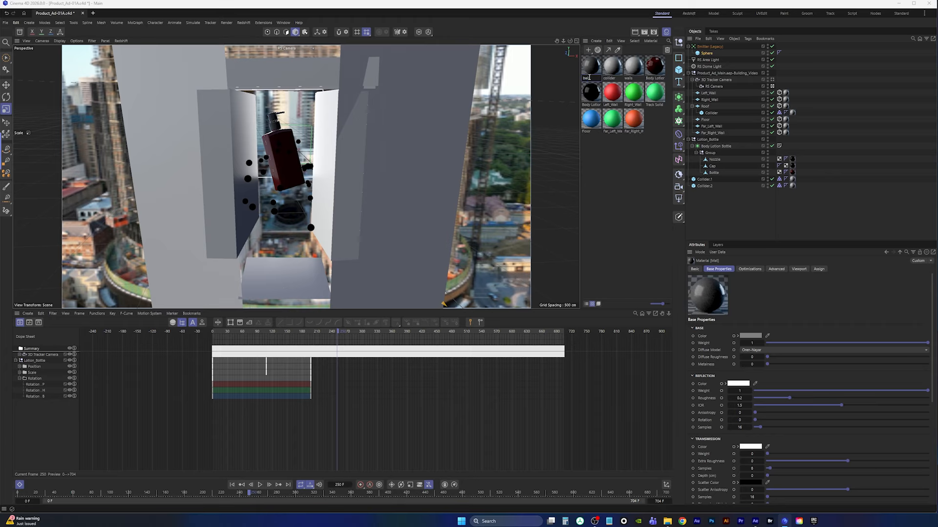
pyautogui.write('ball_1')
pyautogui.press('Return')
# Set ball_1's color to red (R 218, G 53, B 53) and apply it to the sphere
pyautogui.click(751, 336)
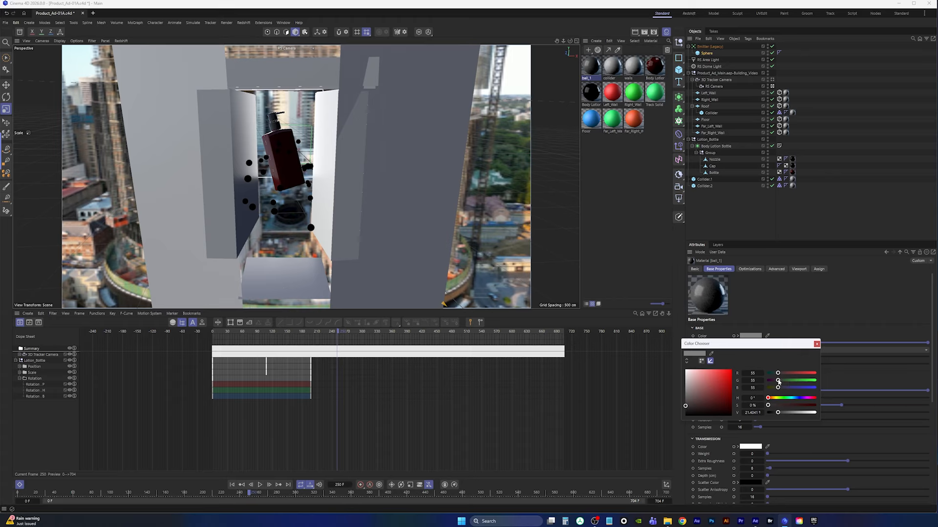
pyautogui.moveTo(726, 382); pyautogui.dragTo(722, 382)
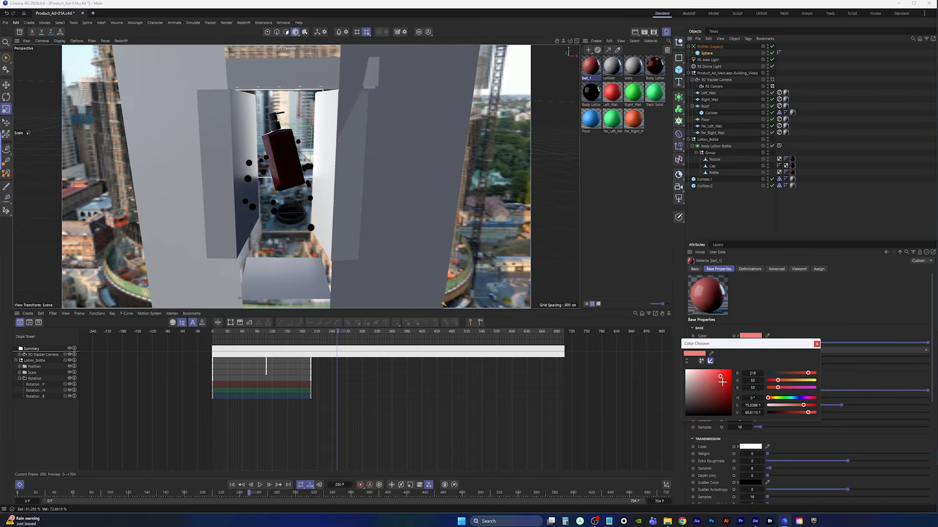
pyautogui.click(817, 344)
pyautogui.moveTo(590, 66); pyautogui.dragTo(706, 53)
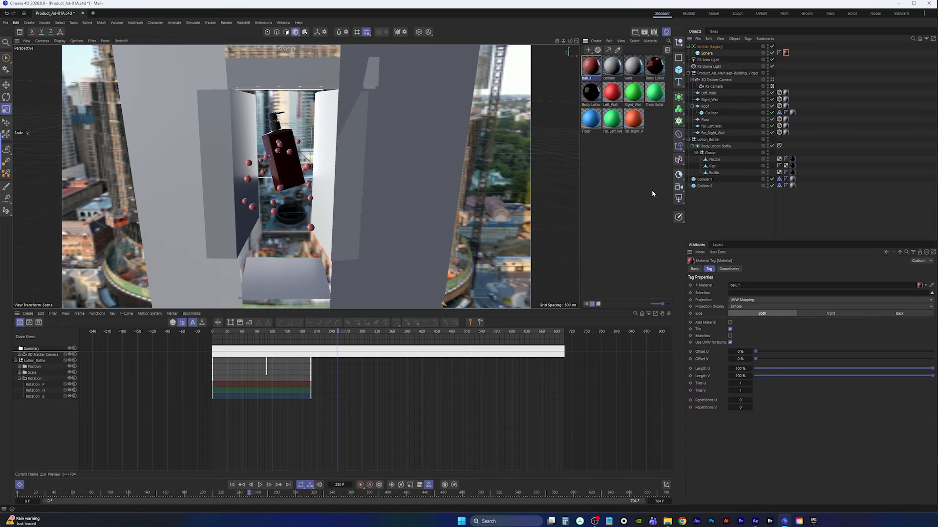
# Add a Rigid Body simulation tag to the emitter
pyautogui.click(711, 47)
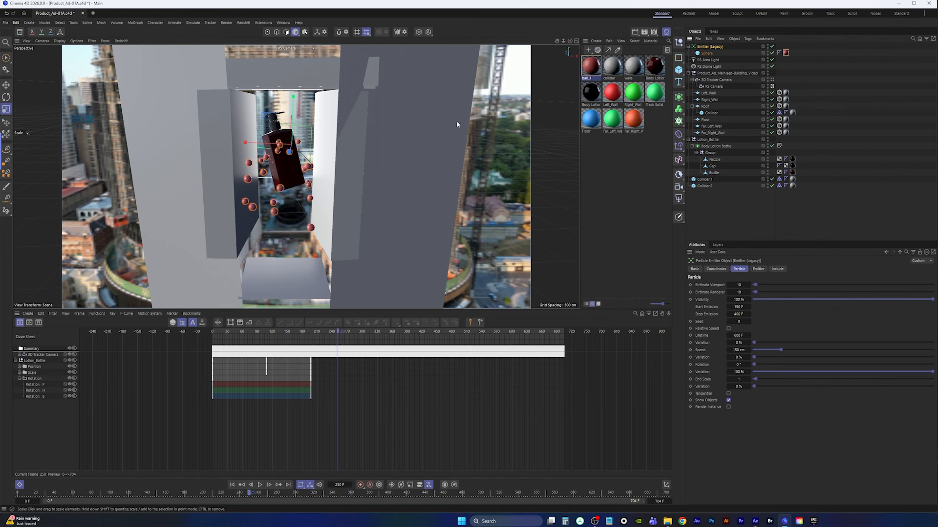
pyautogui.rightClick(713, 48)
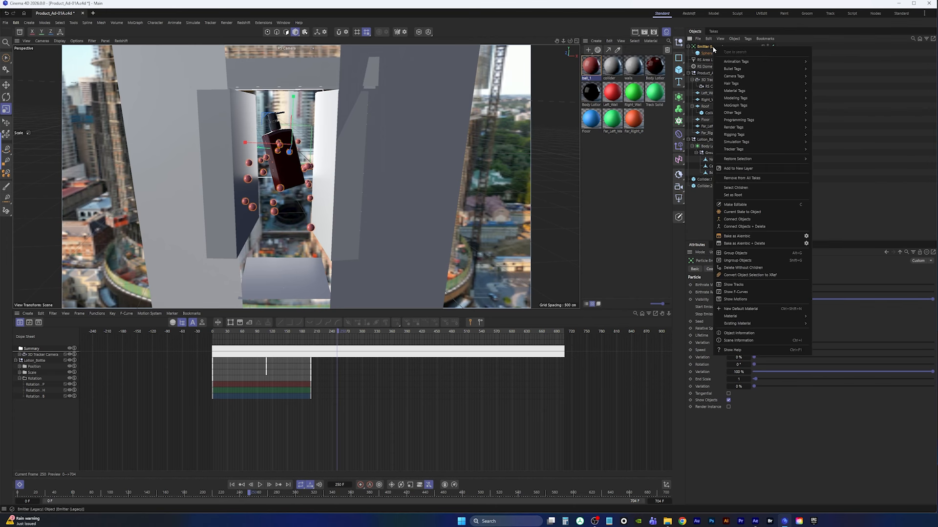
pyautogui.moveTo(742, 135)
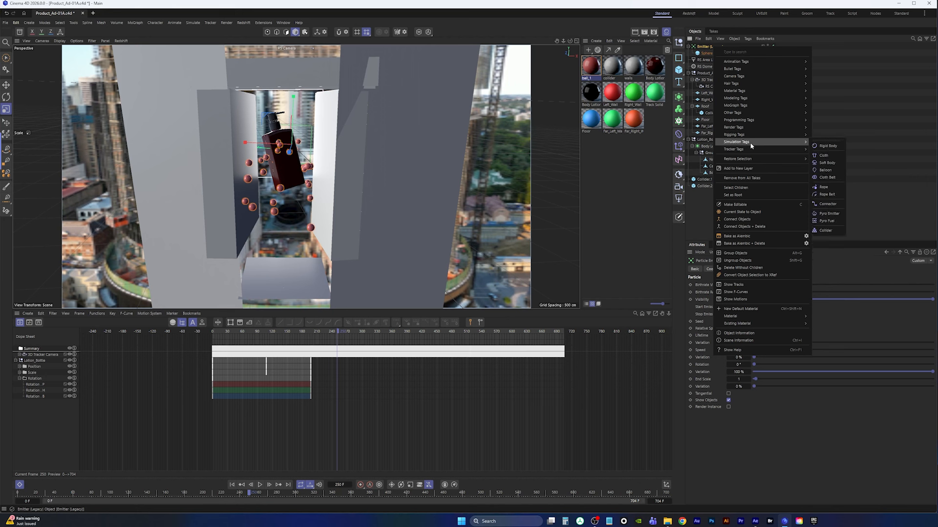
pyautogui.click(829, 147)
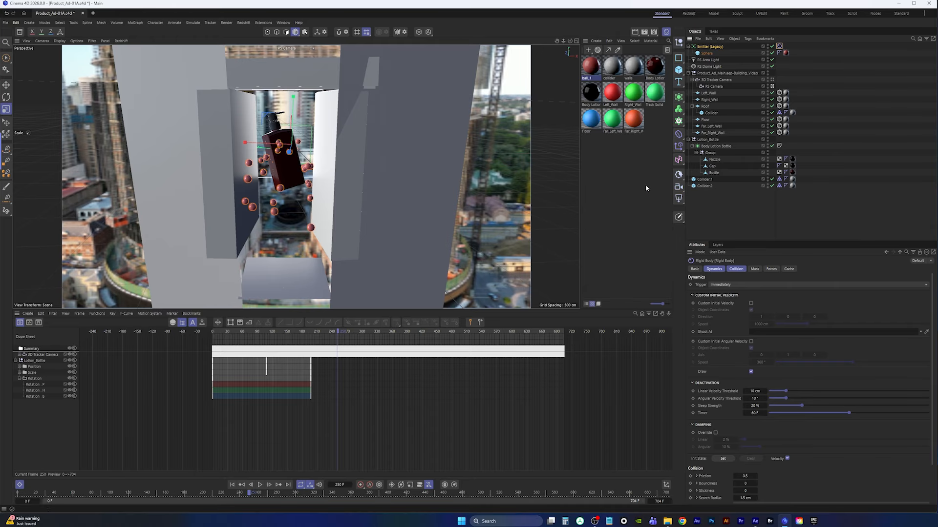
# Replay the animation from the start to preview the rigid-body balls
pyautogui.click(232, 484)
pyautogui.click(260, 484)
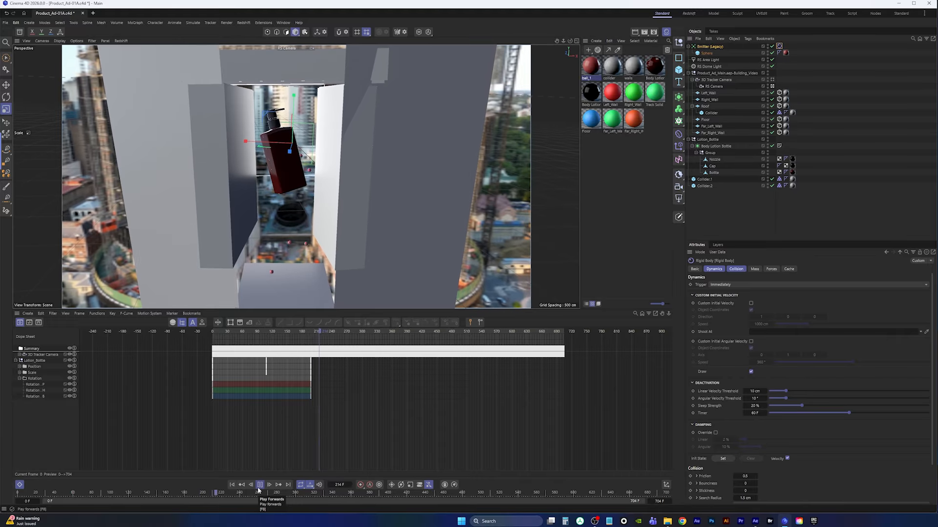
pyautogui.click(259, 486)
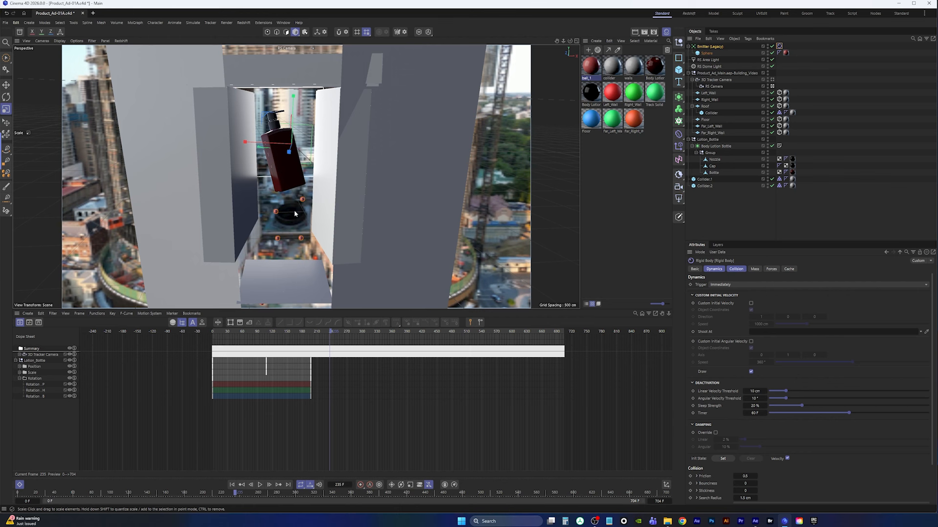
# Open the scene's simulation settings and set the gravity to 0
pyautogui.click(719, 210)
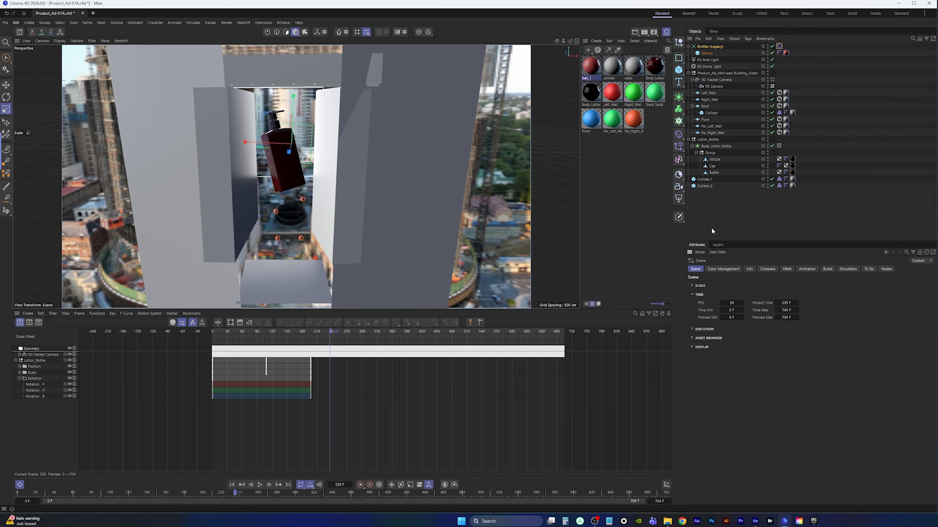
pyautogui.click(848, 269)
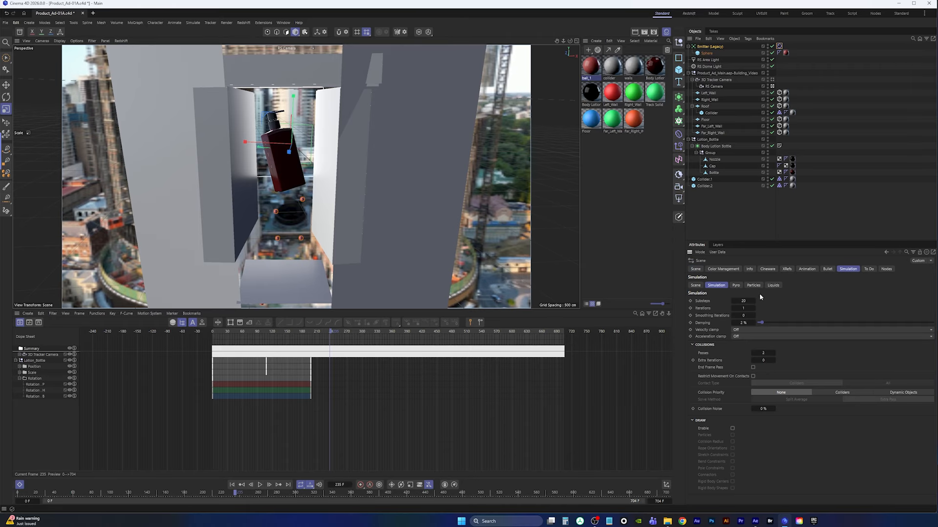
pyautogui.click(695, 285)
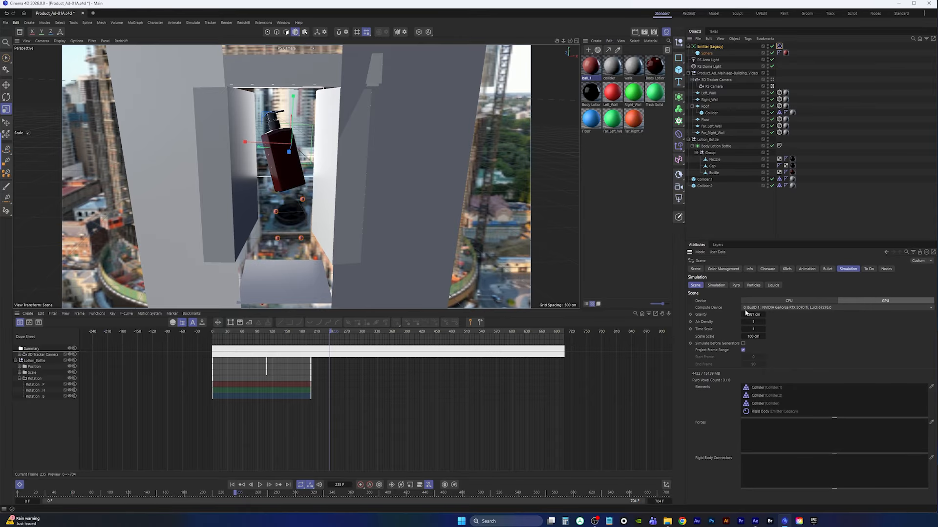
pyautogui.write('0')
pyautogui.press('Return')
# Open the simulation settings and start editing the Substeps value
pyautogui.click(717, 286)
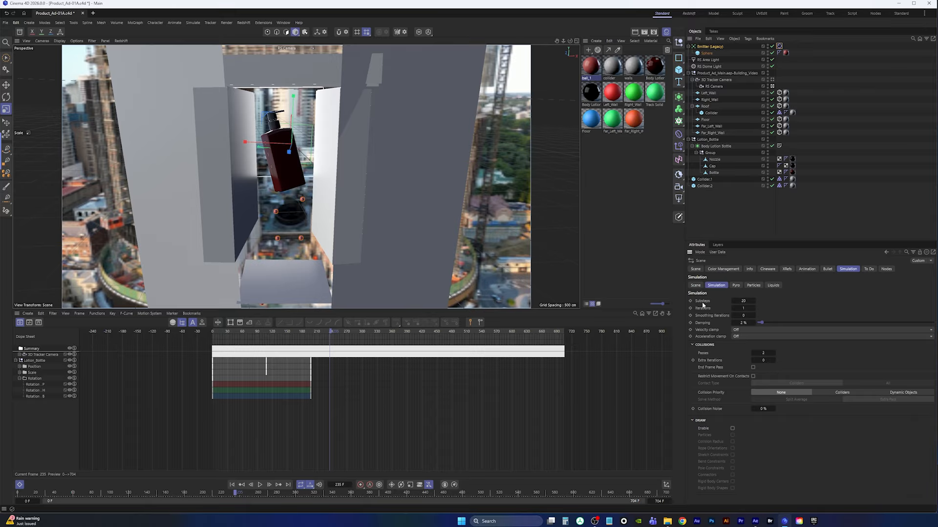
pyautogui.doubleClick(743, 301)
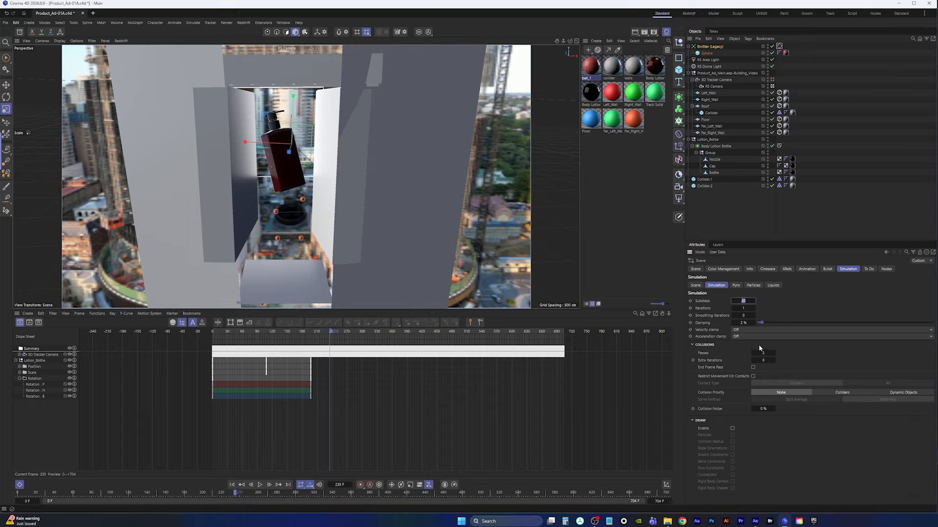
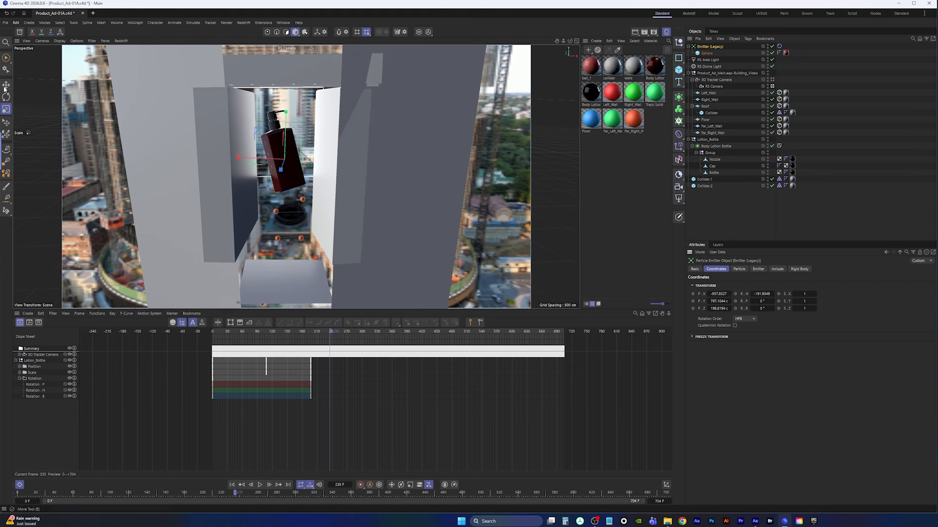
# Select the emitter and review its Emitter settings
pyautogui.click(5, 97)
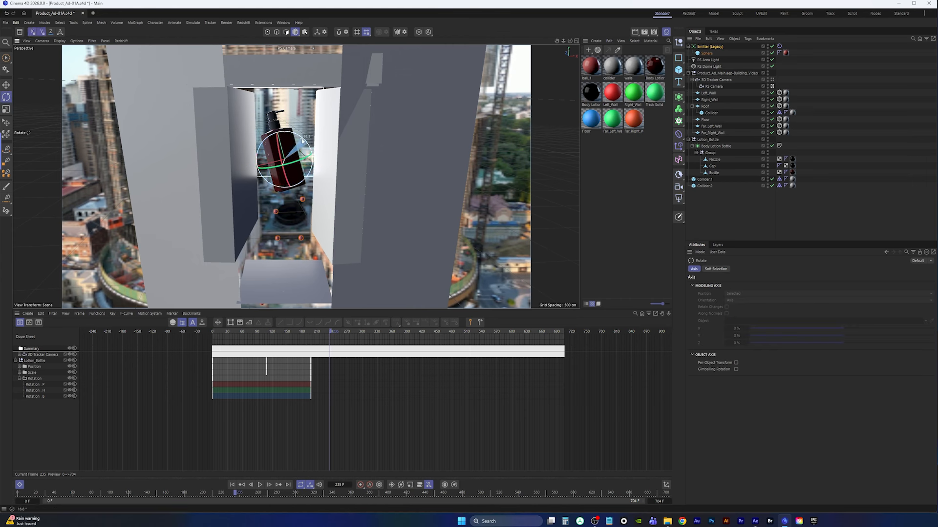
pyautogui.press('0')
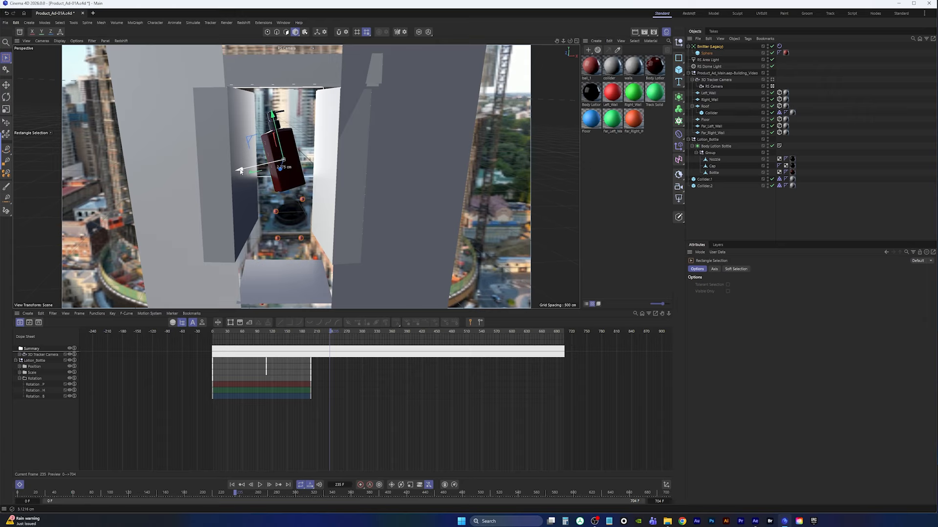
pyautogui.click(703, 45)
pyautogui.click(758, 269)
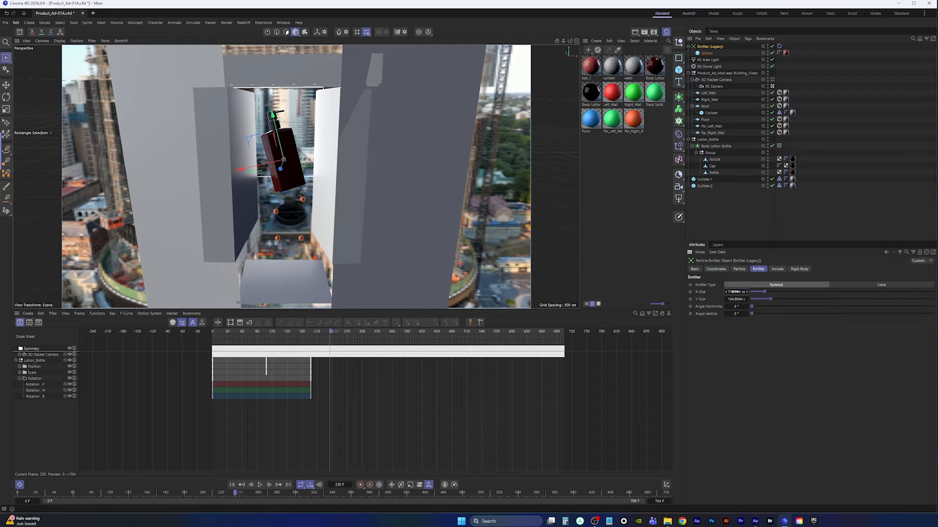
pyautogui.click(742, 216)
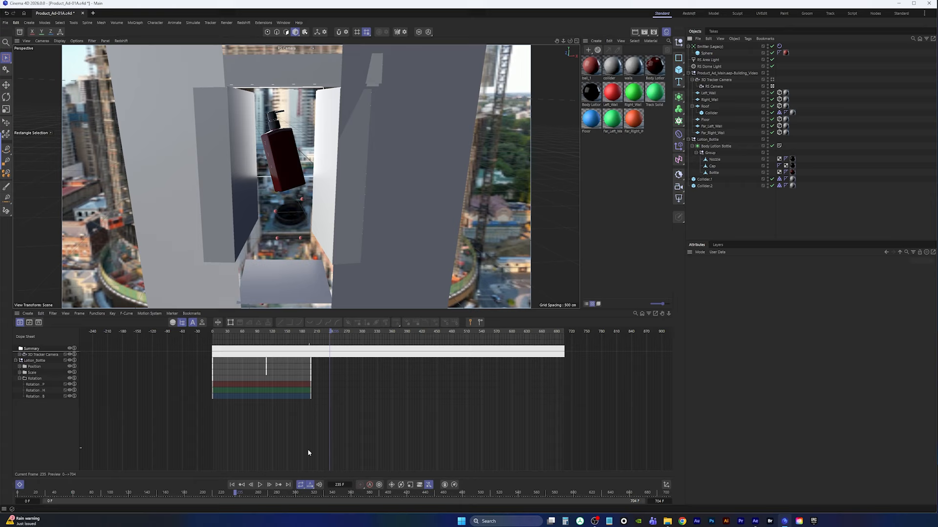
# Preview the simulation playback, rewind to the first frame, and save the project
pyautogui.click(261, 485)
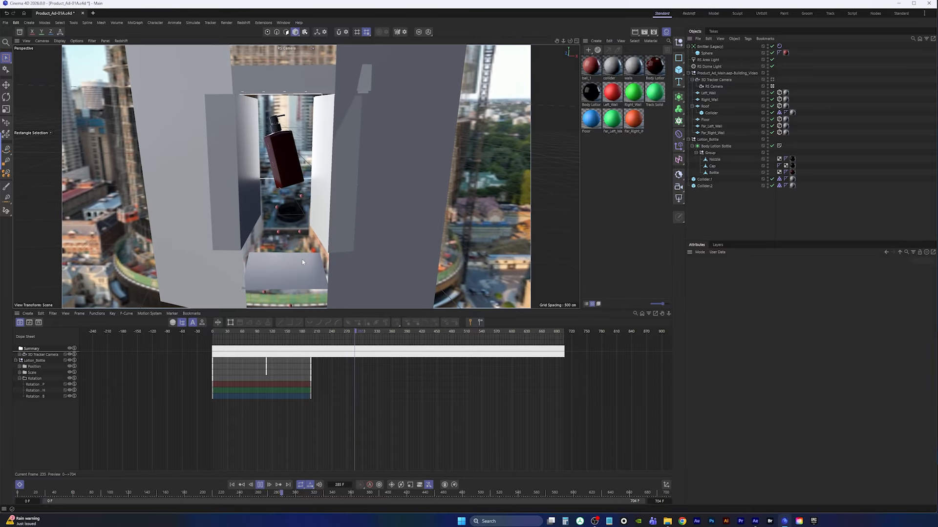
pyautogui.click(260, 484)
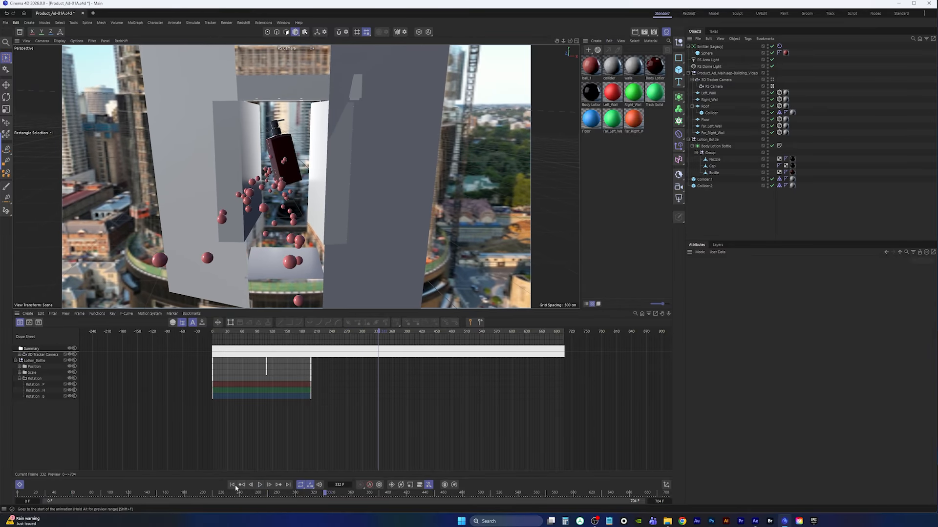
pyautogui.click(233, 485)
pyautogui.click(4, 23)
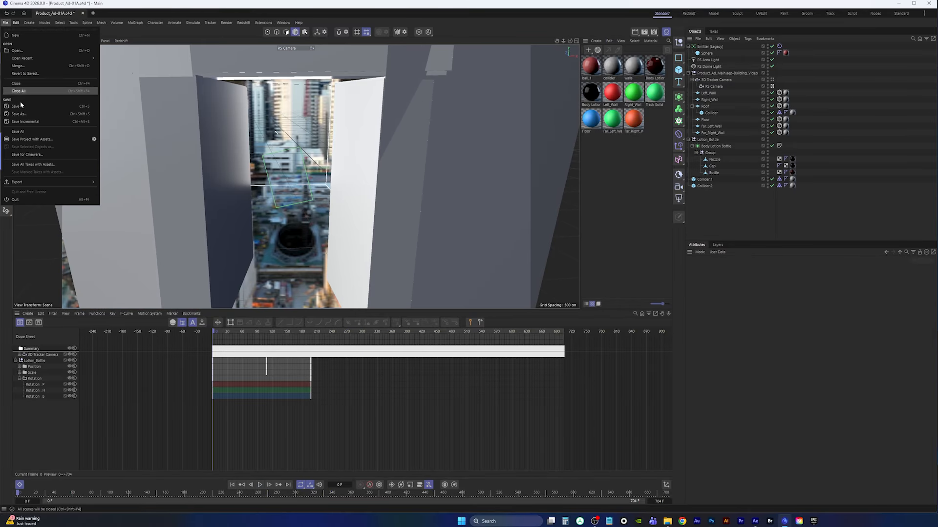
pyautogui.click(30, 107)
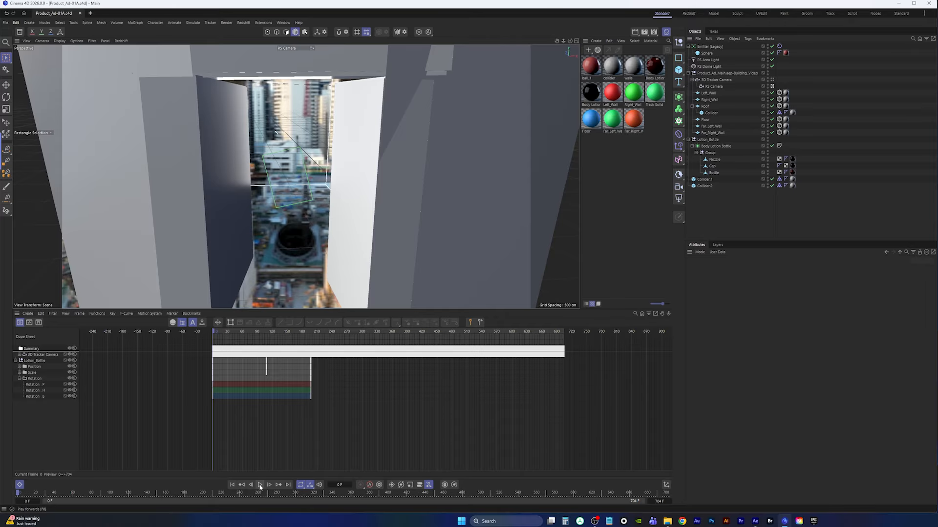
# Replay the simulation from the start to watch the emitted balls
pyautogui.click(299, 334)
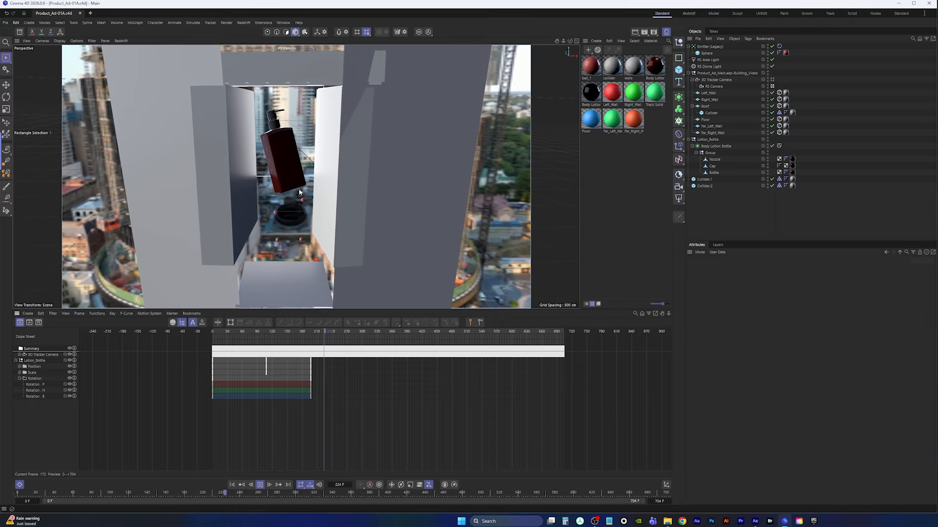
pyautogui.click(259, 485)
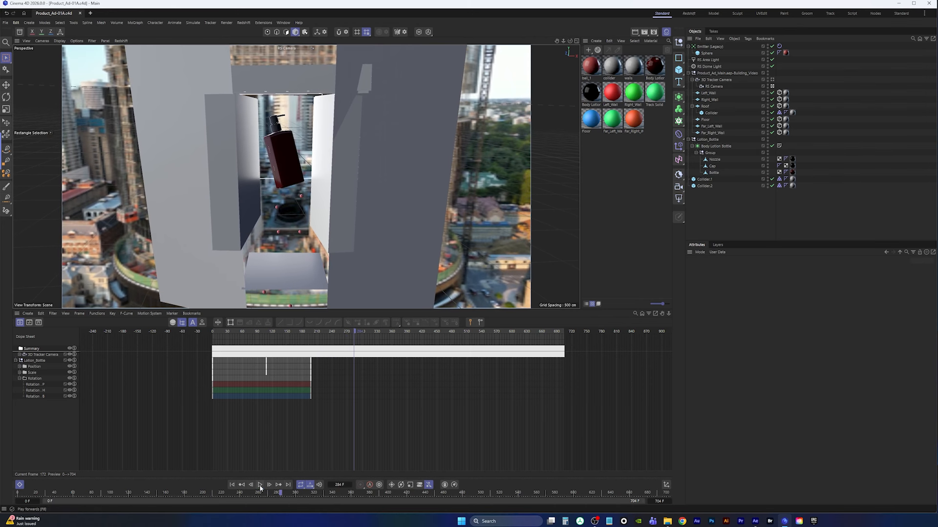
pyautogui.click(233, 486)
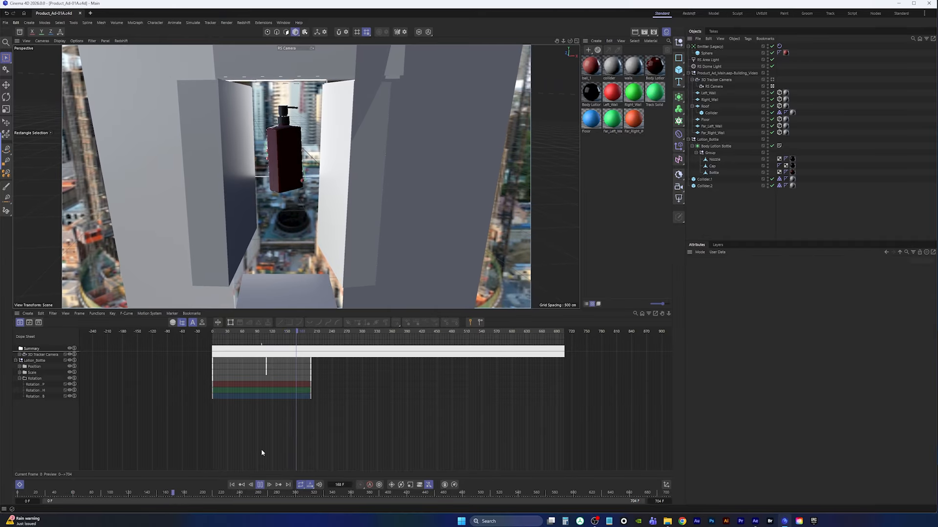
pyautogui.click(260, 485)
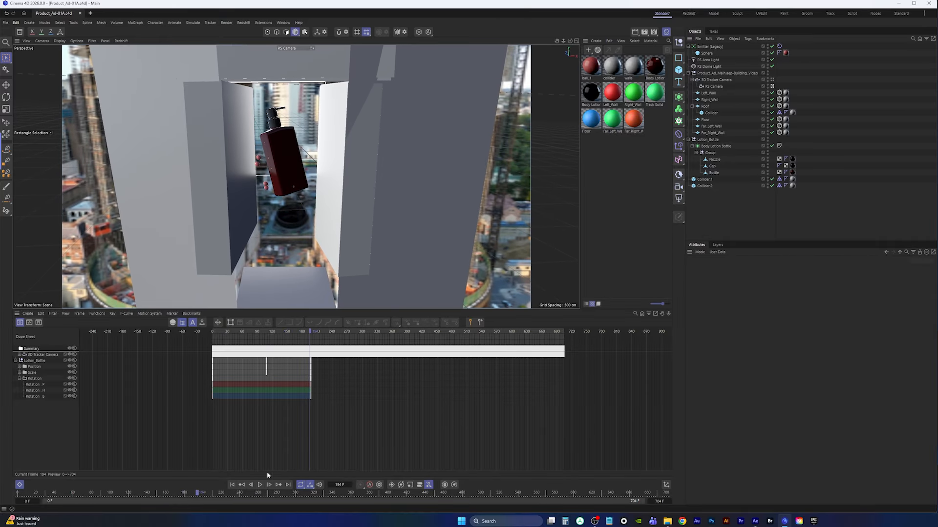
# Set the emitter's particle Start Emission to frame 194
pyautogui.click(711, 48)
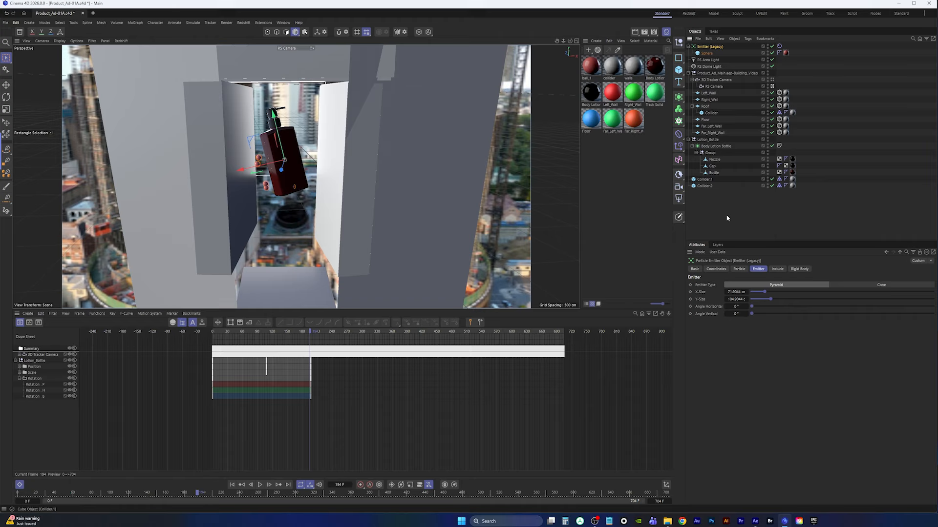
pyautogui.click(740, 269)
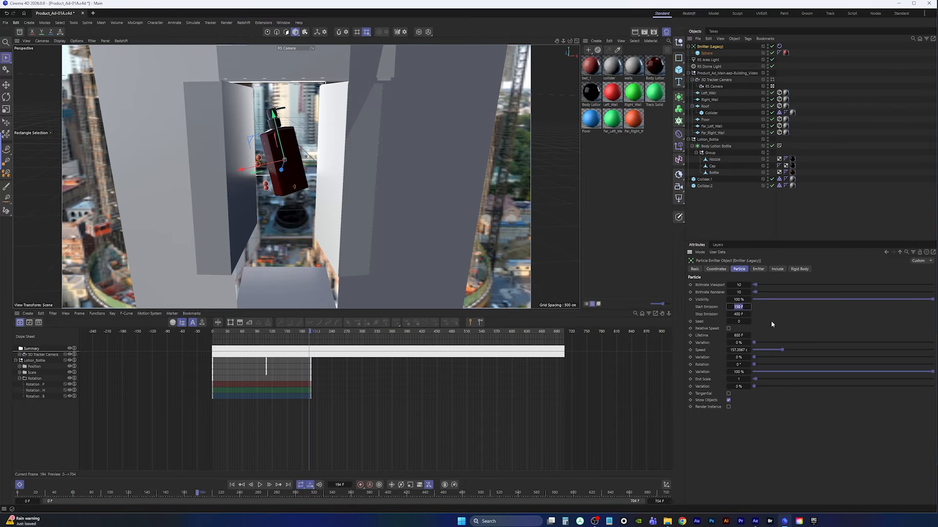
pyautogui.write('1')
# Replay the animation from the first frame to check the delayed emission
pyautogui.click(233, 485)
pyautogui.click(259, 485)
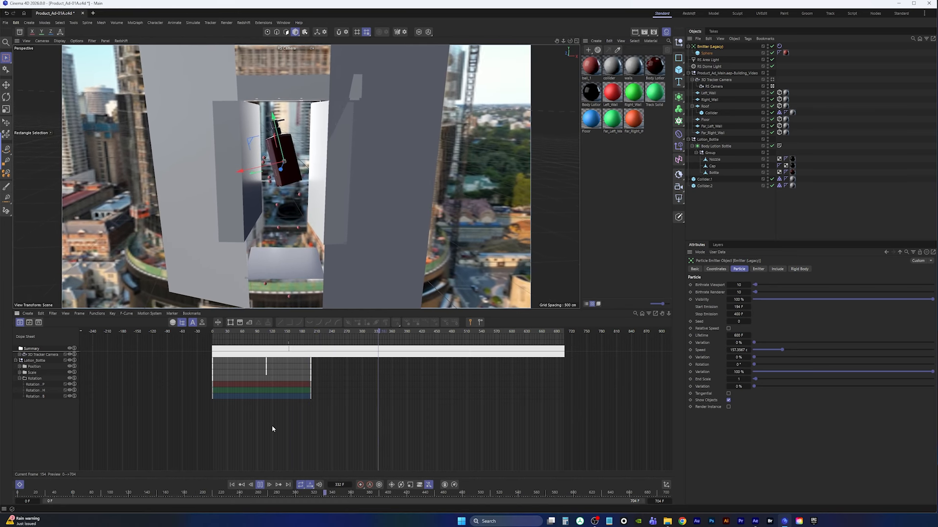
pyautogui.click(260, 485)
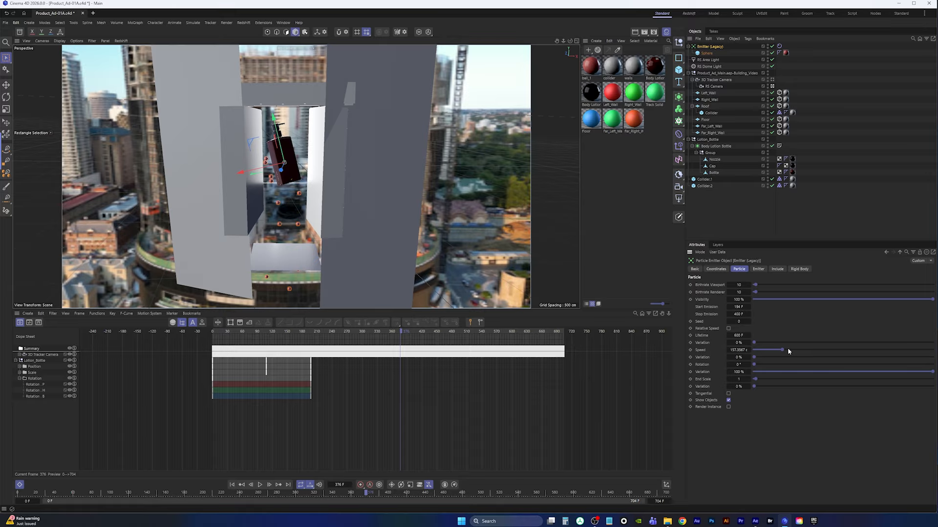
# Raise the particle Speed to about 778 cm and replay the simulation
pyautogui.moveTo(787, 351); pyautogui.dragTo(879, 349)
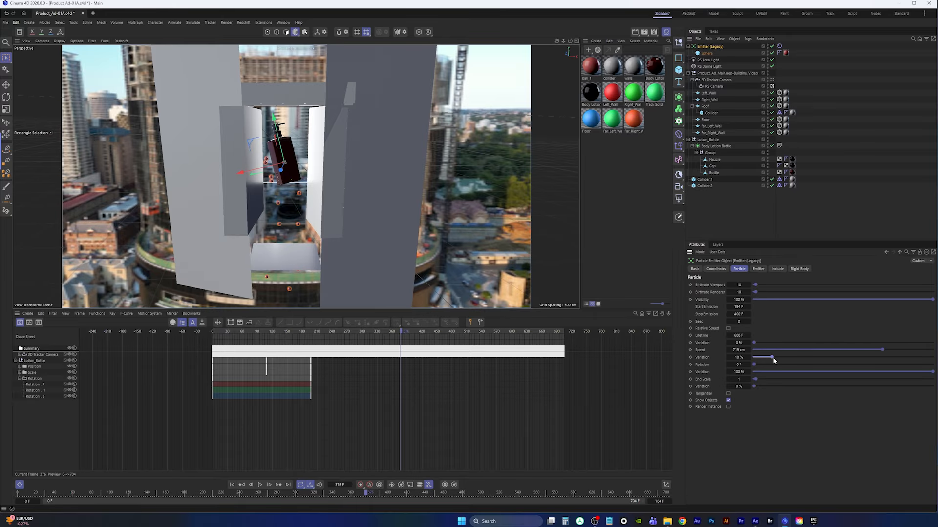
pyautogui.click(260, 485)
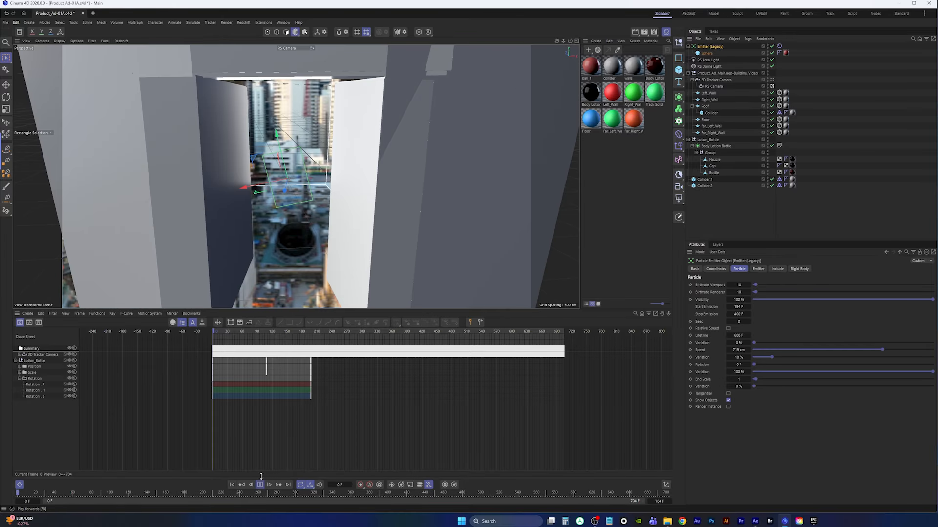
pyautogui.click(297, 332)
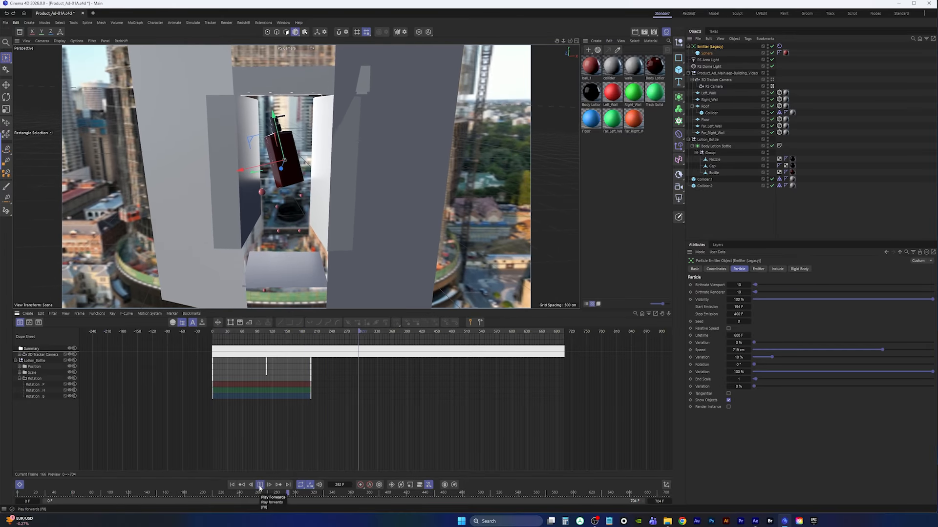
pyautogui.click(260, 485)
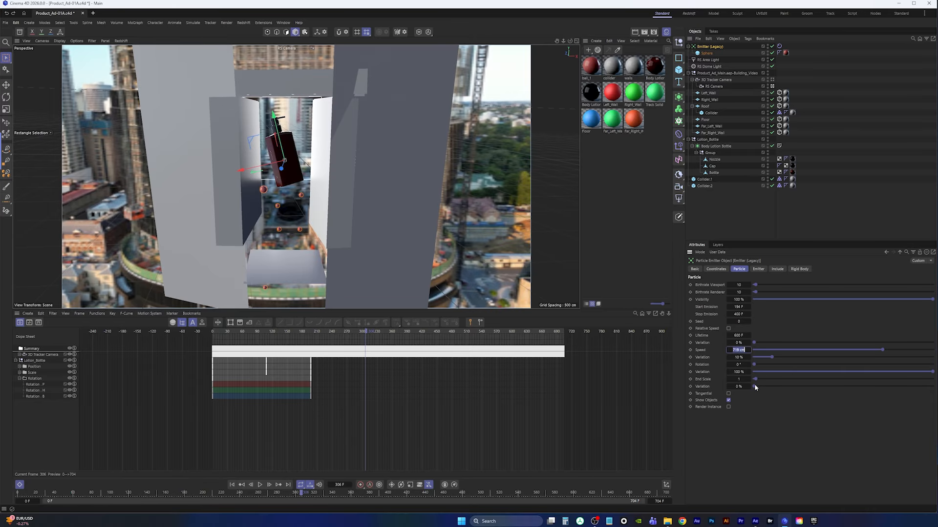
# Set the particle Speed to 2000 cm and replay the simulation from the start
pyautogui.write('2000')
pyautogui.press('Return')
pyautogui.click(235, 485)
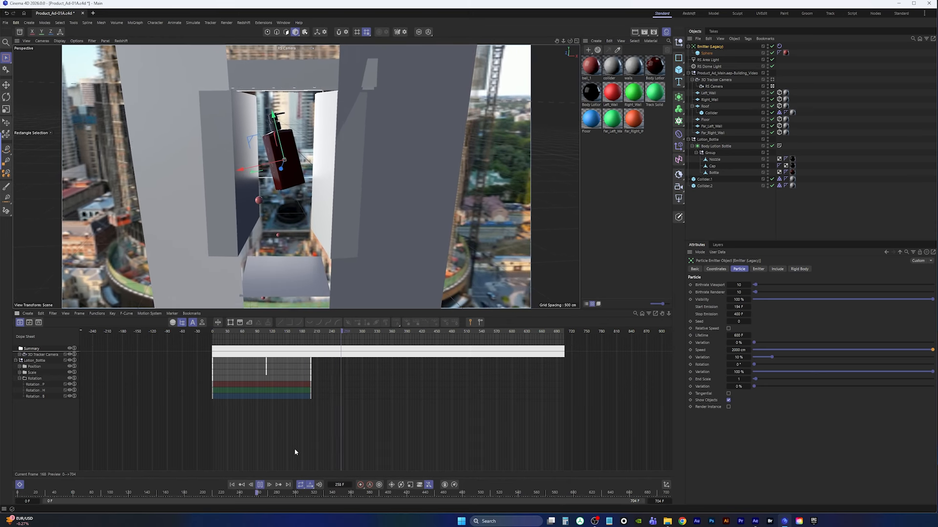
pyautogui.click(232, 485)
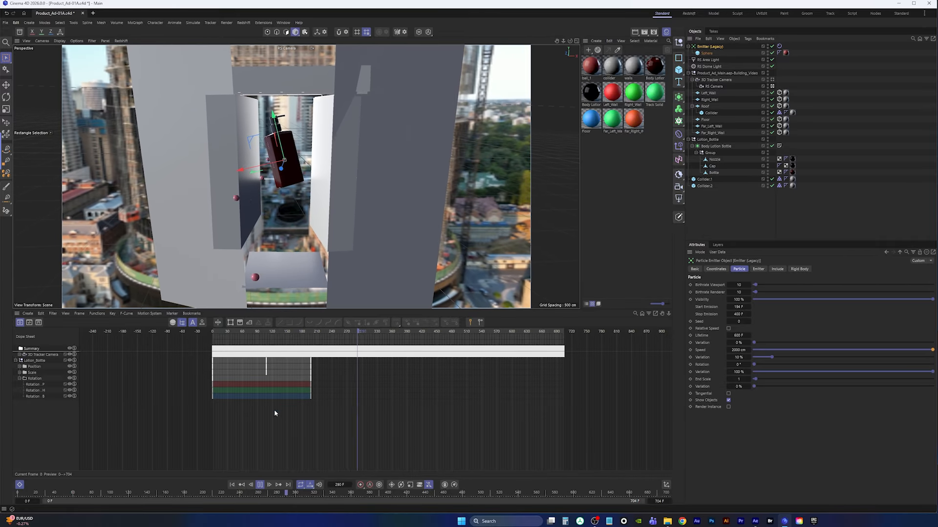
pyautogui.click(260, 484)
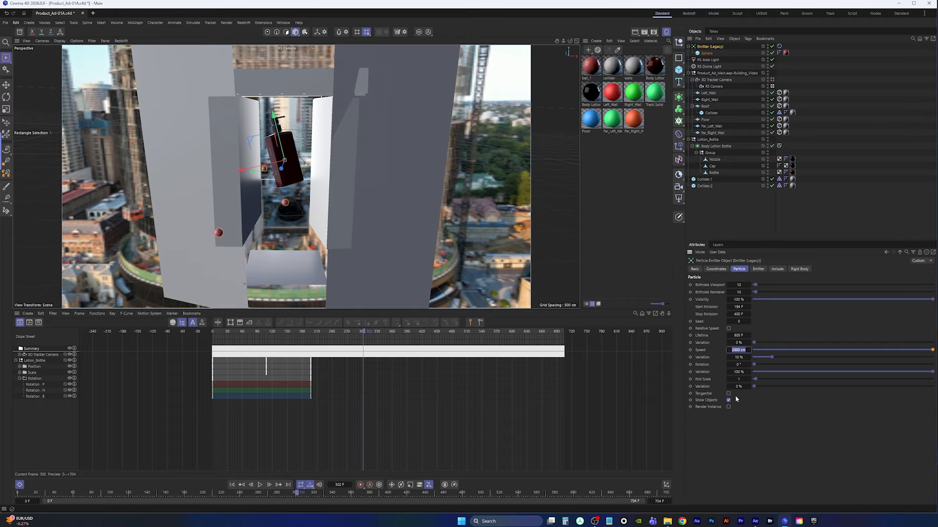
# Set the particle Speed to 700 cm and replay the simulation from the start
pyautogui.write('700')
pyautogui.press('Return')
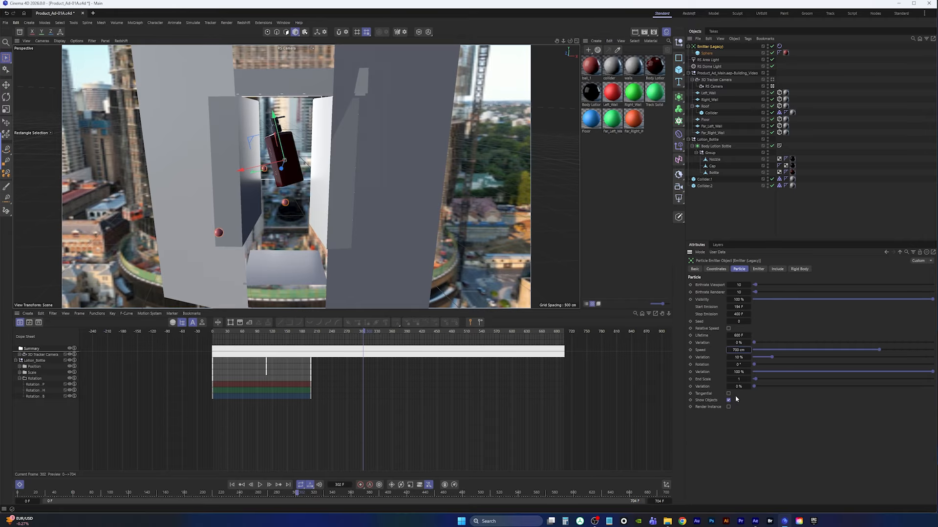
pyautogui.click(232, 485)
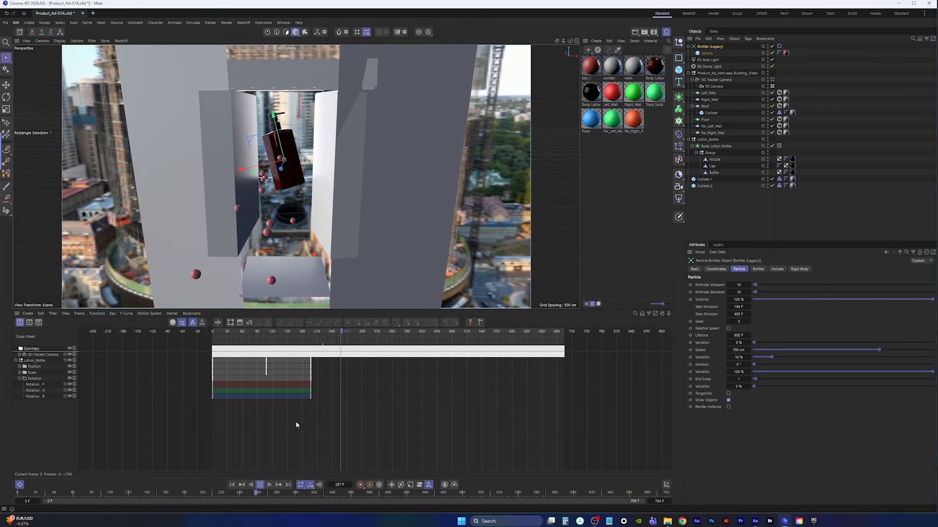
pyautogui.click(260, 485)
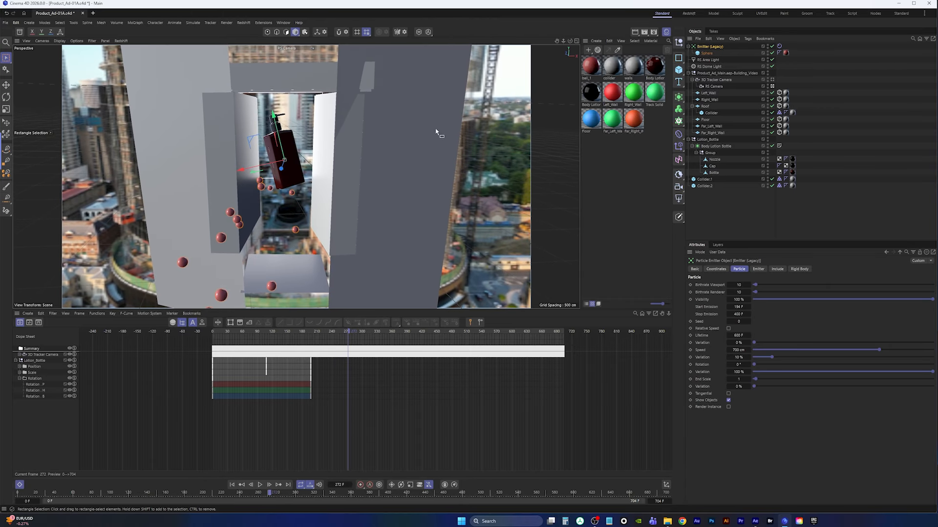
# Examine the emitter's placement in the top view and return to the perspective view
pyautogui.middleClick(439, 136)
pyautogui.middleClick(393, 108)
pyautogui.scroll(5, 324, 196)
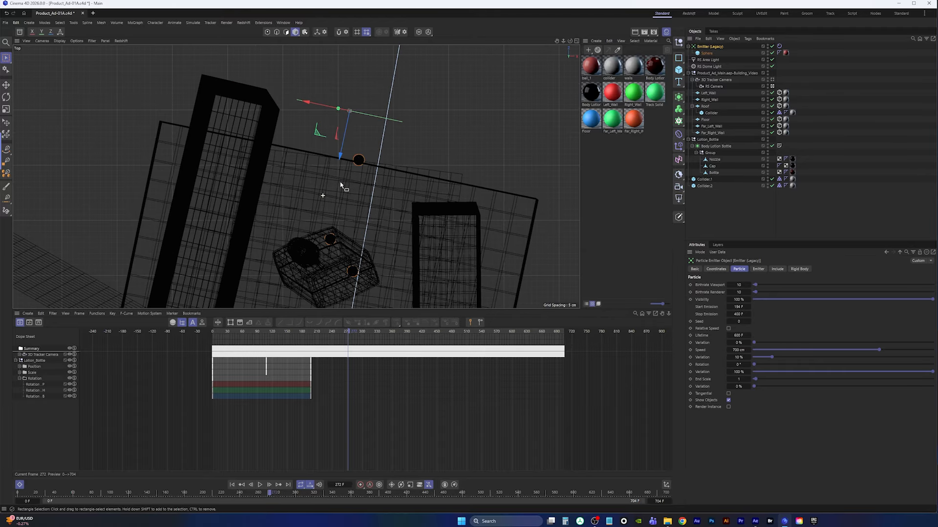
pyautogui.keyDown('alt'); pyautogui.moveTo(344, 184); pyautogui.dragTo(342, 208, button='middle'); pyautogui.keyUp('alt')
pyautogui.press('r')
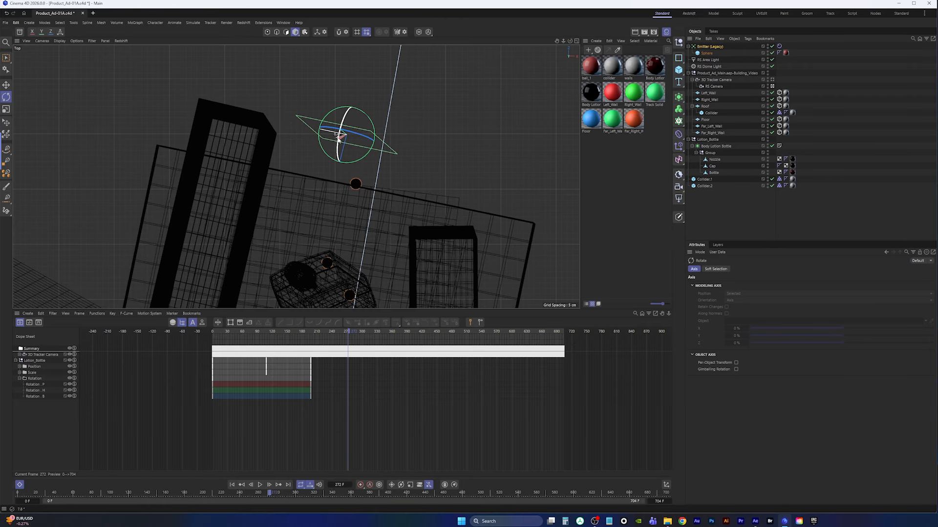
pyautogui.middleClick(339, 138)
pyautogui.middleClick(234, 141)
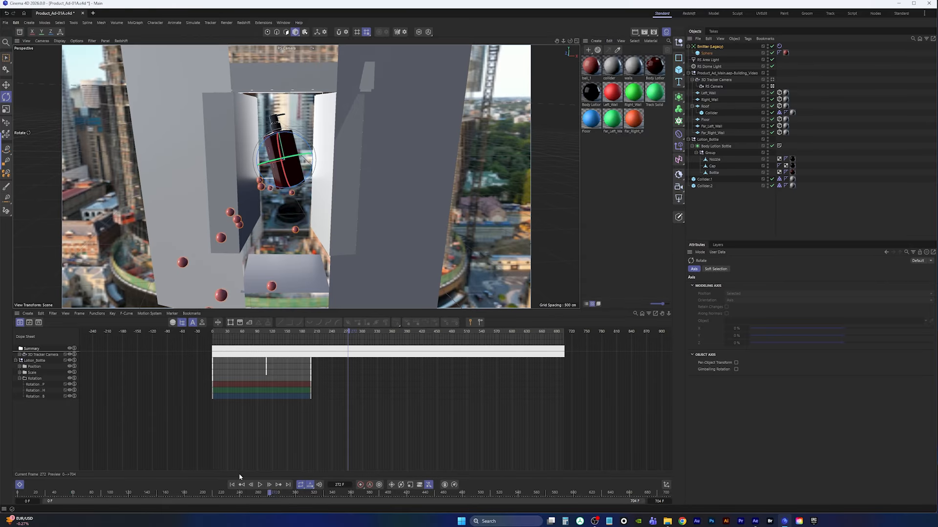
# Play the simulation from the start several times to preview the balls around the bottle
pyautogui.click(233, 485)
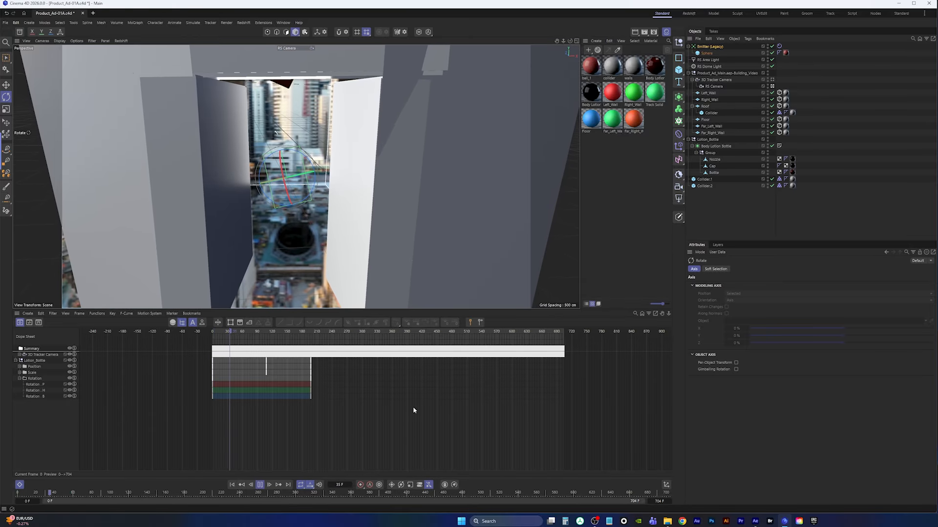
pyautogui.click(262, 485)
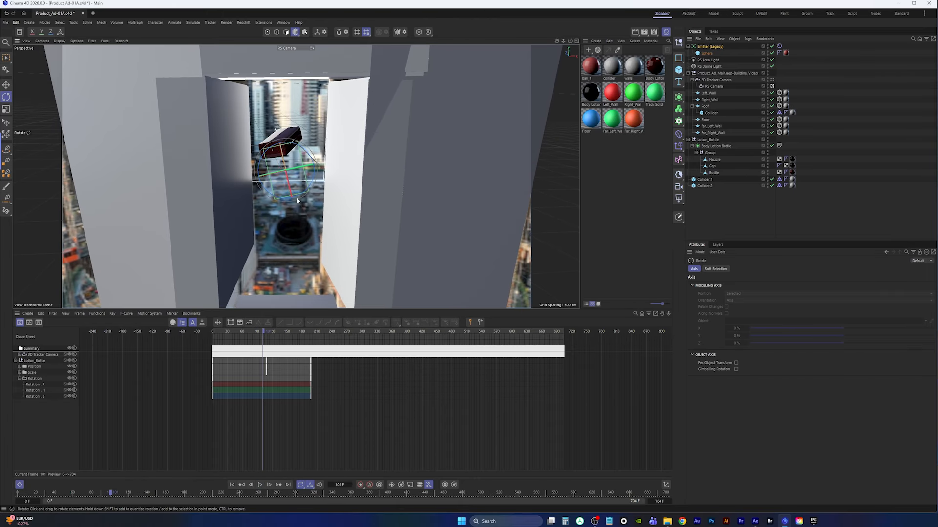
pyautogui.click(233, 484)
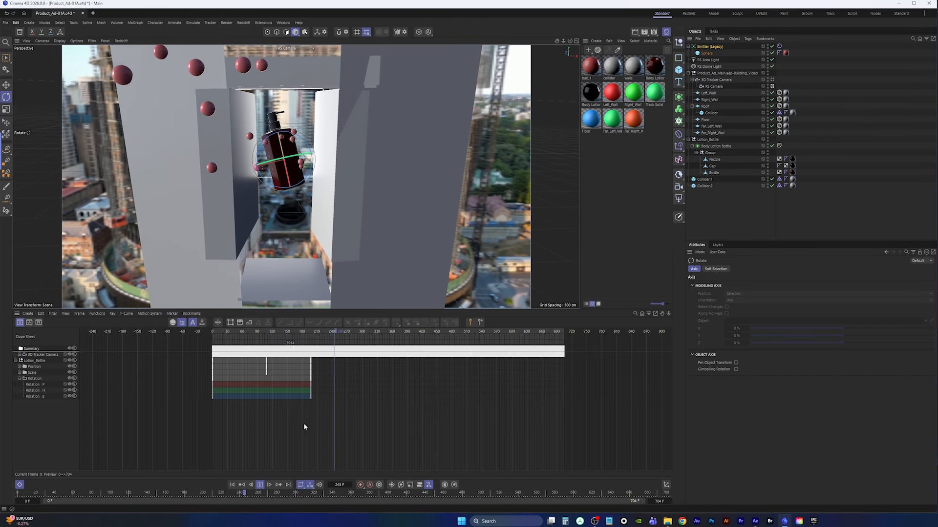
pyautogui.press('space')
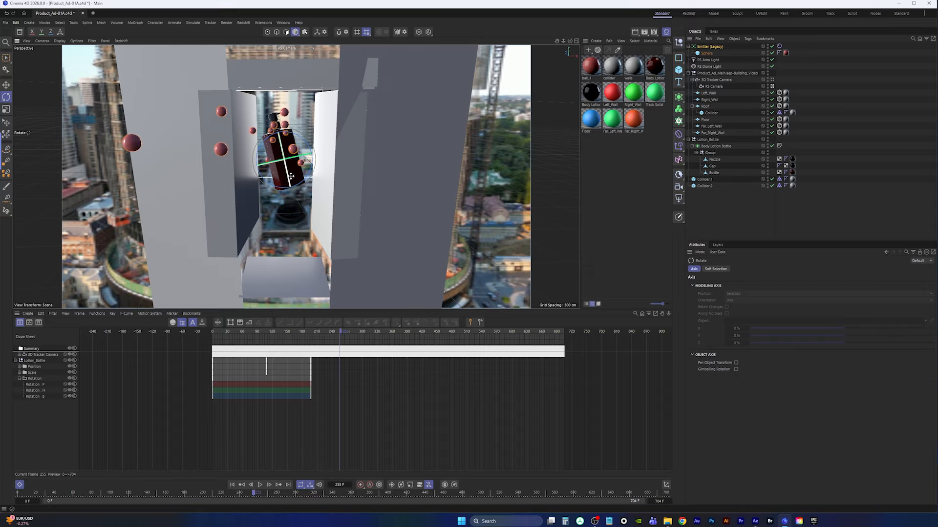
pyautogui.click(231, 486)
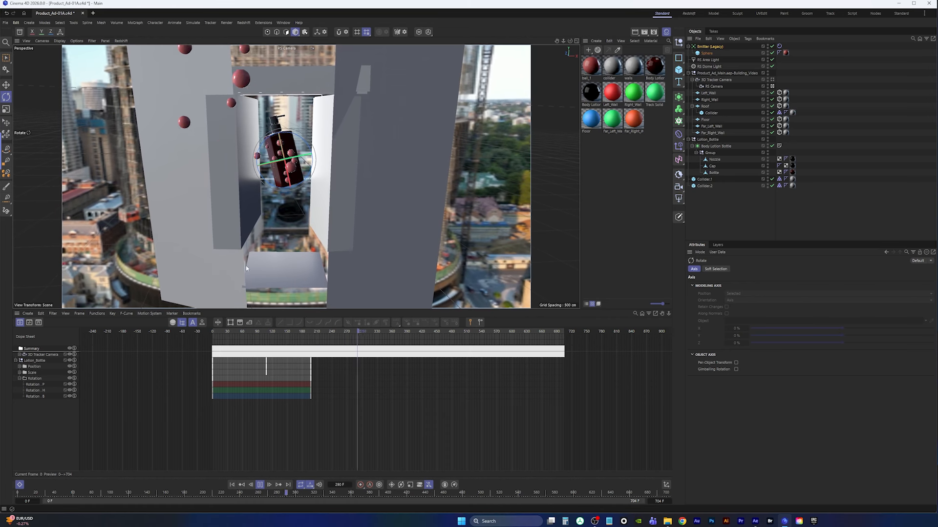
pyautogui.click(259, 486)
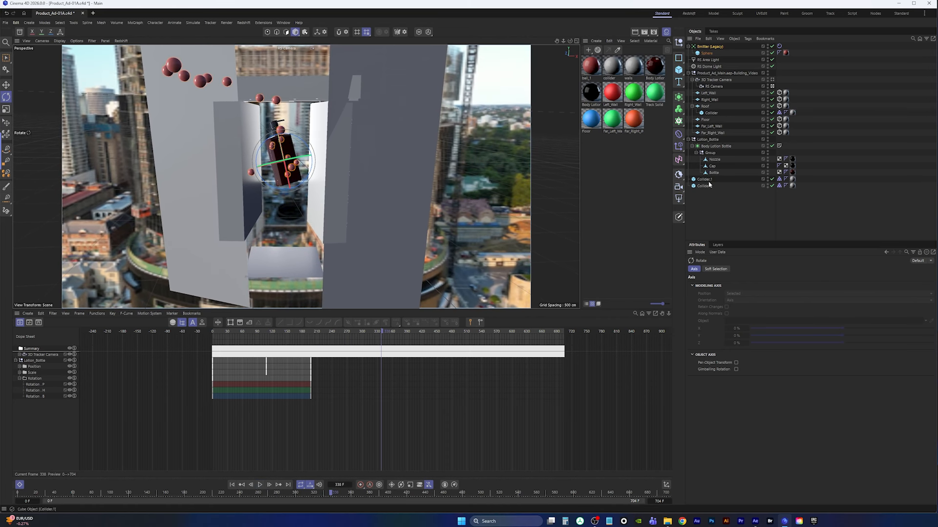
# Open the project's simulation scene settings and replay the simulation from the start
pyautogui.hotkey('ctrl', 'd')
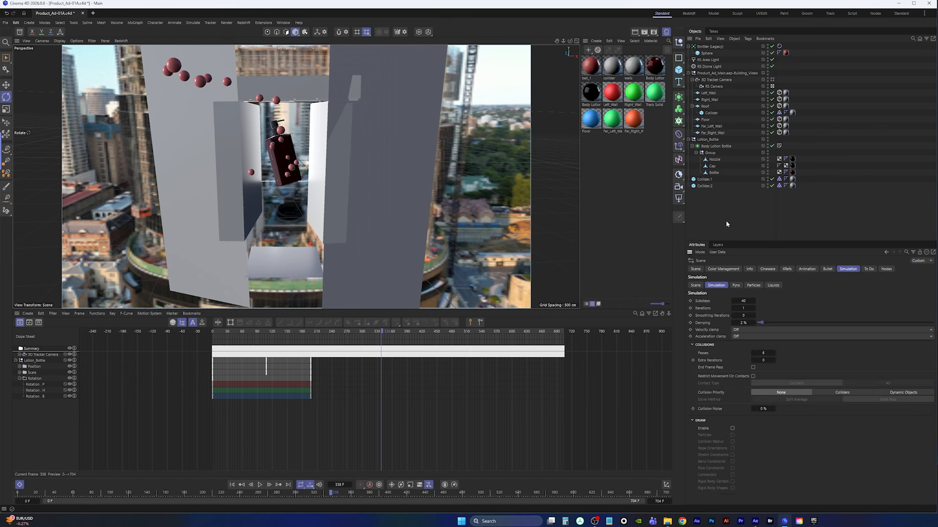
pyautogui.click(696, 286)
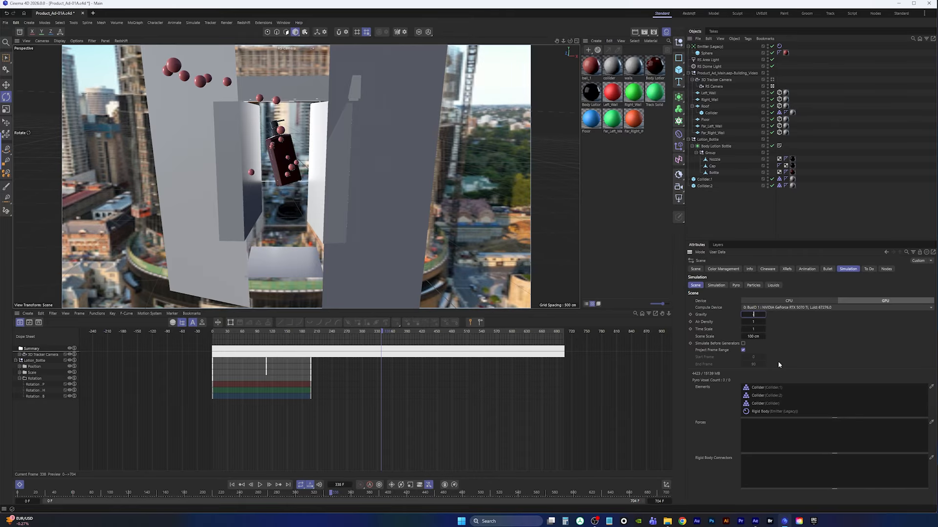
pyautogui.click(232, 486)
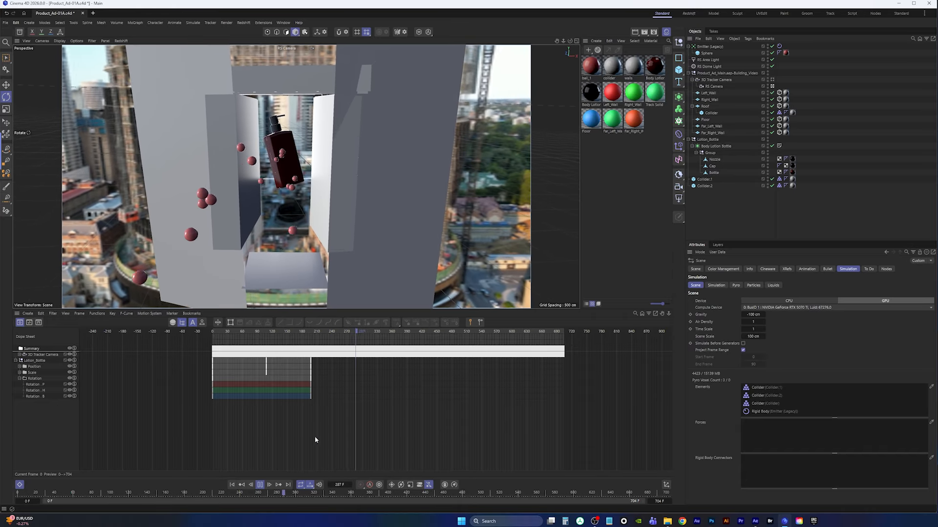
pyautogui.click(259, 485)
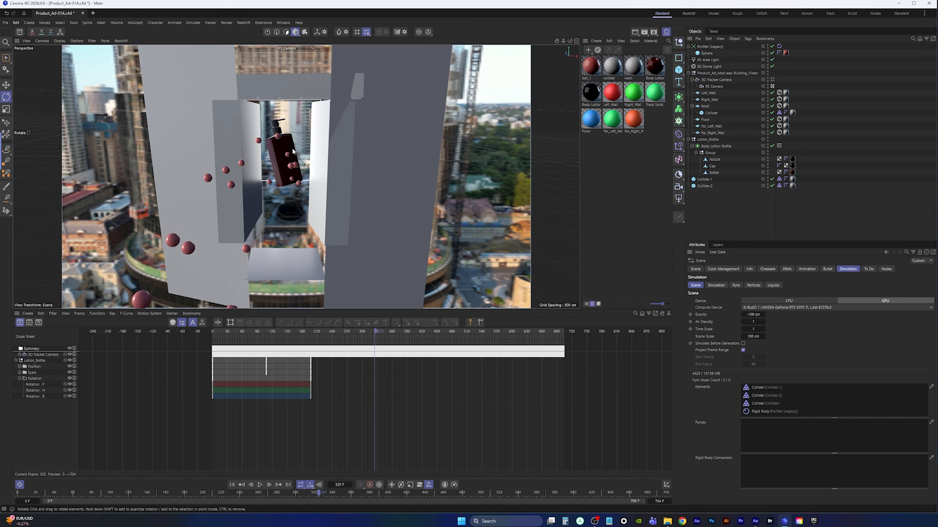
pyautogui.click(232, 485)
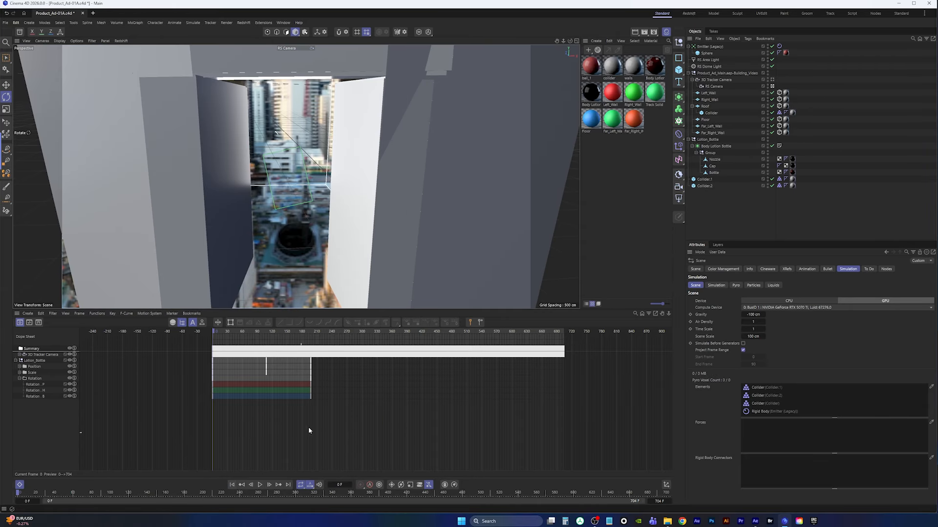
# Add Collider tags to the bottle's nozzle, cap and bottle parts and replay the simulation
pyautogui.click(715, 160)
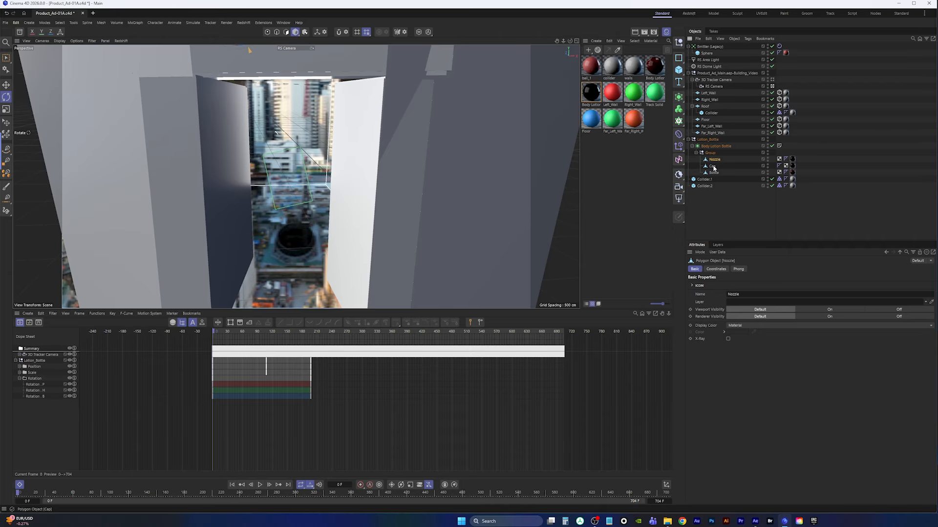
pyautogui.rightClick(716, 175)
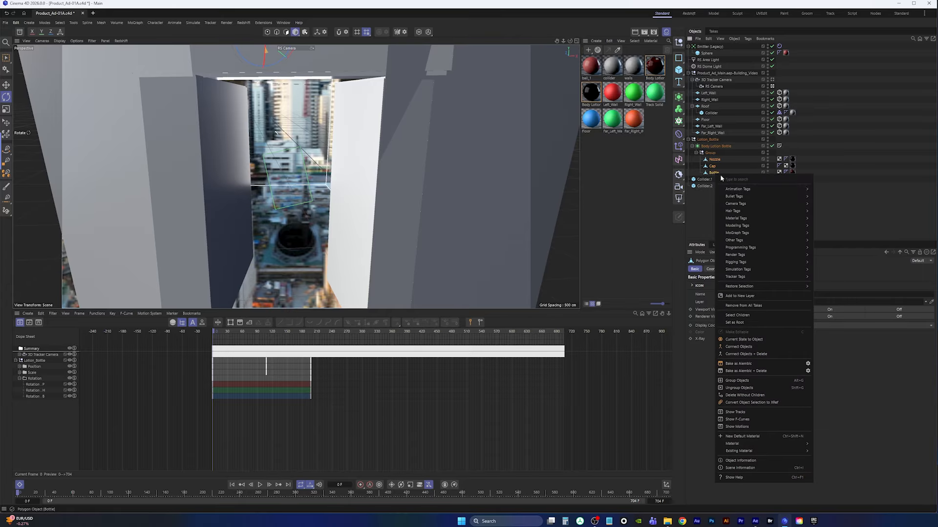
pyautogui.moveTo(752, 271)
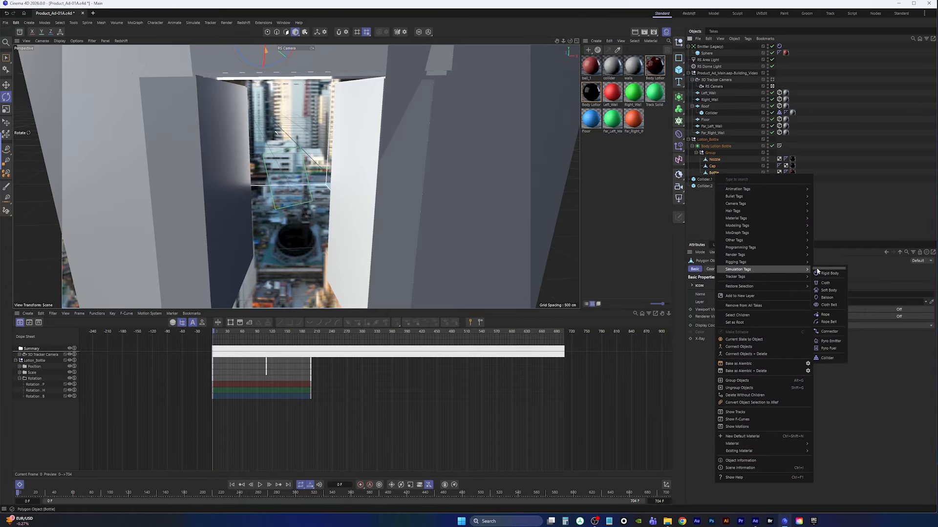
pyautogui.click(825, 358)
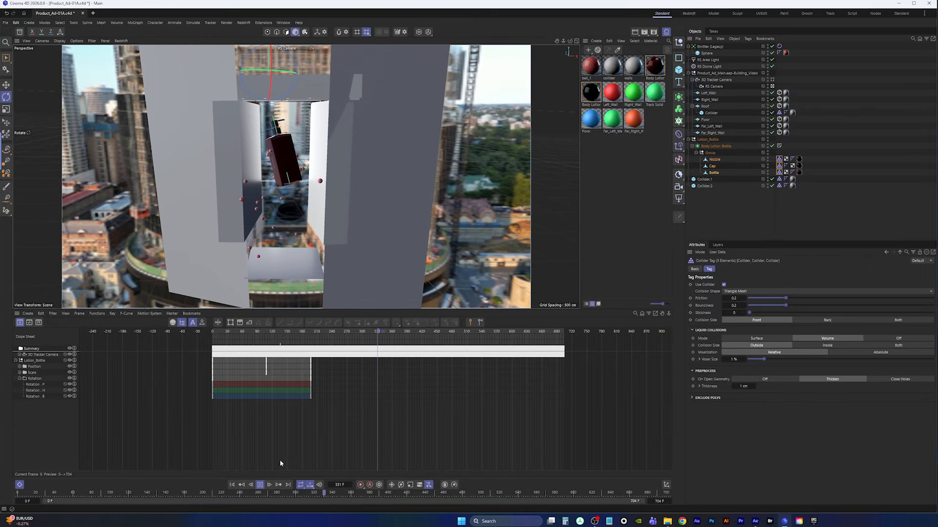
pyautogui.click(260, 485)
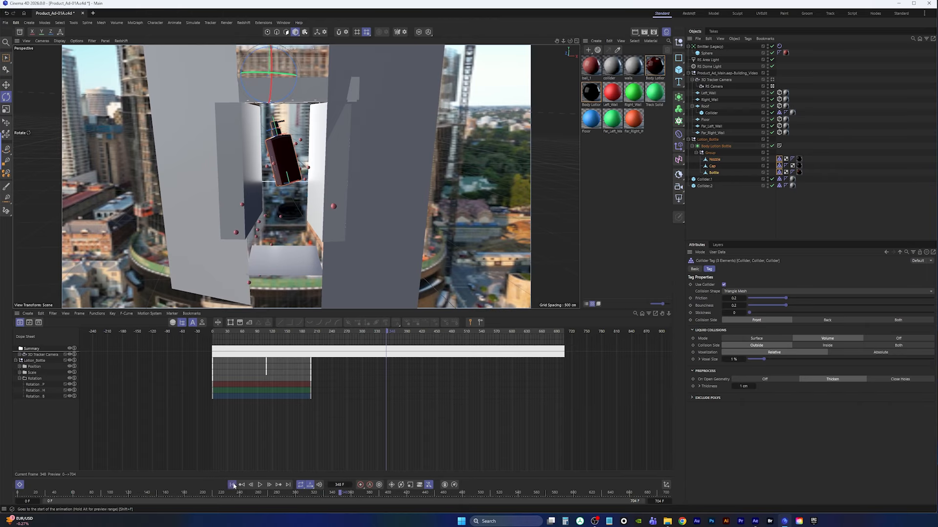
pyautogui.click(233, 485)
# Delete the Collider tags from the nozzle, cap and bottle parts
pyautogui.click(726, 209)
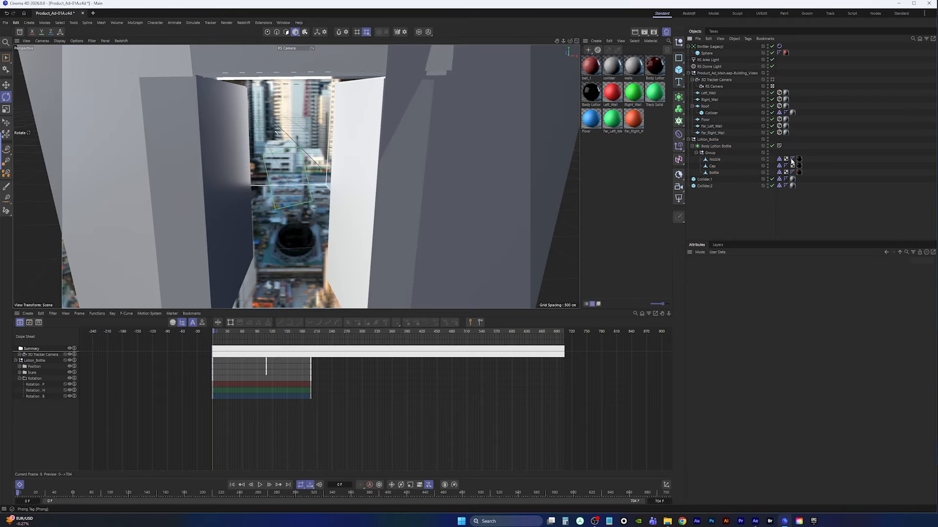
pyautogui.click(779, 159)
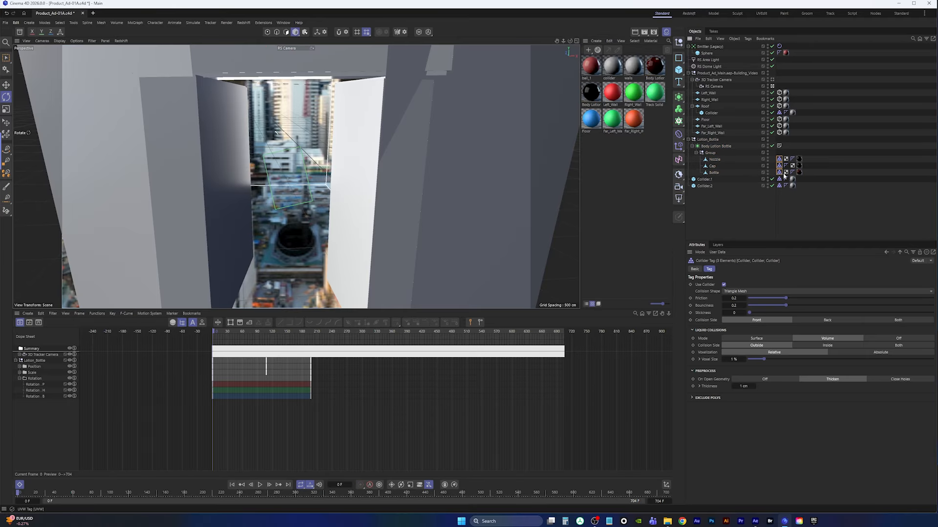
pyautogui.press('Delete')
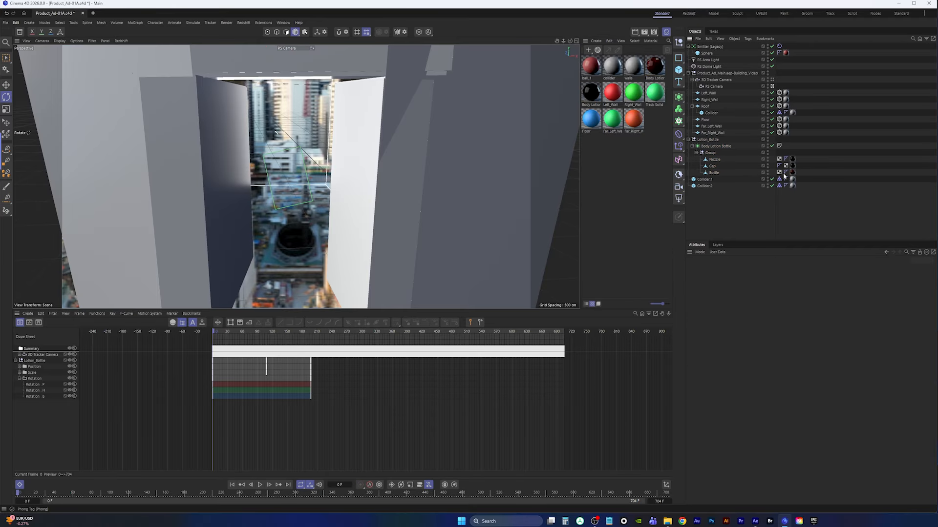
# Create a cylinder and nest it under the bottle inside the lotion bottle group
pyautogui.click(6, 24)
pyautogui.click(25, 106)
pyautogui.click(679, 72)
pyautogui.click(746, 82)
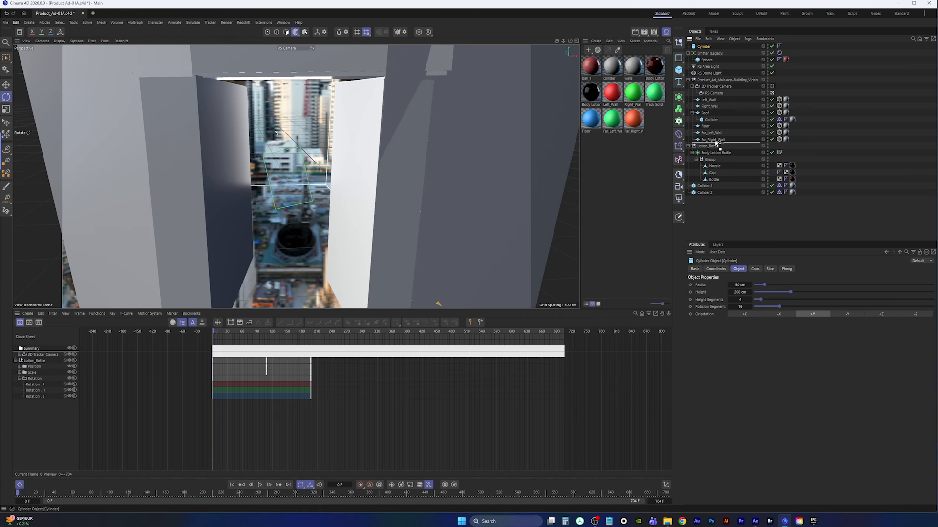
pyautogui.moveTo(723, 175); pyautogui.dragTo(723, 180)
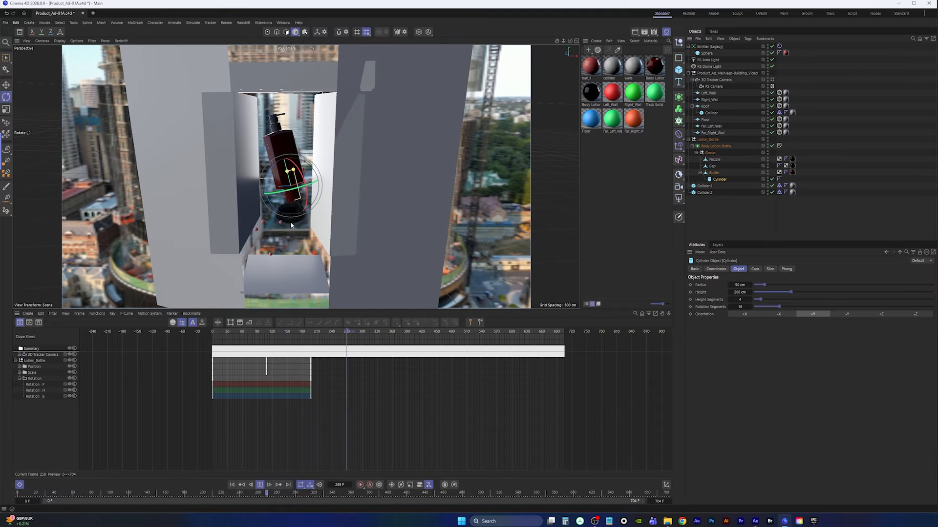
# Play the simulation and examine the cylinder inside the bottle from the top view and a close camera view
pyautogui.click(260, 484)
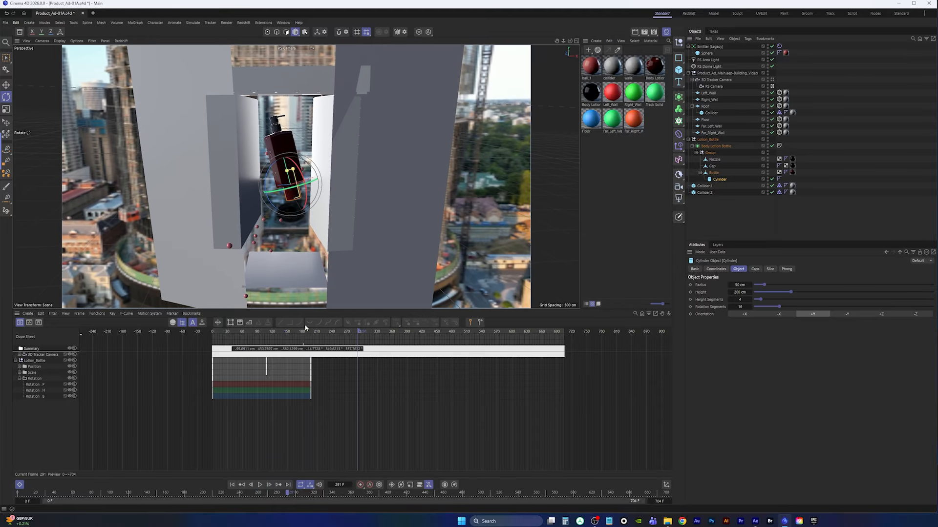
pyautogui.middleClick(288, 161)
pyautogui.middleClick(455, 112)
pyautogui.scroll(-7, 343, 247)
pyautogui.keyDown('alt'); pyautogui.moveTo(346, 252); pyautogui.dragTo(330, 188, button='middle'); pyautogui.keyUp('alt')
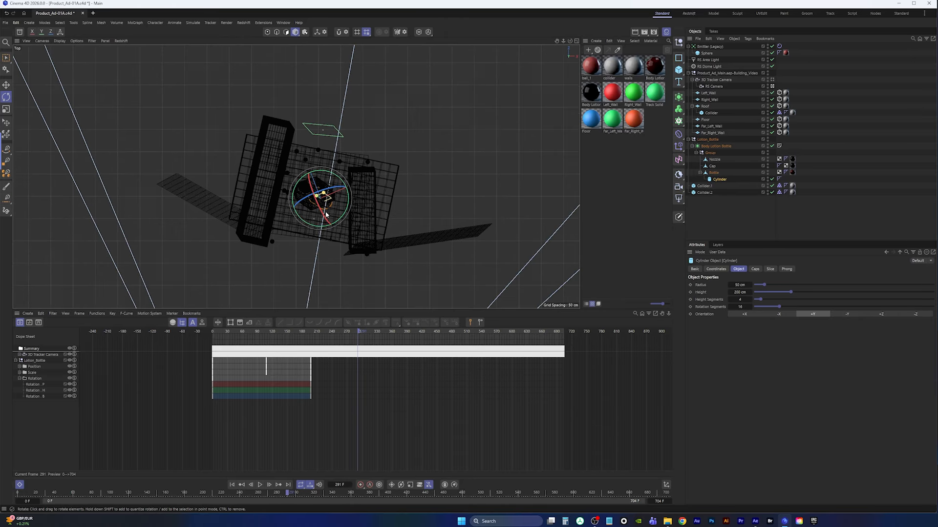
pyautogui.scroll(9, 337, 193)
pyautogui.scroll(-3, 313, 145)
pyautogui.middleClick(317, 145)
pyautogui.middleClick(213, 121)
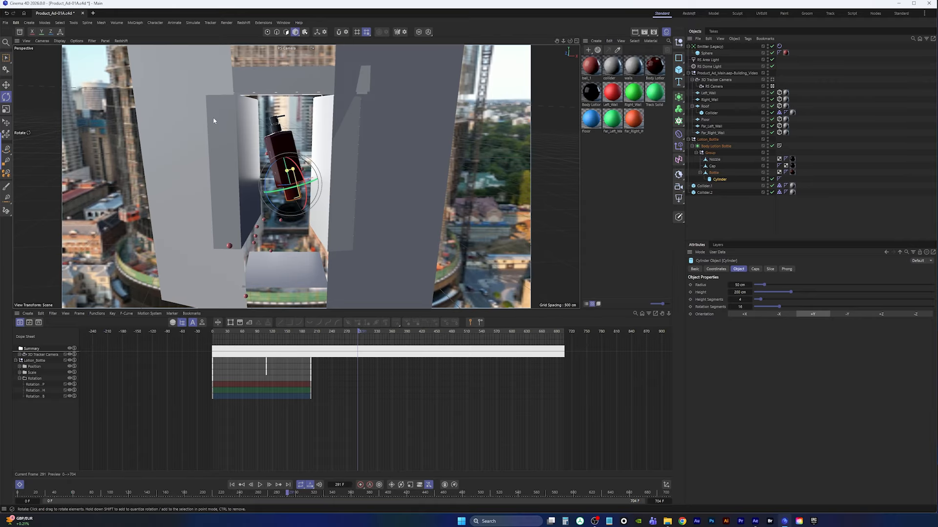
pyautogui.click(308, 55)
pyautogui.scroll(8, 281, 203)
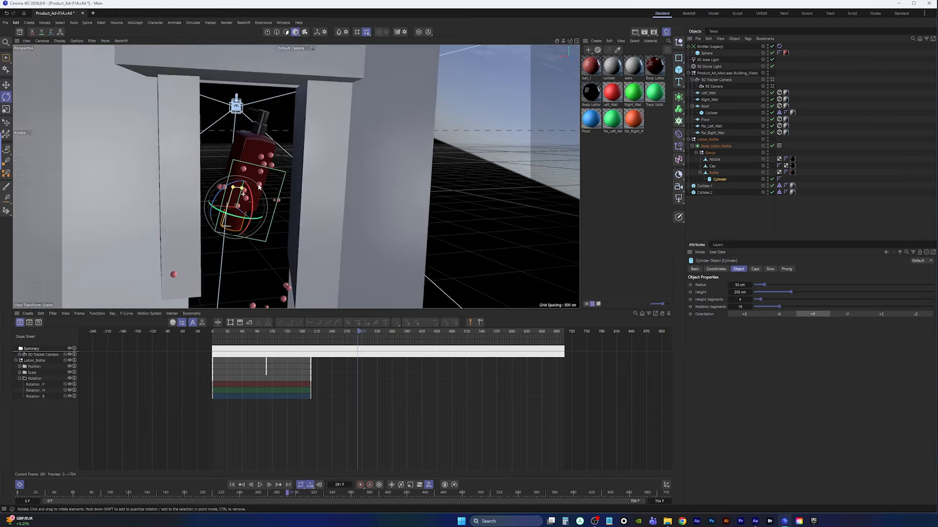
pyautogui.keyDown('alt'); pyautogui.moveTo(281, 203); pyautogui.dragTo(469, 230); pyautogui.keyUp('alt')
pyautogui.keyDown('alt'); pyautogui.moveTo(289, 226); pyautogui.dragTo(270, 183, button='middle'); pyautogui.keyUp('alt')
pyautogui.keyDown('alt'); pyautogui.moveTo(271, 185); pyautogui.dragTo(284, 166); pyautogui.keyUp('alt')
pyautogui.press('space')
pyautogui.scroll(3, 287, 183)
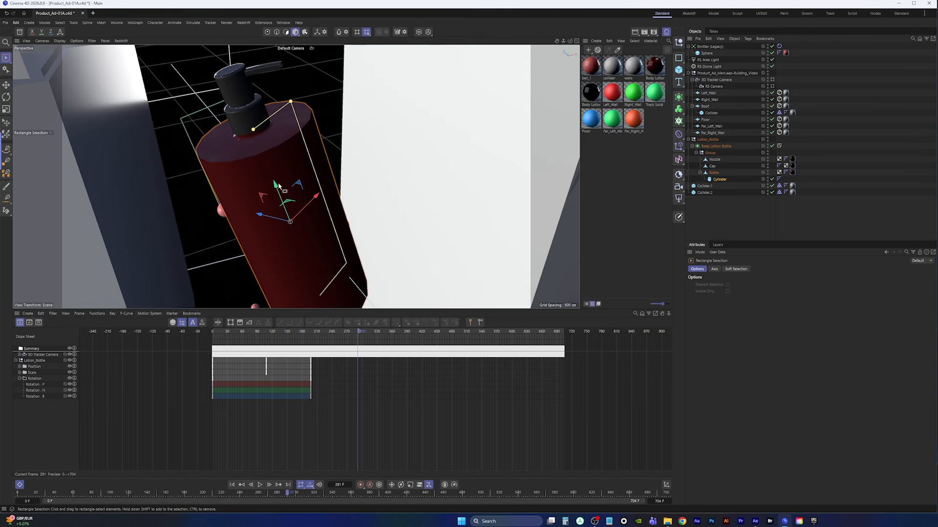
pyautogui.scroll(-2, 276, 187)
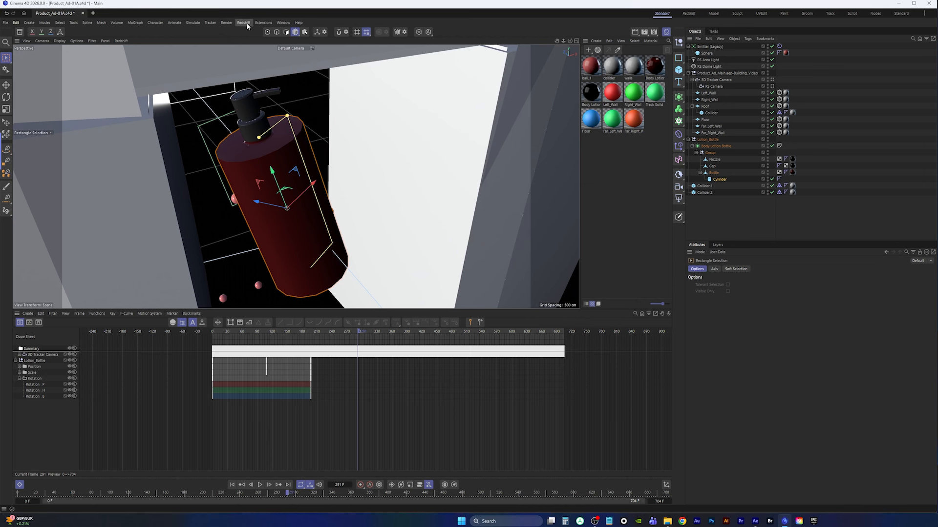
# Scale the cylinder in model mode to fit the bottle body, about 106 cm radius and 207 cm high
pyautogui.click(295, 32)
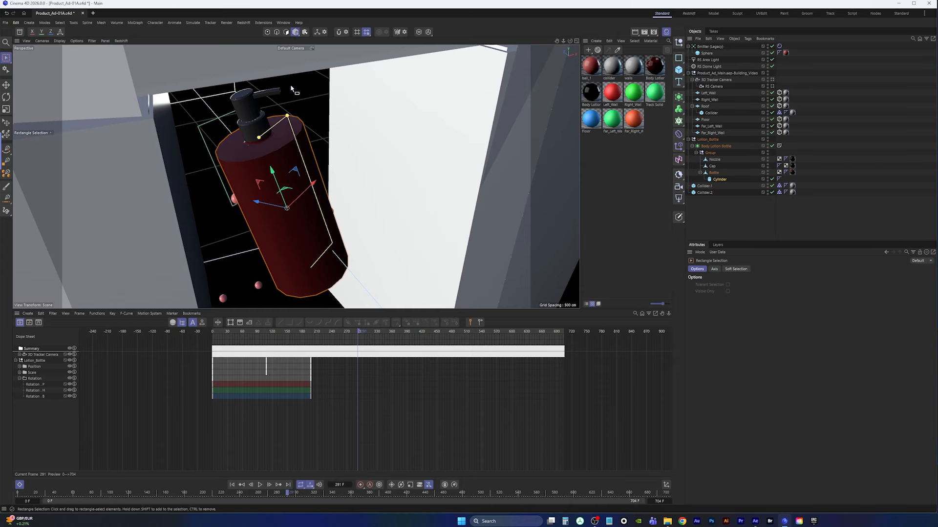
pyautogui.click(7, 110)
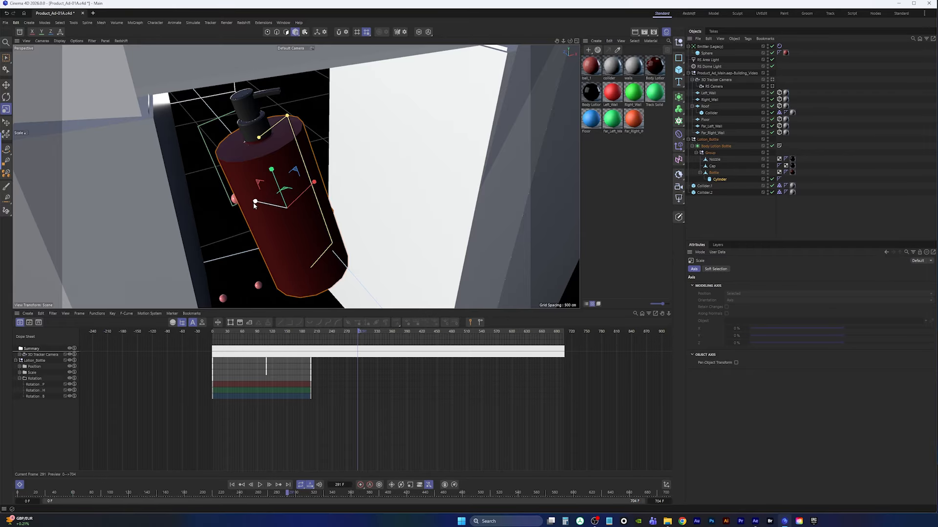
pyautogui.moveTo(255, 202); pyautogui.dragTo(265, 204)
pyautogui.keyDown('alt'); pyautogui.moveTo(306, 214); pyautogui.dragTo(280, 215); pyautogui.keyUp('alt')
pyautogui.moveTo(349, 211); pyautogui.dragTo(348, 211)
pyautogui.keyDown('alt'); pyautogui.moveTo(345, 212); pyautogui.dragTo(309, 178); pyautogui.keyUp('alt')
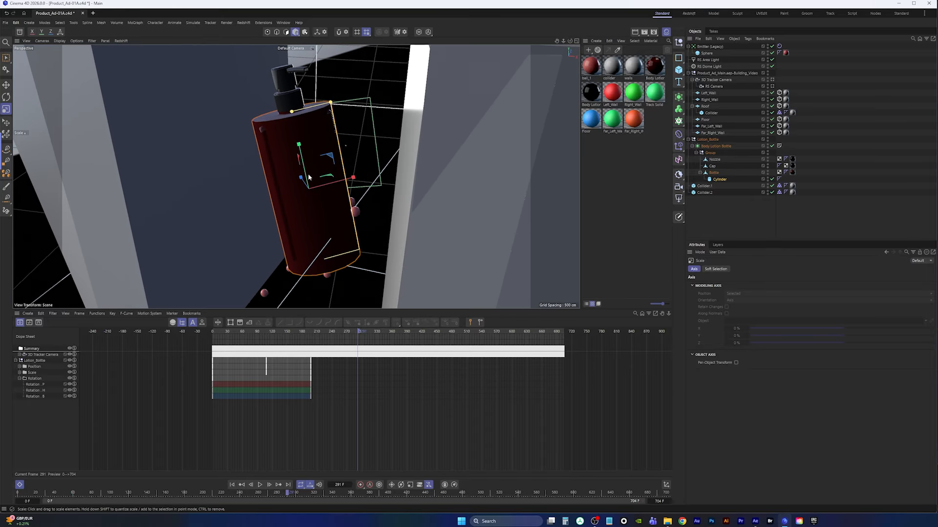
pyautogui.press('space')
pyautogui.moveTo(303, 145); pyautogui.dragTo(294, 116)
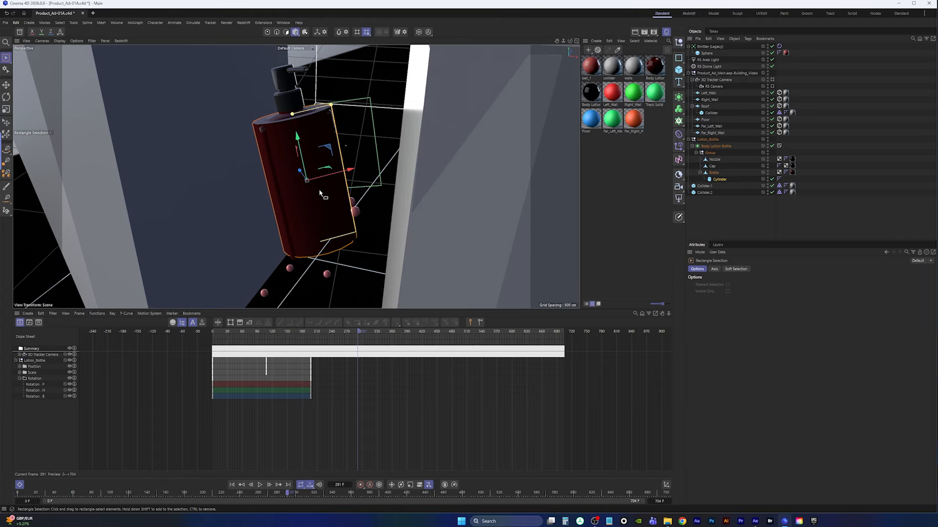
pyautogui.keyDown('alt'); pyautogui.moveTo(320, 193); pyautogui.dragTo(295, 133); pyautogui.keyUp('alt')
pyautogui.keyDown('alt'); pyautogui.moveTo(294, 128); pyautogui.dragTo(297, 148, button='middle'); pyautogui.keyUp('alt')
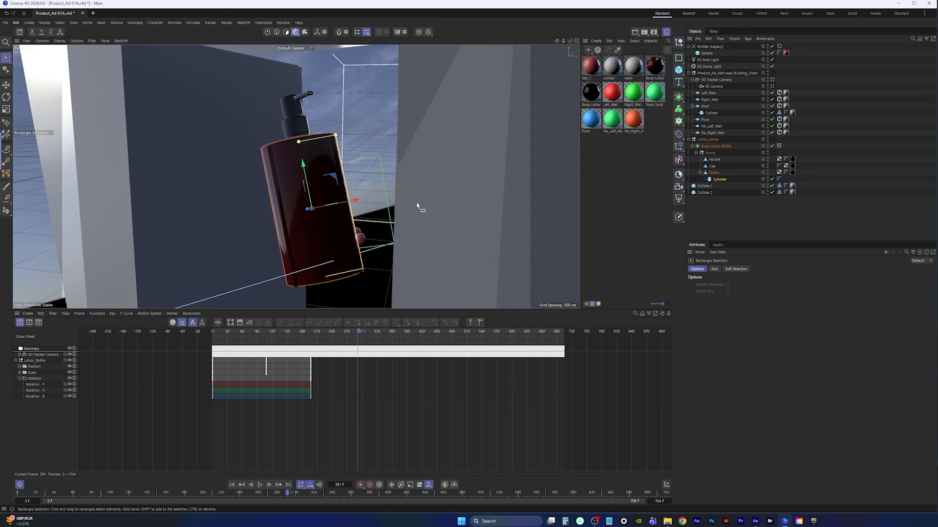
# Hide the cylinder in the viewport and add a Collider tag to it
pyautogui.click(719, 181)
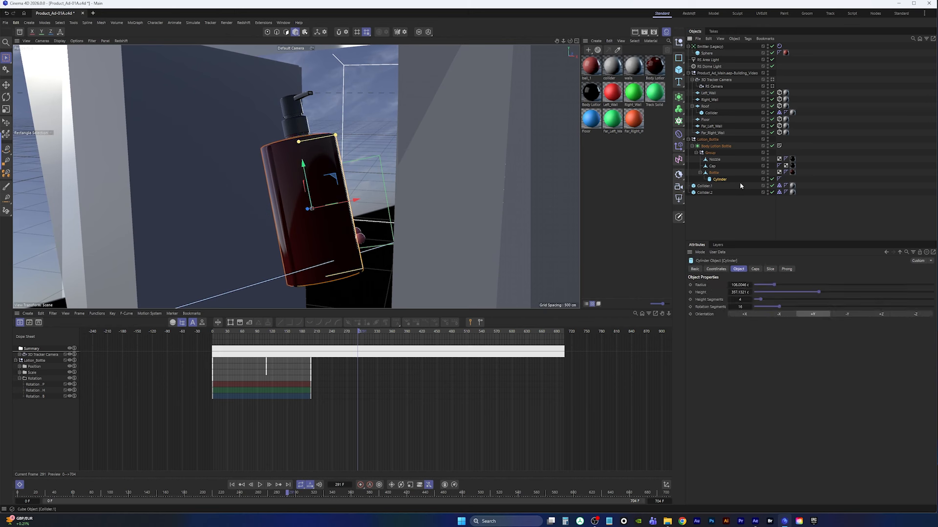
pyautogui.click(767, 178)
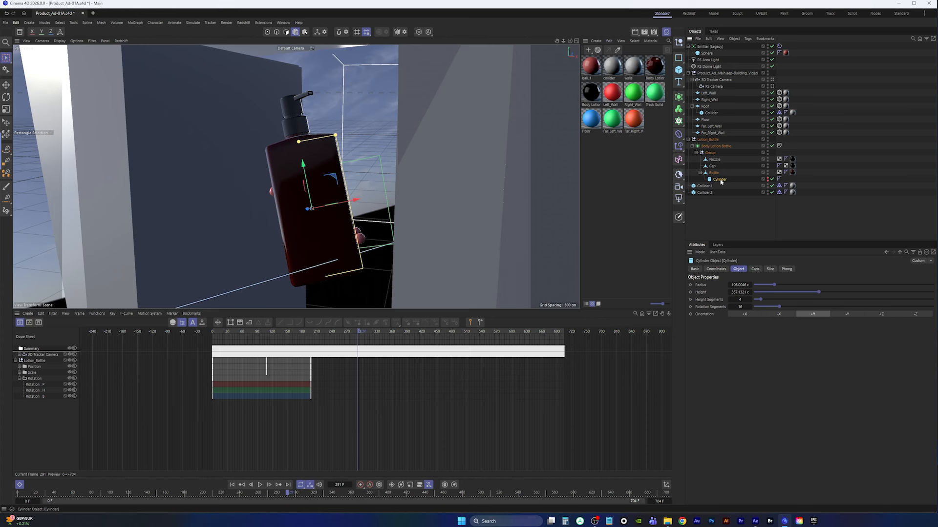
pyautogui.rightClick(720, 181)
pyautogui.moveTo(764, 276)
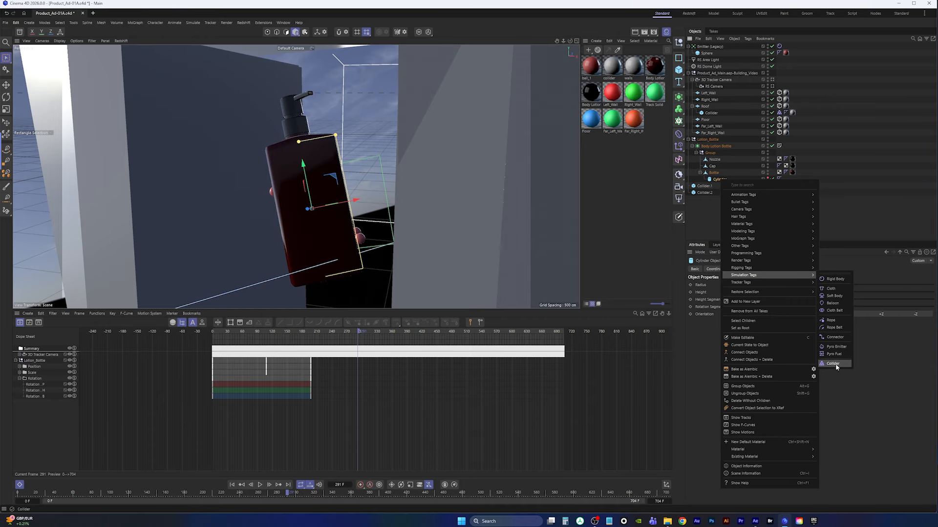
pyautogui.click(834, 365)
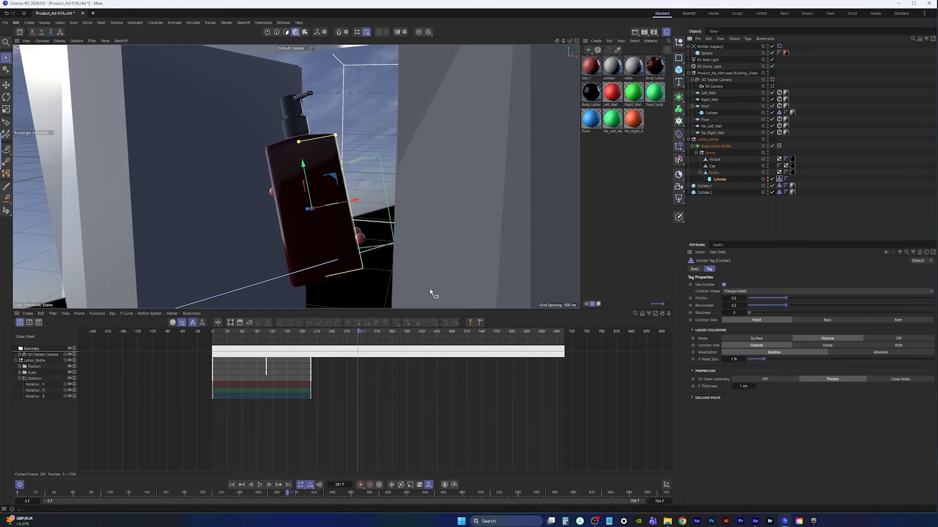
# Replay the simulation from the start to check the balls colliding with the bottle
pyautogui.click(232, 485)
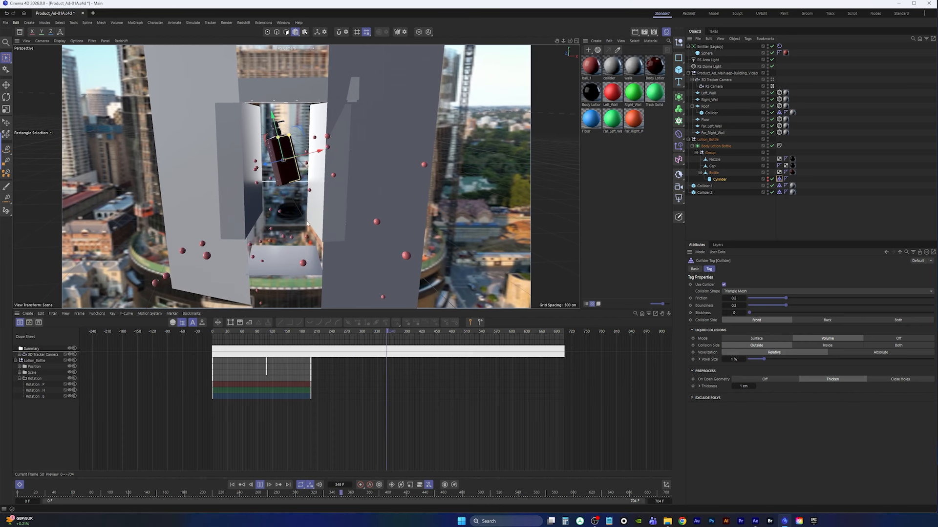
pyautogui.click(260, 485)
pyautogui.click(738, 210)
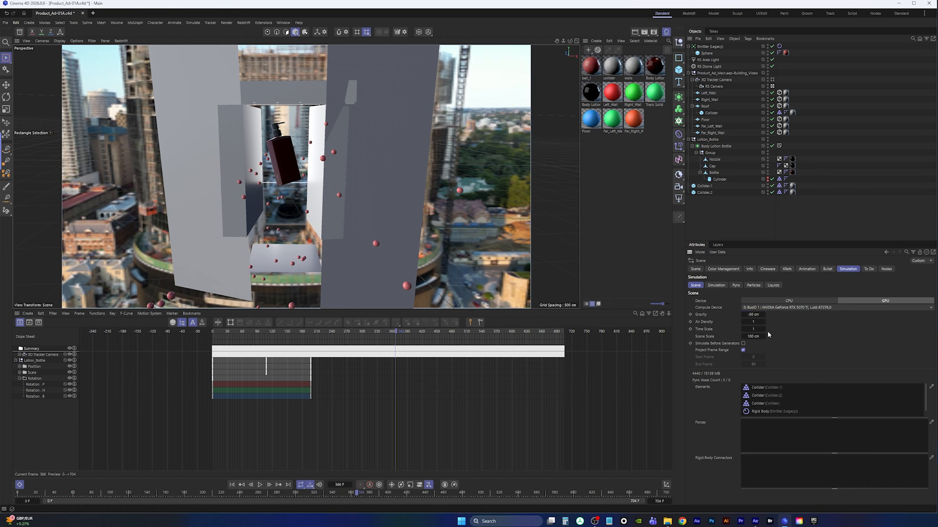
pyautogui.click(232, 485)
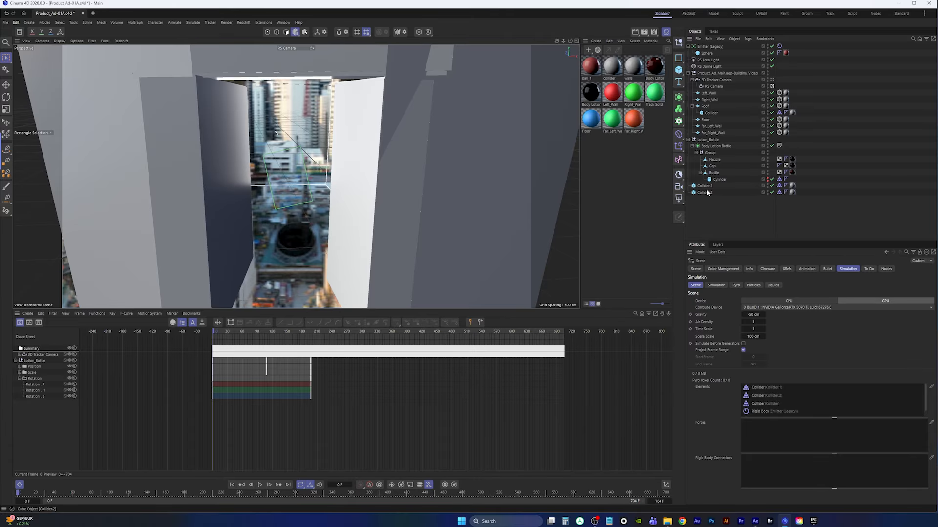
# Set the emitter's particle End Scale to 0.8 with 5% variation and play the simulation
pyautogui.click(706, 48)
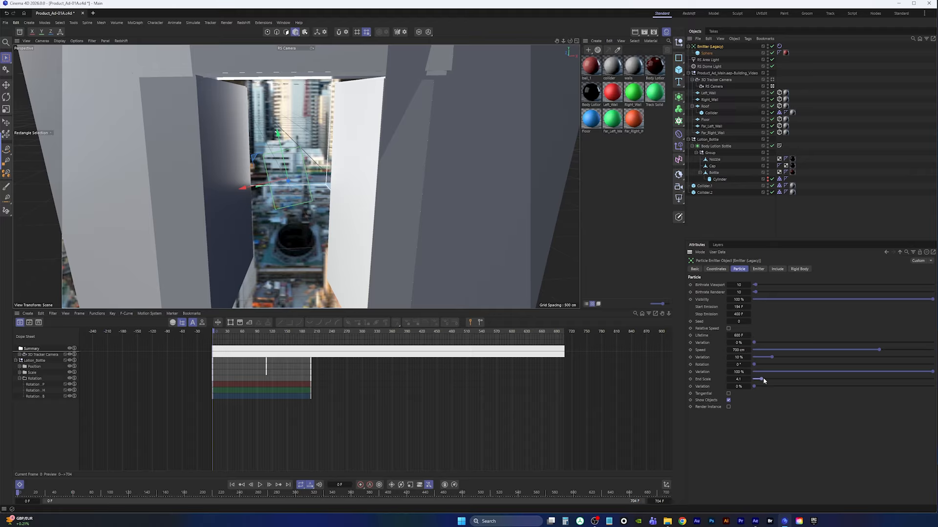
pyautogui.moveTo(774, 380); pyautogui.dragTo(764, 388)
pyautogui.click(260, 485)
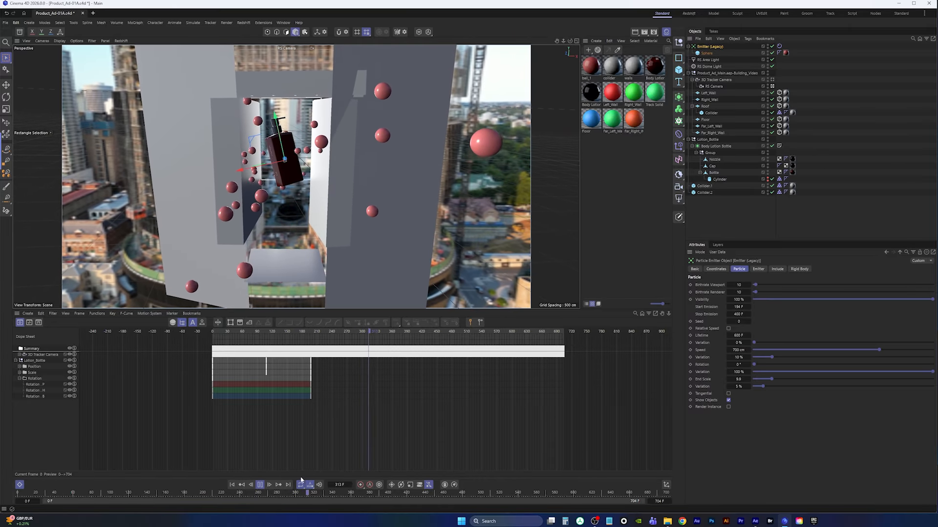
# Increase the emitter particles' End Scale and replay the simulation from the start
pyautogui.press('F8')
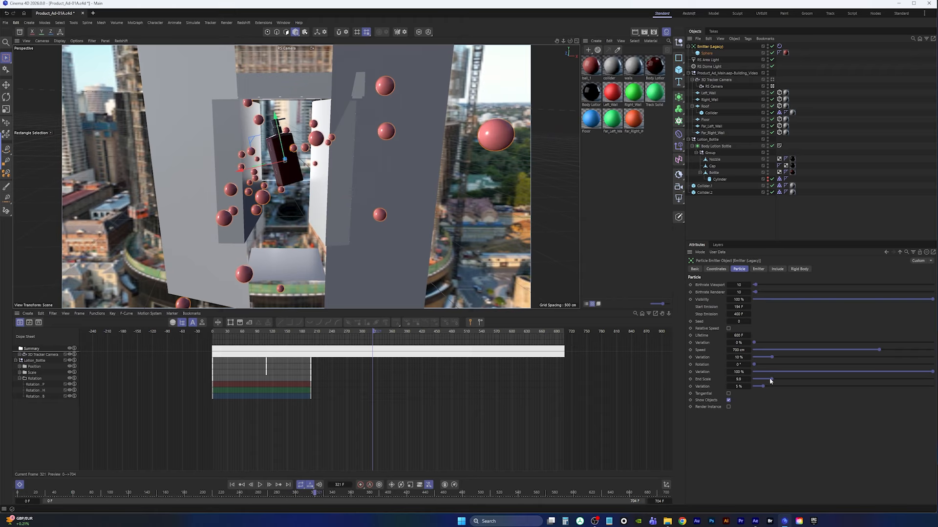
pyautogui.moveTo(771, 381); pyautogui.dragTo(778, 381)
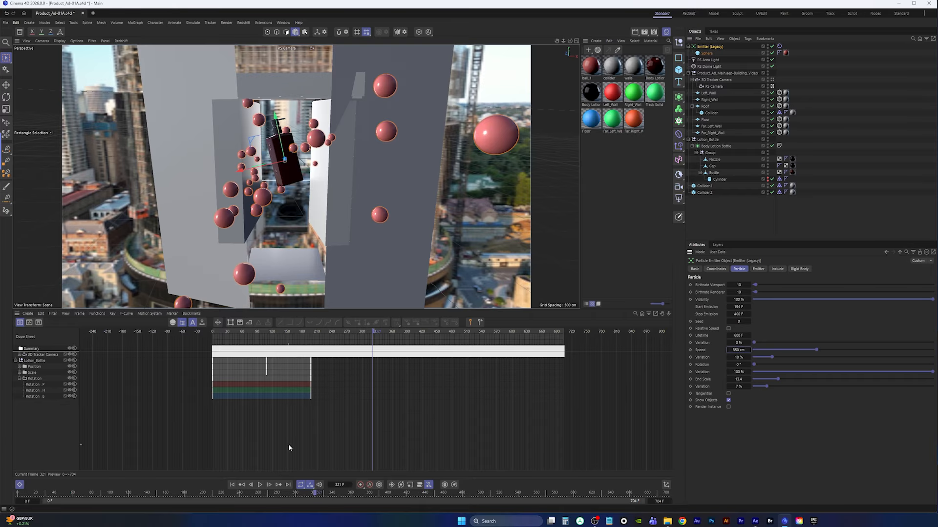
pyautogui.click(233, 485)
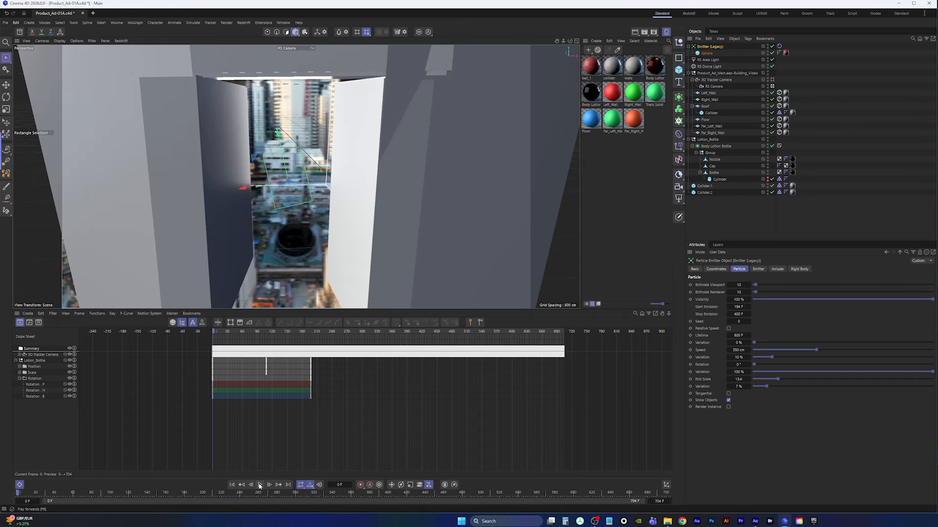
pyautogui.click(5, 22)
pyautogui.click(20, 105)
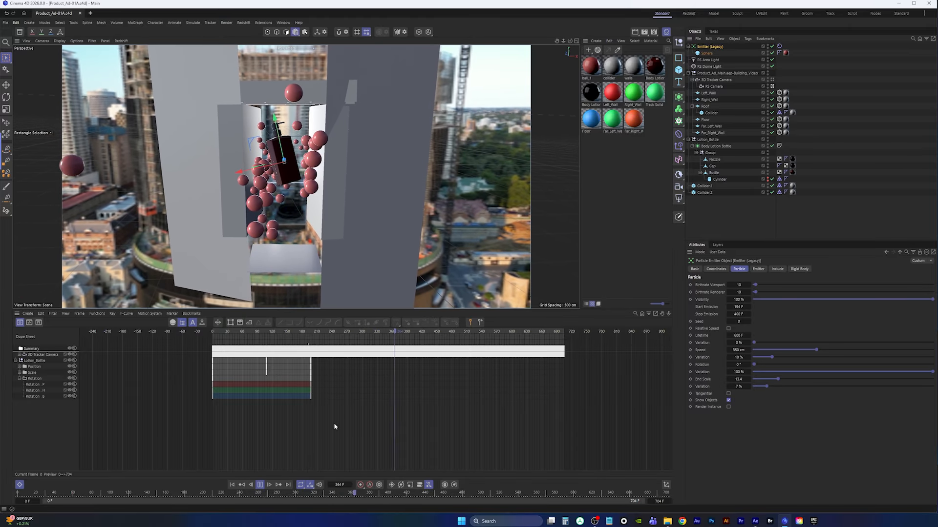
pyautogui.click(260, 484)
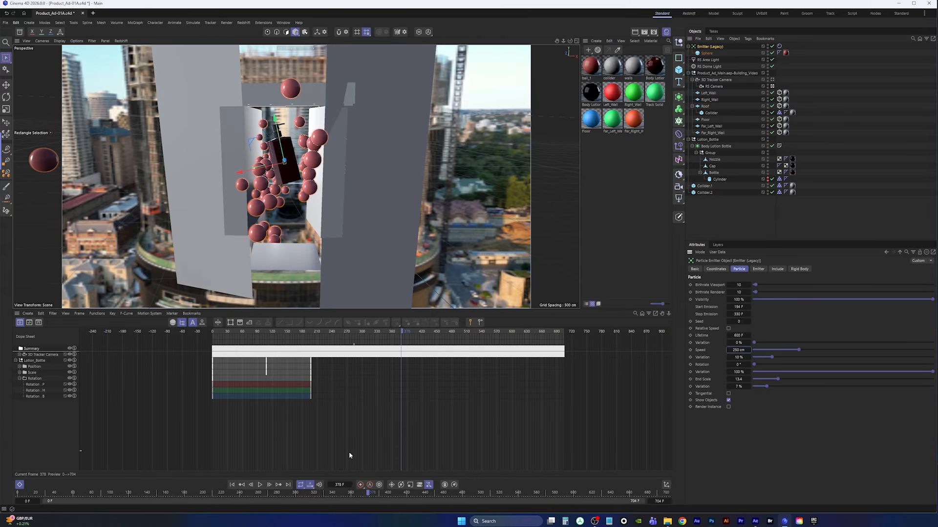
# Replay the simulation from the start with the particle Speed at 250 cm
pyautogui.click(232, 485)
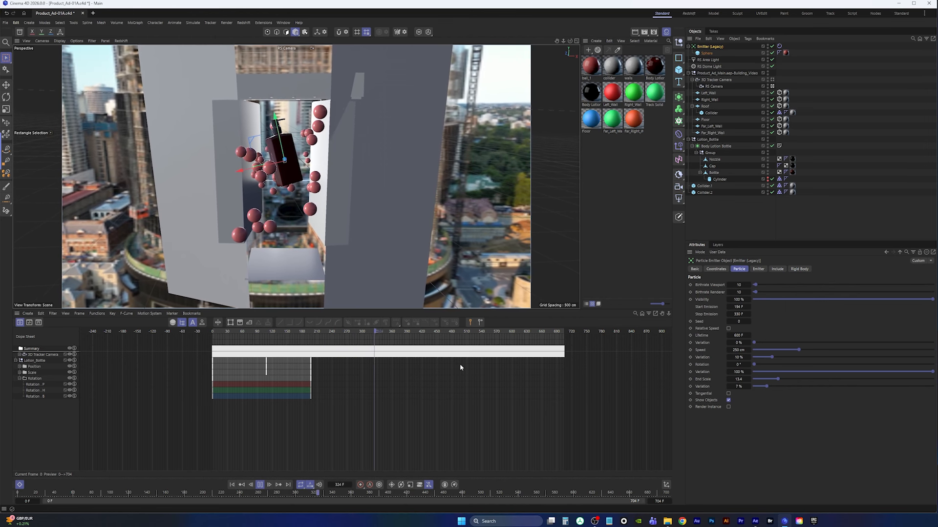
pyautogui.click(260, 485)
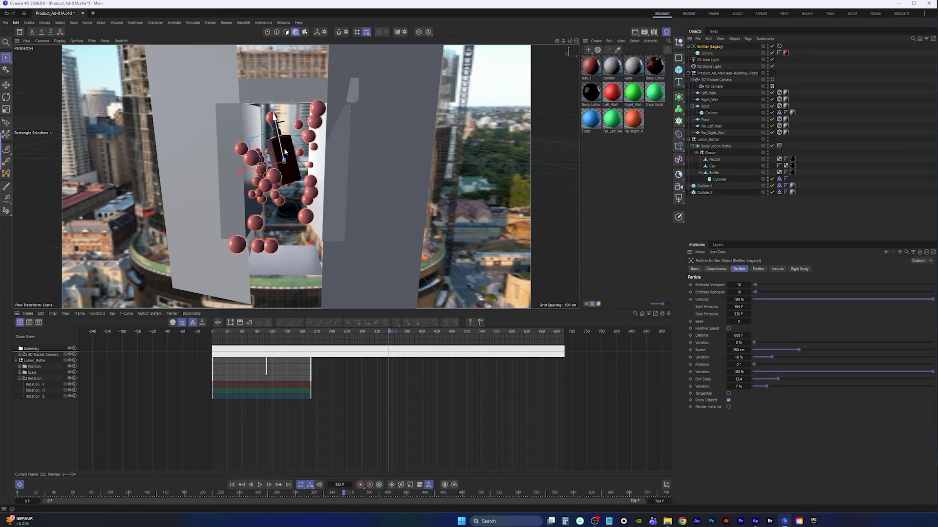
# Select the Lotion_Bottle null, record a keyframe for it at frame 352, and play the animation
pyautogui.click(709, 141)
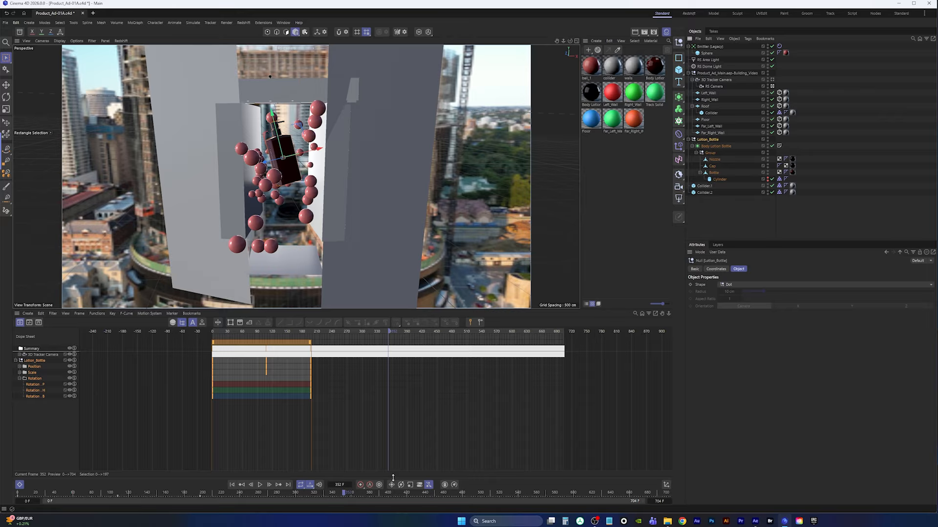
pyautogui.click(360, 485)
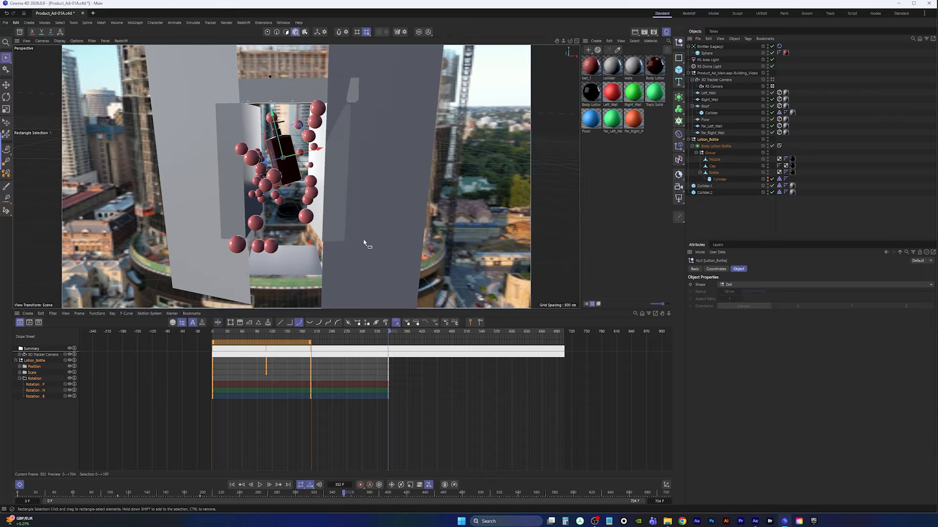
pyautogui.click(261, 486)
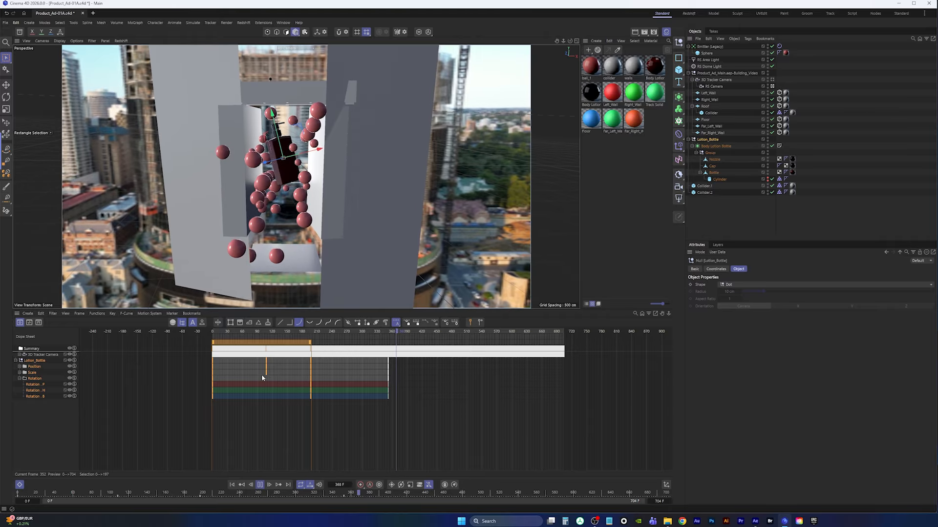
pyautogui.click(259, 486)
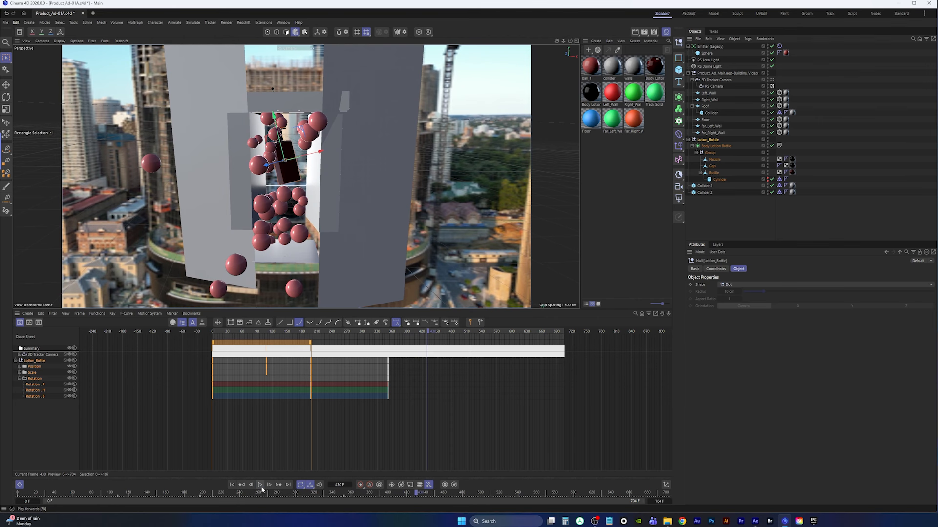
# Move the Lotion_Bottle lower in the top view, tilt it, and record a keyframe at frame 431
pyautogui.middleClick(479, 181)
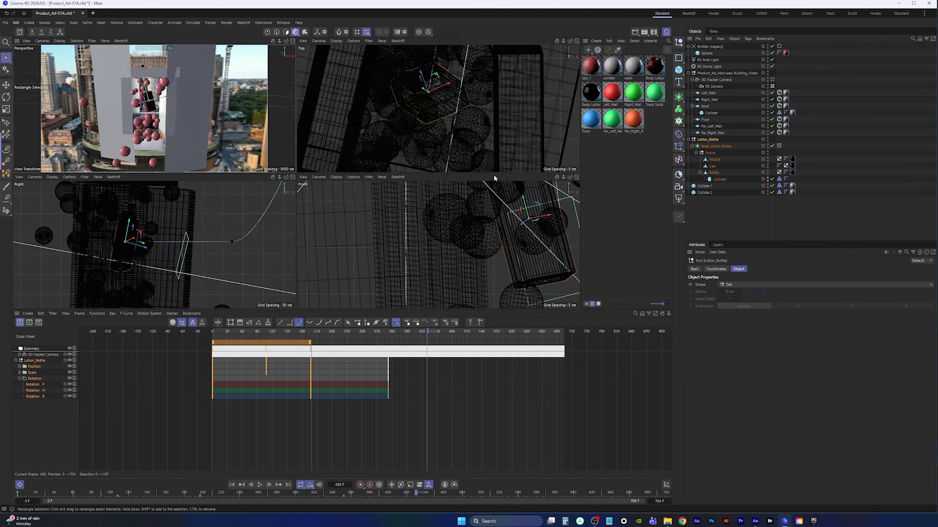
pyautogui.middleClick(200, 251)
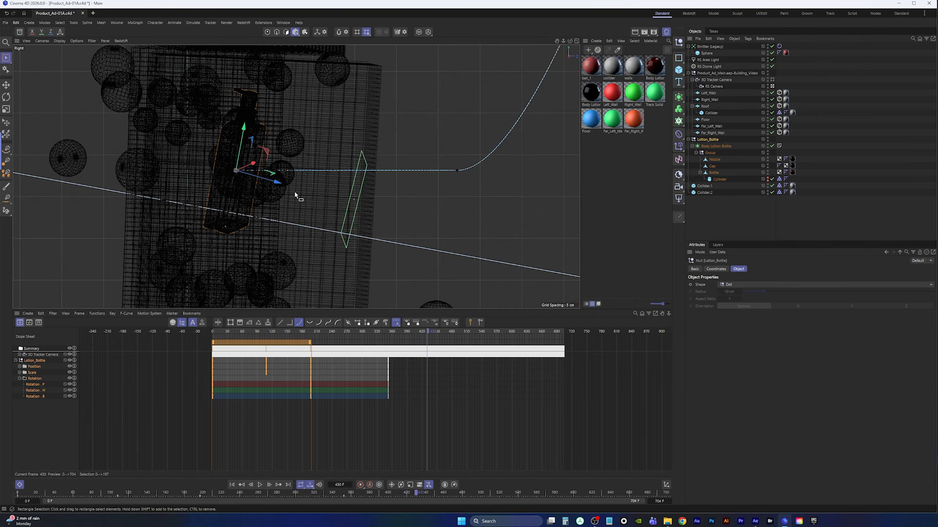
pyautogui.scroll(-10, 295, 195)
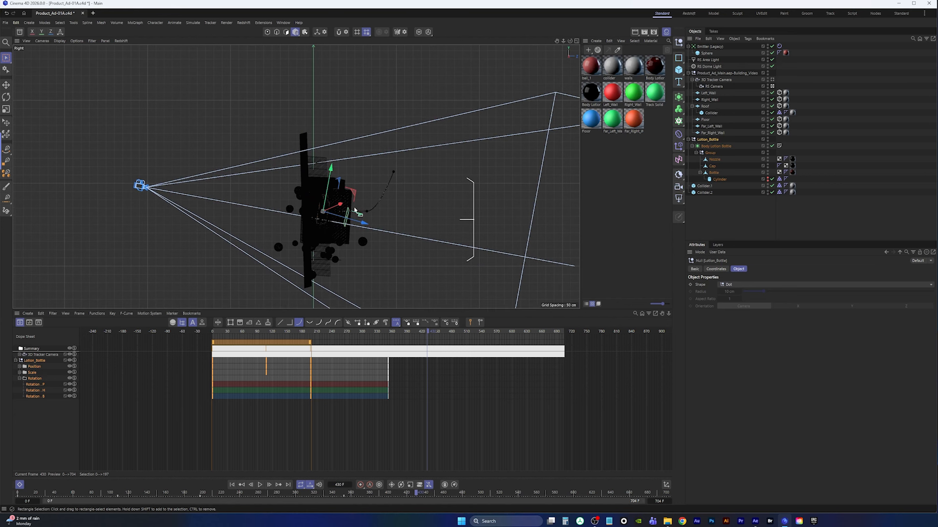
pyautogui.middleClick(354, 211)
pyautogui.scroll(-8, 443, 224)
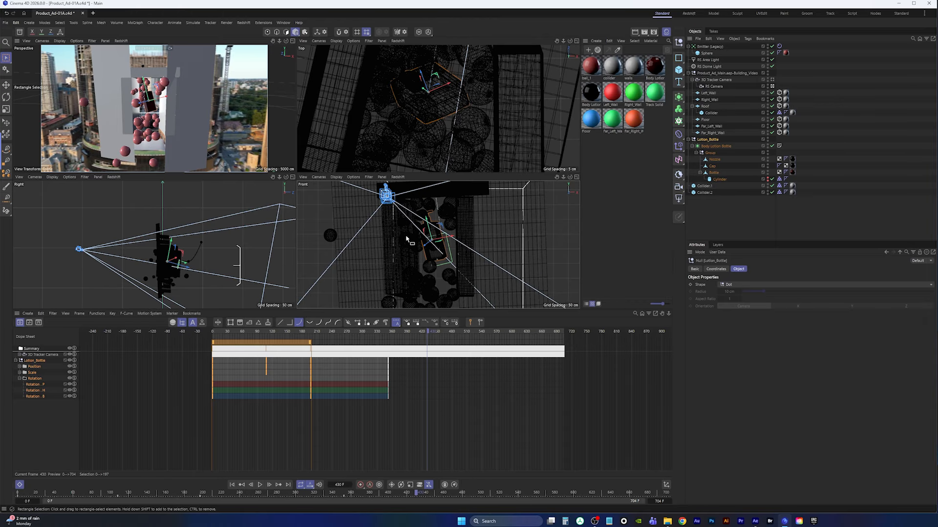
pyautogui.scroll(-2, 427, 112)
pyautogui.scroll(-10, 427, 112)
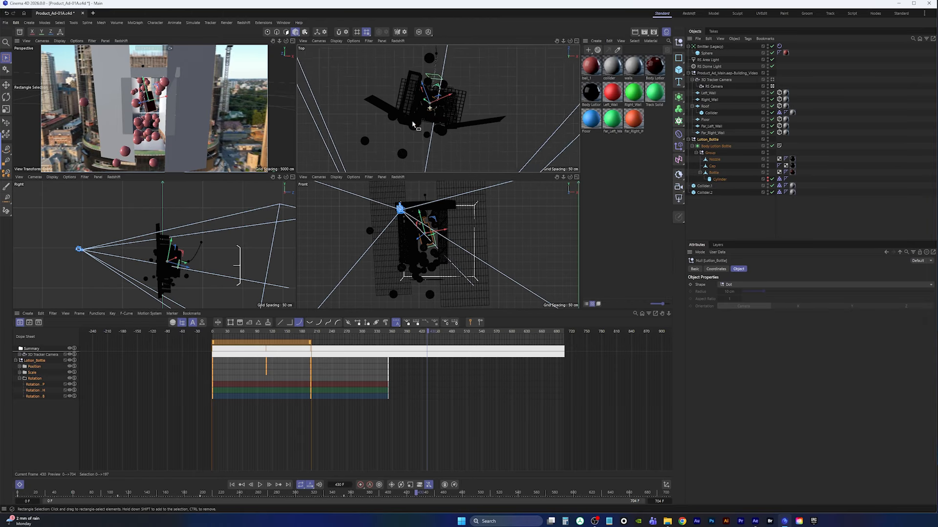
pyautogui.keyDown('alt'); pyautogui.moveTo(405, 131); pyautogui.dragTo(437, 106, button='middle'); pyautogui.keyUp('alt')
pyautogui.scroll(5, 426, 102)
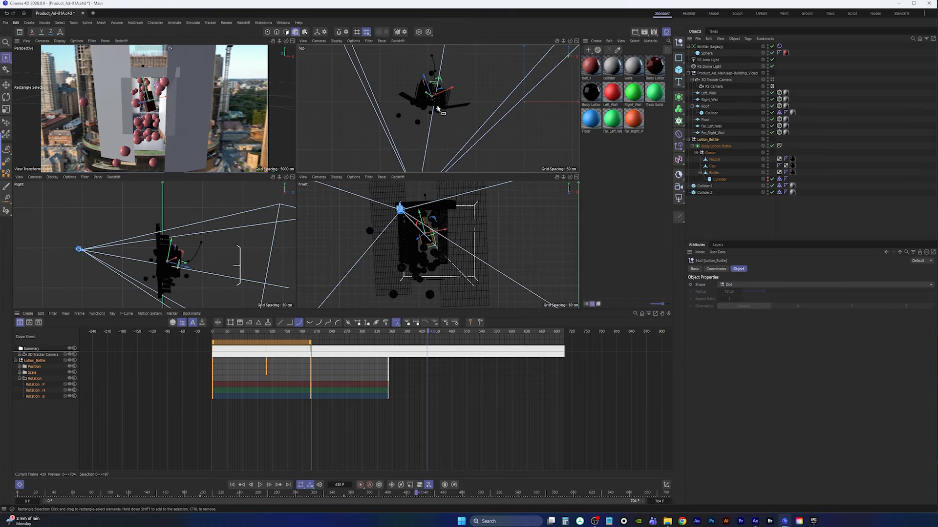
pyautogui.middleClick(435, 107)
pyautogui.keyDown('alt'); pyautogui.moveTo(294, 208); pyautogui.dragTo(392, 191, button='middle'); pyautogui.keyUp('alt')
pyautogui.scroll(-4, 393, 190)
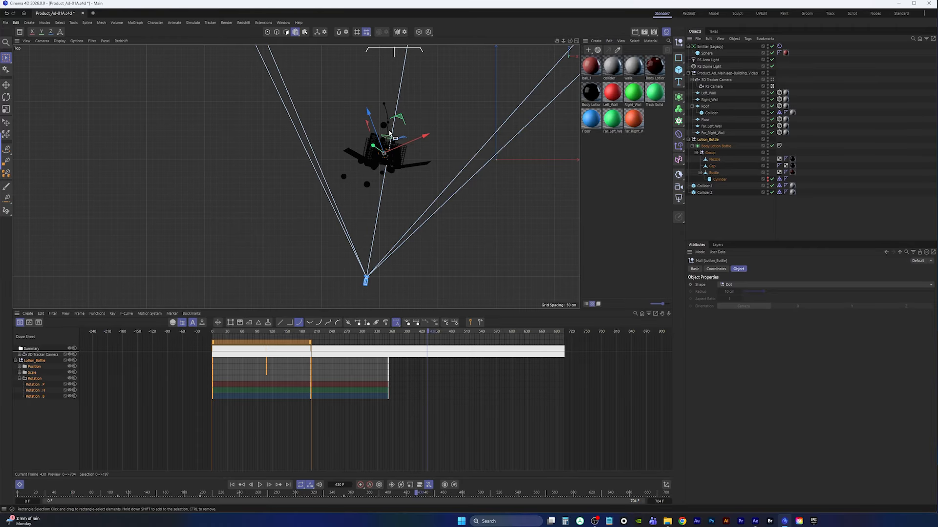
pyautogui.press('w')
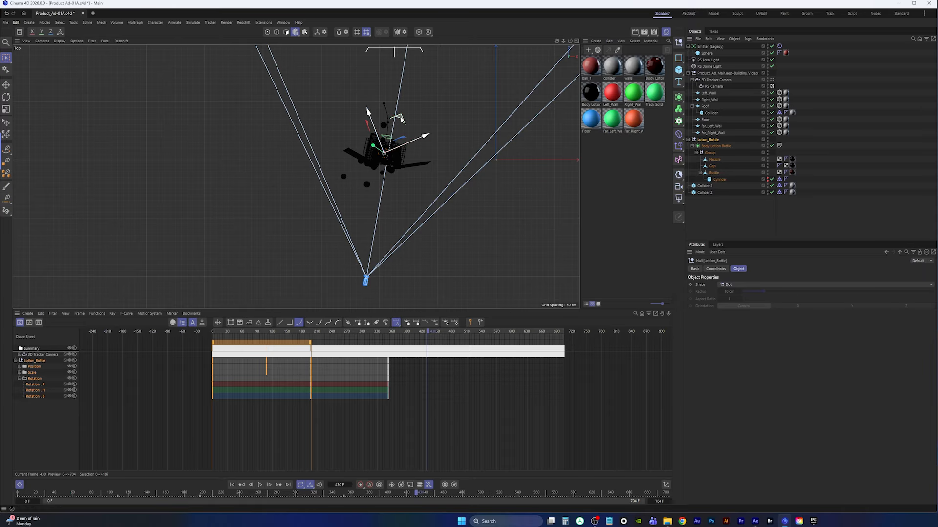
pyautogui.moveTo(401, 120); pyautogui.dragTo(393, 191)
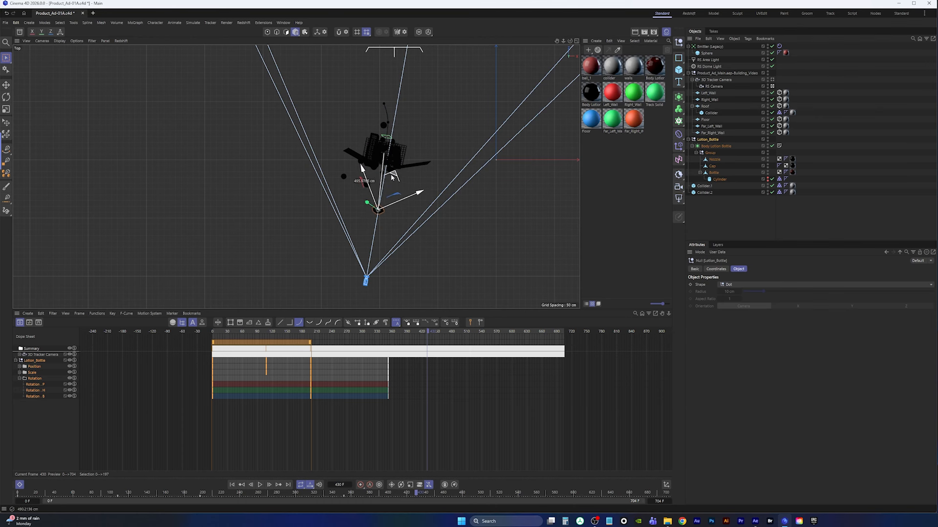
pyautogui.middleClick(356, 186)
pyautogui.middleClick(193, 124)
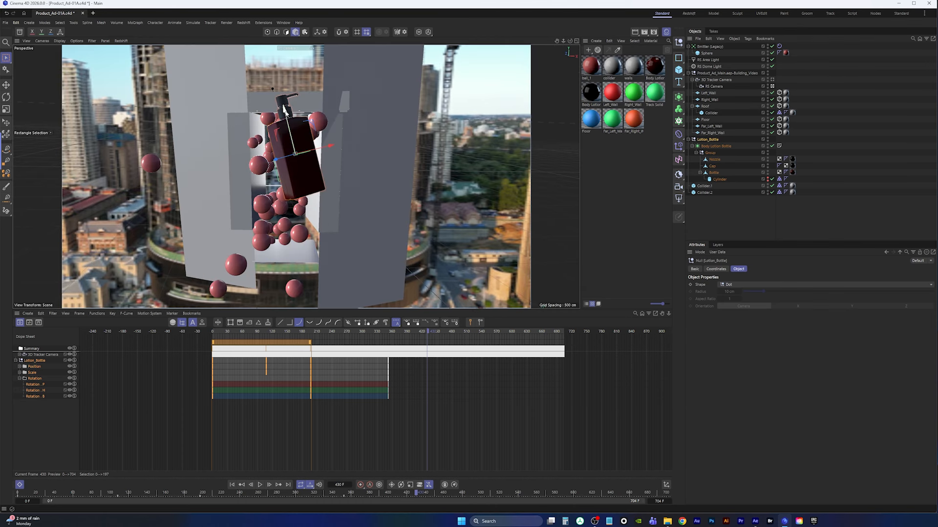
pyautogui.moveTo(306, 125); pyautogui.dragTo(309, 192)
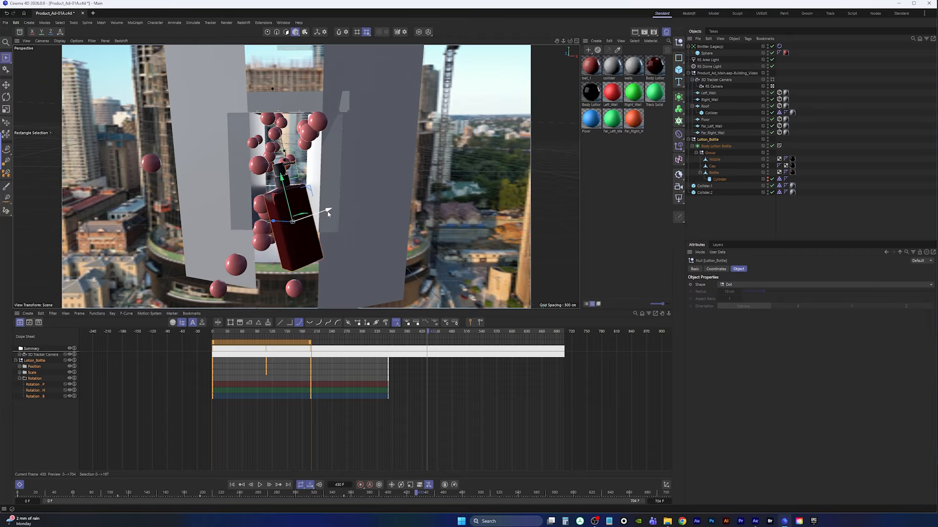
pyautogui.click(360, 486)
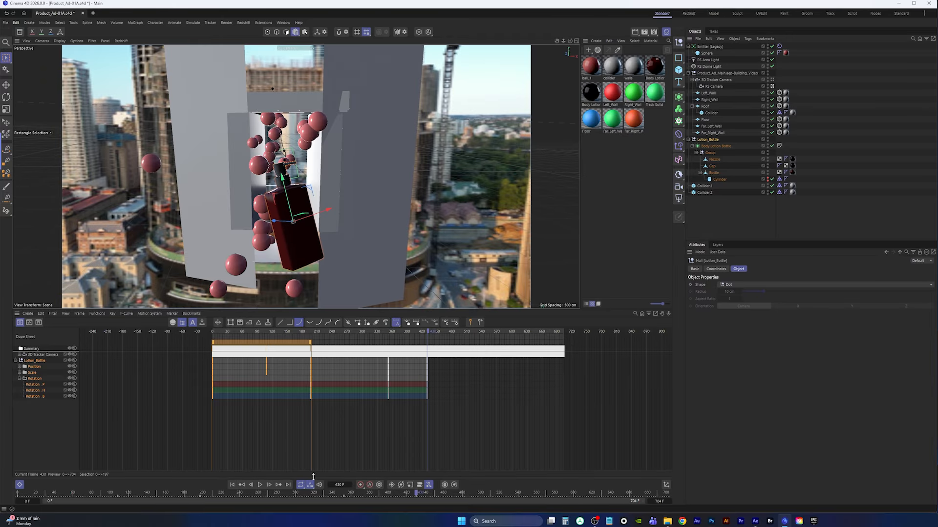
# Play the bottle animation from around frame 344 to check the new movement
pyautogui.click(385, 333)
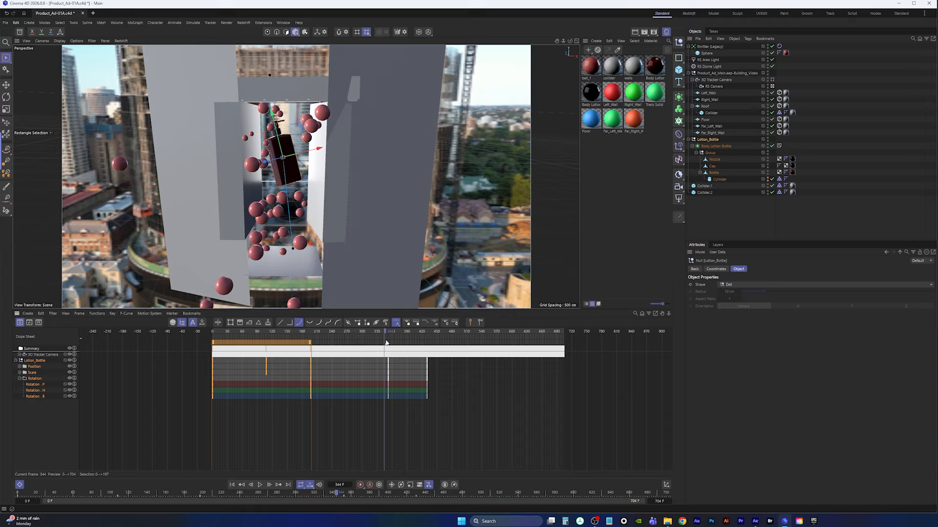
pyautogui.click(260, 484)
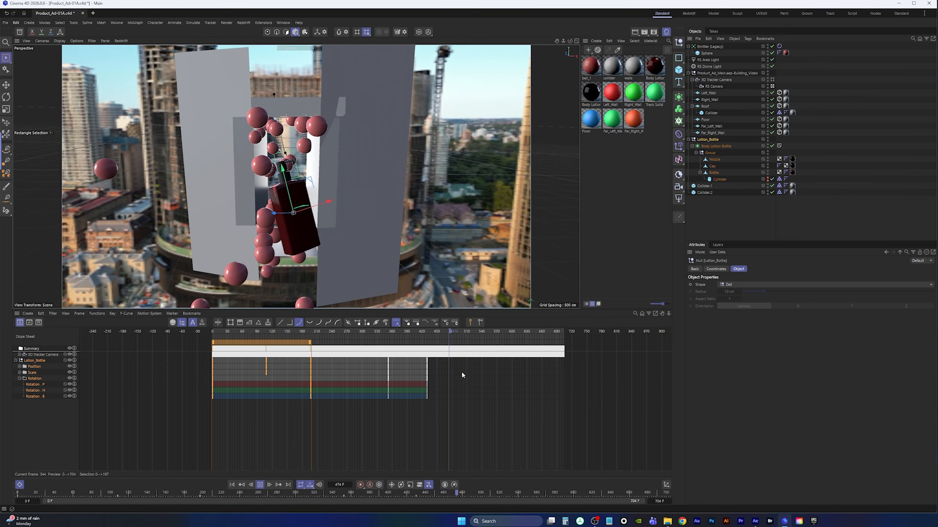
pyautogui.click(260, 487)
# Reposition the Lotion_Bottle in the top view and record another keyframe at frame 516
pyautogui.middleClick(447, 185)
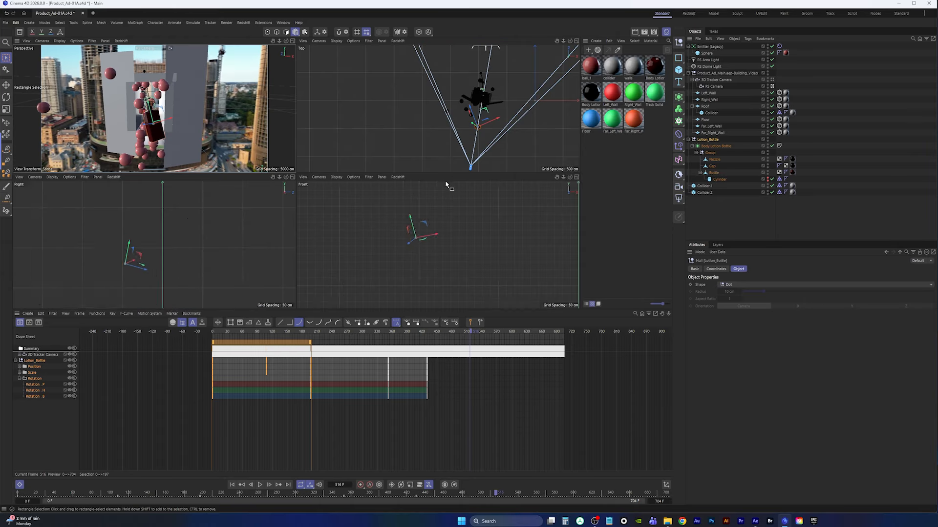
pyautogui.middleClick(464, 116)
pyautogui.scroll(4, 404, 188)
pyautogui.scroll(-5, 403, 188)
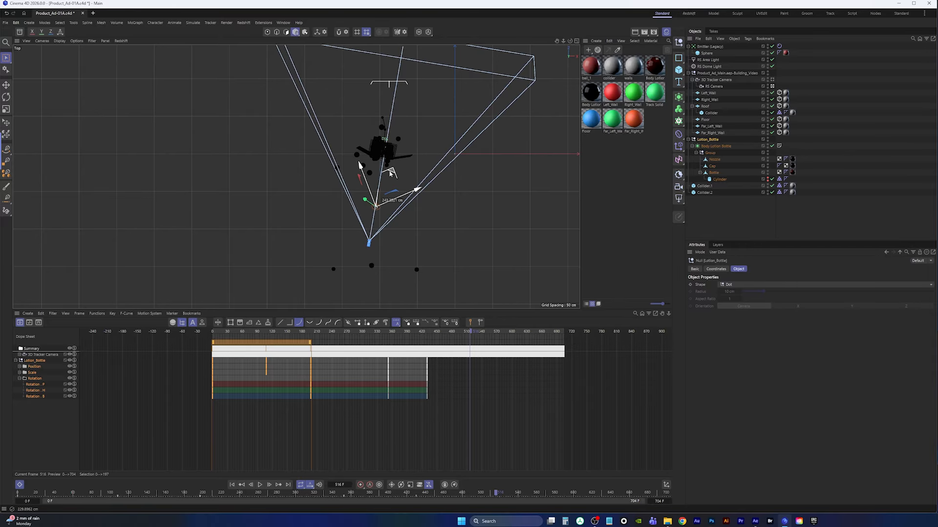
pyautogui.middleClick(408, 158)
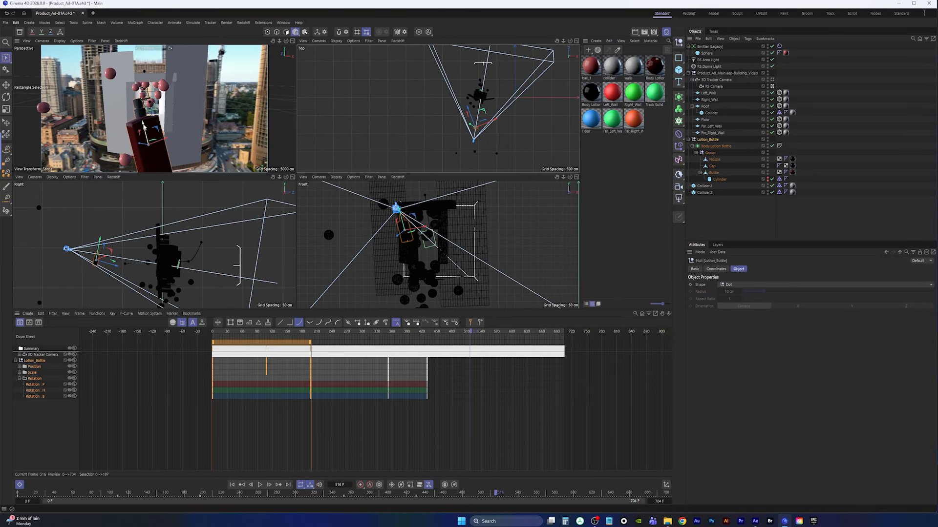
pyautogui.moveTo(143, 126); pyautogui.dragTo(161, 111)
pyautogui.scroll(10, 476, 94)
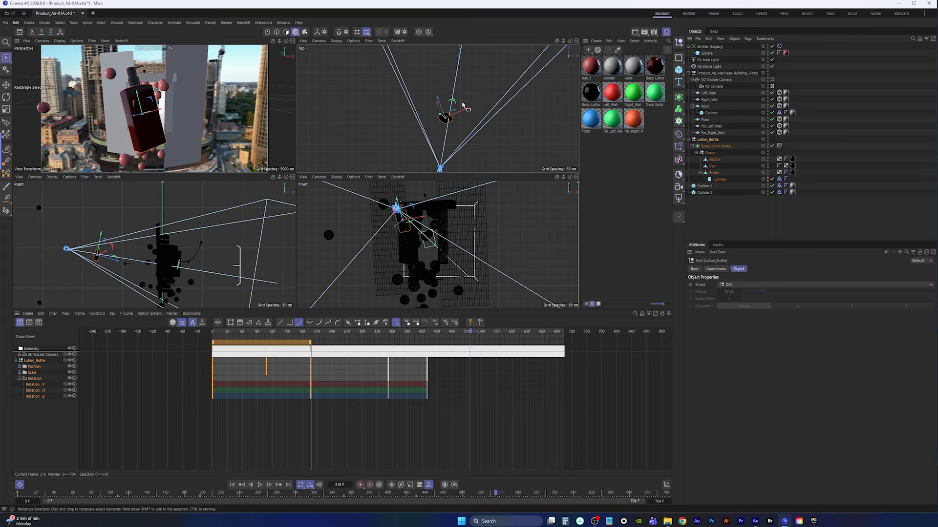
pyautogui.moveTo(452, 103)
pyautogui.mouseDown()
pyautogui.moveTo(450, 114)
pyautogui.moveTo(456, 105)
pyautogui.moveTo(442, 108)
pyautogui.mouseUp()
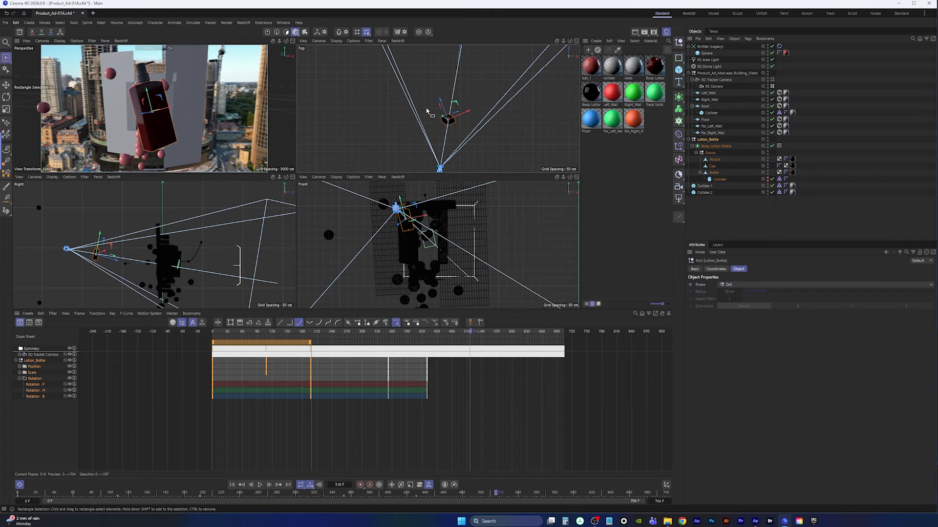
pyautogui.middleClick(200, 114)
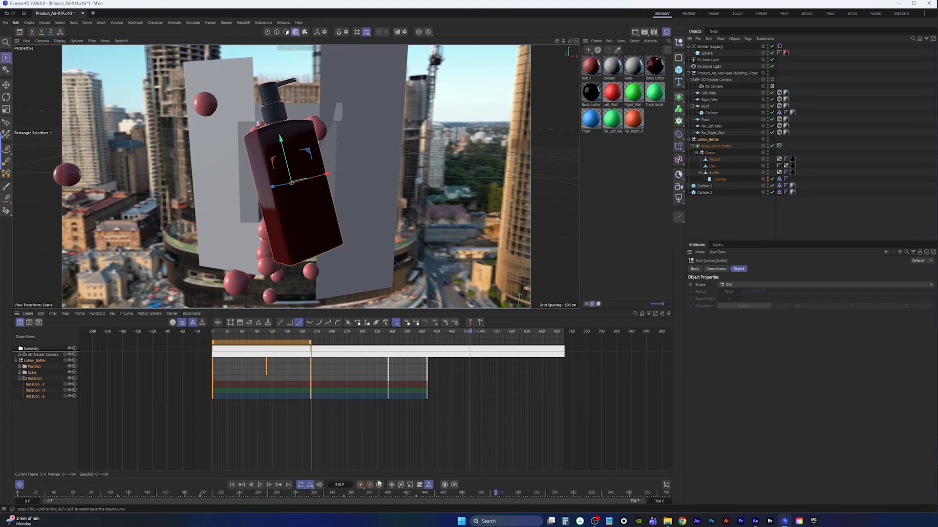
pyautogui.click(360, 486)
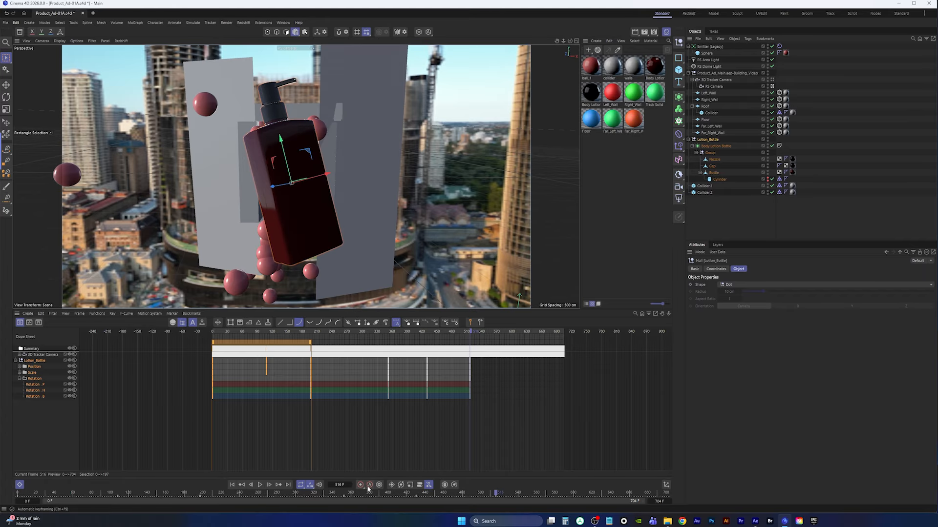
# Replay the animation from the start and switch to the Redshift layout
pyautogui.click(6, 24)
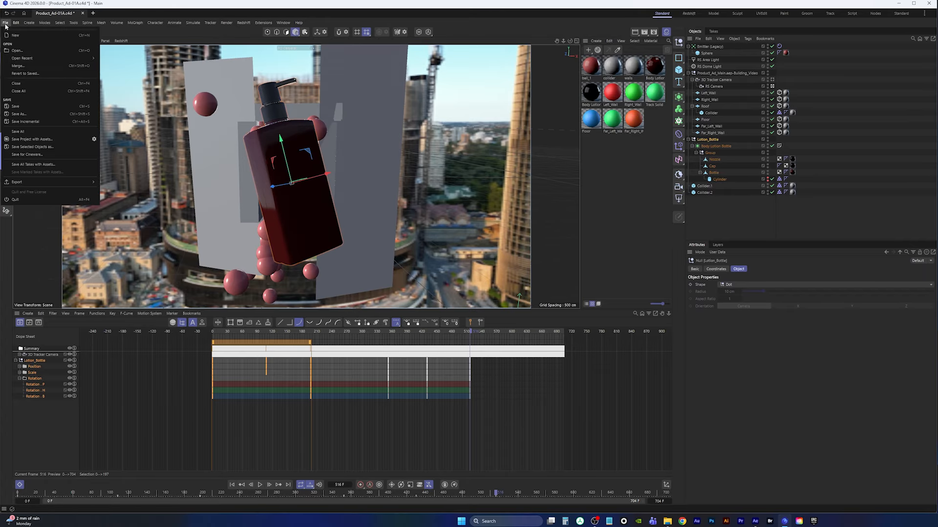
pyautogui.click(232, 485)
pyautogui.click(261, 485)
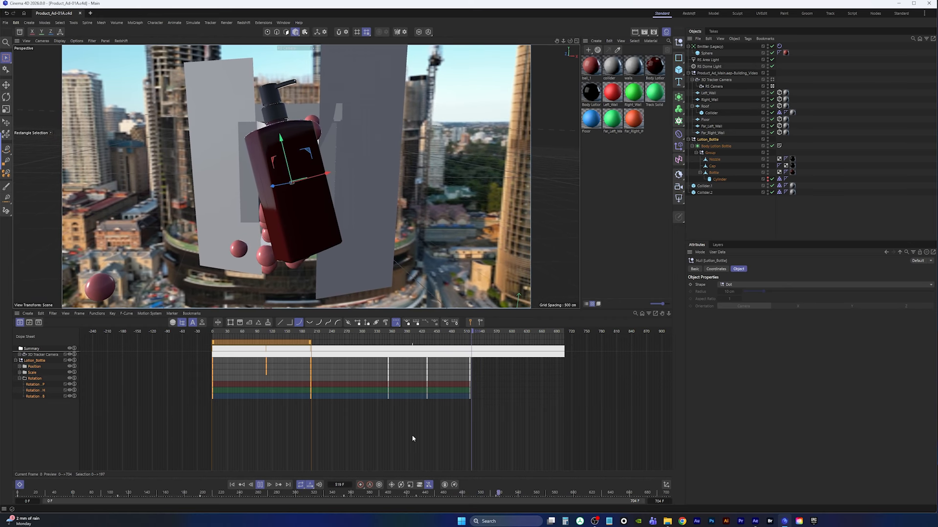
pyautogui.click(259, 485)
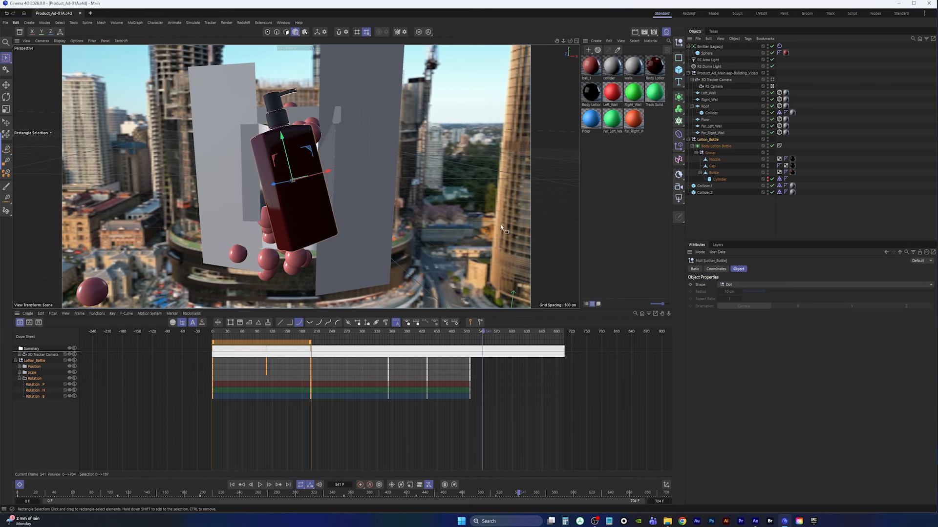
pyautogui.click(689, 15)
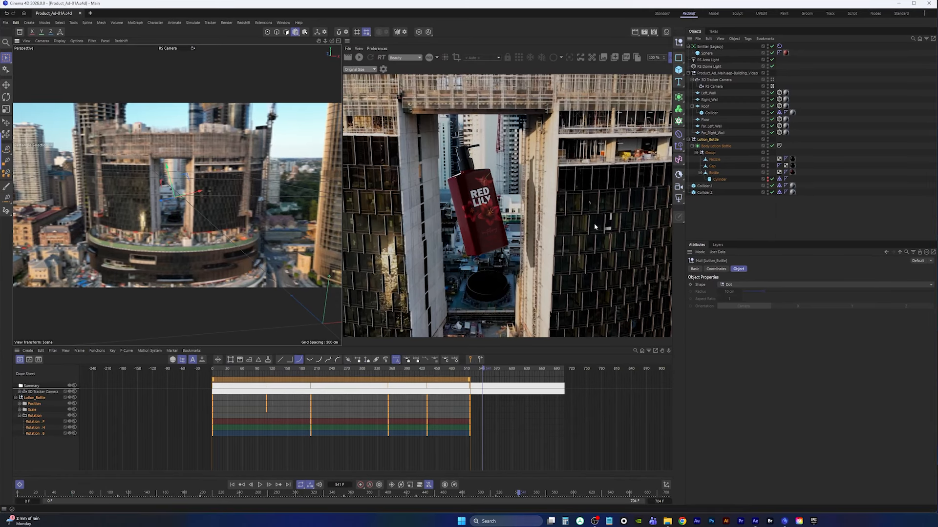
# Fit the Redshift render view to the window, widen its panel, and start the interactive render
pyautogui.click(361, 69)
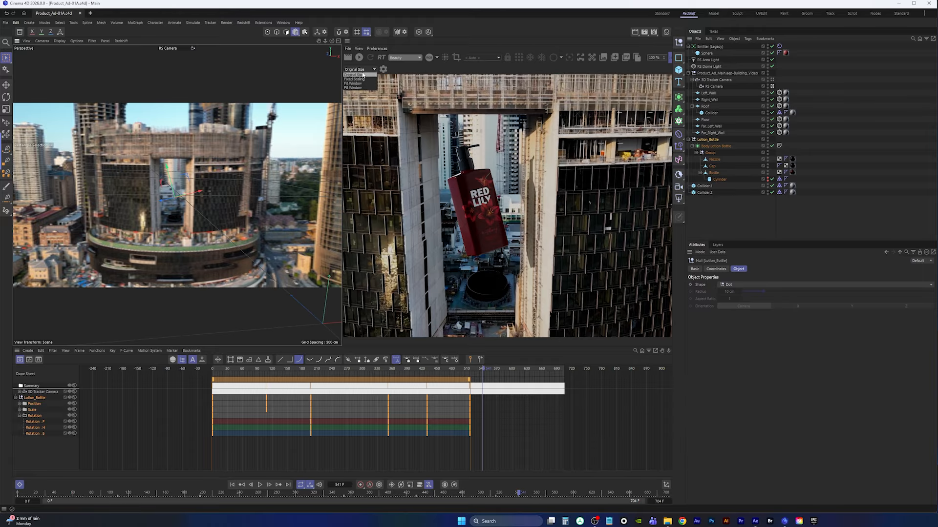
pyautogui.click(357, 83)
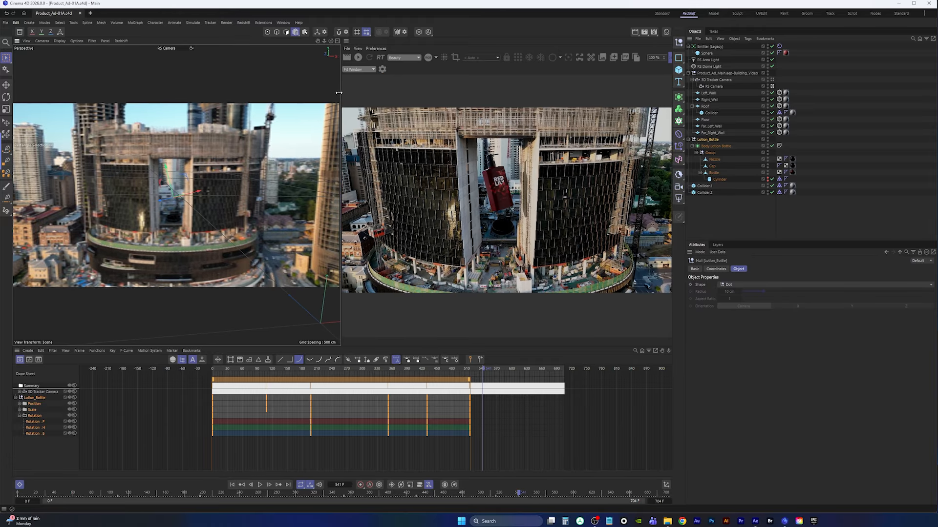
pyautogui.moveTo(341, 93); pyautogui.dragTo(224, 93)
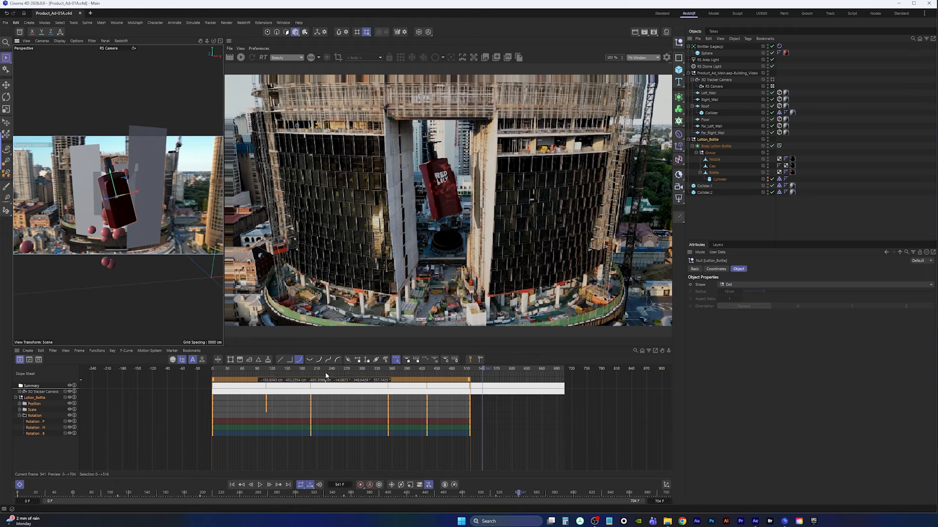
pyautogui.click(241, 57)
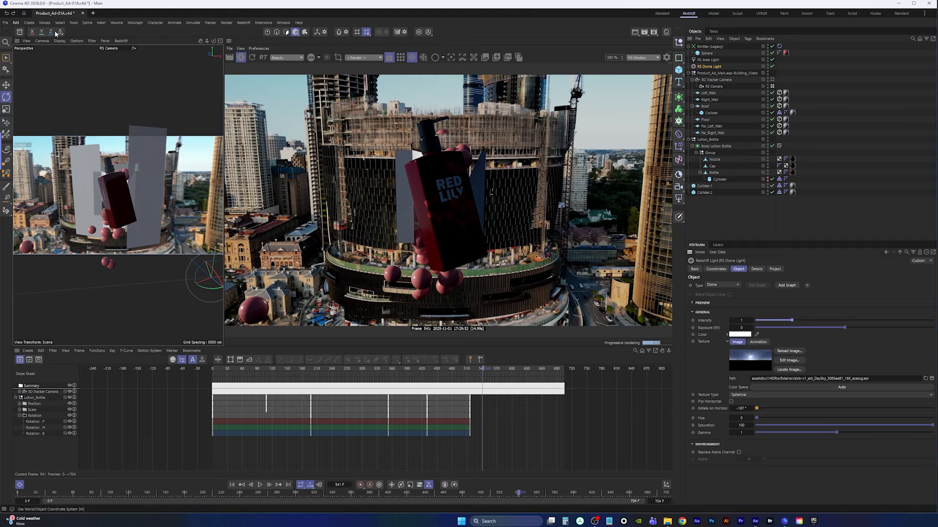
pyautogui.click(6, 22)
pyautogui.click(20, 106)
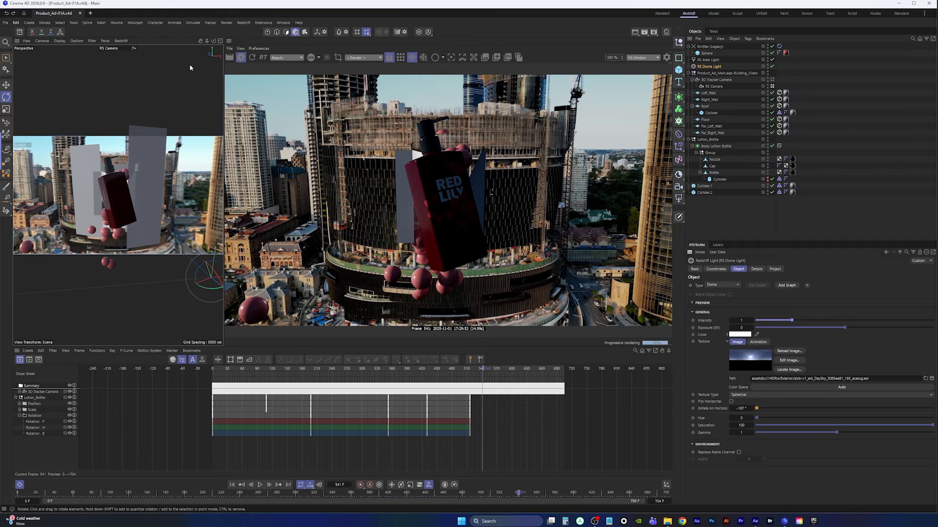
pyautogui.click(19, 32)
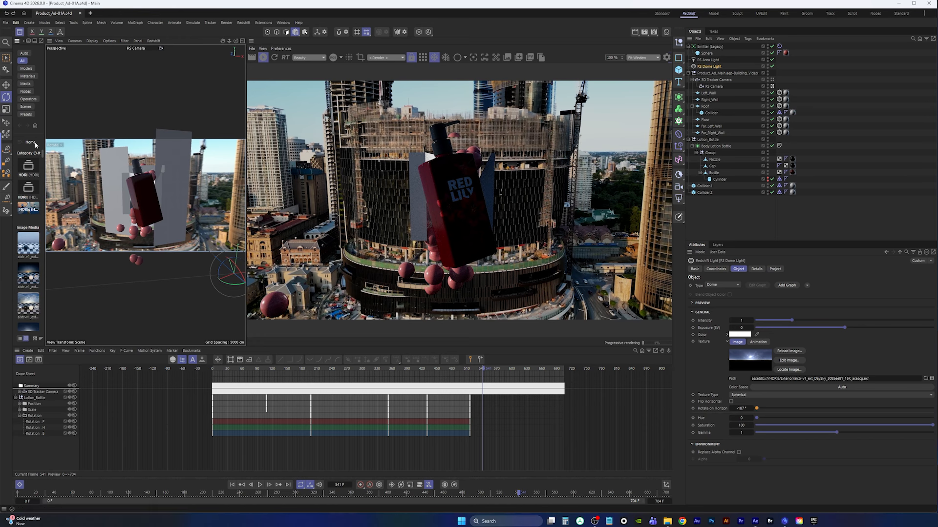
pyautogui.moveTo(46, 131); pyautogui.dragTo(249, 98)
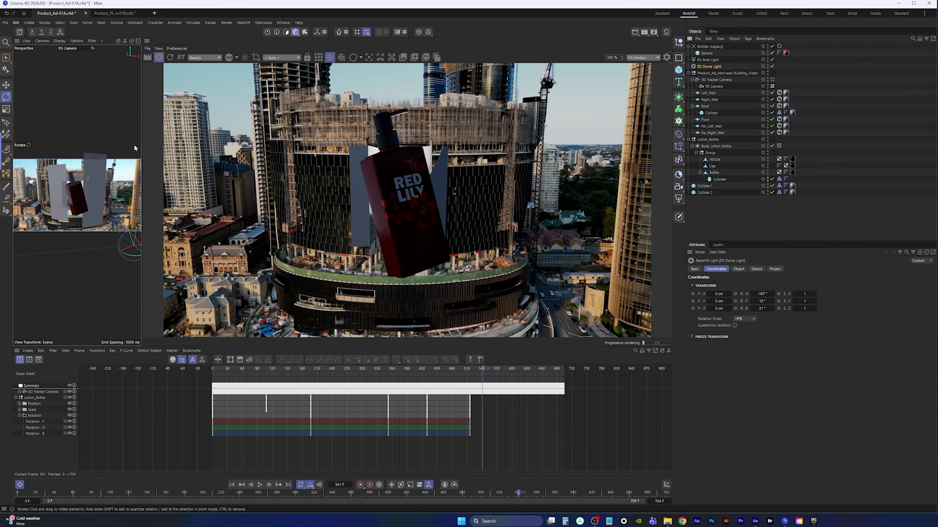
pyautogui.moveTo(141, 130); pyautogui.dragTo(247, 132)
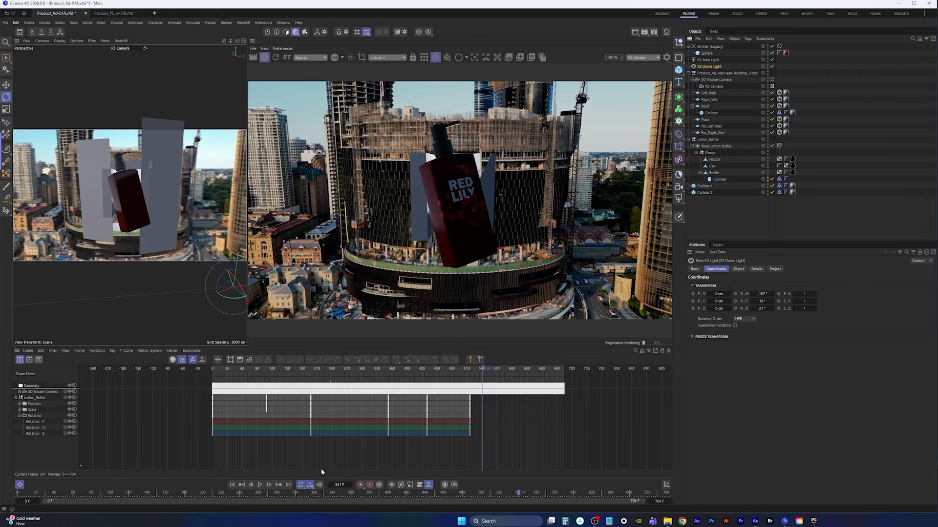
# Rewind and play the animation, refreshing the Redshift render at frames 107 and 200 to preview it
pyautogui.click(232, 484)
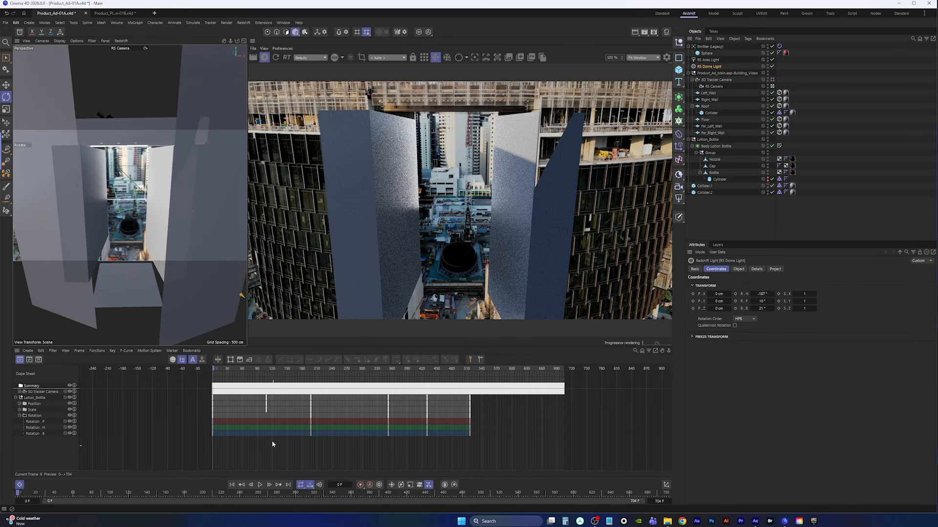
pyautogui.click(274, 59)
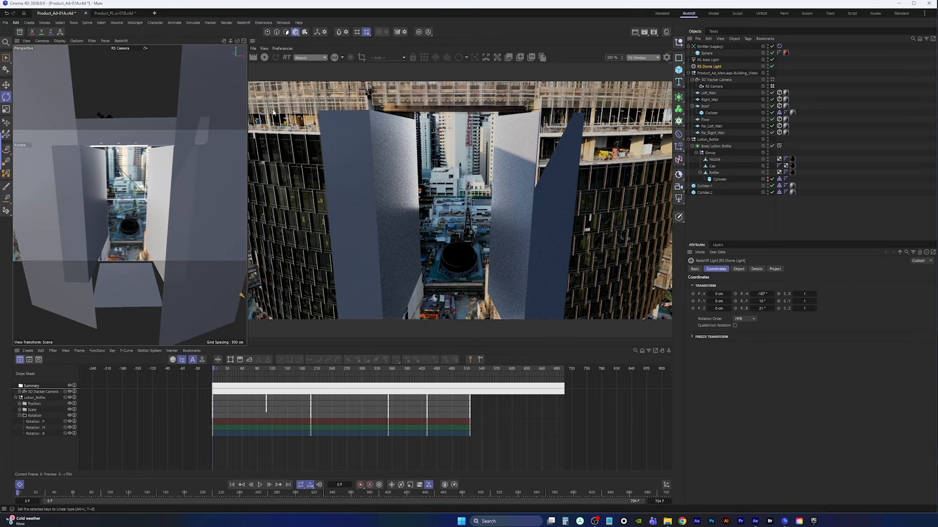
pyautogui.click(260, 485)
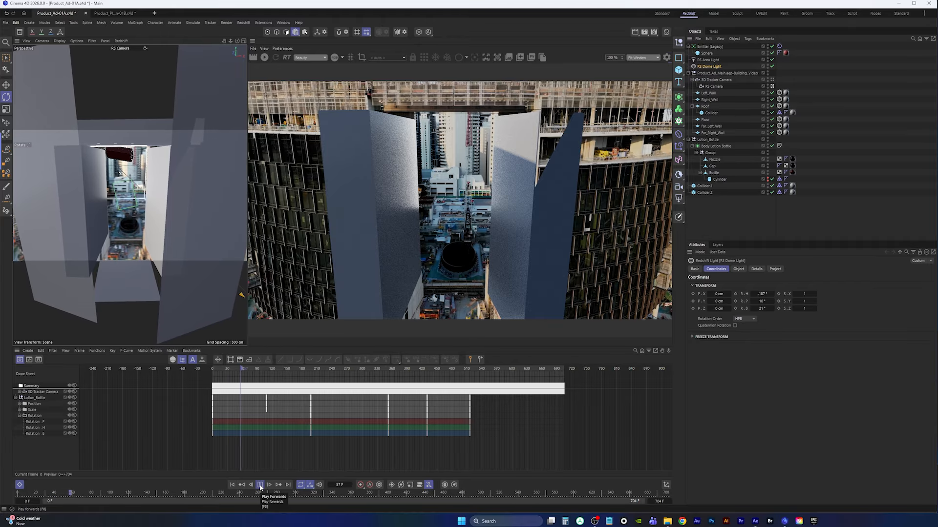
pyautogui.click(260, 487)
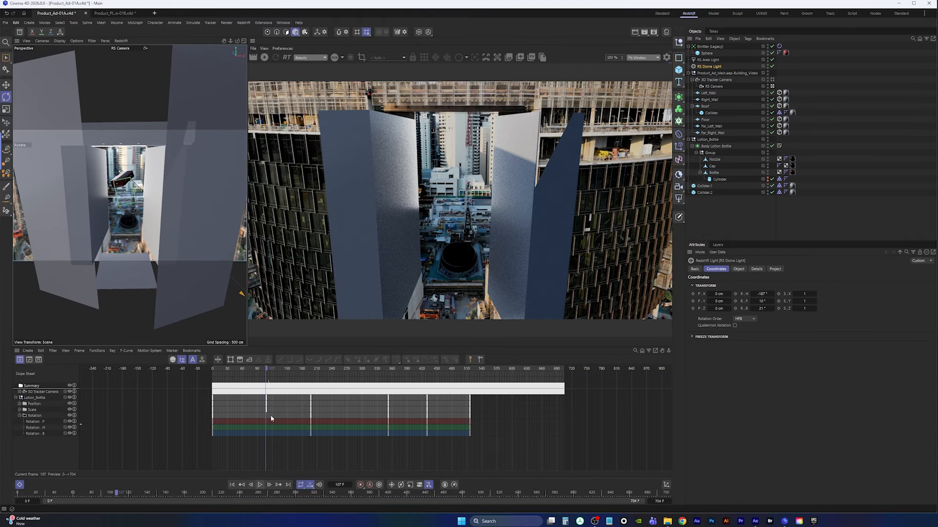
pyautogui.click(264, 58)
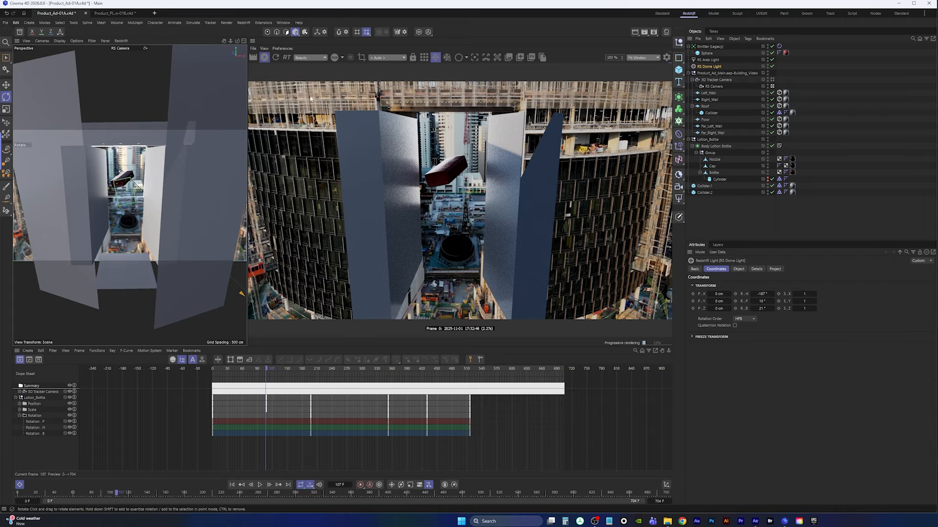
pyautogui.click(265, 57)
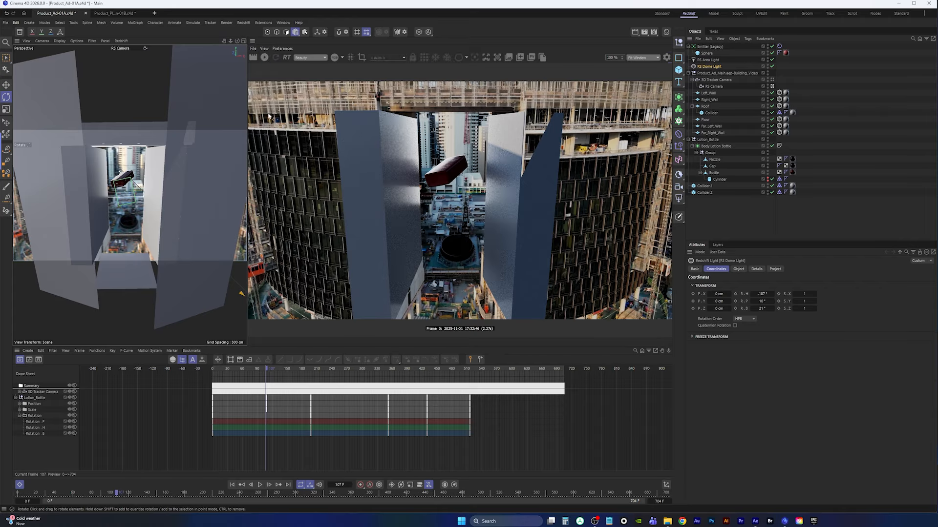
pyautogui.click(259, 485)
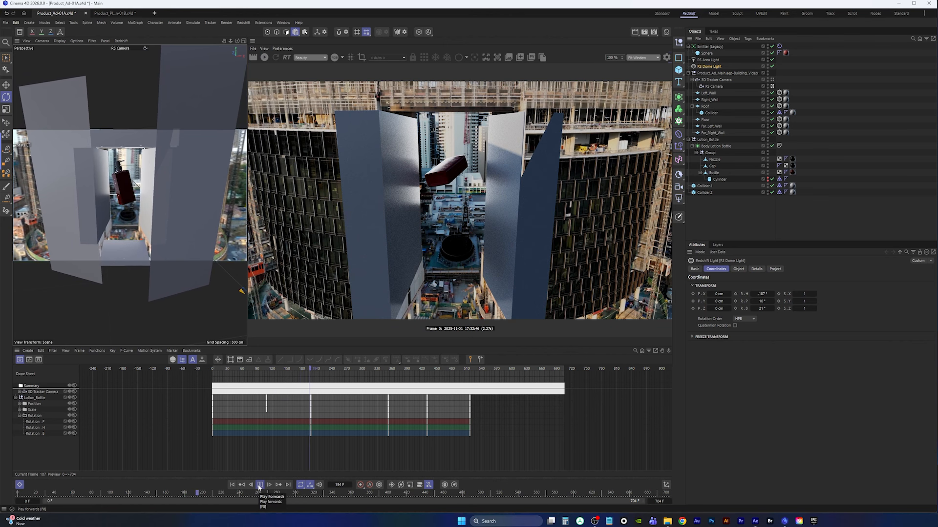
pyautogui.click(260, 485)
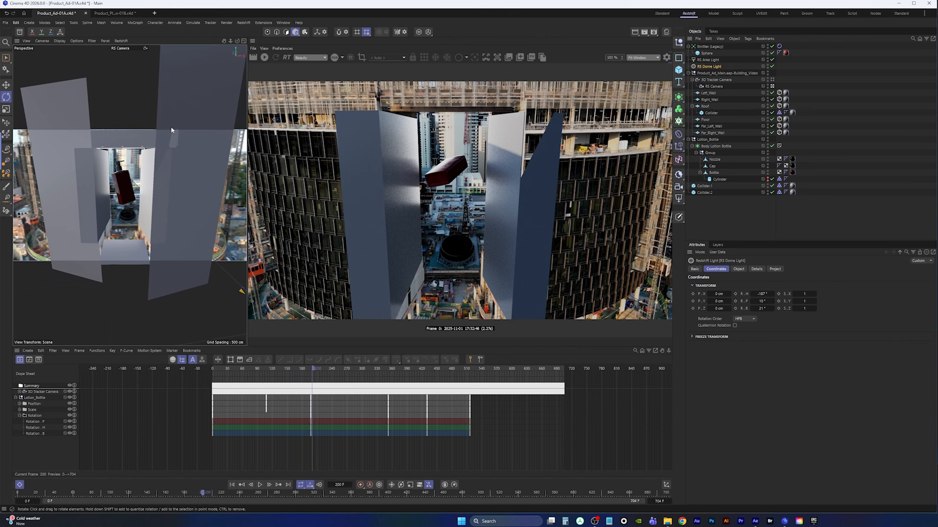
pyautogui.click(264, 58)
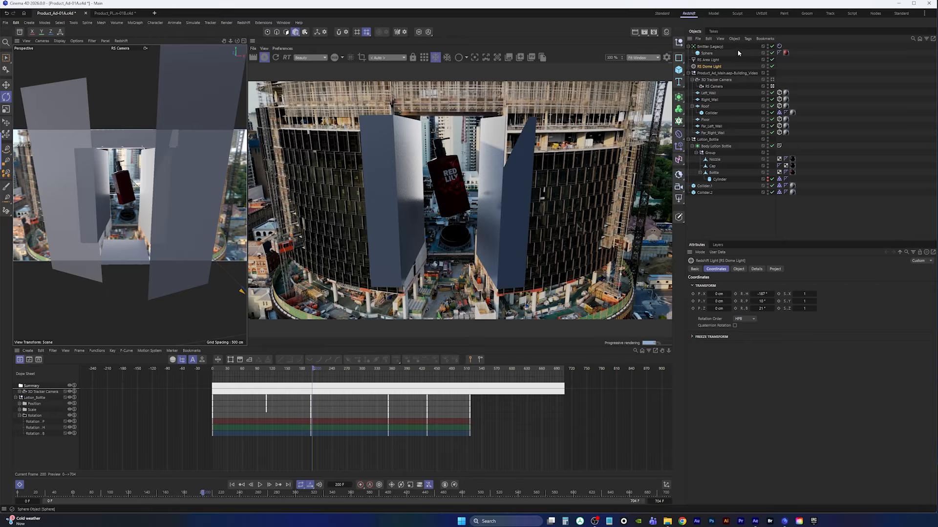
# Toggle the render visibility of the Collider.1 and Collider.2 objects
pyautogui.click(739, 269)
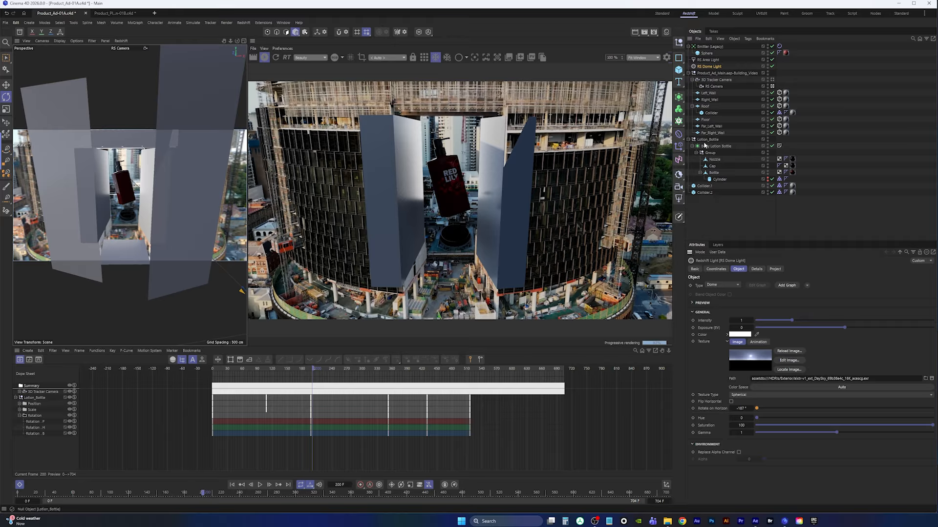
pyautogui.click(767, 187)
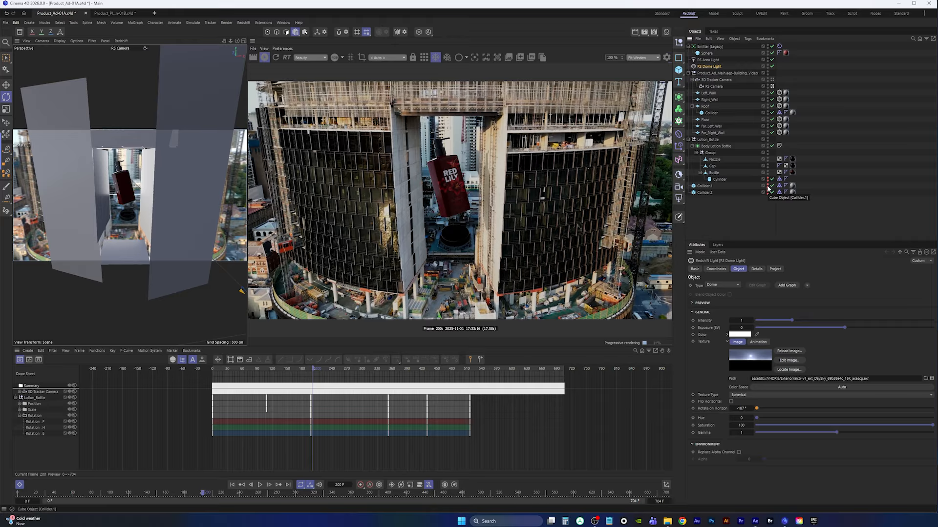
pyautogui.keyDown('alt'); pyautogui.moveTo(767, 186); pyautogui.dragTo(768, 199); pyautogui.keyUp('alt')
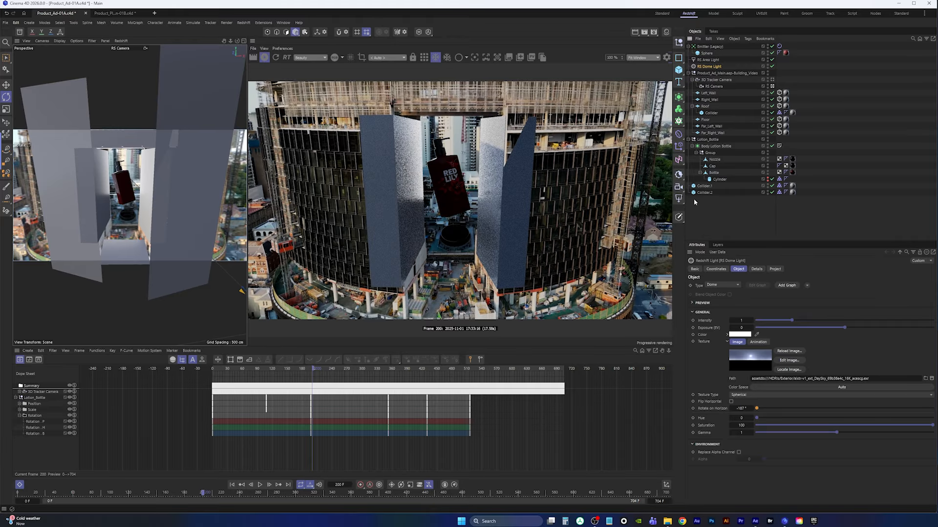
# Move the Roof's Collider out of its group to sit beside Collider.1 and Collider.2
pyautogui.click(704, 186)
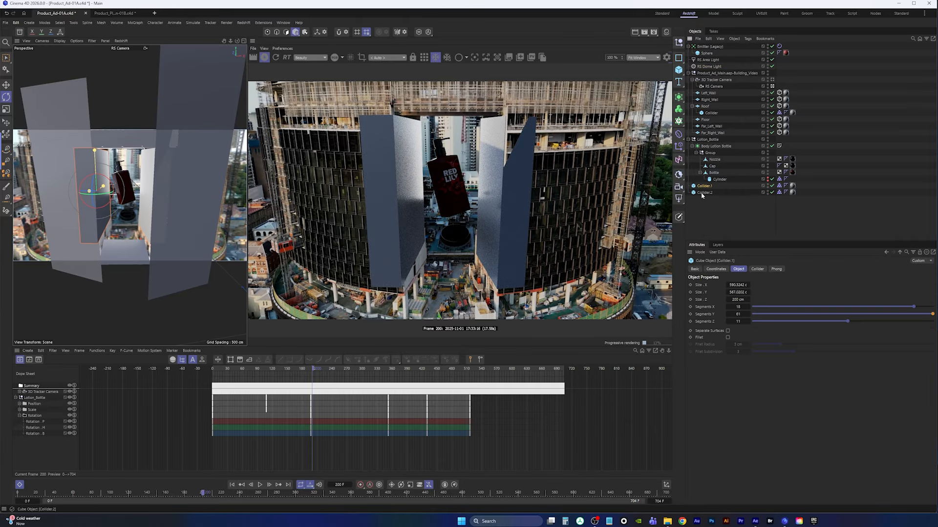
pyautogui.keyDown('shift'); pyautogui.click(705, 193); pyautogui.keyUp('shift')
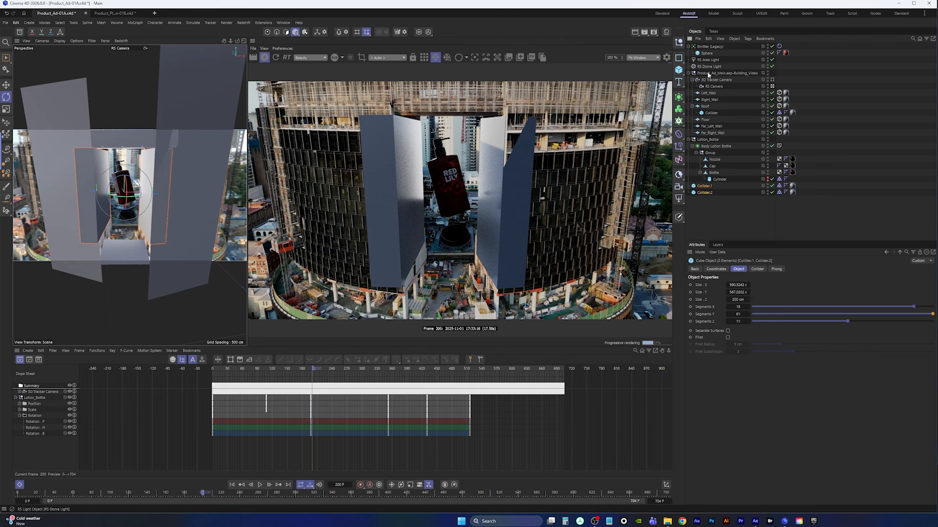
pyautogui.click(712, 113)
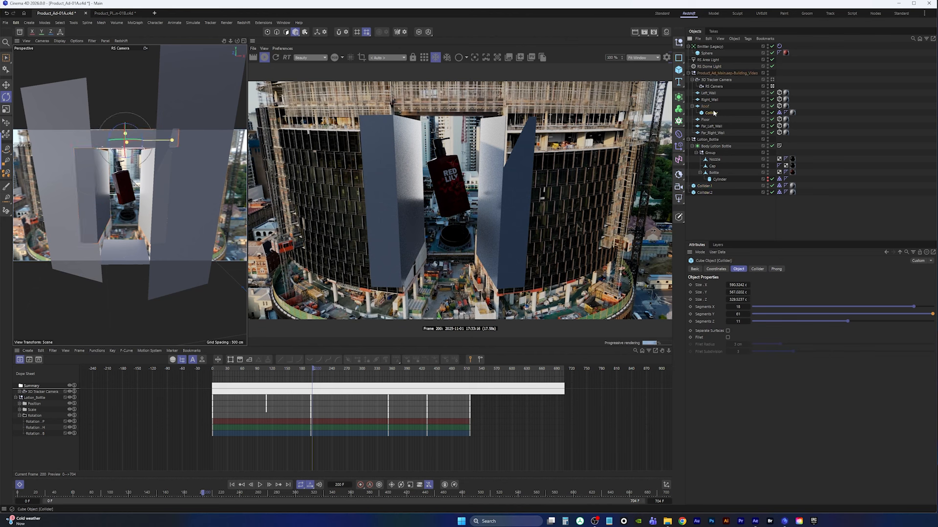
pyautogui.moveTo(713, 113); pyautogui.dragTo(706, 183)
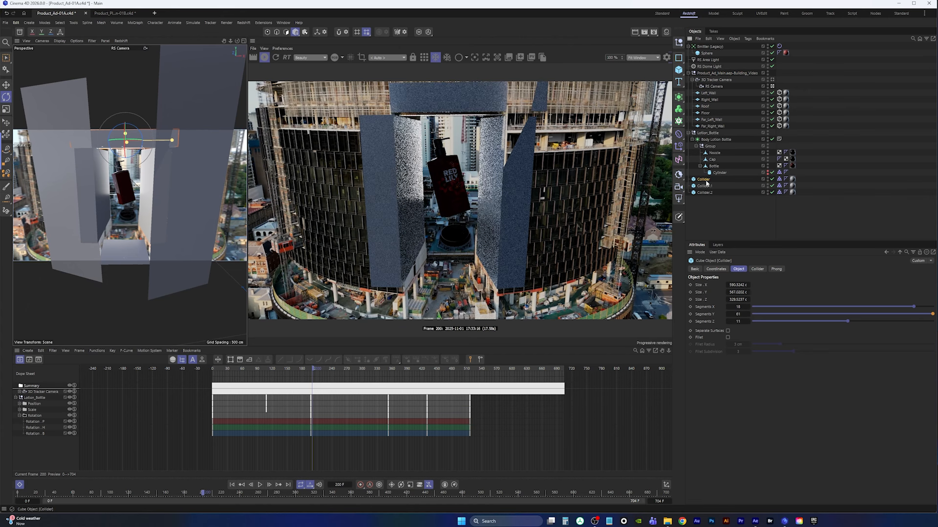
# Add Redshift Object tags to the three colliders and enable their visibility Override
pyautogui.click(705, 186)
pyautogui.rightClick(705, 186)
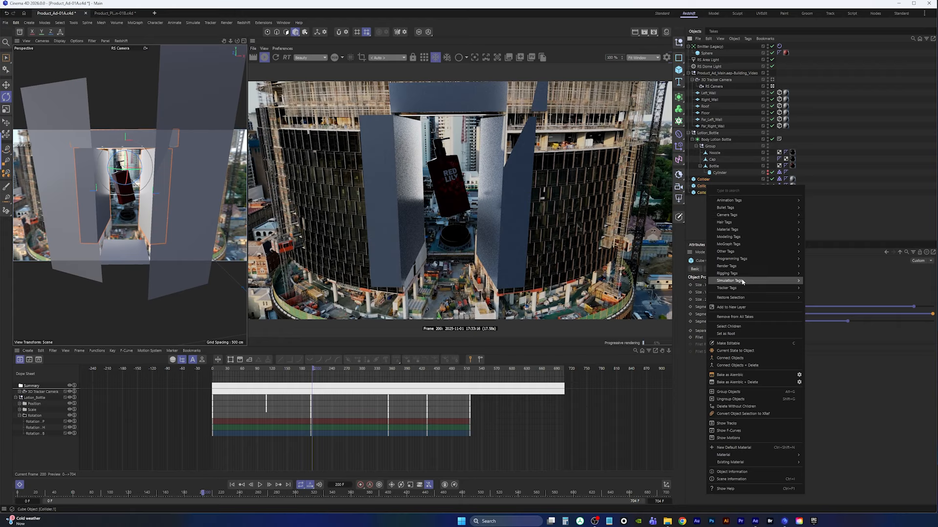
pyautogui.moveTo(756, 268)
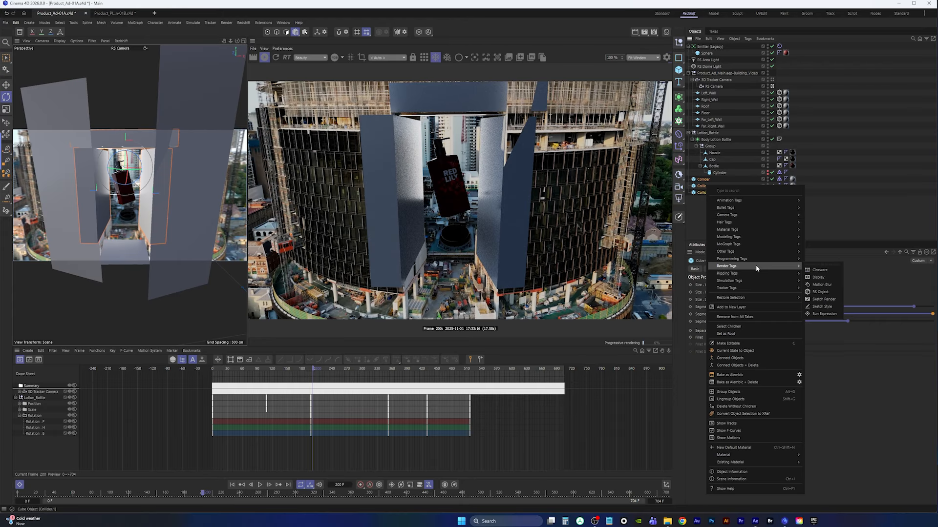
pyautogui.click(820, 292)
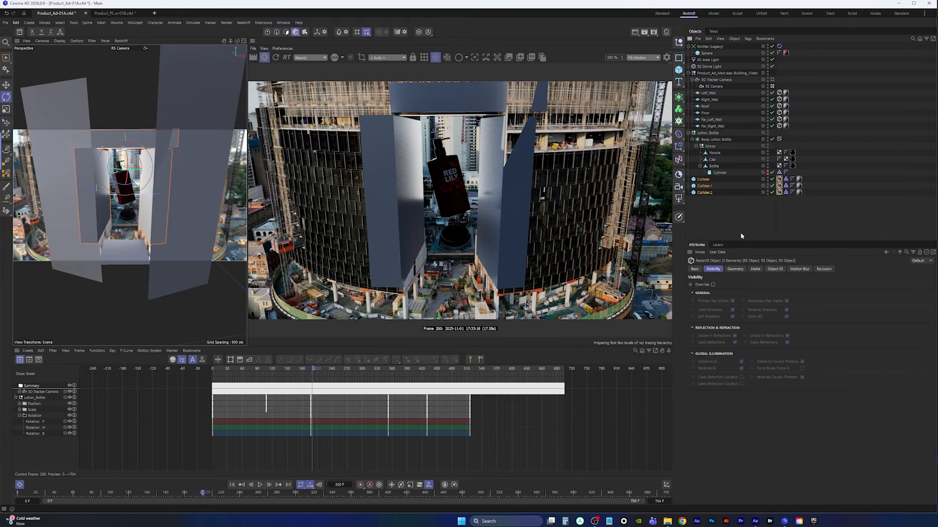
pyautogui.click(712, 285)
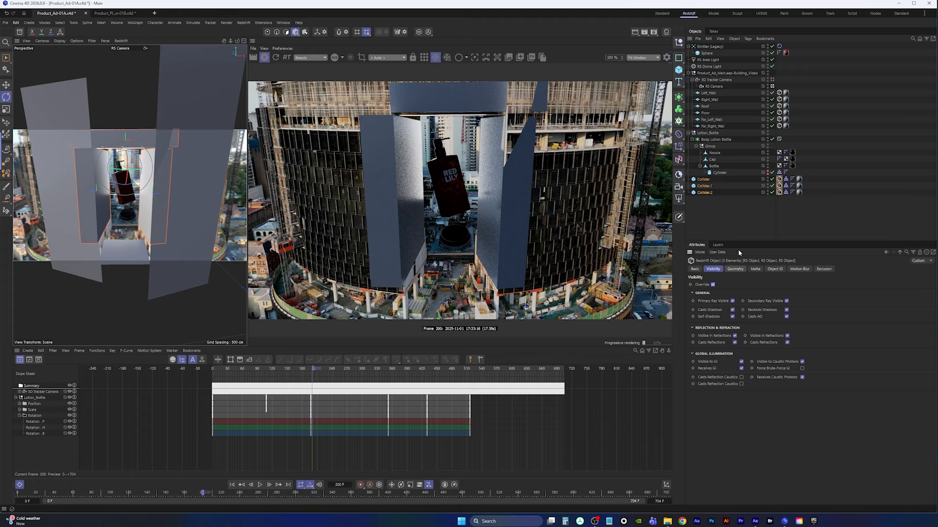
# Delete the Redshift Object tags from the three colliders
pyautogui.click(782, 205)
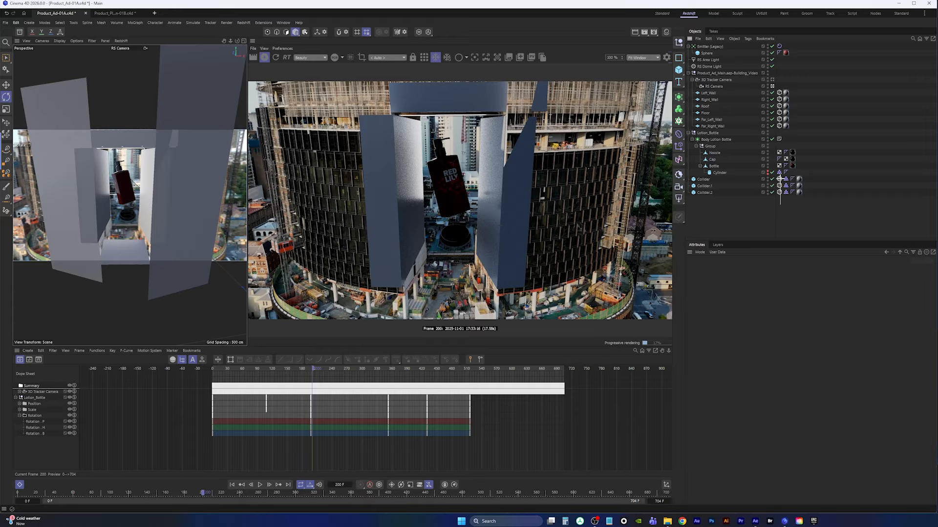
pyautogui.moveTo(780, 179); pyautogui.dragTo(780, 195)
pyautogui.press('Delete')
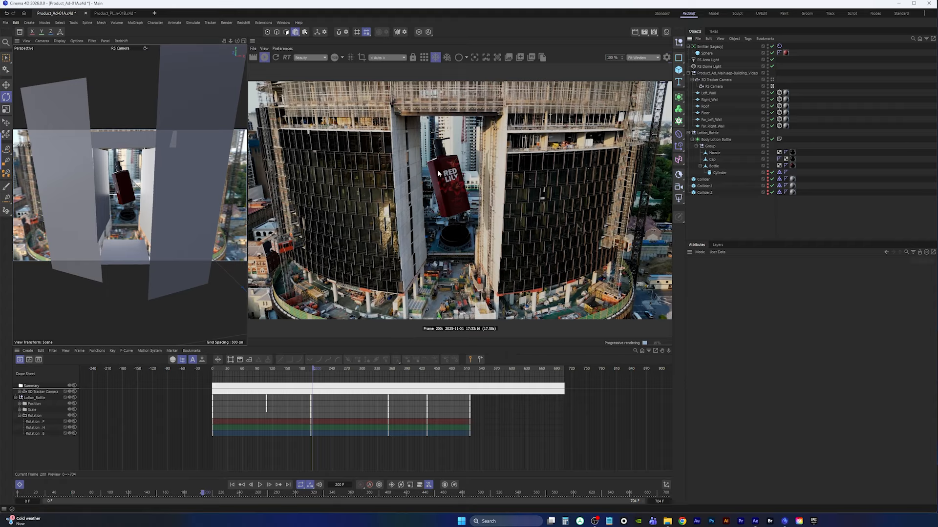
# Play the animation, select the bottle keys between about frames 352 and 470, and replay that section
pyautogui.click(263, 487)
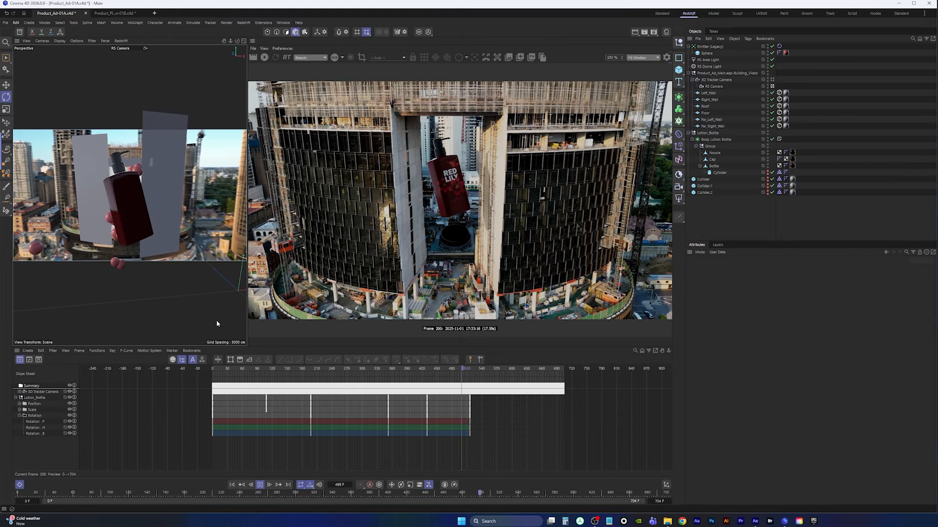
pyautogui.click(260, 485)
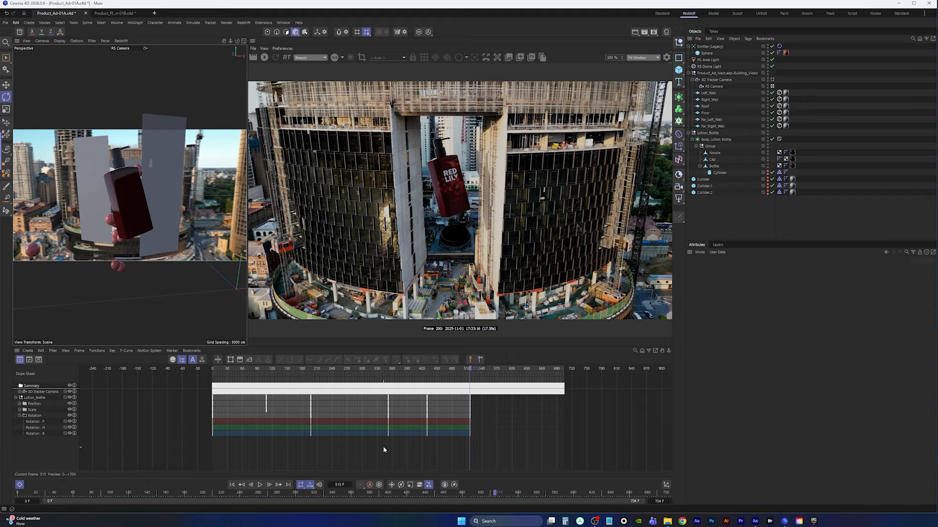
pyautogui.moveTo(384, 450); pyautogui.dragTo(531, 386)
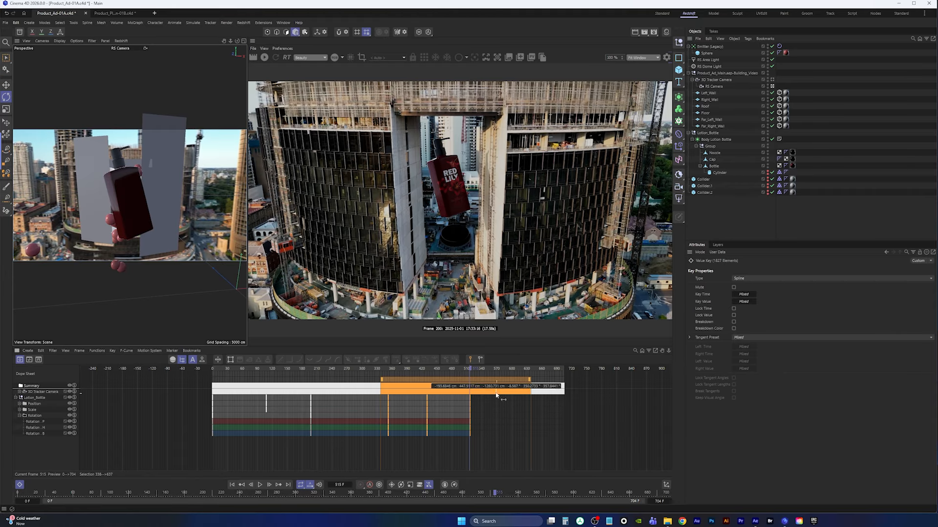
pyautogui.moveTo(373, 449); pyautogui.dragTo(448, 383)
pyautogui.click(386, 370)
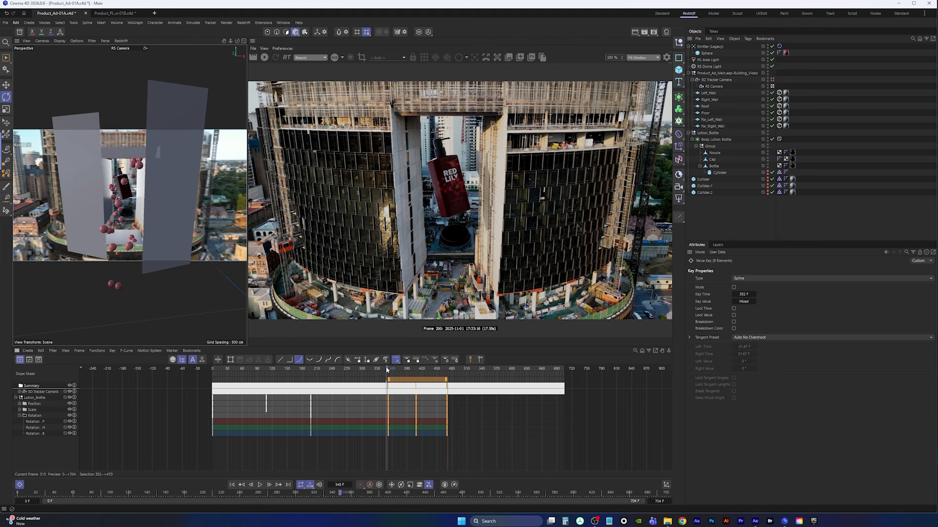
pyautogui.press('F8')
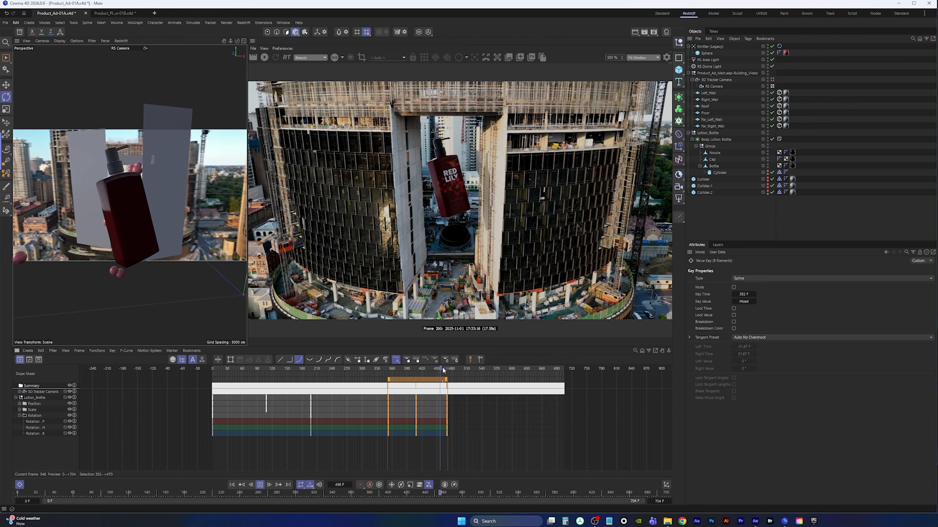
# Stop playback and start the interactive Redshift render of the camera view
pyautogui.press('F8')
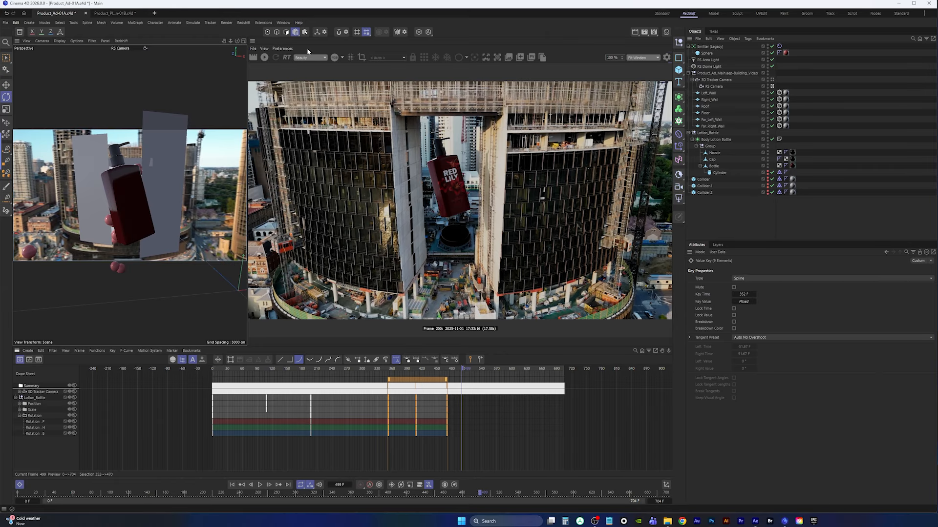
pyautogui.click(265, 57)
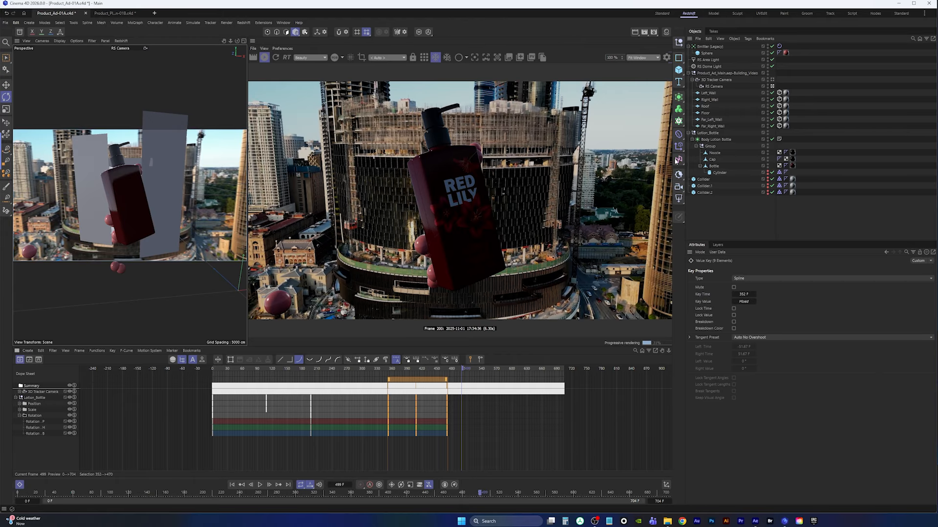
# Add a Redshift Area Light to the scene and switch the left viewport to a top view
pyautogui.click(680, 200)
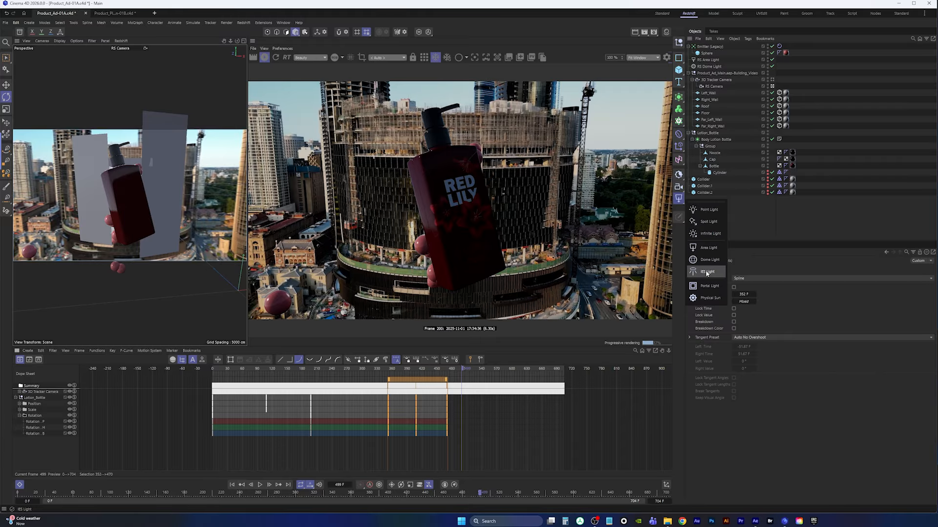
pyautogui.click(710, 249)
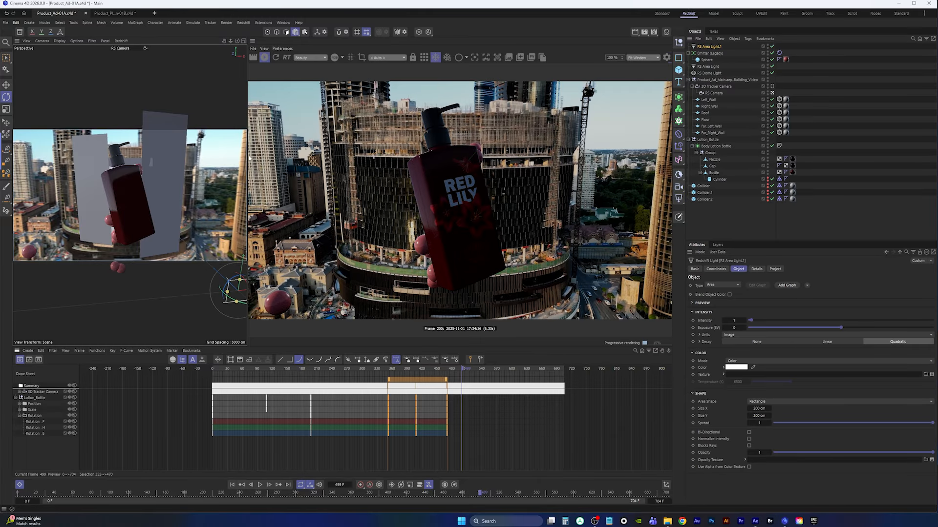
pyautogui.moveTo(247, 156); pyautogui.dragTo(336, 156)
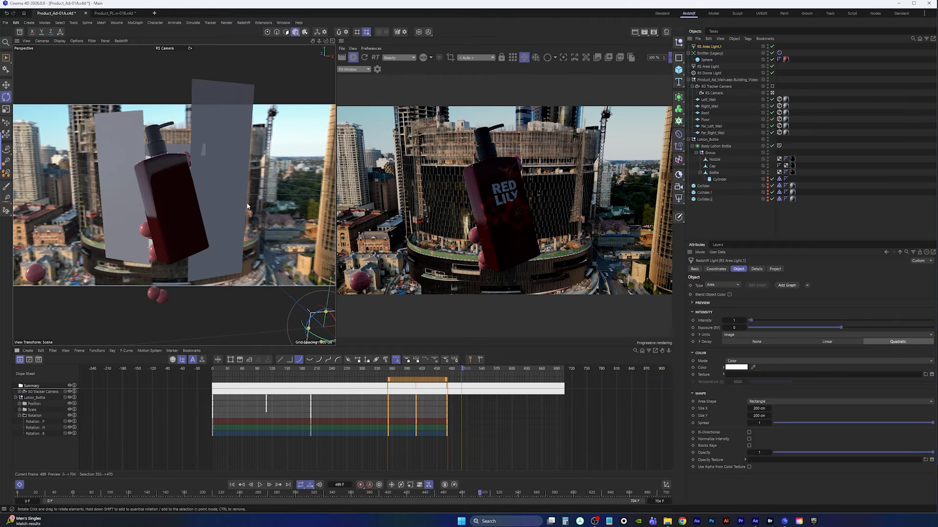
pyautogui.middleClick(246, 204)
pyautogui.middleClick(237, 133)
pyautogui.scroll(-8, 228, 157)
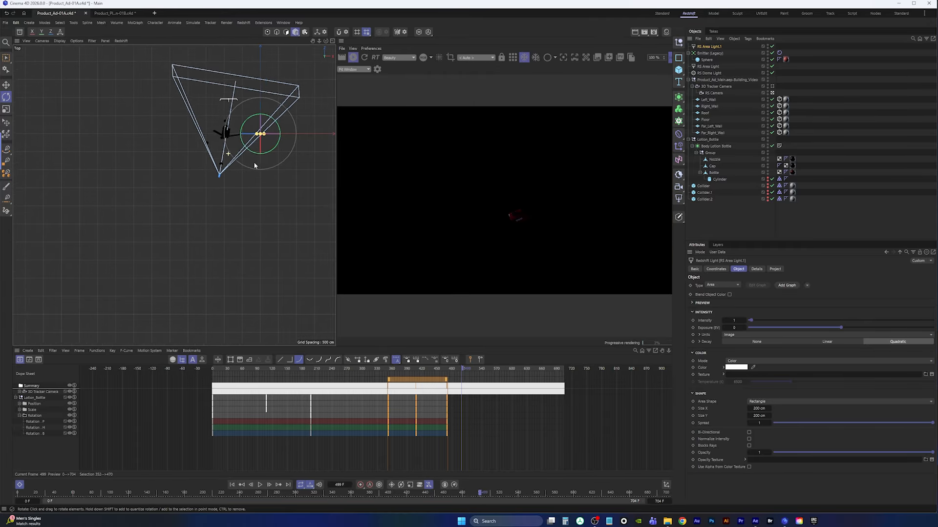
pyautogui.keyDown('alt'); pyautogui.moveTo(252, 160); pyautogui.dragTo(210, 194, button='middle'); pyautogui.keyUp('alt')
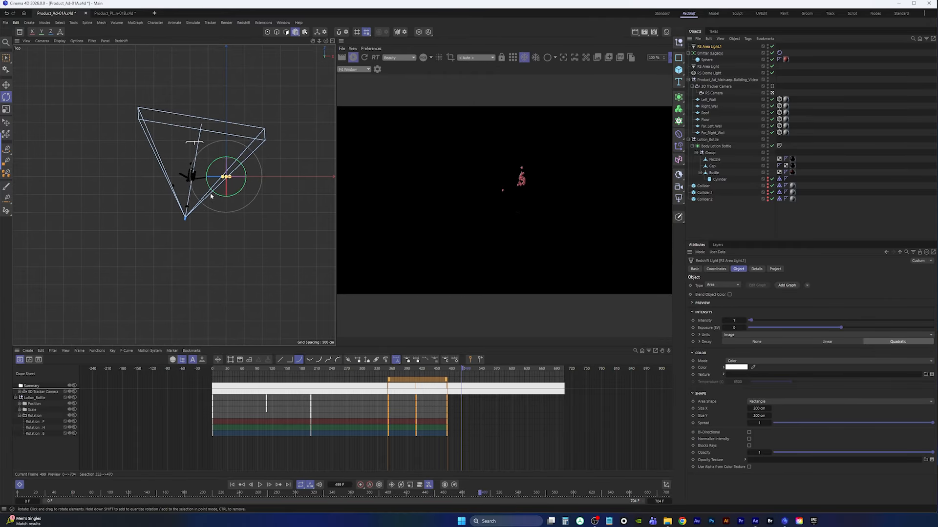
# Set the RenderView to render through the RS Camera
pyautogui.click(403, 59)
pyautogui.click(400, 63)
pyautogui.click(476, 58)
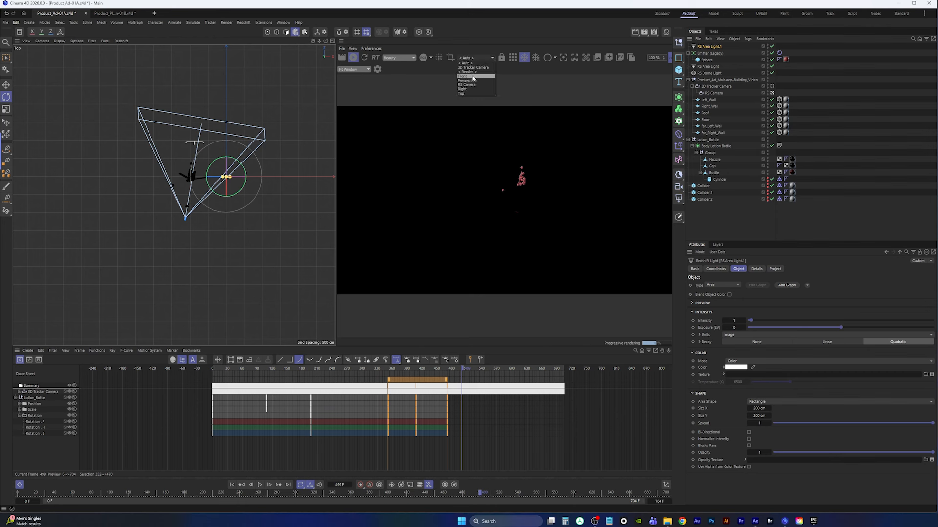
pyautogui.click(472, 86)
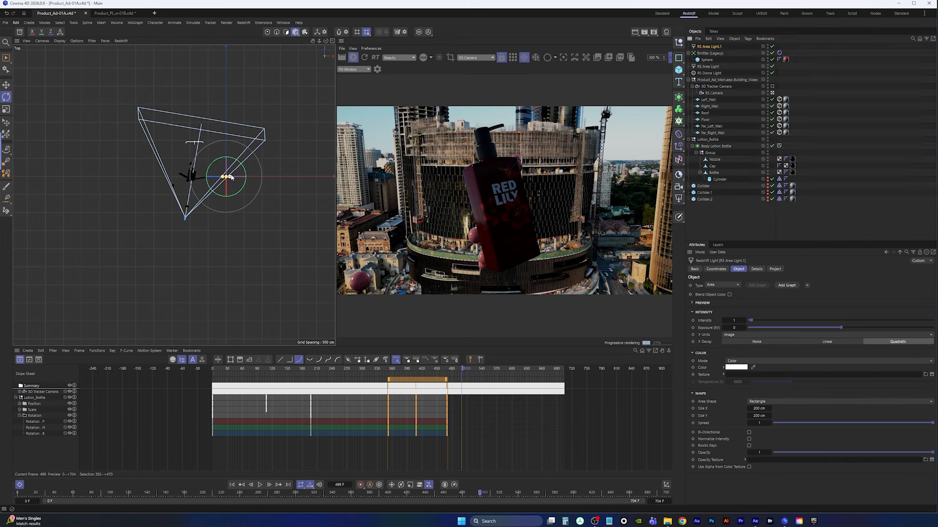
# Move the area light in the top and right views to sit near the camera, in front of the bottle
pyautogui.press('e')
pyautogui.moveTo(247, 159); pyautogui.dragTo(210, 221)
pyautogui.keyDown('alt'); pyautogui.moveTo(210, 221); pyautogui.dragTo(219, 227, button='right'); pyautogui.keyUp('alt')
pyautogui.keyDown('alt'); pyautogui.moveTo(219, 227); pyautogui.dragTo(204, 238, button='middle'); pyautogui.keyUp('alt')
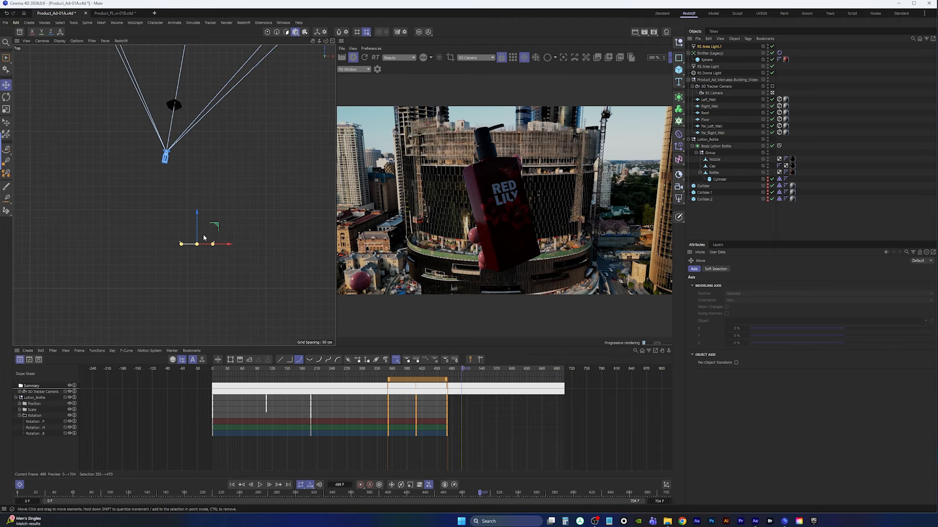
pyautogui.middleClick(214, 228)
pyautogui.middleClick(146, 280)
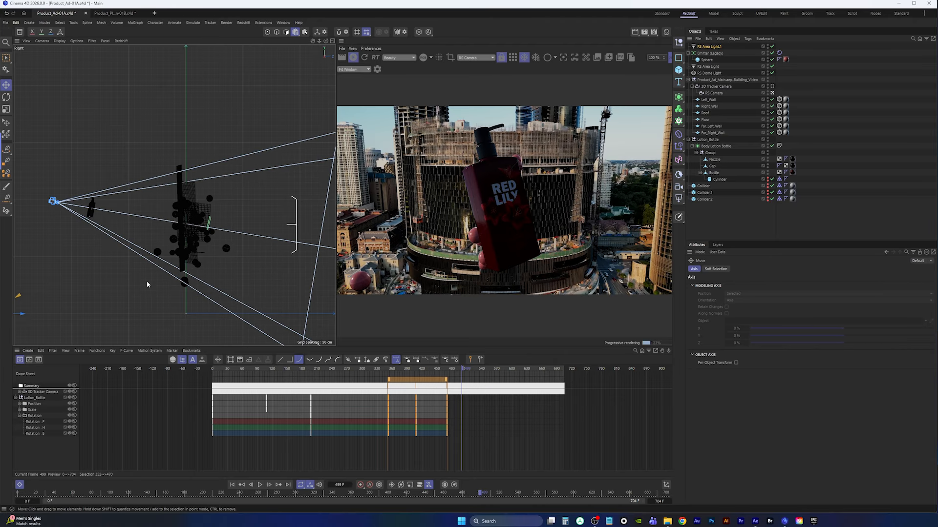
pyautogui.keyDown('alt'); pyautogui.moveTo(217, 241); pyautogui.dragTo(194, 268, button='right'); pyautogui.keyUp('alt')
pyautogui.moveTo(161, 231); pyautogui.dragTo(157, 200)
pyautogui.keyDown('alt'); pyautogui.moveTo(182, 244); pyautogui.dragTo(201, 220, button='right'); pyautogui.keyUp('alt')
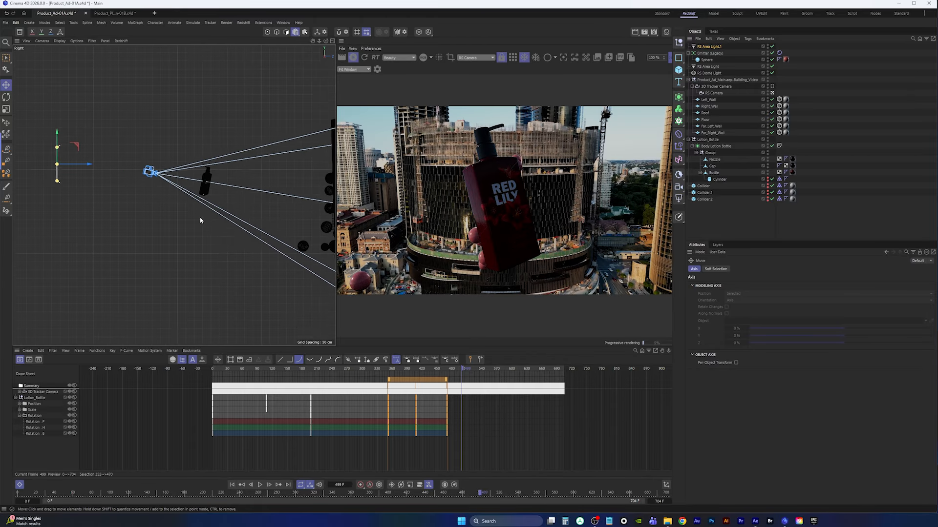
pyautogui.keyDown('alt'); pyautogui.moveTo(201, 220); pyautogui.dragTo(203, 246, button='middle'); pyautogui.keyUp('alt')
pyautogui.moveTo(99, 193); pyautogui.dragTo(171, 198)
pyautogui.moveTo(139, 161); pyautogui.dragTo(140, 182)
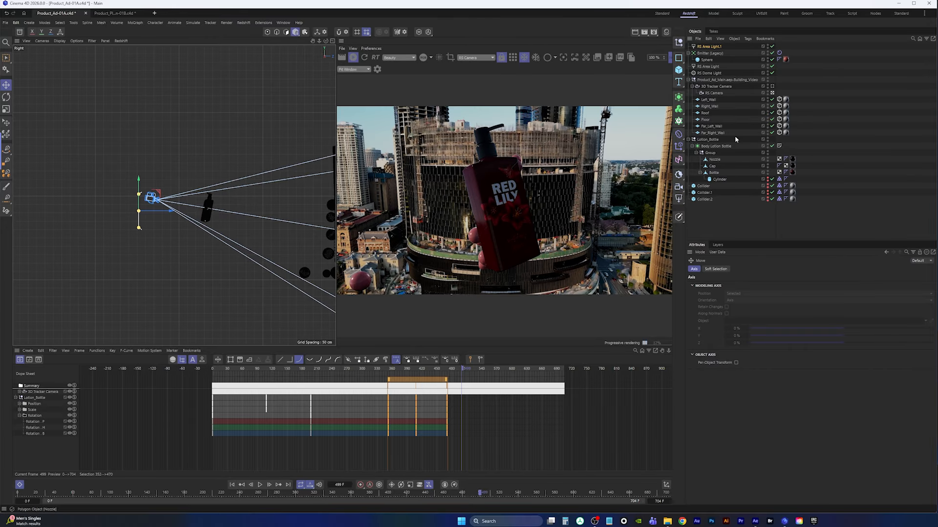
# Add a target tag with a target null to RS Area Light.1
pyautogui.click(709, 47)
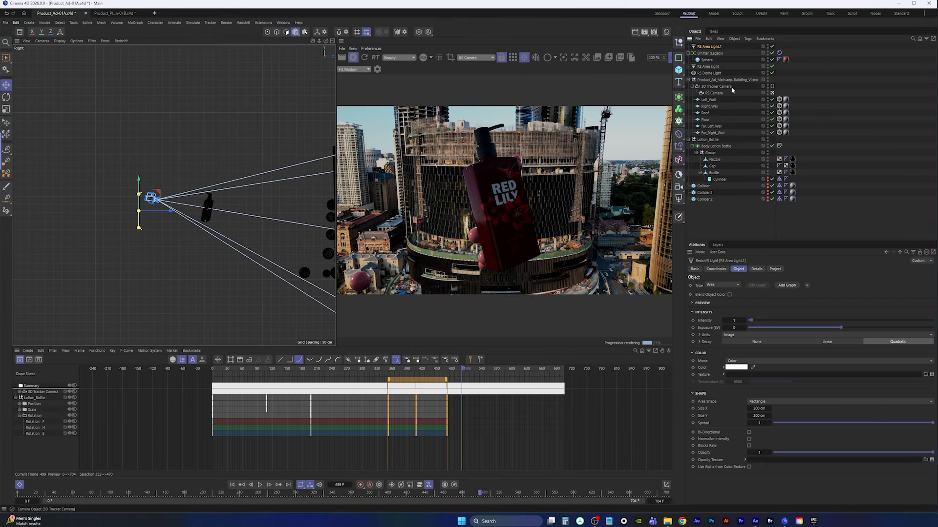
pyautogui.click(806, 286)
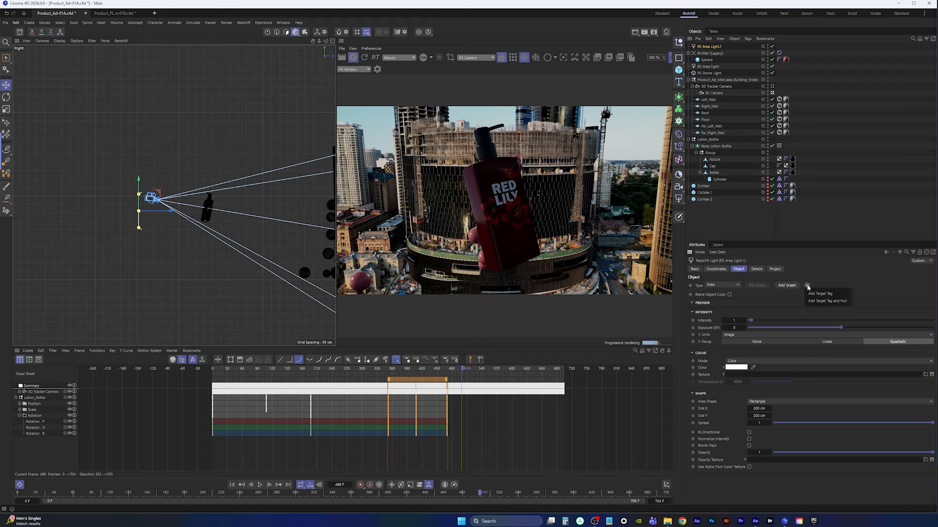
pyautogui.click(827, 301)
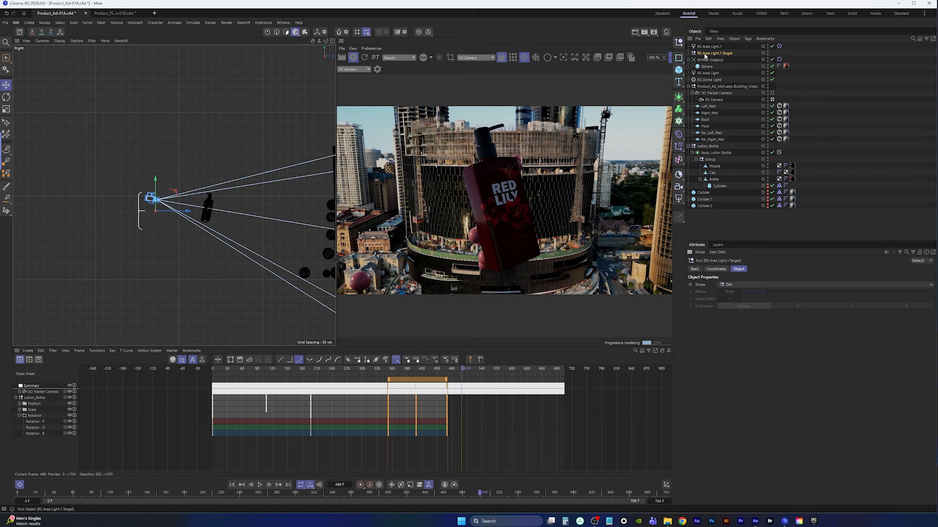
# Parent the light's target null under the Bottle and reset its coordinates onto it
pyautogui.moveTo(711, 56); pyautogui.dragTo(718, 182)
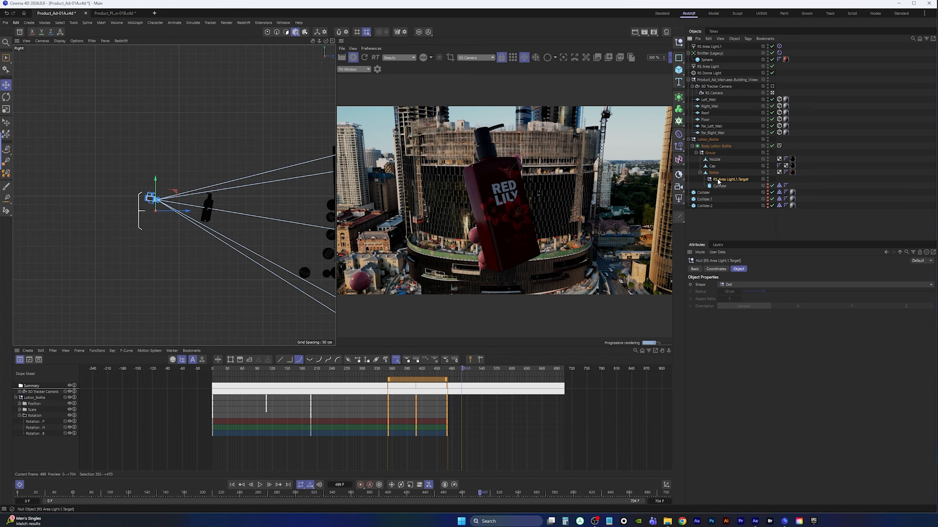
pyautogui.hotkey('alt', '0')
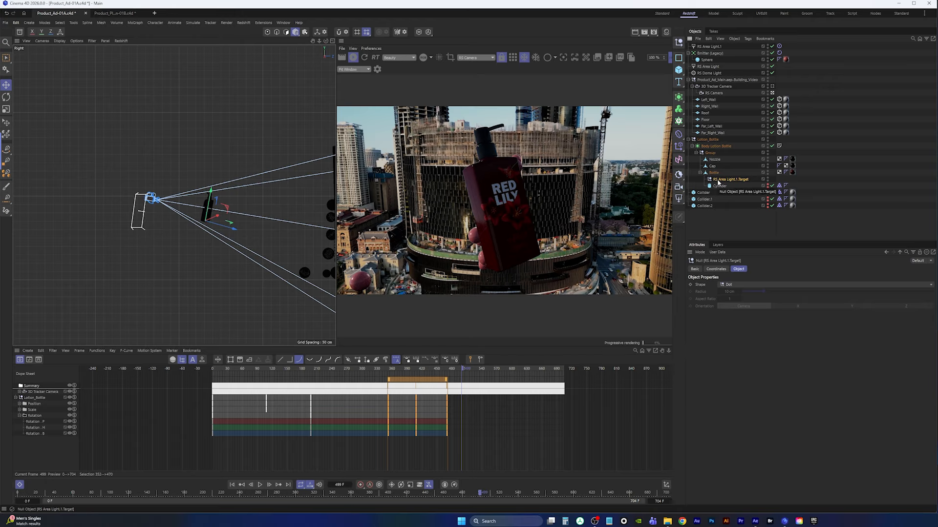
# Reposition and resize the area light around the bottle in the top view
pyautogui.click(705, 47)
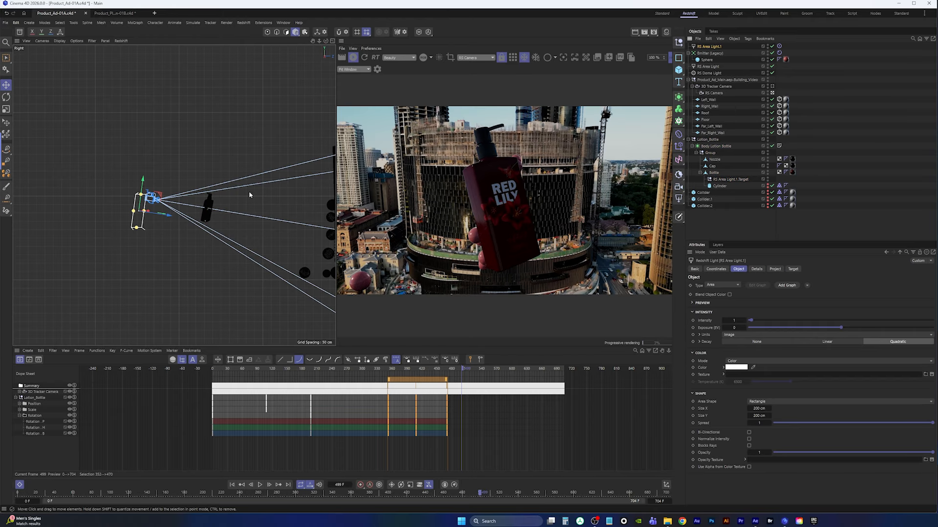
pyautogui.moveTo(146, 187)
pyautogui.mouseDown()
pyautogui.moveTo(149, 156)
pyautogui.moveTo(150, 175)
pyautogui.mouseUp()
pyautogui.middleClick(194, 160)
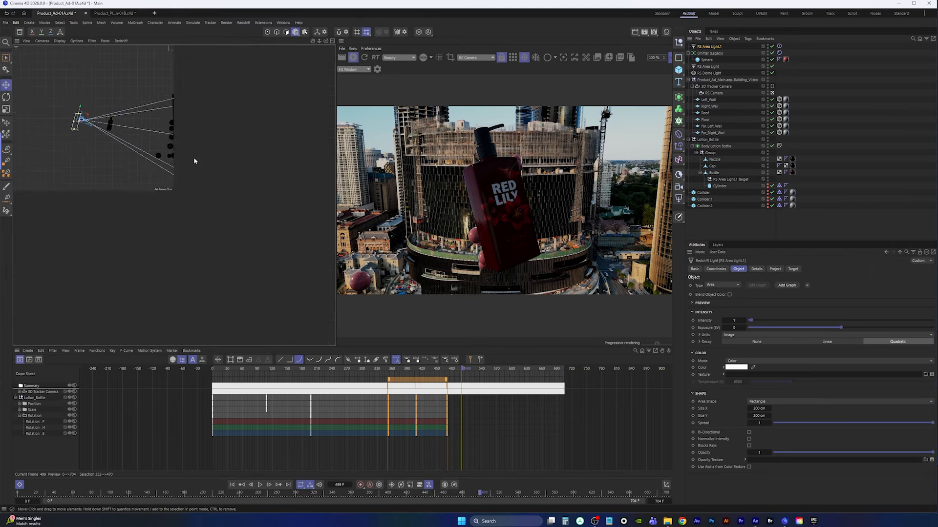
pyautogui.middleClick(210, 188)
pyautogui.scroll(5, 210, 190)
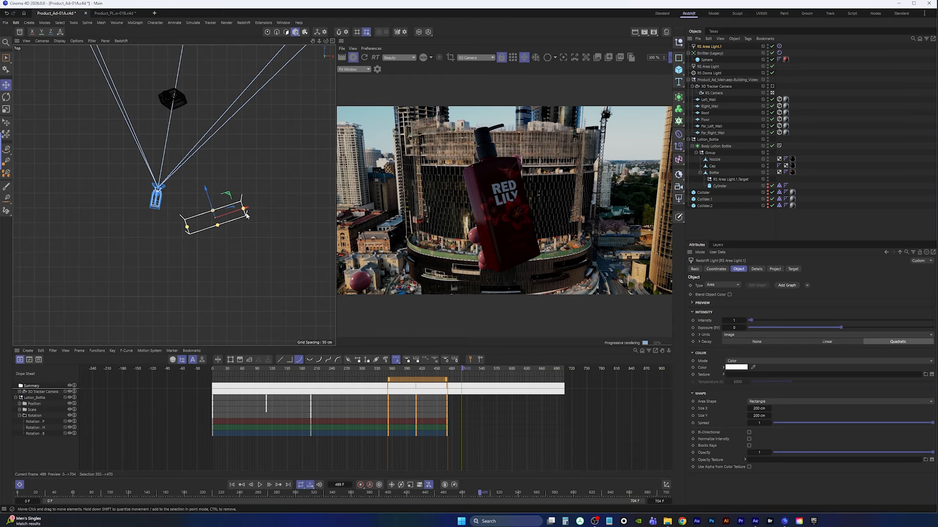
pyautogui.moveTo(243, 209); pyautogui.dragTo(279, 191)
pyautogui.moveTo(211, 206); pyautogui.dragTo(199, 181)
pyautogui.moveTo(242, 204); pyautogui.dragTo(310, 167)
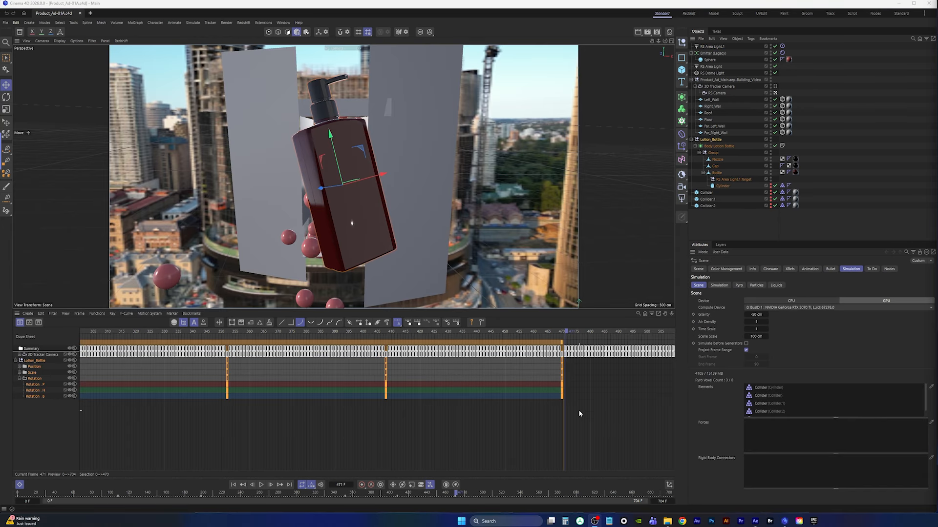
# At frame 408, set the Lotion_Bottle's heading rotation to about 190°
pyautogui.moveTo(567, 333); pyautogui.dragTo(386, 327)
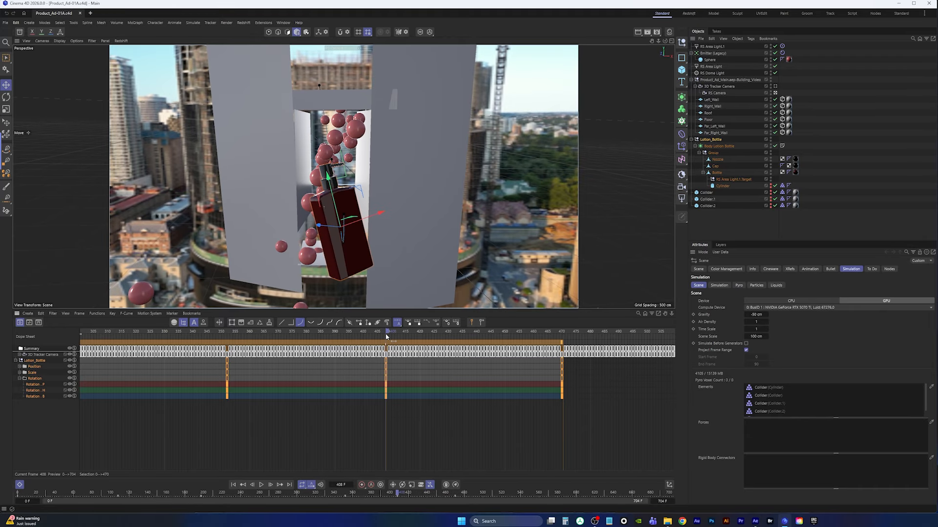
pyautogui.click(714, 140)
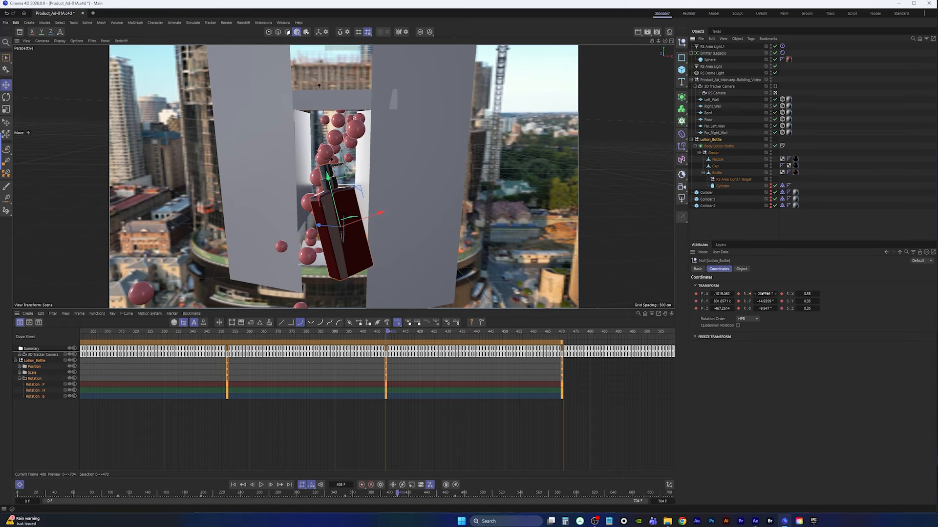
pyautogui.moveTo(764, 293); pyautogui.dragTo(813, 294)
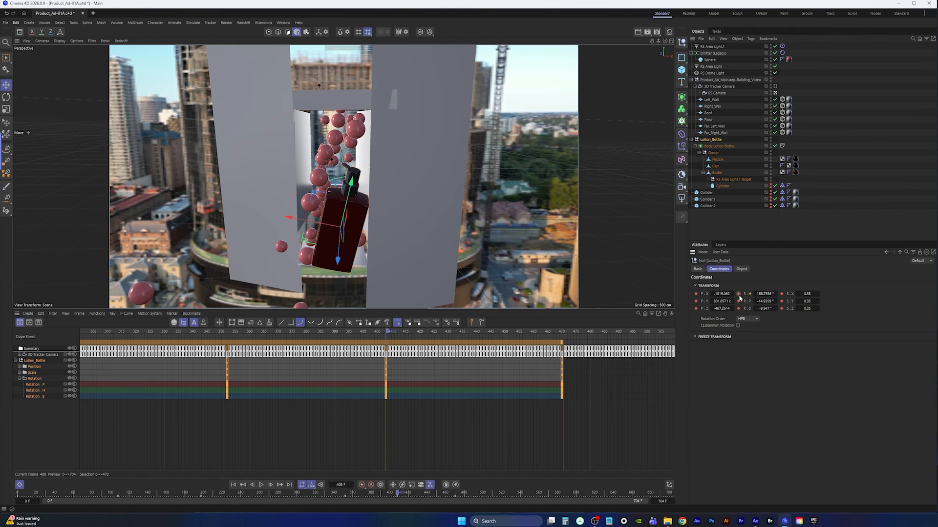
# At frame 470, set the Lotion_Bottle's heading rotation to about 373°
pyautogui.moveTo(389, 333); pyautogui.dragTo(565, 336)
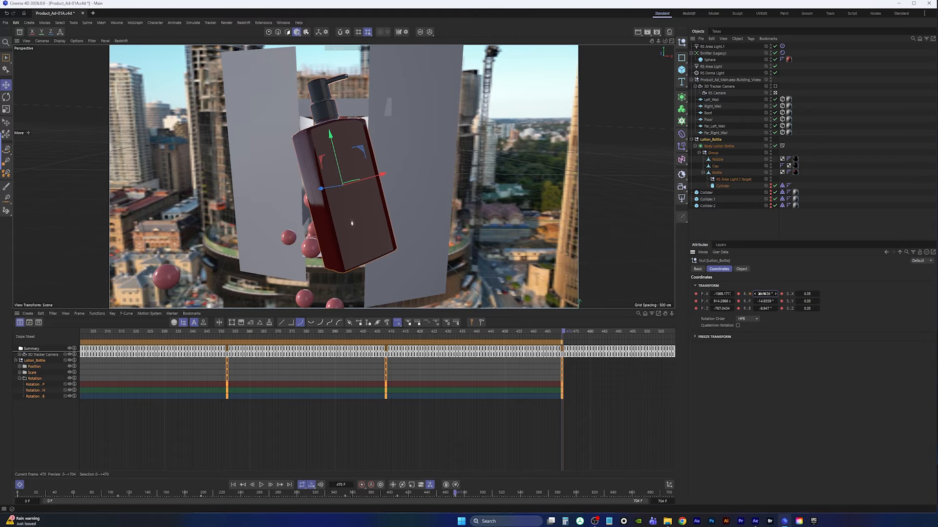
pyautogui.moveTo(763, 294); pyautogui.dragTo(852, 299)
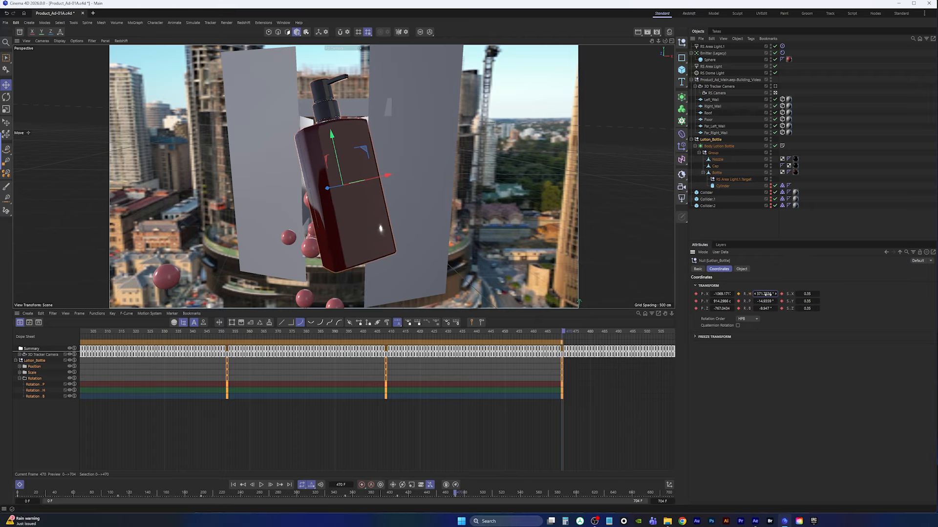
pyautogui.moveTo(768, 294); pyautogui.dragTo(767, 297)
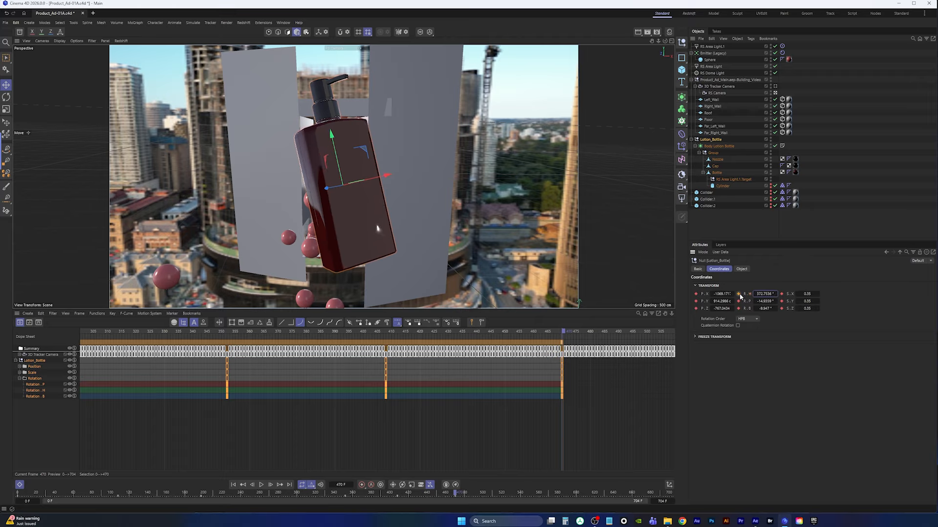
# Play the animation from frame 352 to review the bottle's spin and the balls
pyautogui.click(228, 333)
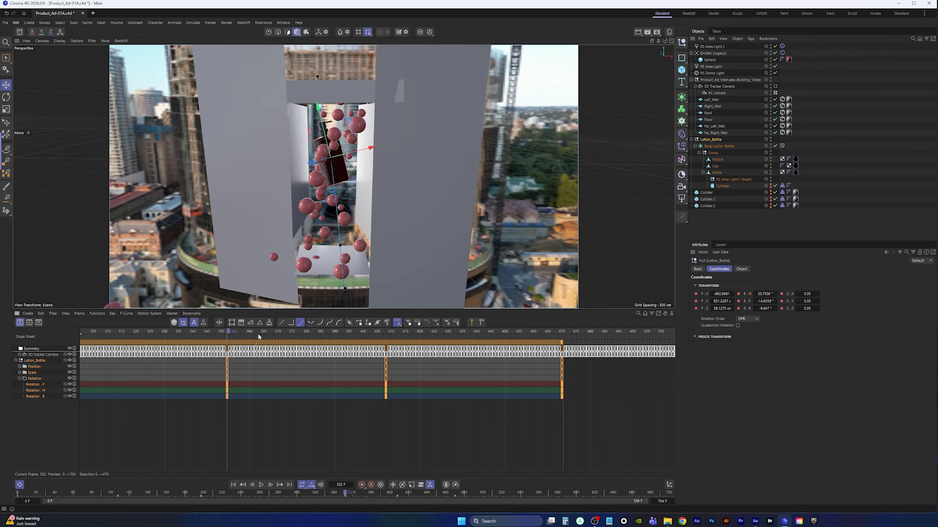
pyautogui.press('space')
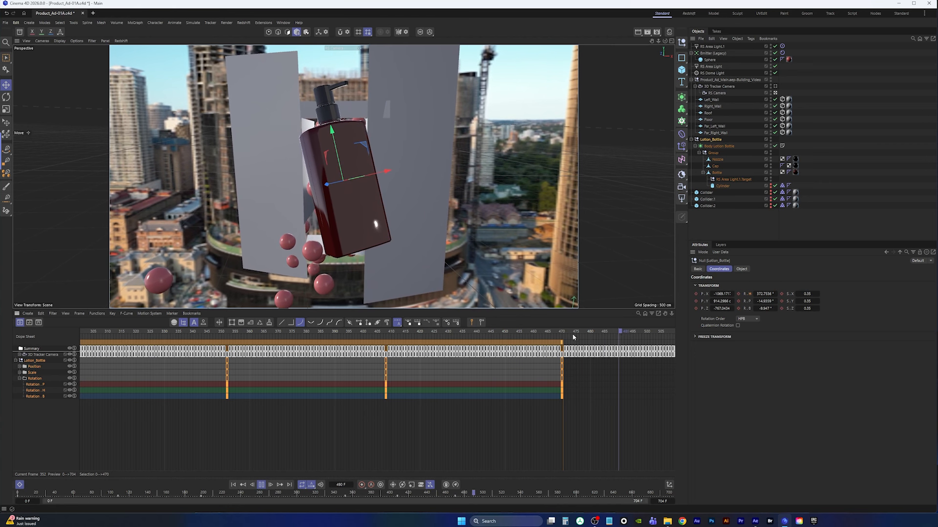
pyautogui.press('space')
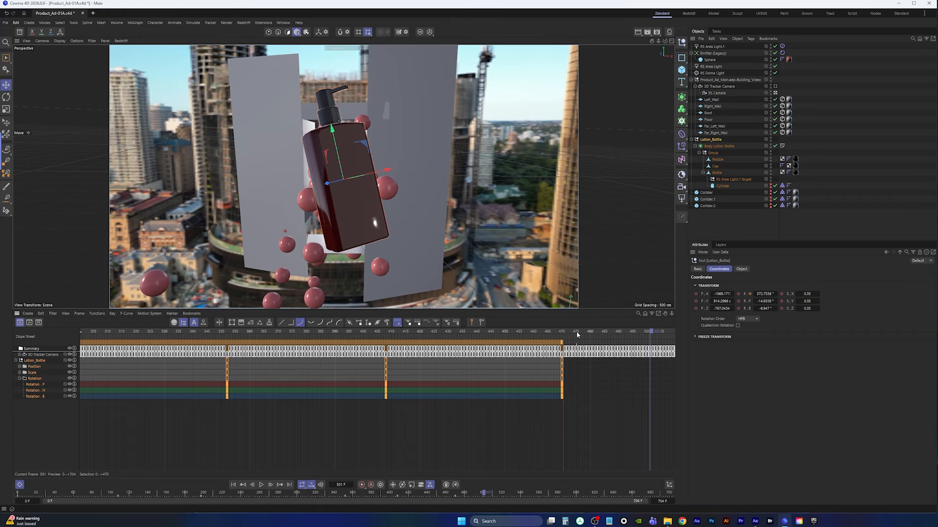
pyautogui.press('space')
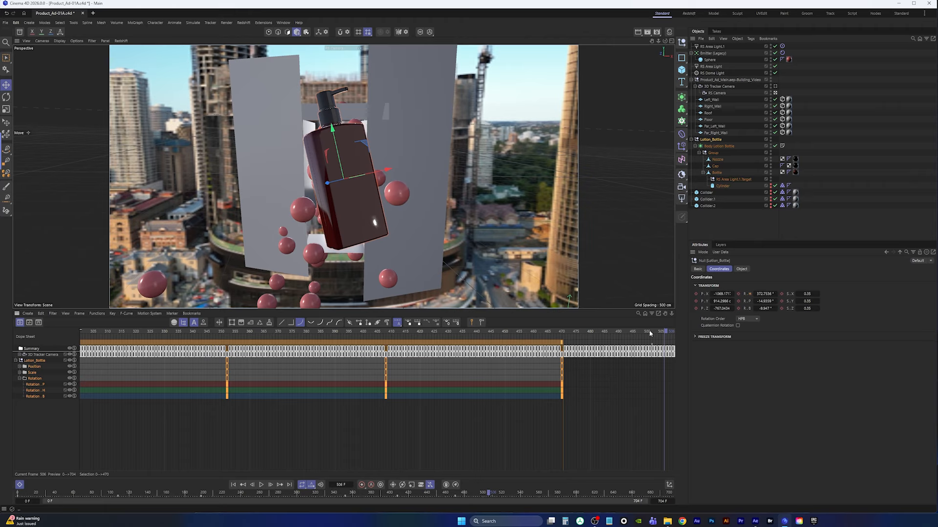
# Frame the bottle keys in the timeline and nudge the bottle's heading rotation at frame 511
pyautogui.press('g')
pyautogui.press('g')
pyautogui.press('g')
pyautogui.press('g')
pyautogui.press('g')
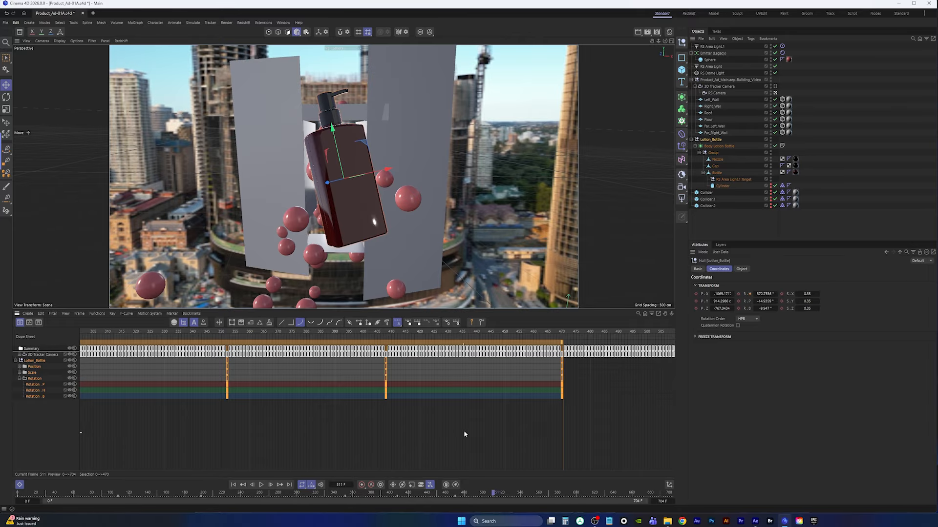
pyautogui.keyDown('alt'); pyautogui.moveTo(464, 431); pyautogui.dragTo(411, 427, button='middle'); pyautogui.keyUp('alt')
pyautogui.scroll(-2, 411, 427)
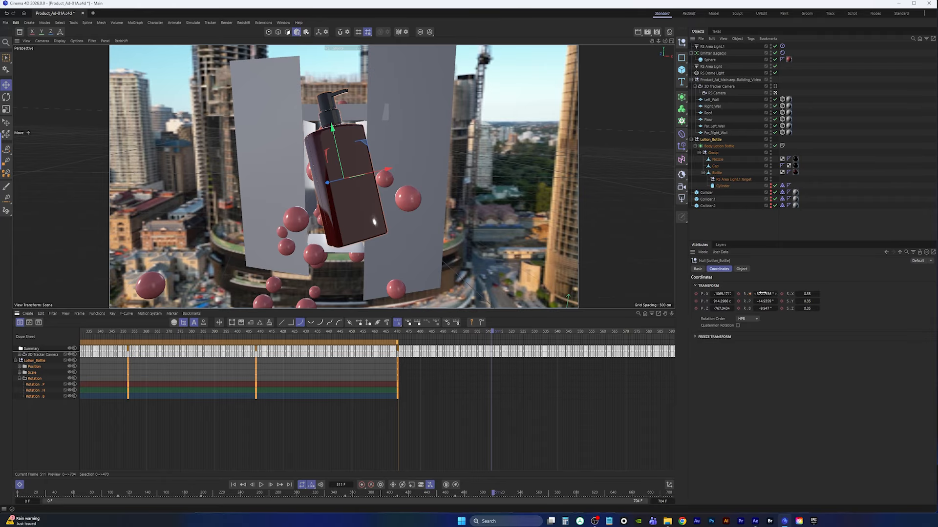
pyautogui.moveTo(764, 294)
pyautogui.mouseDown()
pyautogui.moveTo(756, 294)
pyautogui.moveTo(770, 309)
pyautogui.moveTo(764, 295)
pyautogui.mouseUp()
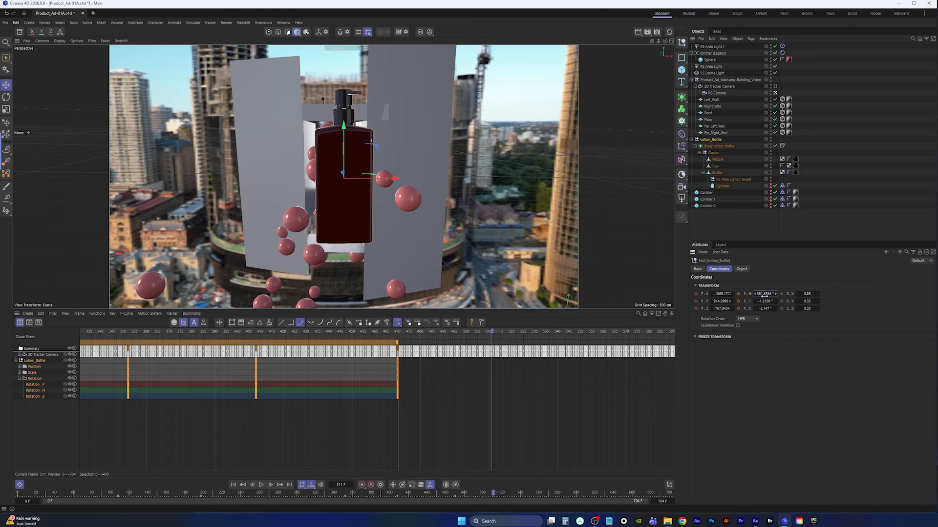
# At frame 511, record keyframes on the Lotion_Bottle's heading, pitch and bank rotation
pyautogui.click(738, 294)
pyautogui.click(738, 301)
pyautogui.click(738, 309)
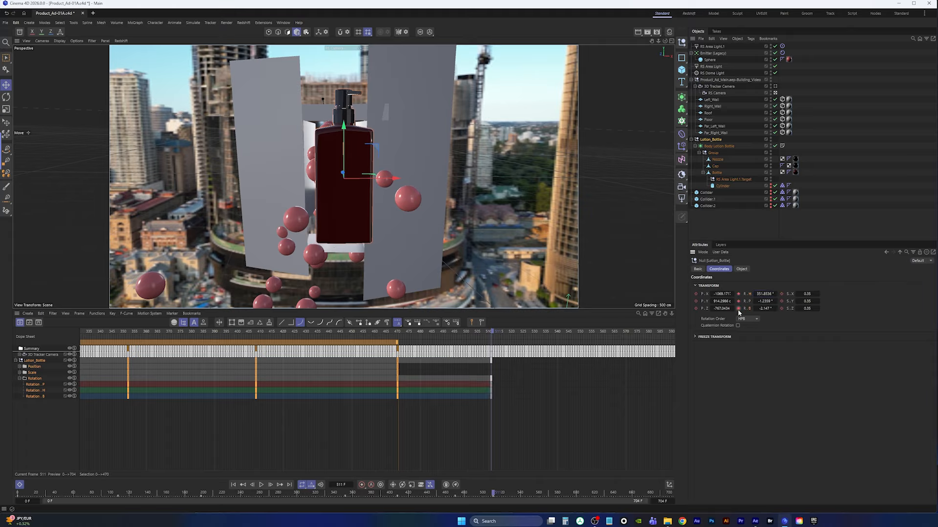
# Play the animation from about frame 467 to review the bottle's final rotation
pyautogui.moveTo(492, 332); pyautogui.dragTo(289, 330)
pyautogui.press('F8')
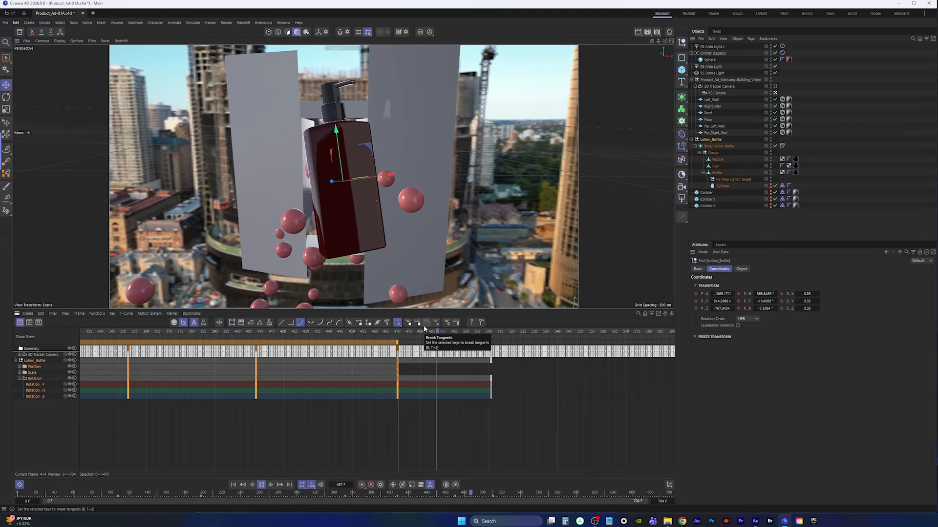
pyautogui.press('F8')
# Move the bottle's last rotation keyframes to frame 528 and play back the animation to check it
pyautogui.moveTo(477, 418); pyautogui.dragTo(518, 363)
pyautogui.moveTo(476, 421); pyautogui.dragTo(532, 343)
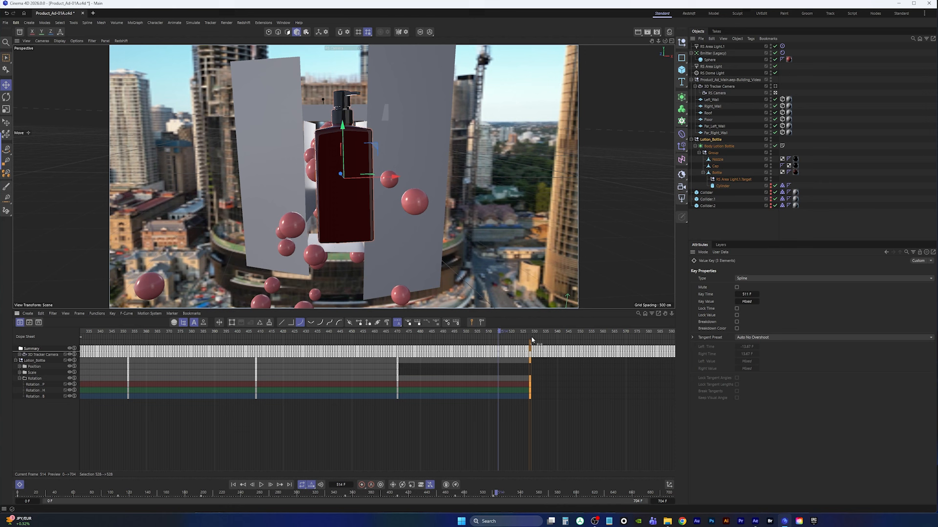
pyautogui.click(397, 333)
pyautogui.press('F8')
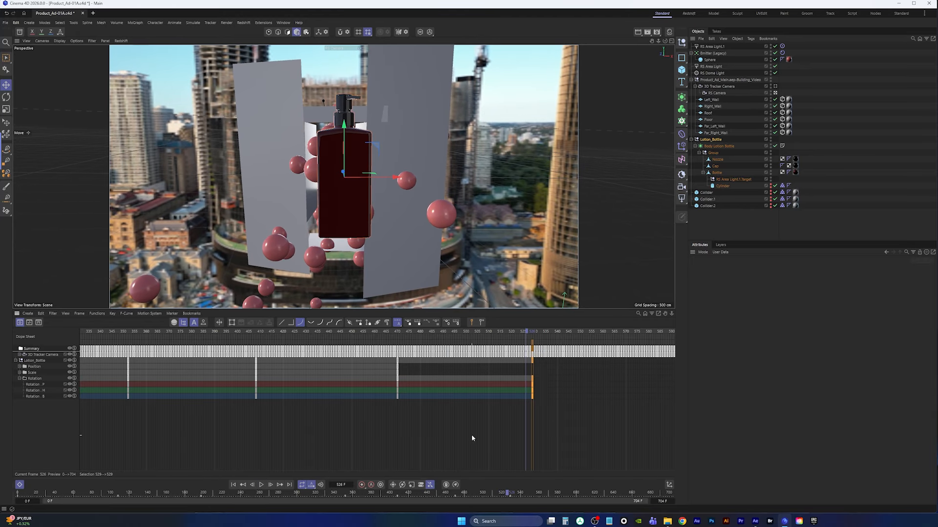
# Open the bottle's keys in the F-Curve view, show the Rotation H curve and select its final key
pyautogui.moveTo(377, 417); pyautogui.dragTo(549, 381)
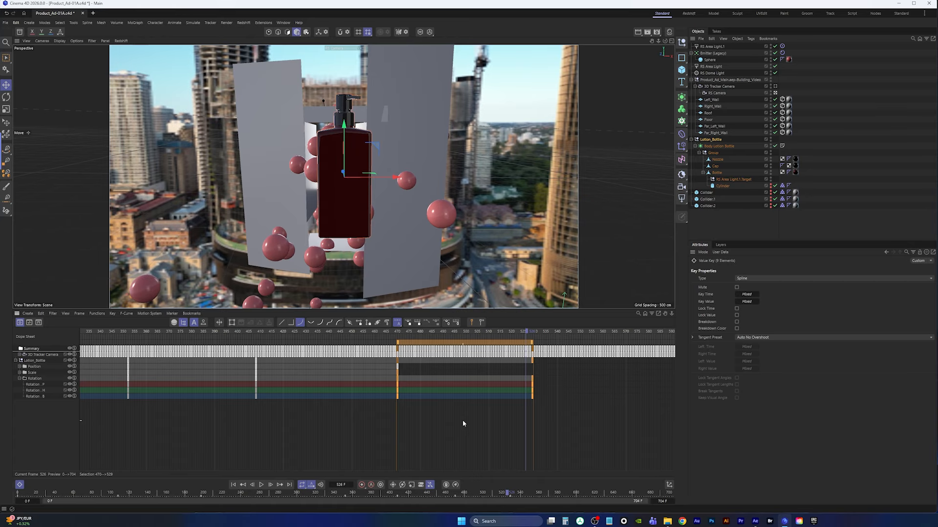
pyautogui.press('Tab')
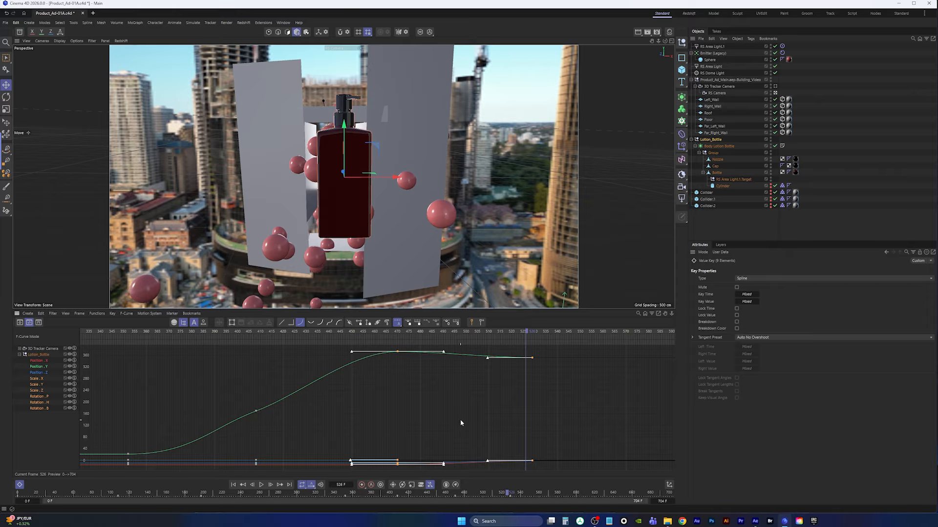
pyautogui.click(40, 367)
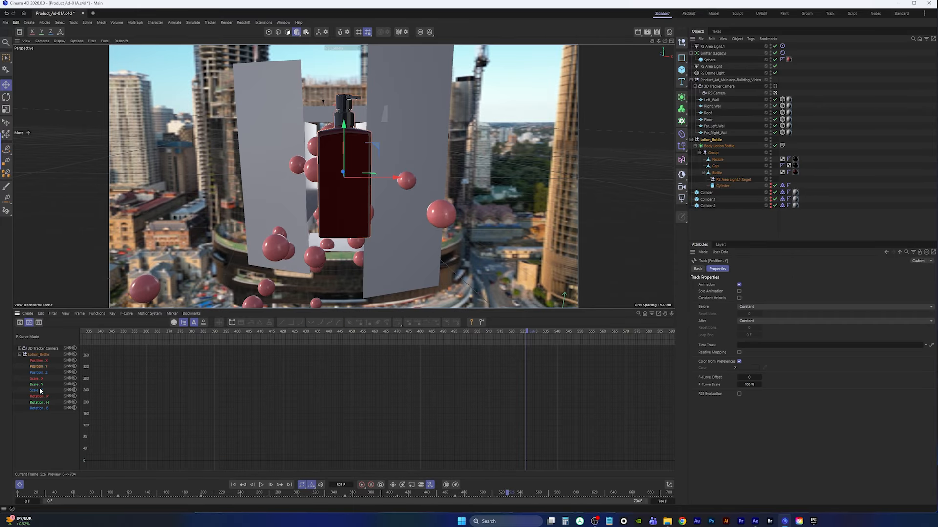
pyautogui.click(43, 403)
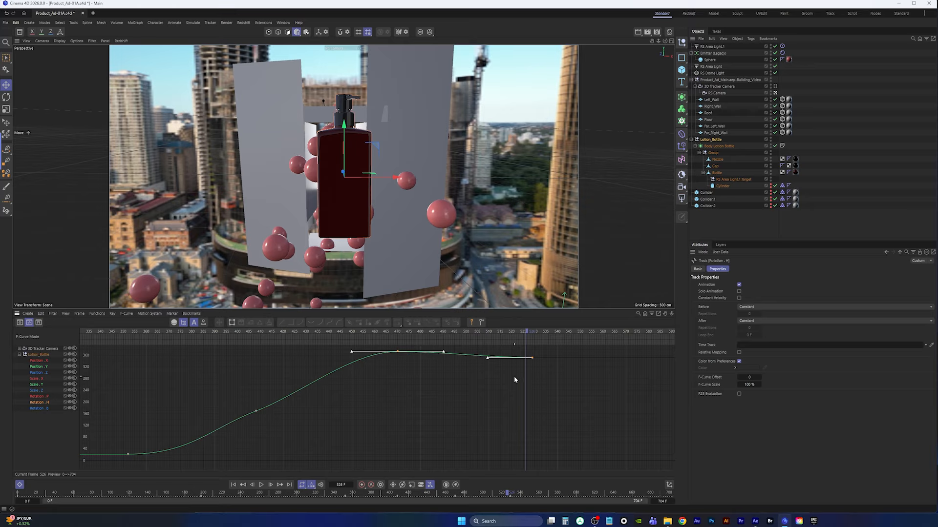
pyautogui.moveTo(514, 380); pyautogui.dragTo(547, 350)
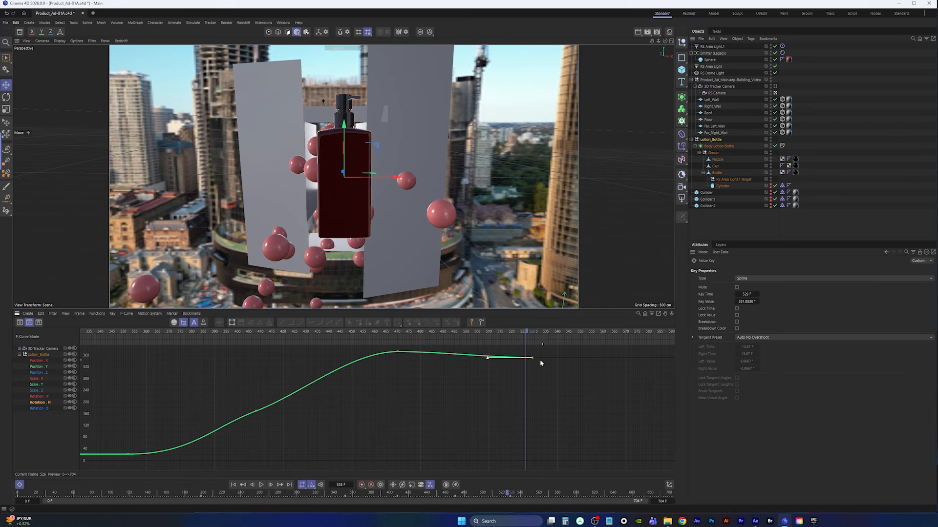
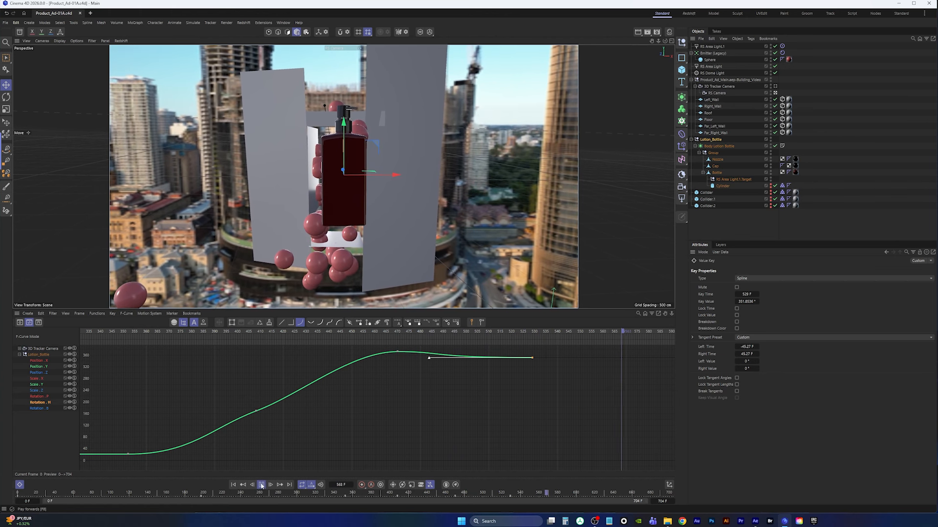
# Stop playback and examine the scene's layout from the Right view
pyautogui.press('space')
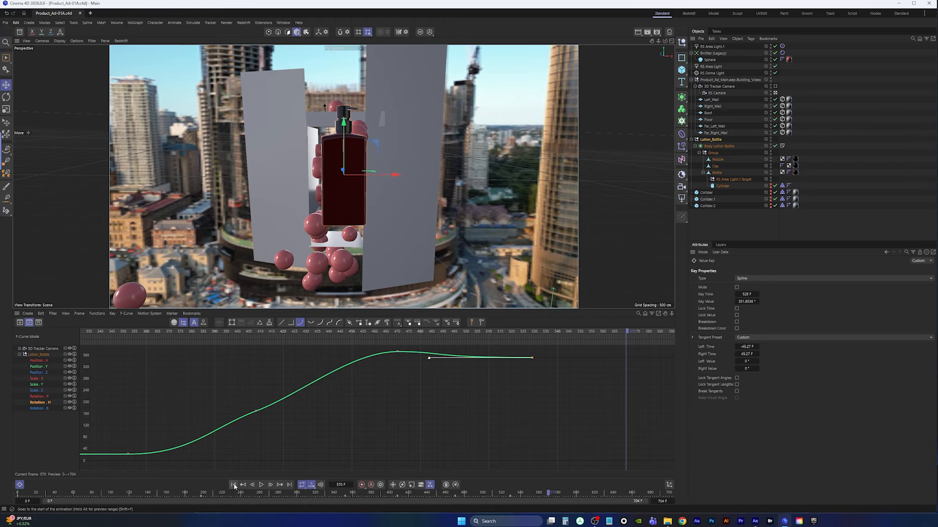
pyautogui.middleClick(390, 270)
pyautogui.middleClick(262, 245)
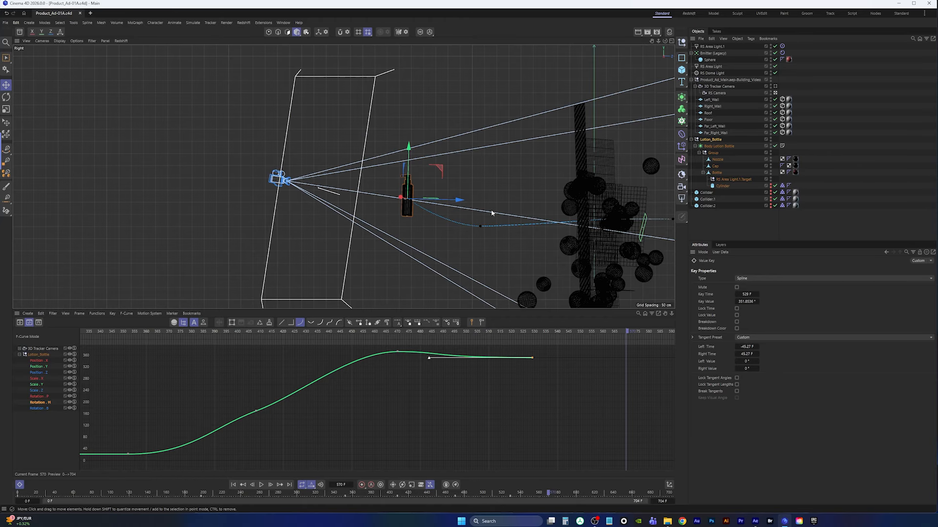
pyautogui.keyDown('alt'); pyautogui.moveTo(491, 210); pyautogui.dragTo(379, 200, button='middle'); pyautogui.keyUp('alt')
pyautogui.keyDown('alt'); pyautogui.moveTo(475, 222); pyautogui.dragTo(457, 233, button='right'); pyautogui.keyUp('alt')
pyautogui.keyDown('alt'); pyautogui.moveTo(457, 233); pyautogui.dragTo(415, 211, button='middle'); pyautogui.keyUp('alt')
pyautogui.keyDown('alt'); pyautogui.moveTo(444, 208); pyautogui.dragTo(403, 210, button='right'); pyautogui.keyUp('alt')
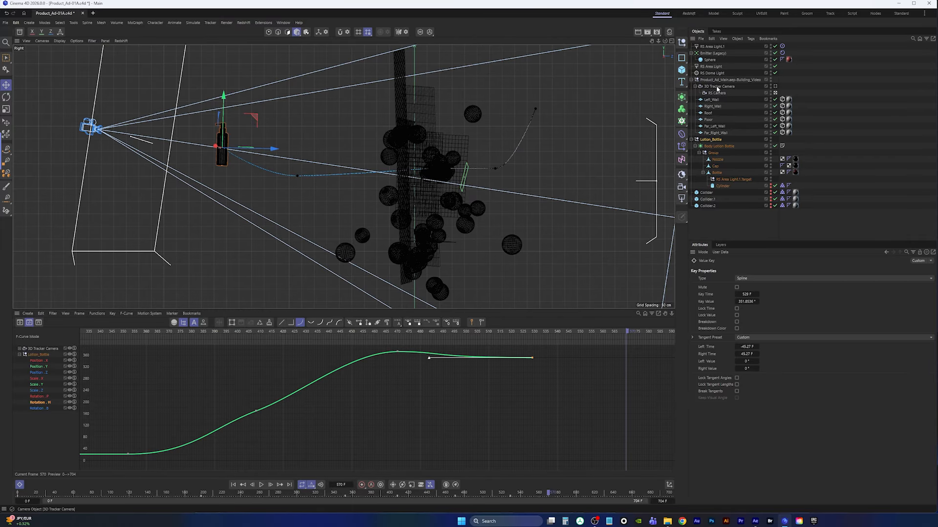
# Select the Emitter (Legacy), open its Particle settings, and play the particle animation in the Perspective view
pyautogui.click(711, 53)
pyautogui.click(738, 269)
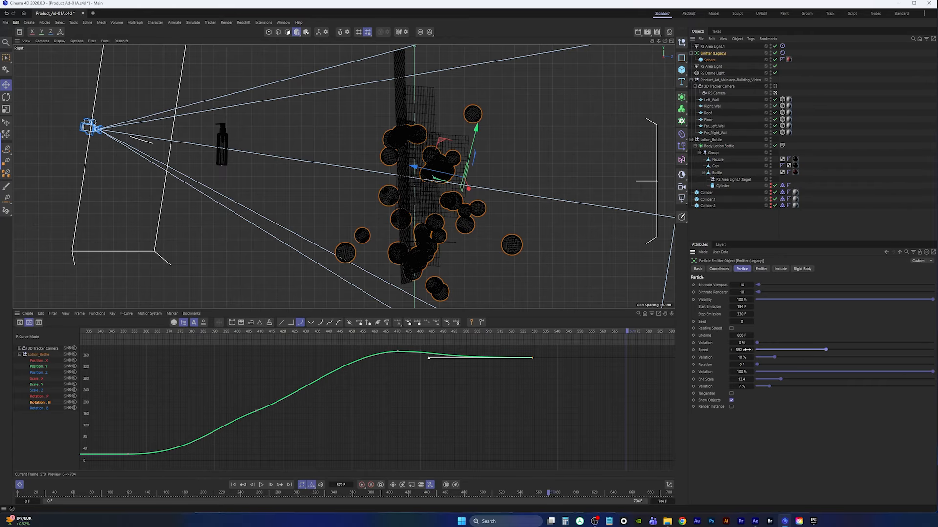
pyautogui.click(237, 485)
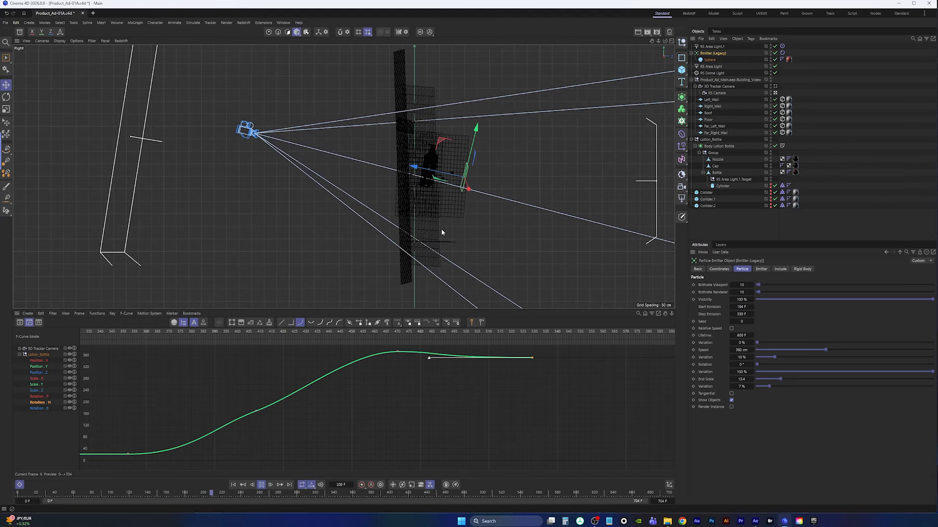
pyautogui.middleClick(303, 56)
pyautogui.middleClick(183, 88)
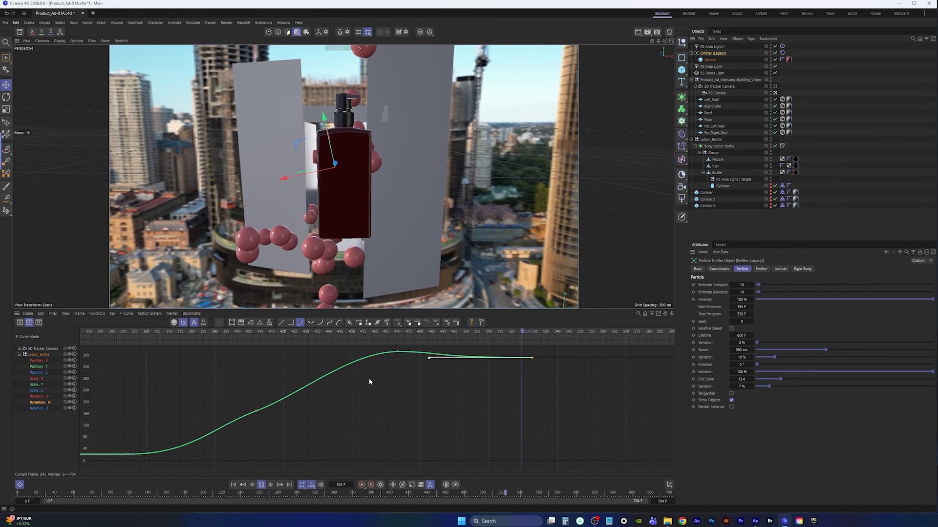
pyautogui.click(262, 486)
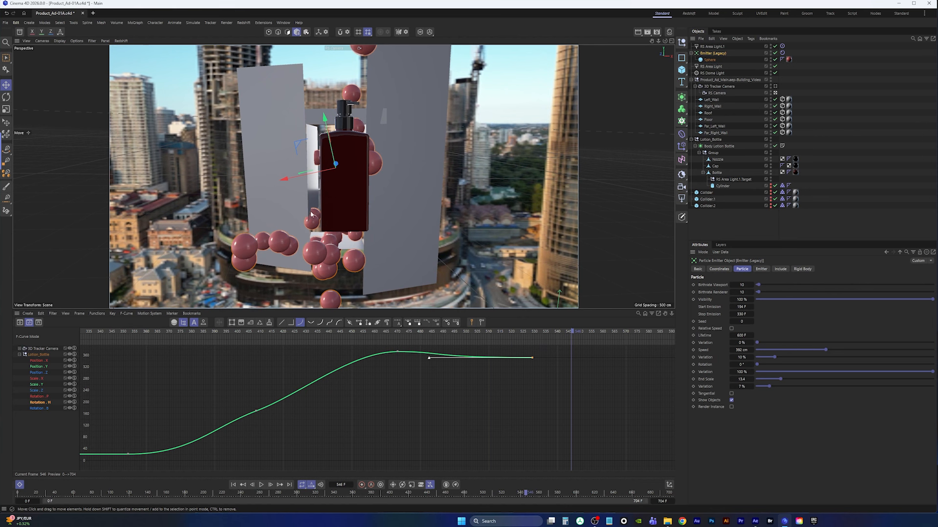
# Select Collider.1 and toggle the enabled state of Collider.2 and Collider
pyautogui.click(708, 206)
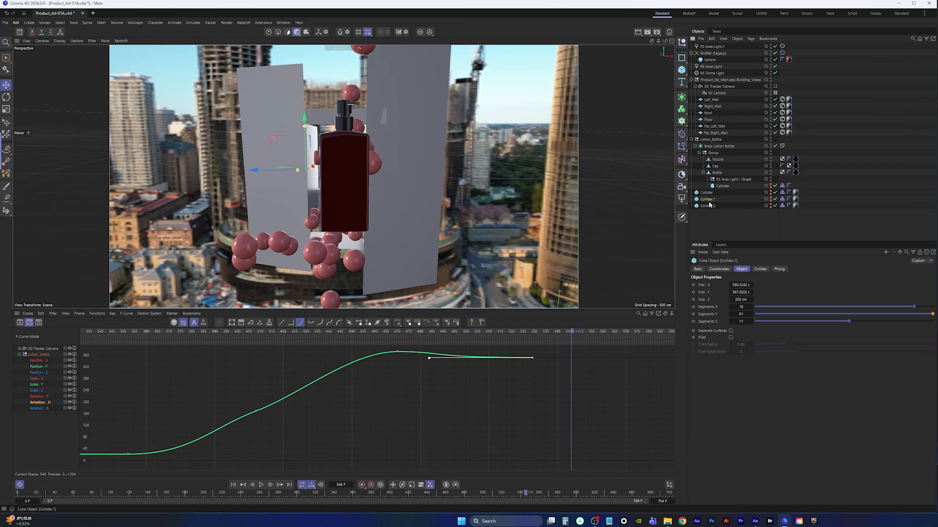
pyautogui.click(771, 207)
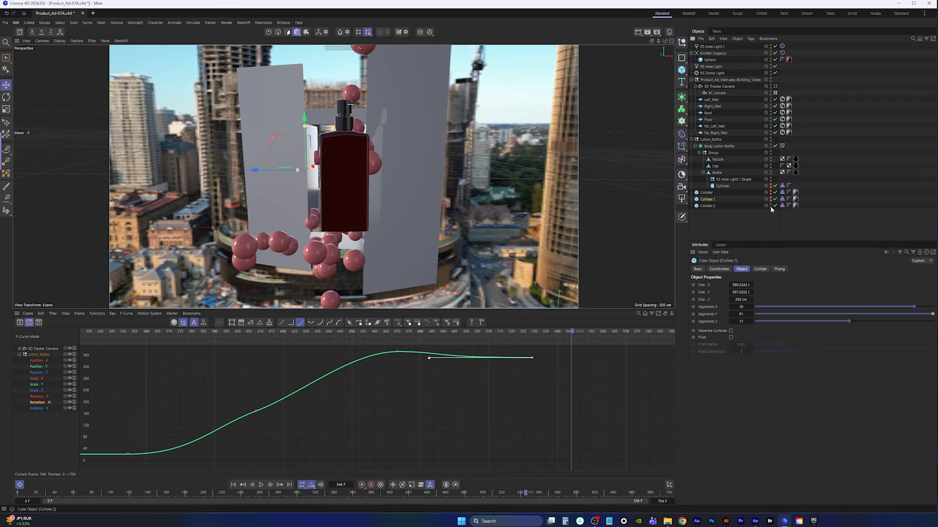
pyautogui.click(770, 193)
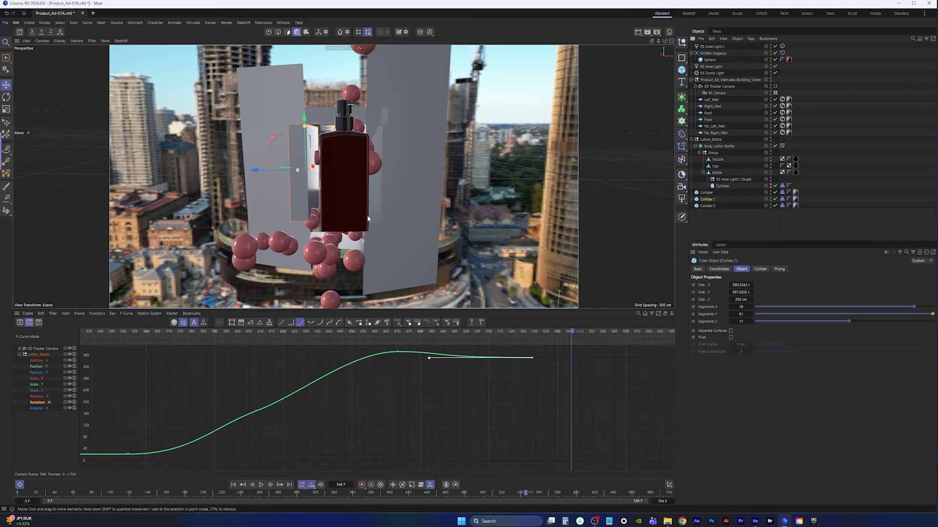
# Temporarily display the viewport with wireframe lines, then return to plain Gouraud shading
pyautogui.press('n')
pyautogui.press('b')
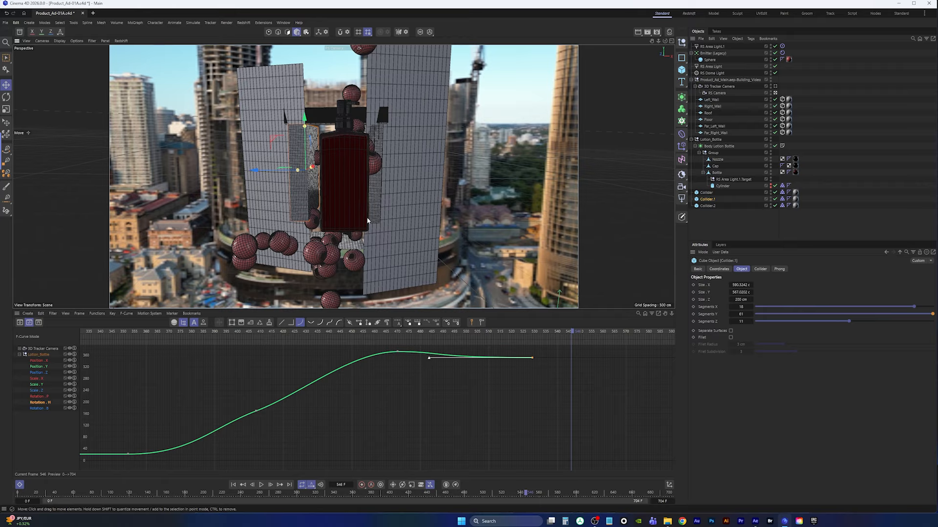
pyautogui.press('n')
pyautogui.press('a')
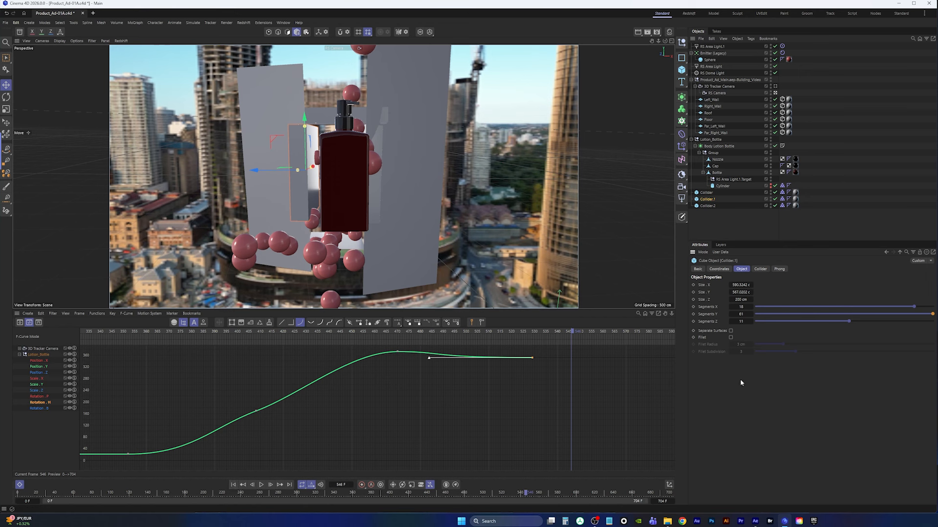
# Open the project's Simulation settings and replay the simulation from the start in several views
pyautogui.hotkey('ctrl', 'd')
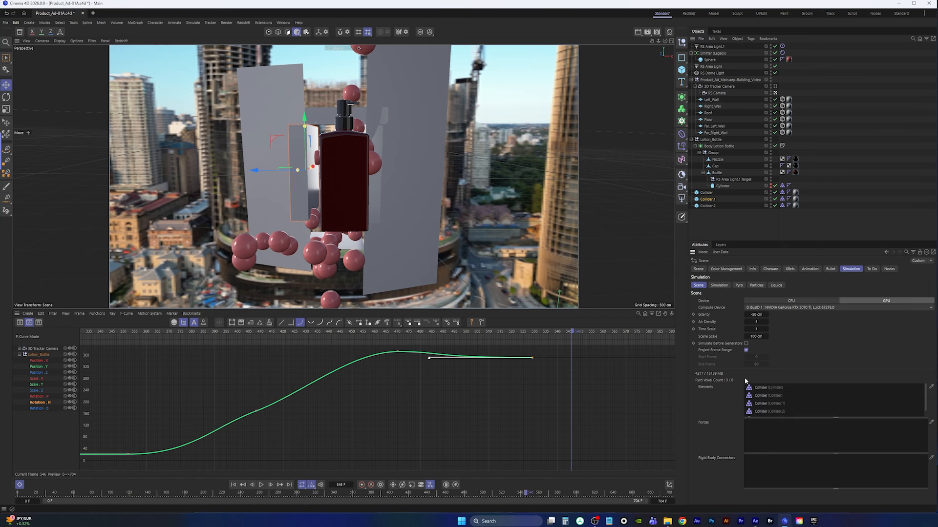
pyautogui.click(718, 286)
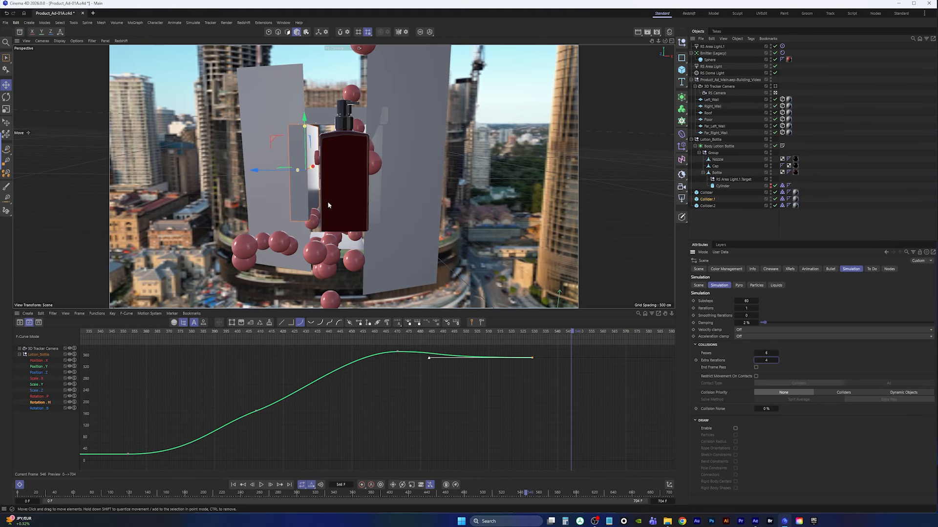
pyautogui.click(234, 484)
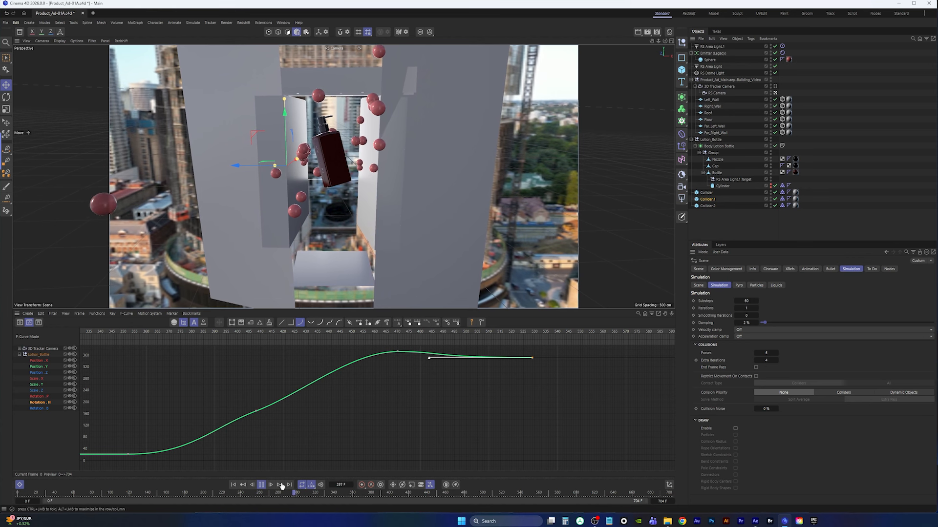
pyautogui.click(261, 485)
pyautogui.middleClick(405, 170)
pyautogui.middleClick(224, 239)
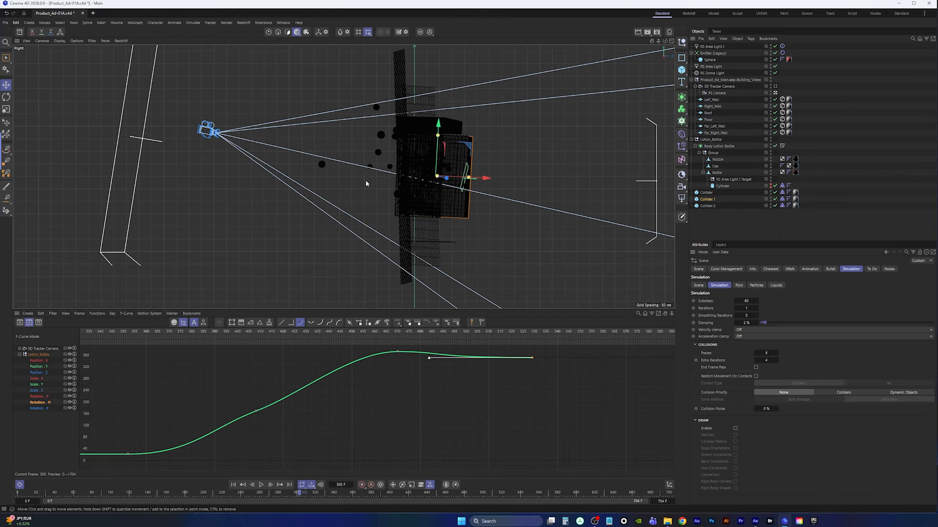
pyautogui.middleClick(269, 210)
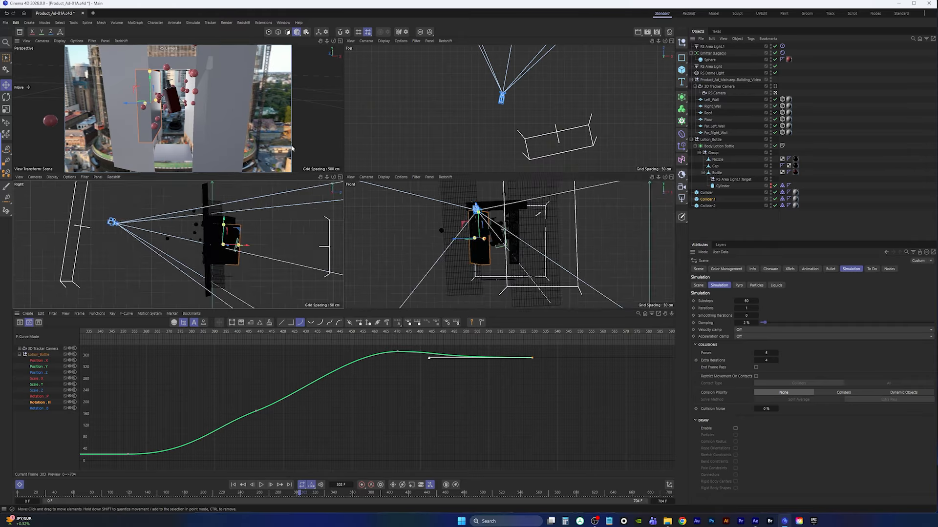
pyautogui.middleClick(261, 141)
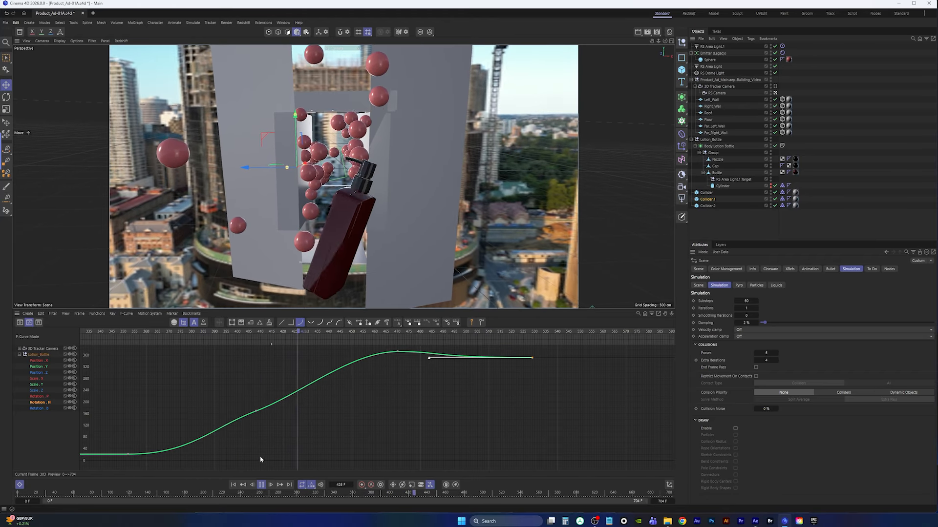
pyautogui.click(261, 485)
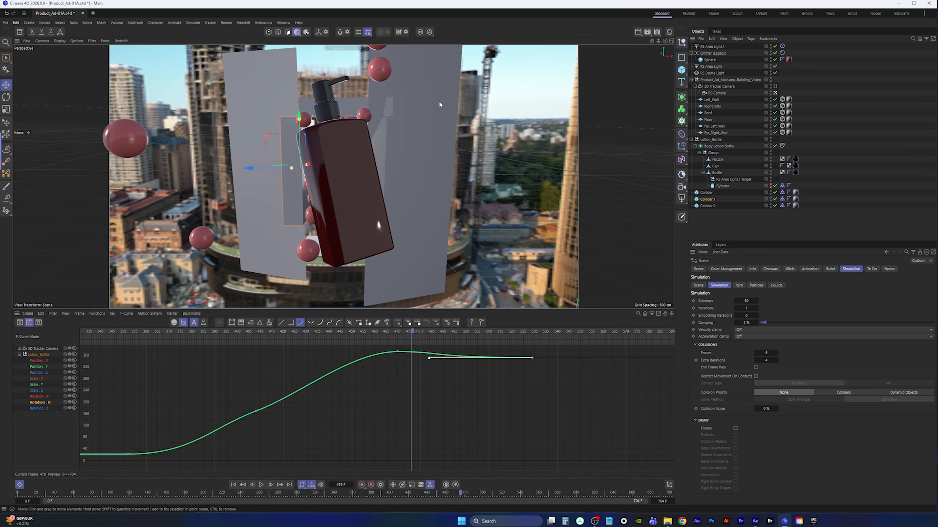
# Switch the viewport to the default camera and orbit around the balls between the walls to inspect them
pyautogui.click(343, 48)
pyautogui.click(357, 53)
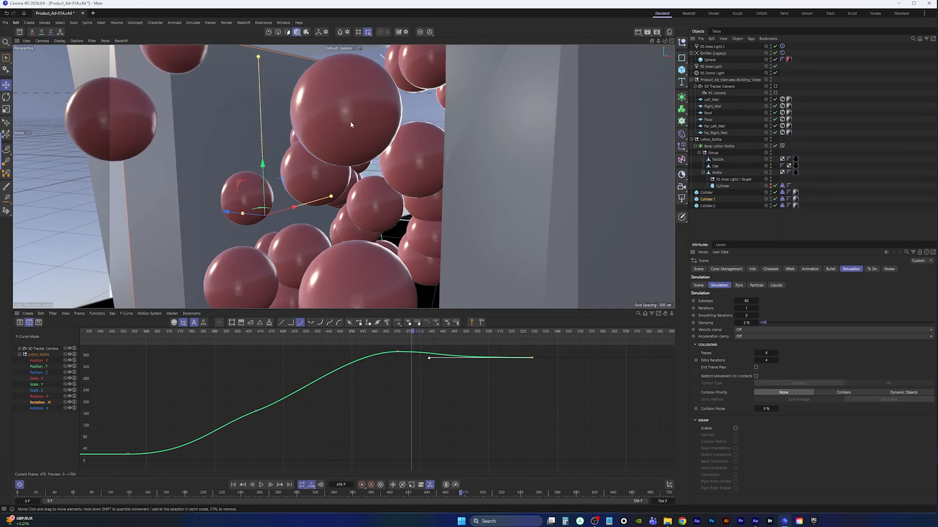
pyautogui.keyDown('alt'); pyautogui.moveTo(351, 125); pyautogui.dragTo(288, 142, button='right'); pyautogui.keyUp('alt')
pyautogui.keyDown('alt'); pyautogui.moveTo(288, 142); pyautogui.dragTo(310, 186); pyautogui.keyUp('alt')
pyautogui.keyDown('alt'); pyautogui.moveTo(293, 188); pyautogui.dragTo(320, 191, button='right'); pyautogui.keyUp('alt')
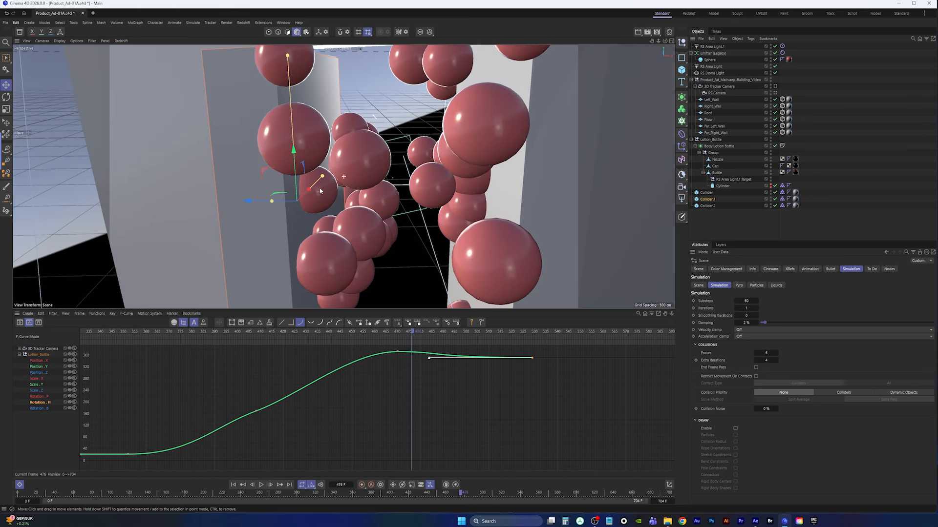
pyautogui.keyDown('alt'); pyautogui.moveTo(321, 191); pyautogui.dragTo(342, 178); pyautogui.keyUp('alt')
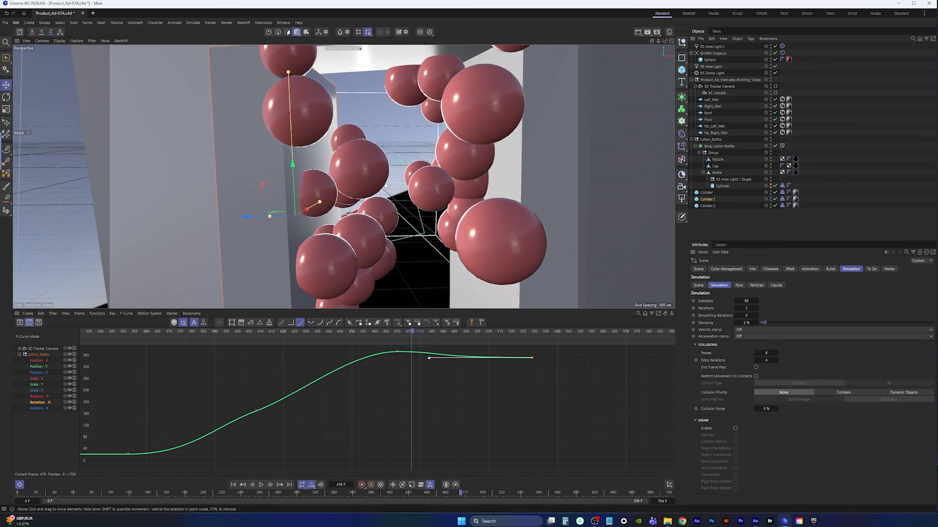
pyautogui.keyDown('alt'); pyautogui.moveTo(386, 185); pyautogui.dragTo(343, 175, button='middle'); pyautogui.keyUp('alt')
pyautogui.keyDown('alt'); pyautogui.moveTo(343, 175); pyautogui.dragTo(334, 187, button='right'); pyautogui.keyUp('alt')
pyautogui.keyDown('alt'); pyautogui.moveTo(334, 188); pyautogui.dragTo(342, 165, button='middle'); pyautogui.keyUp('alt')
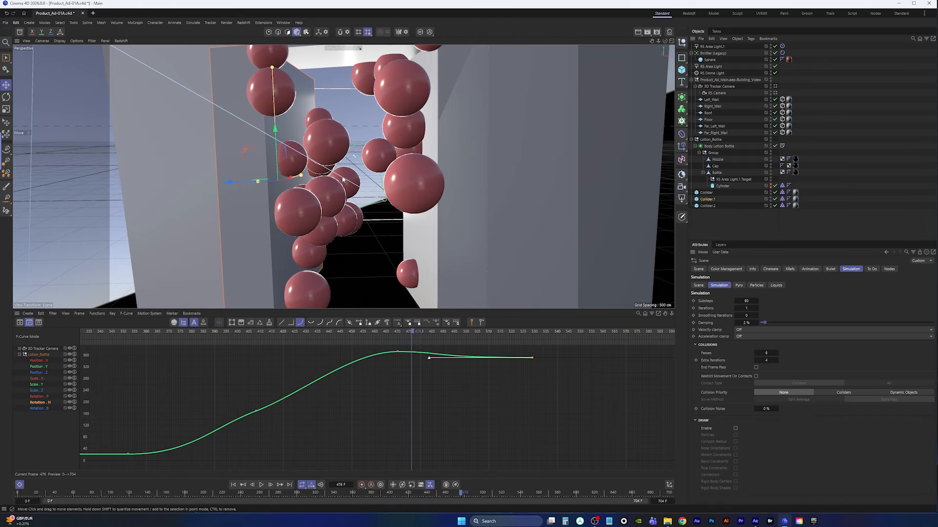
pyautogui.keyDown('alt'); pyautogui.moveTo(343, 179); pyautogui.dragTo(360, 196); pyautogui.keyUp('alt')
pyautogui.keyDown('alt'); pyautogui.moveTo(361, 196); pyautogui.dragTo(337, 194, button='right'); pyautogui.keyUp('alt')
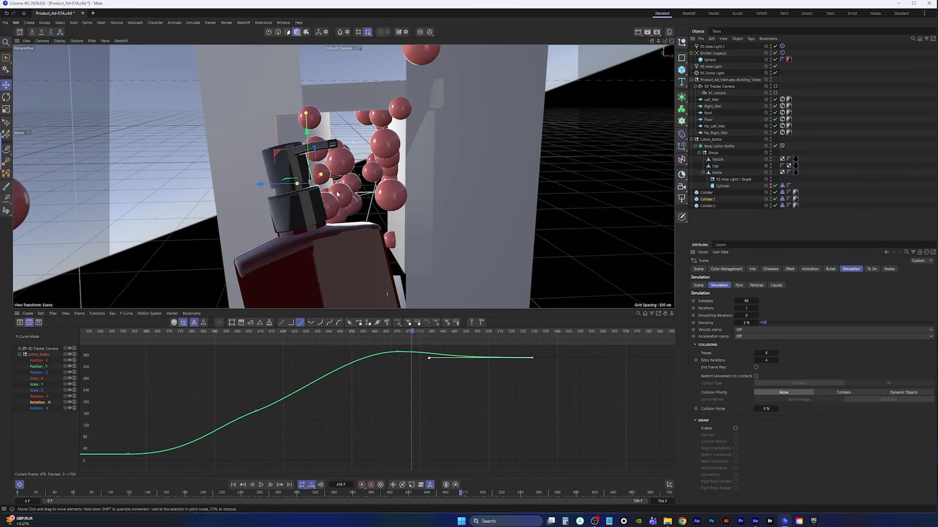
pyautogui.keyDown('alt'); pyautogui.moveTo(337, 194); pyautogui.dragTo(389, 151); pyautogui.keyUp('alt')
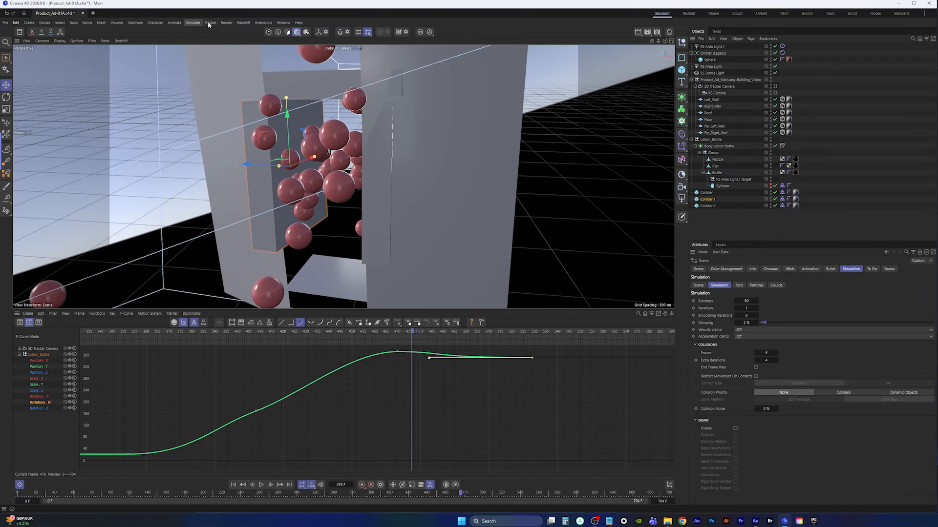
# Add a Turbulence force and move it up near the bottle in the Top view
pyautogui.click(189, 24)
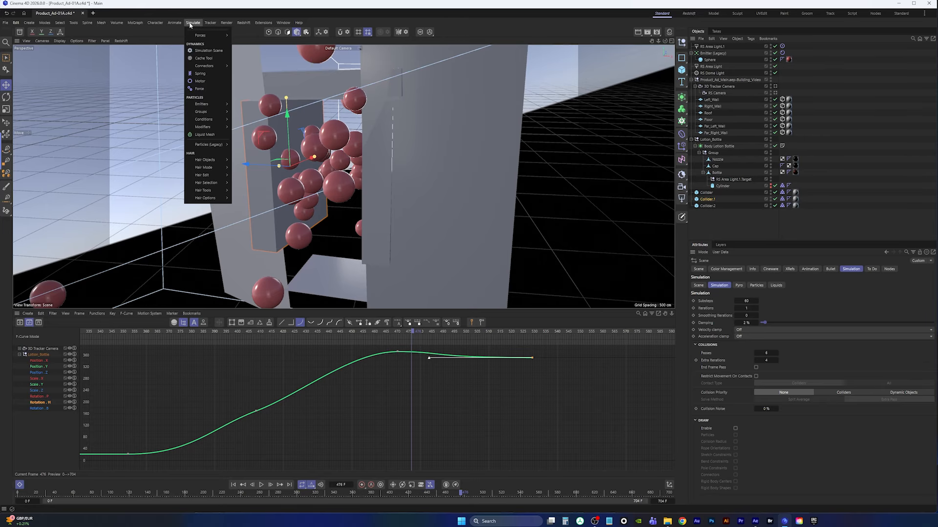
pyautogui.moveTo(195, 37)
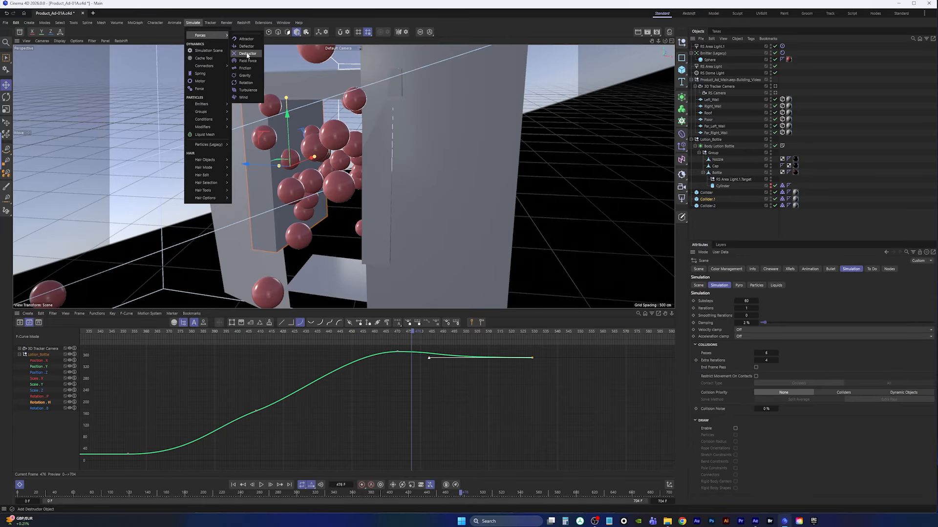
pyautogui.click(246, 90)
pyautogui.scroll(-5, 403, 264)
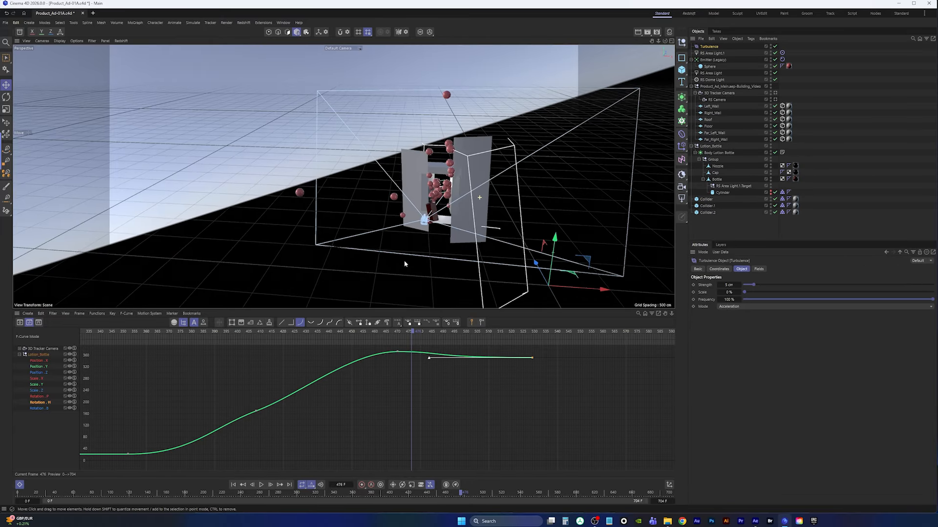
pyautogui.moveTo(539, 280); pyautogui.dragTo(450, 171)
pyautogui.middleClick(449, 170)
pyautogui.middleClick(519, 101)
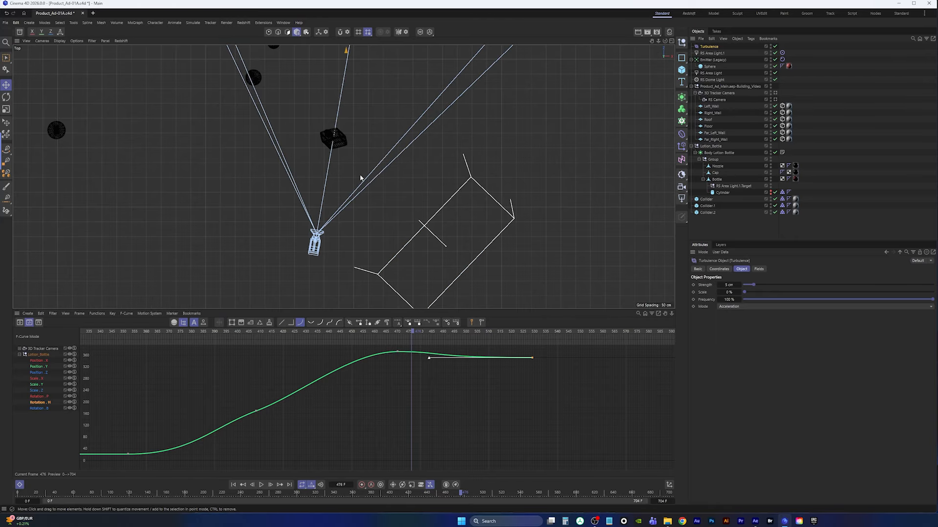
pyautogui.press('s')
pyautogui.keyDown('alt'); pyautogui.moveTo(360, 153); pyautogui.dragTo(338, 179, button='right'); pyautogui.keyUp('alt')
pyautogui.scroll(-6, 338, 181)
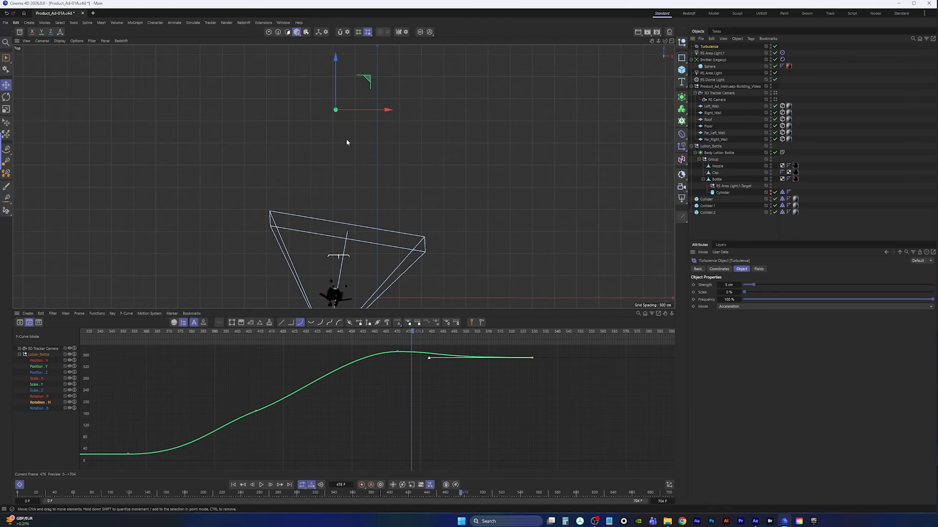
pyautogui.moveTo(366, 86); pyautogui.dragTo(373, 231)
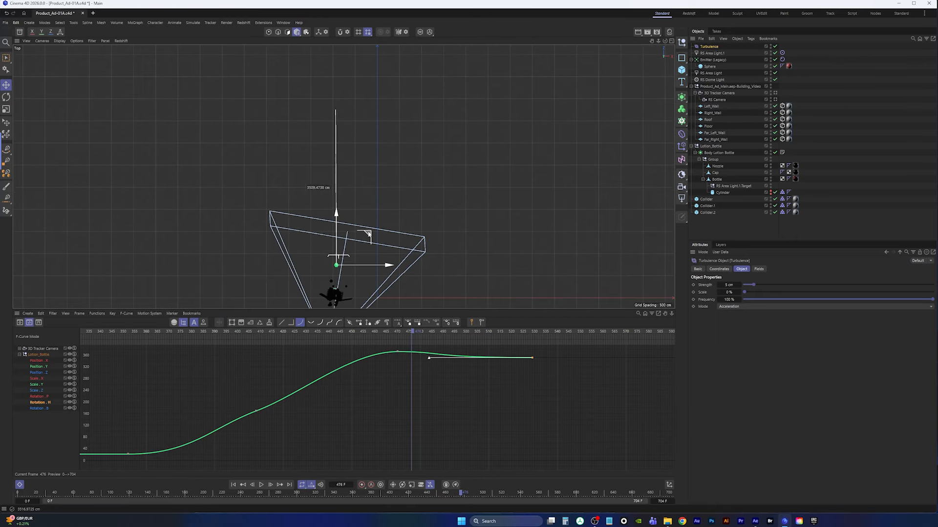
pyautogui.scroll(5, 364, 254)
pyautogui.scroll(10, 376, 247)
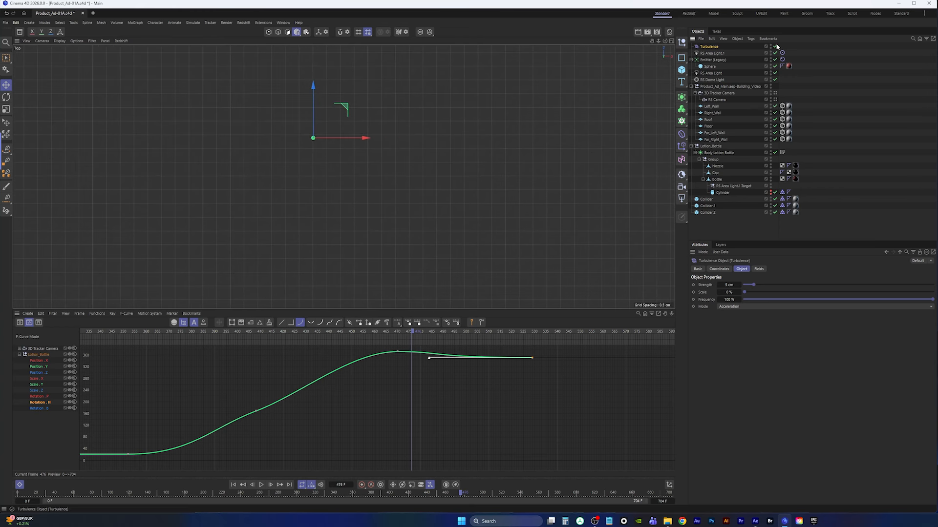
# Add a Wind force and move it about 395 cm toward the bottle in the Top view
pyautogui.click(194, 23)
pyautogui.moveTo(196, 37)
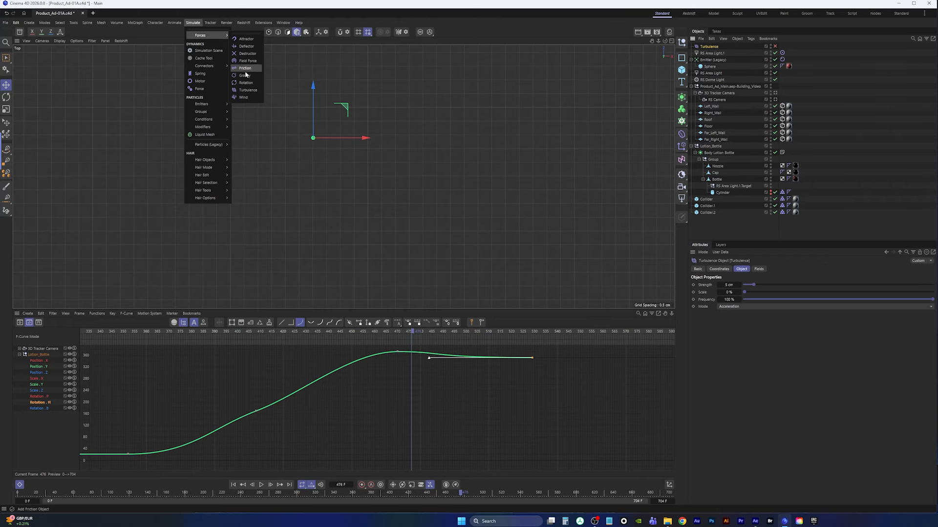
pyautogui.click(244, 97)
pyautogui.scroll(-15, 393, 249)
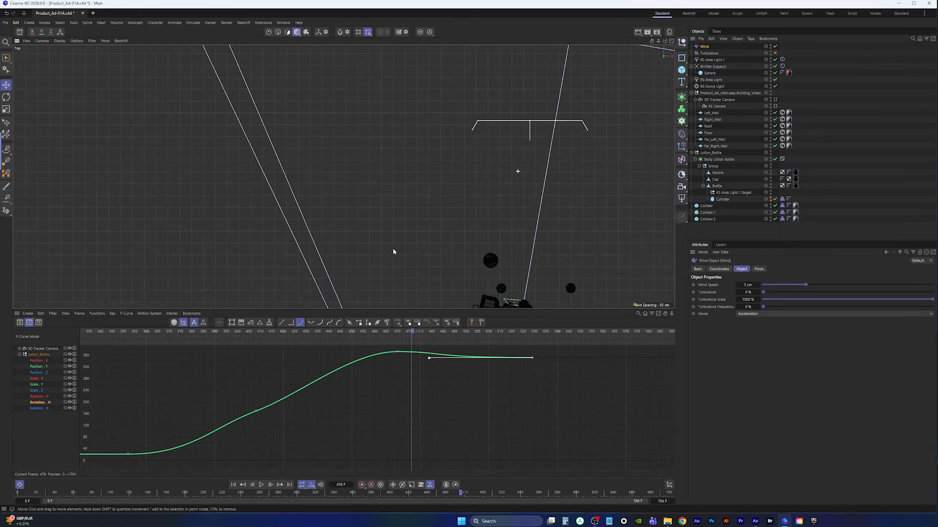
pyautogui.keyDown('alt'); pyautogui.moveTo(391, 251); pyautogui.dragTo(424, 252, button='middle'); pyautogui.keyUp('alt')
pyautogui.keyDown('alt'); pyautogui.moveTo(650, 275); pyautogui.dragTo(536, 222, button='middle'); pyautogui.keyUp('alt')
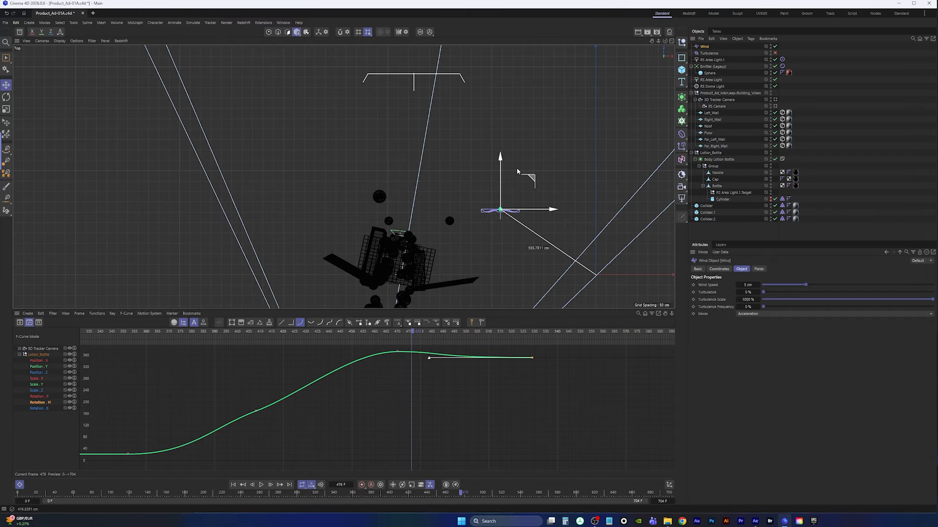
# Rewind to the start, select the emitter's sphere, and play the simulation in the Top view
pyautogui.scroll(8, 405, 143)
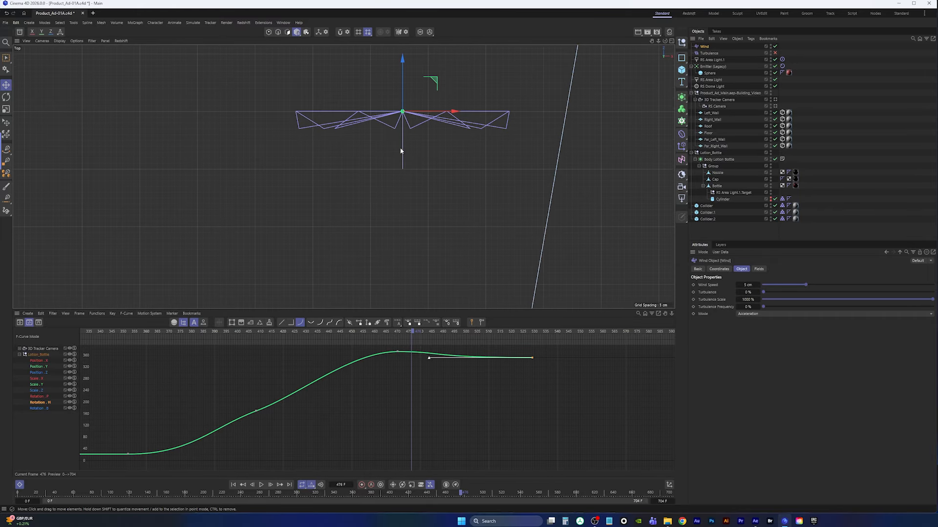
pyautogui.scroll(-8, 403, 165)
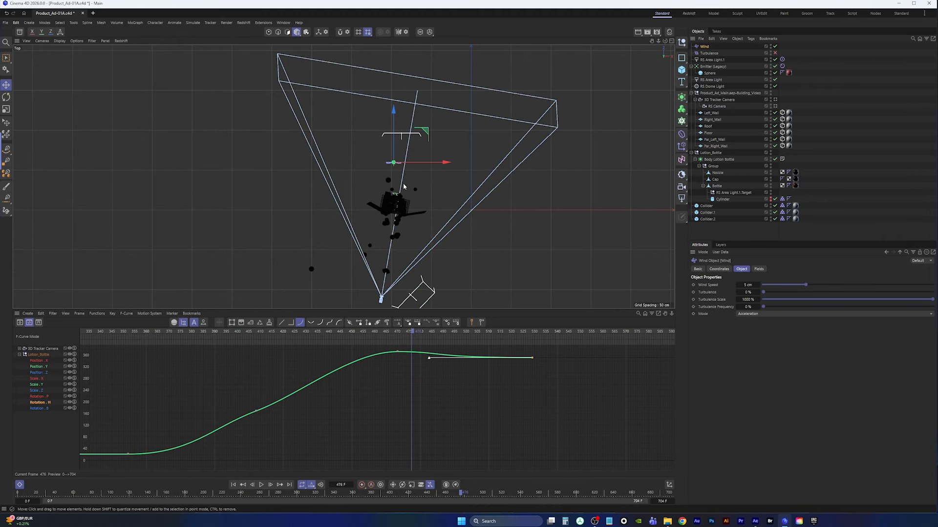
pyautogui.click(233, 485)
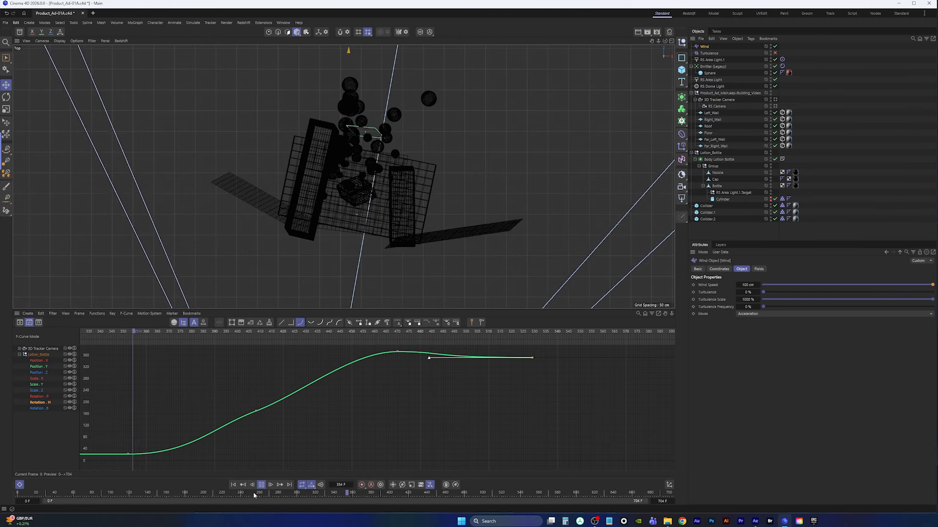
pyautogui.click(234, 485)
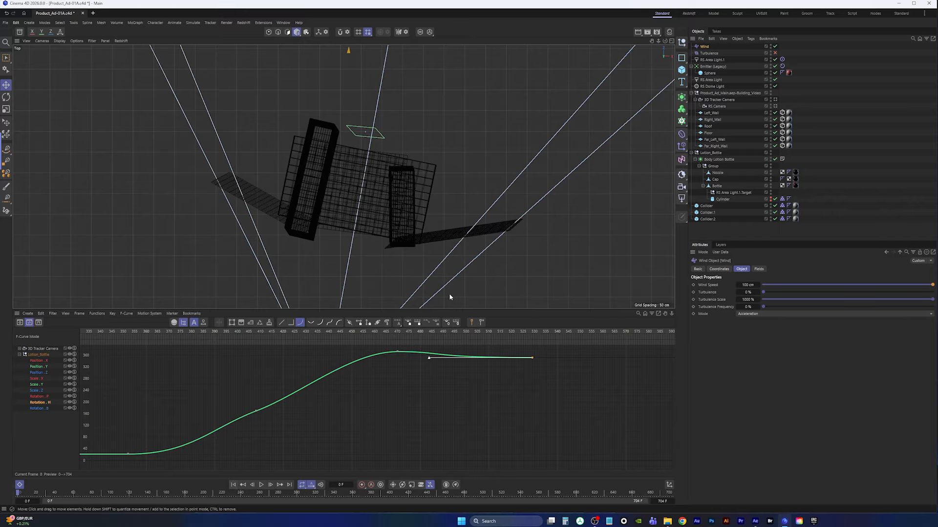
pyautogui.click(711, 73)
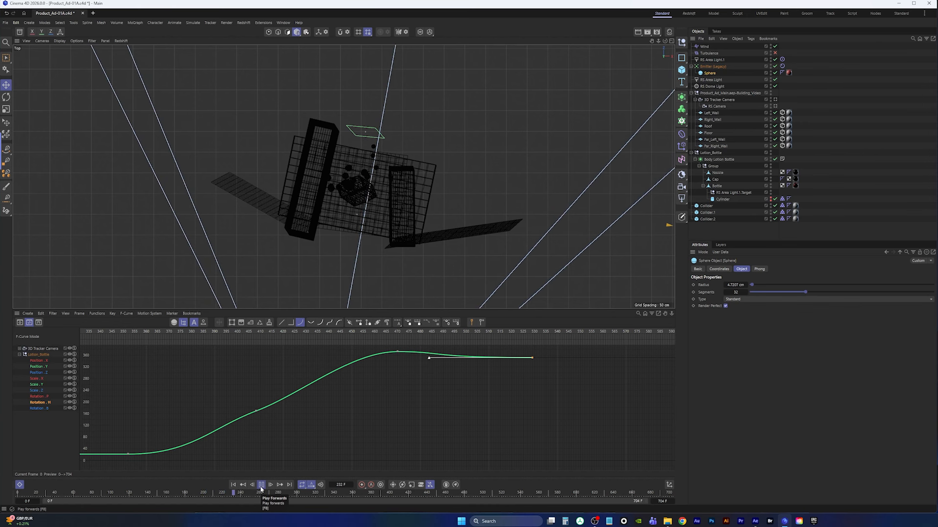
pyautogui.click(260, 489)
# Switch to the perspective view through the RS Camera and play the simulation to check the balls around the bottle
pyautogui.press('F1')
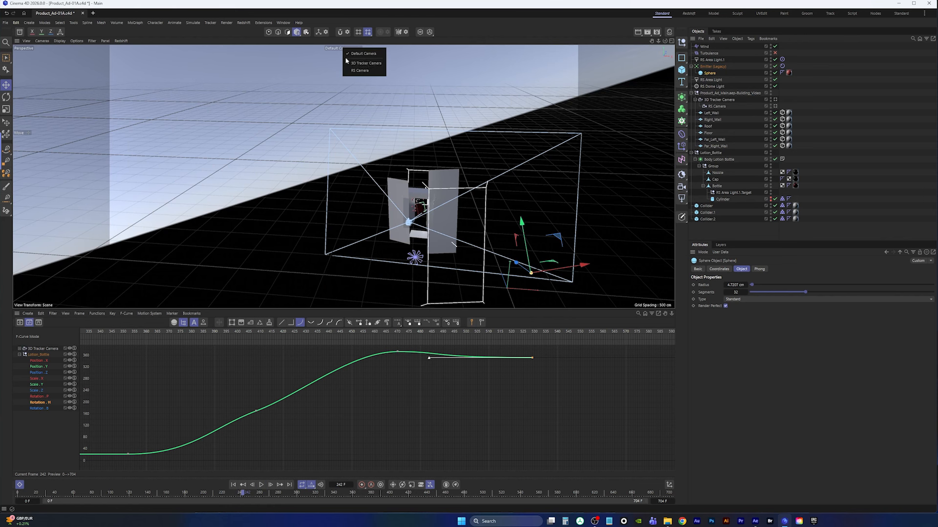
pyautogui.click(360, 49)
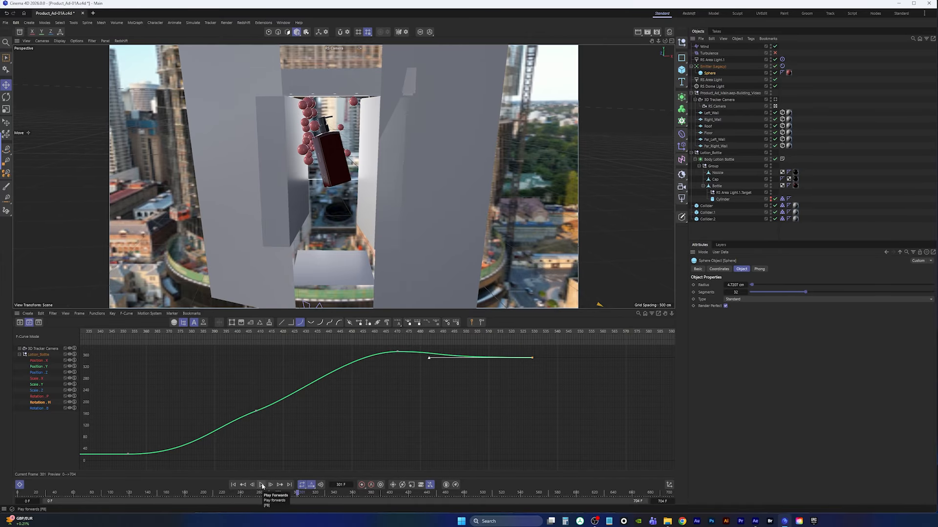
pyautogui.click(262, 485)
pyautogui.click(262, 485)
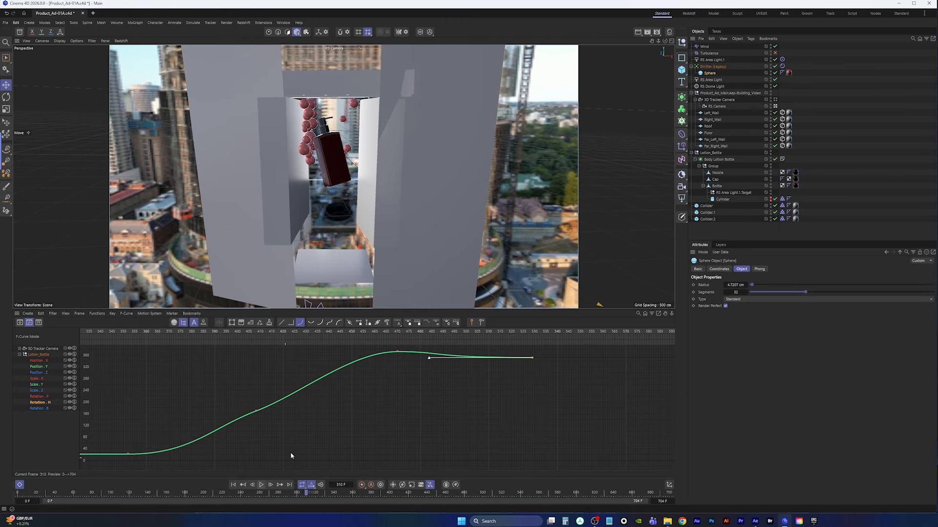
# Return to the Top view, select the Wind force, set its wind speed to 500 cm, and rewind to the start
pyautogui.middleClick(451, 136)
pyautogui.middleClick(486, 115)
pyautogui.scroll(3, 366, 146)
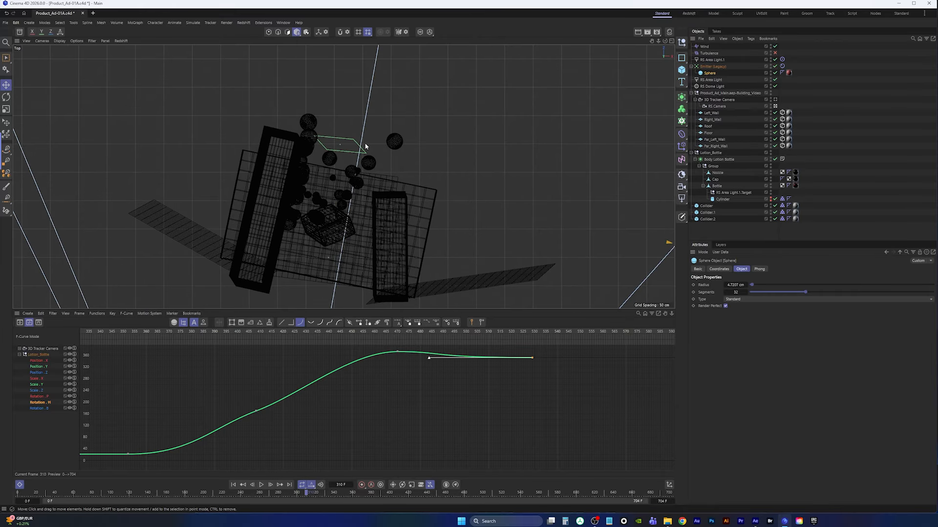
pyautogui.scroll(-5, 366, 146)
pyautogui.click(706, 47)
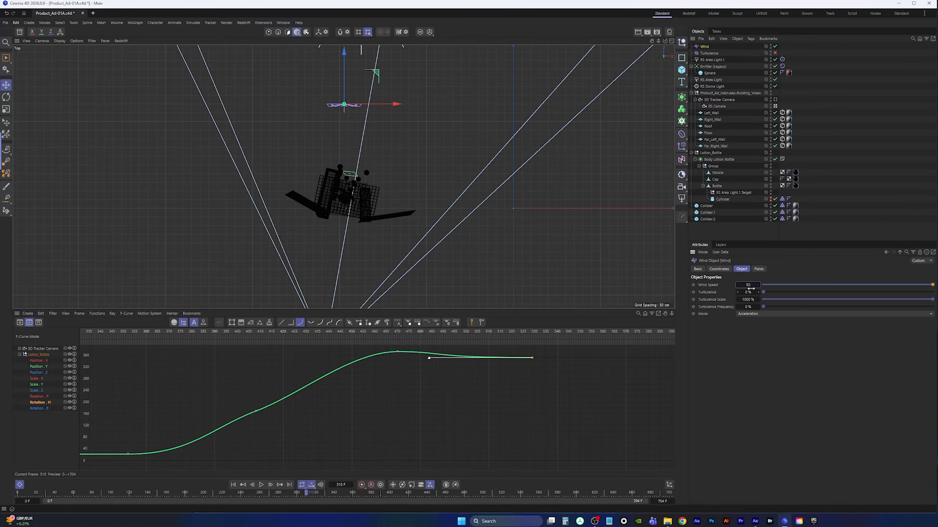
pyautogui.click(235, 486)
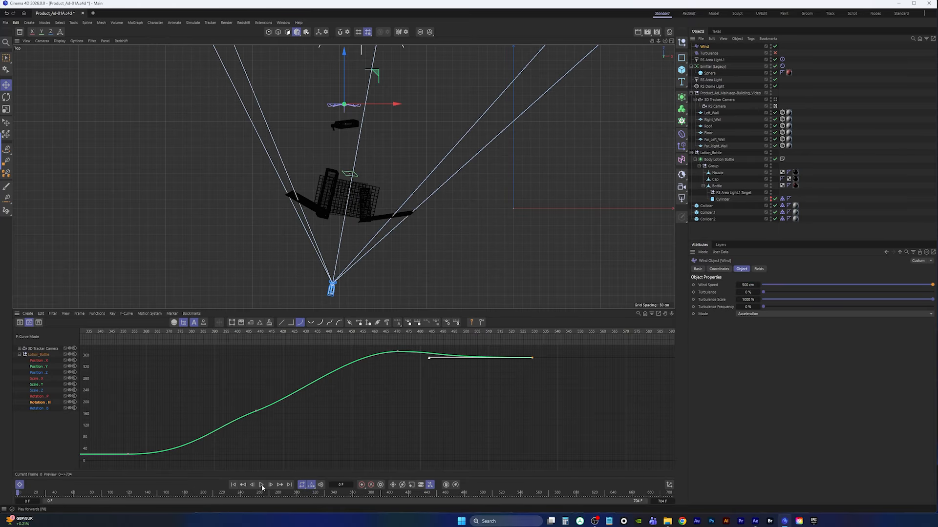
# Select all keys and switch the timeline to the Dope Sheet showing the whole keyframe range
pyautogui.hotkey('ctrl', 'a')
pyautogui.press('Tab')
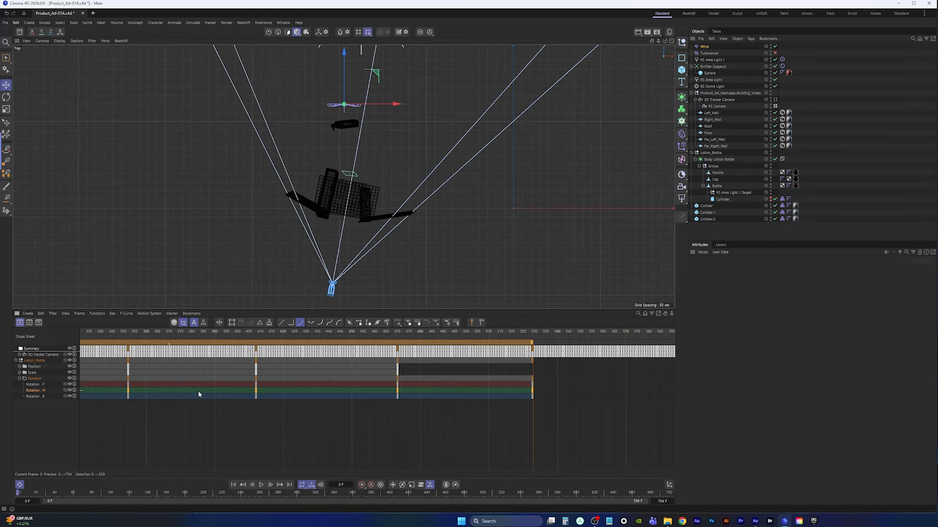
pyautogui.keyDown('alt'); pyautogui.moveTo(198, 391); pyautogui.dragTo(318, 382, button='middle'); pyautogui.keyUp('alt')
pyautogui.keyDown('alt'); pyautogui.moveTo(318, 382); pyautogui.dragTo(289, 410, button='right'); pyautogui.keyUp('alt')
pyautogui.keyDown('alt'); pyautogui.moveTo(288, 409); pyautogui.dragTo(339, 399, button='middle'); pyautogui.keyUp('alt')
pyautogui.keyDown('alt'); pyautogui.moveTo(340, 399); pyautogui.dragTo(254, 430, button='right'); pyautogui.keyUp('alt')
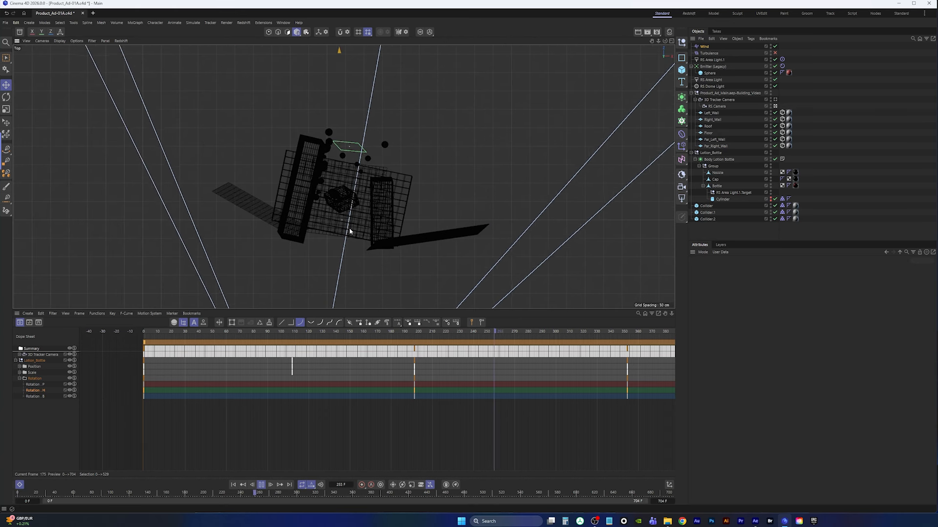
# Replay the simulation from the start in the Top view and zoom in on the Wind force
pyautogui.click(233, 485)
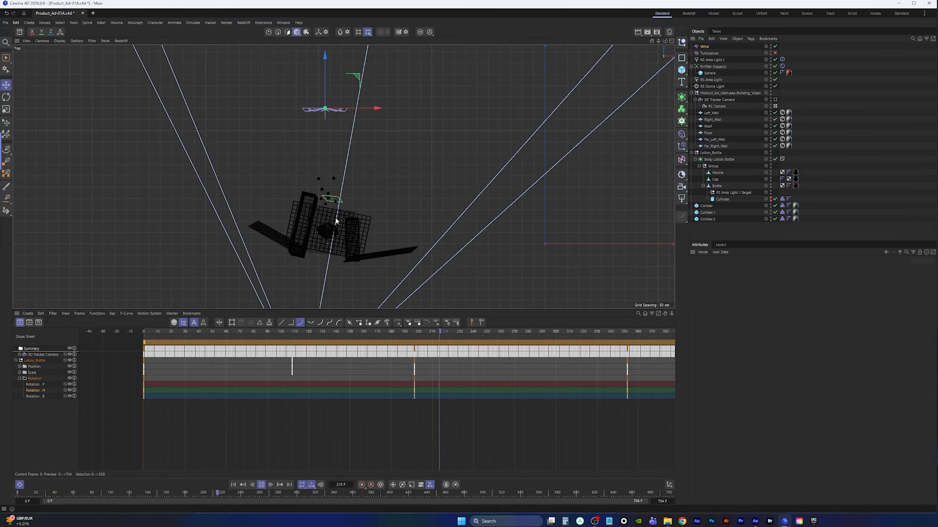
pyautogui.click(261, 484)
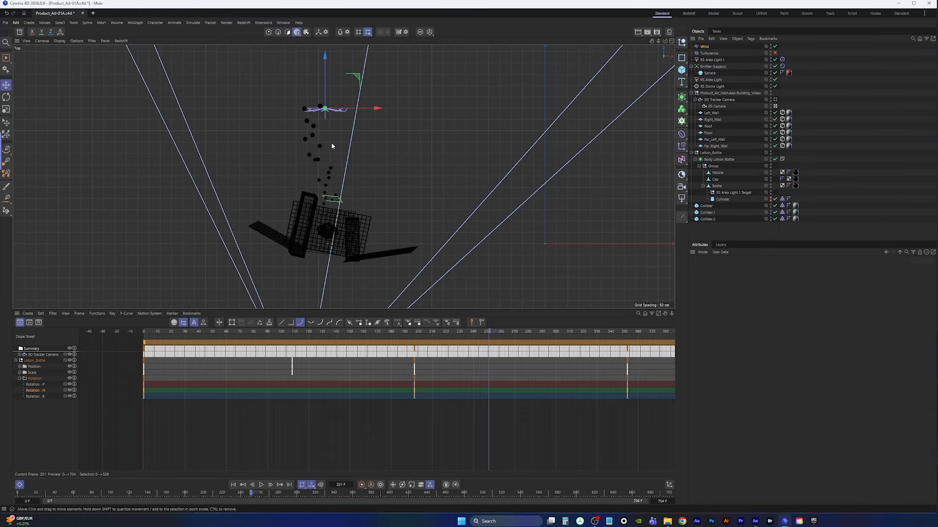
pyautogui.scroll(10, 329, 110)
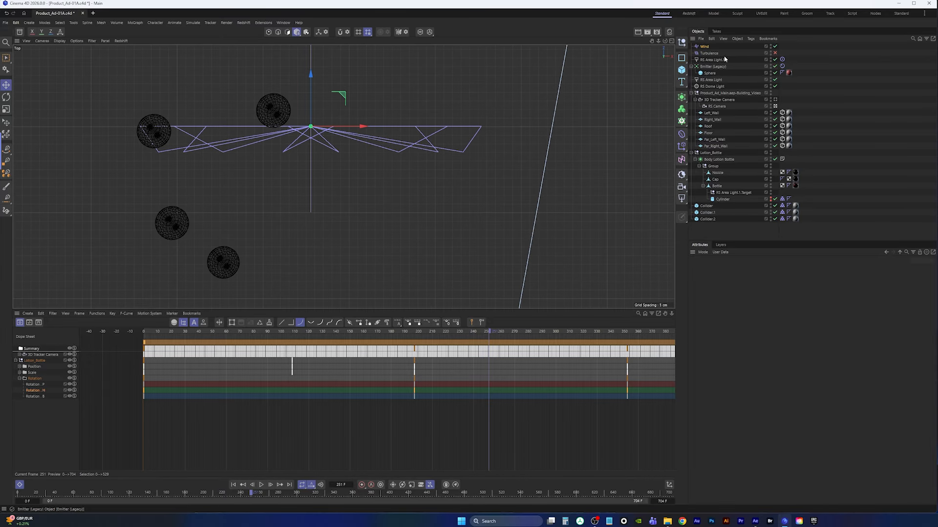
# Rotate the Wind force in the Top view so it blows toward the bottle
pyautogui.click(705, 47)
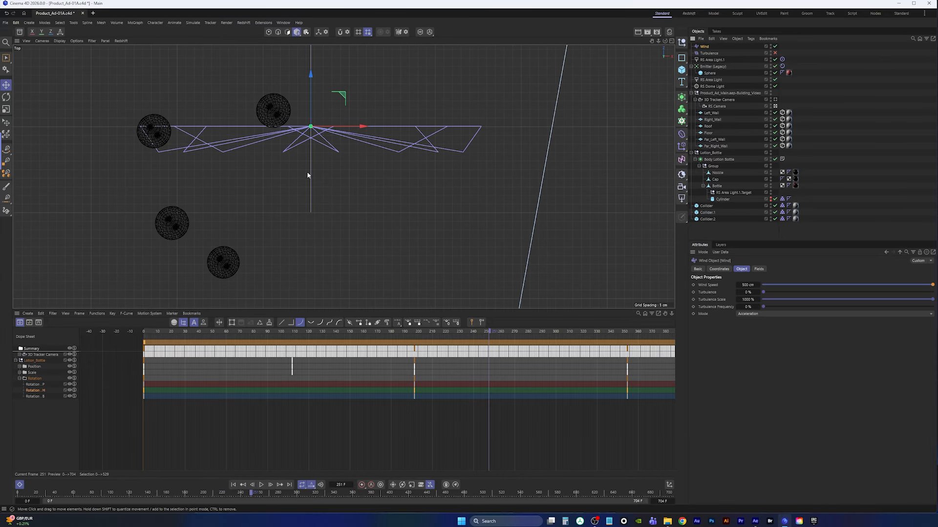
pyautogui.press('r')
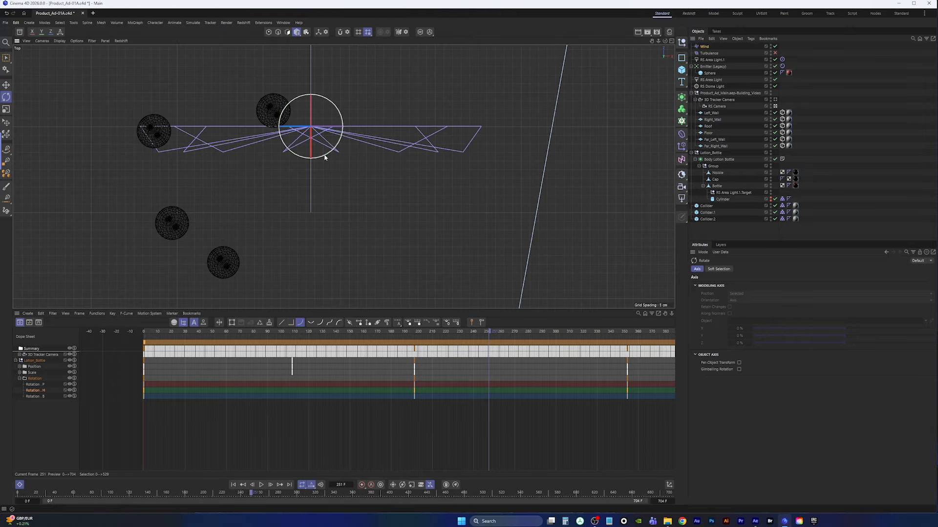
pyautogui.moveTo(324, 157); pyautogui.dragTo(302, 107)
pyautogui.scroll(-6, 316, 210)
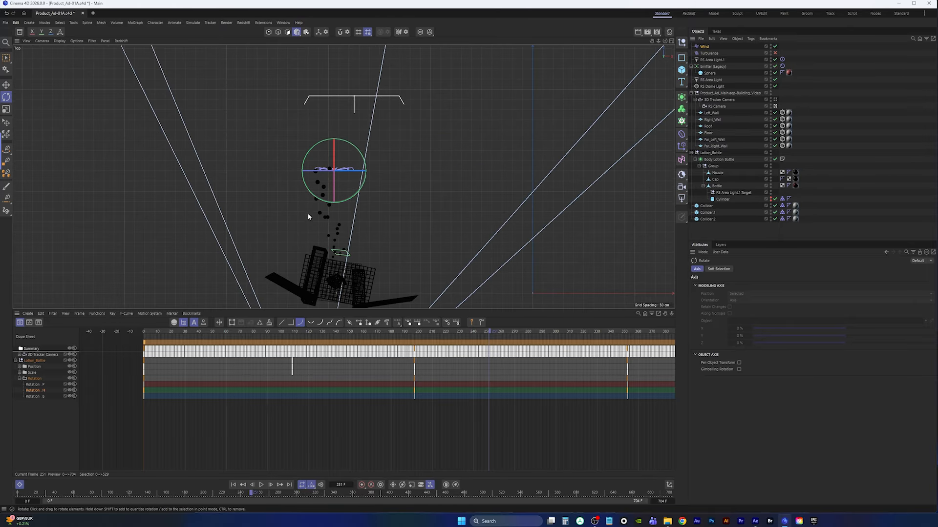
# Replay the simulation from the start in the Top view and through the RS Camera perspective
pyautogui.click(235, 486)
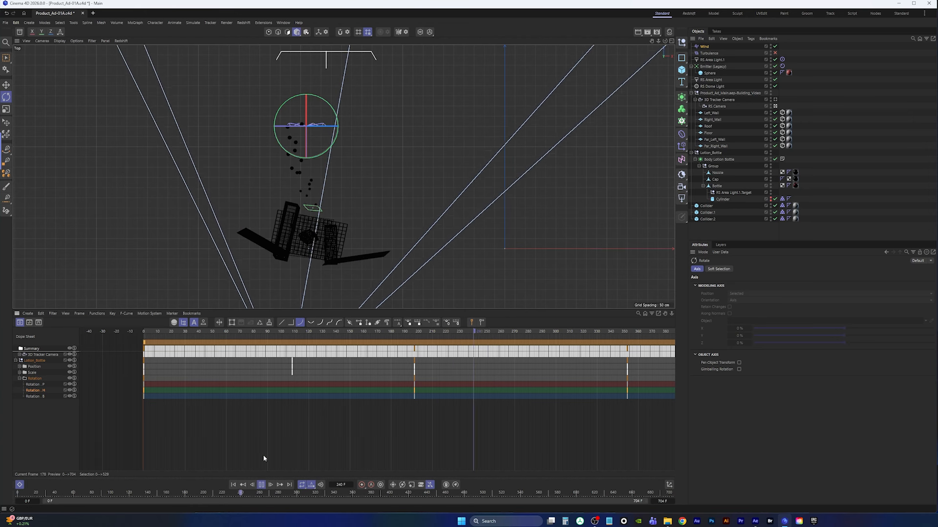
pyautogui.click(234, 486)
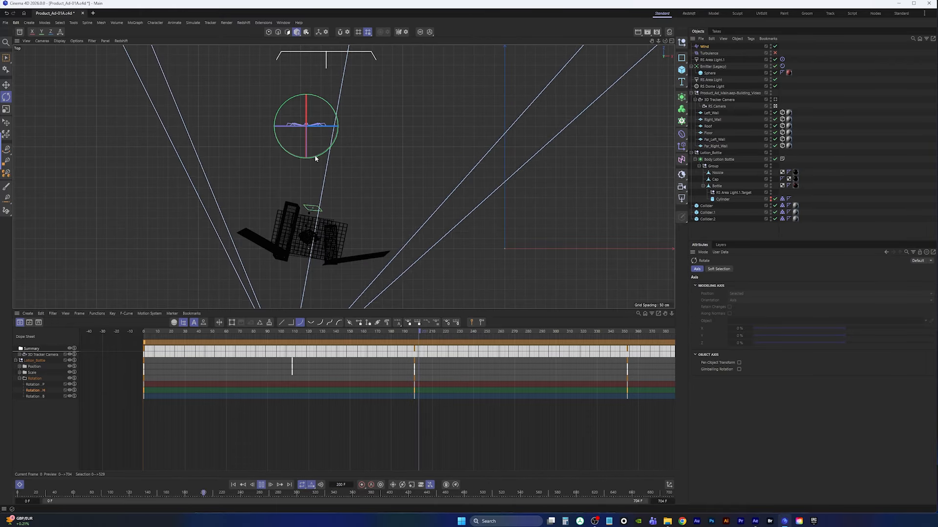
pyautogui.middleClick(312, 255)
pyautogui.middleClick(276, 122)
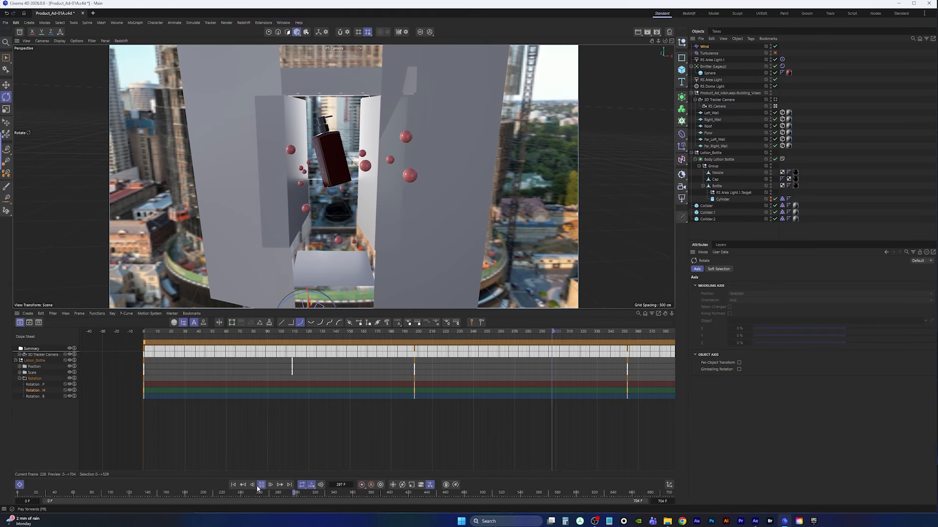
pyautogui.click(234, 486)
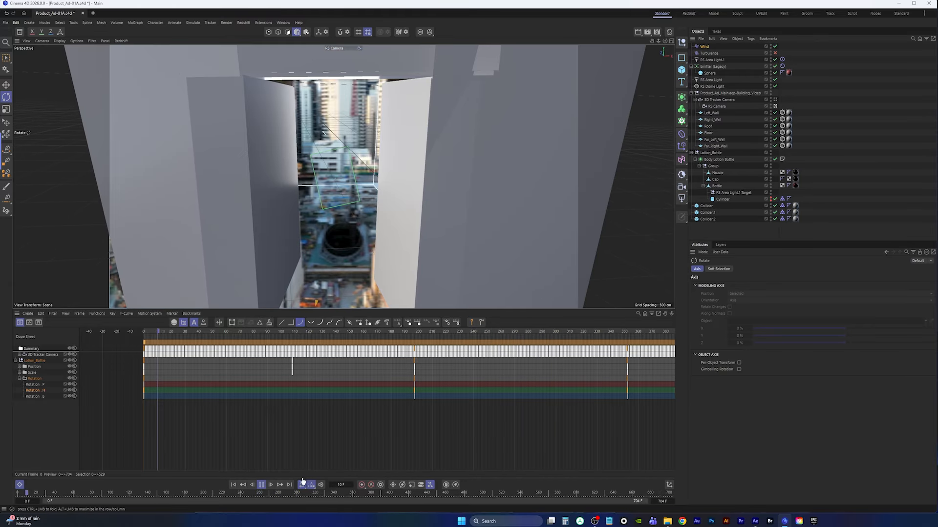
pyautogui.click(234, 486)
# Select the Wind force, set its wind speed to 100 cm, and play the simulation
pyautogui.click(705, 47)
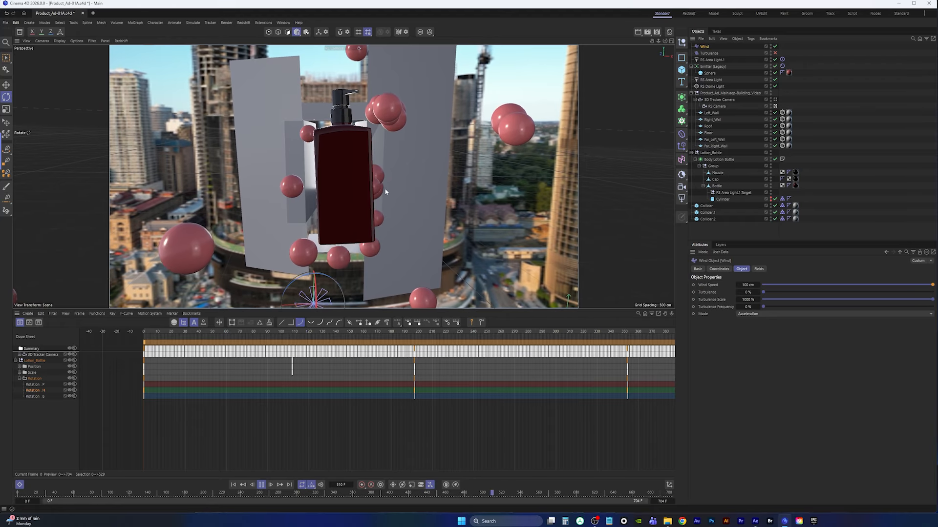
pyautogui.click(262, 486)
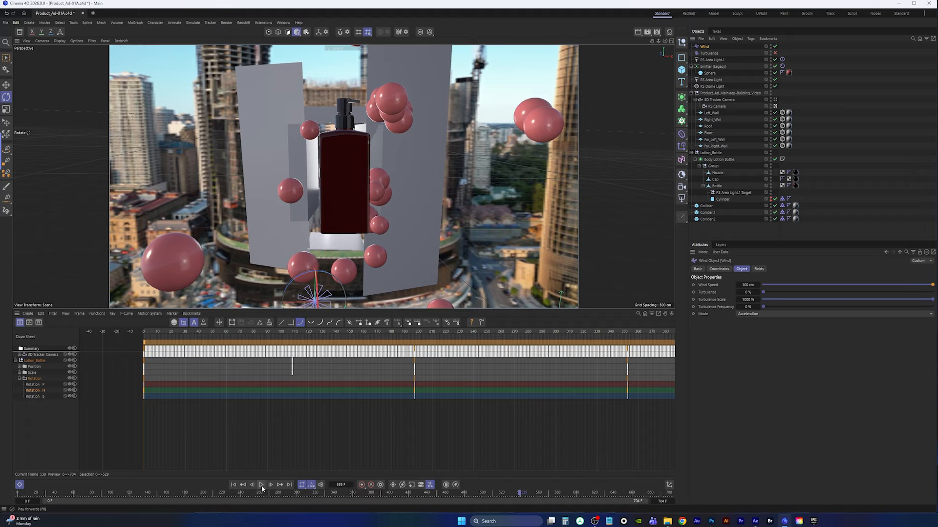
# Save the project and replay the simulation from the start
pyautogui.click(6, 23)
pyautogui.click(25, 106)
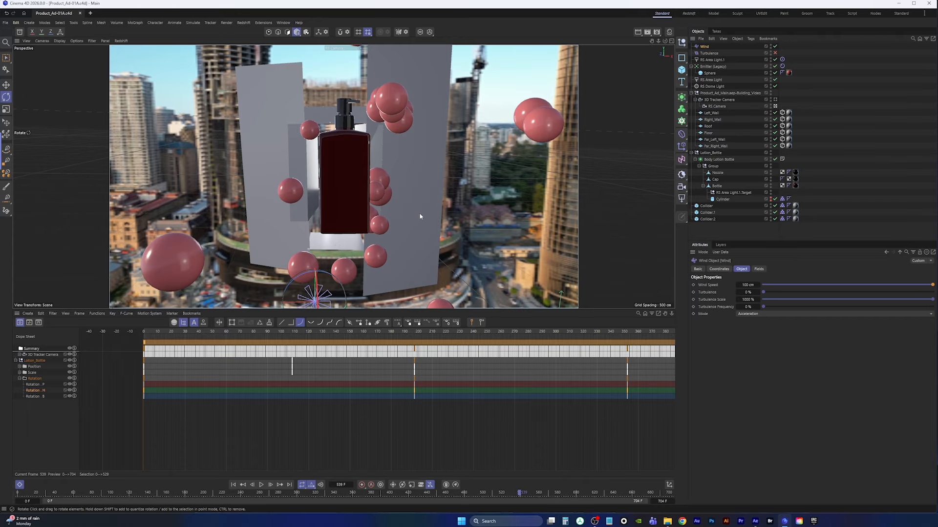
pyautogui.click(234, 485)
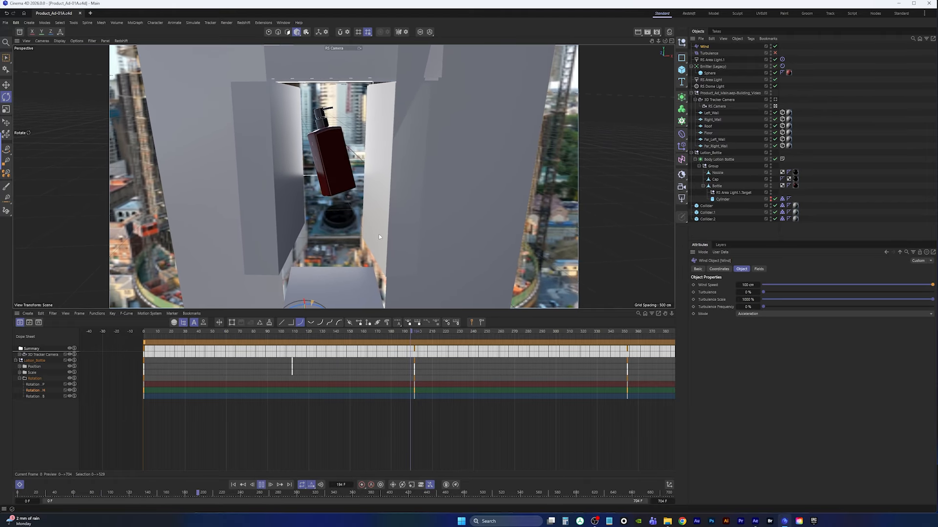
pyautogui.click(262, 485)
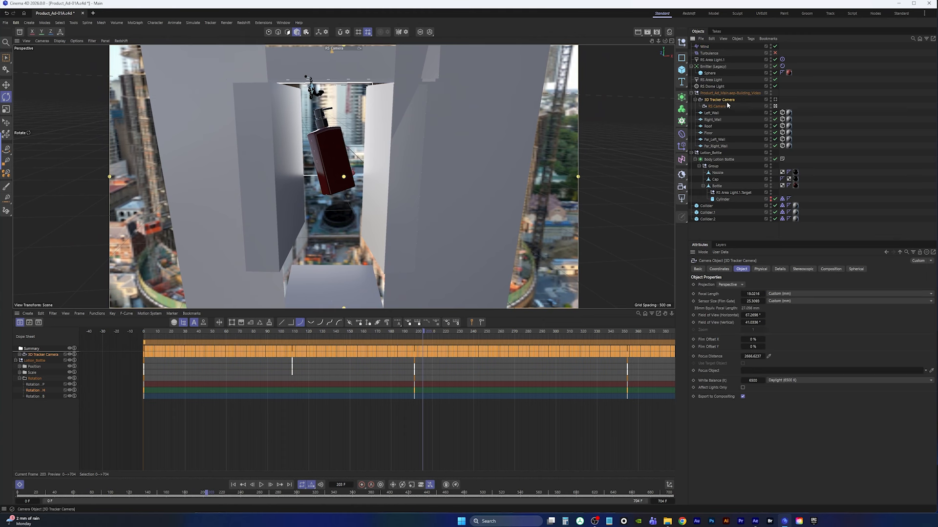
# Select the RS Camera and play the animation through its view
pyautogui.click(719, 106)
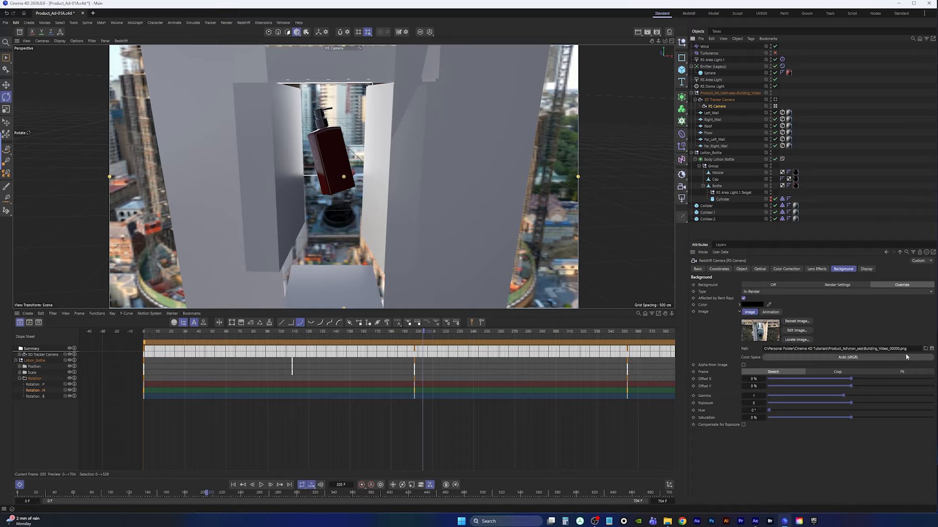
pyautogui.click(262, 485)
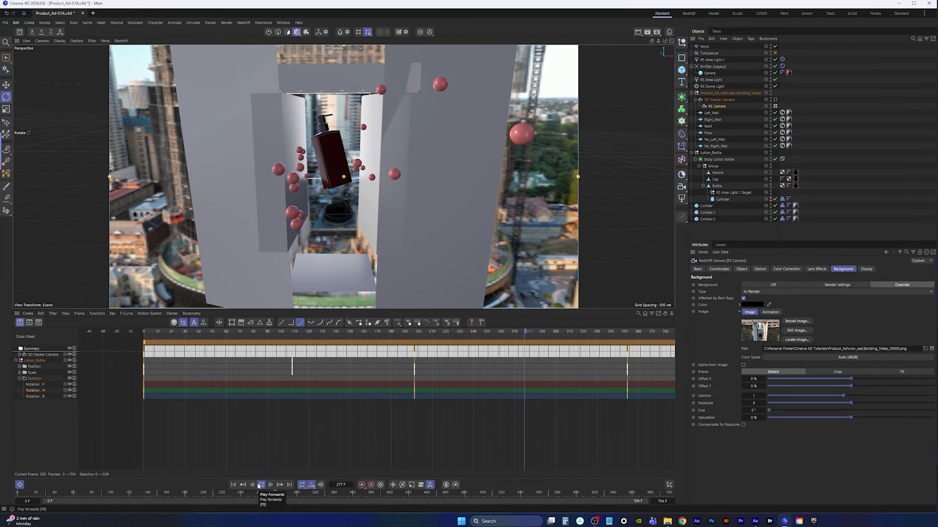
pyautogui.click(261, 485)
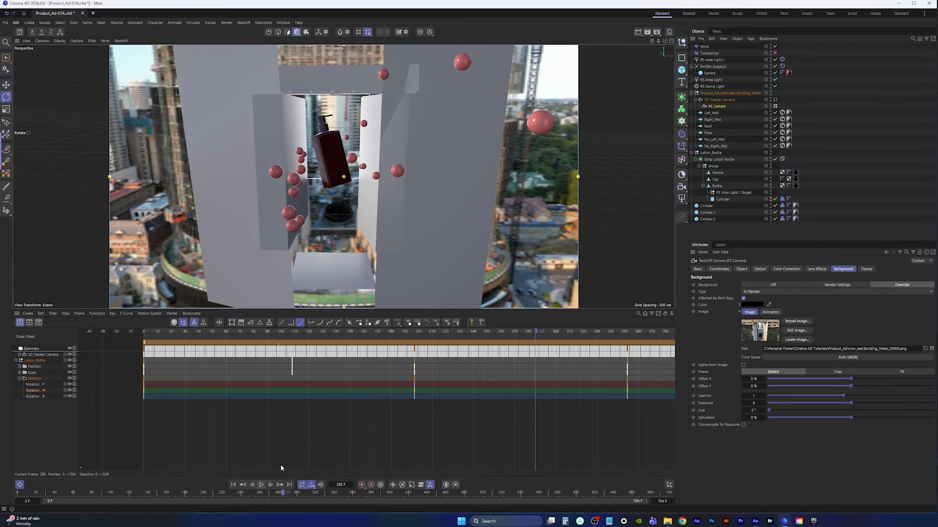
# Switch to the Redshift layout and run an interactive Redshift render preview of the current frame
pyautogui.click(689, 14)
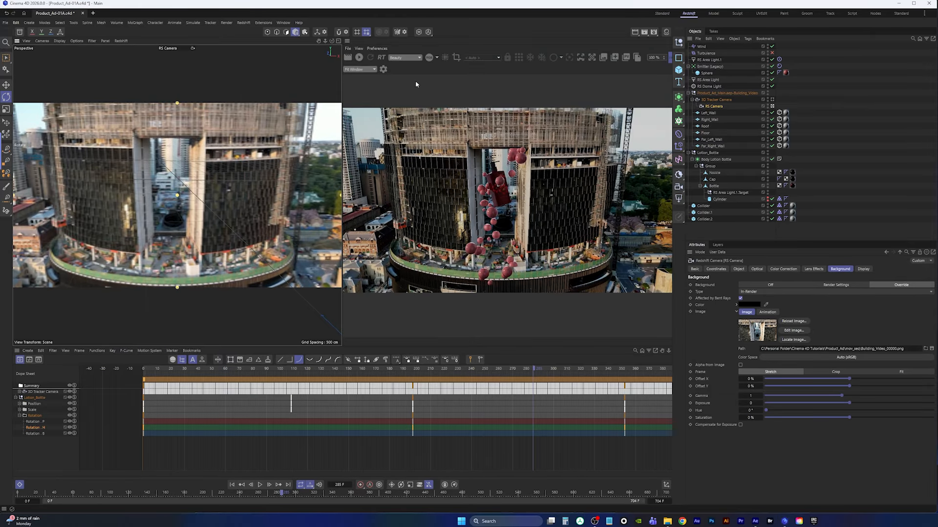
pyautogui.click(359, 58)
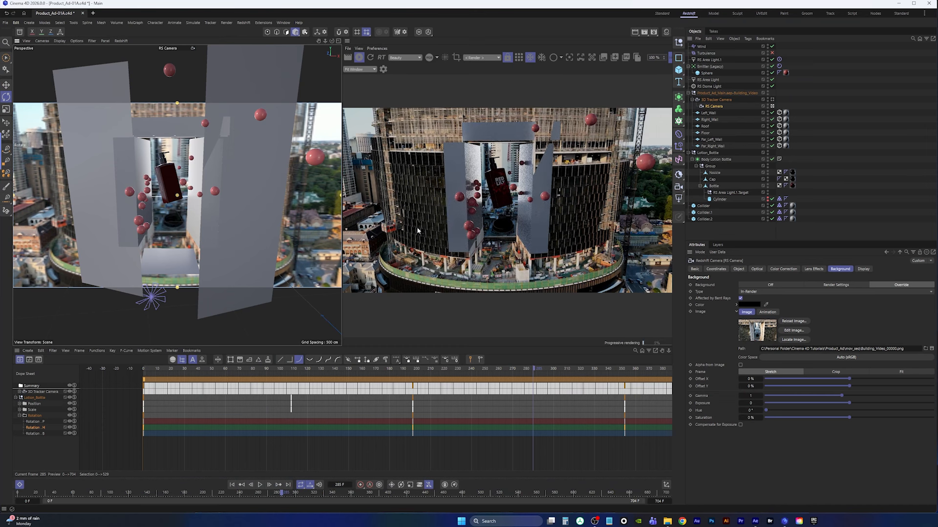
pyautogui.click(767, 220)
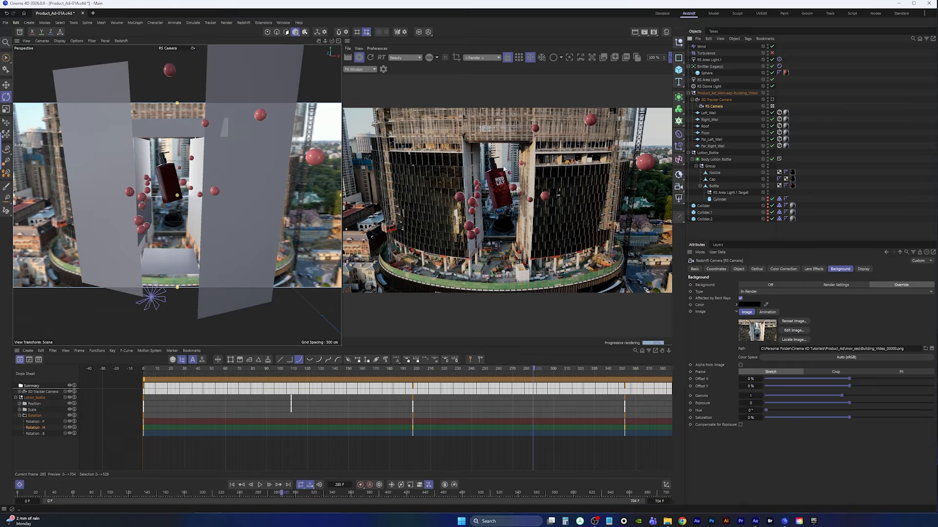
pyautogui.click(360, 57)
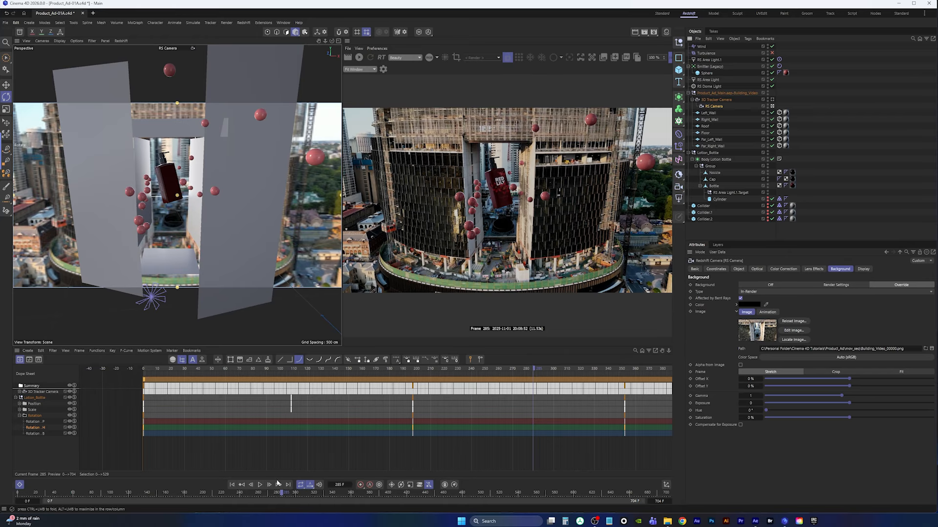
# Play the simulation briefly and toggle the interactive Redshift render preview on and off
pyautogui.click(260, 485)
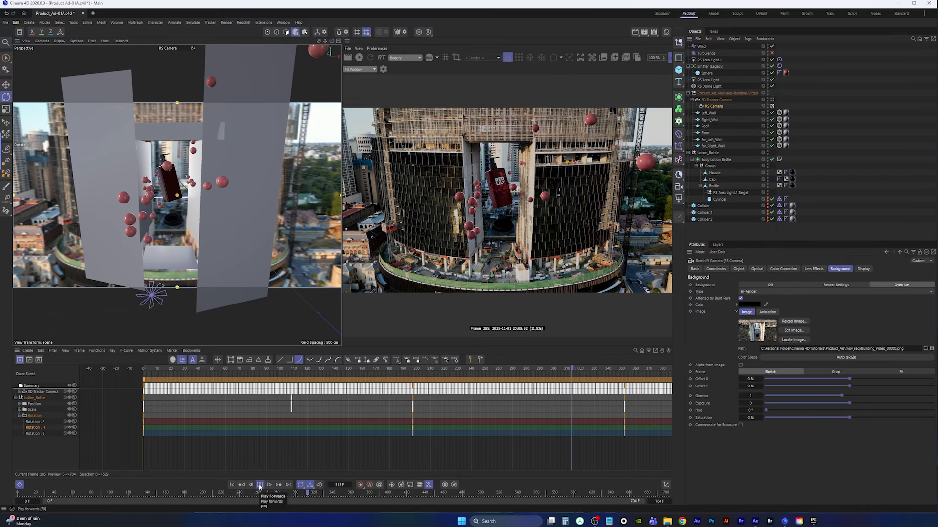
pyautogui.click(259, 485)
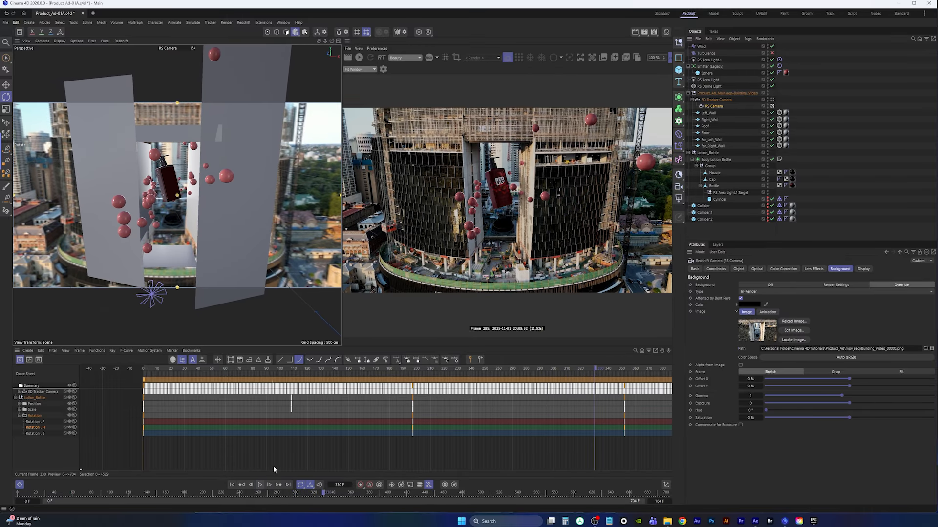
pyautogui.click(359, 57)
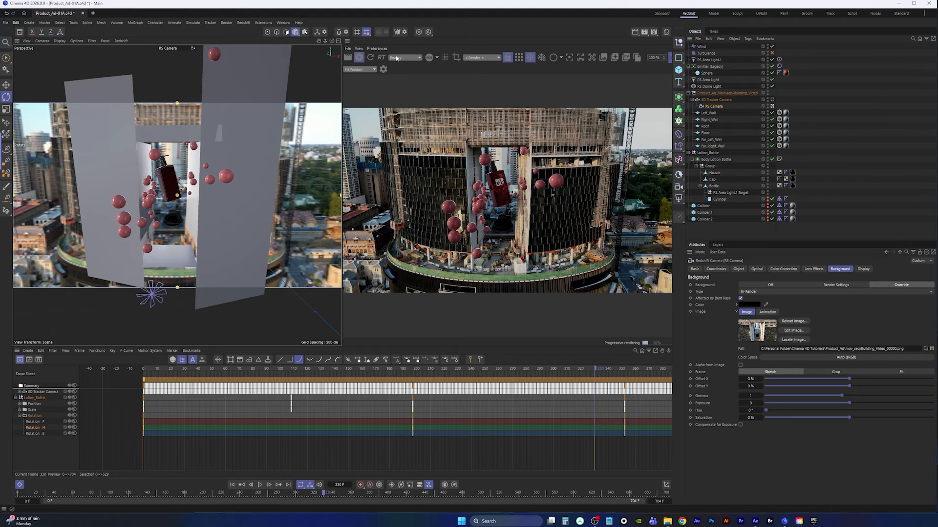
pyautogui.click(360, 58)
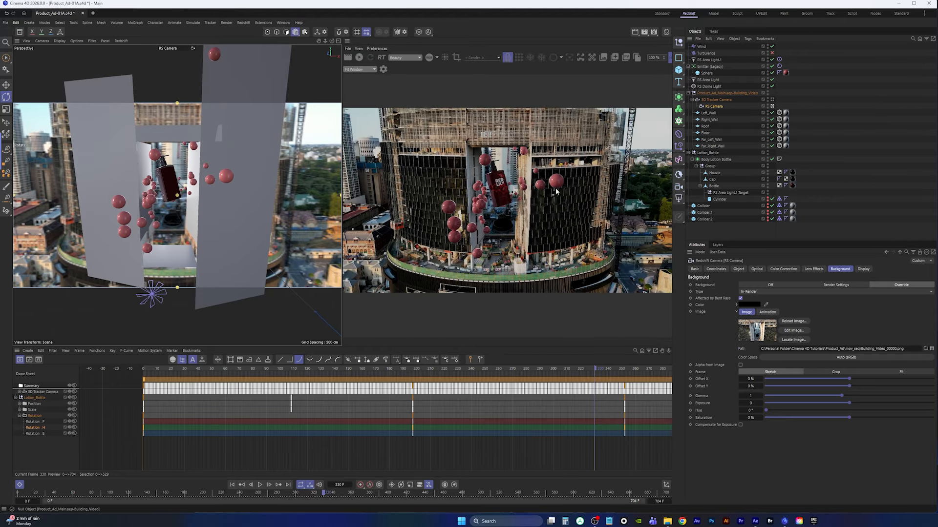
# Open the material manager, duplicate the ball_1 material and rename the copy ball_2
pyautogui.click(667, 33)
pyautogui.keyDown('ctrl'); pyautogui.moveTo(333, 71); pyautogui.dragTo(342, 95); pyautogui.keyUp('ctrl')
pyautogui.click(328, 106)
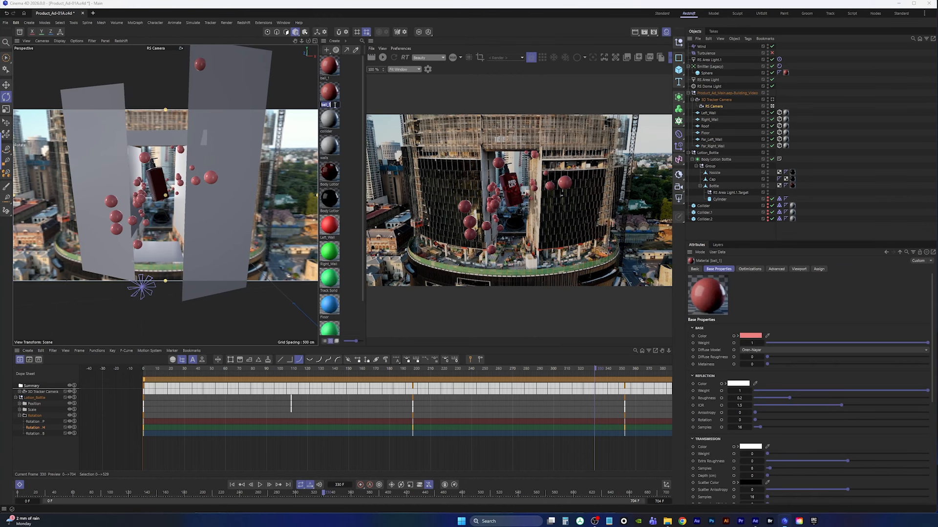
pyautogui.doubleClick(335, 104)
pyautogui.click(333, 94)
pyautogui.click(329, 95)
# Adjust the ball_2 material's base colour to a darker red
pyautogui.click(750, 336)
pyautogui.moveTo(719, 374); pyautogui.dragTo(720, 389)
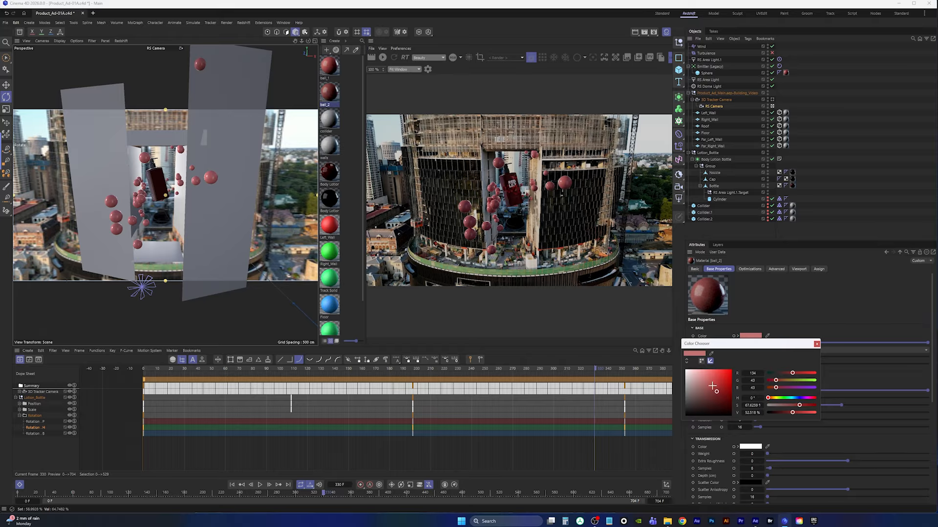
pyautogui.click(716, 392)
pyautogui.click(800, 373)
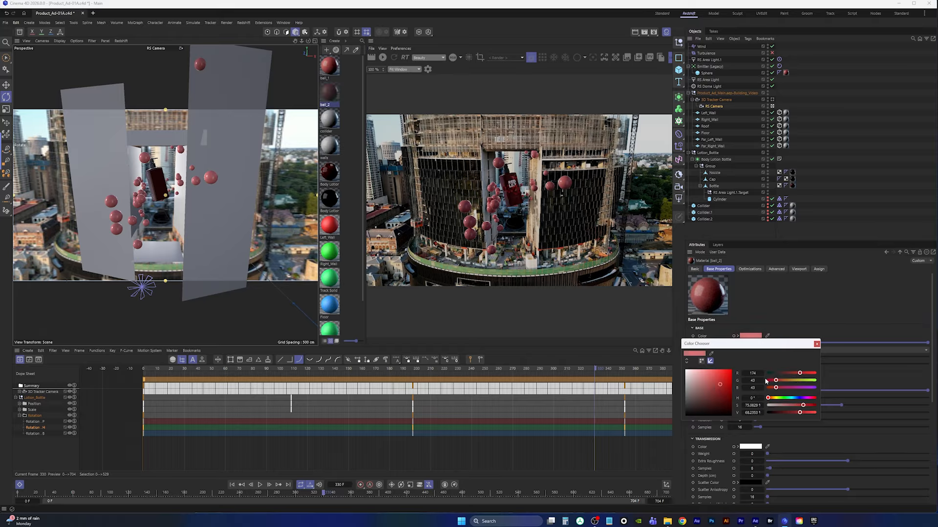
pyautogui.click(817, 344)
# Duplicate the sphere under the emitter and apply the ball_2 material to the copy
pyautogui.moveTo(706, 73); pyautogui.dragTo(708, 69)
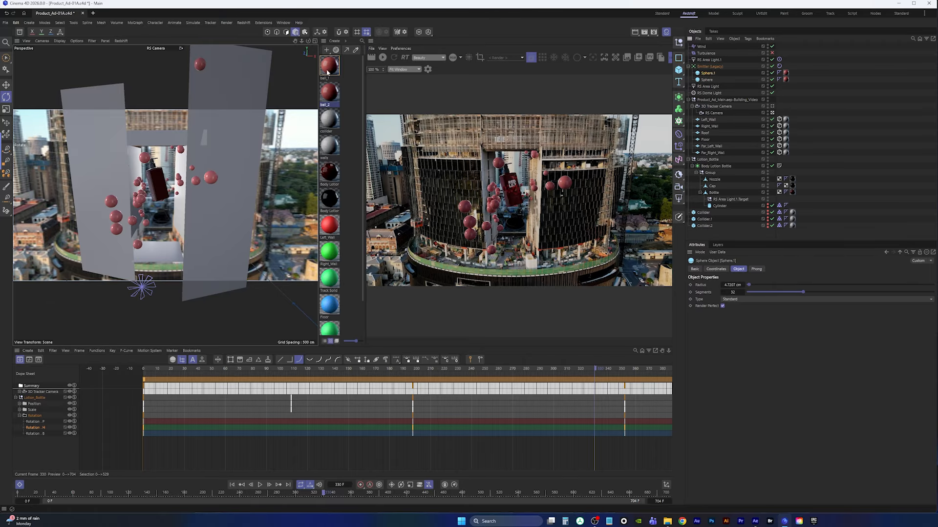
pyautogui.moveTo(345, 93); pyautogui.dragTo(787, 77)
# Try a green and then a bright red base colour for the ball_2 material
pyautogui.click(323, 98)
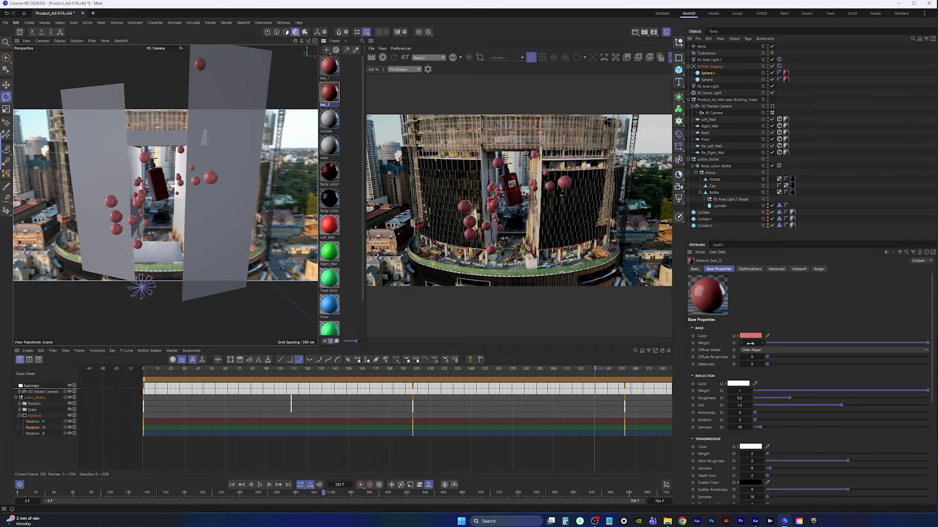
pyautogui.click(750, 336)
pyautogui.click(725, 397)
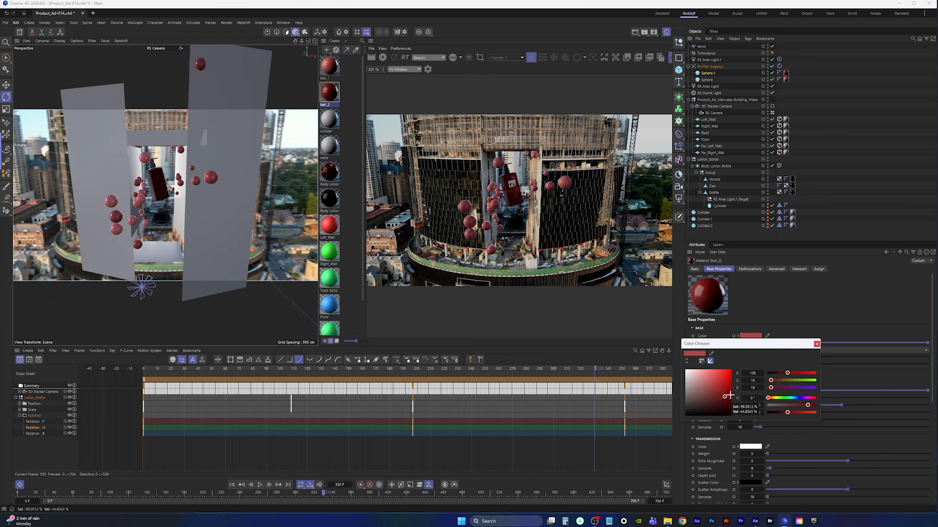
pyautogui.moveTo(770, 380); pyautogui.dragTo(811, 378)
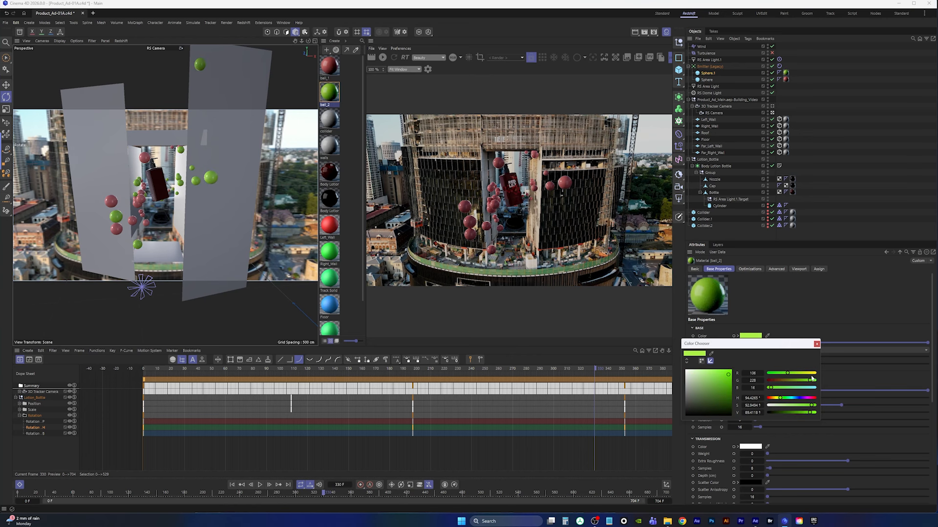
pyautogui.click(815, 344)
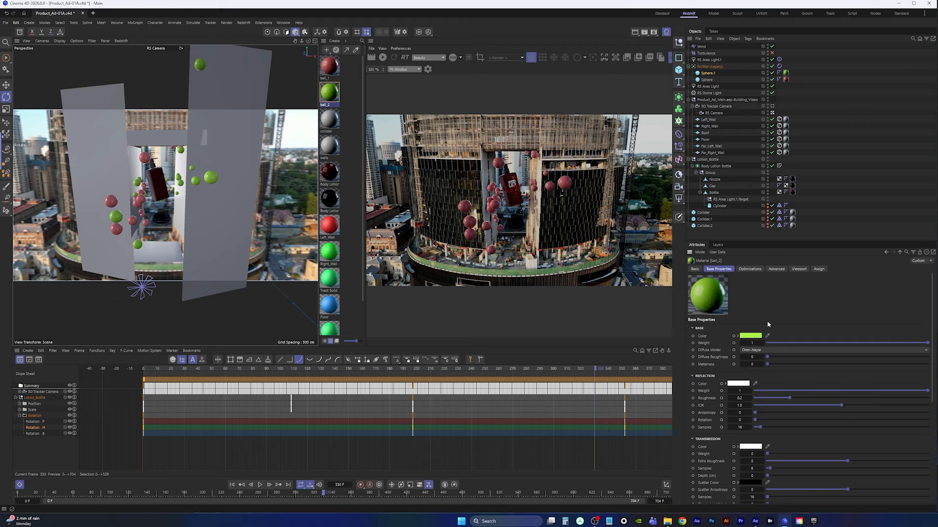
pyautogui.hotkey('ctrl', 'z')
pyautogui.click(752, 336)
pyautogui.moveTo(724, 384); pyautogui.dragTo(729, 379)
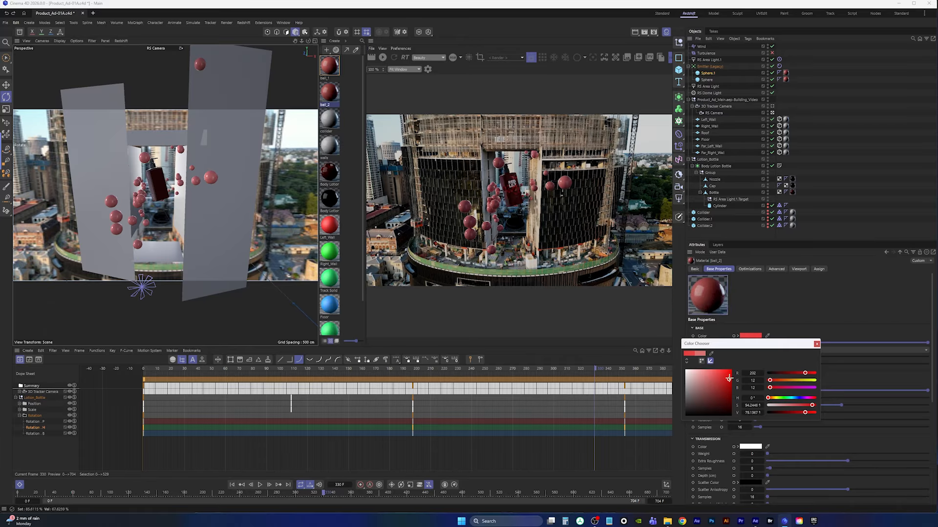
pyautogui.click(816, 344)
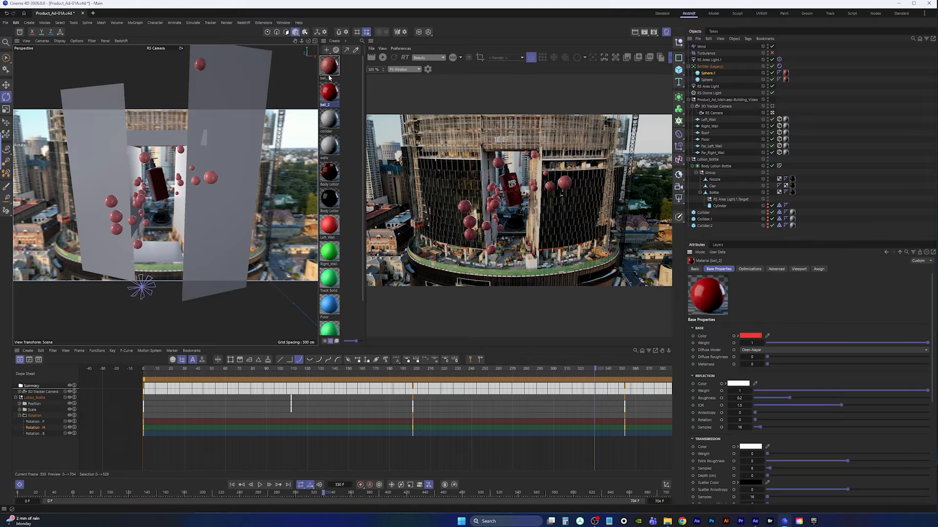
# Create a third sphere under the emitter and name a new duplicated material ball_3
pyautogui.moveTo(329, 78); pyautogui.dragTo(710, 73)
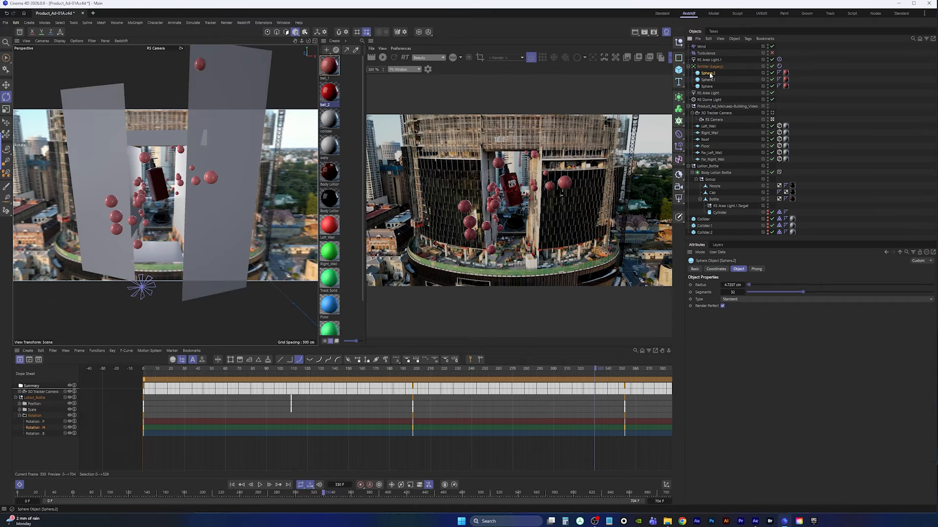
pyautogui.click(333, 95)
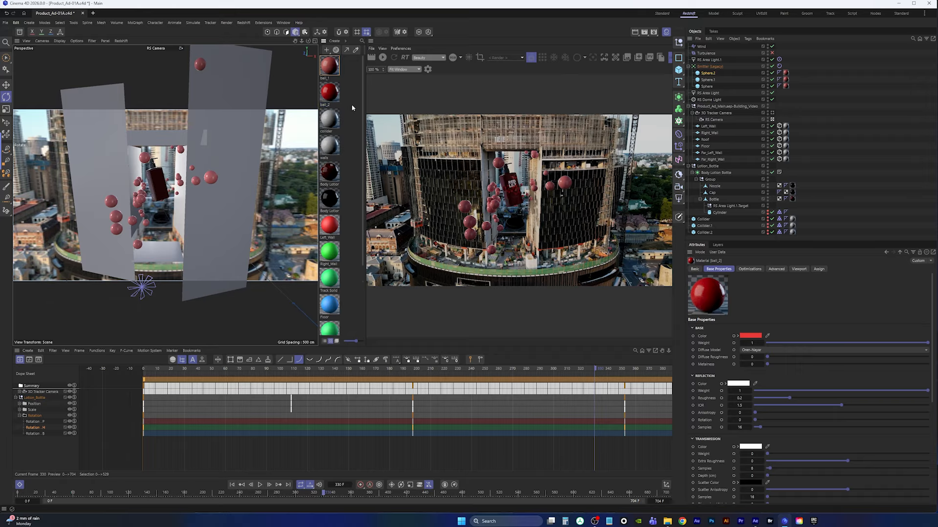
pyautogui.scroll(-3, 362, 157)
pyautogui.scroll(1, 360, 171)
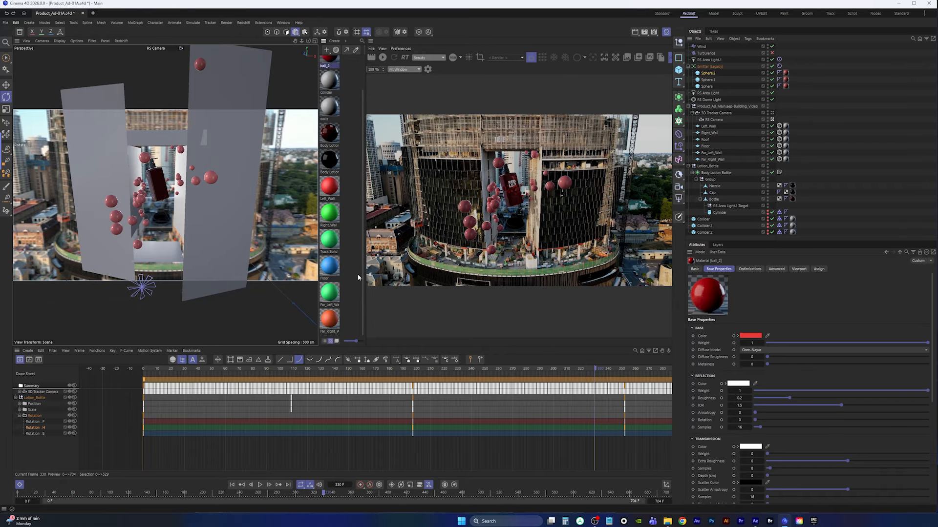
pyautogui.scroll(2, 357, 141)
pyautogui.click(331, 66)
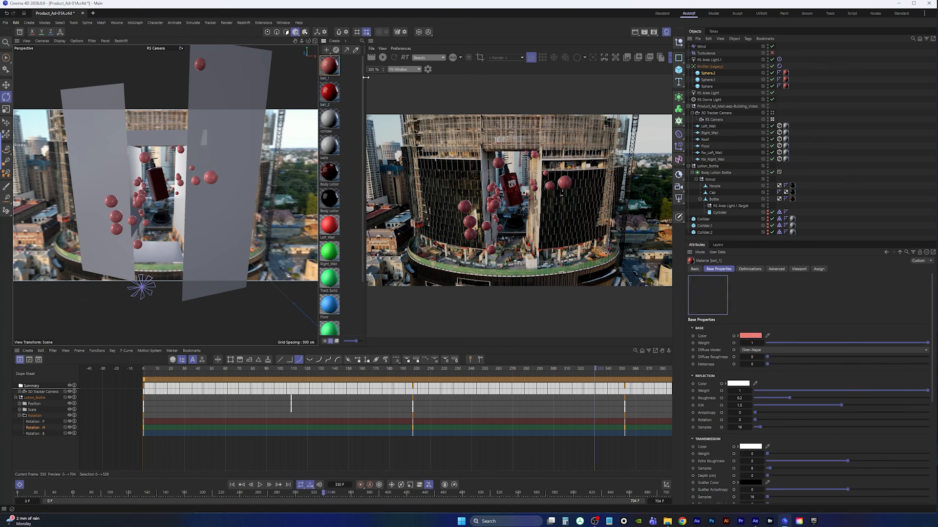
pyautogui.scroll(-2, 363, 112)
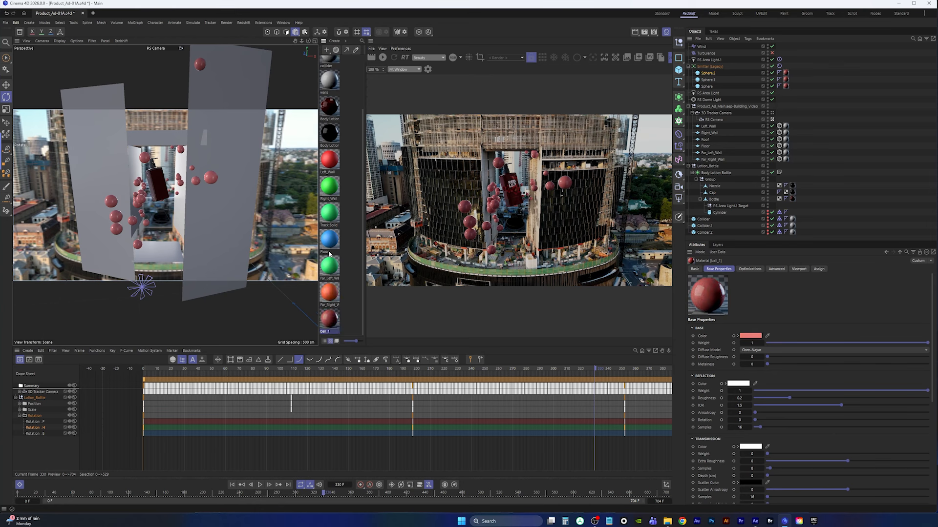
pyautogui.doubleClick(322, 332)
pyautogui.press('Return')
pyautogui.write('3')
pyautogui.press('Return')
# Set the ball_3 material's transmission weight to 1 and apply it to the third sphere
pyautogui.moveTo(932, 310); pyautogui.dragTo(918, 409)
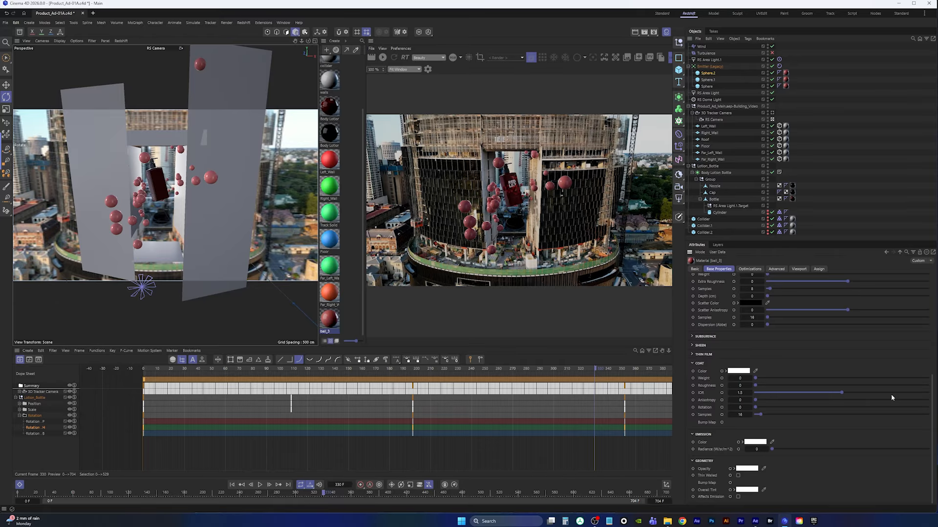
pyautogui.scroll(2, 932, 386)
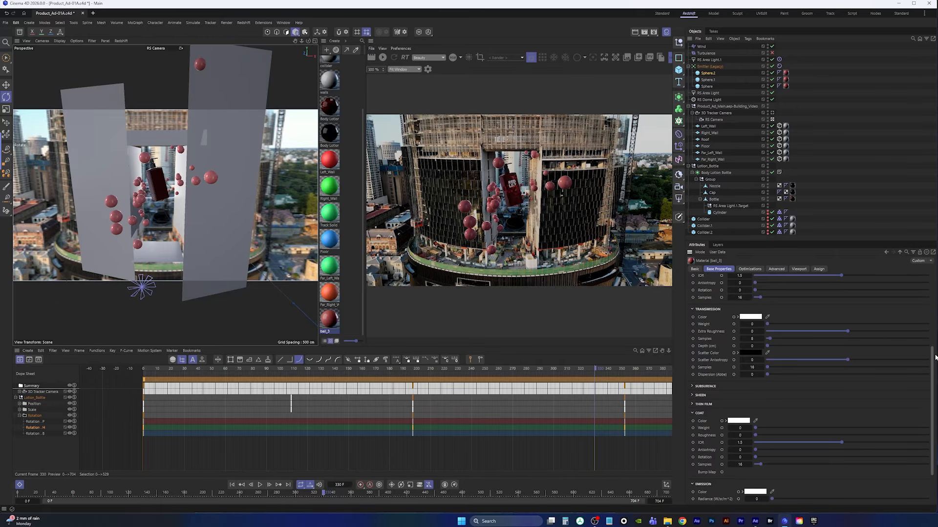
pyautogui.moveTo(773, 326); pyautogui.dragTo(928, 324)
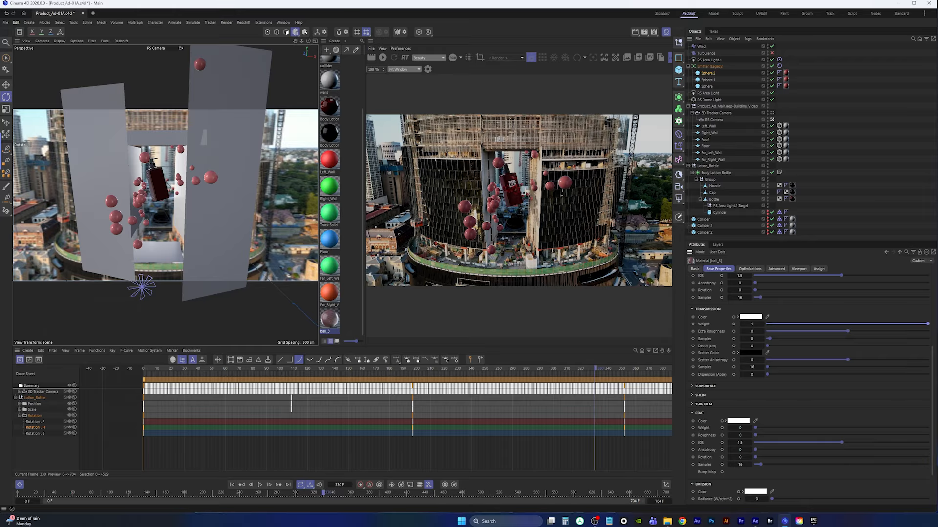
pyautogui.moveTo(328, 323); pyautogui.dragTo(785, 73)
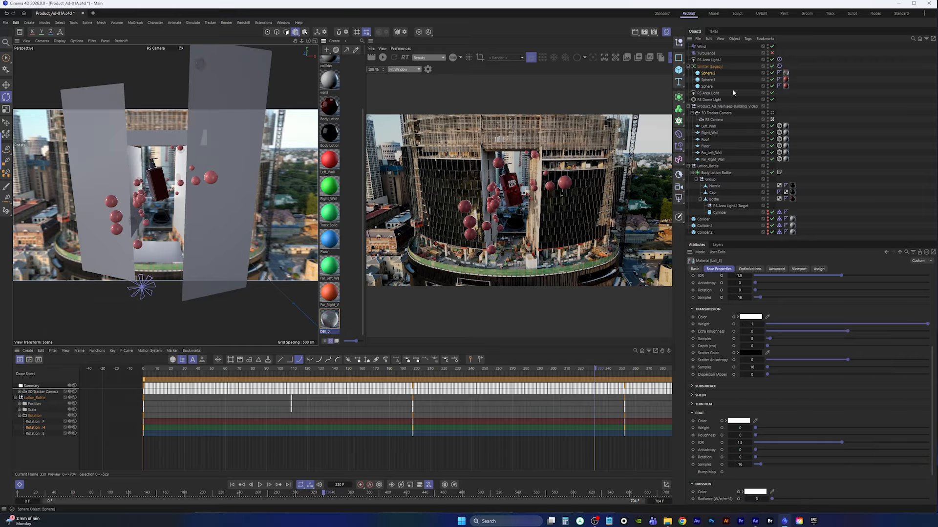
# Start the interactive Redshift render preview and select the ball_2 material
pyautogui.click(383, 57)
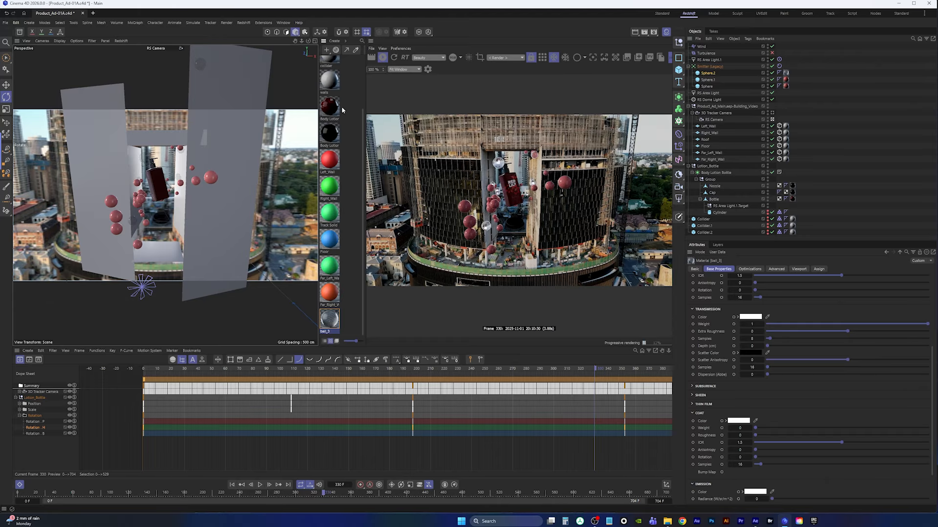
pyautogui.moveTo(364, 128); pyautogui.dragTo(357, 81)
pyautogui.click(329, 93)
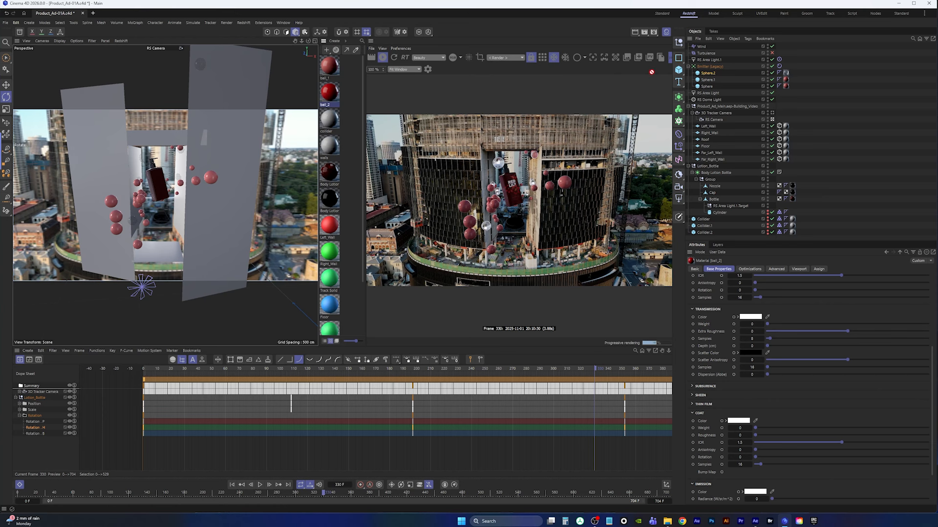
pyautogui.moveTo(652, 71); pyautogui.dragTo(785, 80)
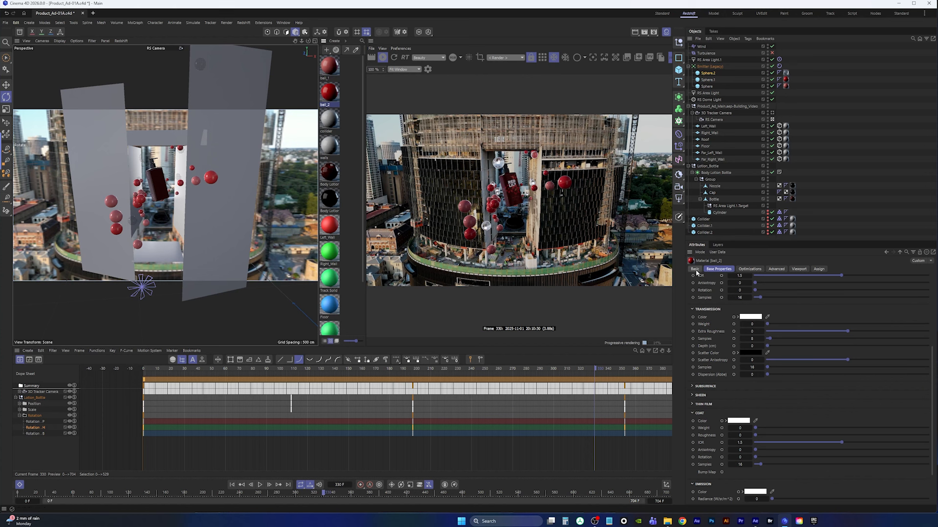
pyautogui.click(786, 80)
pyautogui.click(322, 93)
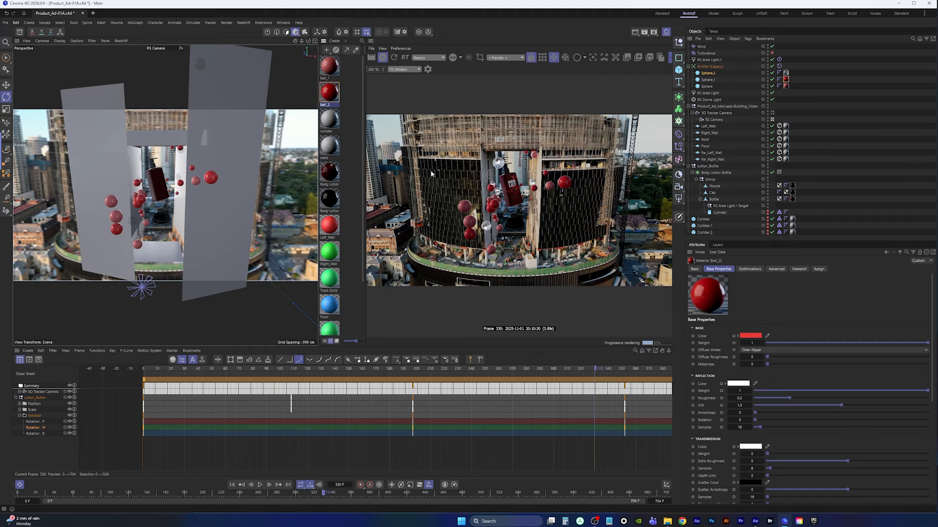
# Change the ball_2 material's base colour to a magenta pink
pyautogui.click(751, 336)
pyautogui.click(781, 380)
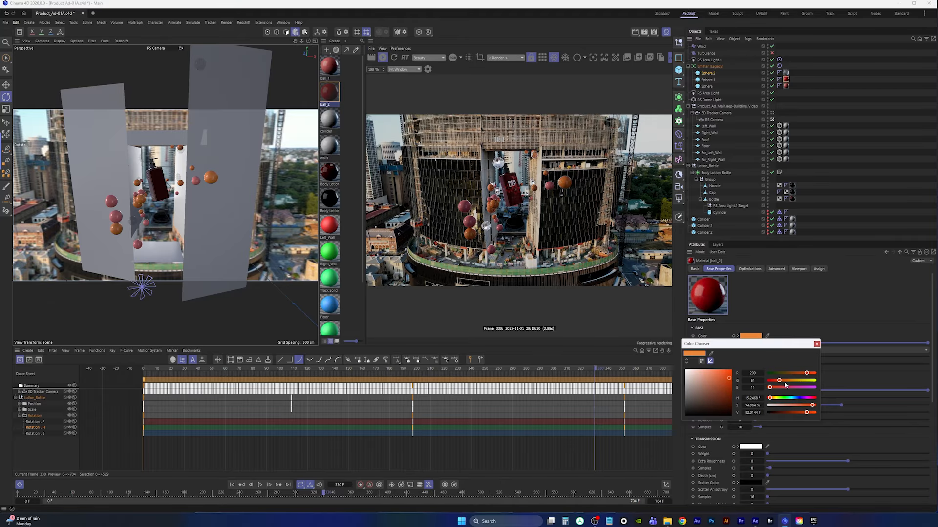
pyautogui.click(780, 388)
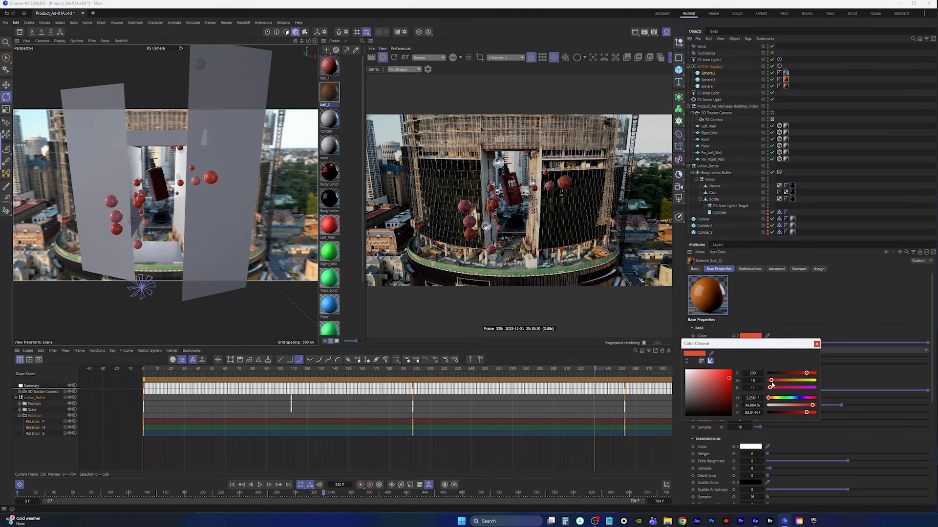
pyautogui.click(713, 388)
pyautogui.click(721, 384)
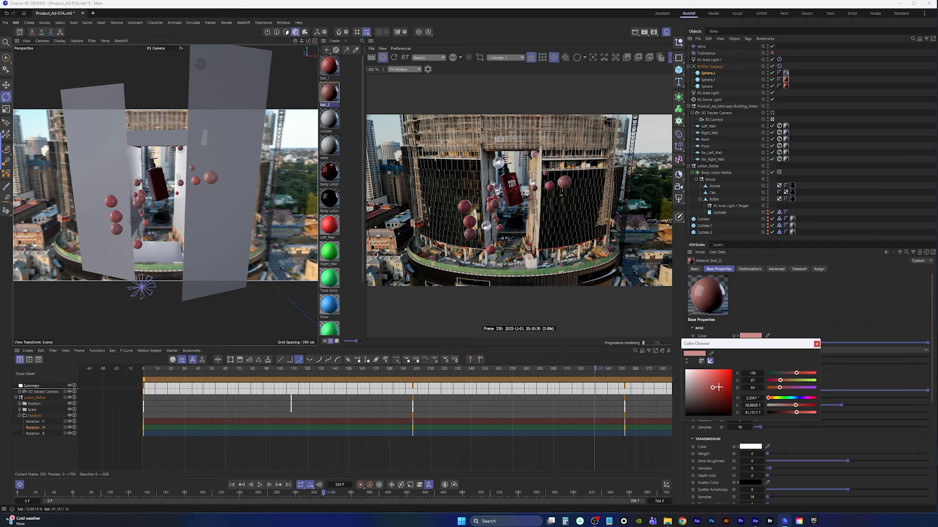
pyautogui.moveTo(784, 390); pyautogui.dragTo(784, 389)
pyautogui.click(726, 391)
pyautogui.click(726, 391)
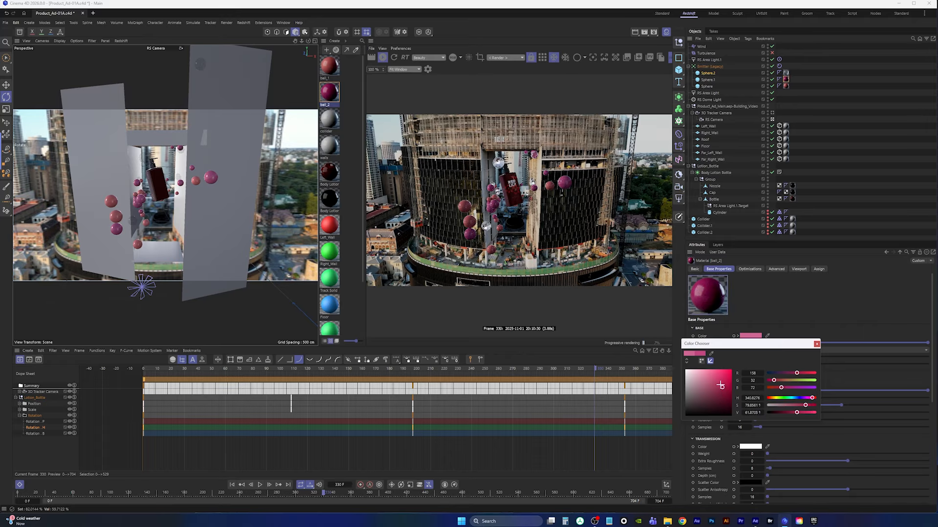
pyautogui.click(816, 343)
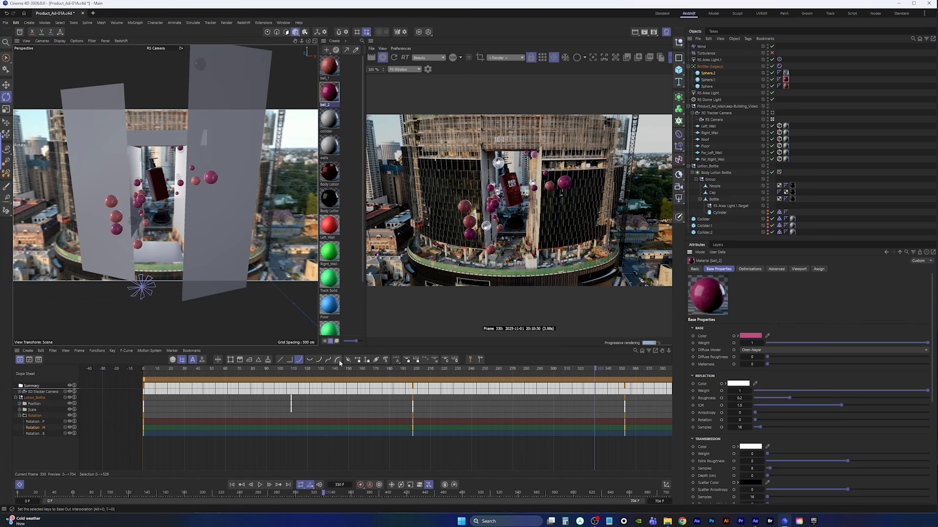
# Save the project, stop the interactive render and play the animation
pyautogui.click(5, 23)
pyautogui.click(20, 106)
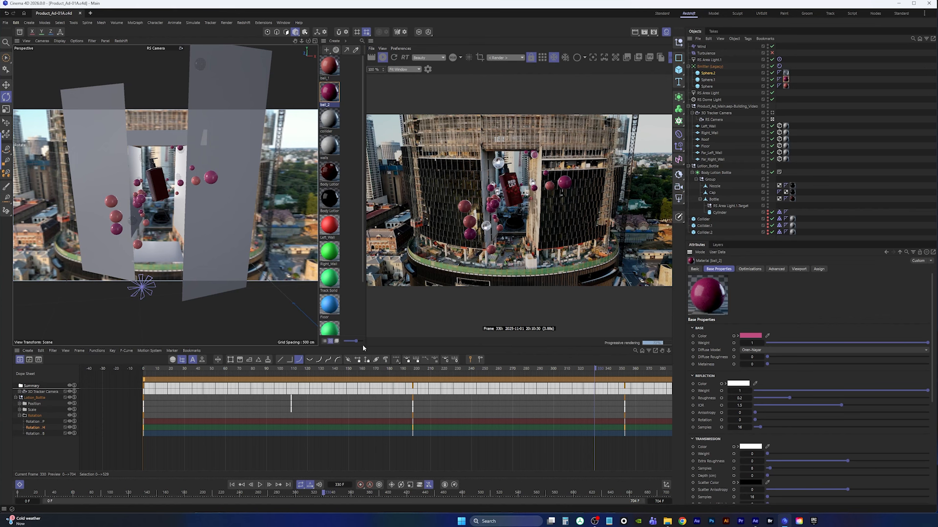
pyautogui.click(382, 57)
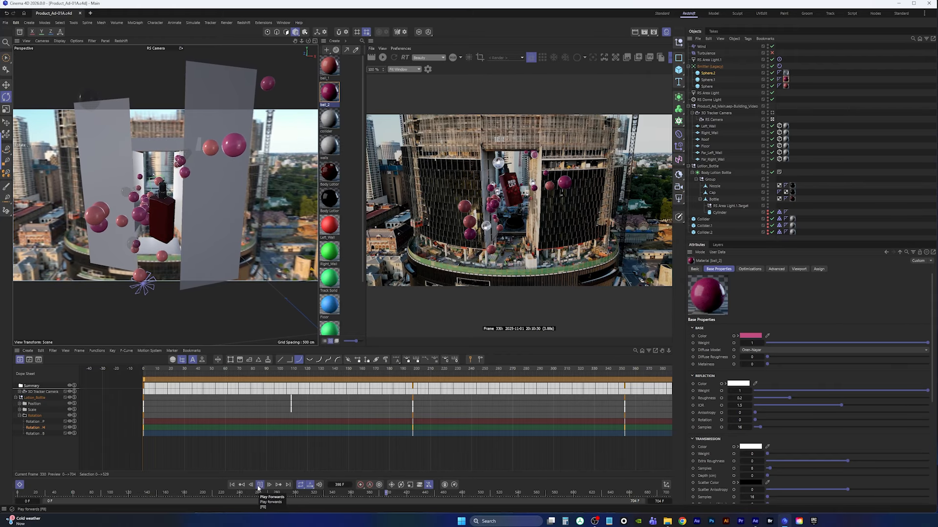
pyautogui.click(260, 485)
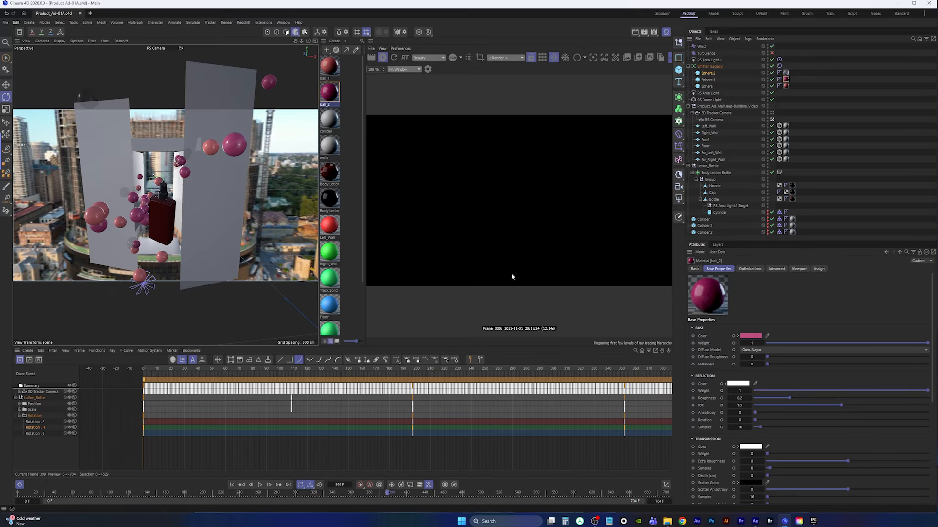
# Open the render view beside the camera viewport, start the interactive Redshift render and play the animation to review it
pyautogui.click(666, 33)
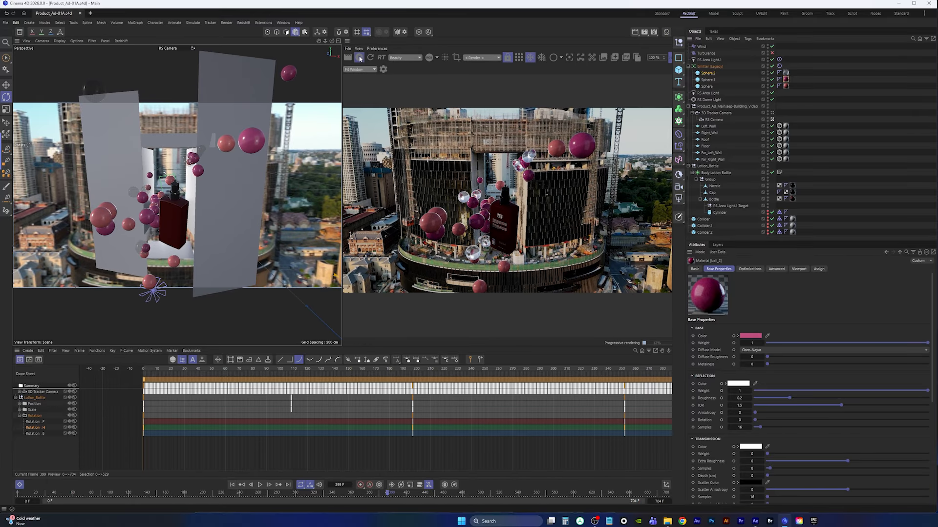
pyautogui.click(360, 59)
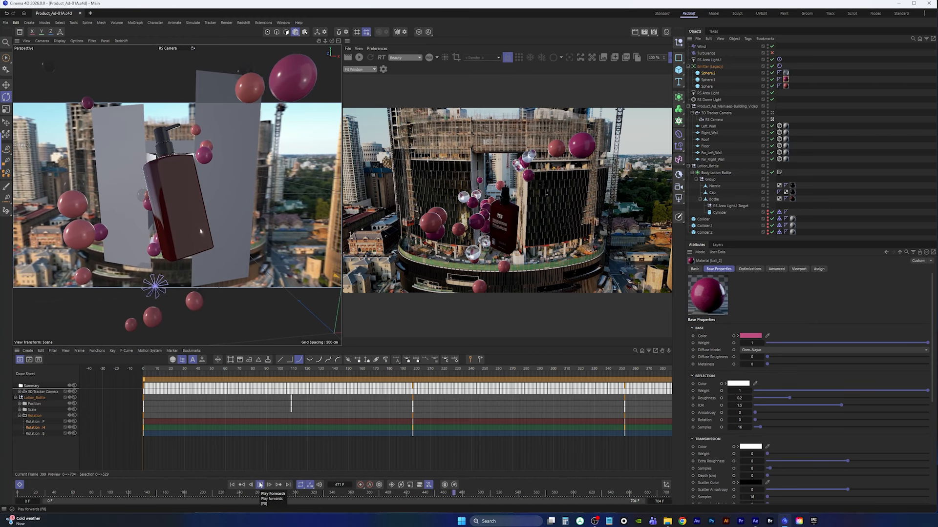
pyautogui.click(261, 485)
pyautogui.click(359, 57)
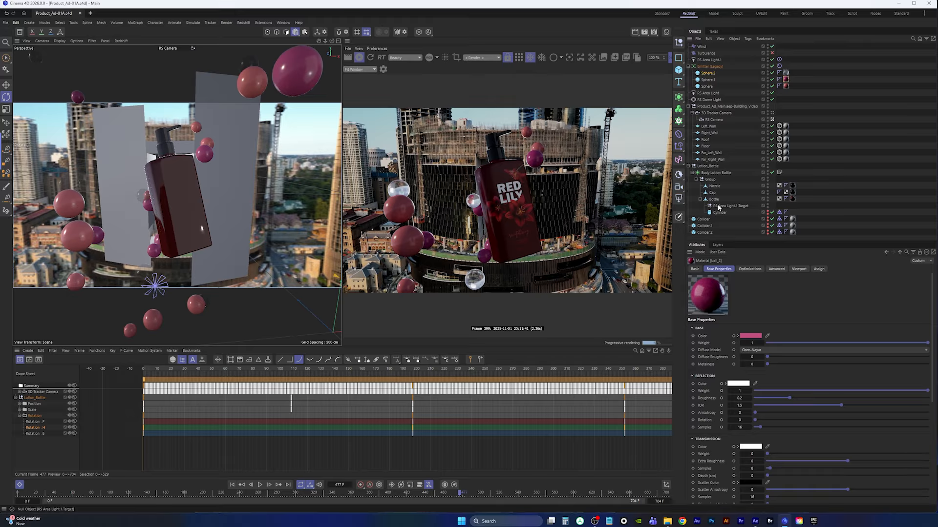
pyautogui.click(260, 485)
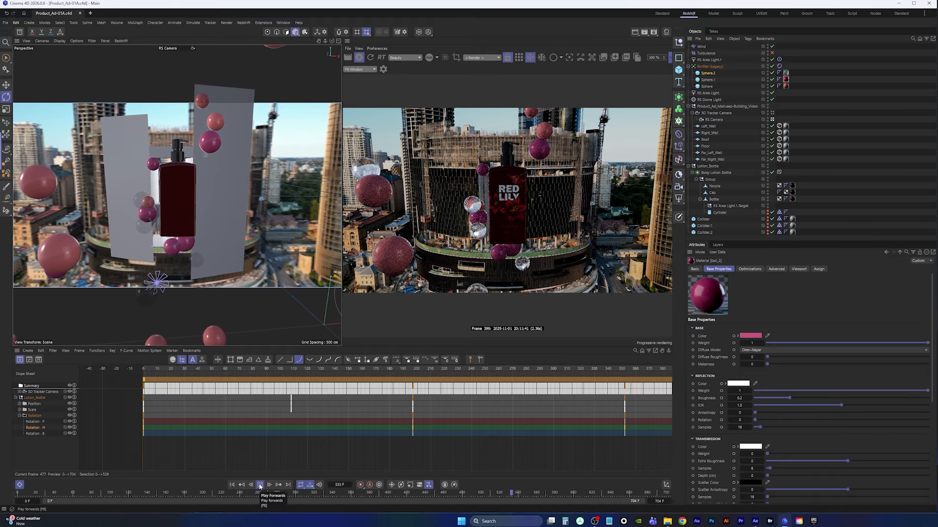
pyautogui.click(260, 485)
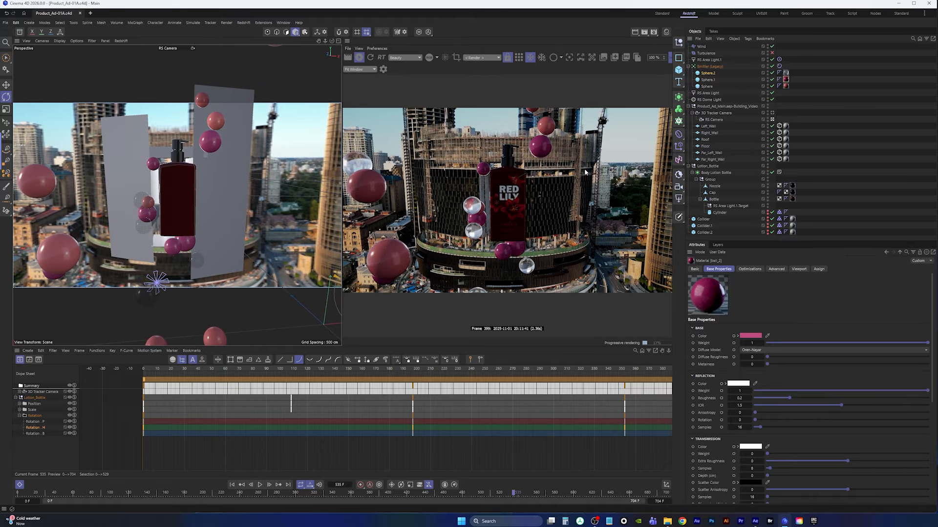
# Select the RS Area Light.1, set the render view camera to RS Camera and rotate the light in the top view
pyautogui.click(709, 60)
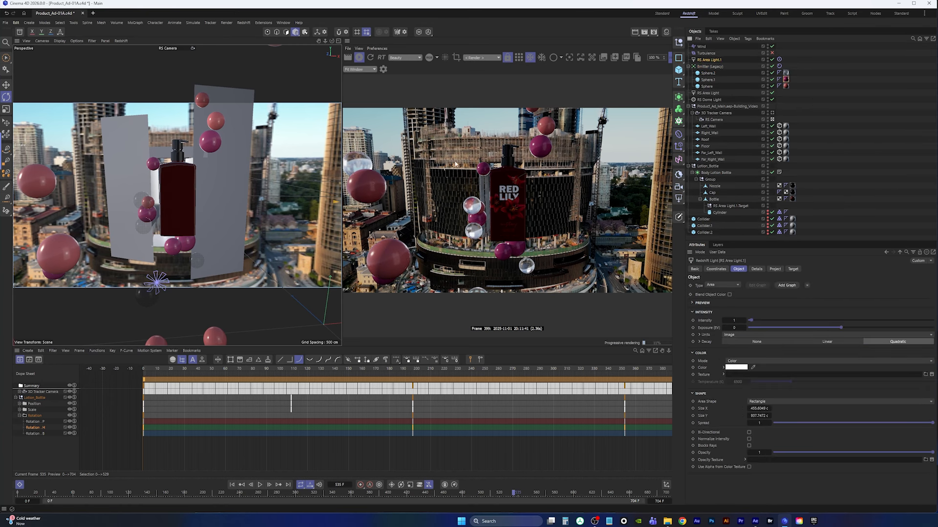
pyautogui.middleClick(233, 184)
pyautogui.middleClick(232, 147)
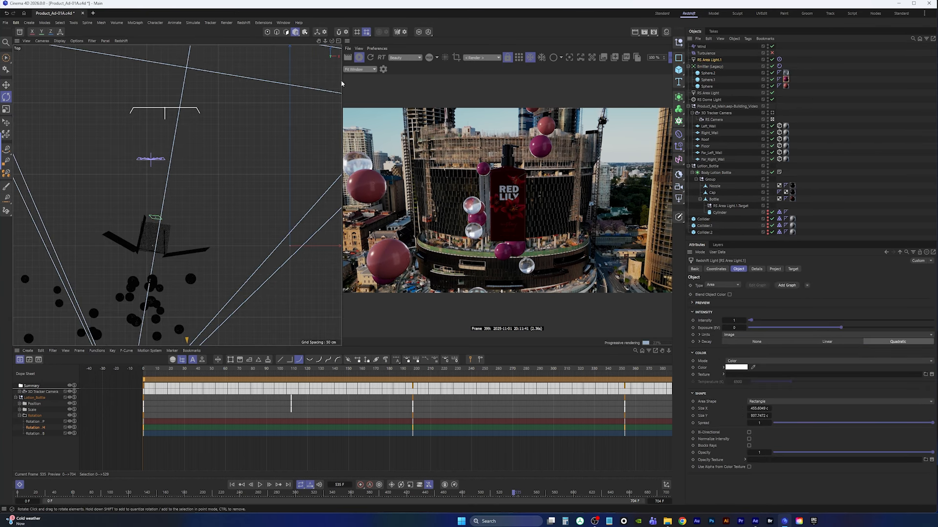
pyautogui.click(476, 58)
pyautogui.click(481, 83)
pyautogui.keyDown('alt'); pyautogui.moveTo(188, 302); pyautogui.dragTo(171, 196, button='middle'); pyautogui.keyUp('alt')
pyautogui.scroll(-5, 171, 197)
pyautogui.scroll(4, 216, 239)
pyautogui.keyDown('alt'); pyautogui.moveTo(216, 238); pyautogui.dragTo(247, 218, button='middle'); pyautogui.keyUp('alt')
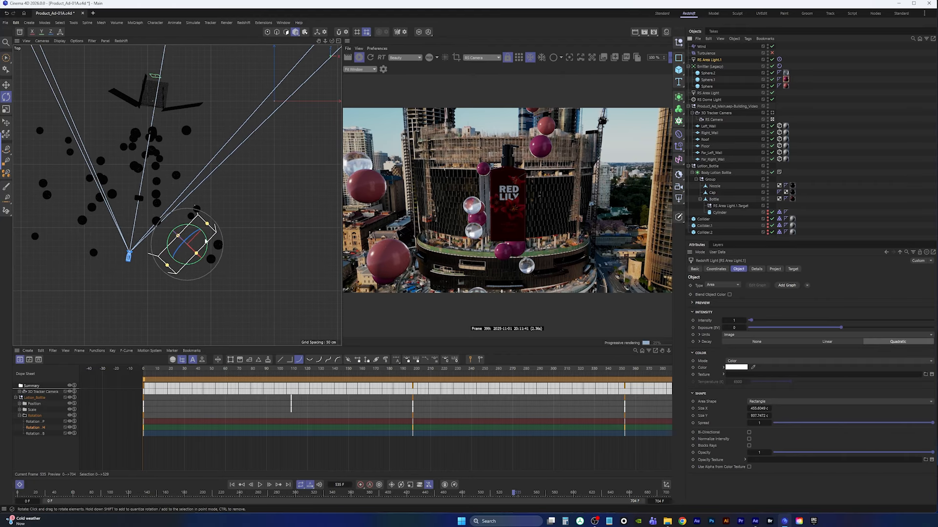
# Move the area light into a new position using the right and front views
pyautogui.press('e')
pyautogui.moveTo(192, 241); pyautogui.dragTo(141, 207)
pyautogui.middleClick(159, 214)
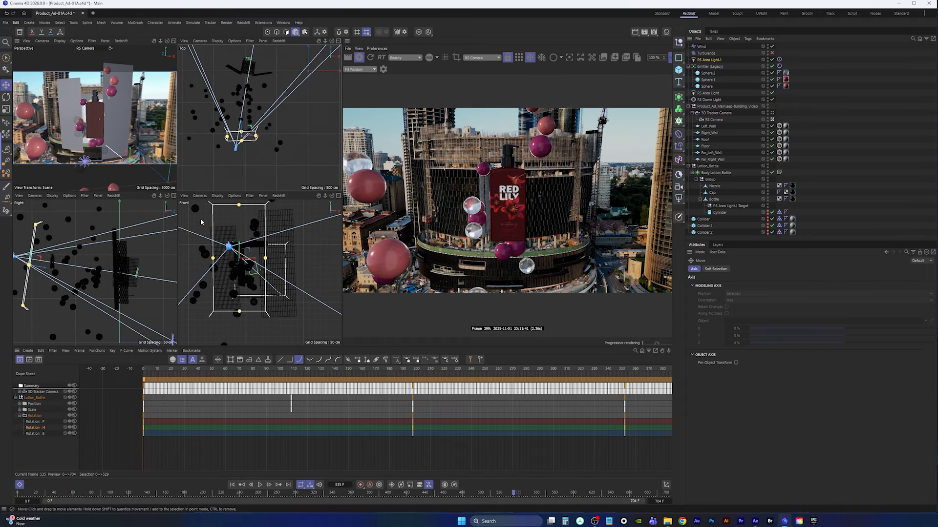
pyautogui.keyDown('alt'); pyautogui.moveTo(41, 227); pyautogui.dragTo(92, 228, button='middle'); pyautogui.keyUp('alt')
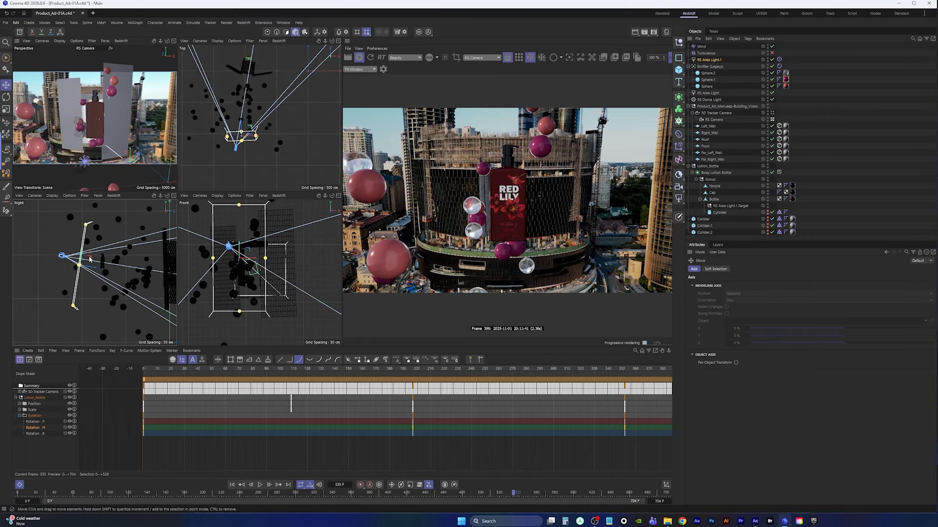
pyautogui.middleClick(247, 257)
pyautogui.scroll(-5, 231, 228)
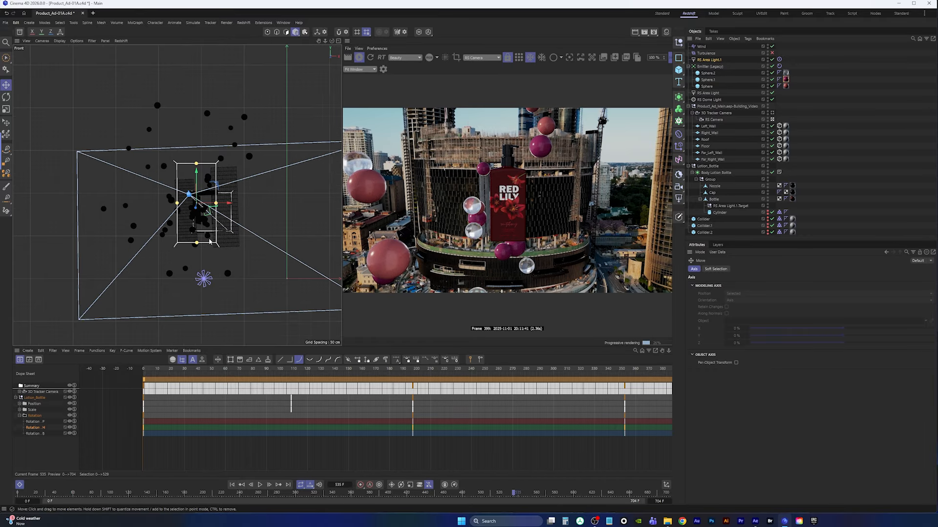
pyautogui.keyDown('alt'); pyautogui.moveTo(230, 224); pyautogui.dragTo(221, 255, button='middle'); pyautogui.keyUp('alt')
pyautogui.moveTo(187, 207)
pyautogui.mouseDown()
pyautogui.moveTo(187, 182)
pyautogui.moveTo(187, 211)
pyautogui.mouseUp()
pyautogui.moveTo(221, 239)
pyautogui.mouseDown()
pyautogui.moveTo(201, 242)
pyautogui.moveTo(222, 242)
pyautogui.mouseUp()
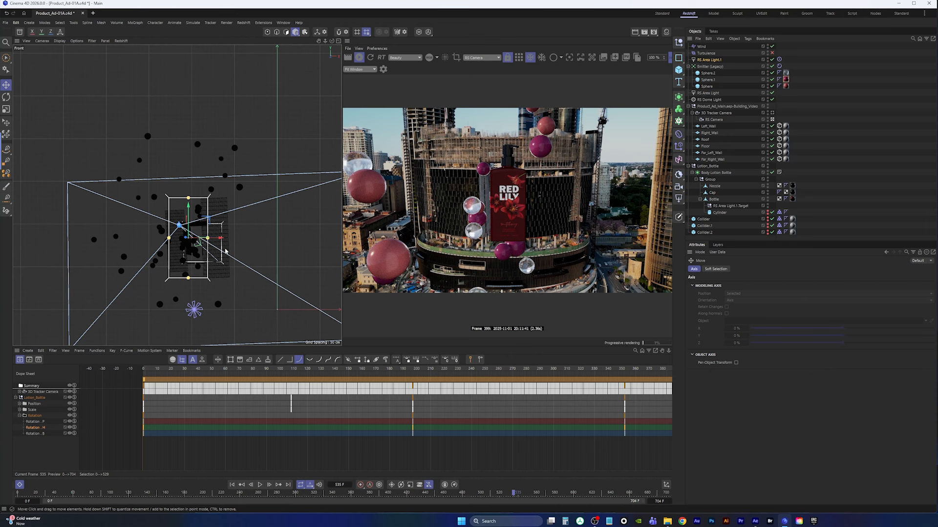
# Set the area light's exposure to about 0.626
pyautogui.click(710, 60)
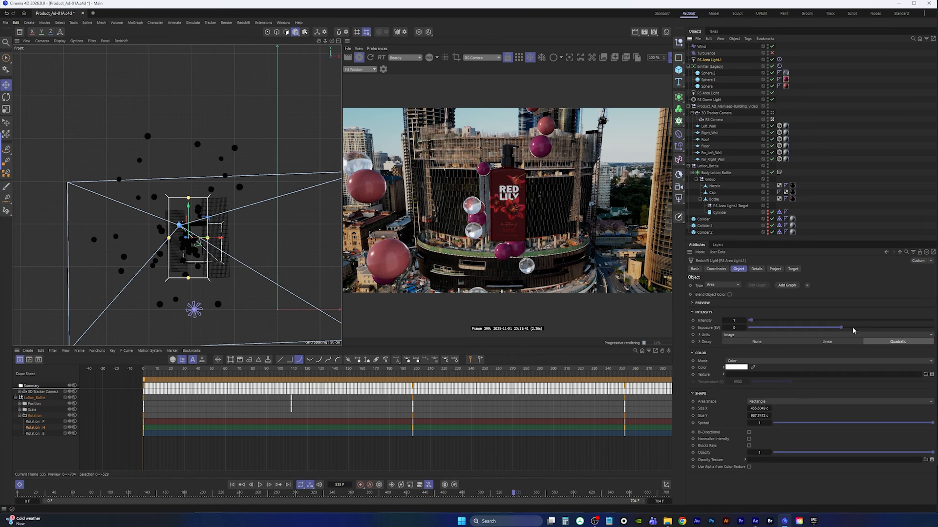
pyautogui.moveTo(853, 331); pyautogui.dragTo(843, 331)
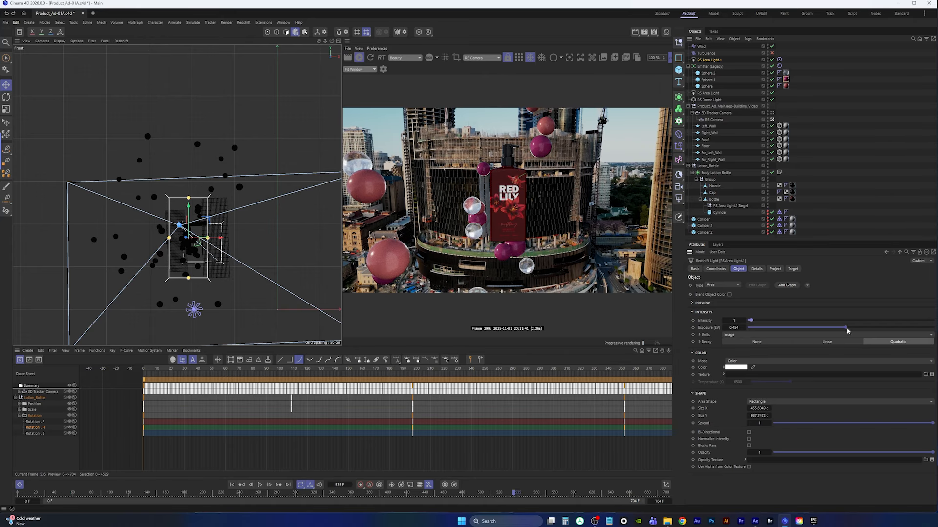
pyautogui.moveTo(846, 332); pyautogui.dragTo(846, 332)
# Stop the interactive render, return to the camera perspective, save the project and go to the start frame
pyautogui.click(359, 59)
pyautogui.middleClick(235, 132)
pyautogui.middleClick(132, 132)
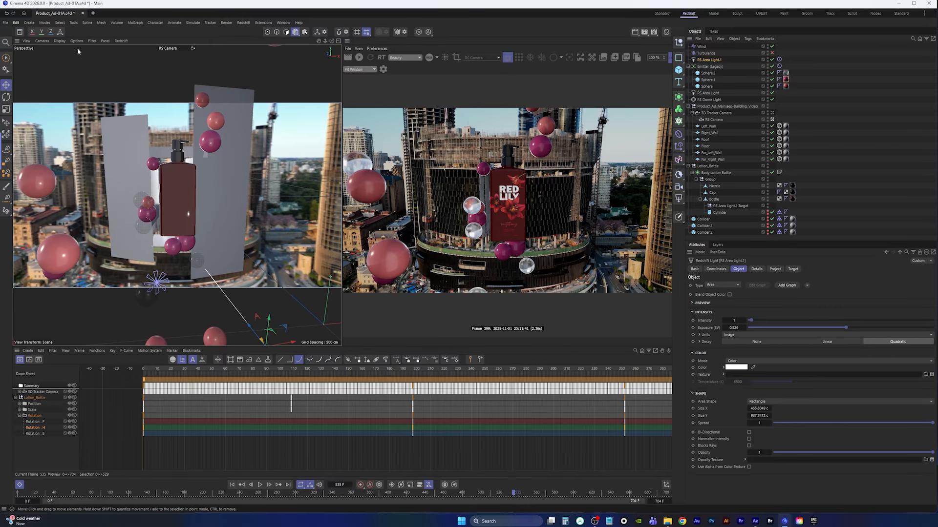
pyautogui.hotkey('ctrl', 's')
pyautogui.hotkey('shift', 'f')
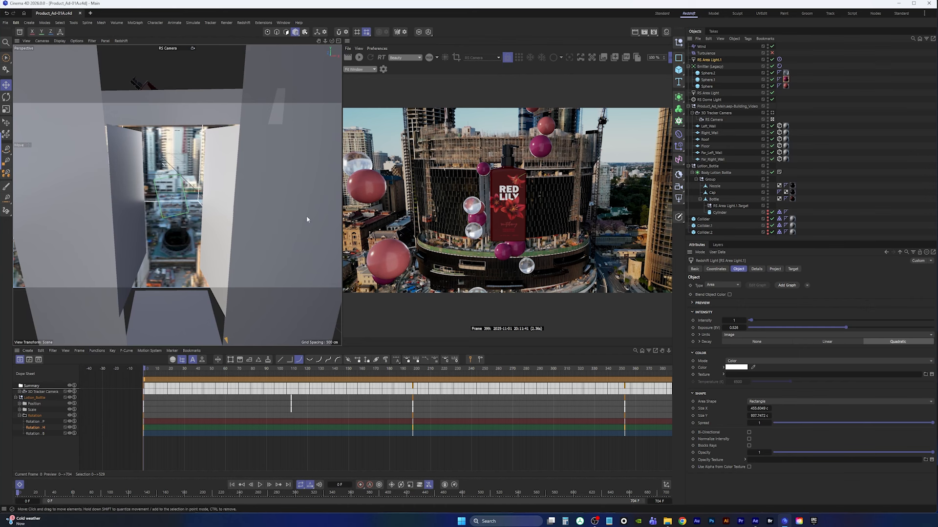
# Duplicate Collider.2 as a child of the Floor object
pyautogui.click(705, 232)
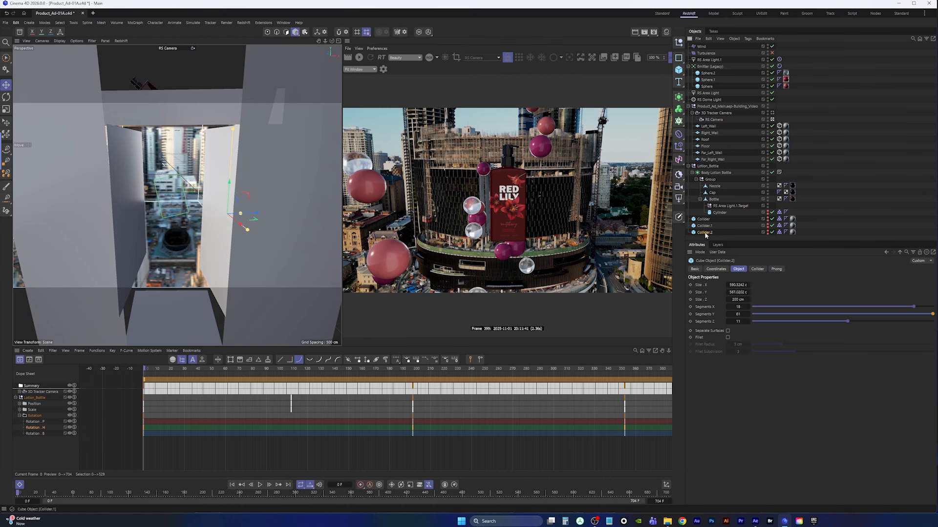
pyautogui.keyDown('ctrl'); pyautogui.moveTo(707, 232); pyautogui.dragTo(707, 151); pyautogui.keyUp('ctrl')
pyautogui.hotkey('alt', '0')
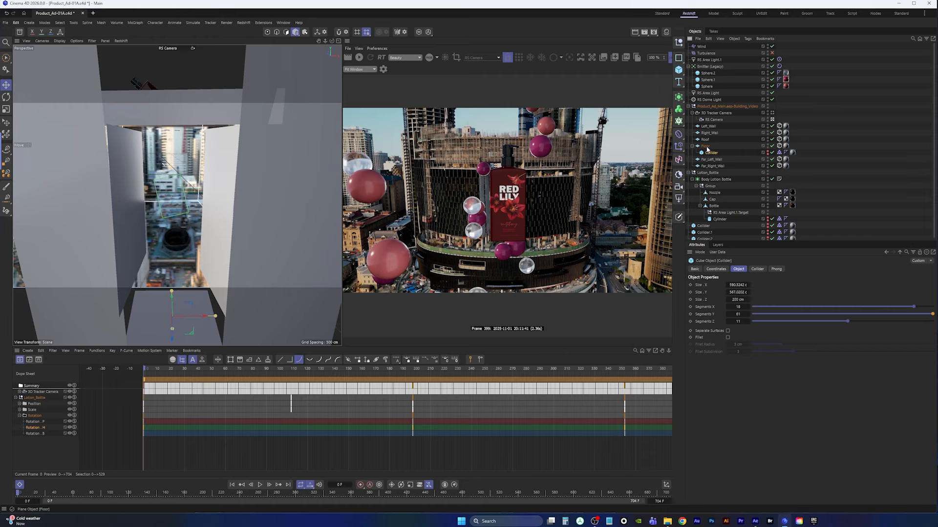
# Switch to the default camera and position the new collider against the floor
pyautogui.click(171, 49)
pyautogui.click(188, 56)
pyautogui.scroll(10, 236, 241)
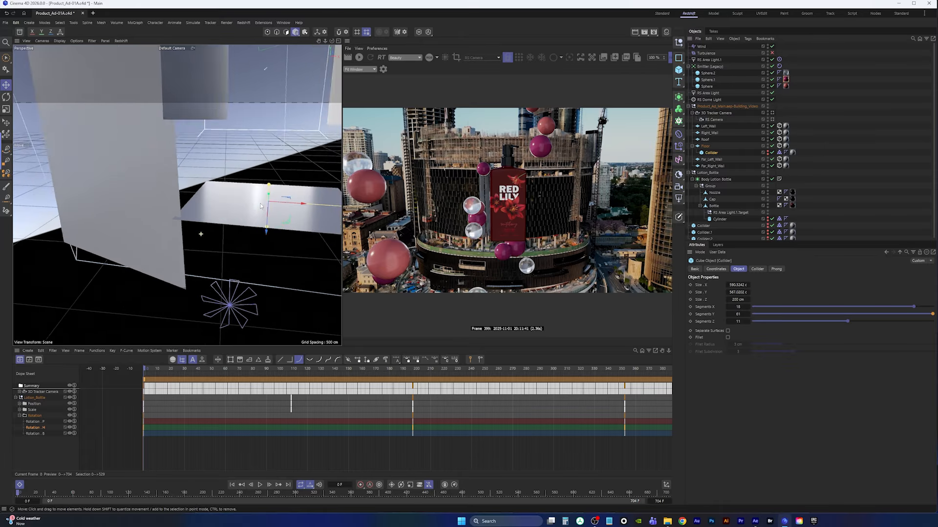
pyautogui.keyDown('alt'); pyautogui.moveTo(230, 239); pyautogui.dragTo(191, 254, button='middle'); pyautogui.keyUp('alt')
pyautogui.scroll(4, 200, 267)
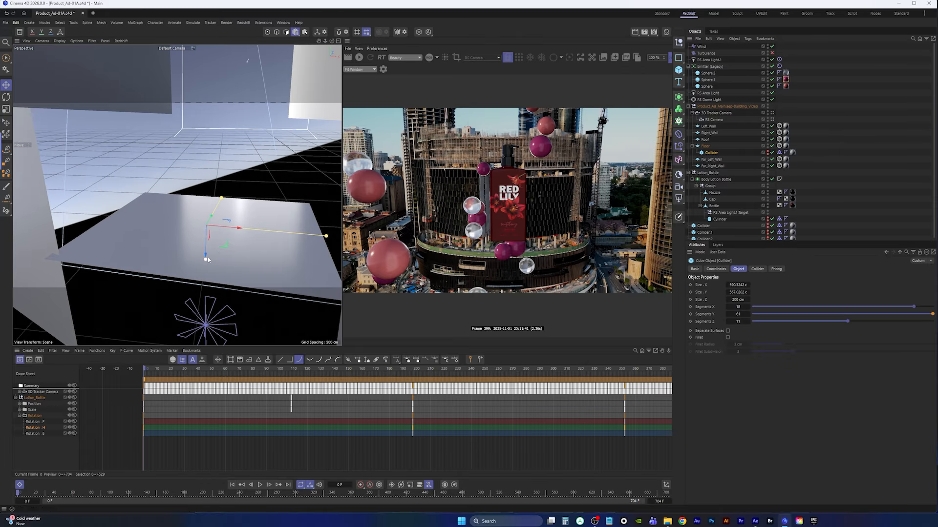
pyautogui.click(768, 153)
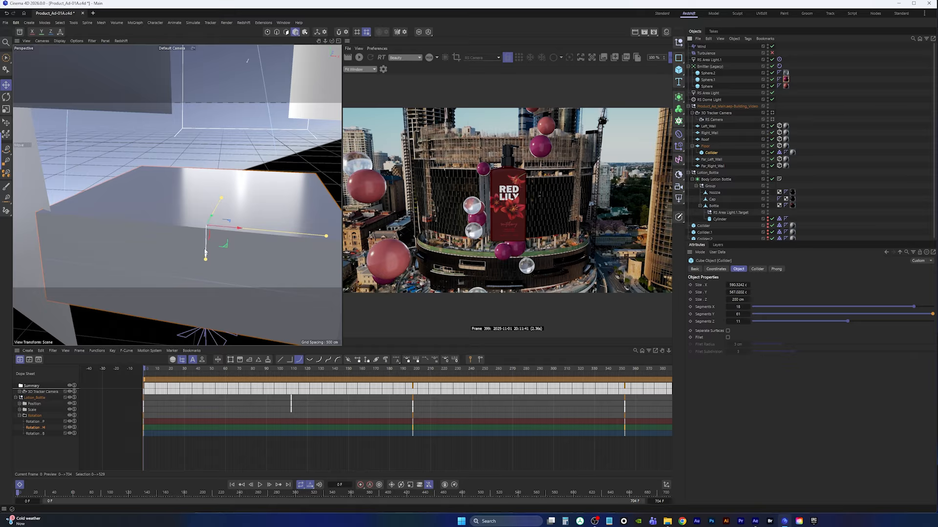
pyautogui.moveTo(206, 259); pyautogui.dragTo(195, 172)
pyautogui.keyDown('alt'); pyautogui.moveTo(230, 193); pyautogui.dragTo(228, 226, button='middle'); pyautogui.keyUp('alt')
pyautogui.scroll(-8, 228, 226)
pyautogui.keyDown('alt'); pyautogui.moveTo(228, 226); pyautogui.dragTo(198, 244); pyautogui.keyUp('alt')
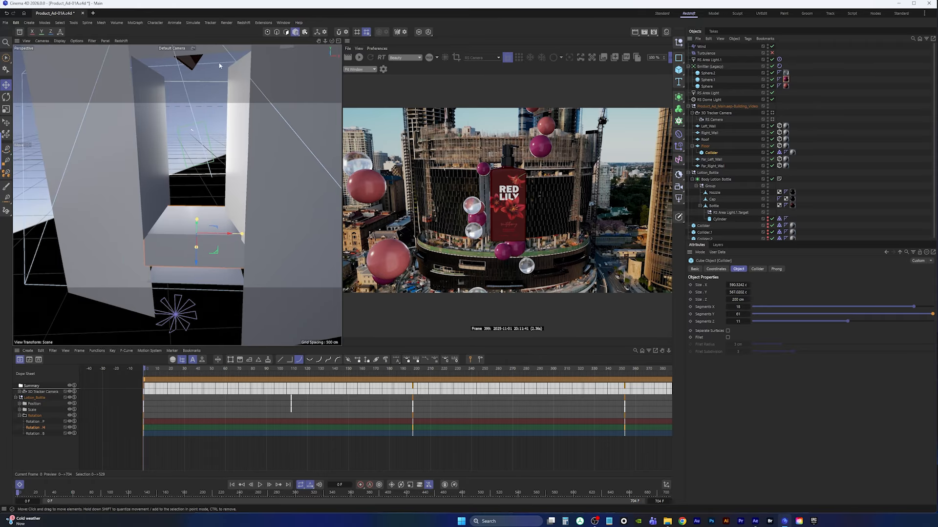
# Switch back to the RS Camera, move the new collider out of the Floor group and rename it Collider.3
pyautogui.click(172, 48)
pyautogui.click(184, 73)
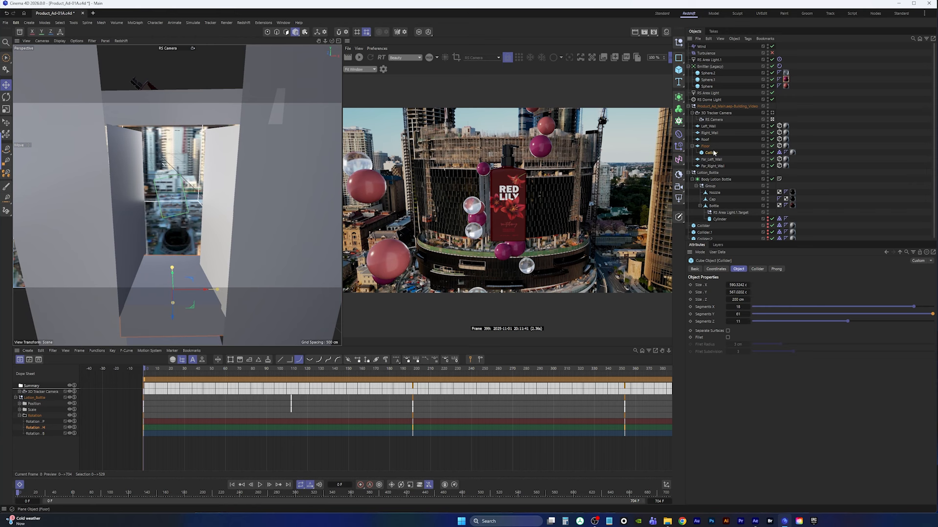
pyautogui.moveTo(713, 153); pyautogui.dragTo(709, 240)
pyautogui.doubleClick(710, 237)
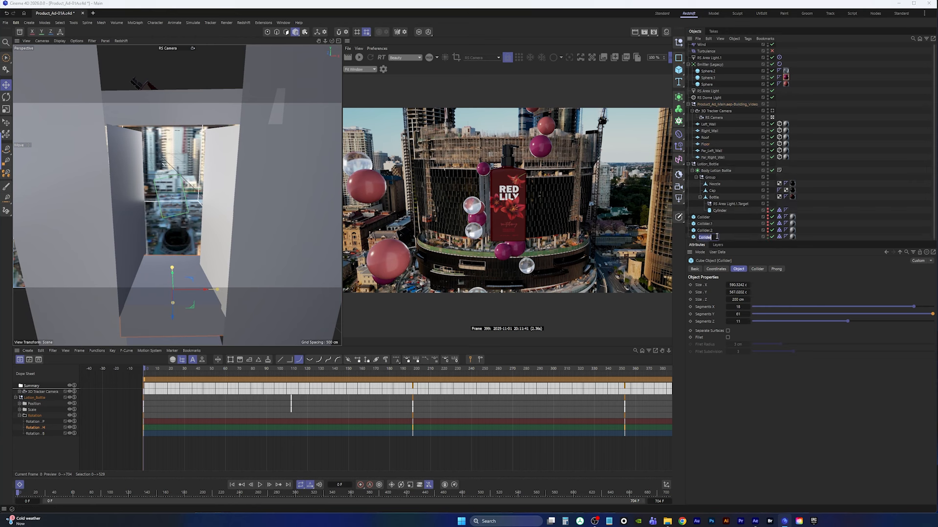
pyautogui.write('.3')
pyautogui.press('Return')
pyautogui.click(767, 236)
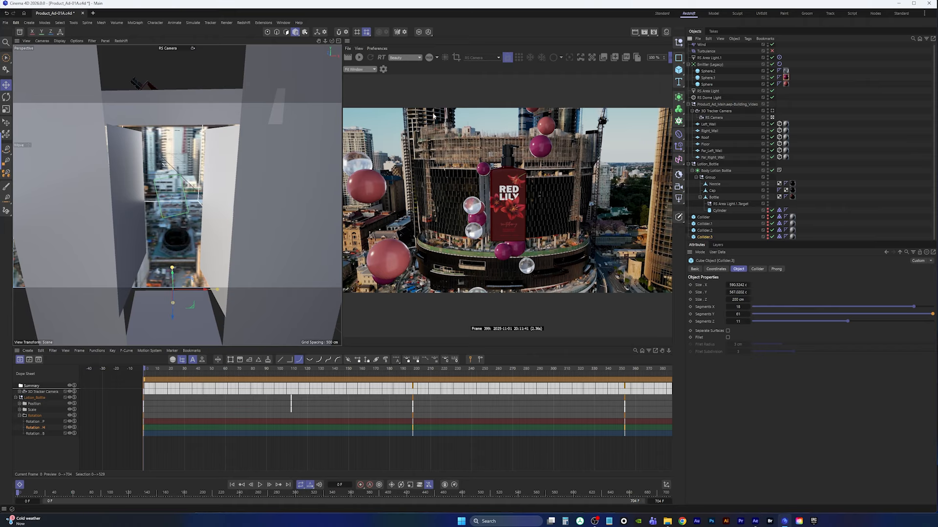
# Save the project
pyautogui.click(5, 23)
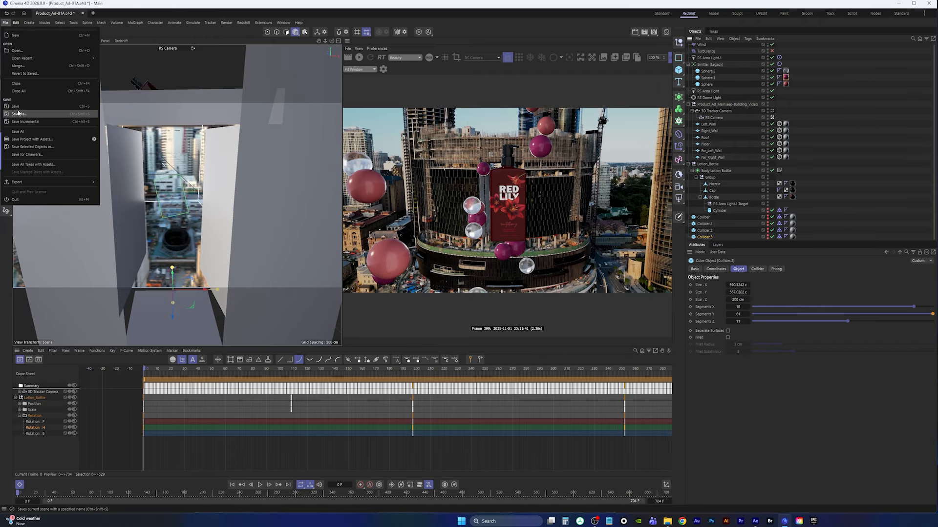
pyautogui.click(72, 114)
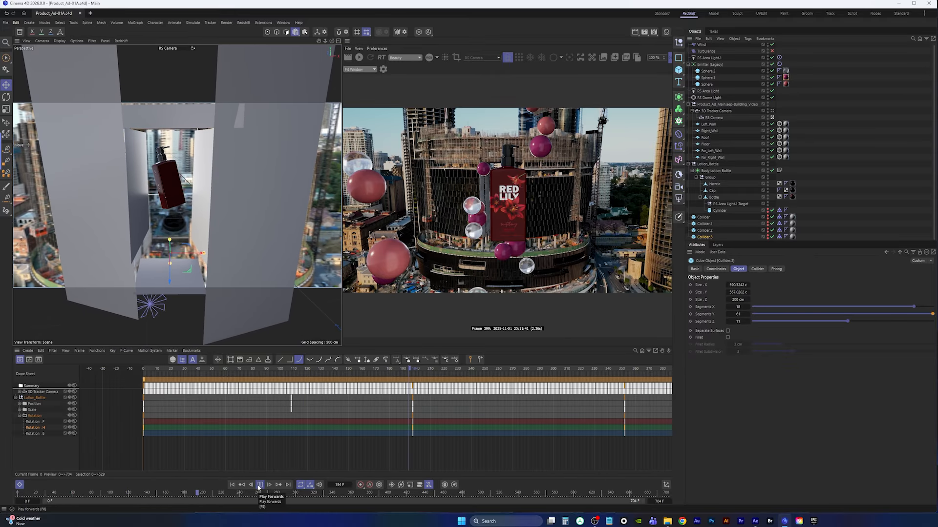
# Select the RS Camera and set its depth-of-field focus object to the Bottle
pyautogui.click(259, 487)
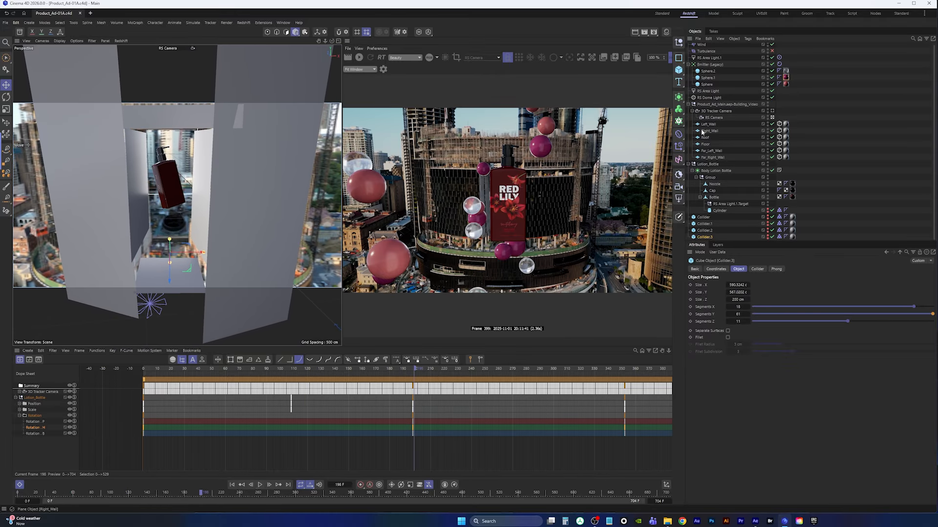
pyautogui.click(716, 119)
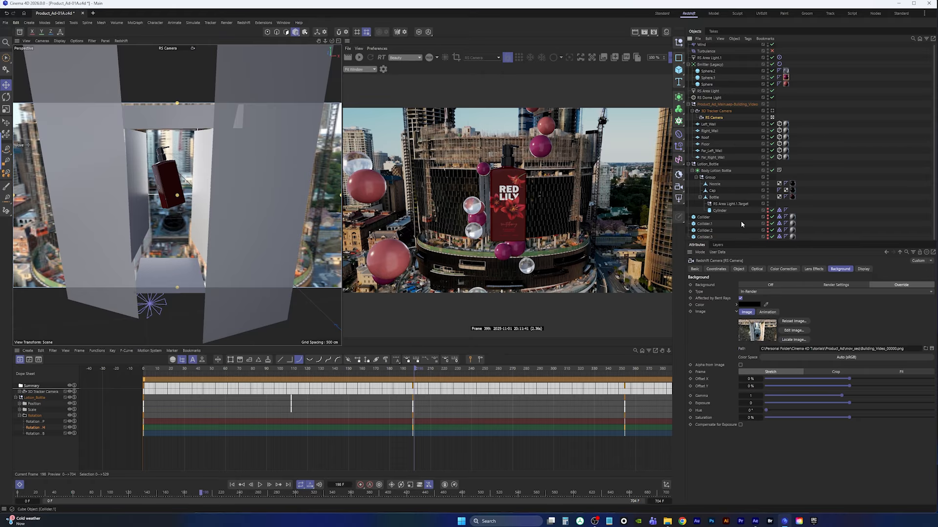
pyautogui.middleClick(238, 129)
pyautogui.middleClick(238, 130)
pyautogui.press('o')
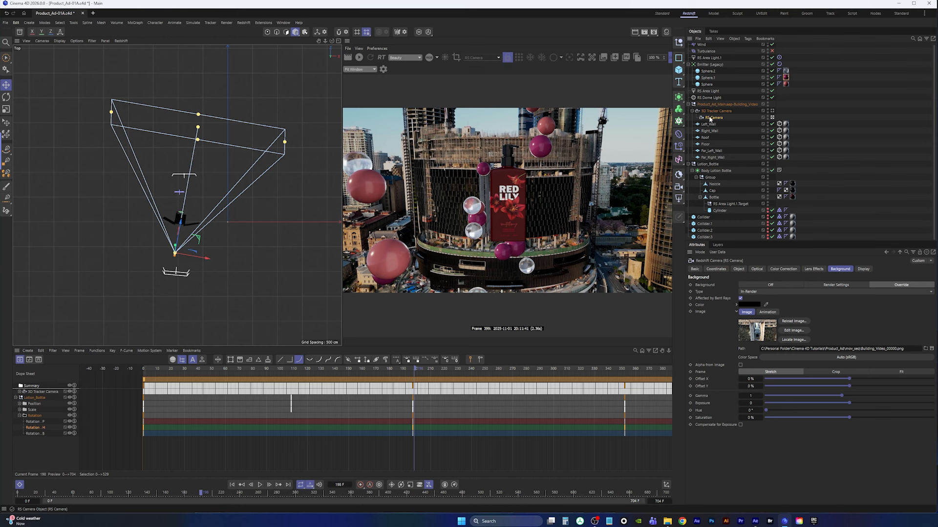
pyautogui.click(763, 270)
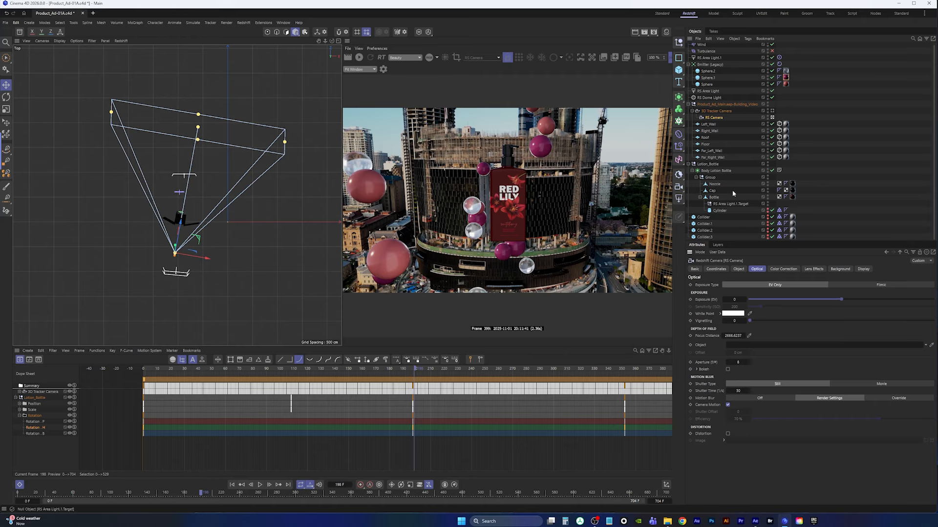
pyautogui.click(715, 198)
pyautogui.moveTo(740, 347); pyautogui.dragTo(742, 347)
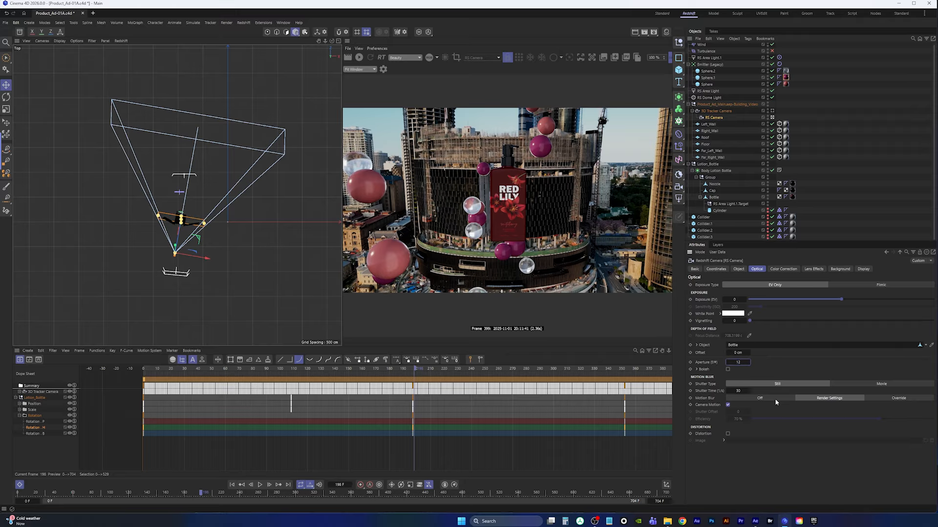
# Set the camera's aperture to 2 and restart the interactive render to preview the depth of field
pyautogui.doubleClick(739, 362)
pyautogui.press('F1')
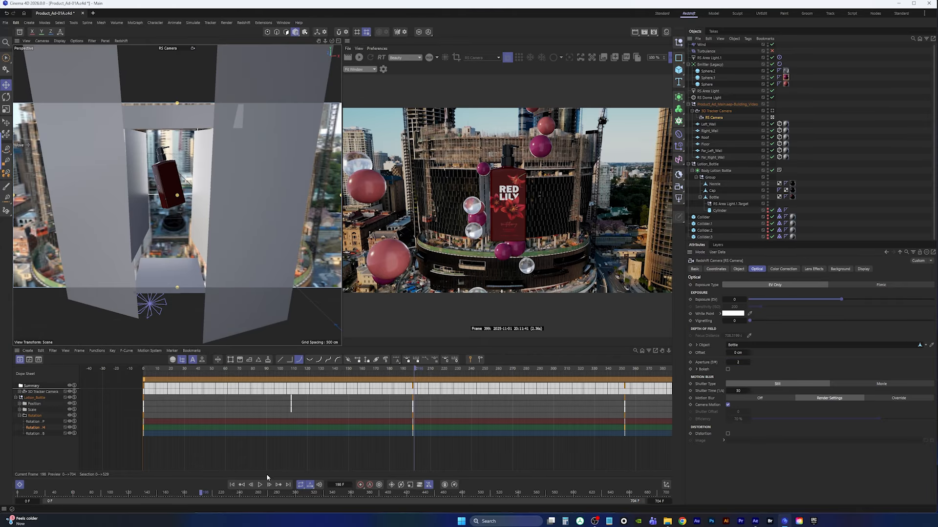
pyautogui.click(358, 57)
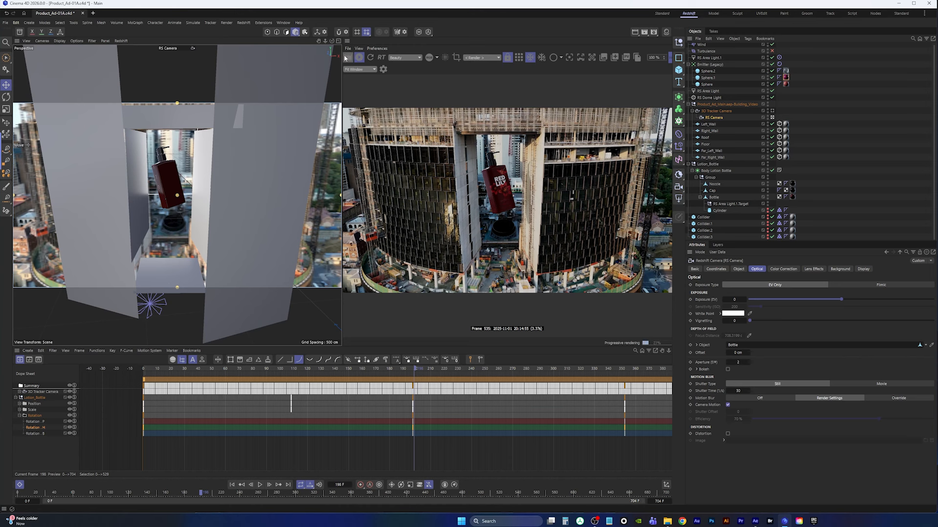
pyautogui.click(359, 57)
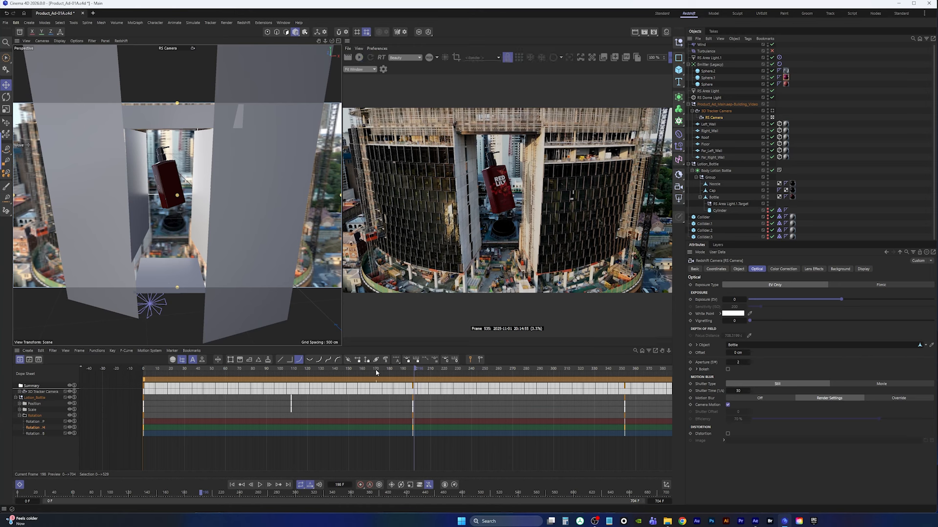
# Play the simulation to a later frame and refresh the interactive render to check the balls around the bottle
pyautogui.click(260, 486)
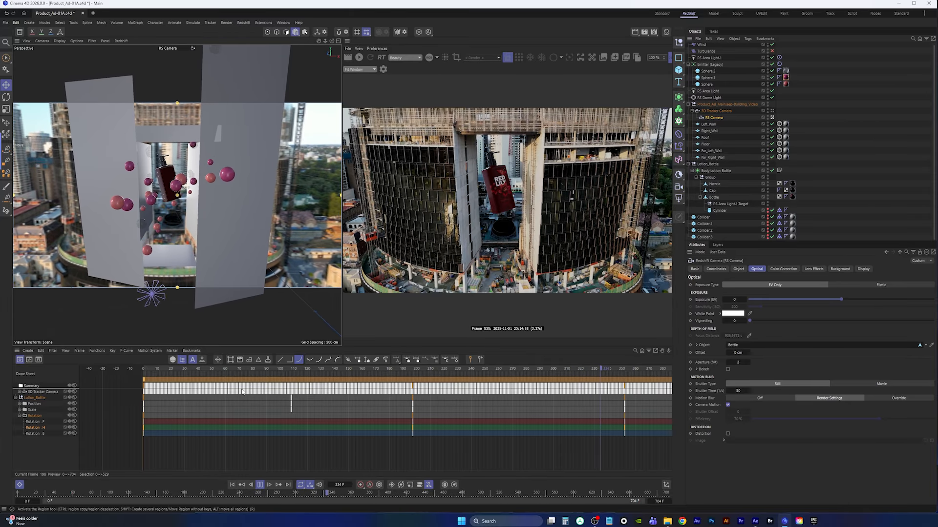
pyautogui.click(260, 486)
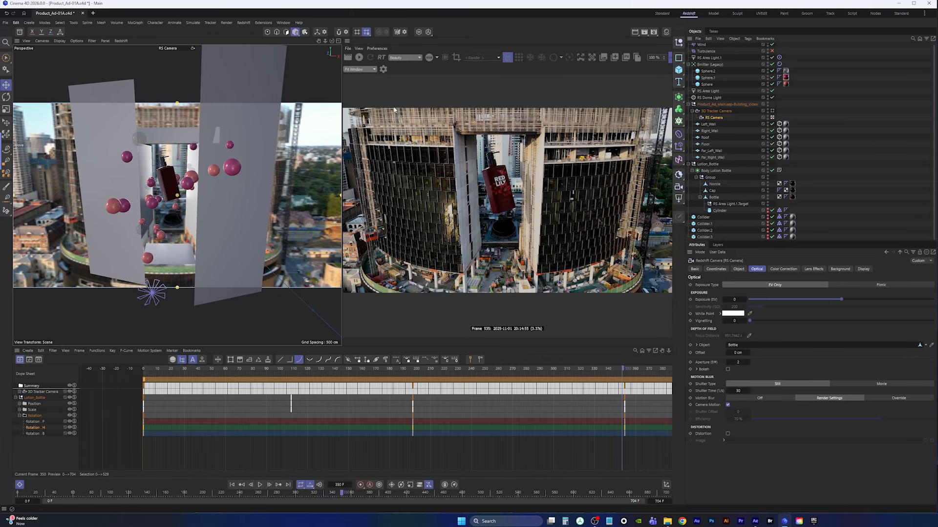
pyautogui.click(358, 57)
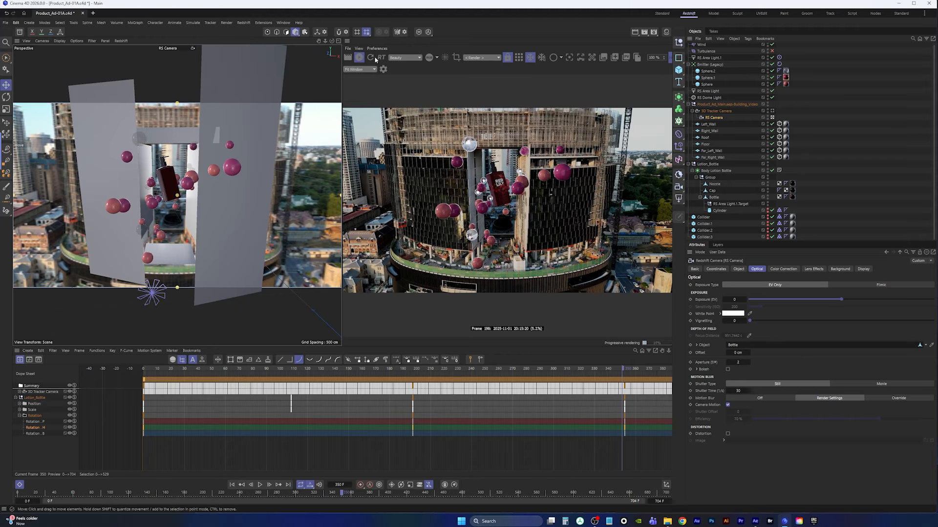
pyautogui.click(260, 485)
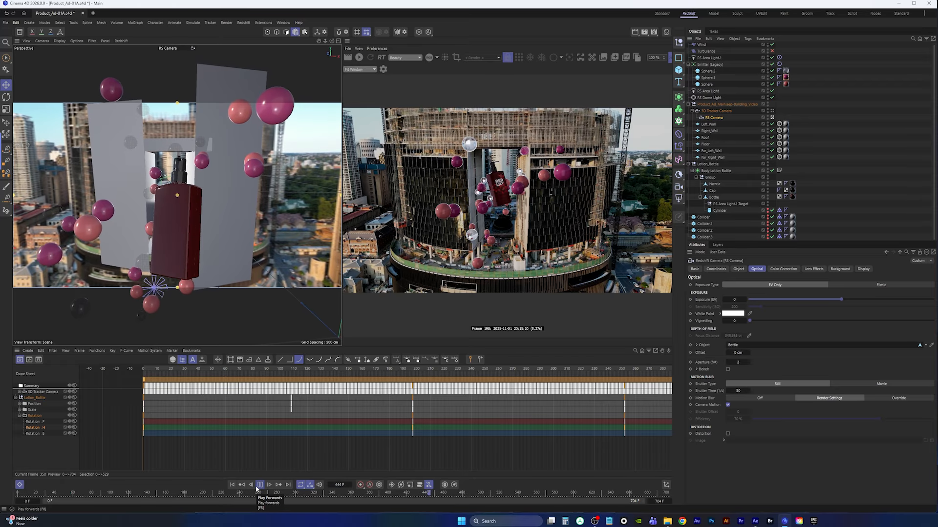
pyautogui.click(259, 485)
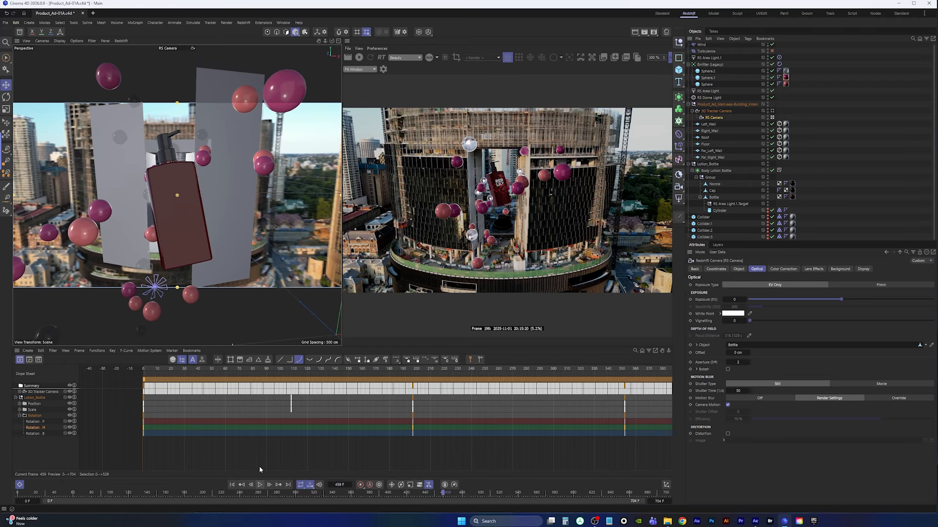
pyautogui.click(359, 58)
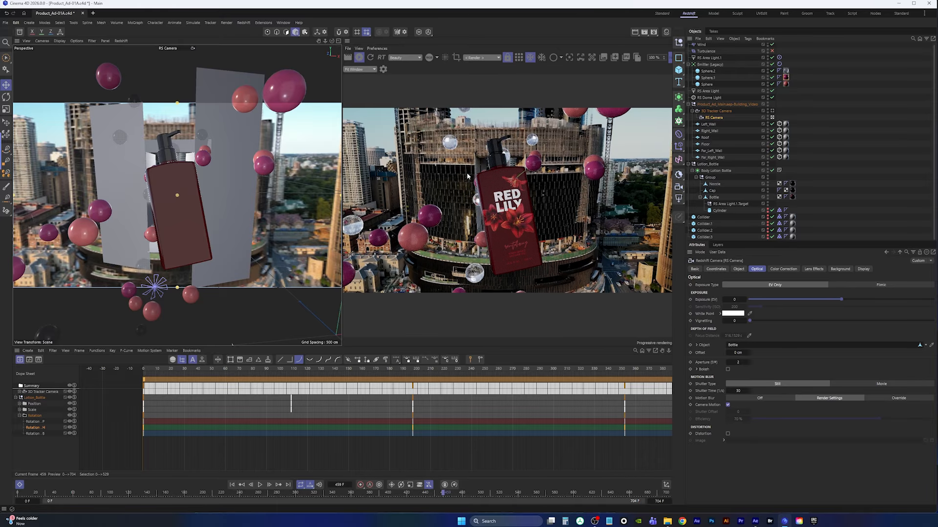
# Enable Bokeh for the camera's depth of field and refresh the interactive render
pyautogui.click(728, 370)
pyautogui.click(371, 58)
pyautogui.press('Return')
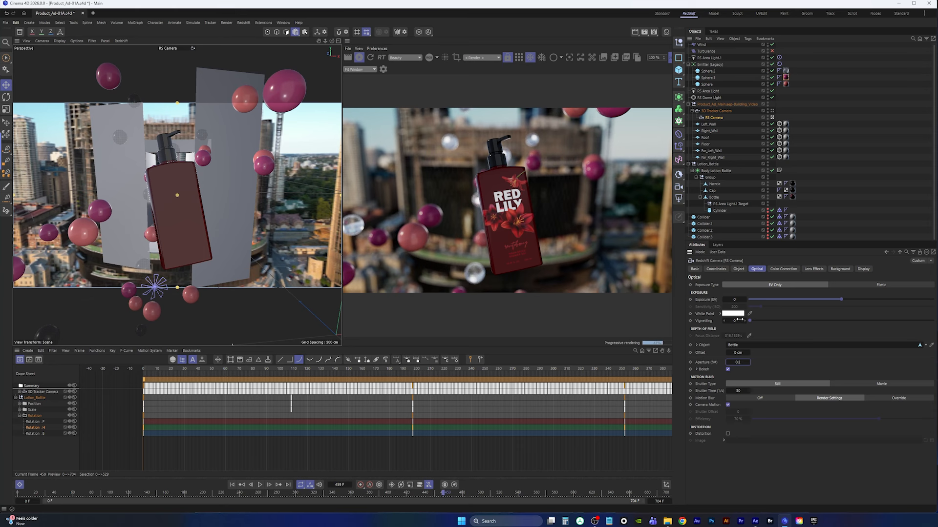
# Turn off Affected by Bent Rays in the camera's background settings and set its aperture to 1.2
pyautogui.click(839, 269)
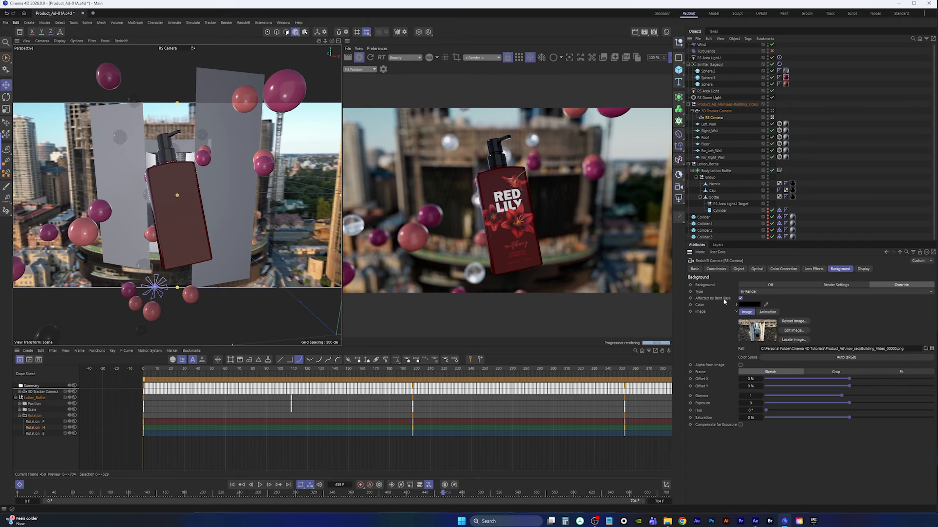
pyautogui.click(740, 298)
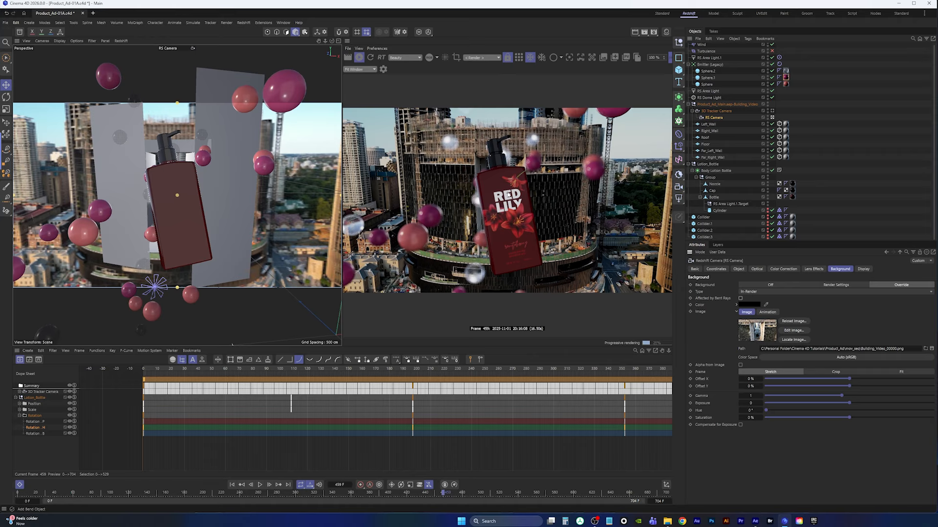
pyautogui.click(758, 269)
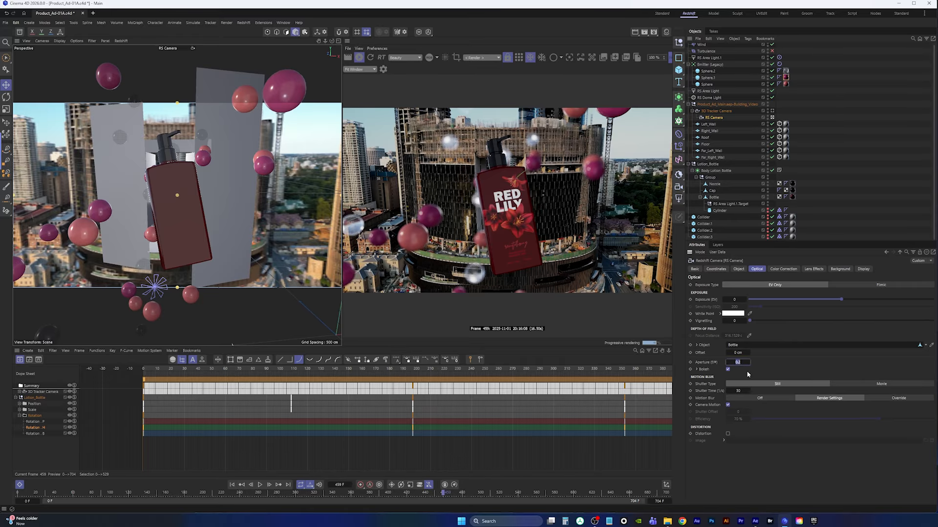
pyautogui.write('8')
pyautogui.press('Return')
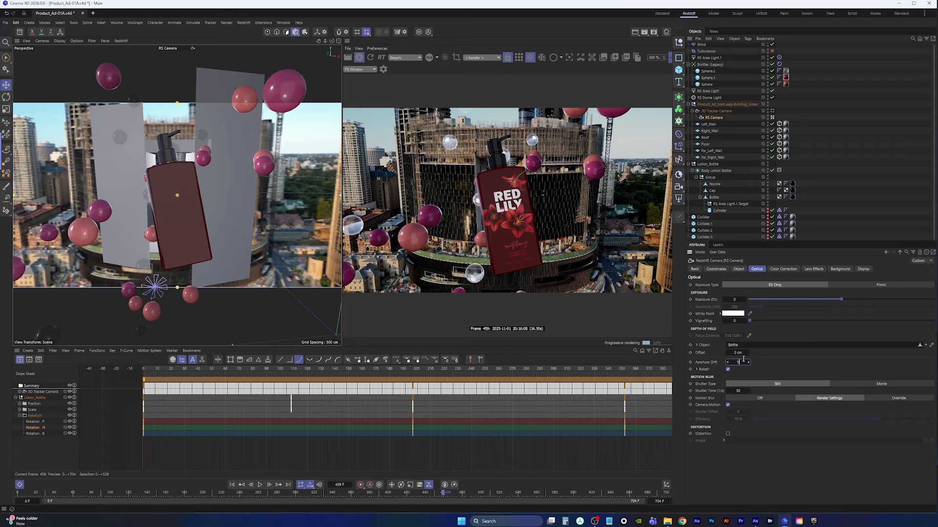
pyautogui.write('.5')
pyautogui.press('Return')
pyautogui.press('Return')
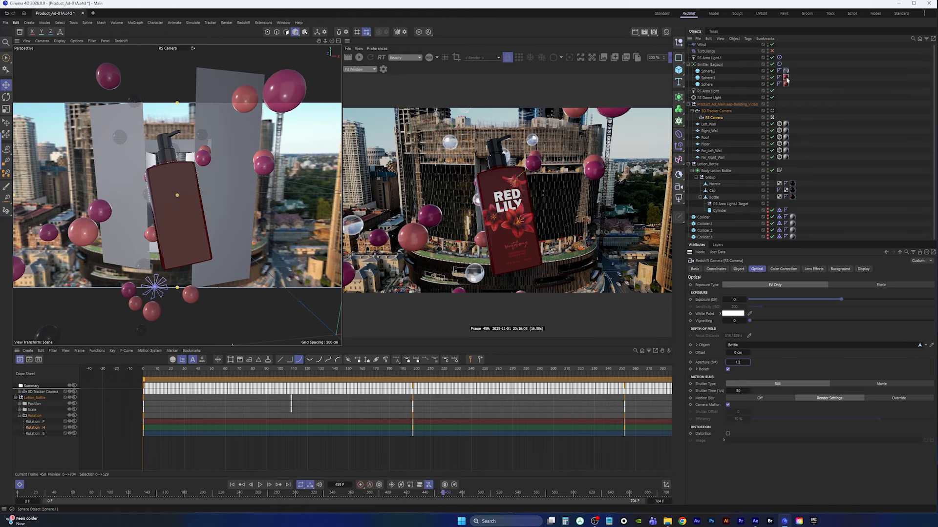
# Switch viewports, play the simulation and refresh the interactive render to review the depth of field
pyautogui.scroll(1, 871, 163)
pyautogui.middleClick(245, 163)
pyautogui.middleClick(235, 187)
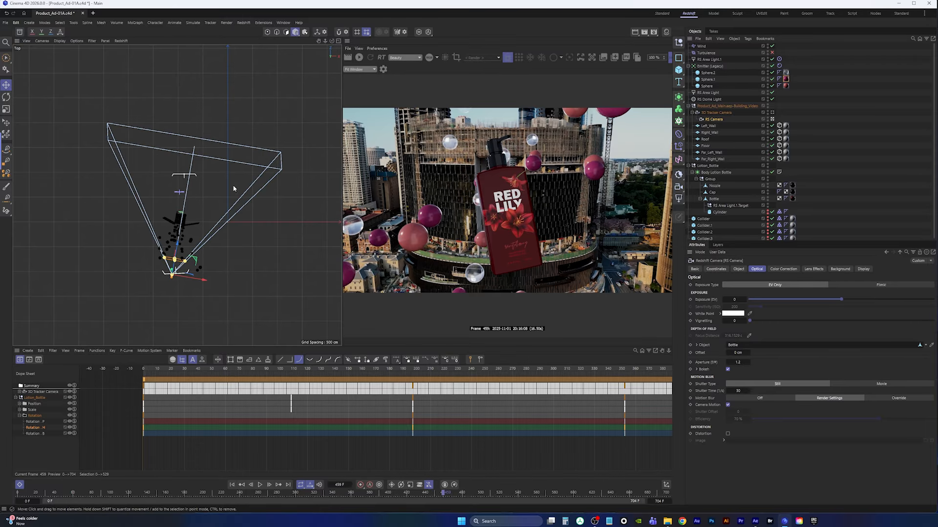
pyautogui.scroll(6, 185, 280)
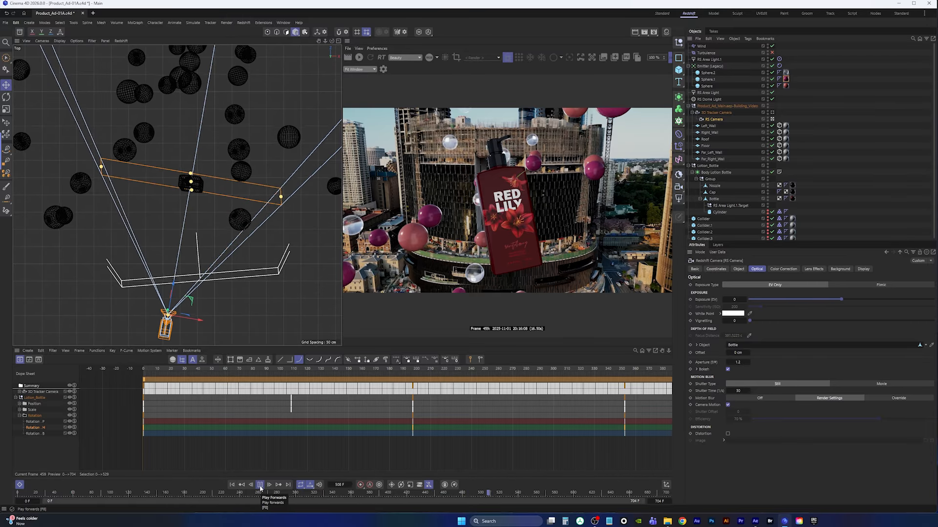
pyautogui.click(260, 485)
pyautogui.middleClick(206, 131)
pyautogui.middleClick(151, 128)
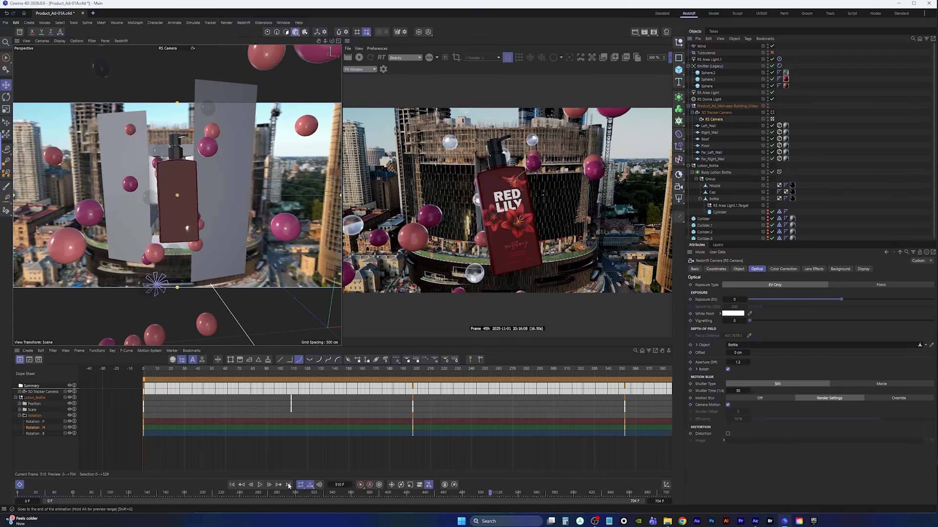
pyautogui.click(260, 486)
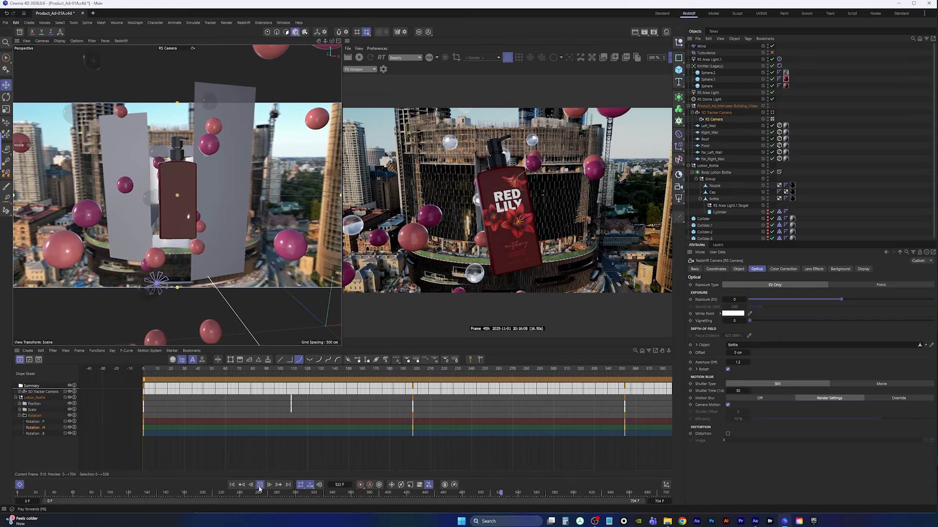
pyautogui.click(259, 485)
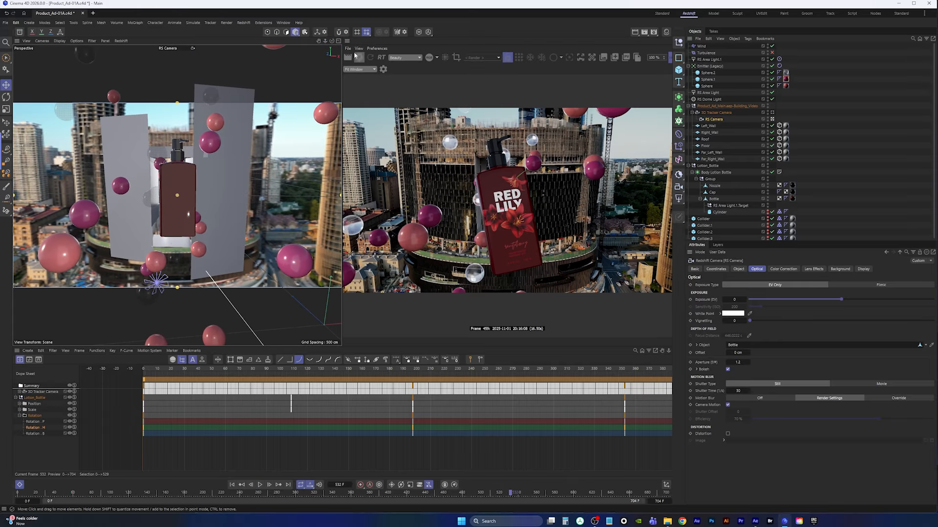
pyautogui.click(358, 57)
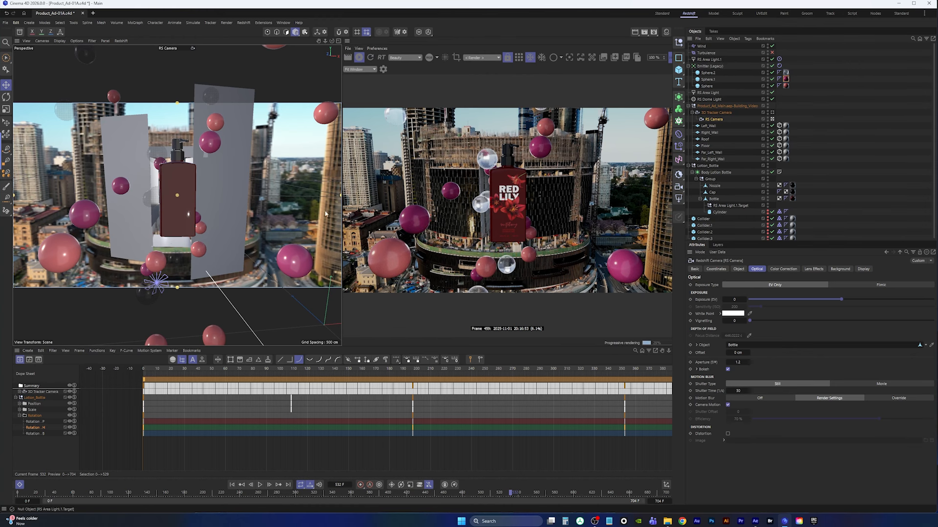
# Delete the RS Area Light.1 target null from the bottle group
pyautogui.press('F5')
pyautogui.press('F1')
pyautogui.press('F2')
pyautogui.keyDown('alt'); pyautogui.moveTo(175, 273); pyautogui.dragTo(172, 293, button='right'); pyautogui.keyUp('alt')
pyautogui.keyDown('alt'); pyautogui.moveTo(175, 296); pyautogui.dragTo(163, 250, button='middle'); pyautogui.keyUp('alt')
pyautogui.keyDown('alt'); pyautogui.moveTo(163, 250); pyautogui.dragTo(176, 238, button='right'); pyautogui.keyUp('alt')
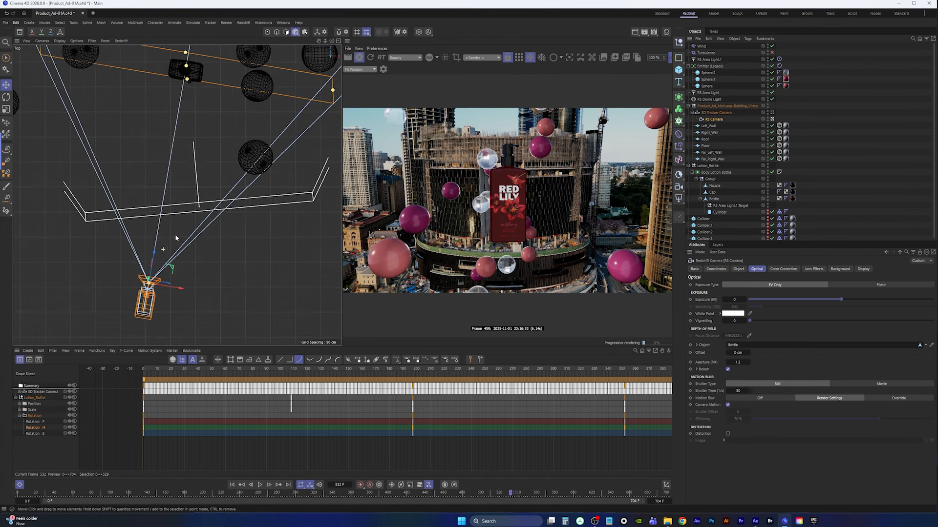
pyautogui.scroll(-3, 206, 228)
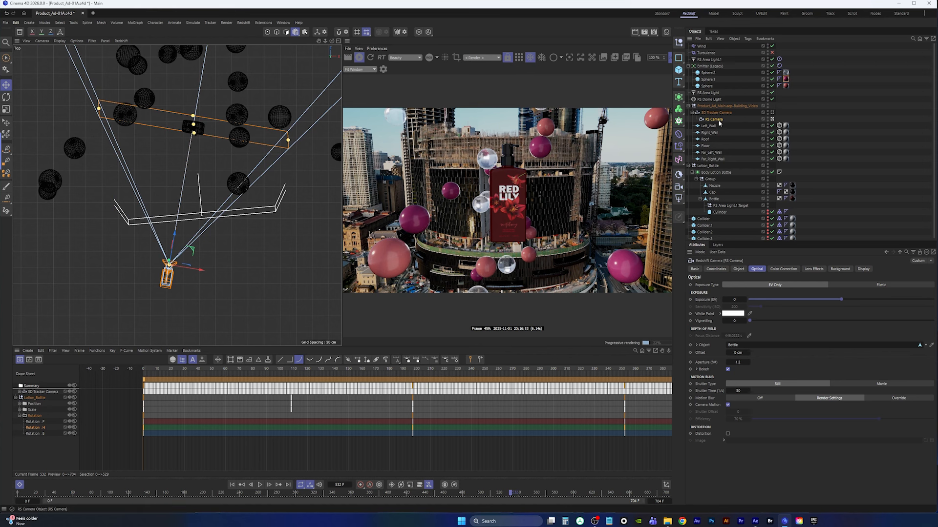
pyautogui.click(725, 206)
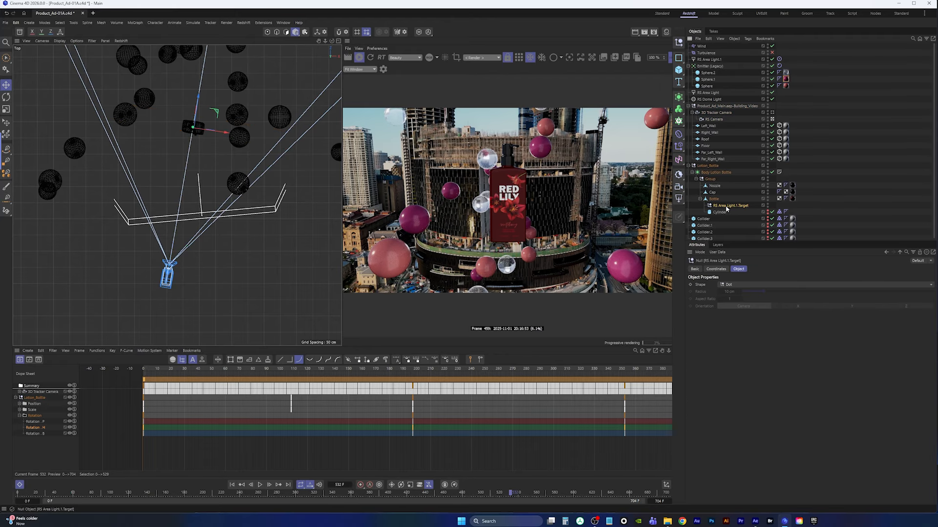
pyautogui.press('Delete')
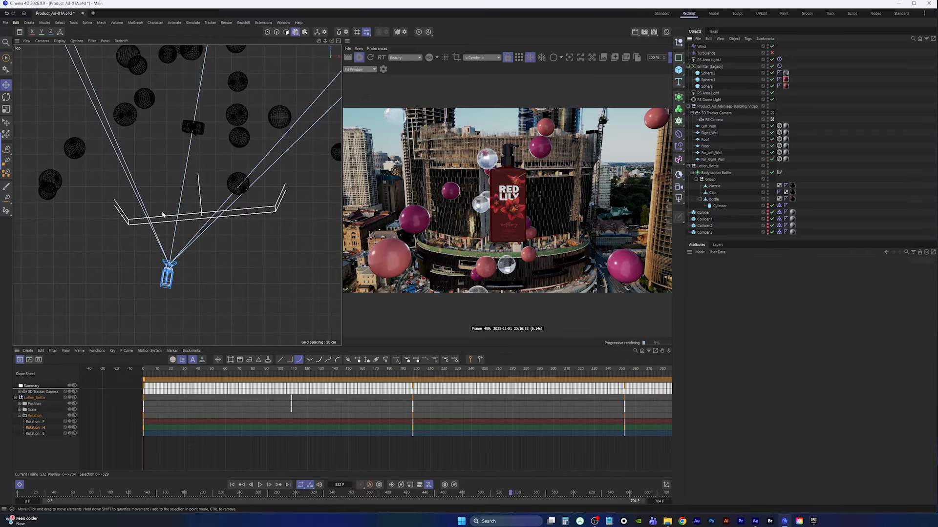
# Replay the animation from the start and refresh the interactive render to review the simulation
pyautogui.click(232, 484)
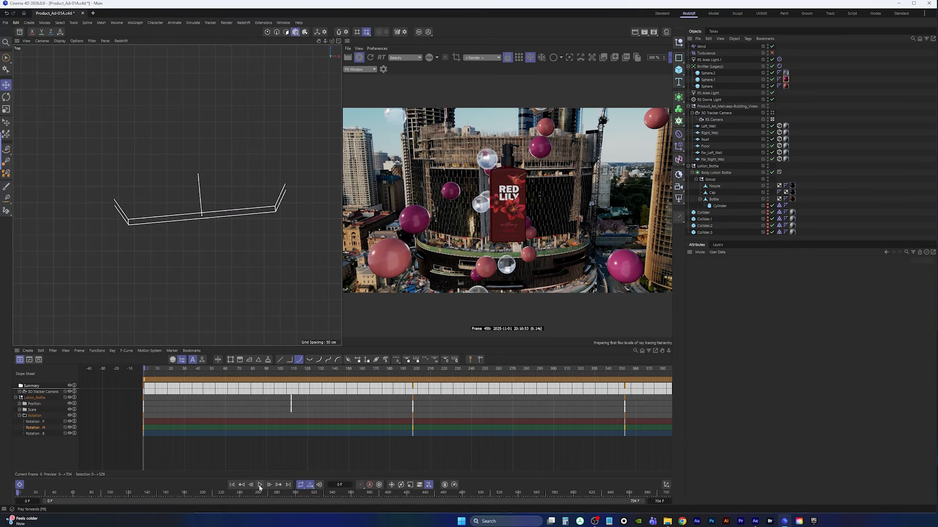
pyautogui.click(261, 487)
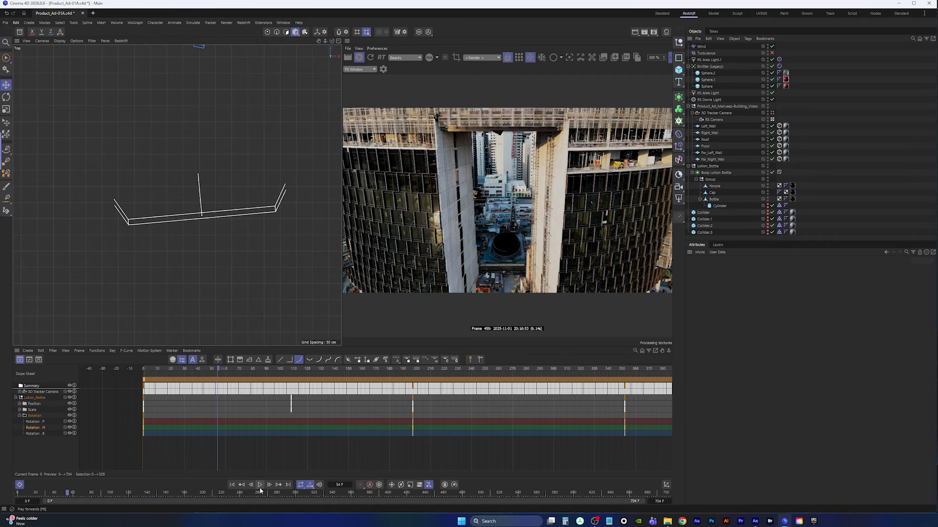
pyautogui.click(359, 57)
pyautogui.middleClick(239, 185)
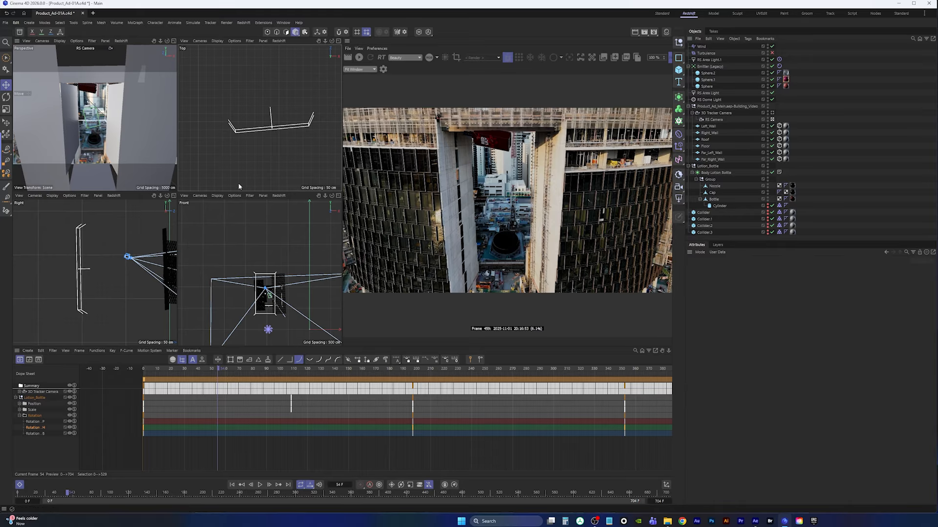
pyautogui.middleClick(165, 180)
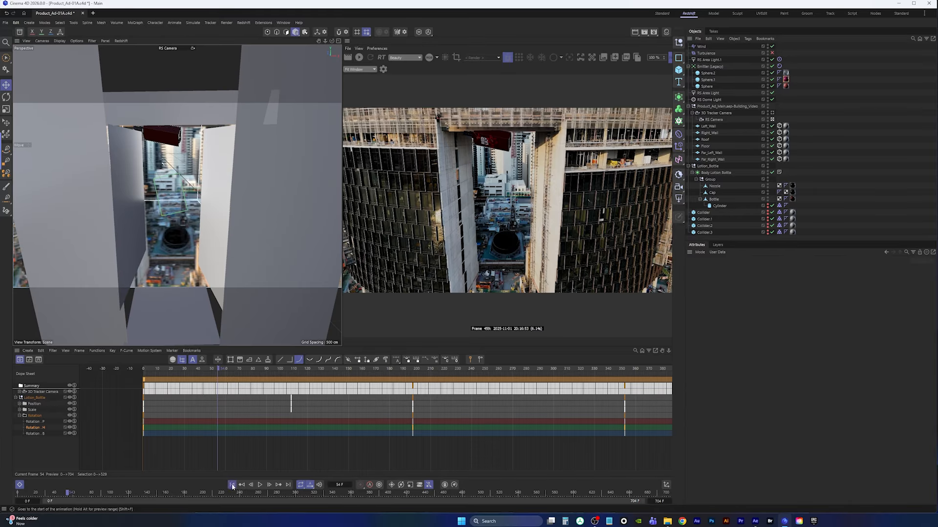
pyautogui.click(260, 485)
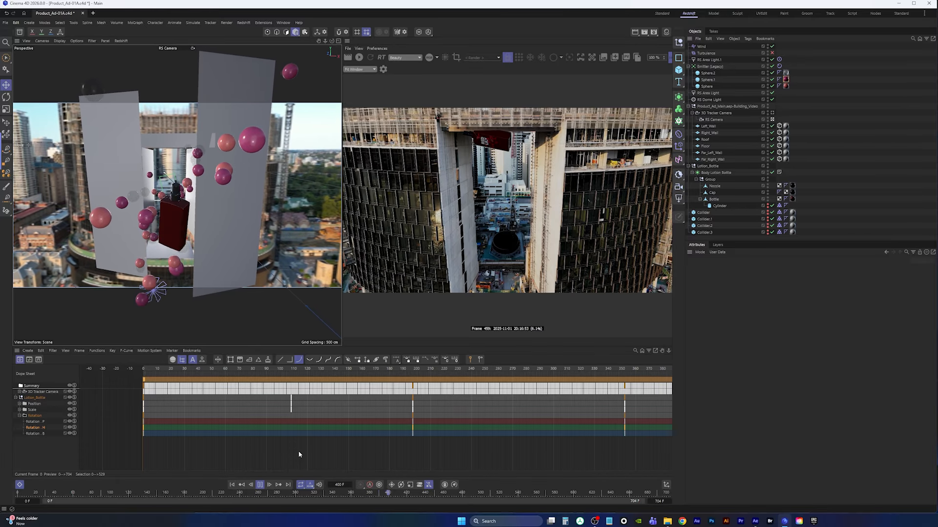
pyautogui.click(259, 484)
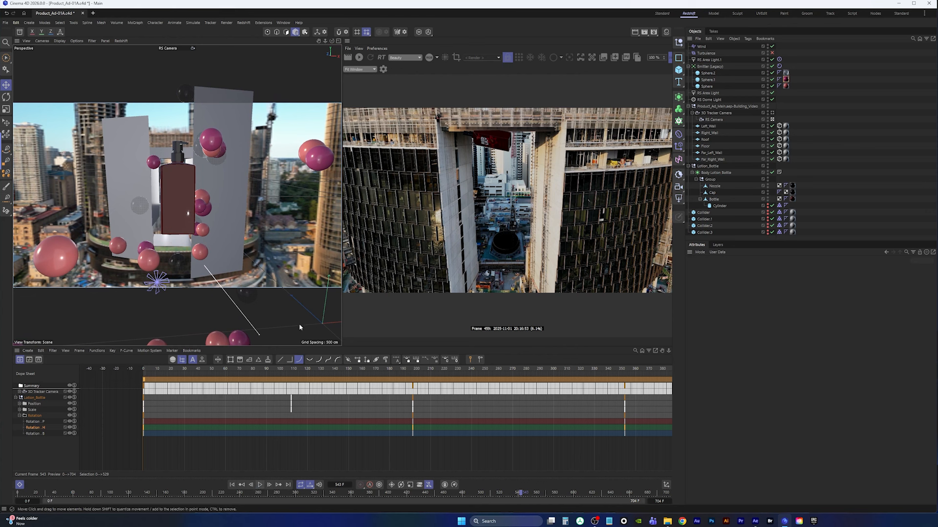
# Save the project and restart the interactive render
pyautogui.click(5, 23)
pyautogui.click(54, 107)
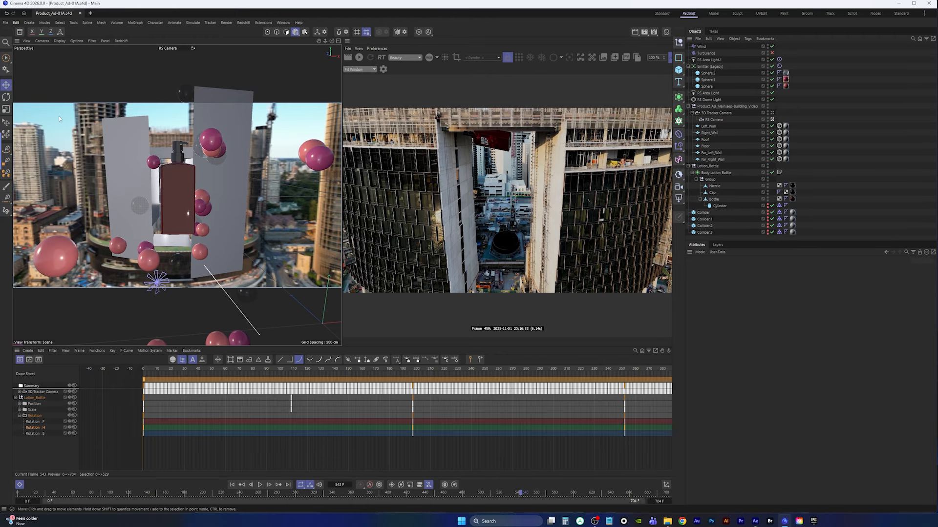
pyautogui.click(359, 58)
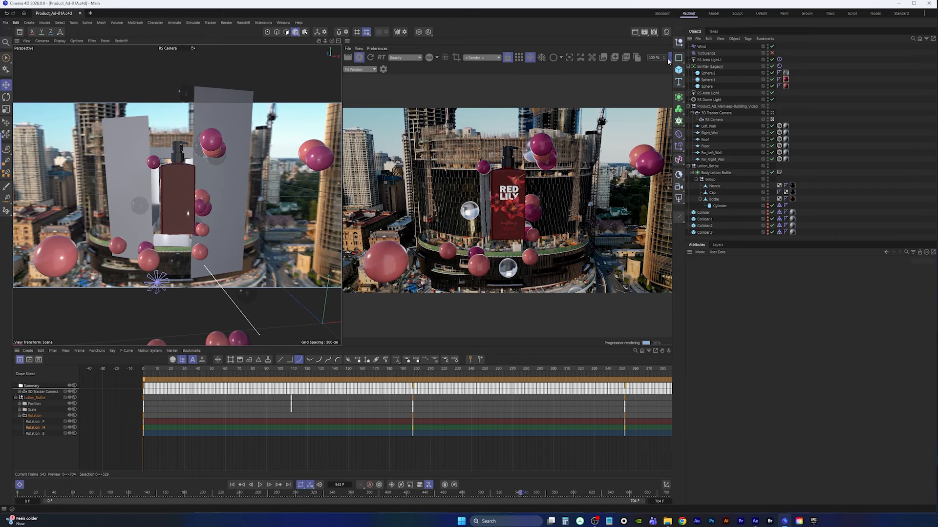
# Open the render view's post effects, enable Streak, and lower its threshold and adjust its intensity
pyautogui.click(383, 70)
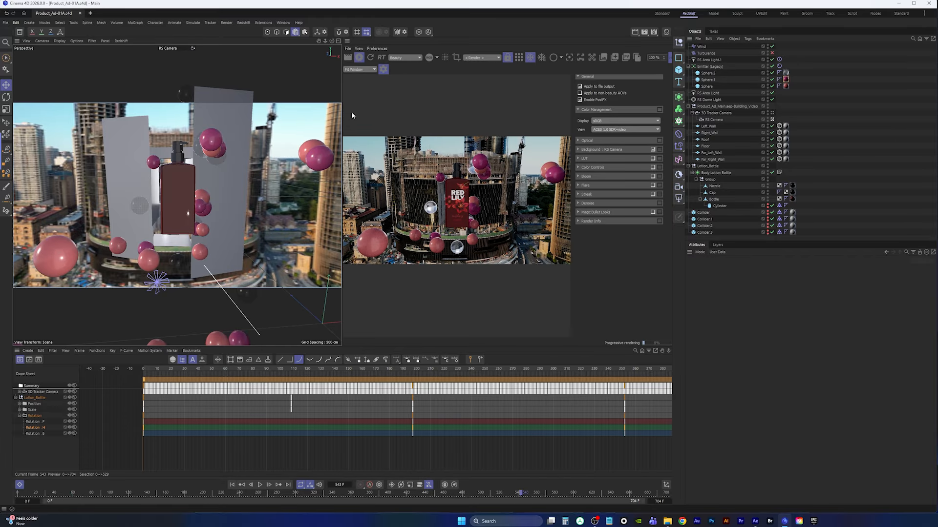
pyautogui.moveTo(342, 111); pyautogui.dragTo(219, 111)
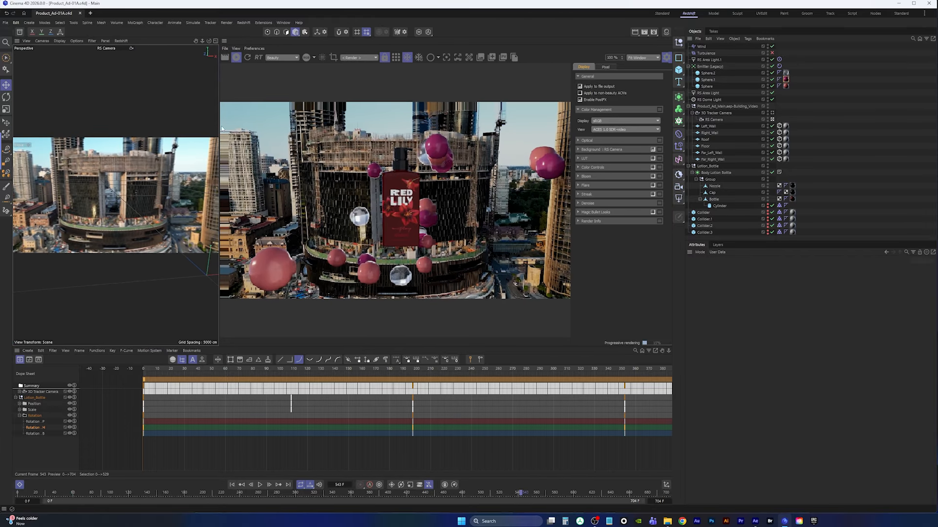
pyautogui.click(653, 194)
pyautogui.click(578, 194)
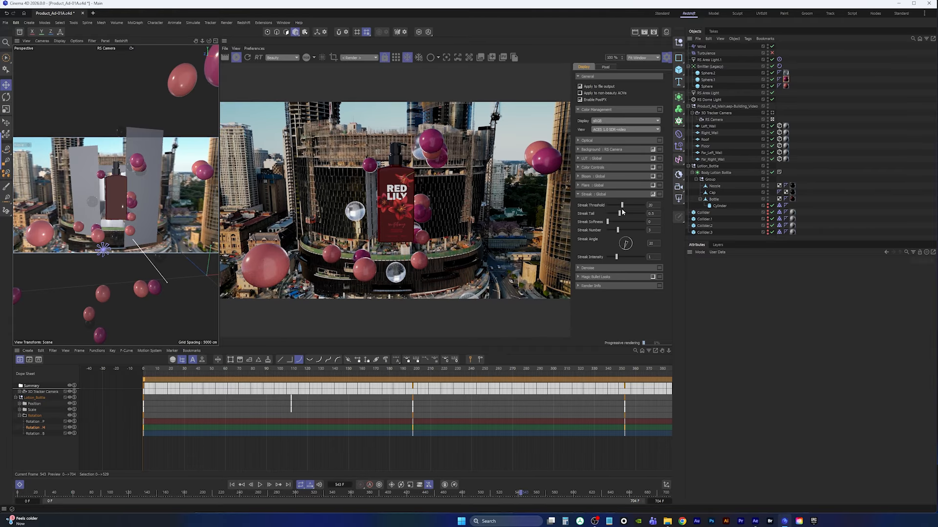
pyautogui.moveTo(622, 207); pyautogui.dragTo(607, 210)
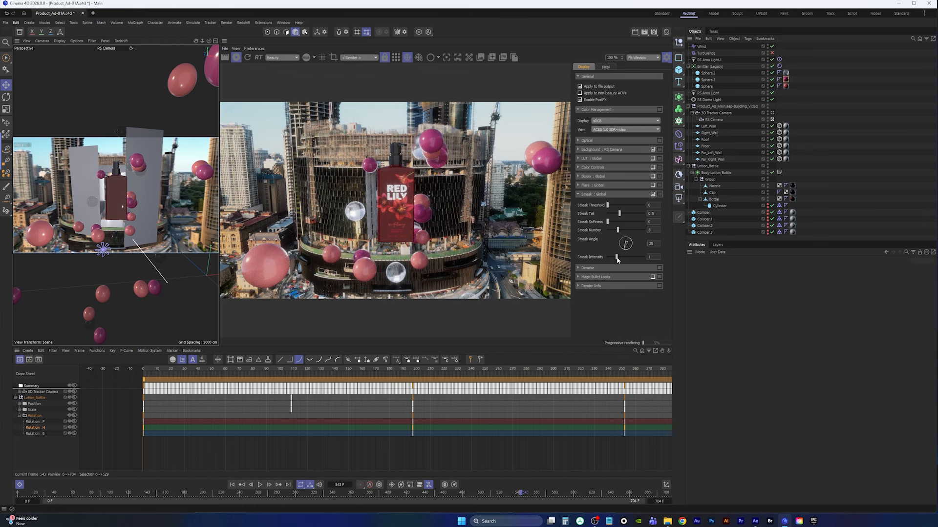
pyautogui.moveTo(616, 257); pyautogui.dragTo(619, 261)
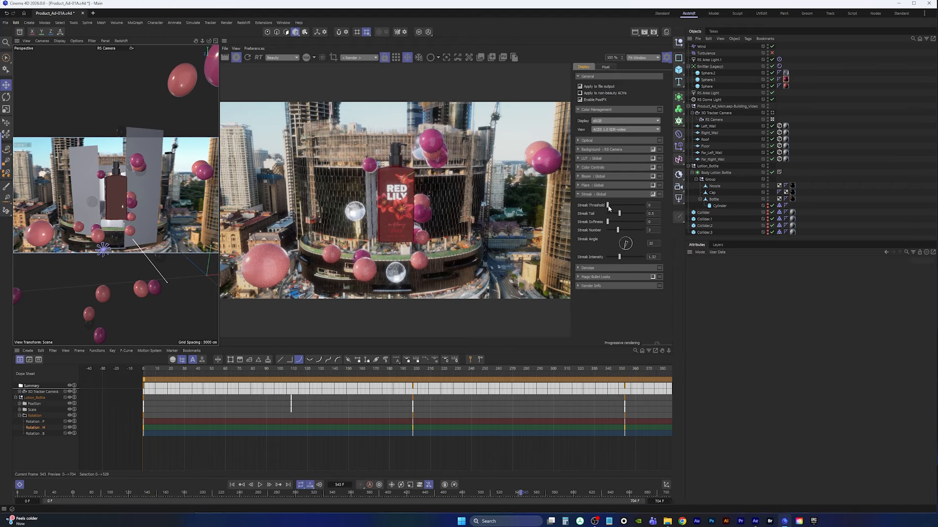
# Fine-tune the Streak threshold and intensity, switching the Streak effect off and on to compare
pyautogui.moveTo(608, 207); pyautogui.dragTo(611, 207)
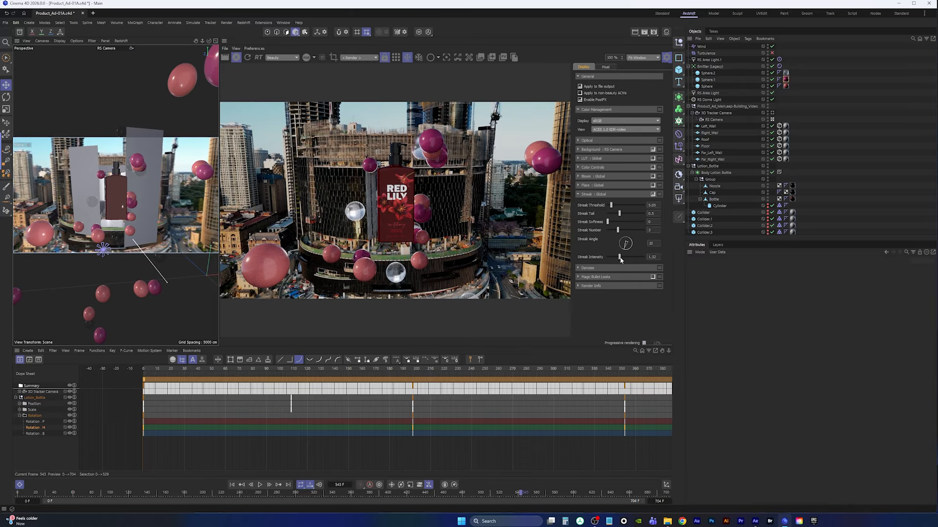
pyautogui.moveTo(620, 260); pyautogui.dragTo(614, 261)
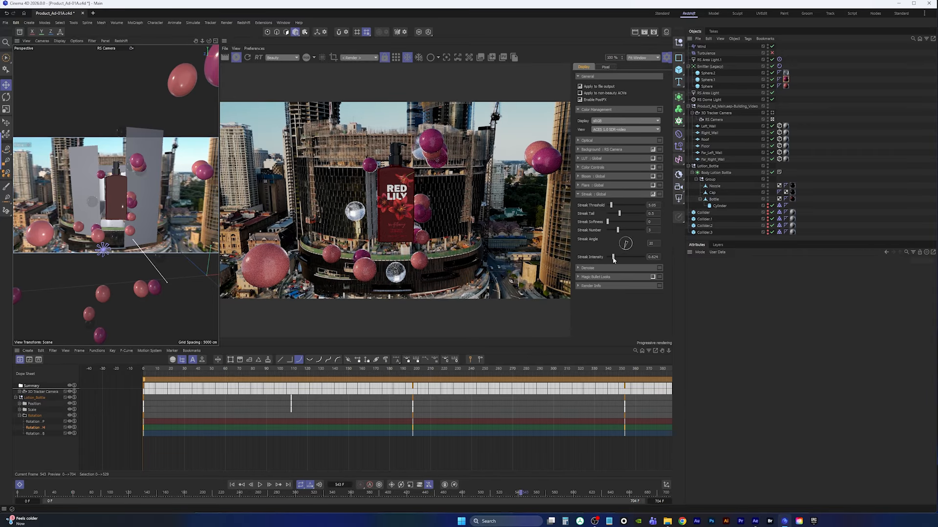
pyautogui.click(653, 196)
pyautogui.click(654, 196)
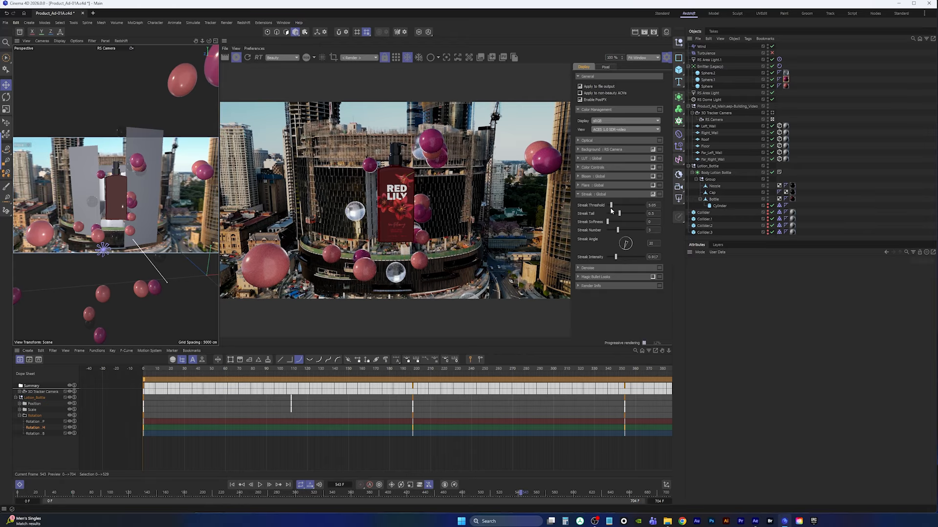
pyautogui.moveTo(616, 260); pyautogui.dragTo(627, 257)
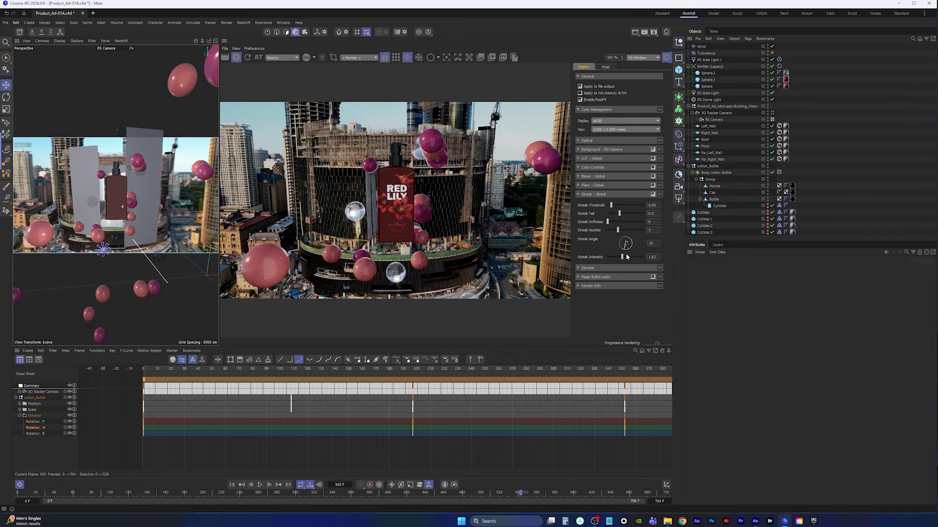
pyautogui.click(653, 196)
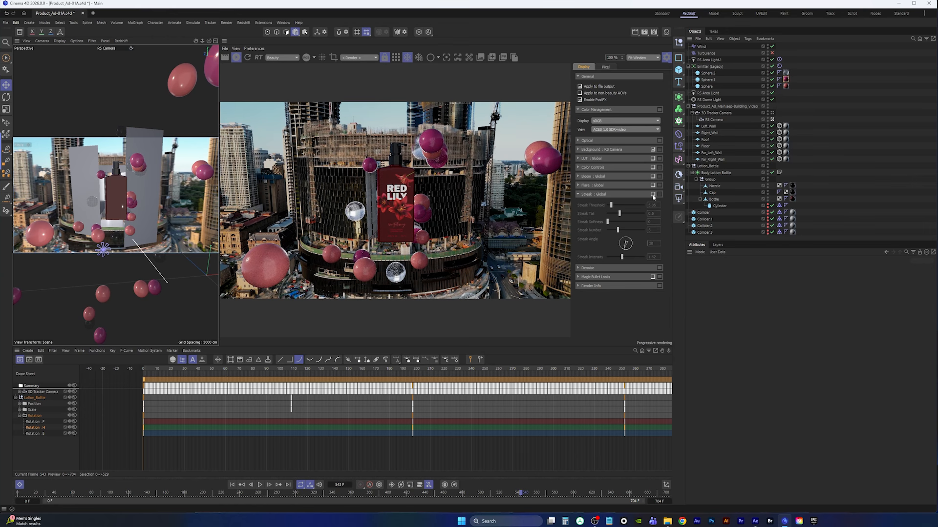
pyautogui.click(653, 196)
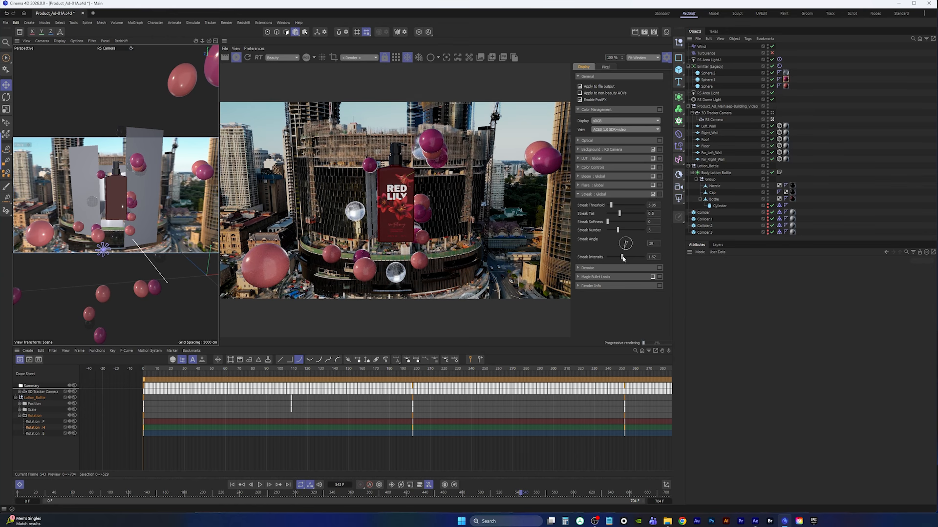
pyautogui.moveTo(622, 257); pyautogui.dragTo(617, 257)
pyautogui.click(653, 195)
pyautogui.click(653, 195)
# Try enabling Bloom and raising its threshold, then disable Bloom again
pyautogui.click(653, 177)
pyautogui.click(590, 176)
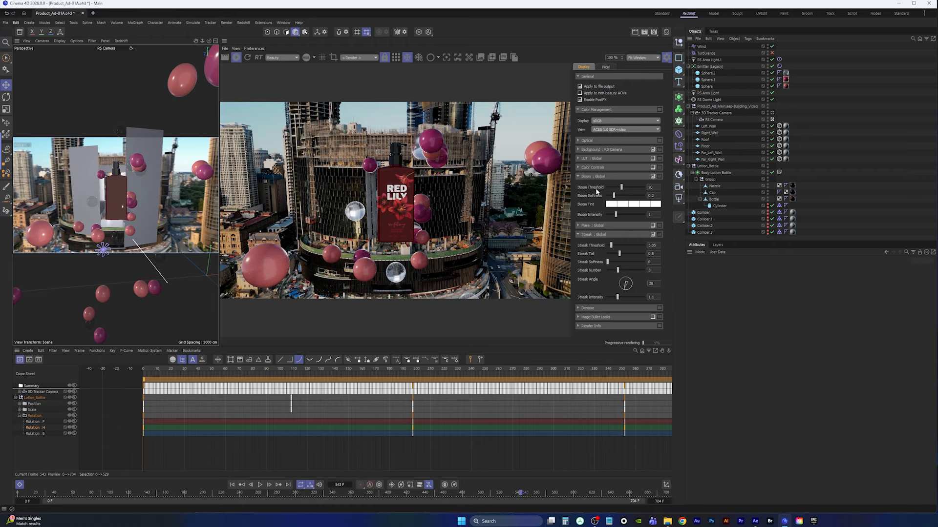
pyautogui.moveTo(615, 189); pyautogui.dragTo(615, 219)
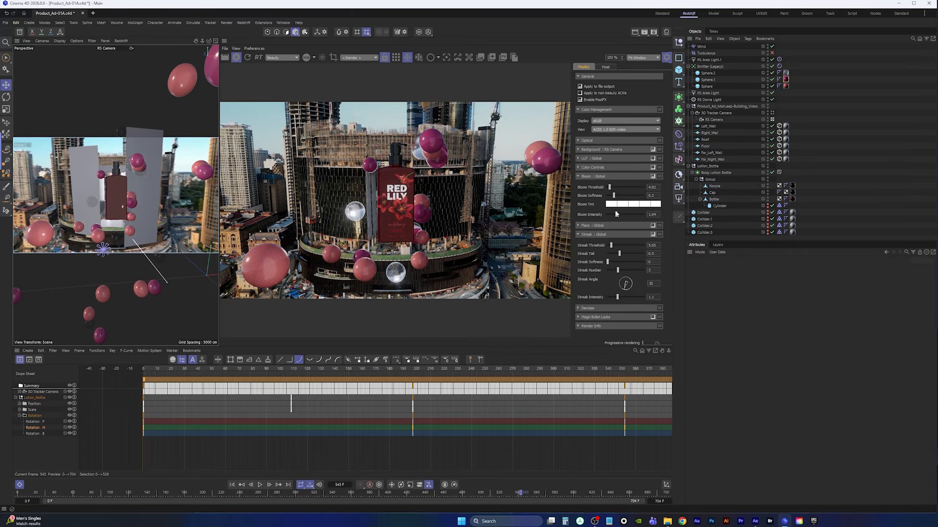
pyautogui.click(653, 176)
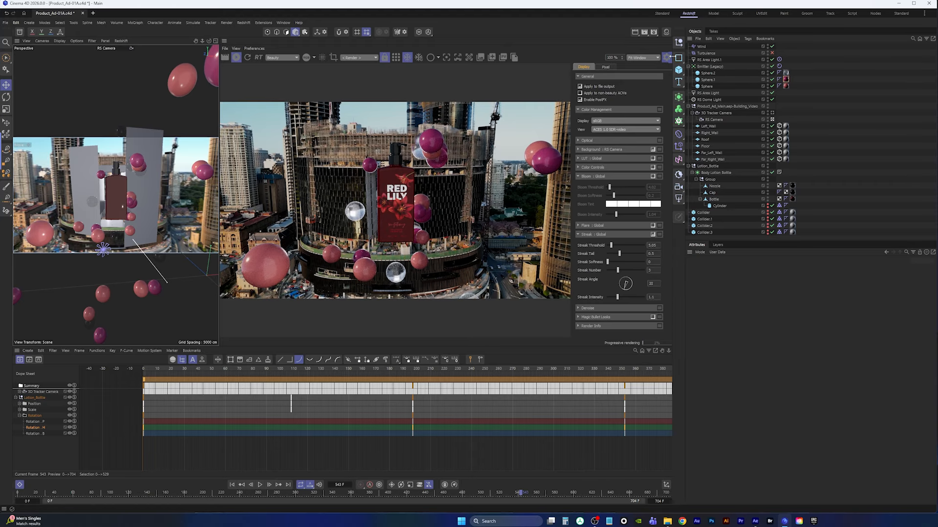
# Select the bottle's nozzle and set a keyframe on its heading rotation at frame 461
pyautogui.click(667, 57)
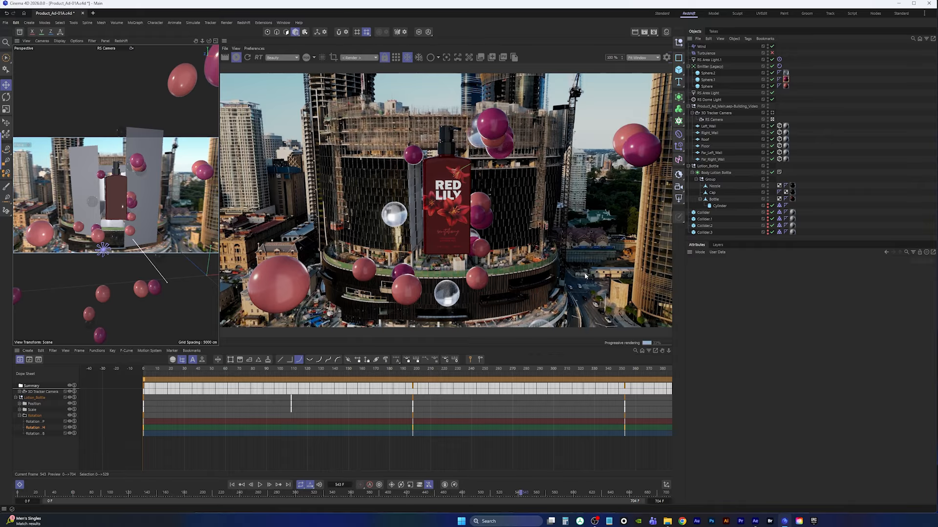
pyautogui.scroll(-5, 464, 443)
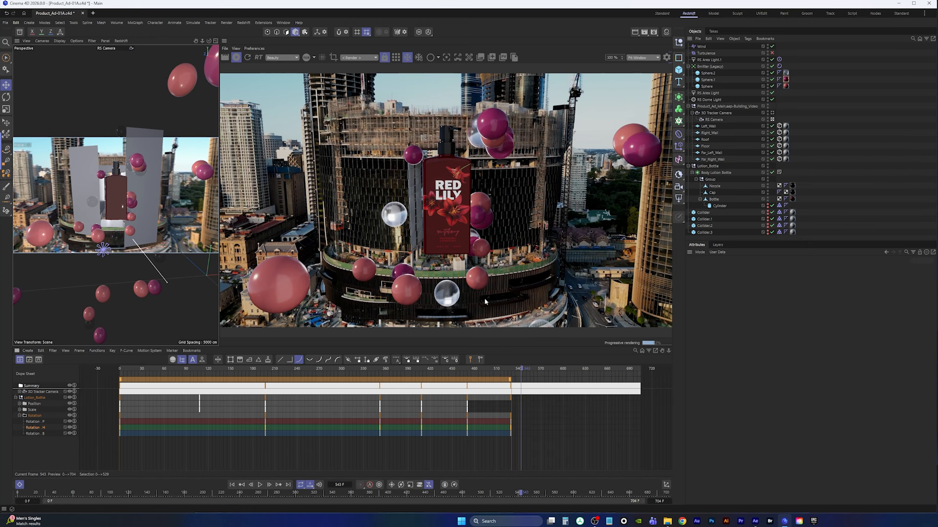
pyautogui.moveTo(522, 370); pyautogui.dragTo(455, 376)
pyautogui.click(236, 58)
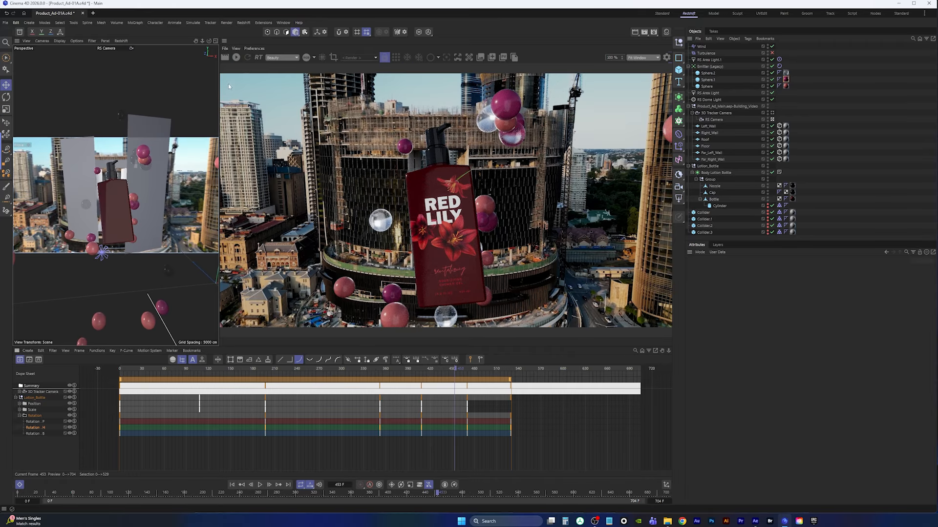
pyautogui.moveTo(220, 96); pyautogui.dragTo(422, 97)
pyautogui.moveTo(454, 369)
pyautogui.mouseDown()
pyautogui.moveTo(239, 370)
pyautogui.moveTo(461, 372)
pyautogui.mouseUp()
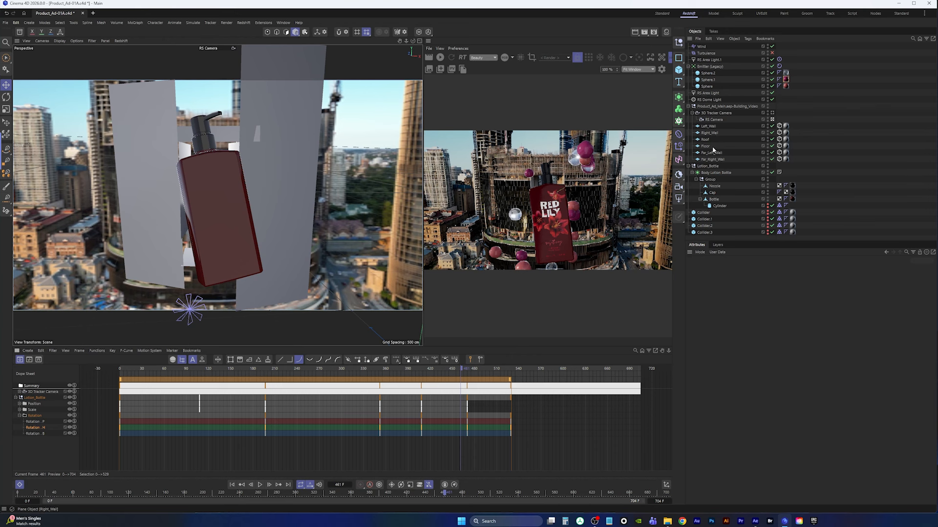
pyautogui.click(714, 186)
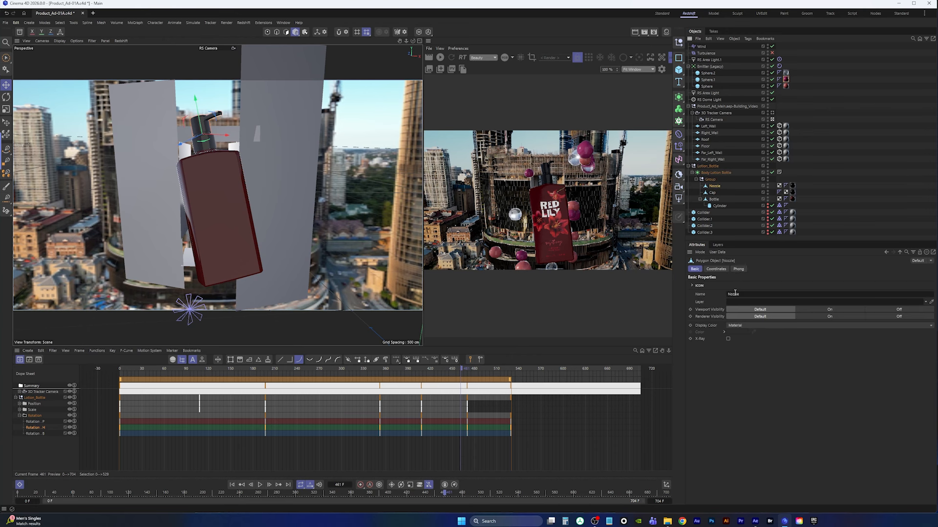
pyautogui.click(716, 269)
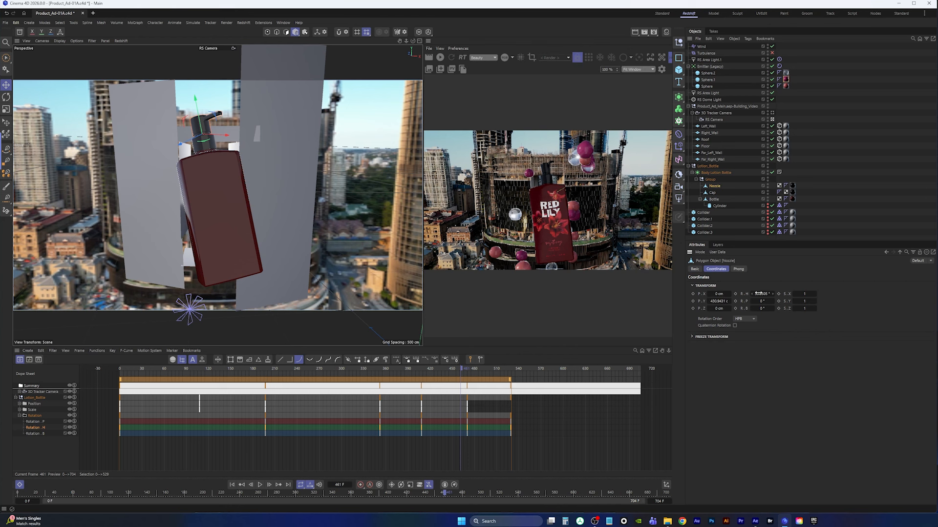
pyautogui.moveTo(759, 294); pyautogui.dragTo(766, 302)
pyautogui.click(735, 294)
# At frame 528, rotate the nozzle's heading to about 93.65° and keyframe it
pyautogui.moveTo(463, 370); pyautogui.dragTo(511, 372)
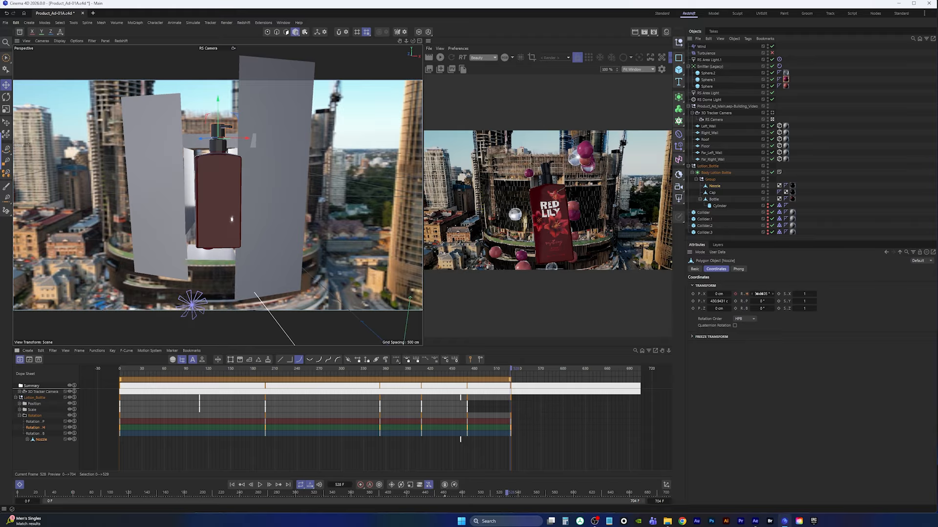
pyautogui.moveTo(759, 294); pyautogui.dragTo(763, 294)
pyautogui.middleClick(318, 178)
pyautogui.middleClick(335, 293)
pyautogui.middleClick(246, 262)
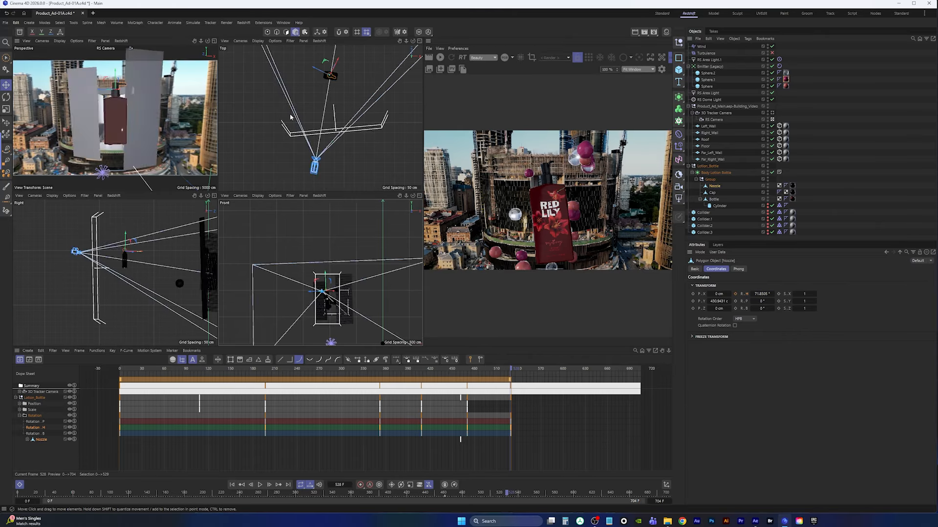
pyautogui.middleClick(290, 117)
pyautogui.scroll(5, 239, 112)
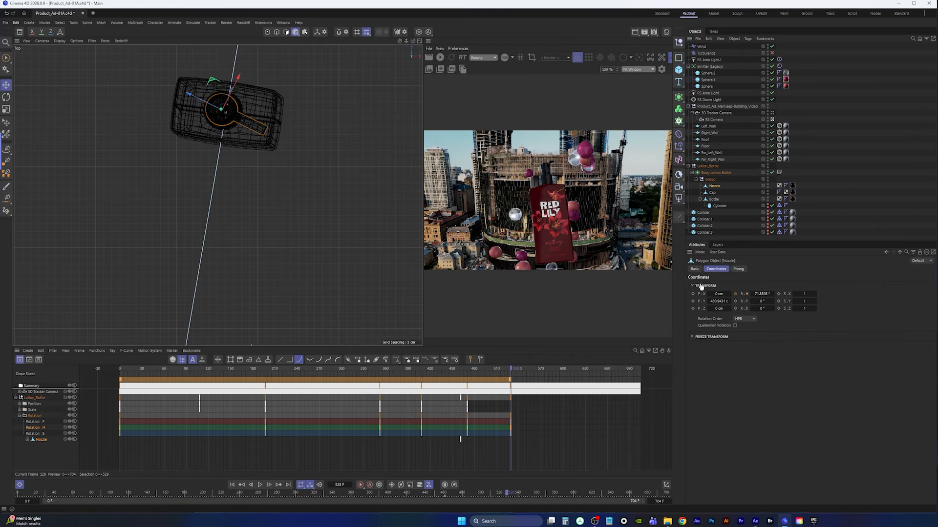
pyautogui.moveTo(761, 294); pyautogui.dragTo(770, 294)
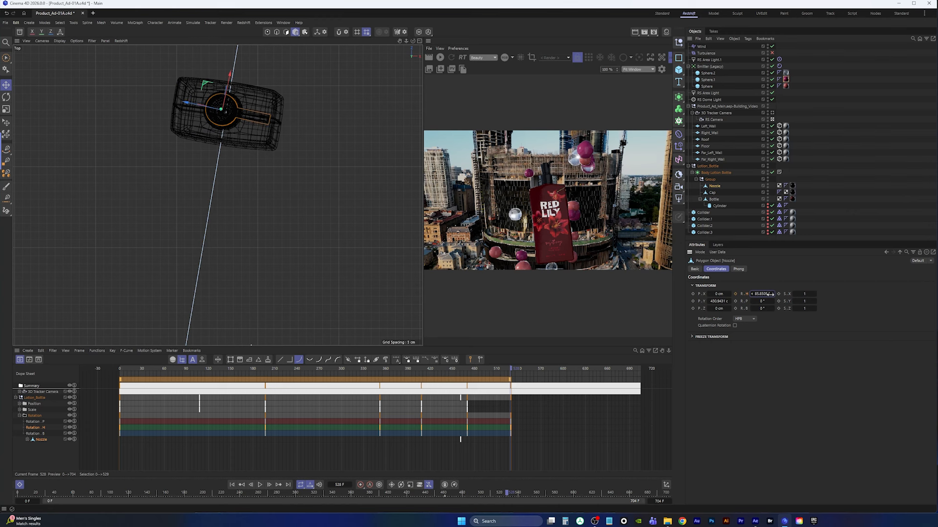
pyautogui.click(735, 294)
# Play back the animation in the camera view to review the nozzle rotation
pyautogui.press('F5')
pyautogui.press('F1')
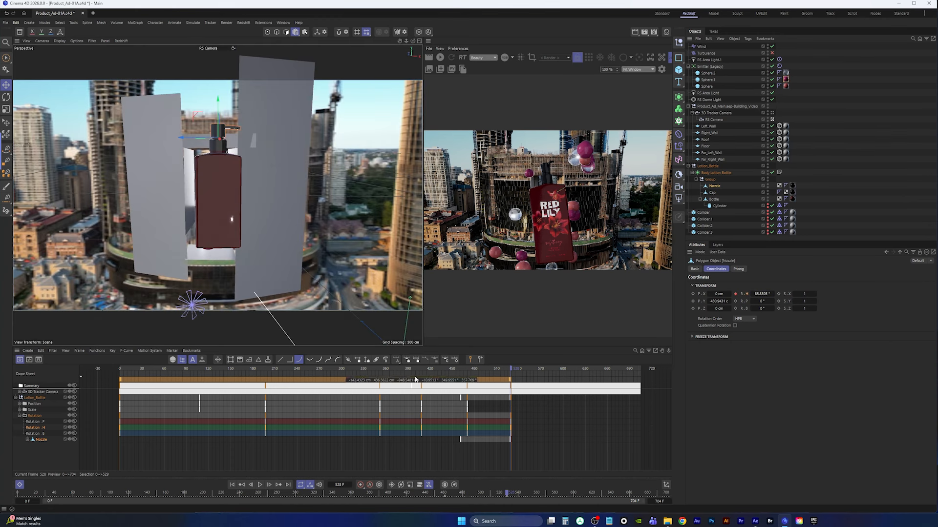
pyautogui.click(418, 372)
pyautogui.press('F8')
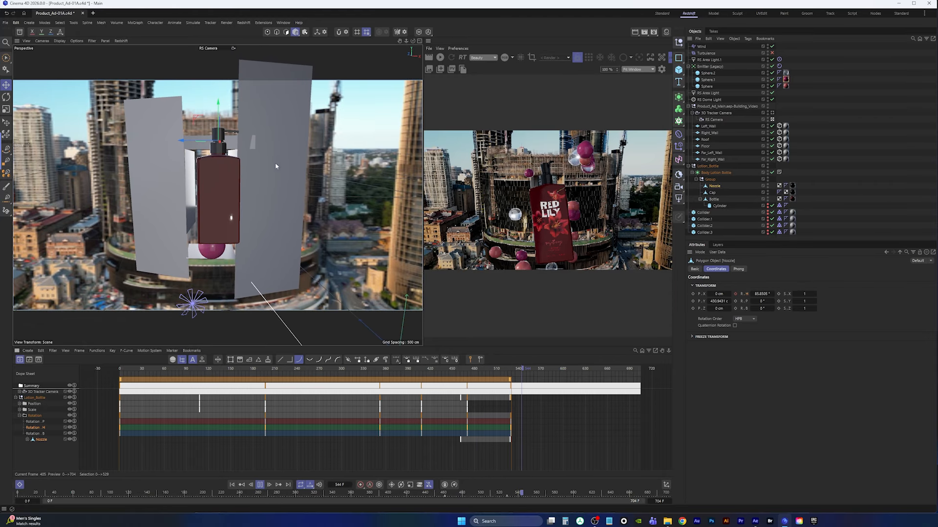
pyautogui.click(259, 485)
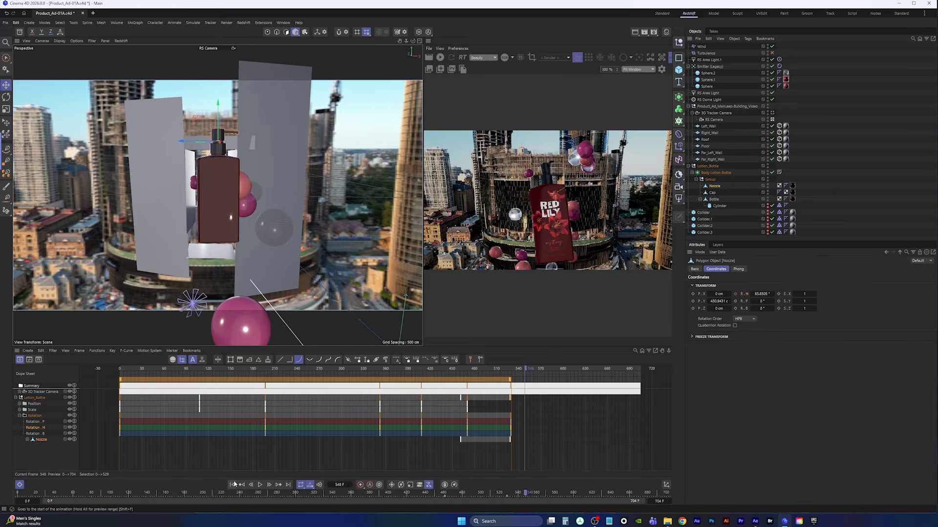
# Save the project and replay the animation from the start
pyautogui.click(6, 22)
pyautogui.click(18, 106)
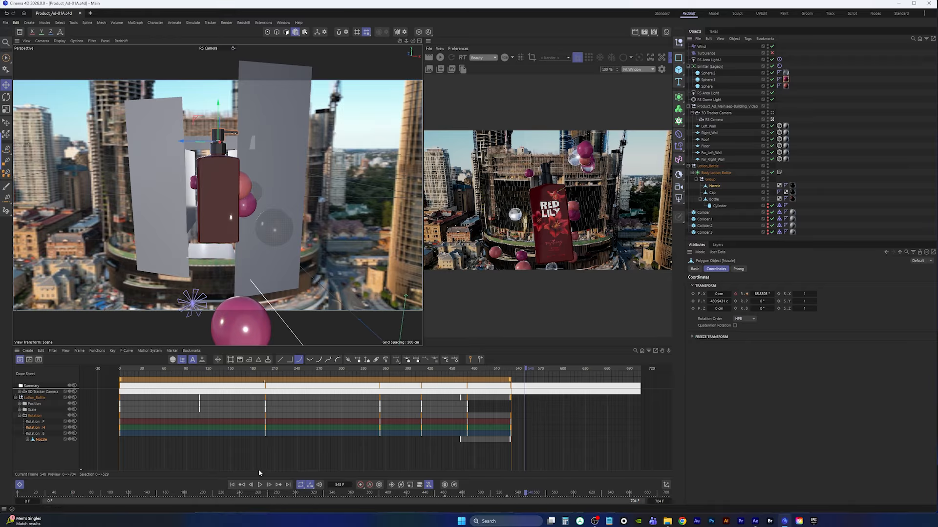
pyautogui.click(232, 485)
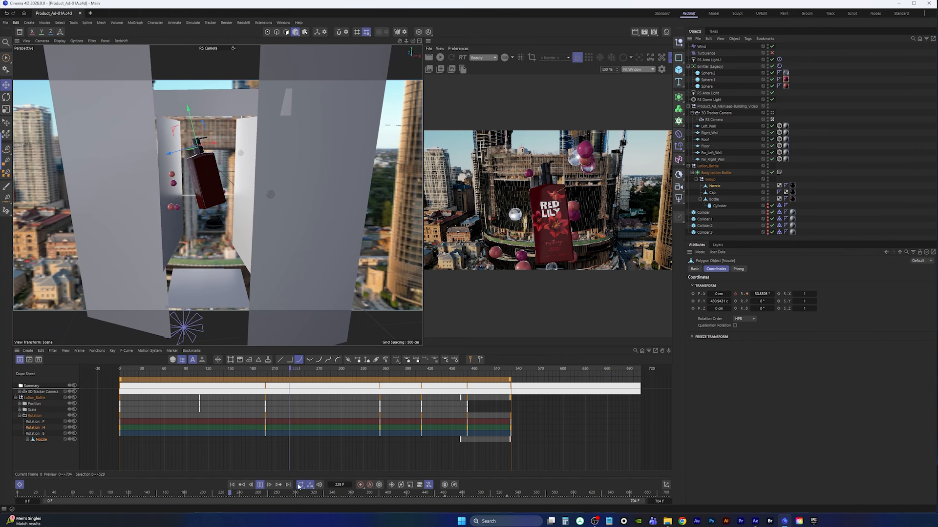
pyautogui.click(260, 485)
pyautogui.hotkey('ctrl', 'd')
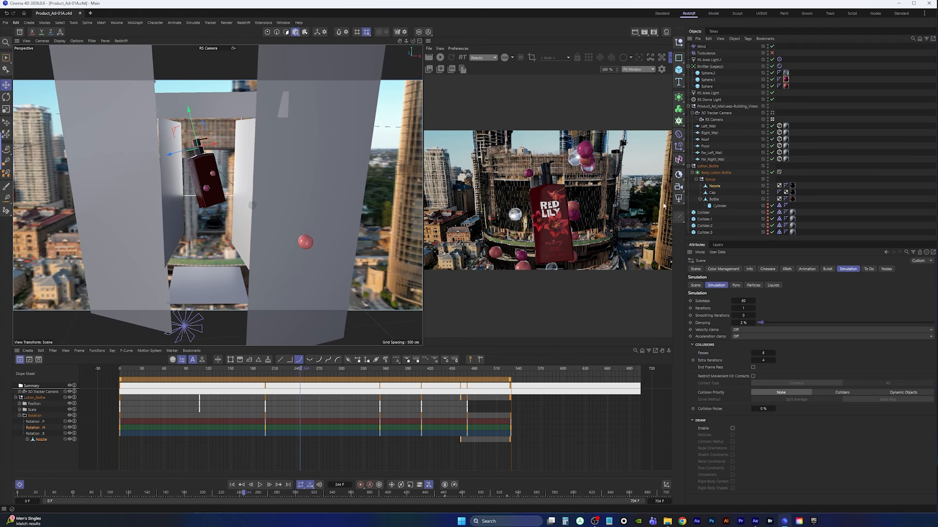
# Add a Vibrate tag to the Lotion_Bottle null with position amplitude 10 cm on each axis and frequency 0.3
pyautogui.click(708, 167)
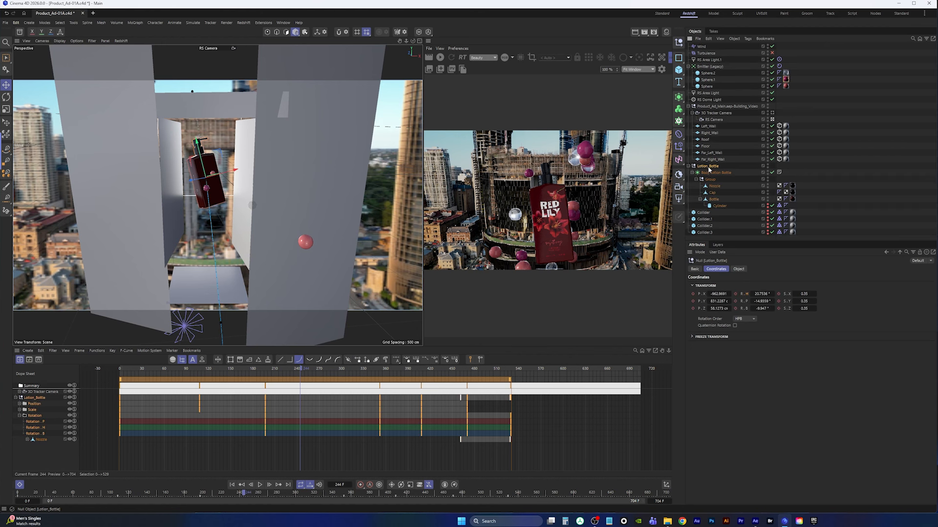
pyautogui.rightClick(709, 170)
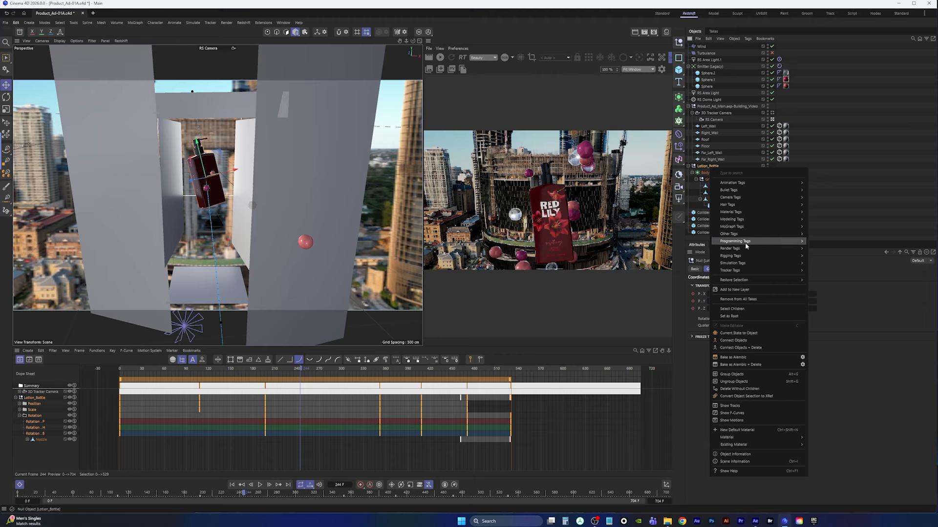
pyautogui.moveTo(758, 186)
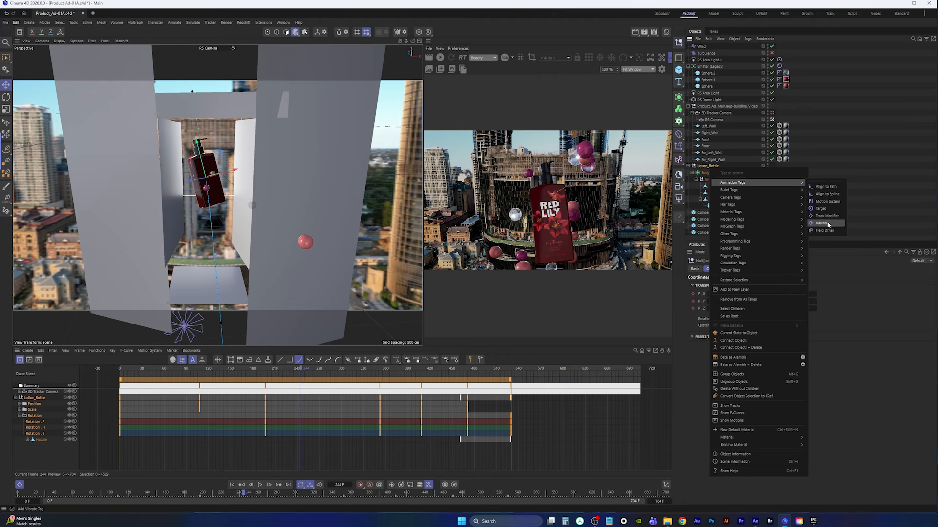
pyautogui.click(822, 224)
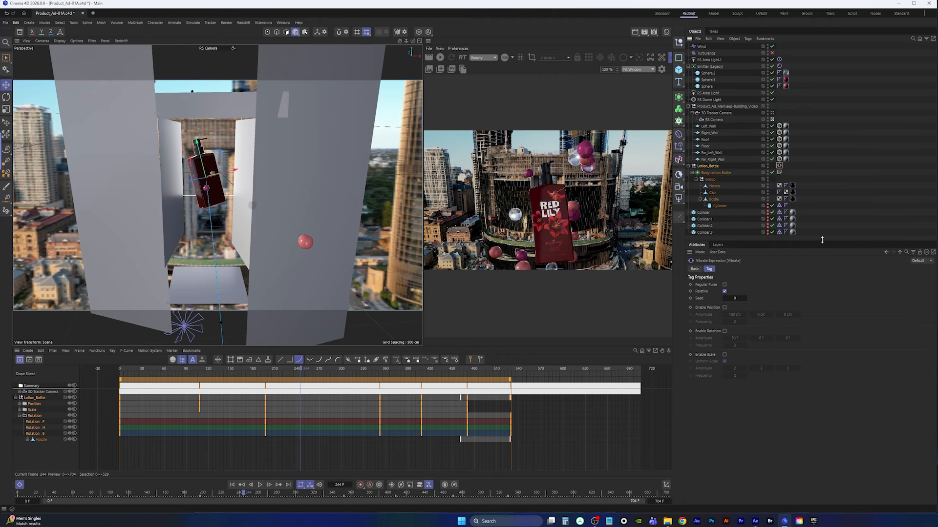
pyautogui.click(725, 308)
pyautogui.click(734, 315)
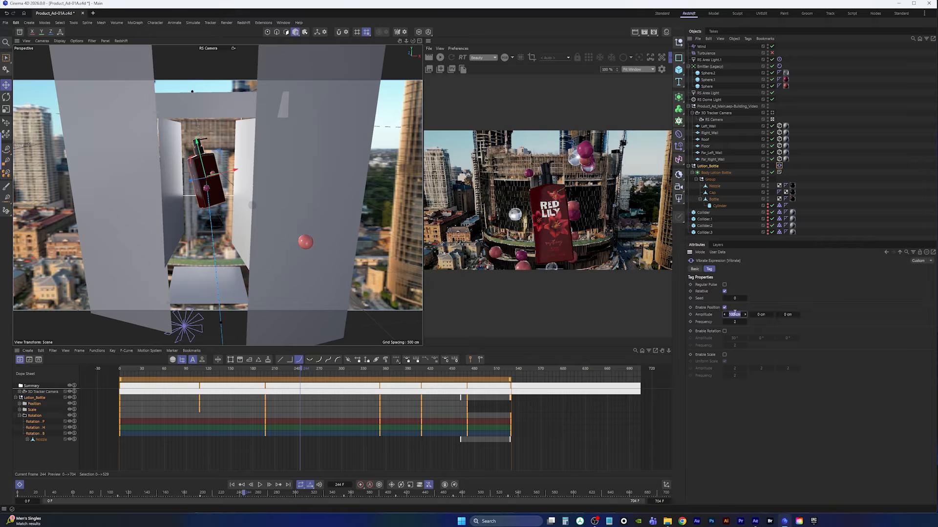
pyautogui.press('Tab')
pyautogui.write('10')
pyautogui.press('Tab')
pyautogui.write('10')
pyautogui.click(736, 322)
# Enable rotation vibration with 5° amplitude on each axis, then replay the animation from the start
pyautogui.click(724, 332)
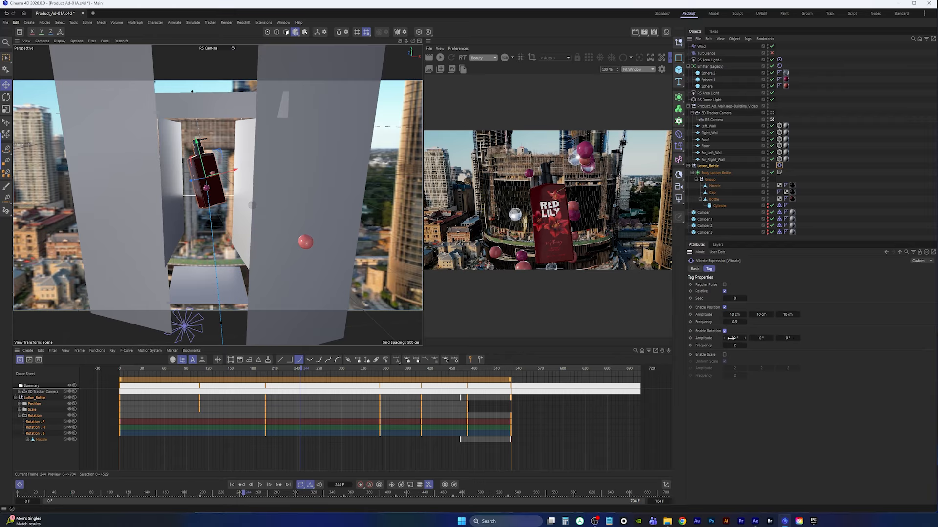
pyautogui.click(737, 340)
pyautogui.write('5')
pyautogui.press('Tab')
pyautogui.write('5')
pyautogui.press('Tab')
pyautogui.write('5')
pyautogui.press('Tab')
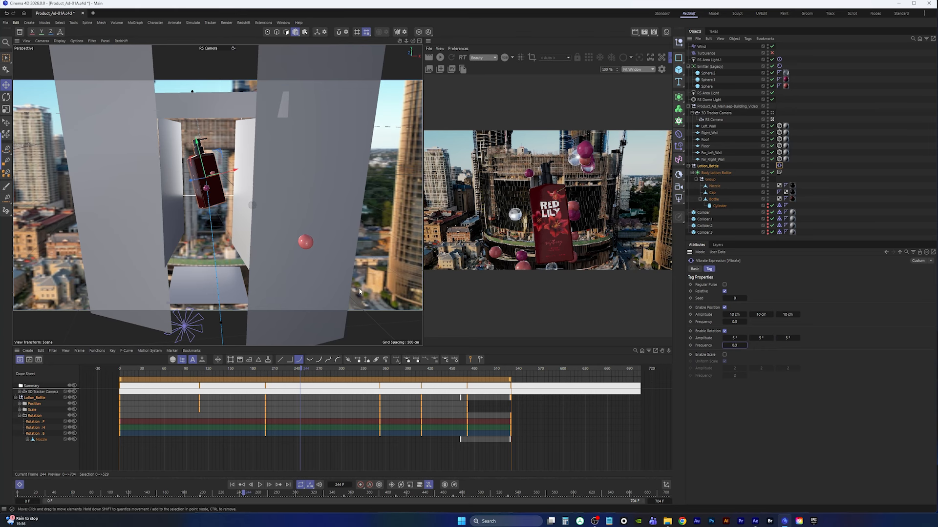
pyautogui.click(232, 485)
pyautogui.click(257, 485)
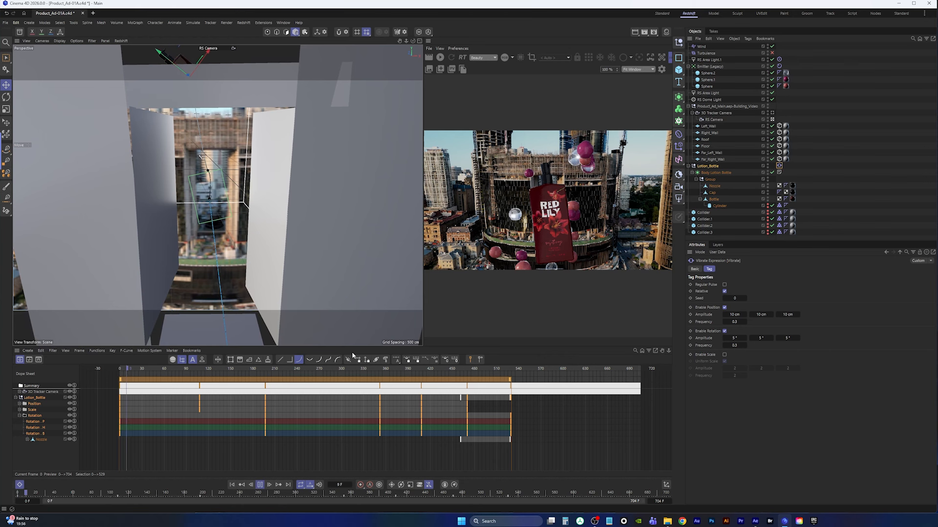
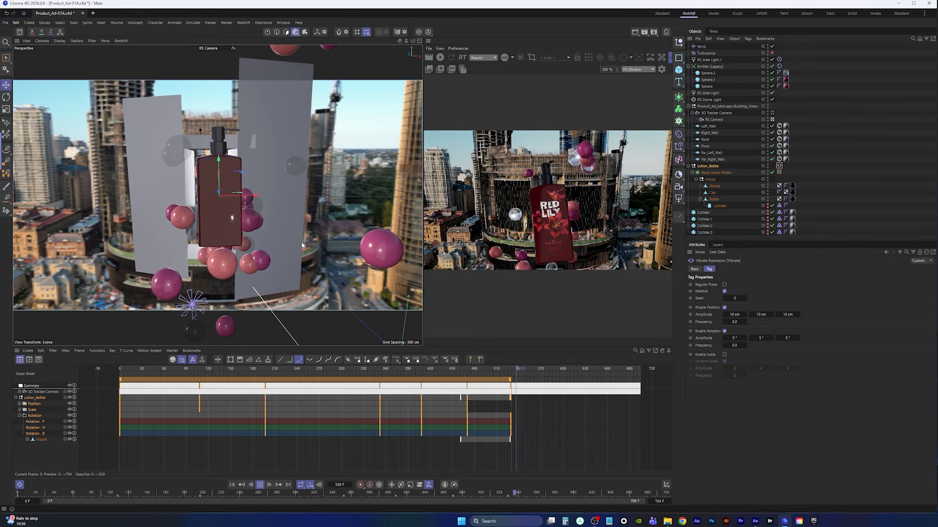
# Stop playback, return to the first frame and toggle the interactive Redshift render preview
pyautogui.click(259, 486)
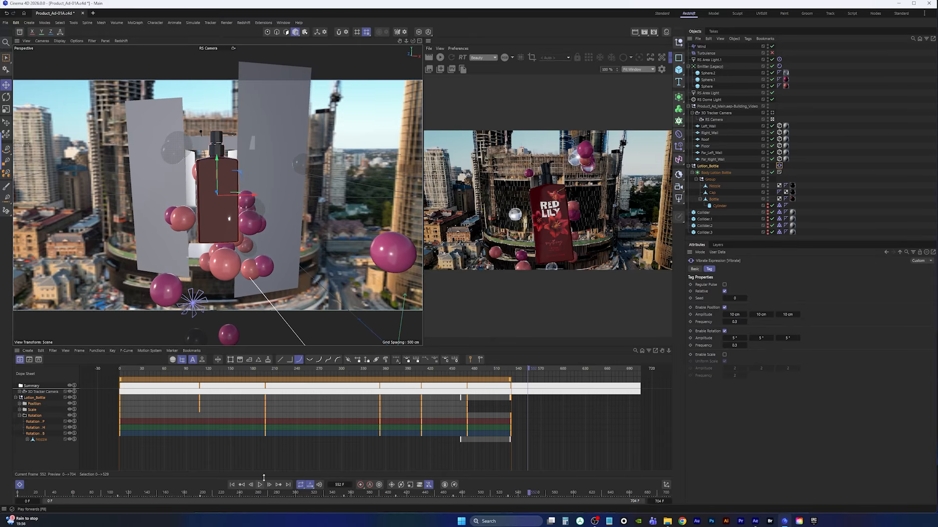
pyautogui.click(440, 57)
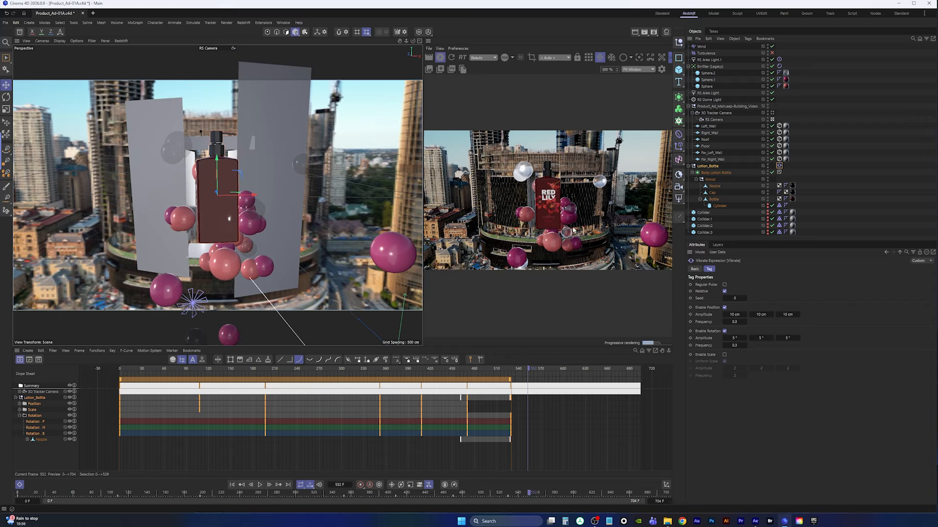
pyautogui.click(232, 485)
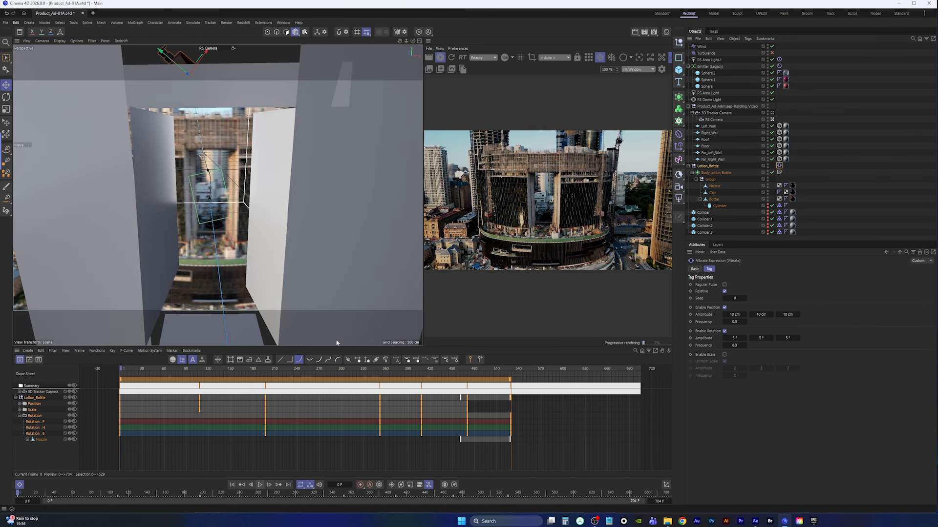
pyautogui.click(438, 56)
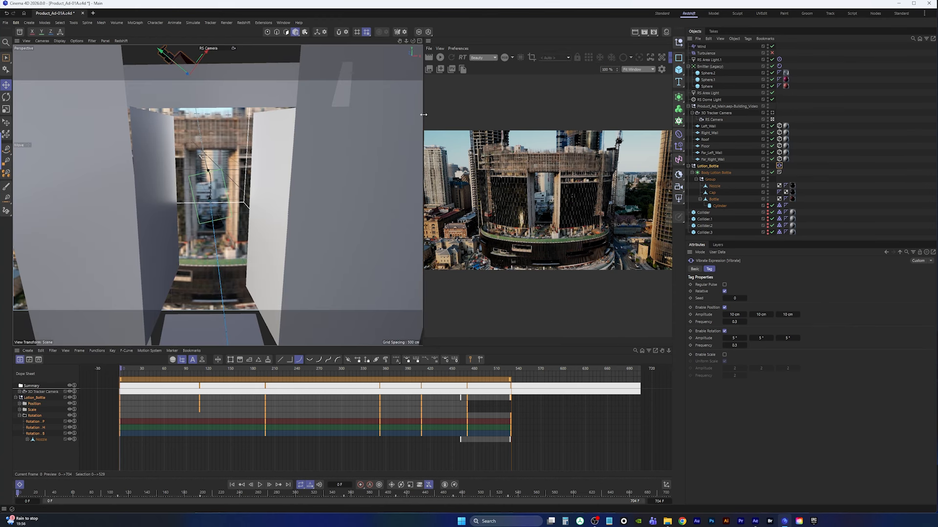
# Enlarge the render view panel beside the viewport and save the project
pyautogui.moveTo(424, 115); pyautogui.dragTo(337, 117)
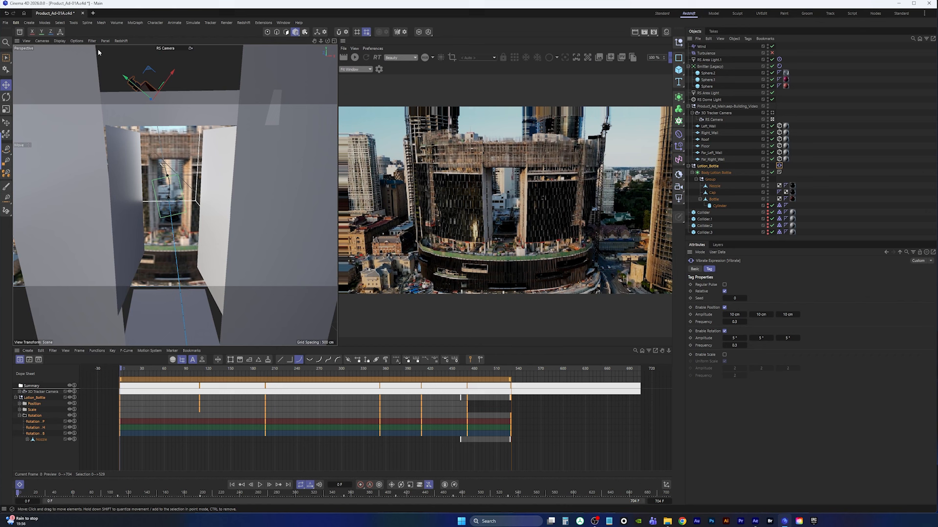
pyautogui.click(6, 23)
pyautogui.click(29, 106)
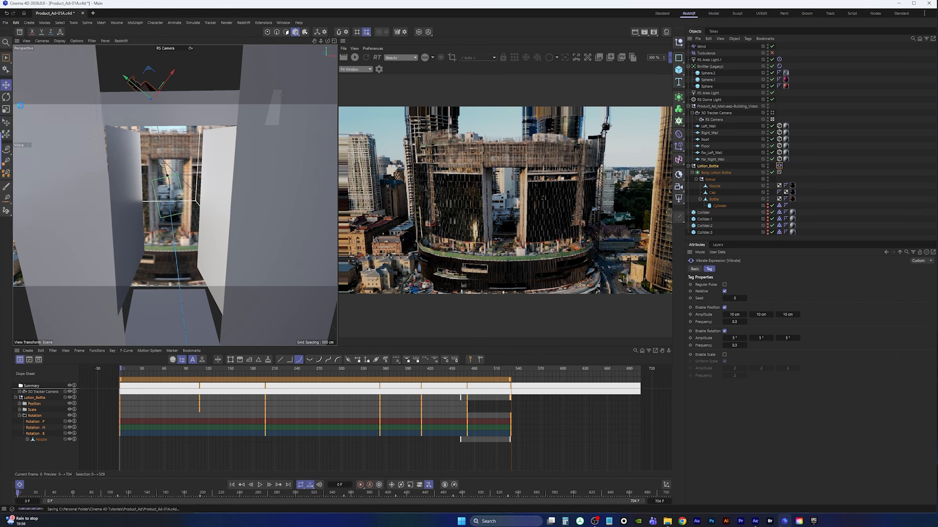
# Play the animation while toggling the interactive render preview, then return to the first frame
pyautogui.click(259, 485)
pyautogui.click(260, 485)
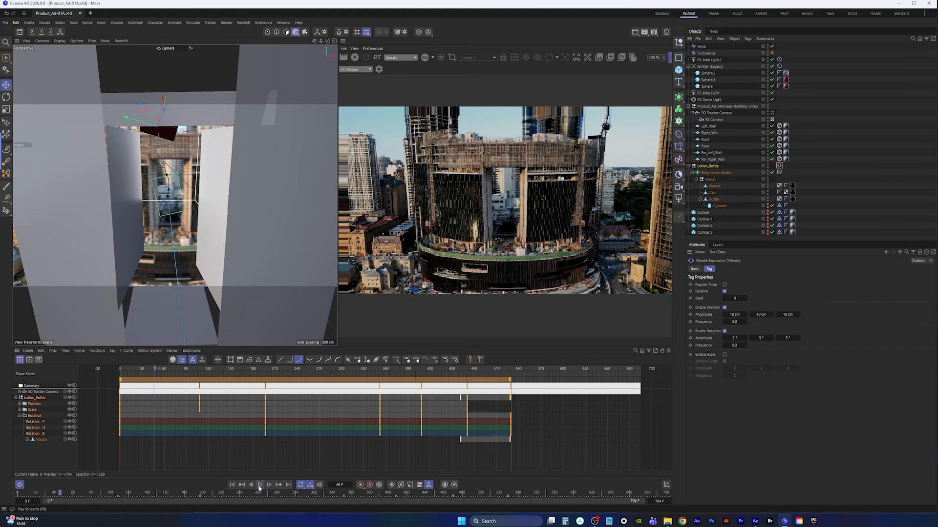
pyautogui.click(355, 57)
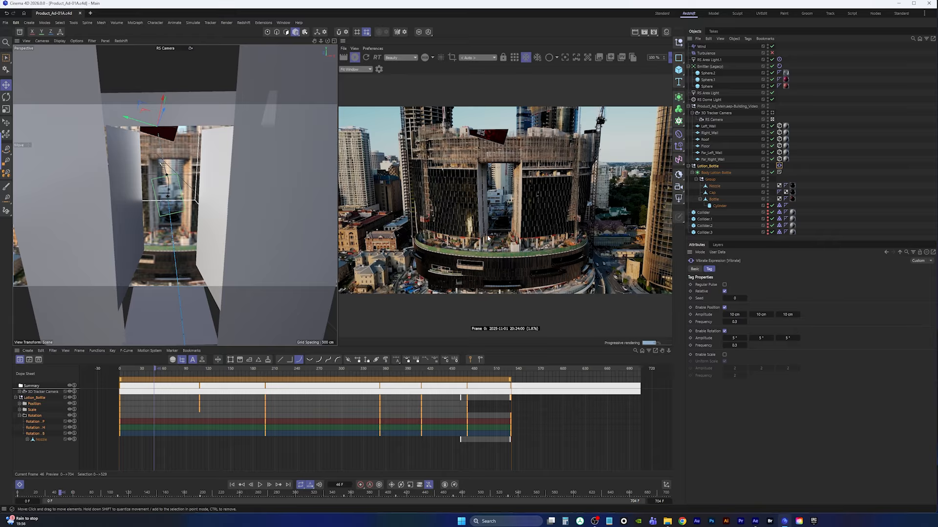
pyautogui.click(355, 58)
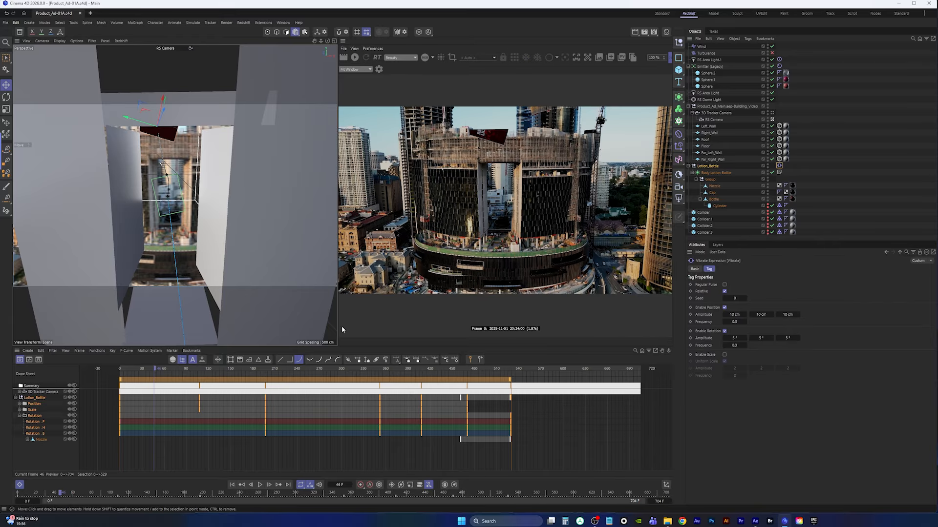
pyautogui.click(261, 485)
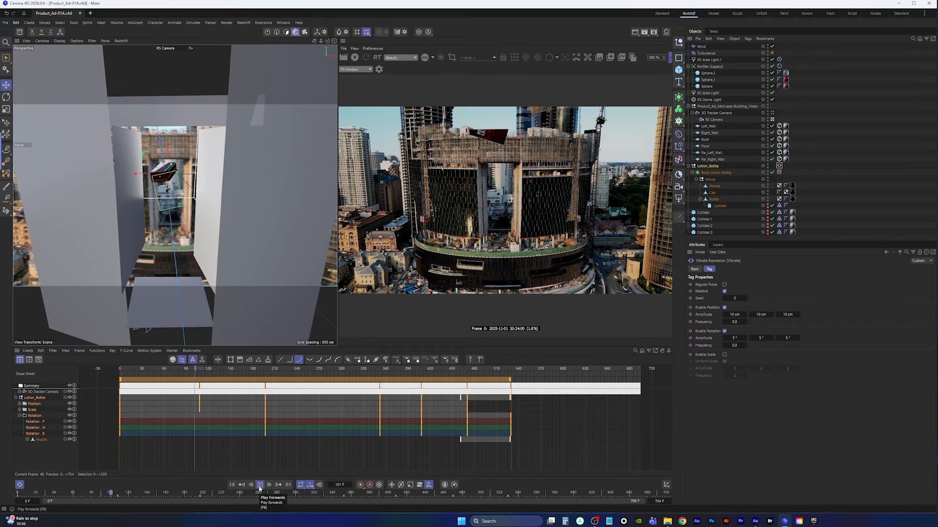
pyautogui.click(260, 485)
pyautogui.click(232, 485)
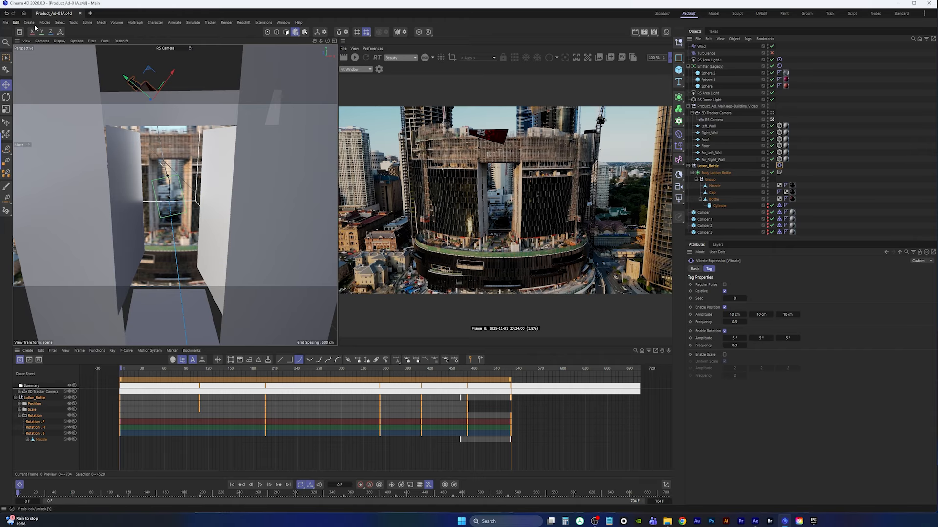
# Close the project and reopen Product_Ad-01A.c4d from the recent files
pyautogui.click(79, 13)
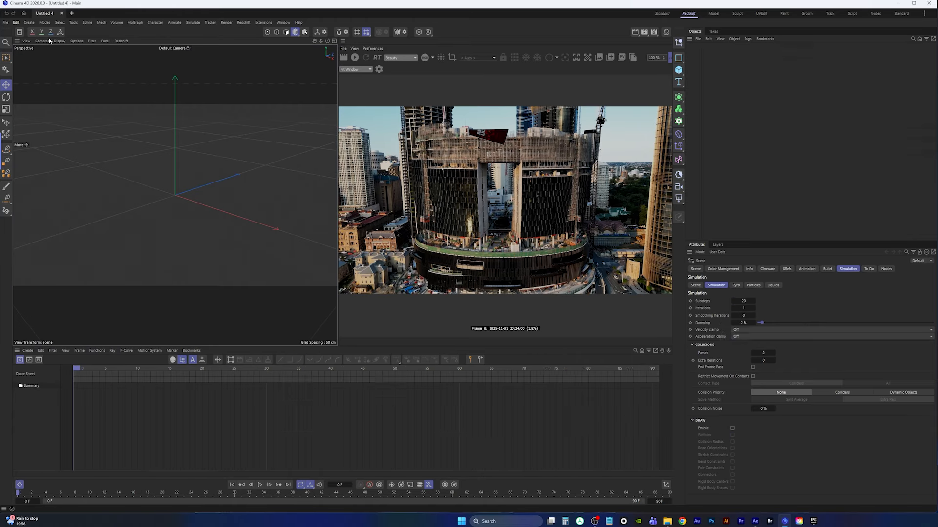
pyautogui.click(4, 24)
pyautogui.moveTo(34, 62)
pyautogui.click(146, 60)
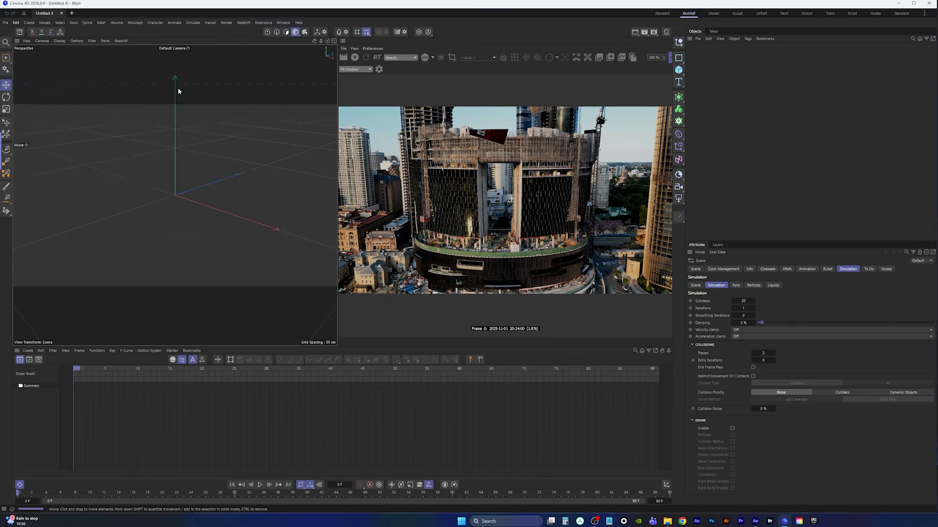
# Play the animation briefly and return to the first frame
pyautogui.click(260, 485)
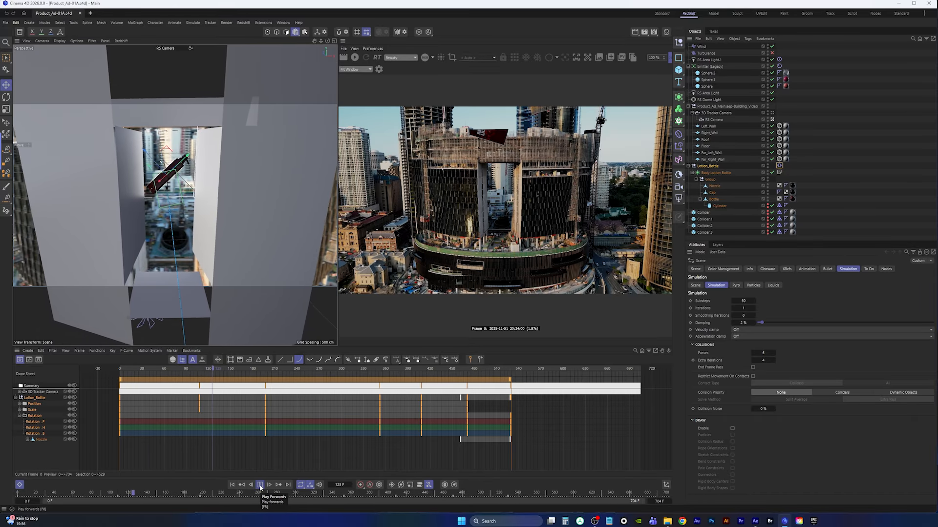
pyautogui.click(260, 485)
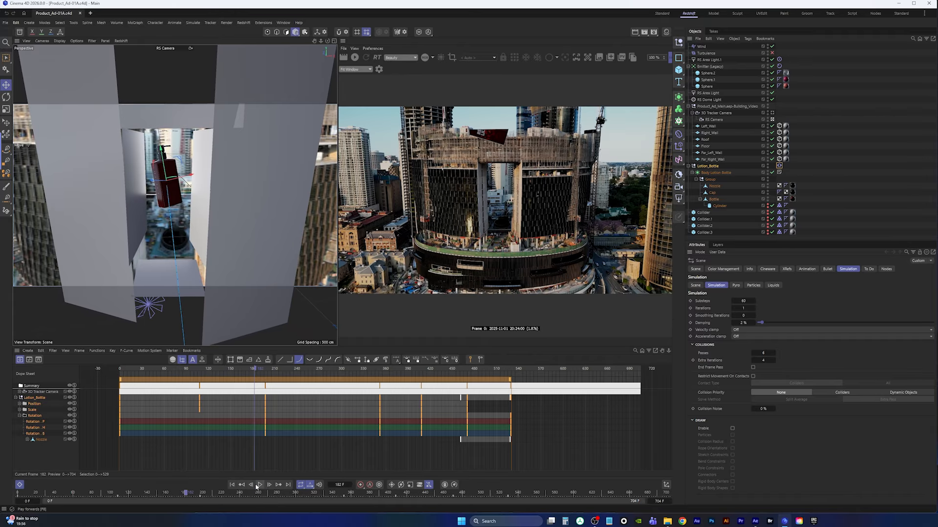
pyautogui.click(232, 484)
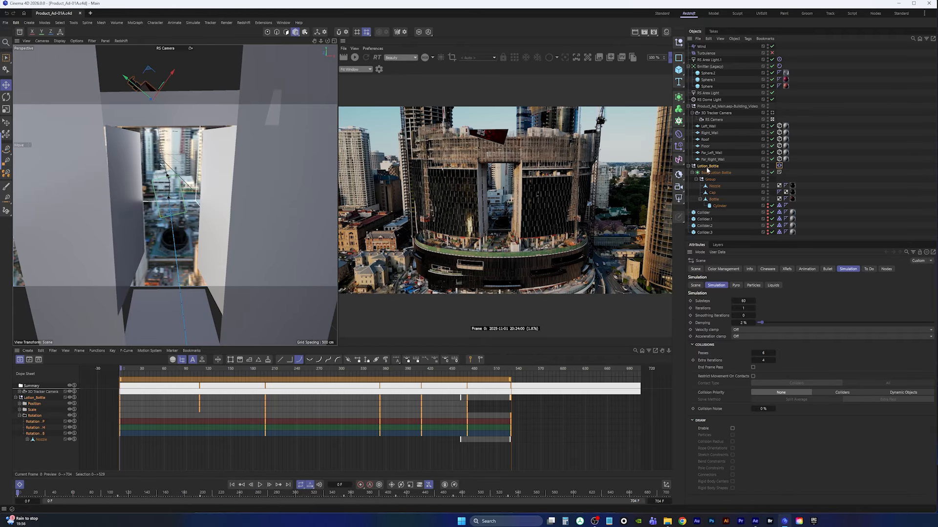
# Select the RS Camera under the 3D Tracker Camera and delete it
pyautogui.click(715, 119)
pyautogui.click(757, 269)
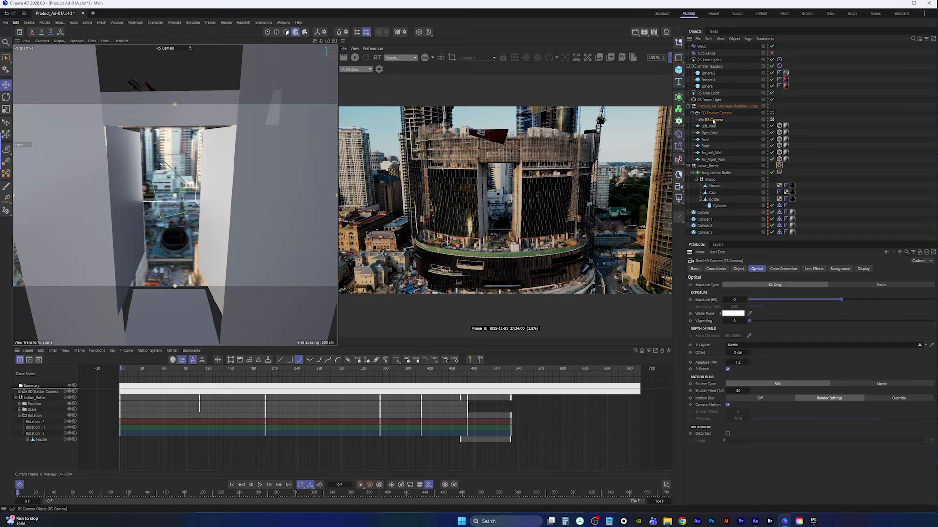
pyautogui.press('Delete')
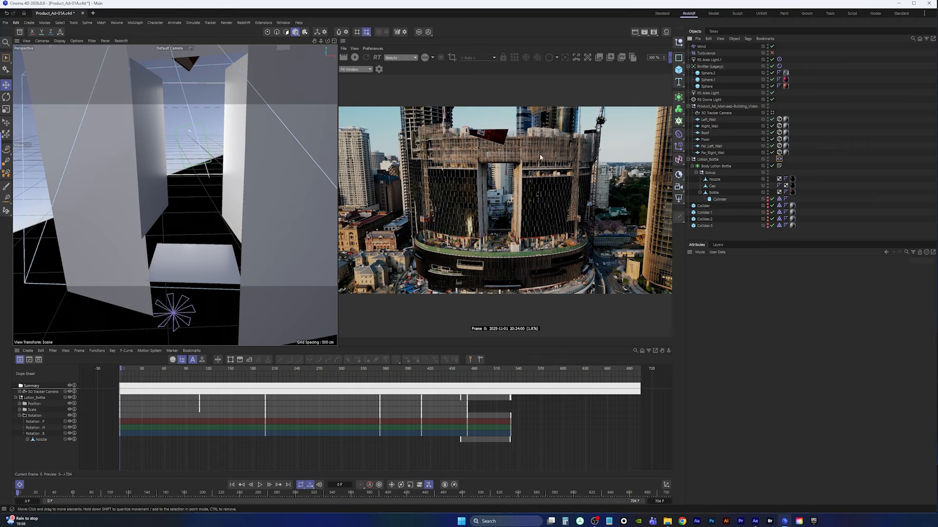
# Create a new Redshift camera, nest it under the 3D Tracker Camera and make it the active camera
pyautogui.click(772, 112)
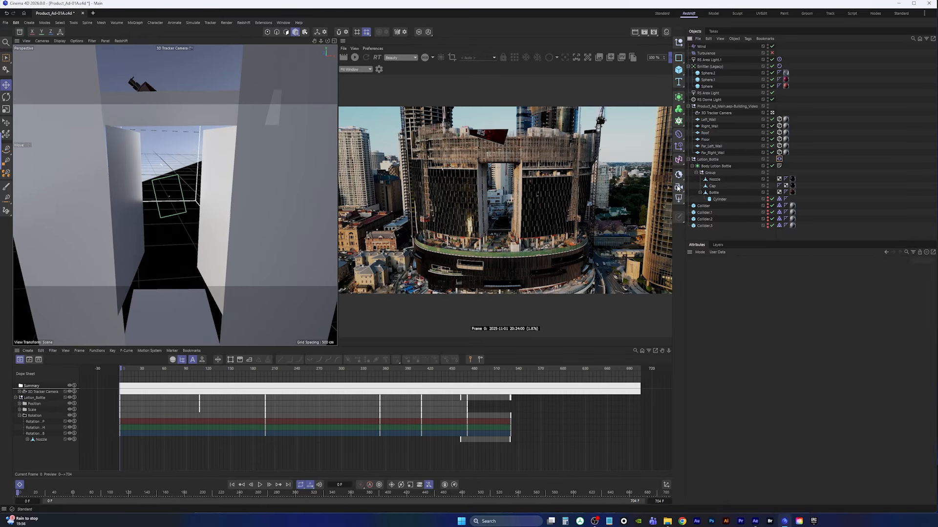
pyautogui.click(678, 187)
pyautogui.moveTo(706, 47); pyautogui.dragTo(716, 122)
pyautogui.click(772, 119)
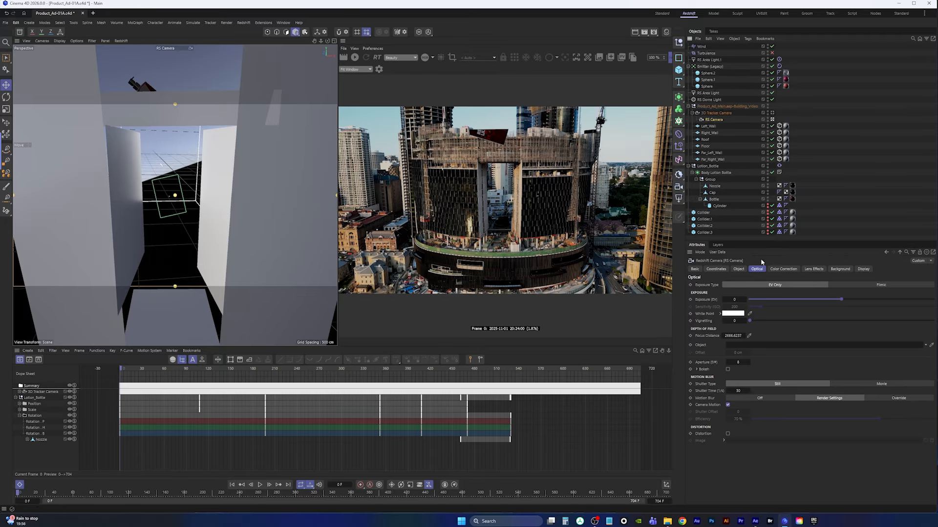
# Override the camera's background and load the Building_Video_0000 image sequence as the background image
pyautogui.click(840, 269)
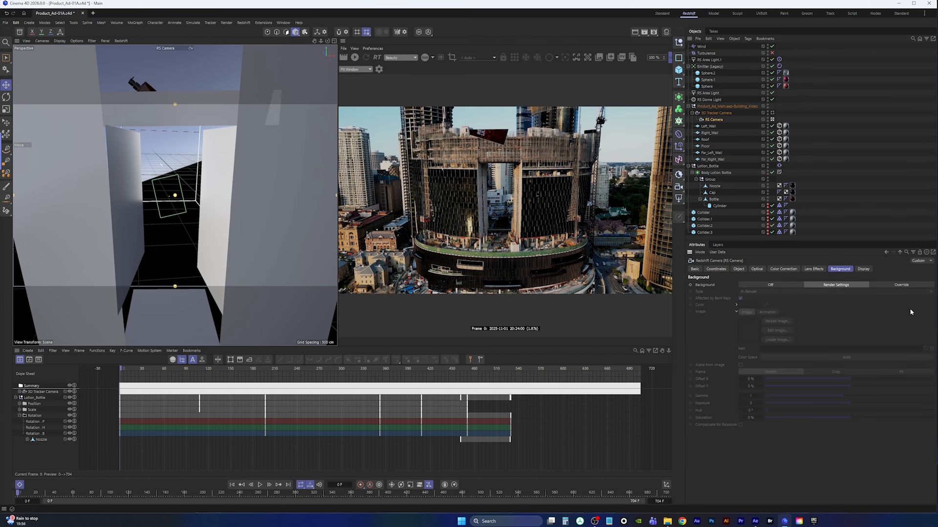
pyautogui.click(894, 287)
pyautogui.click(925, 348)
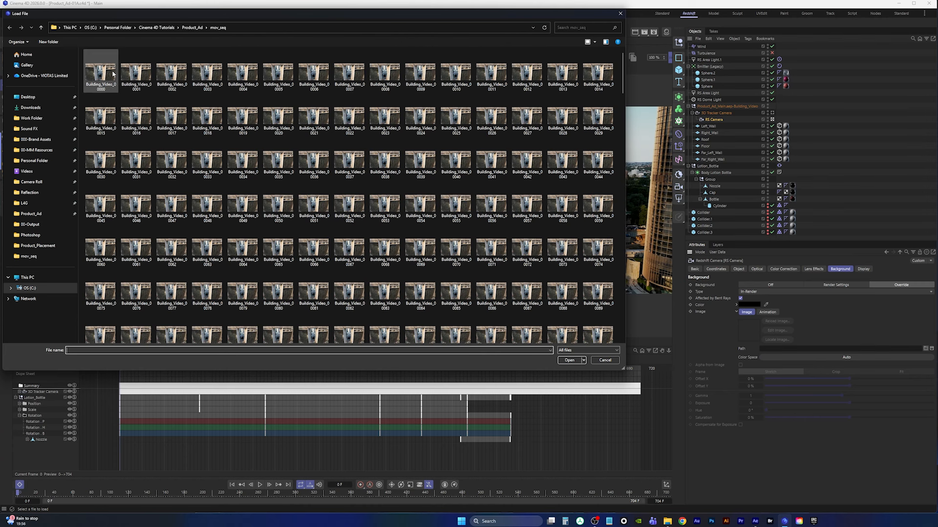
pyautogui.doubleClick(100, 74)
pyautogui.click(685, 288)
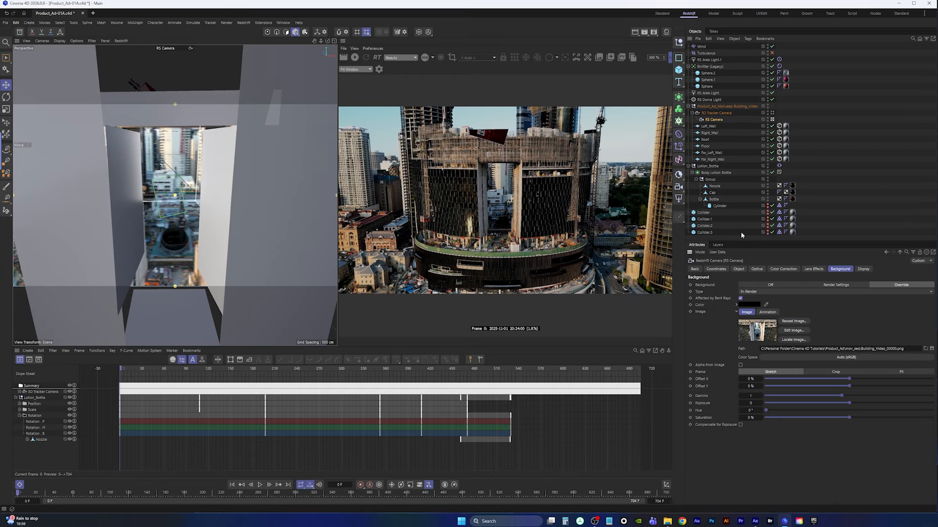
# Set the camera's depth of field focus object to the Bottle
pyautogui.click(757, 269)
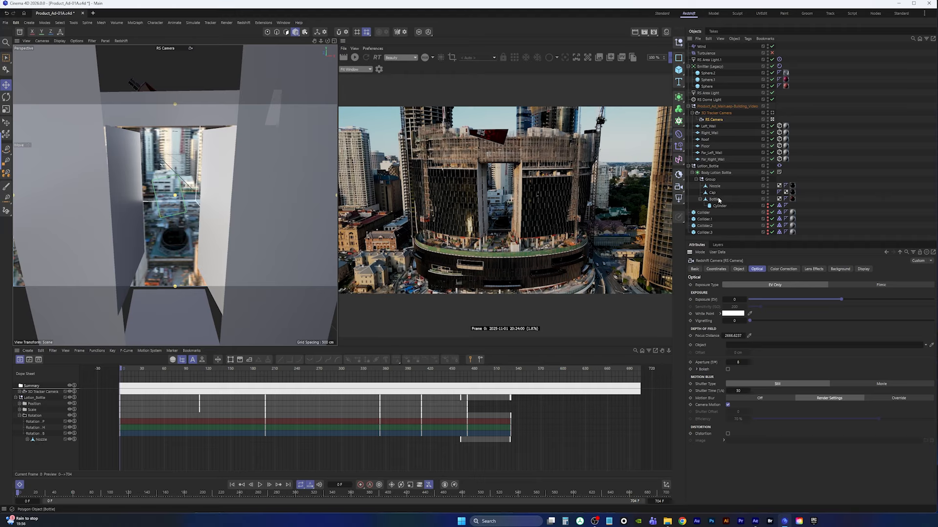
pyautogui.moveTo(716, 200); pyautogui.dragTo(742, 350)
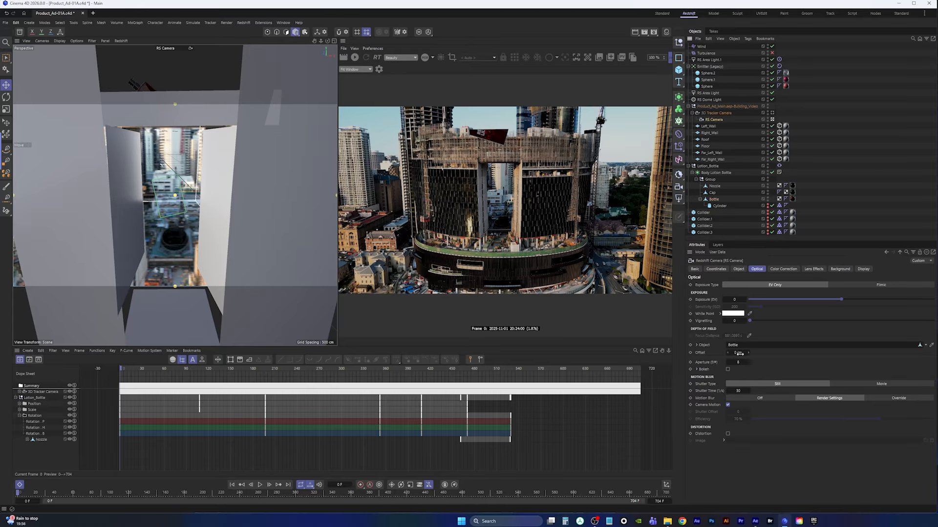
pyautogui.click(736, 362)
pyautogui.click(904, 166)
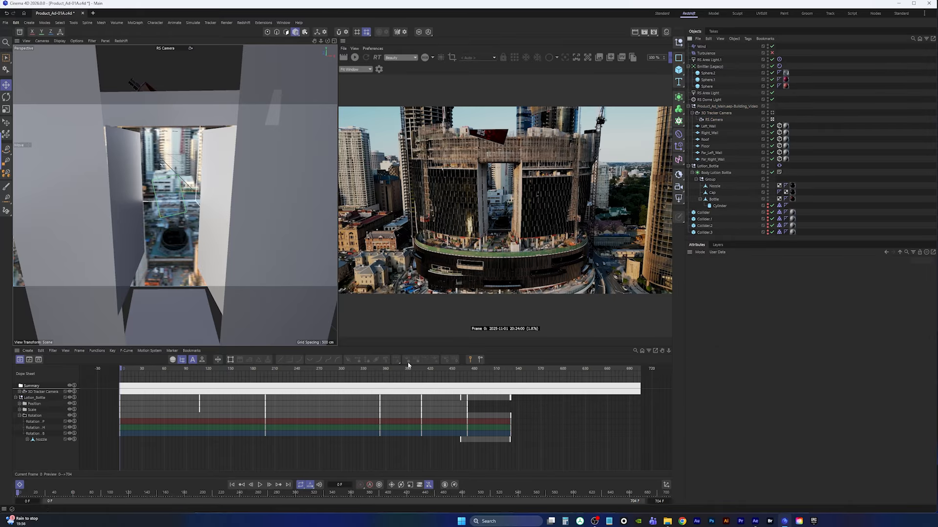
# Play the animation briefly and start the interactive render preview
pyautogui.click(260, 485)
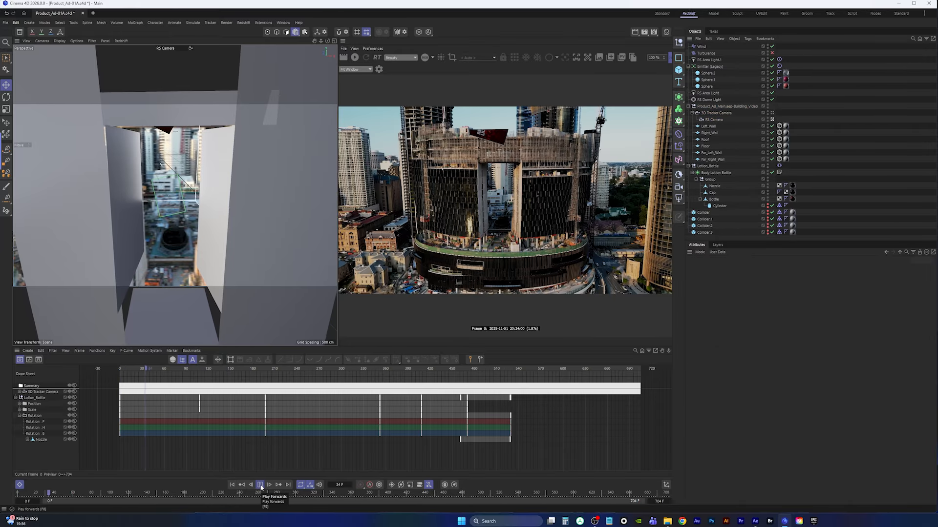
pyautogui.click(260, 485)
pyautogui.click(354, 57)
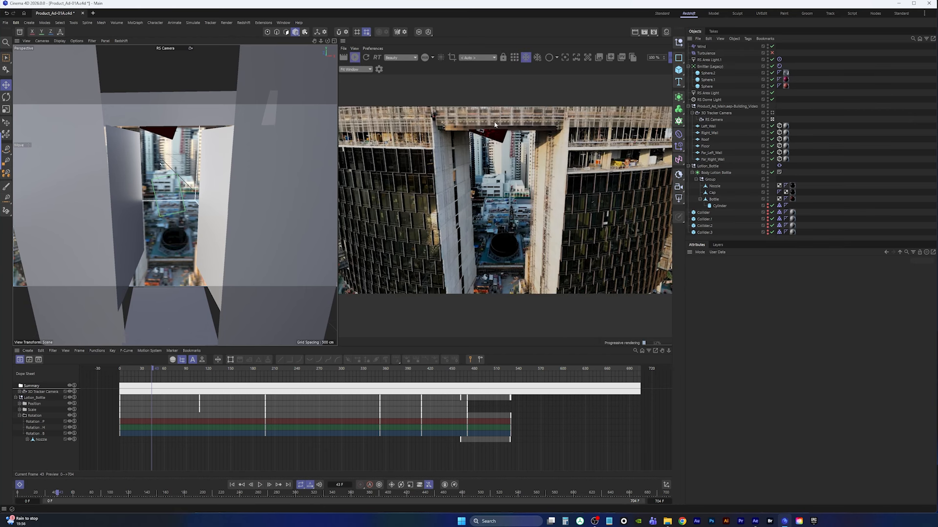
# Nudge the Roof plane slightly, stop the render preview and save the project
pyautogui.click(171, 116)
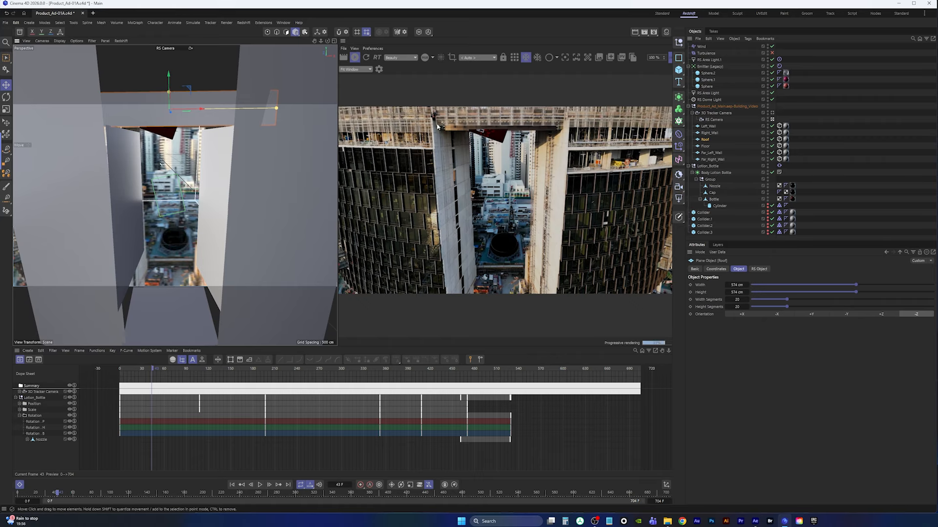
pyautogui.moveTo(168, 74); pyautogui.dragTo(171, 74)
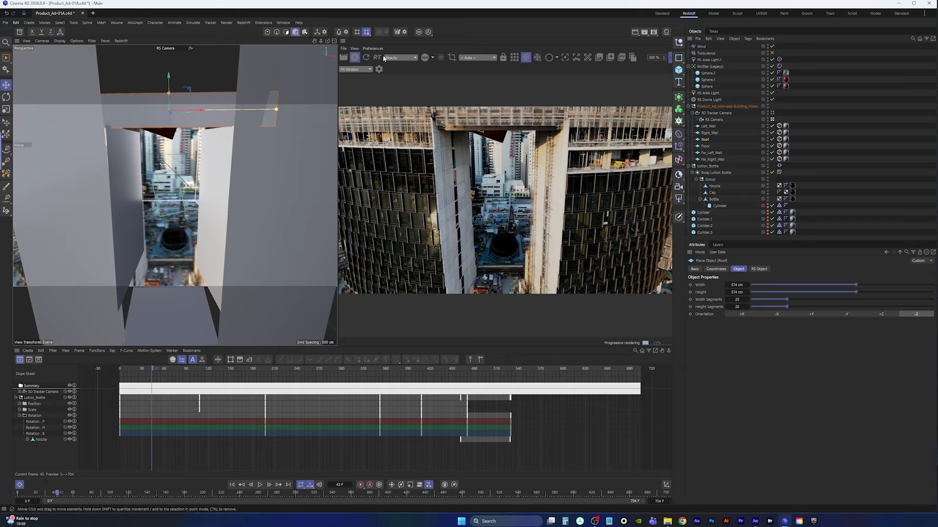
pyautogui.click(354, 57)
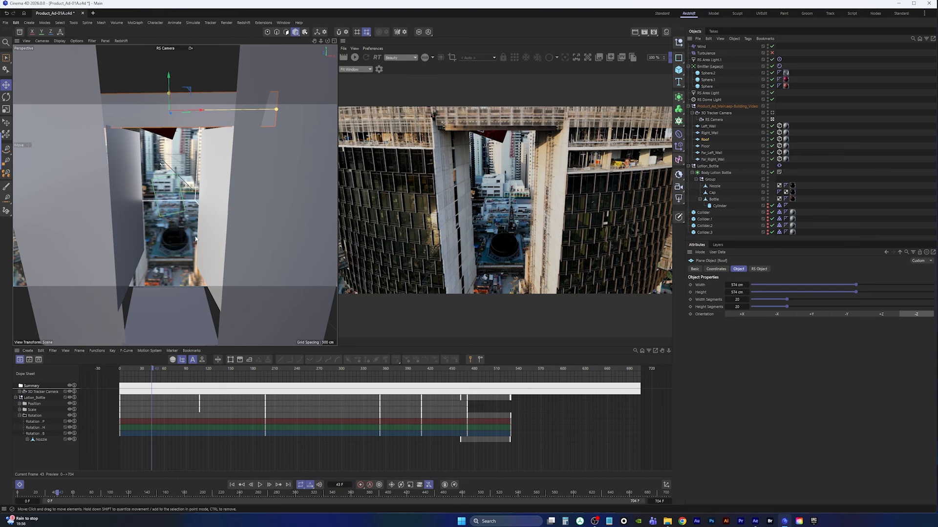
pyautogui.click(5, 22)
pyautogui.click(30, 105)
# Play the animation and preview the camera view in the interactive render
pyautogui.click(260, 485)
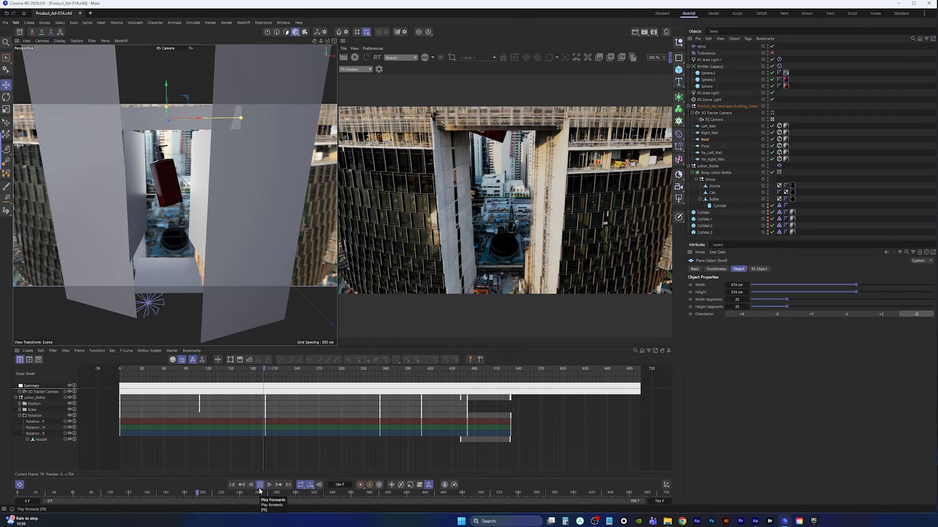
pyautogui.click(261, 486)
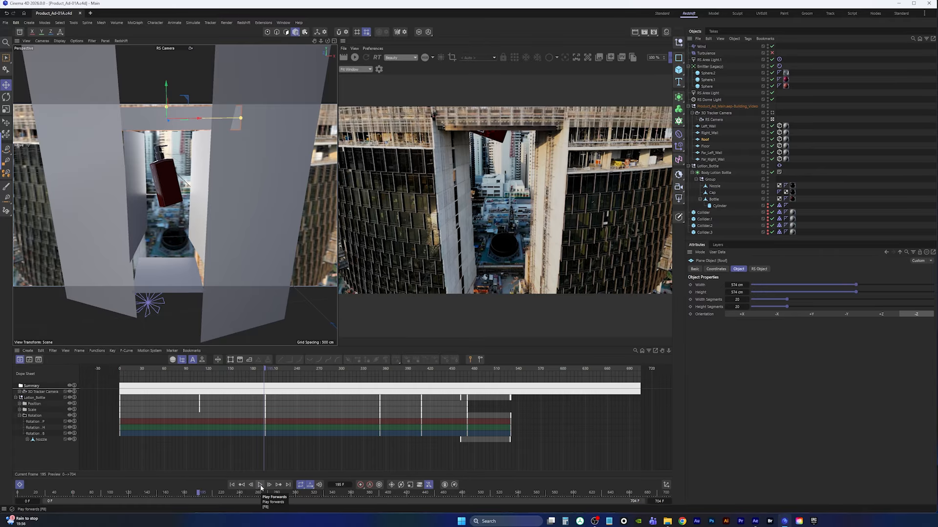
pyautogui.click(355, 57)
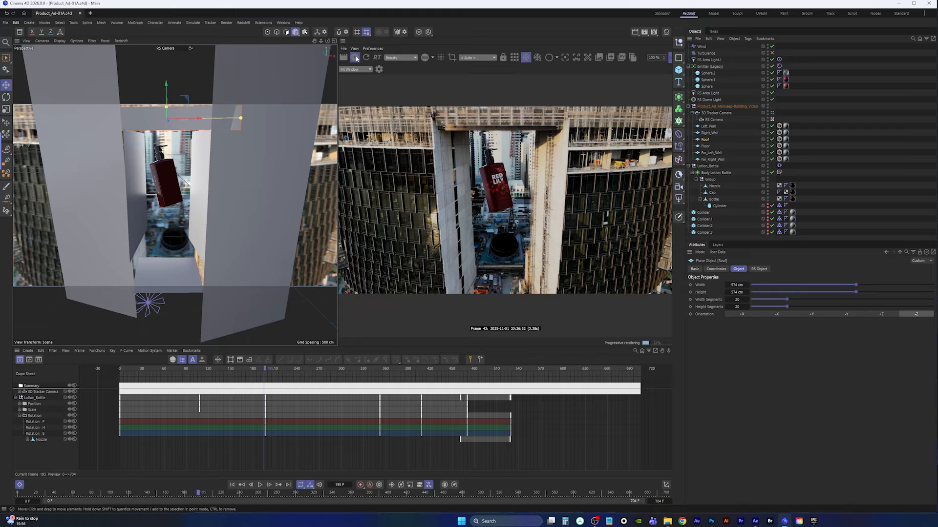
pyautogui.click(355, 57)
pyautogui.click(261, 486)
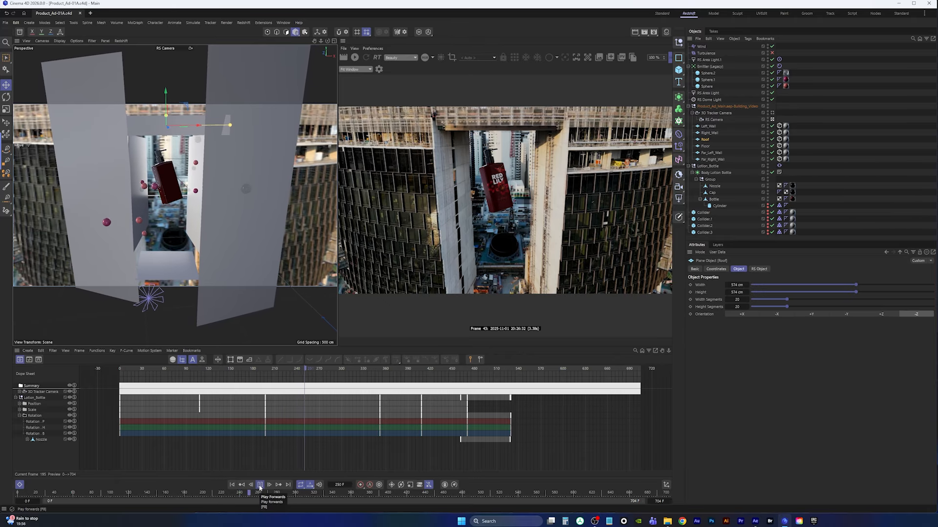
pyautogui.click(260, 486)
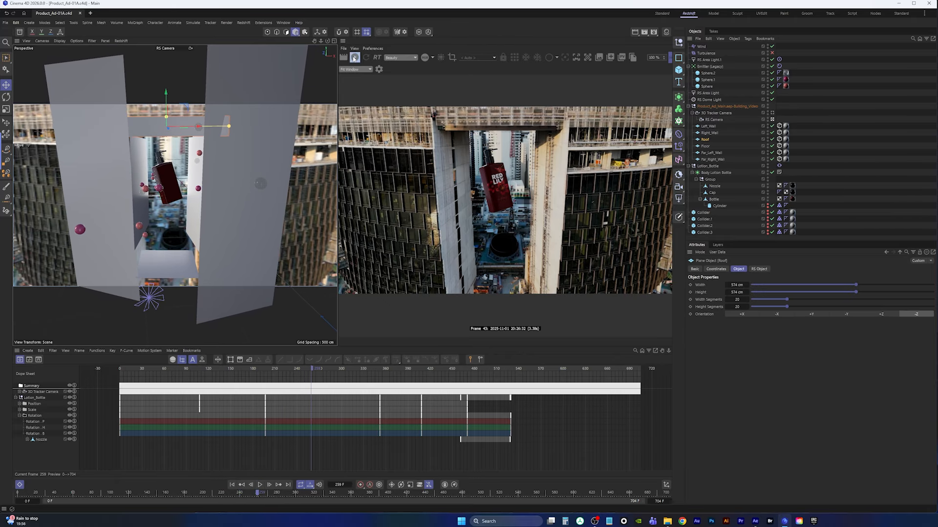
# Preview the camera view in the interactive render at different frames while playing and stopping the animation
pyautogui.click(355, 57)
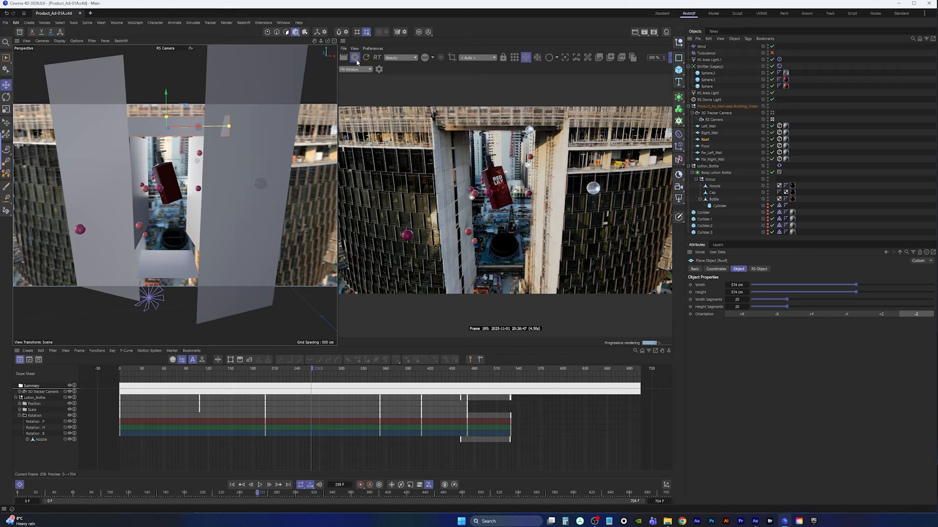
pyautogui.click(356, 58)
pyautogui.click(260, 485)
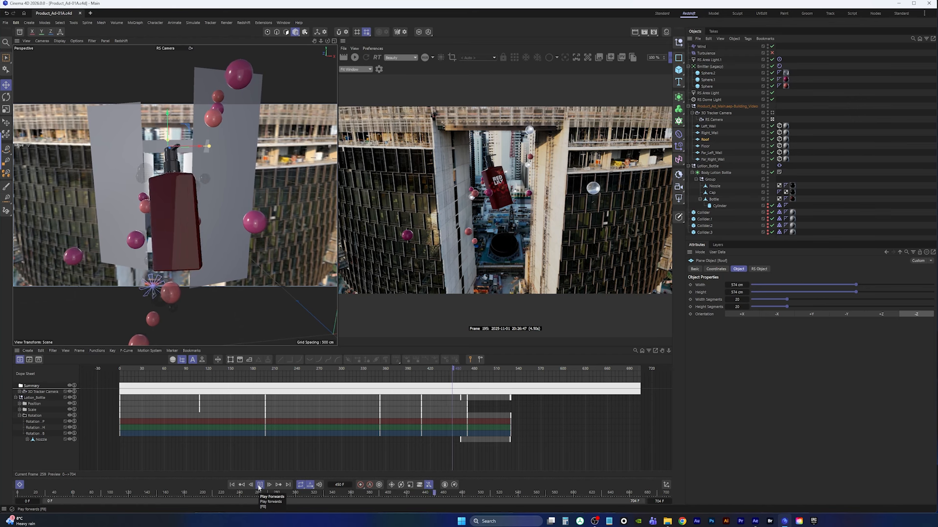
pyautogui.click(260, 484)
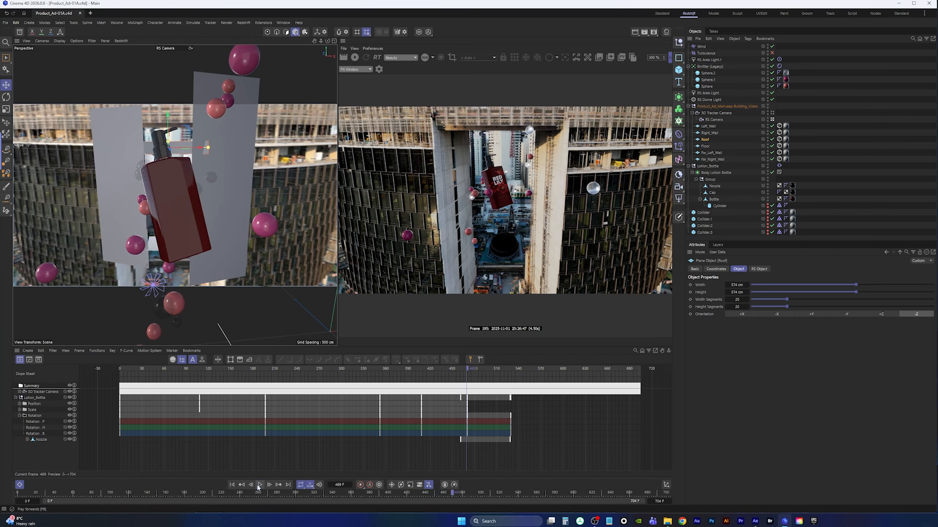
pyautogui.click(355, 58)
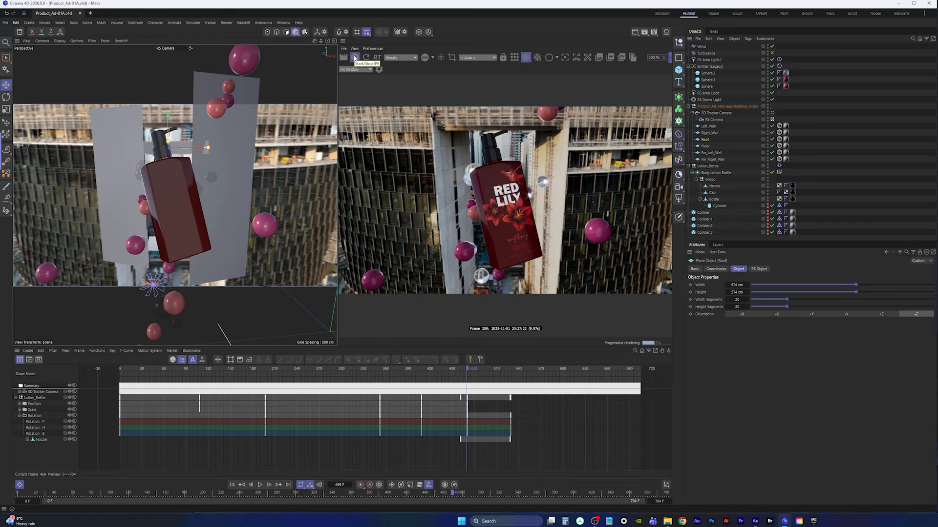
pyautogui.click(355, 58)
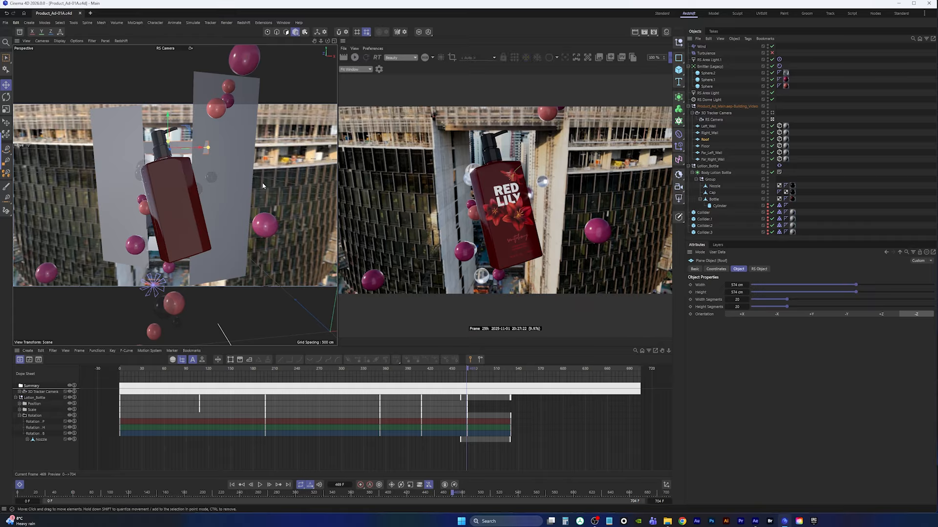
# Replay the animation from the first frame in the viewport to review the motion
pyautogui.click(6, 24)
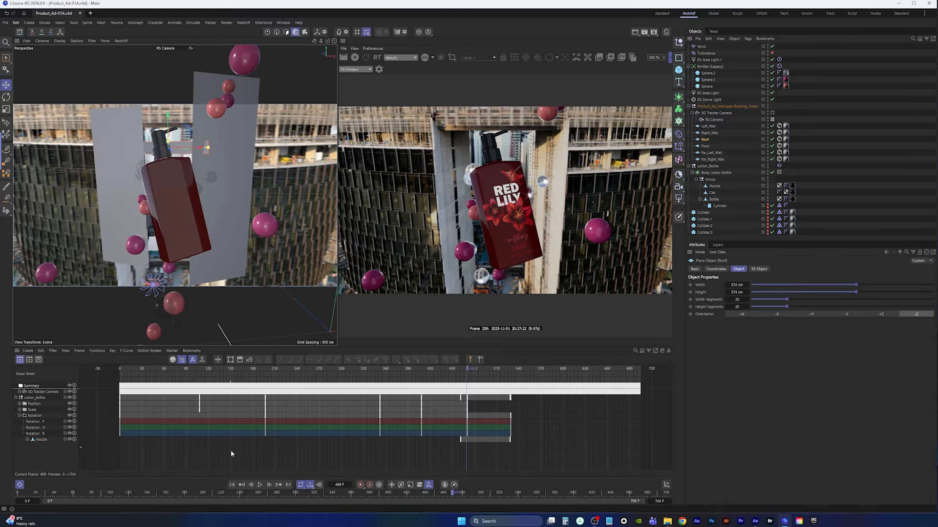
pyautogui.click(232, 485)
pyautogui.click(260, 485)
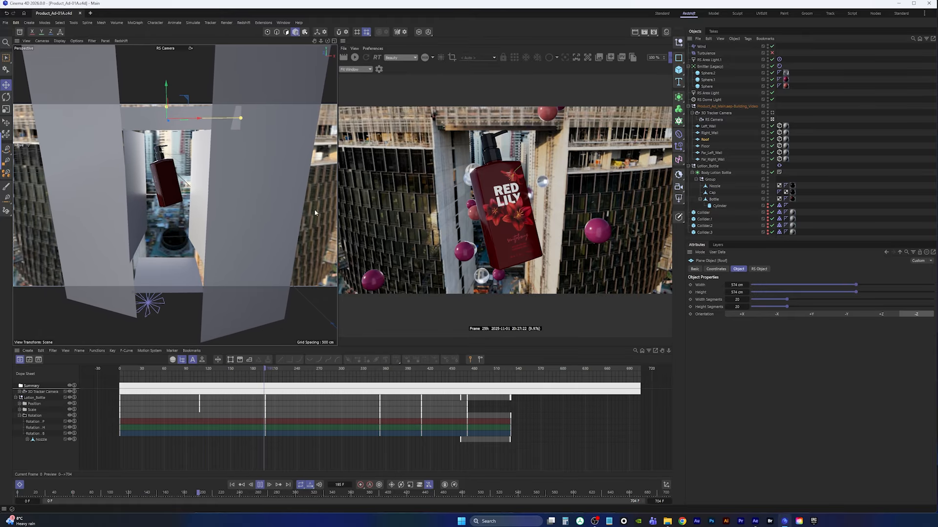
pyautogui.click(260, 486)
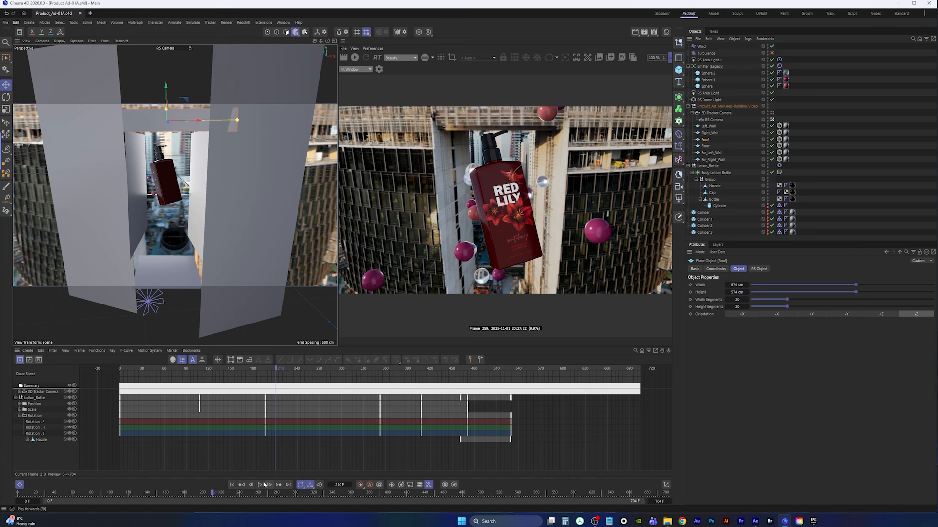
pyautogui.click(232, 485)
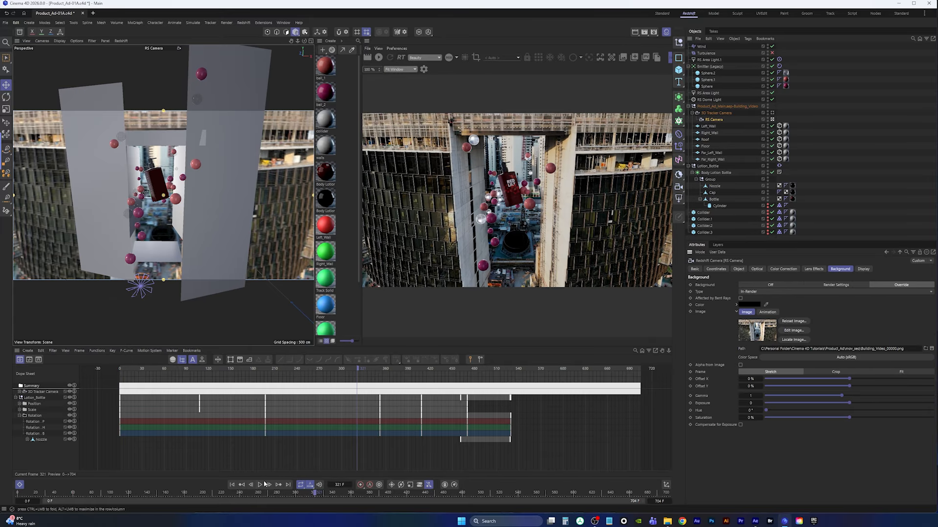
pyautogui.click(261, 485)
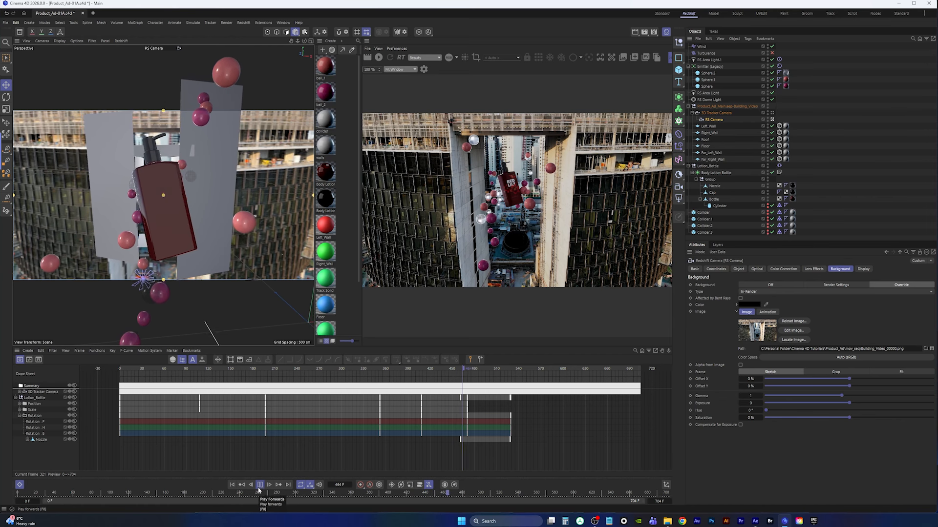
pyautogui.click(260, 489)
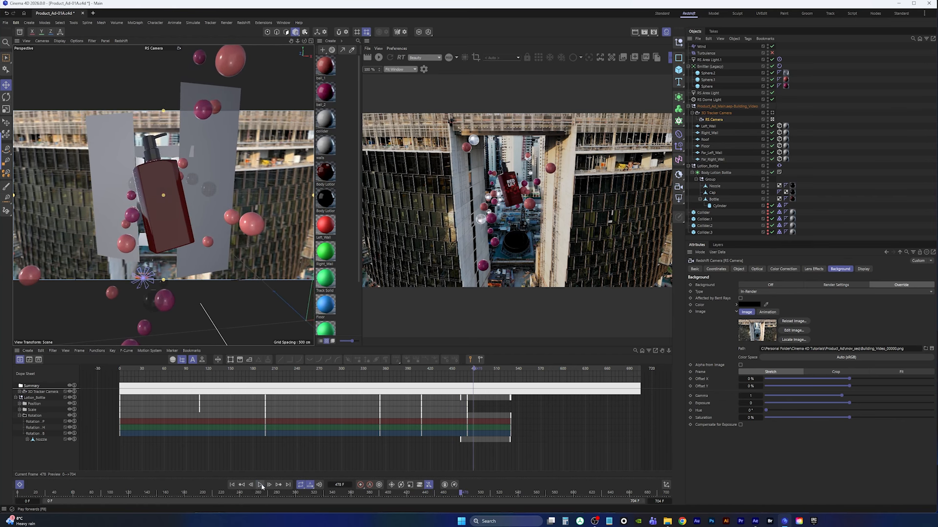
# Start the interactive render on the current frame and save the project
pyautogui.click(379, 58)
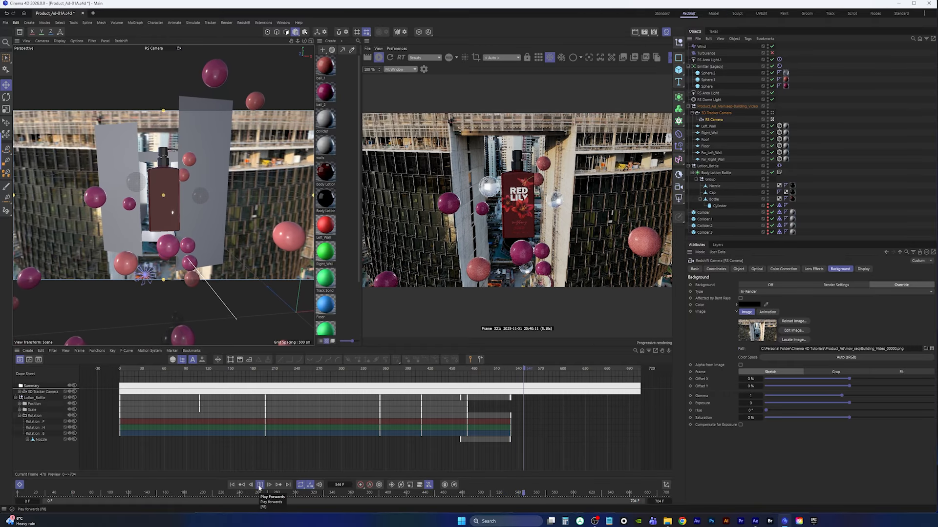
pyautogui.click(260, 486)
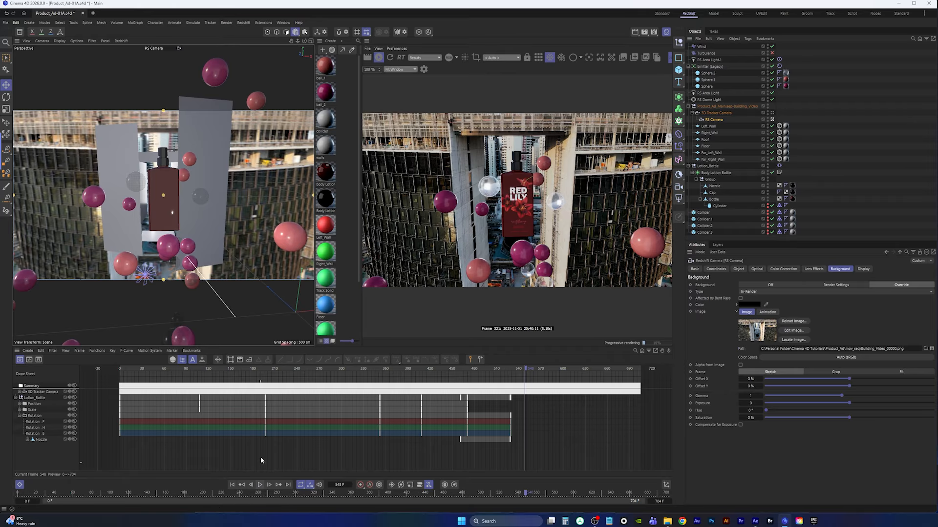
pyautogui.click(8, 23)
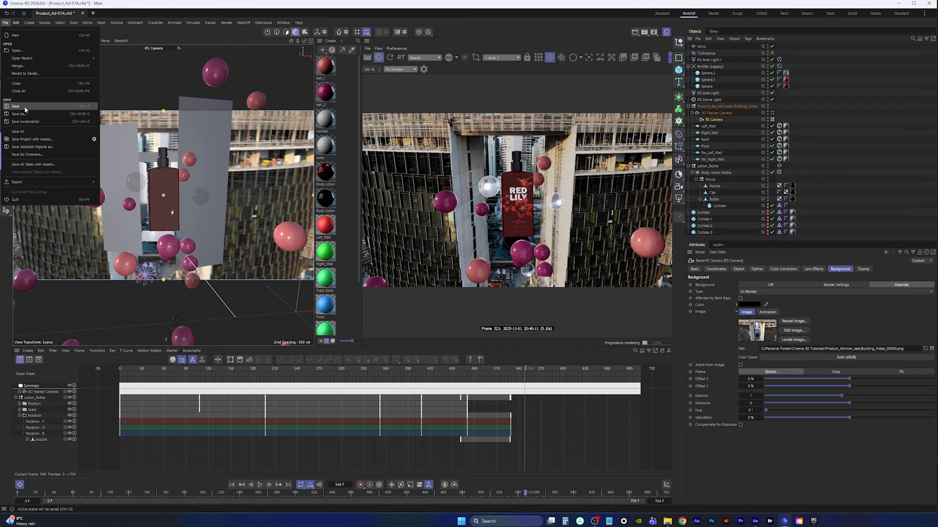
pyautogui.click(26, 110)
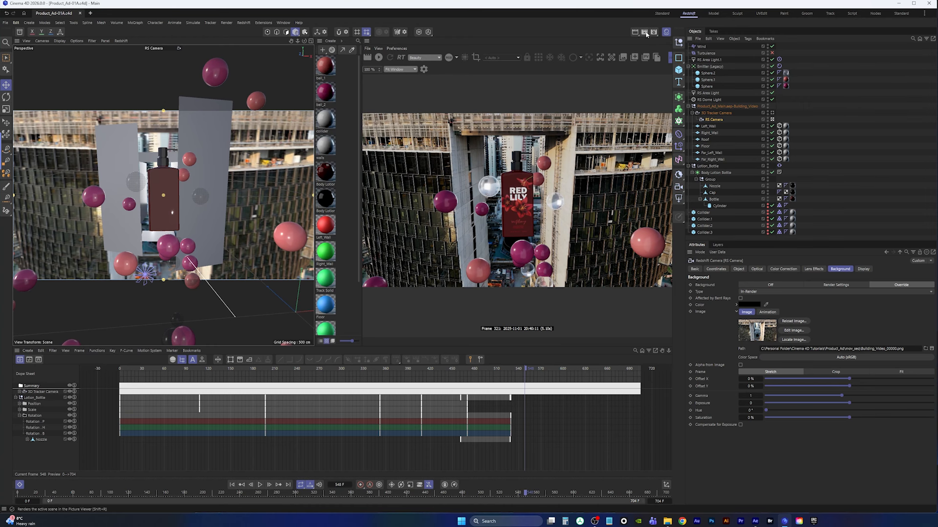
# Open the Render Settings and review the Output and Redshift pages alongside the camera's Optical settings
pyautogui.click(656, 34)
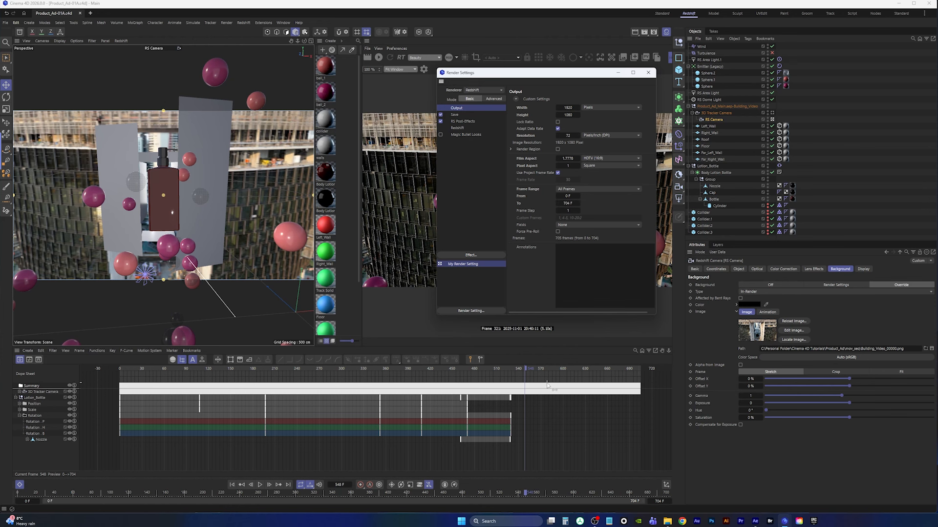
pyautogui.moveTo(568, 72); pyautogui.dragTo(261, 105)
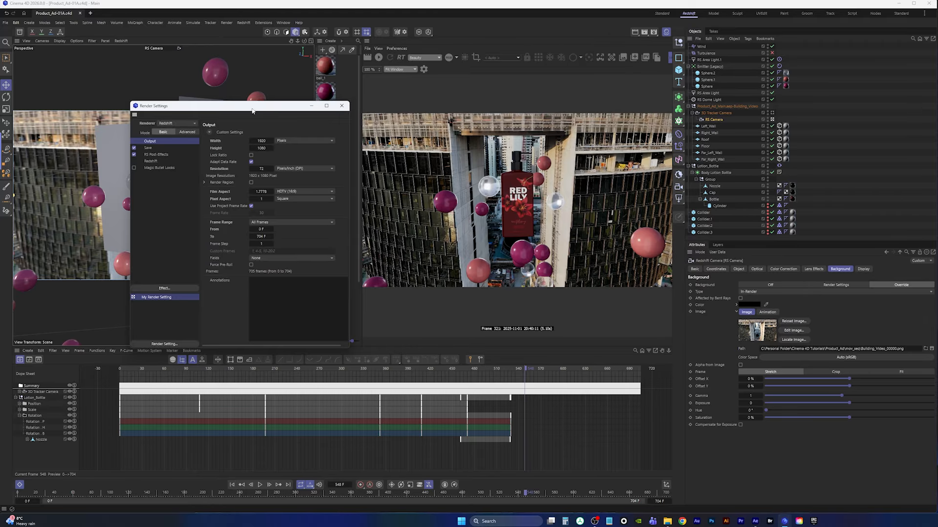
pyautogui.moveTo(252, 110); pyautogui.dragTo(743, 50)
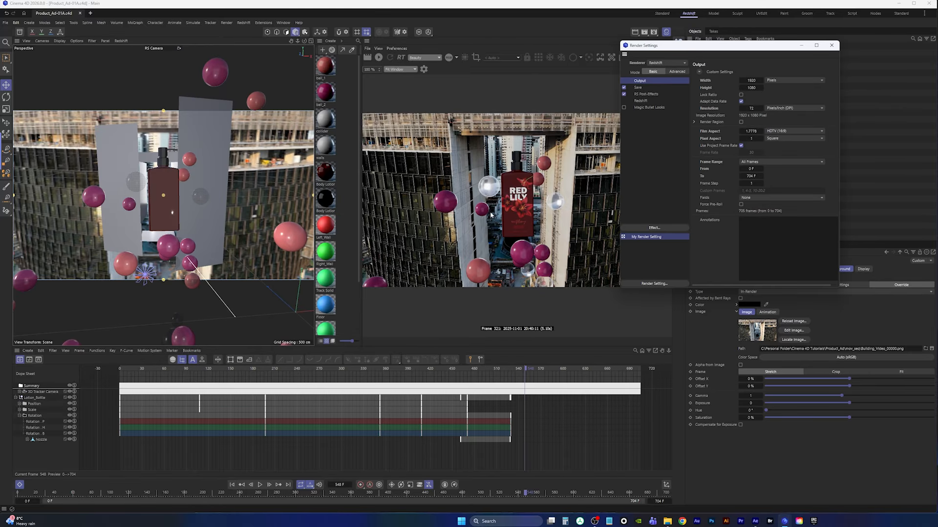
pyautogui.moveTo(731, 43); pyautogui.dragTo(404, 91)
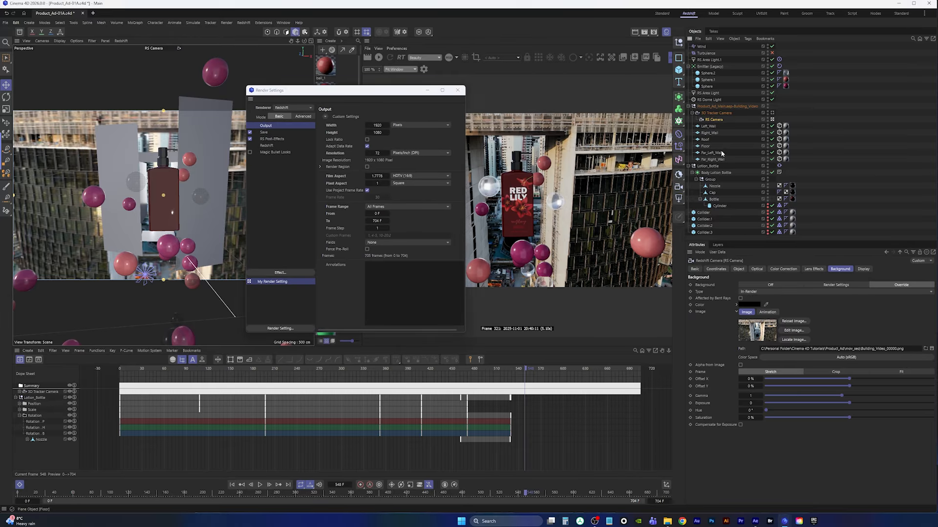
pyautogui.click(757, 269)
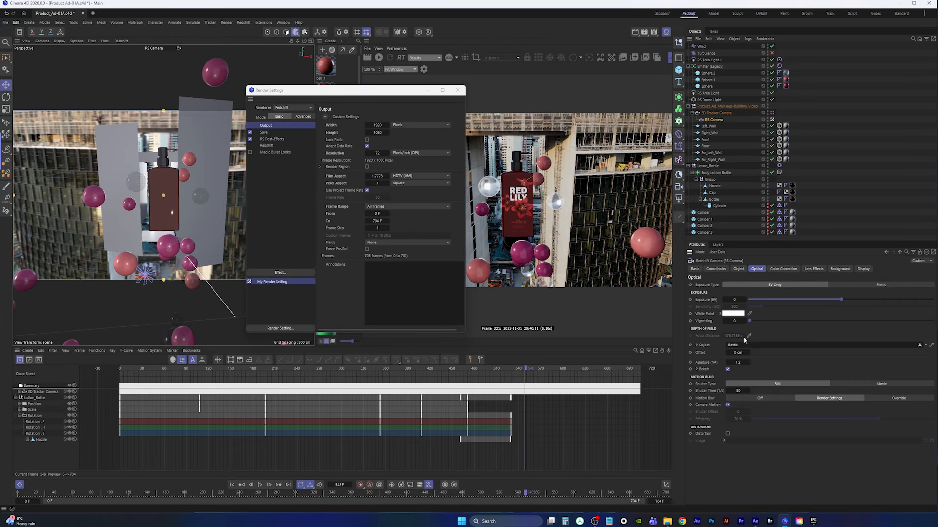
pyautogui.moveTo(378, 93); pyautogui.dragTo(522, 54)
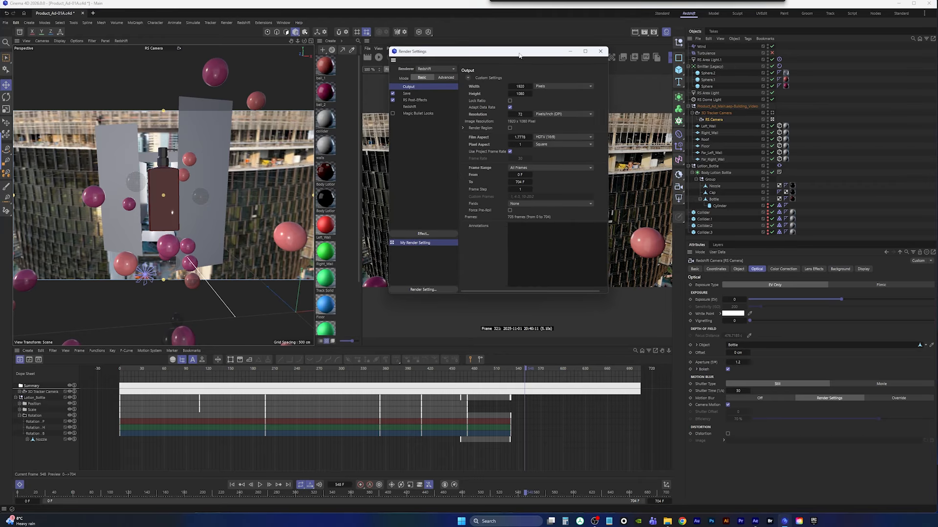
pyautogui.click(446, 78)
pyautogui.click(422, 79)
pyautogui.click(412, 107)
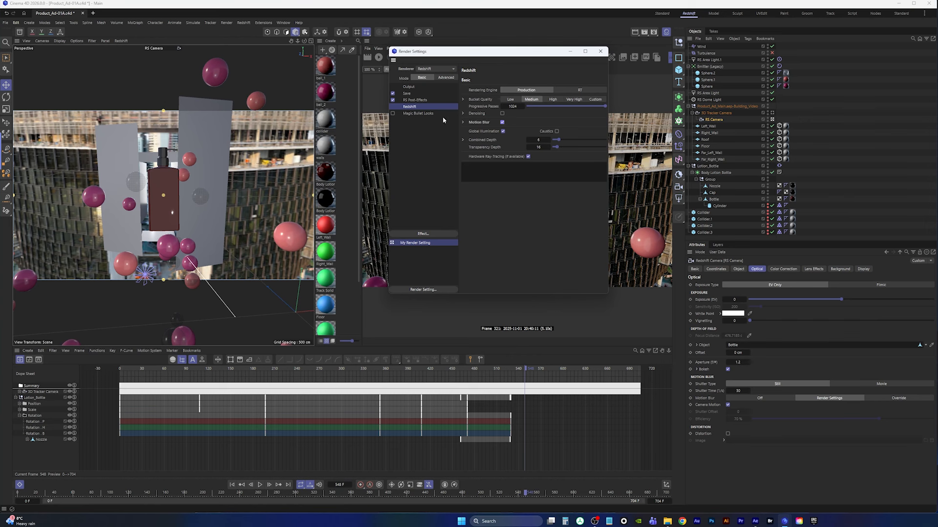
pyautogui.click(409, 87)
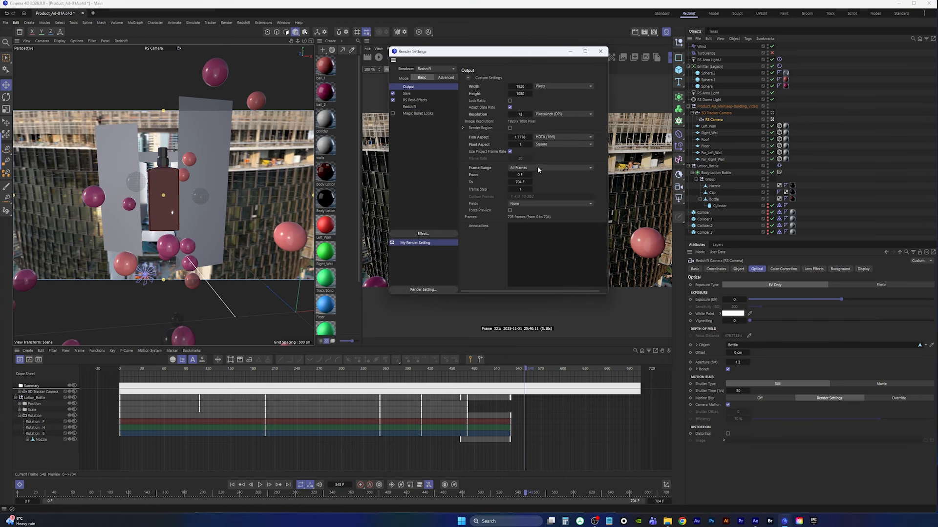
# Set the regular image save format to PNG and turn off multi-pass image saving
pyautogui.click(406, 94)
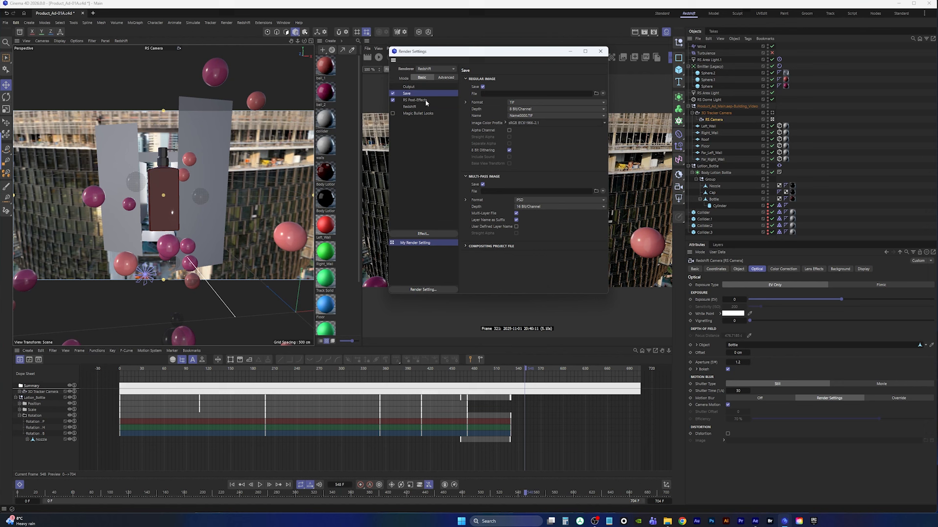
pyautogui.click(517, 104)
pyautogui.click(532, 179)
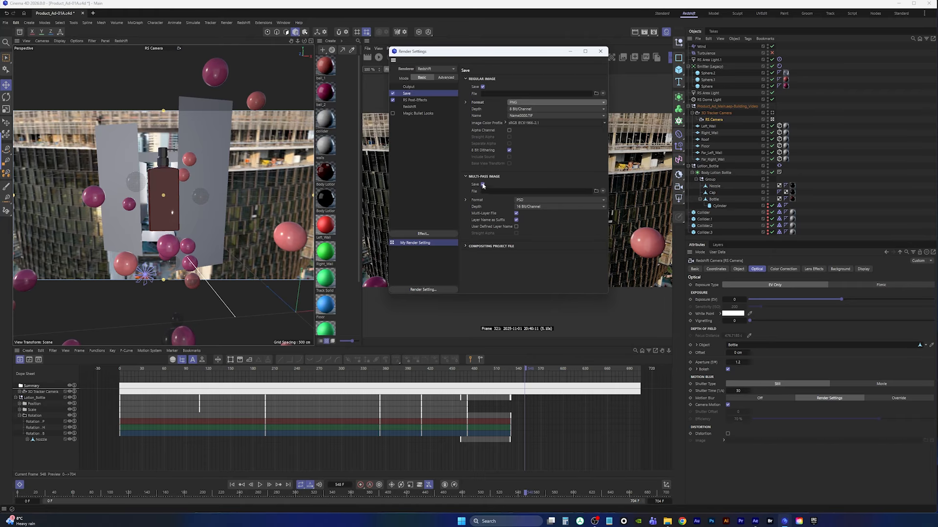
pyautogui.click(483, 184)
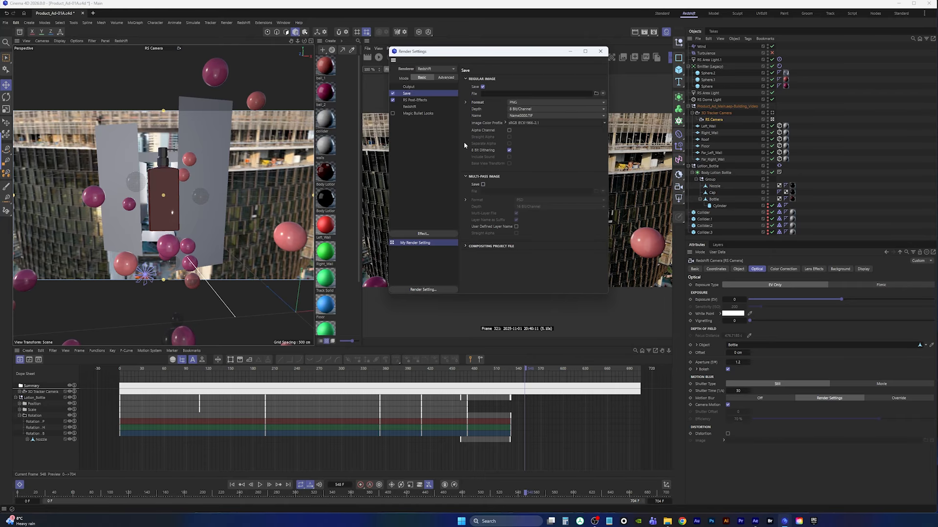
# Browse for the save path and create a new folder named sequences inside Product_Ad, then open it
pyautogui.click(595, 94)
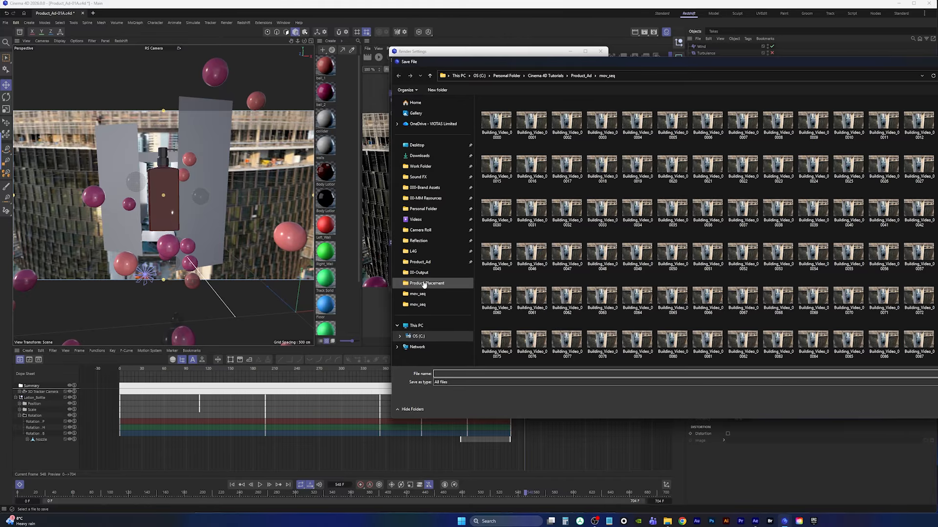
pyautogui.click(423, 263)
pyautogui.rightClick(568, 191)
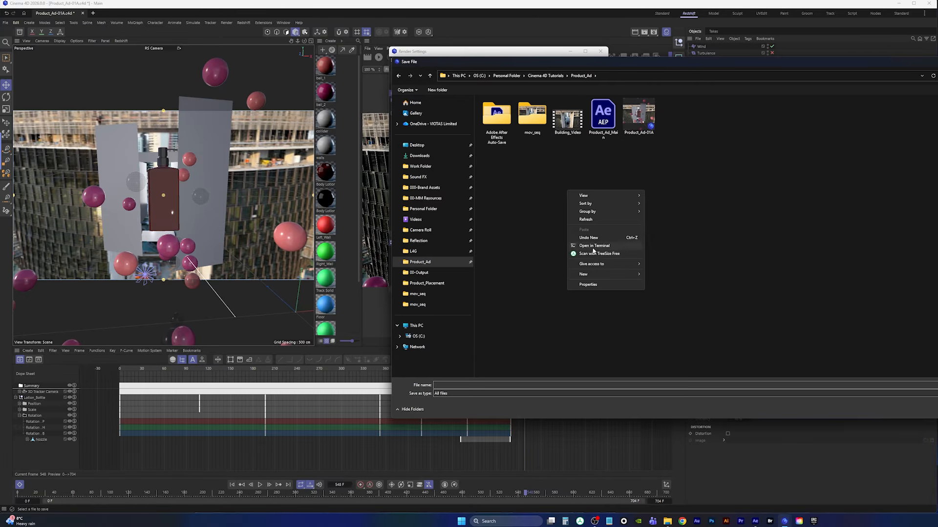
pyautogui.moveTo(604, 274)
pyautogui.click(686, 274)
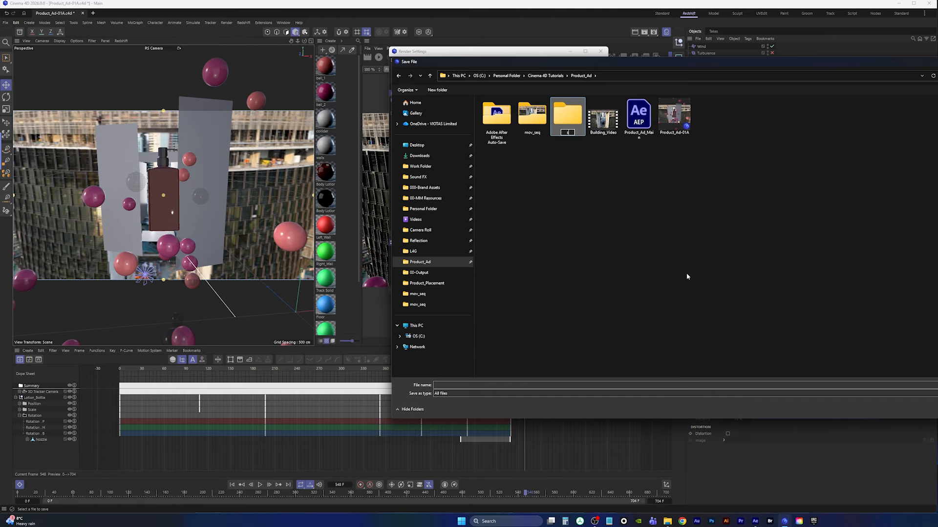
pyautogui.press('Return')
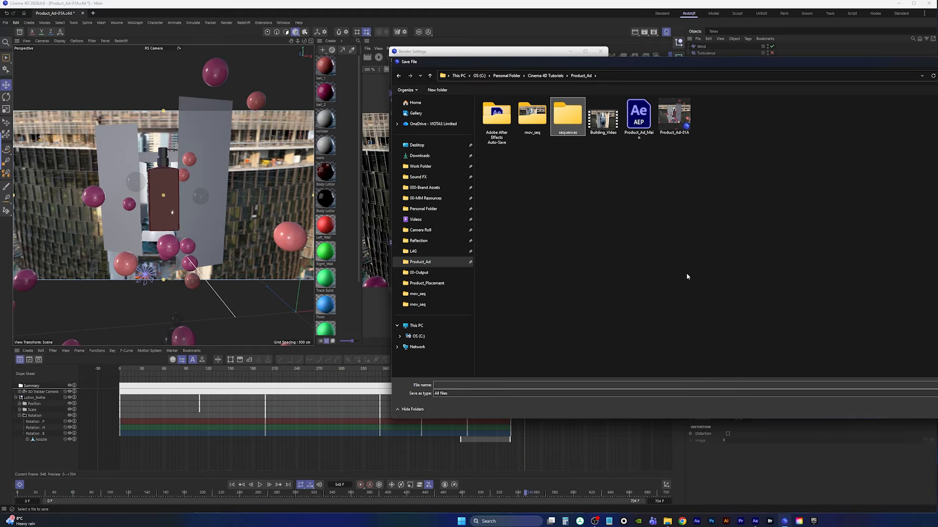
pyautogui.press('Return')
# Set the output file name to seq_ in the sequences folder and confirm the path
pyautogui.rightClick(541, 181)
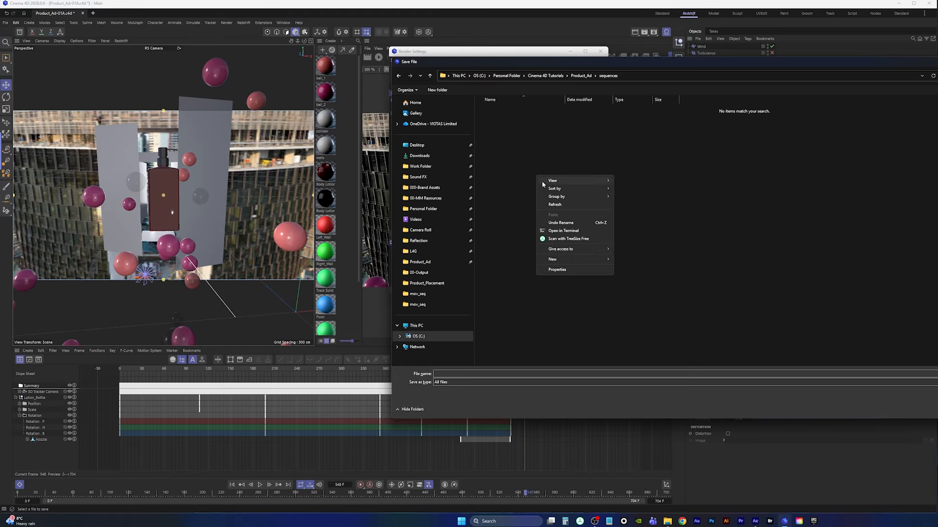
pyautogui.click(453, 374)
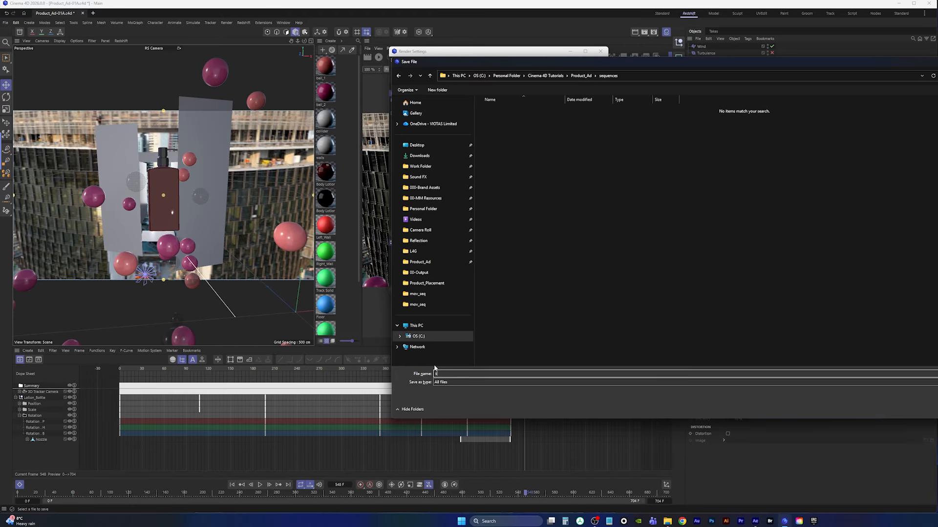
pyautogui.write('seq_')
pyautogui.press('Return')
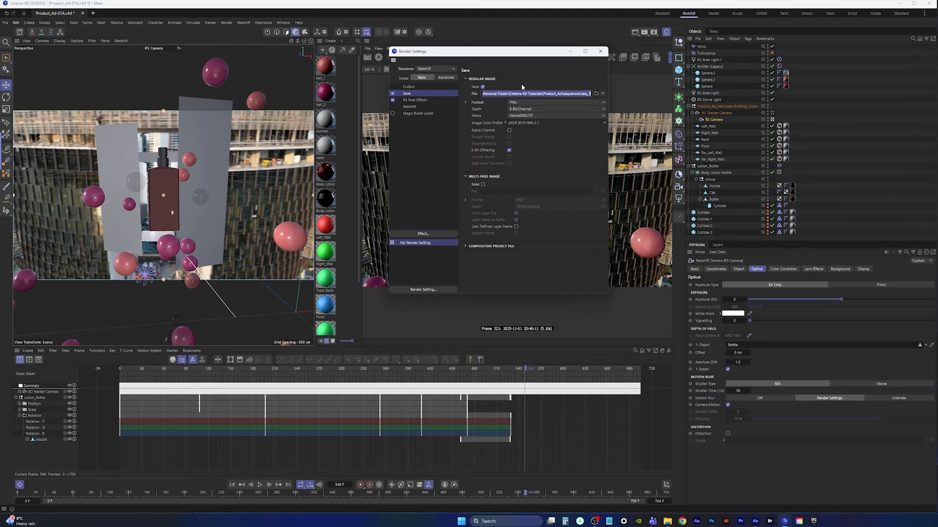
pyautogui.moveTo(515, 52); pyautogui.dragTo(262, 108)
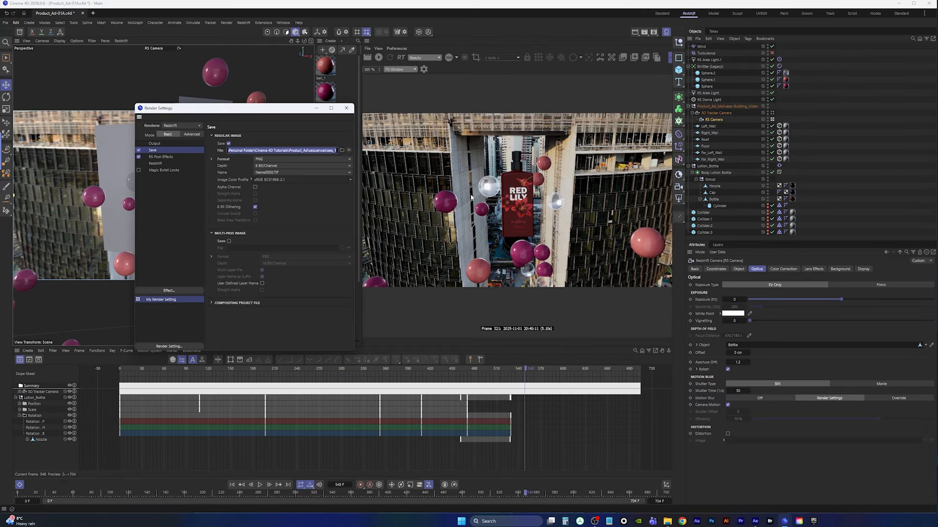
pyautogui.moveTo(268, 108); pyautogui.dragTo(282, 115)
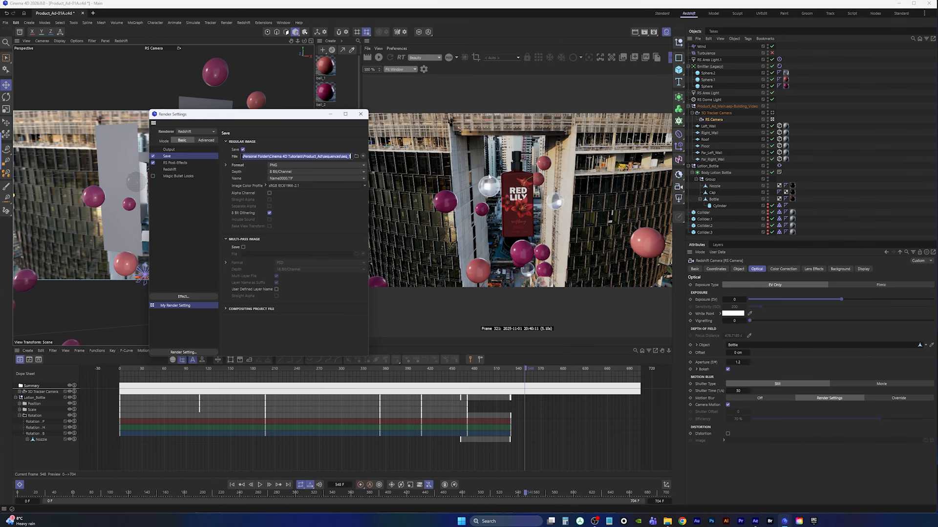
pyautogui.moveTo(285, 120); pyautogui.dragTo(552, 57)
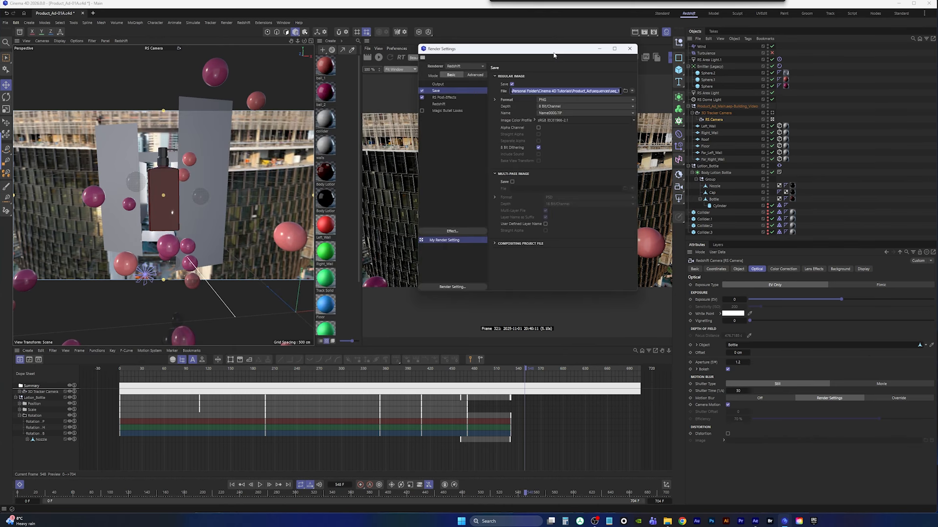
# Set the Redshift Global Illumination secondary engine to Brute Force in Advanced render settings
pyautogui.click(437, 105)
pyautogui.click(473, 76)
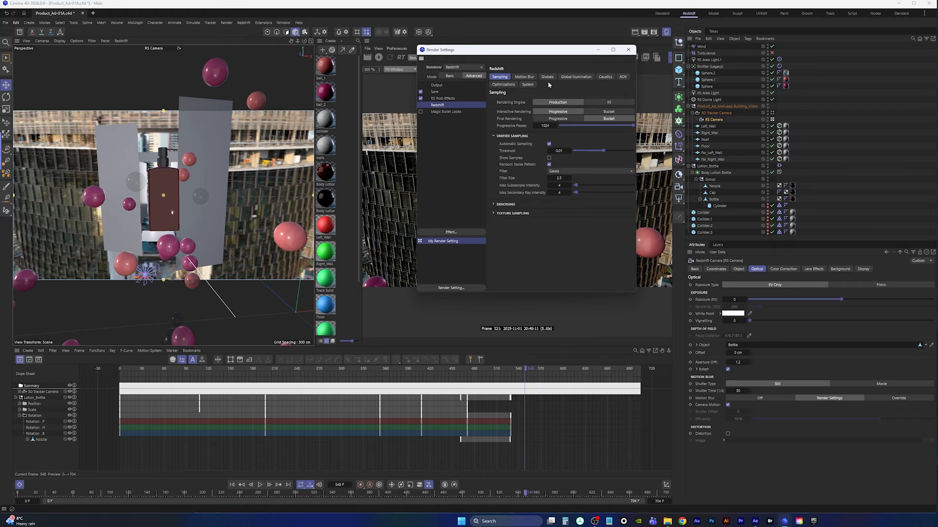
pyautogui.click(575, 77)
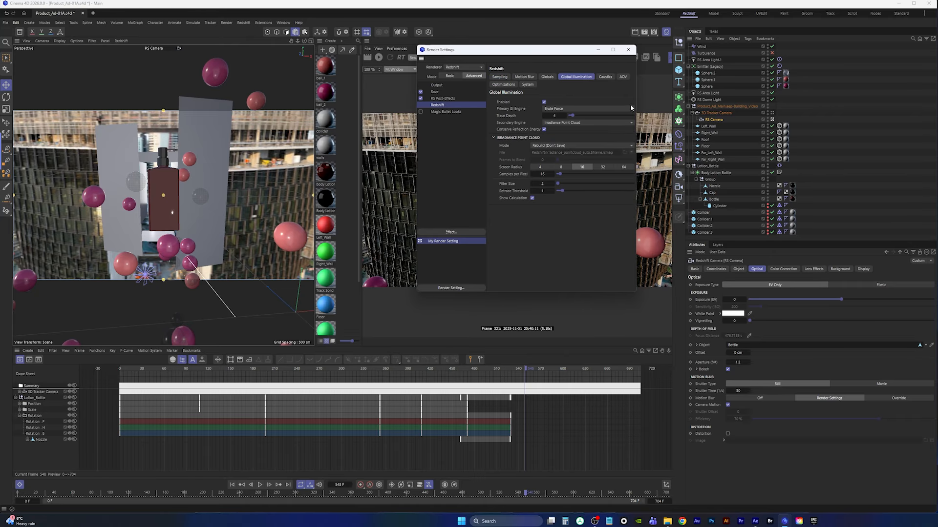
pyautogui.moveTo(636, 97); pyautogui.dragTo(690, 93)
pyautogui.click(581, 126)
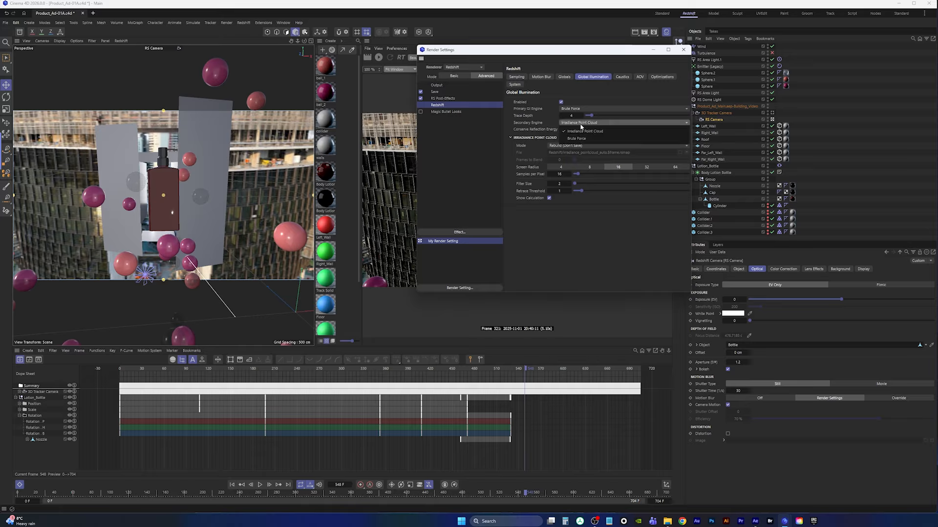
pyautogui.click(583, 130)
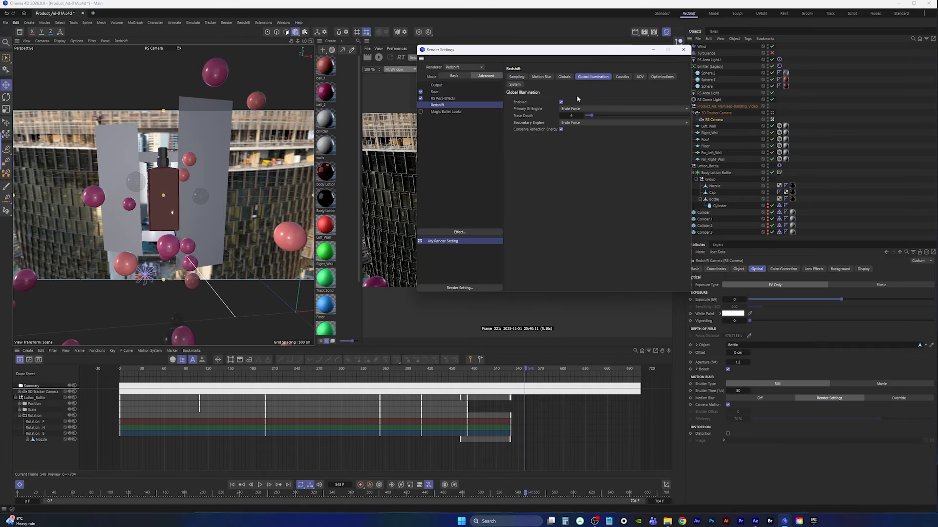
# Review the Output, Save and Redshift Motion Blur render settings, then close the Render Settings
pyautogui.click(436, 86)
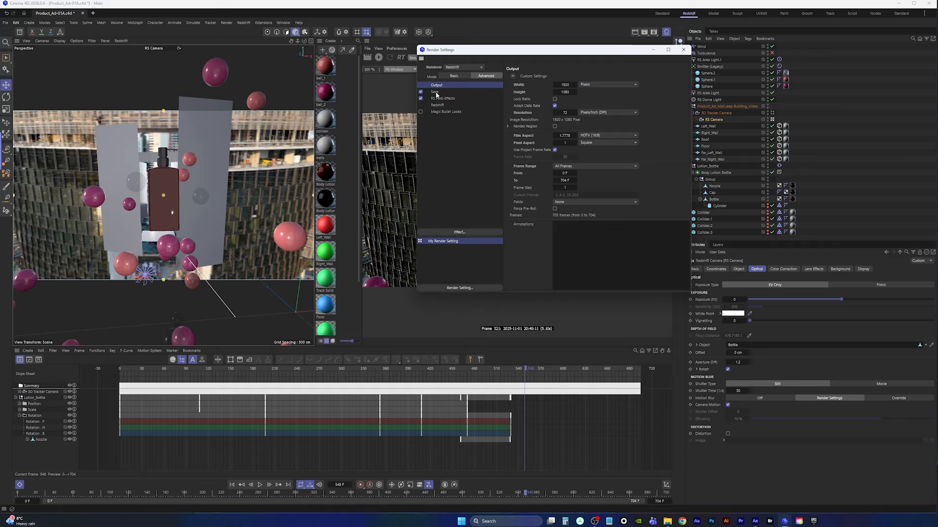
pyautogui.click(435, 91)
pyautogui.click(438, 105)
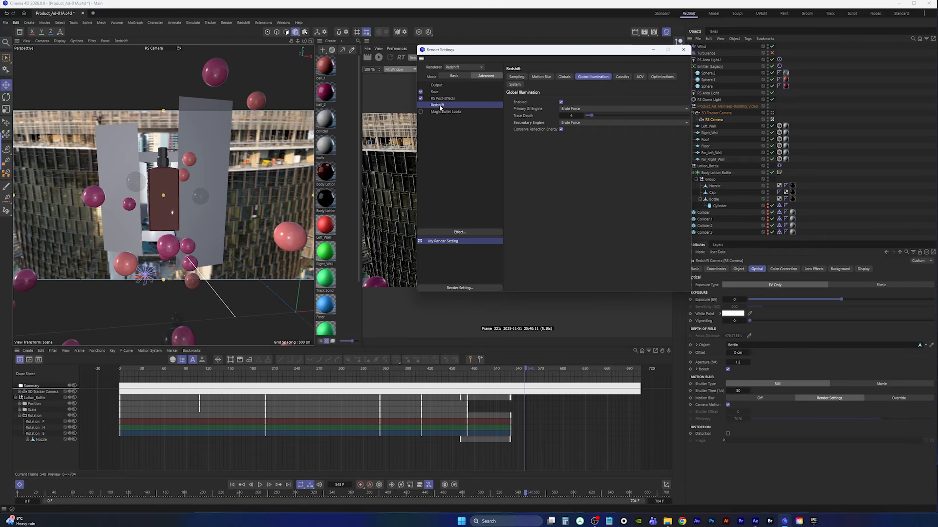
pyautogui.click(541, 77)
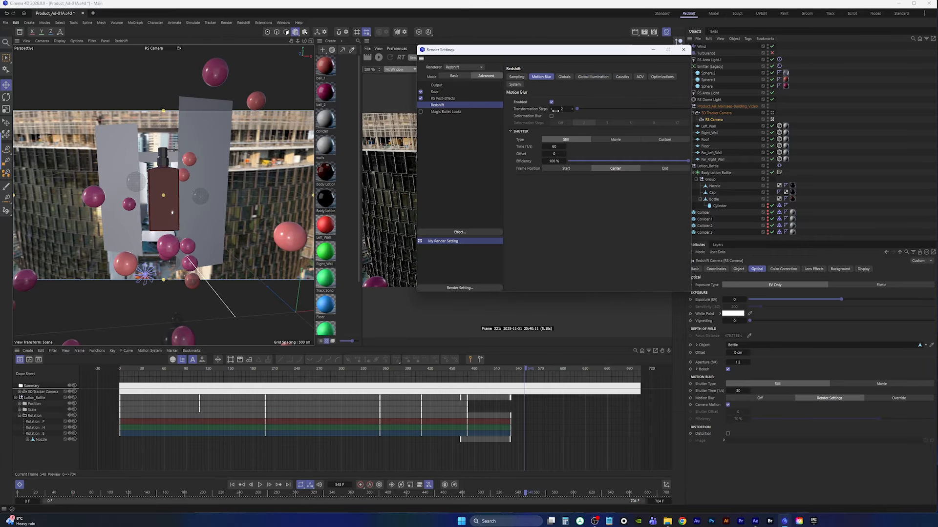
pyautogui.click(684, 49)
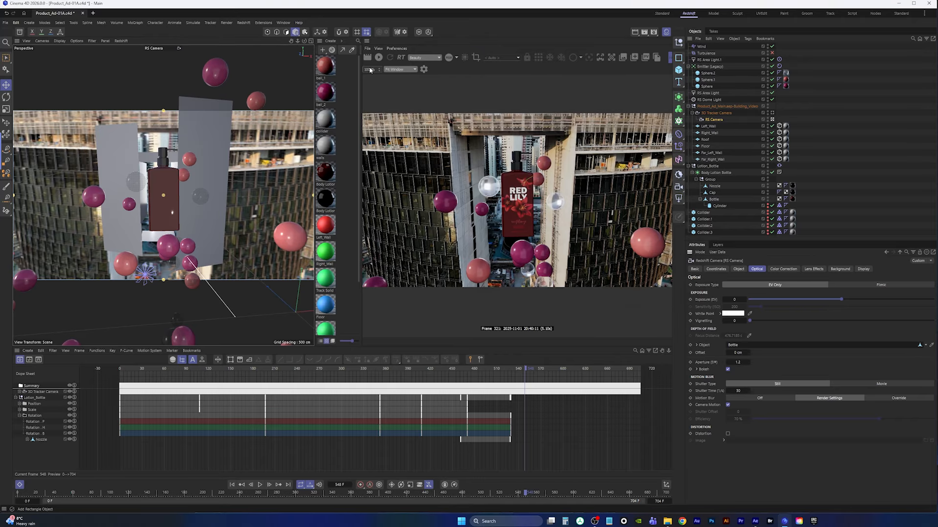
# Save the scene and play the timeline from the first frame to preview the animation
pyautogui.click(5, 23)
pyautogui.click(30, 106)
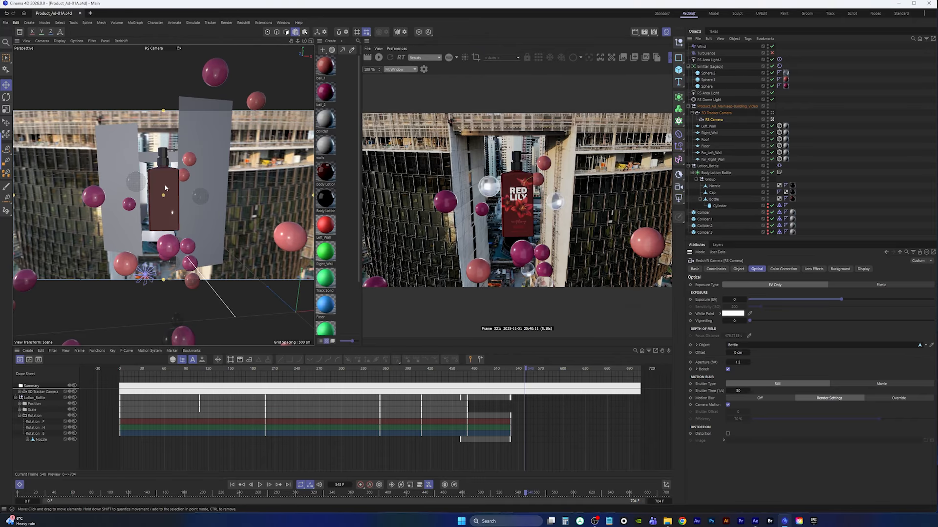
pyautogui.click(232, 485)
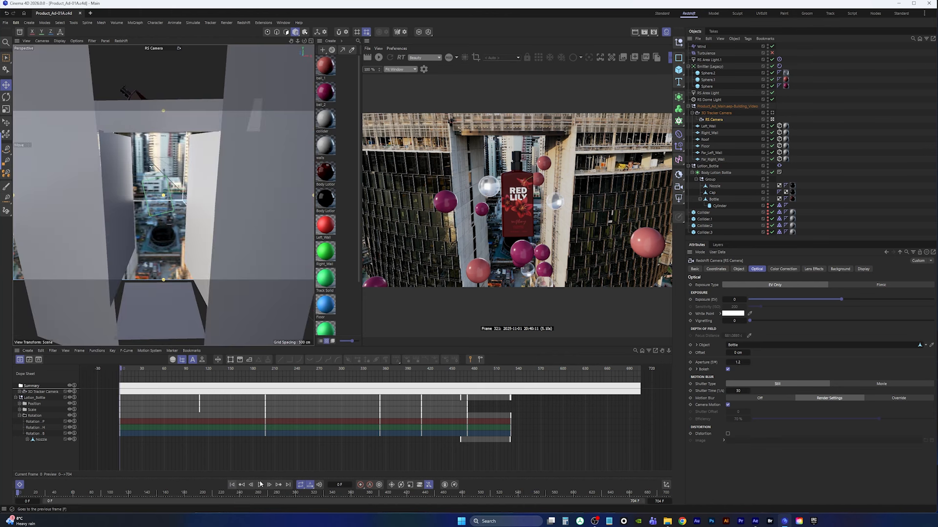
pyautogui.click(260, 485)
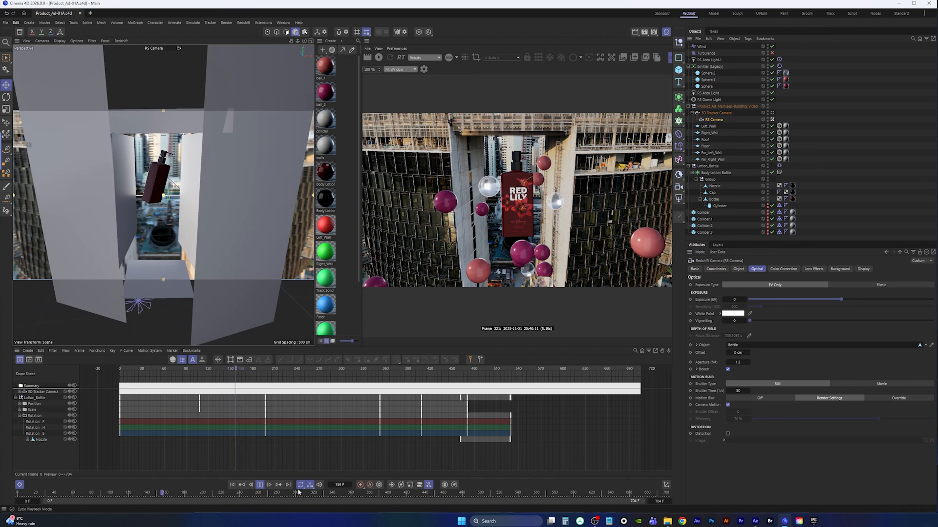
pyautogui.click(260, 485)
pyautogui.click(232, 485)
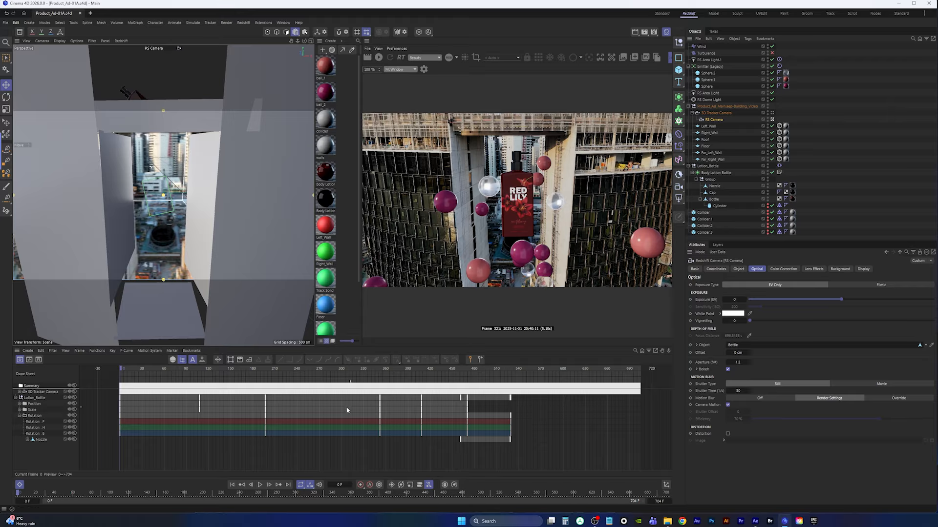
# Switch the viewport to look through the 3D Tracker Camera
pyautogui.click(718, 122)
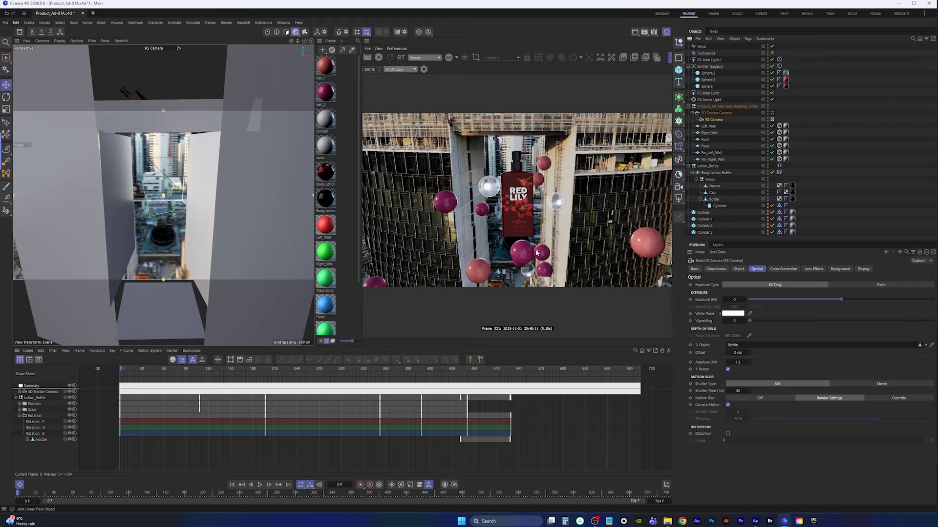
pyautogui.click(6, 22)
pyautogui.click(24, 112)
pyautogui.click(712, 121)
pyautogui.click(772, 113)
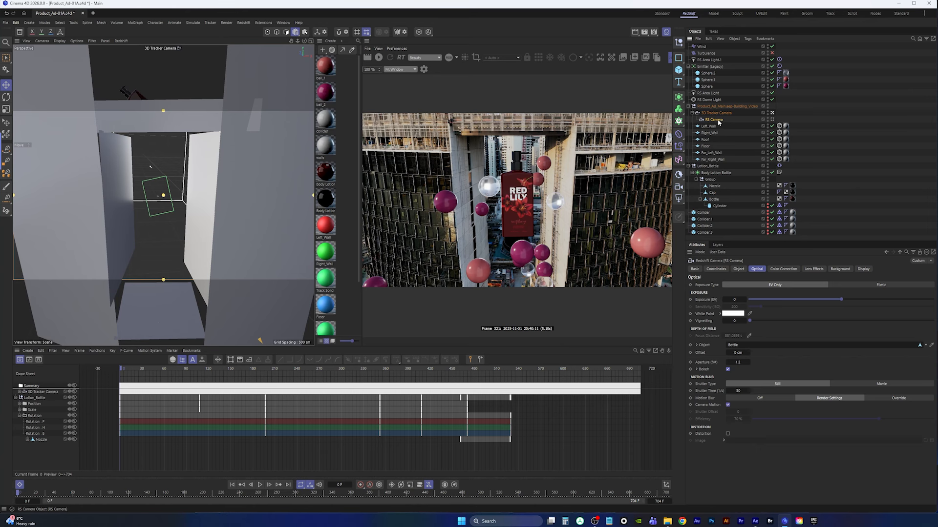
# Delete the RS Camera, restore it with undo, and make it the viewport camera again
pyautogui.press('Delete')
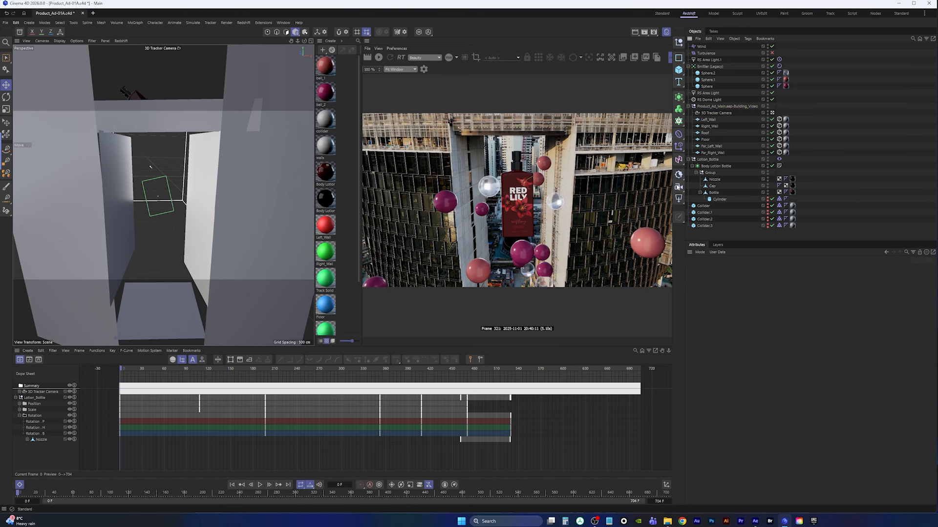
pyautogui.hotkey('ctrl', 'z')
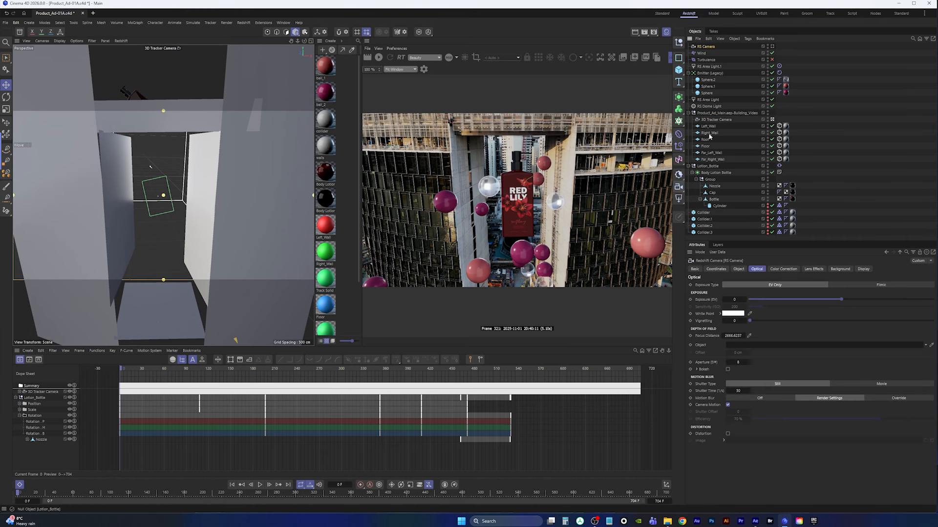
pyautogui.moveTo(716, 120); pyautogui.dragTo(718, 121)
pyautogui.click(772, 120)
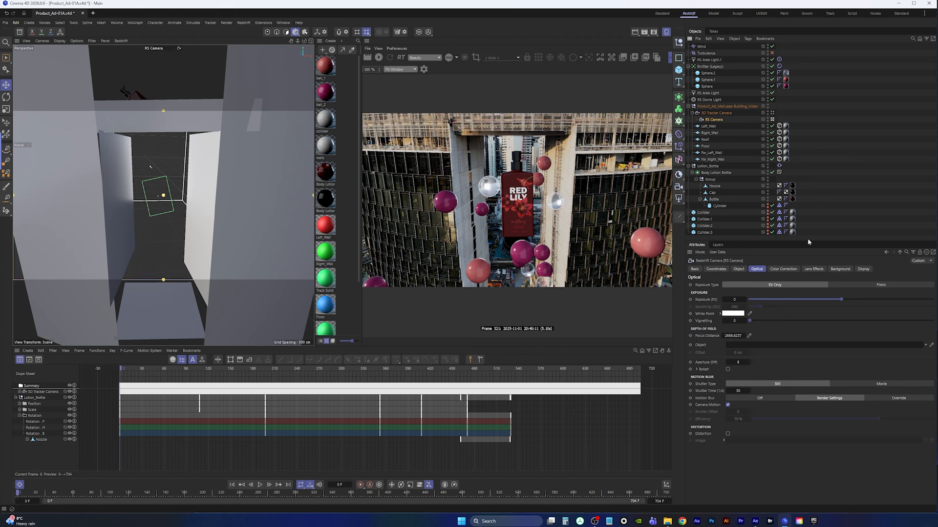
# Override the RS Camera background with the first image from the mov_seq folder, copying it into the project
pyautogui.click(840, 269)
pyautogui.click(901, 284)
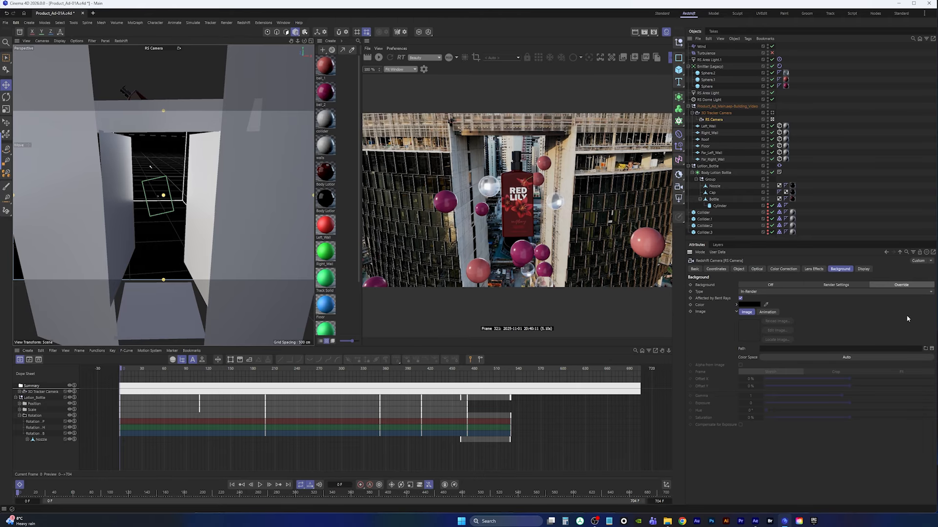
pyautogui.click(925, 348)
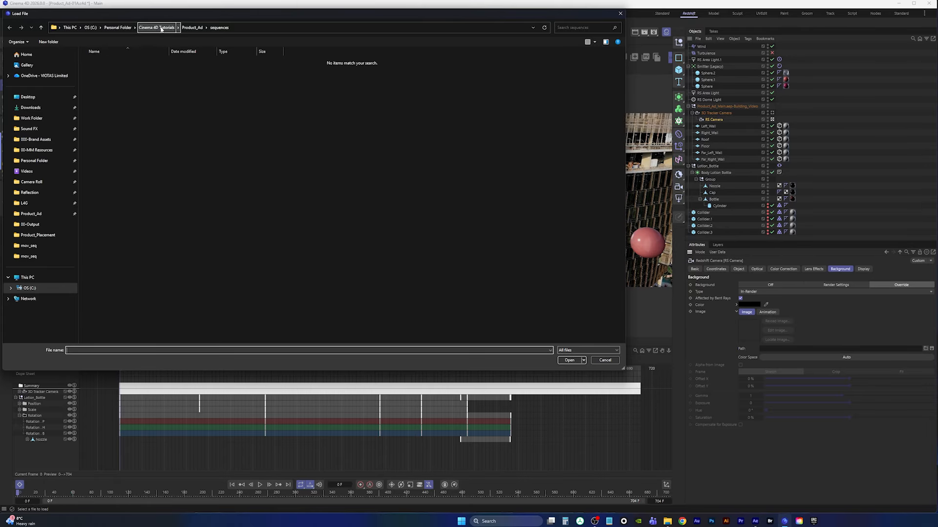
pyautogui.click(192, 27)
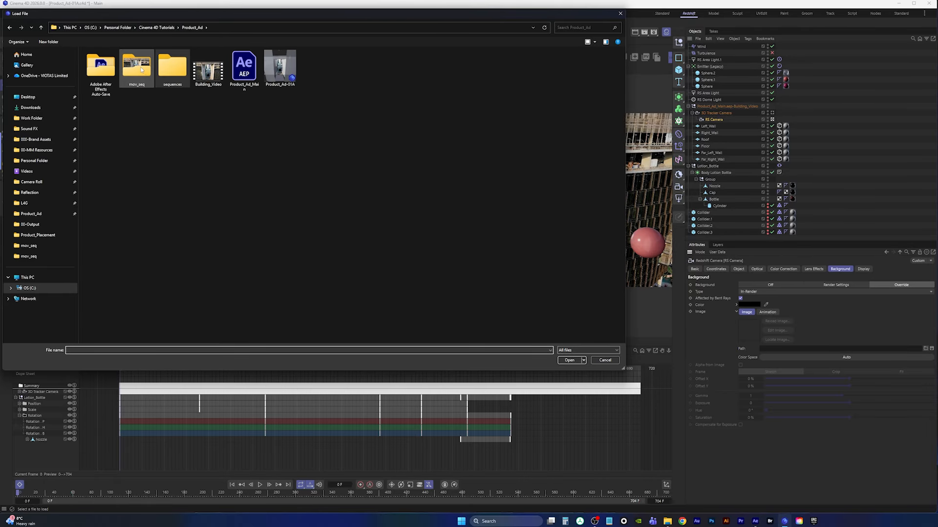
pyautogui.doubleClick(141, 70)
pyautogui.doubleClick(100, 71)
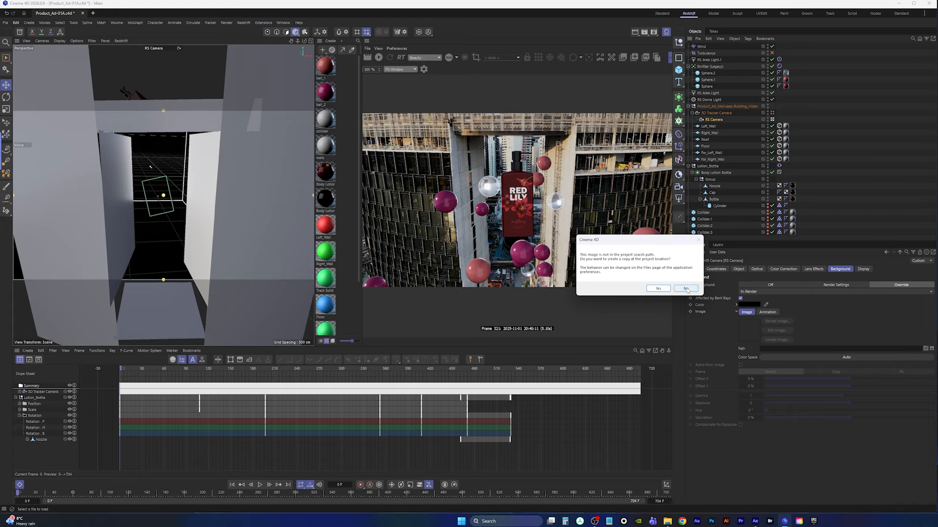
pyautogui.click(686, 289)
# Set the background animation mode to Simple and detect the sequence frames
pyautogui.click(768, 313)
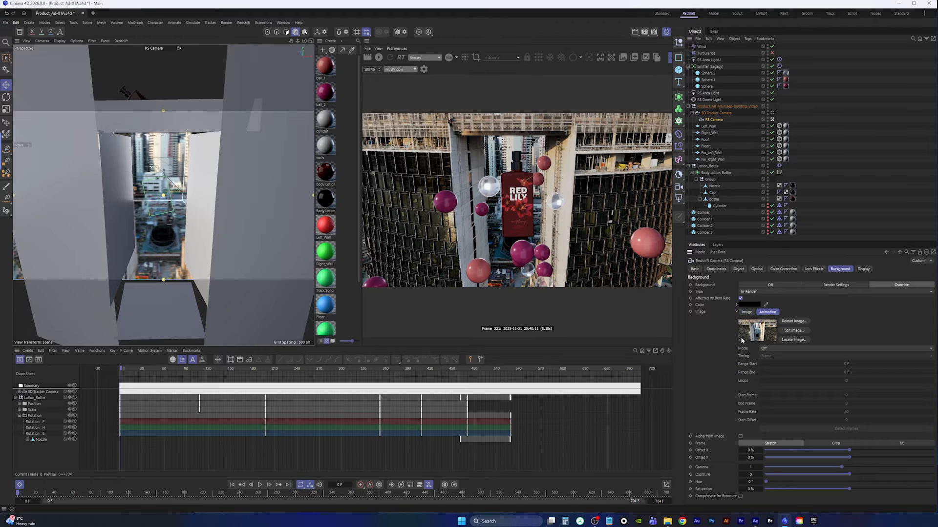
pyautogui.click(773, 350)
pyautogui.click(781, 364)
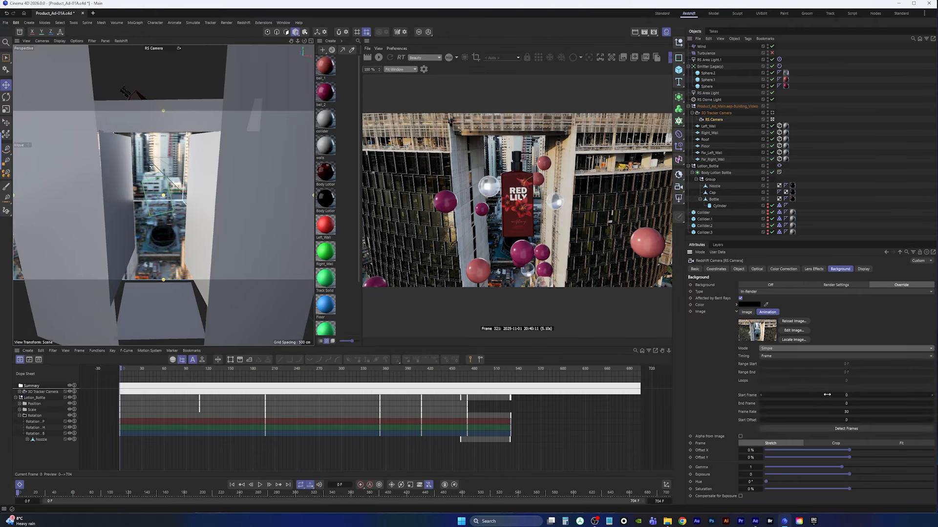
pyautogui.click(847, 429)
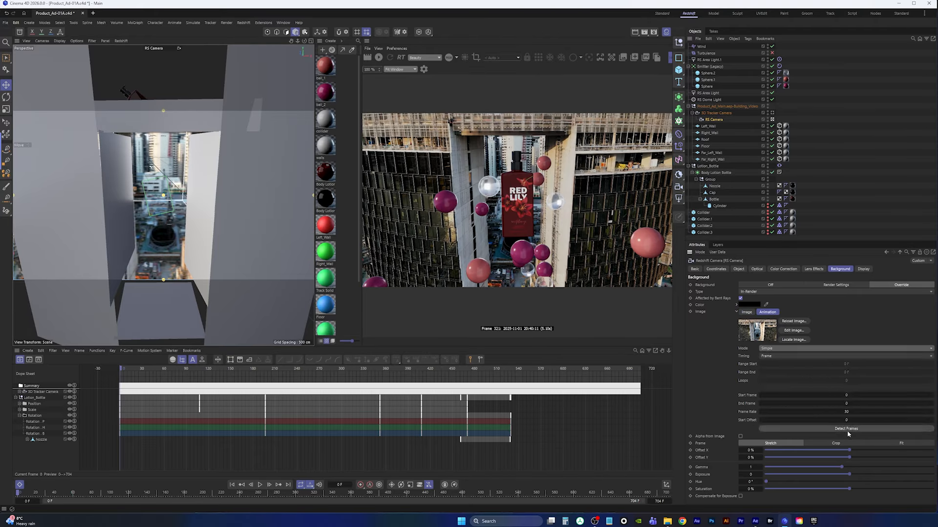
# Set the camera's depth of field focus object to the Bottle
pyautogui.click(762, 271)
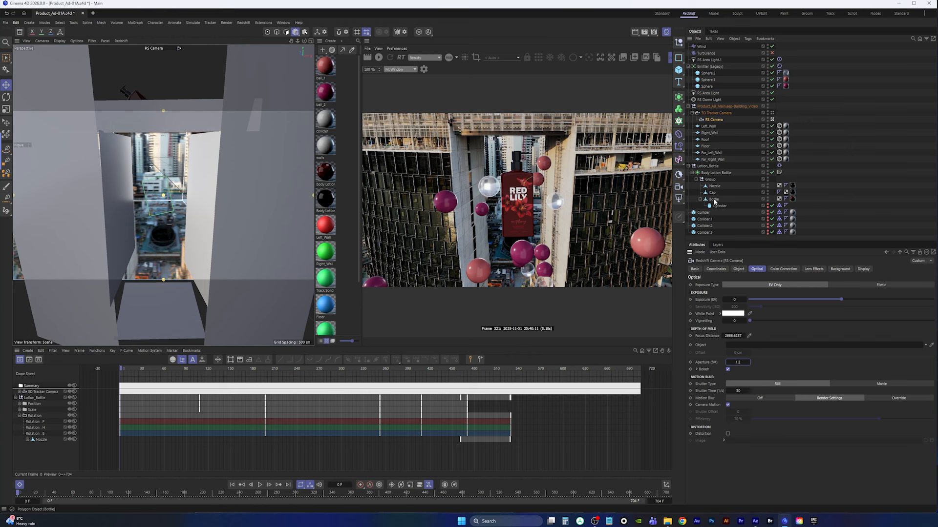
pyautogui.moveTo(714, 202); pyautogui.dragTo(745, 348)
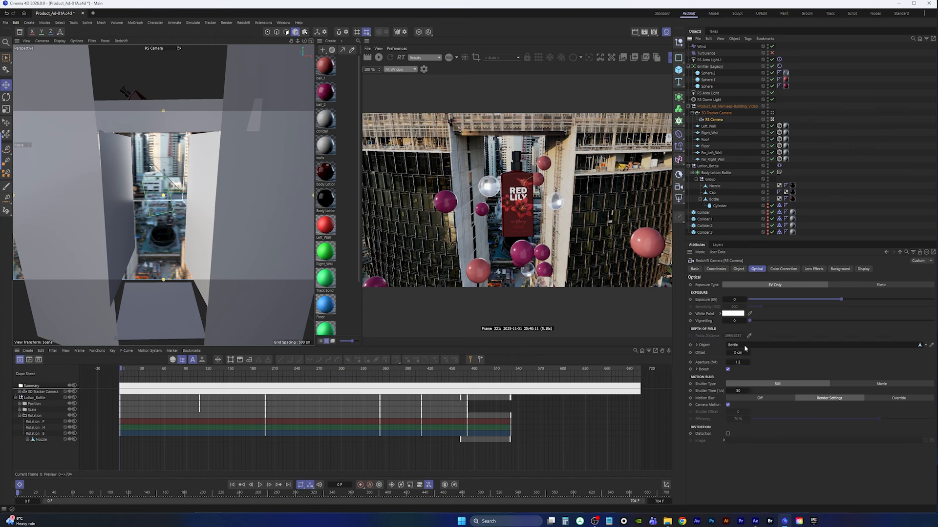
# Save the scene and start rendering the image sequence
pyautogui.click(5, 22)
pyautogui.click(73, 106)
pyautogui.click(644, 33)
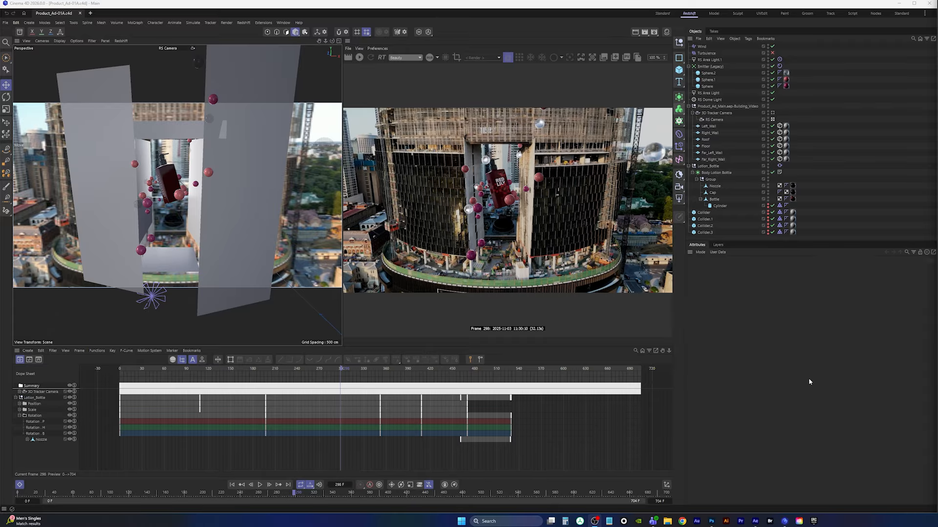
# Switch to After Effects
pyautogui.click(755, 521)
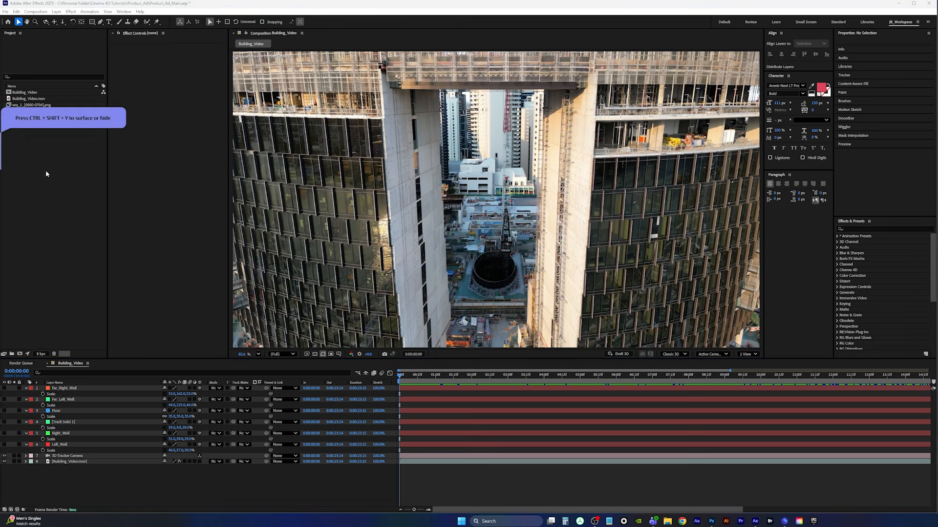
pyautogui.moveTo(2, 149)
pyautogui.click(143, 135)
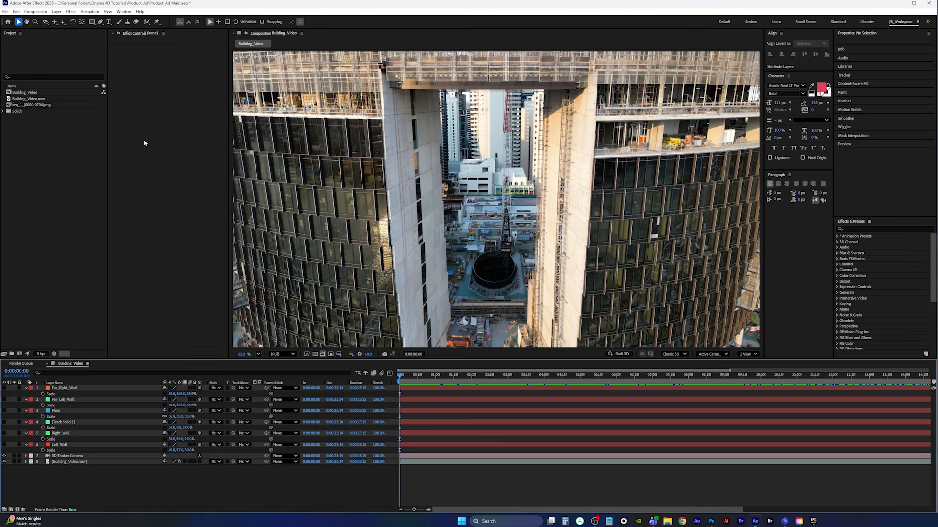
# Import seq_1_0000 from the sequences folder as a PNG sequence into the project
pyautogui.click(34, 194)
pyautogui.doubleClick(35, 197)
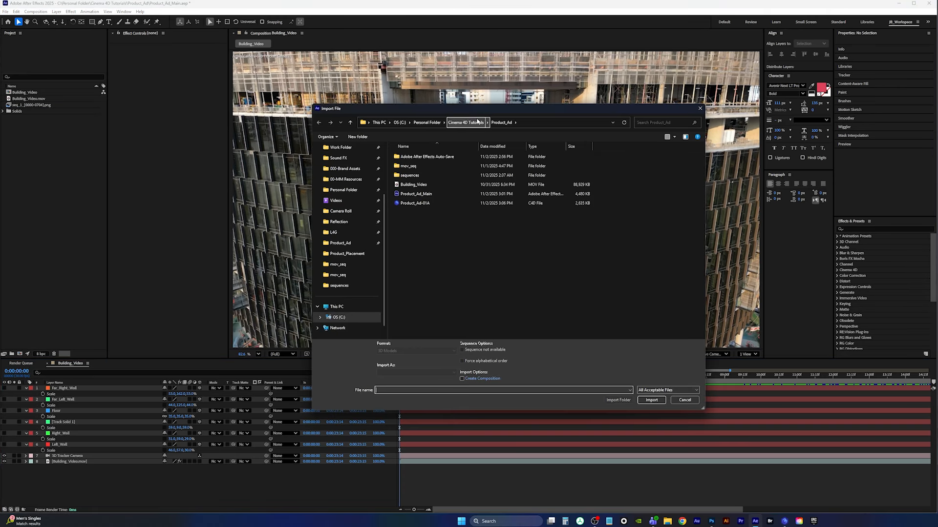
pyautogui.click(347, 245)
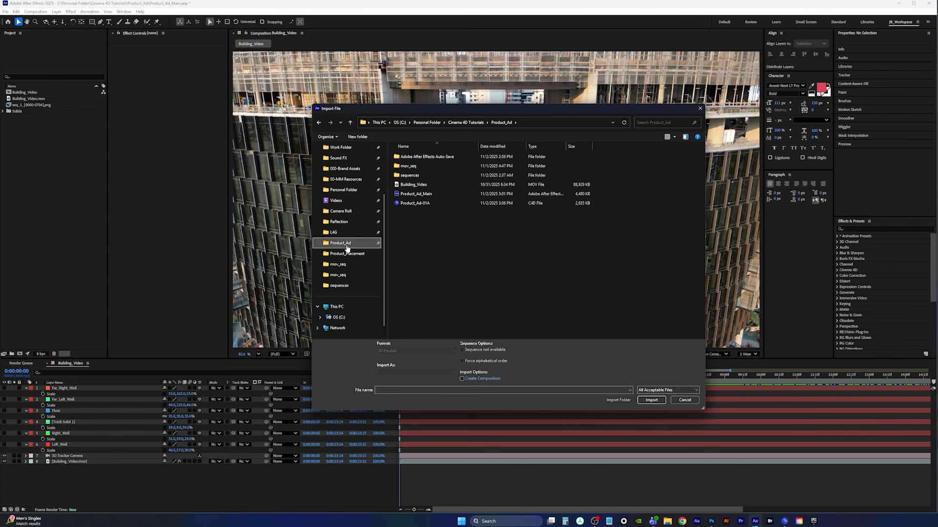
pyautogui.doubleClick(409, 175)
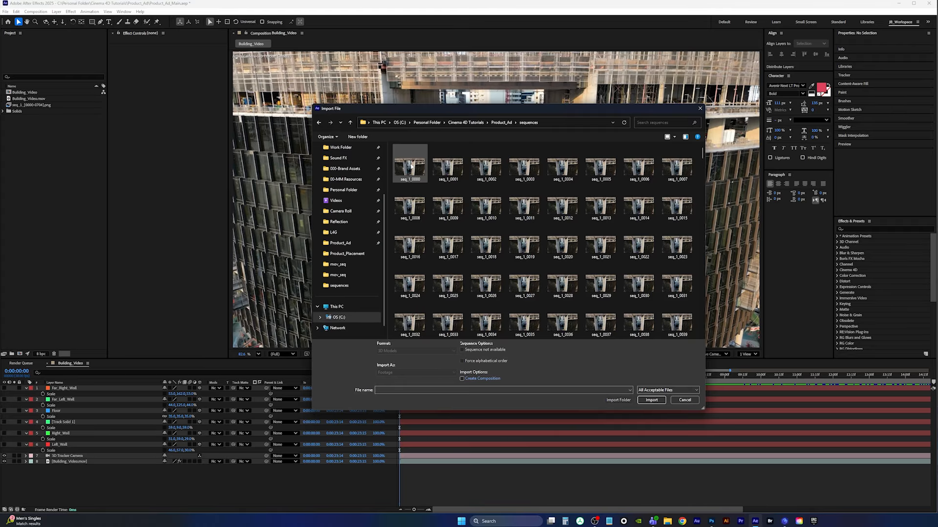
pyautogui.click(413, 167)
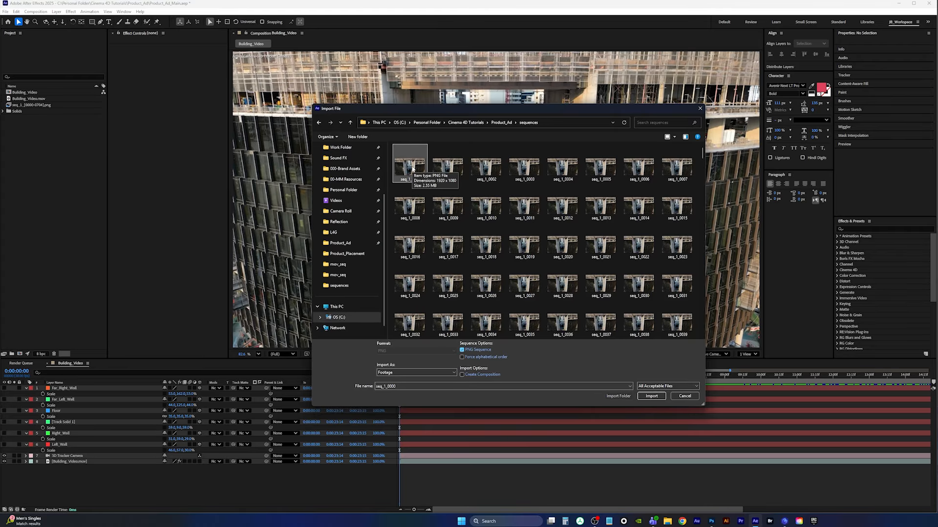
pyautogui.doubleClick(412, 169)
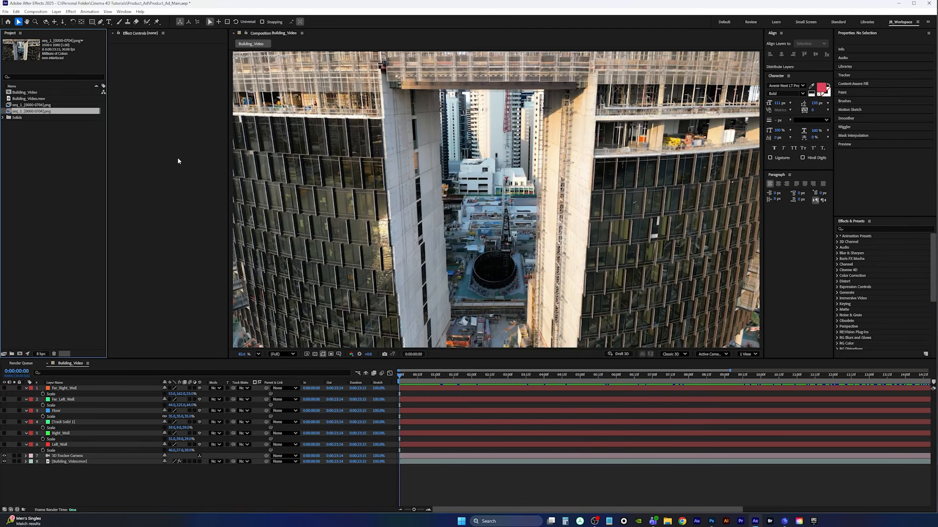
# Create a new composition from the imported sequence and play it back
pyautogui.moveTo(28, 113); pyautogui.dragTo(21, 355)
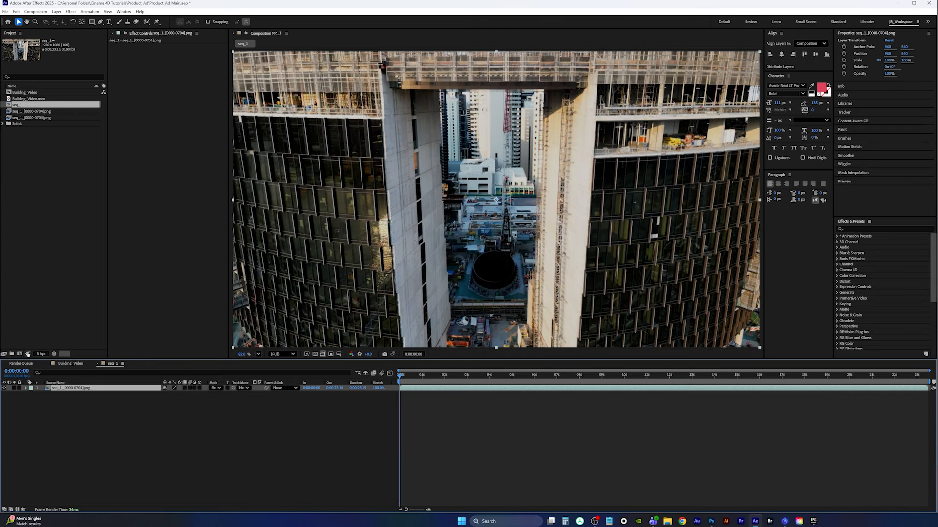
pyautogui.moveTo(402, 376); pyautogui.dragTo(378, 371)
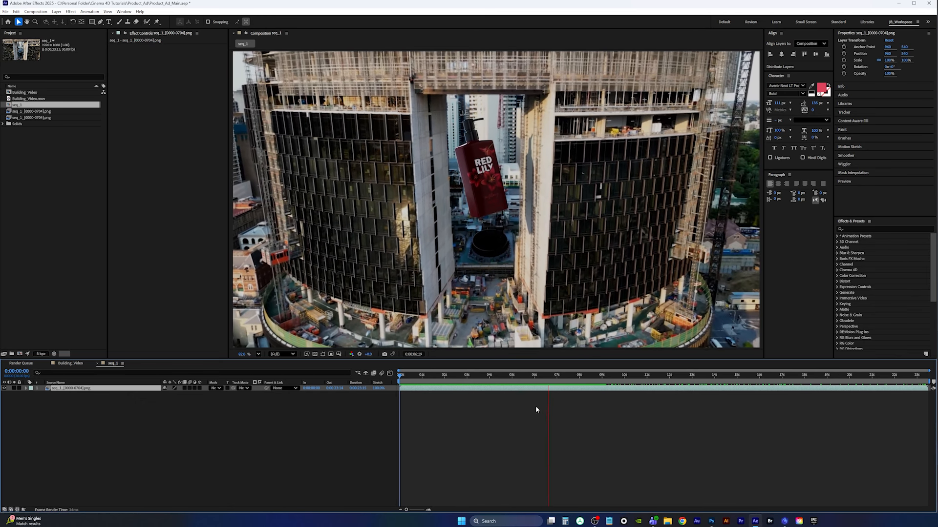
pyautogui.press('space')
pyautogui.click(863, 229)
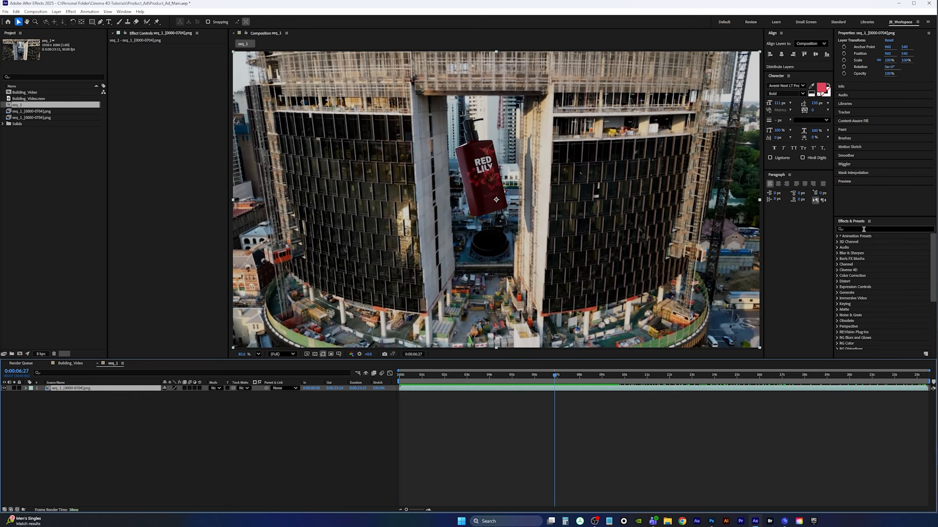
# Apply Lumetri Color to the sequence layer and set its Basic Correction exposure to 1.3
pyautogui.moveTo(560, 375); pyautogui.dragTo(610, 375)
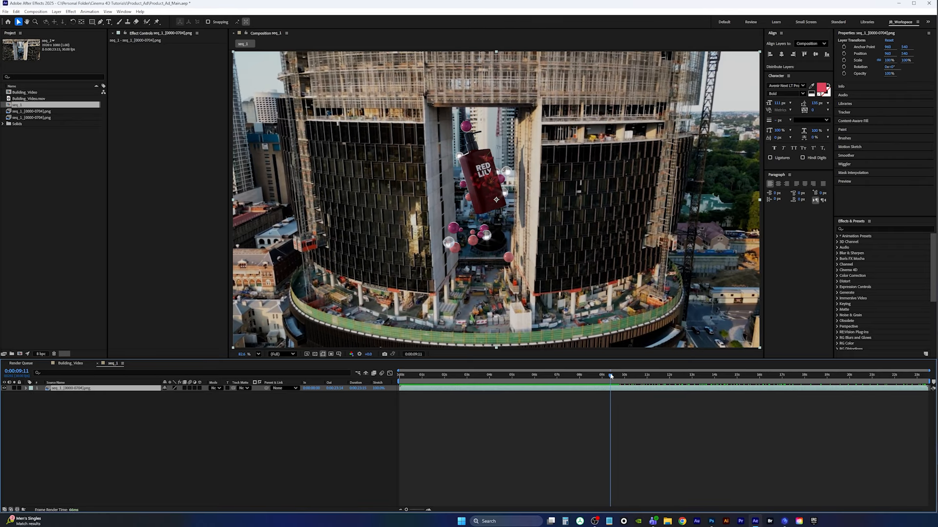
pyautogui.click(875, 229)
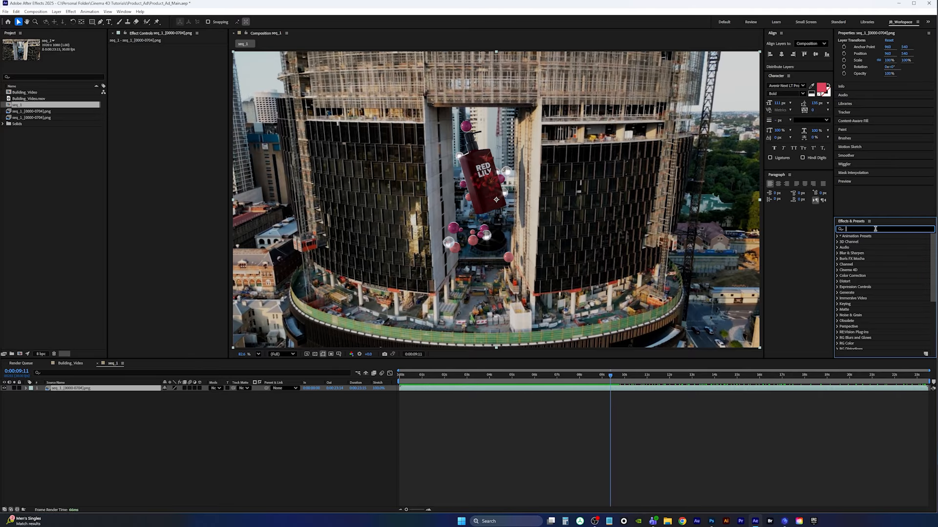
pyautogui.write('lumetri')
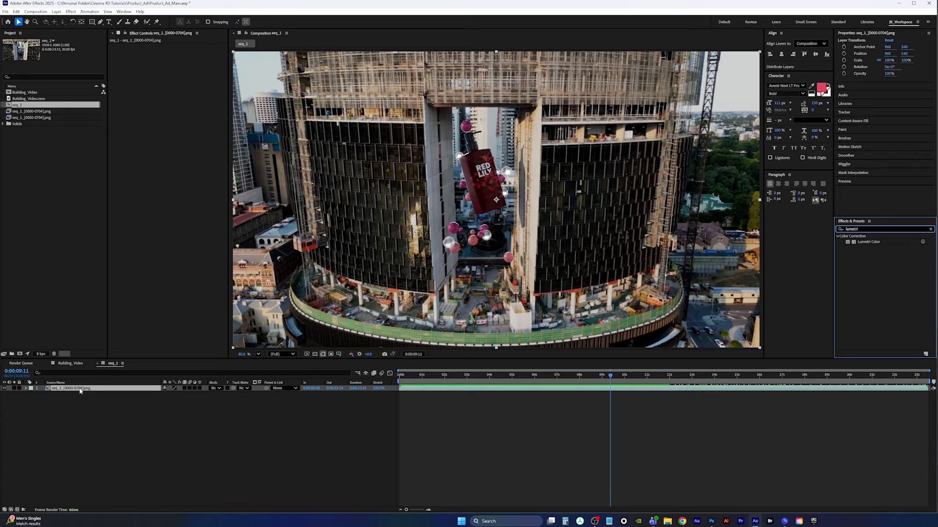
pyautogui.doubleClick(866, 242)
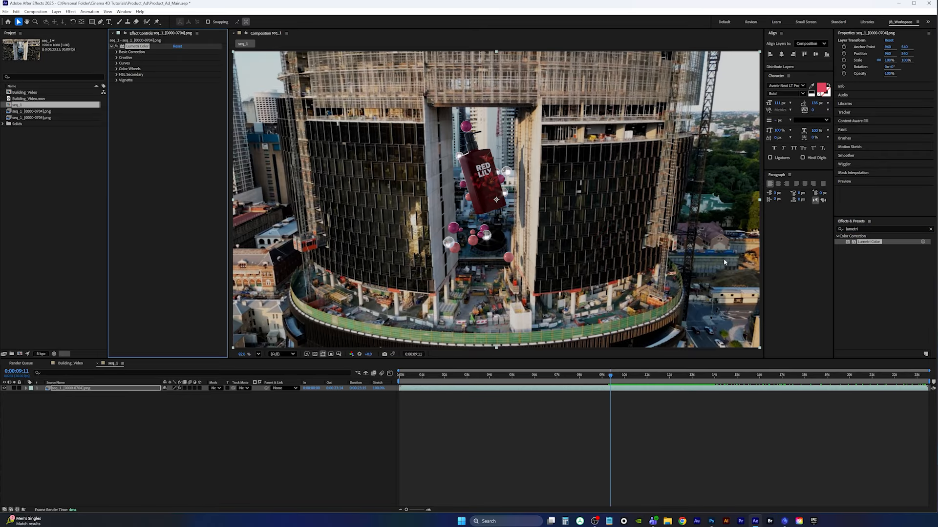
pyautogui.click(116, 52)
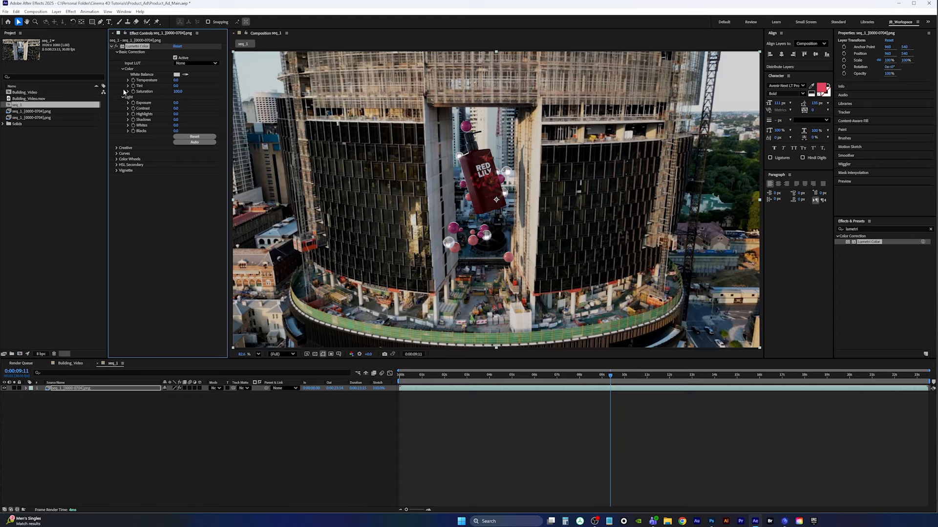
pyautogui.click(175, 103)
pyautogui.write('1.3')
pyautogui.press('Return')
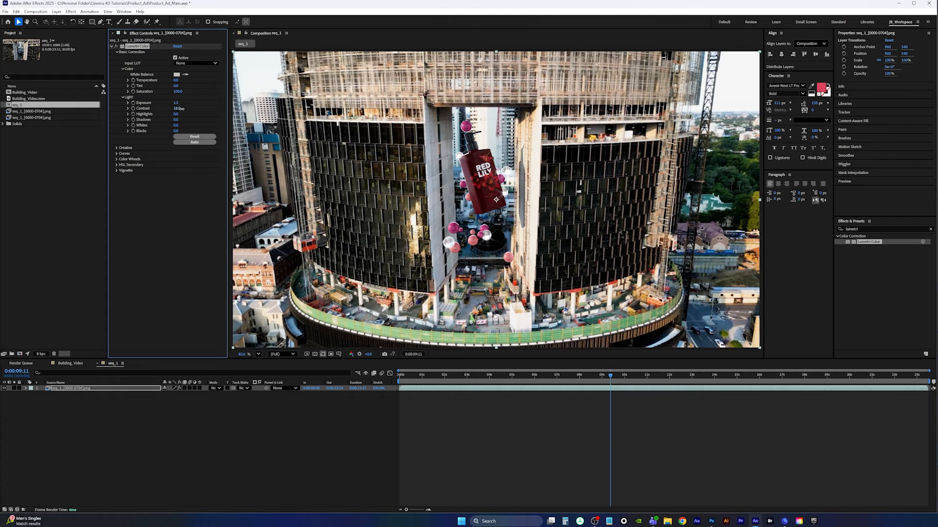
# Scrub through the composition and step frame by frame around 17 seconds to choose a still frame
pyautogui.moveTo(619, 378); pyautogui.dragTo(795, 394)
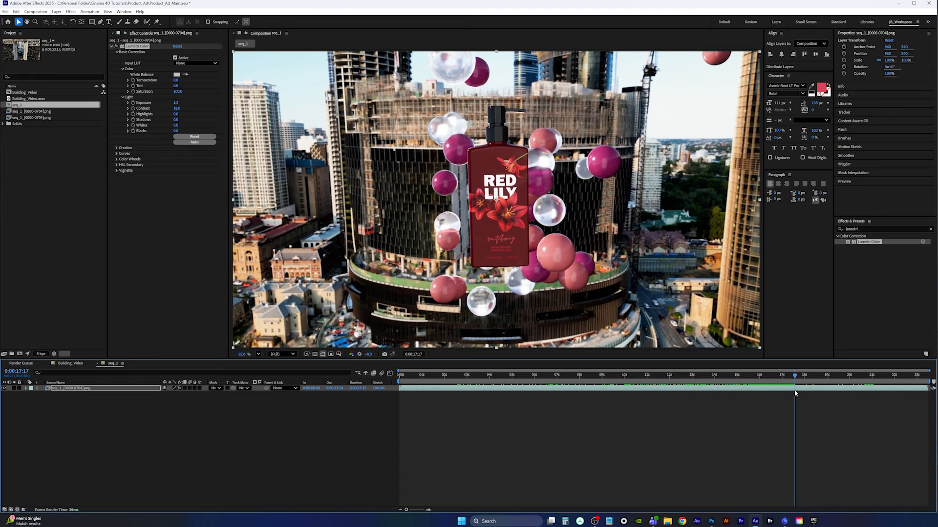
pyautogui.moveTo(796, 394)
pyautogui.mouseDown()
pyautogui.moveTo(784, 394)
pyautogui.moveTo(786, 378)
pyautogui.moveTo(797, 382)
pyautogui.moveTo(780, 383)
pyautogui.moveTo(788, 380)
pyautogui.mouseUp()
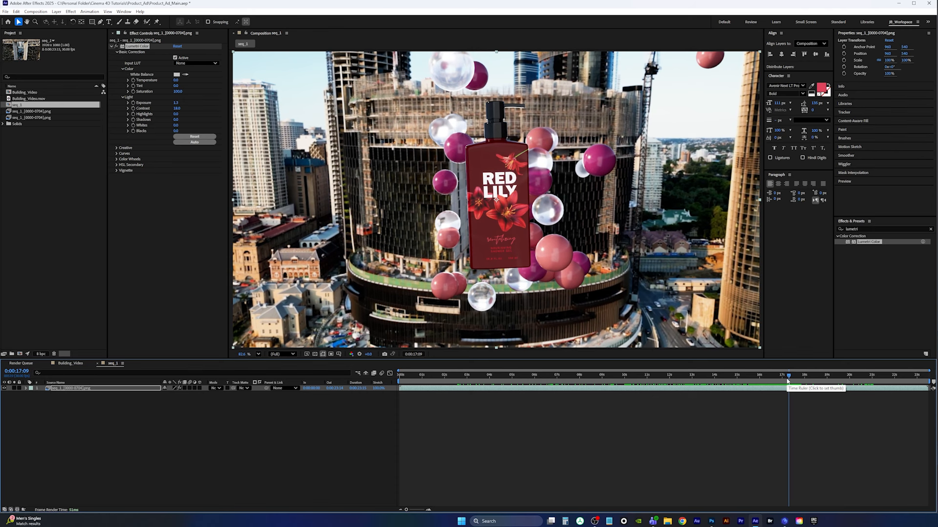
pyautogui.press('pagedown')
pyautogui.press('pagedown')
pyautogui.press('pagedown')
pyautogui.press('pagedown')
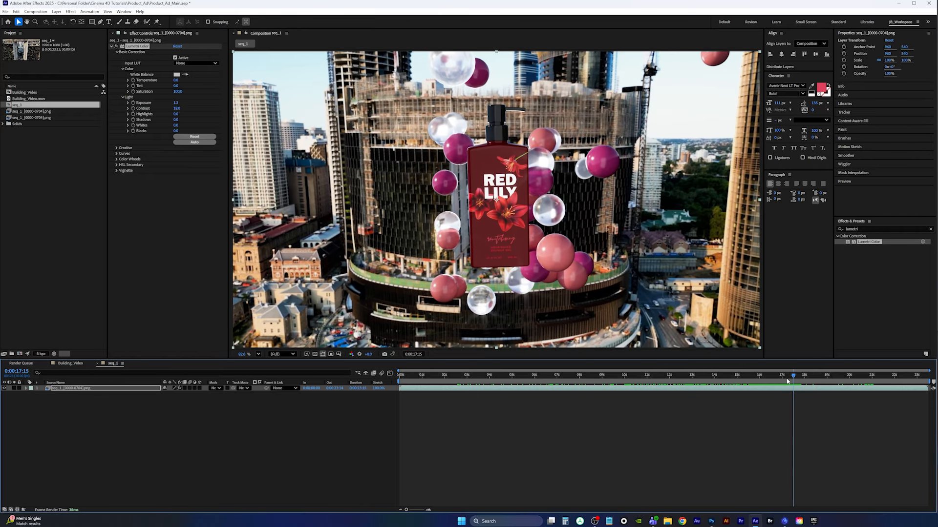
pyautogui.press('pagedown')
pyautogui.press('pagedown')
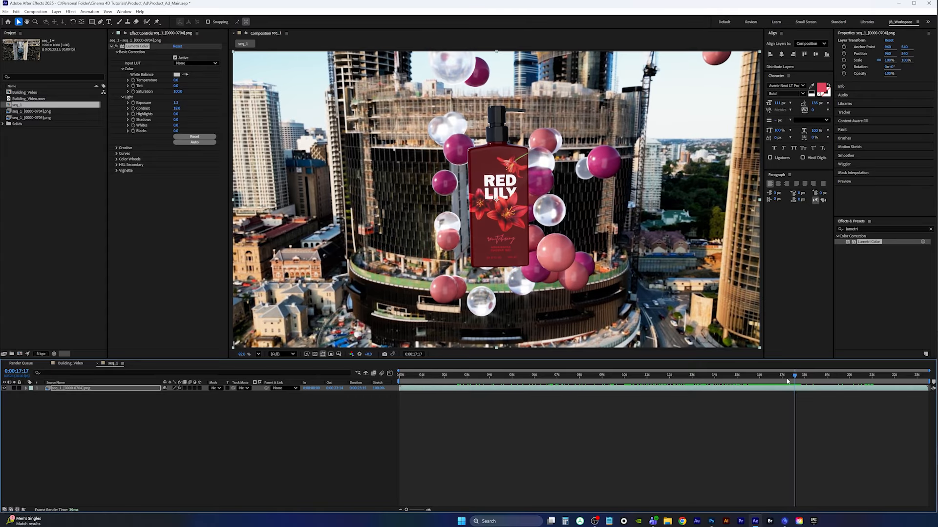
pyautogui.press('pagedown')
pyautogui.press('pagedown')
pyautogui.press('pagedown')
pyautogui.press('pagedown')
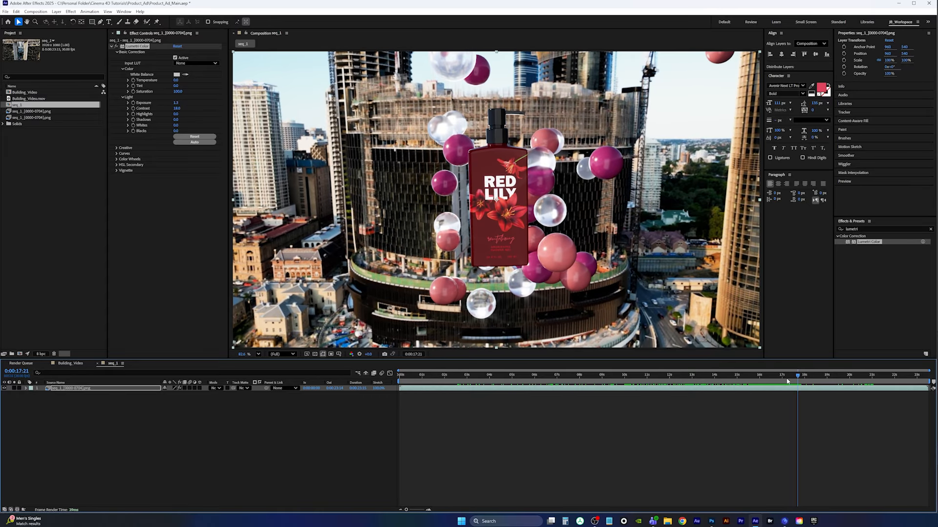
pyautogui.press('pageup')
pyautogui.press('pageup')
pyautogui.press('pageup')
pyautogui.press('pageup')
pyautogui.press('pageup')
pyautogui.press('pageup')
pyautogui.press('pageup')
pyautogui.press('pageup')
pyautogui.press('pageup')
pyautogui.press('pageup')
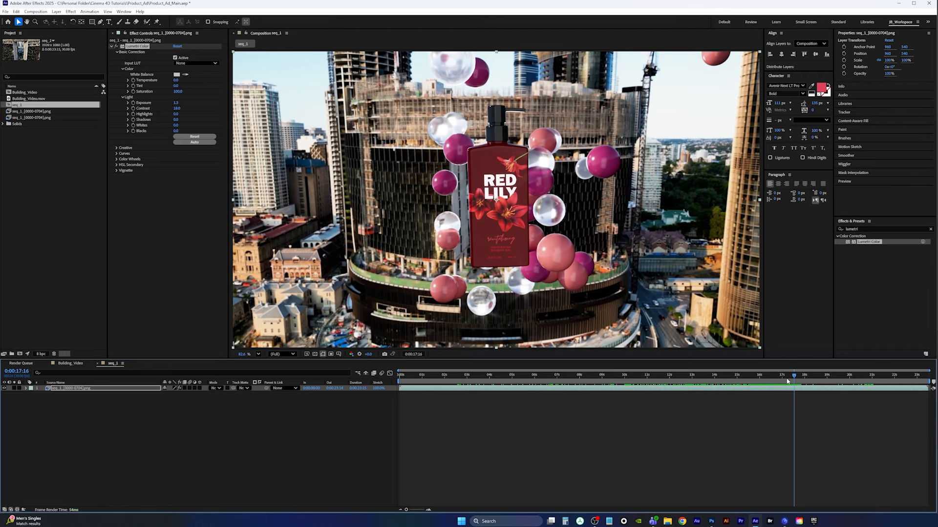
pyautogui.press('pageup')
pyautogui.press('pageup')
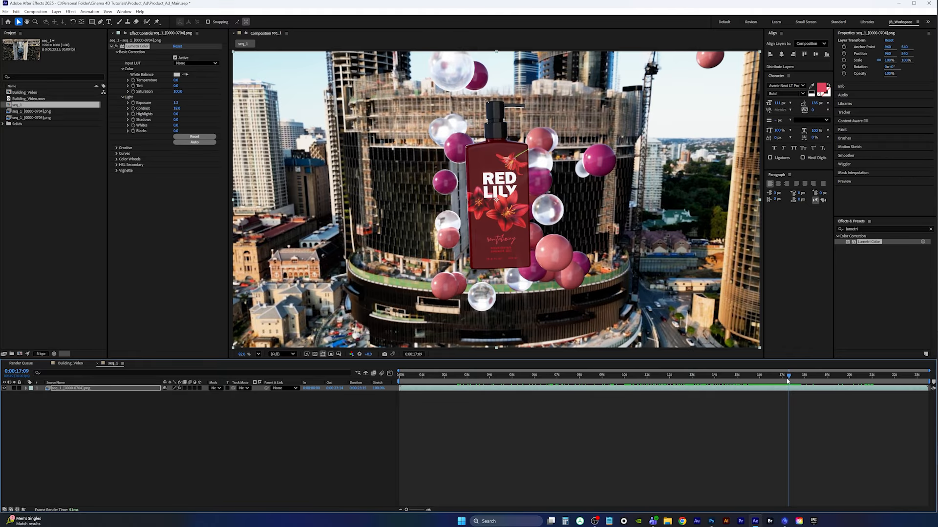
pyautogui.press('pagedown')
pyautogui.press('pagedown')
pyautogui.press('pagedown')
pyautogui.press('pagedown')
pyautogui.press('pagedown')
pyautogui.press('pagedown')
pyautogui.press('pagedown')
pyautogui.press('pagedown')
pyautogui.press('pagedown')
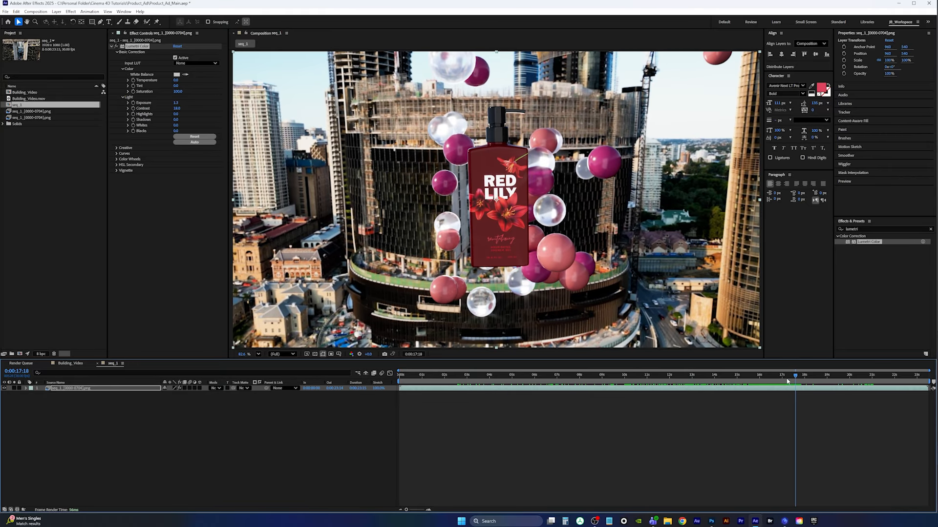
pyautogui.press('pagedown')
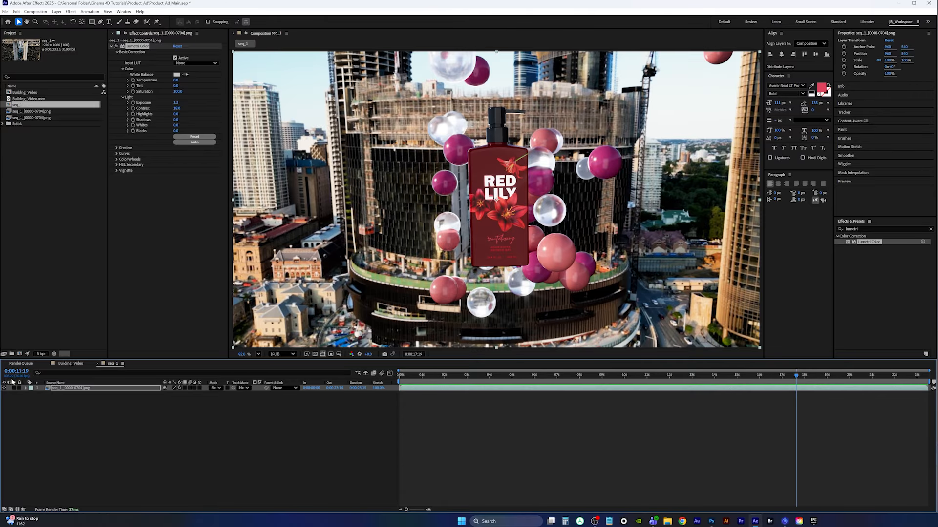
# Switch to the text editor, add 52 on a new line of the note, and minimize it
pyautogui.click(610, 521)
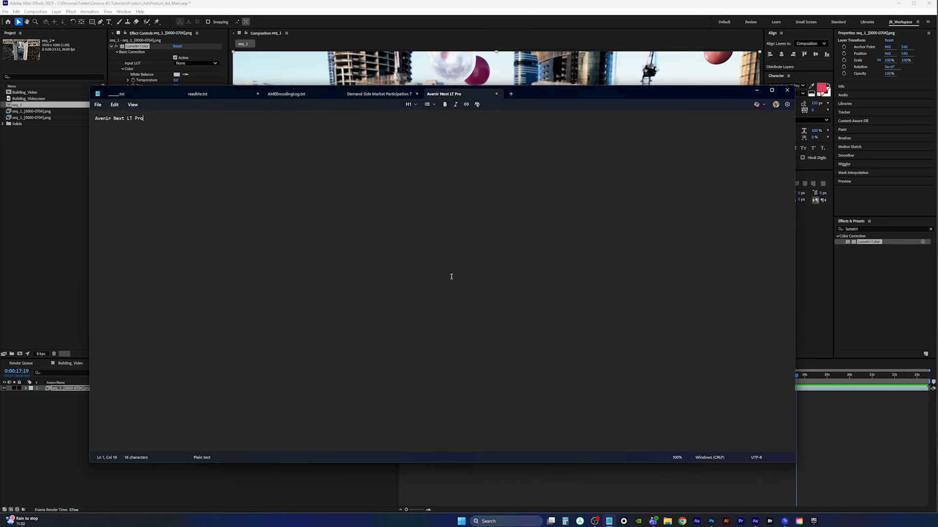
pyautogui.press('Return')
pyautogui.press('Return')
pyautogui.write('52')
pyautogui.click(757, 91)
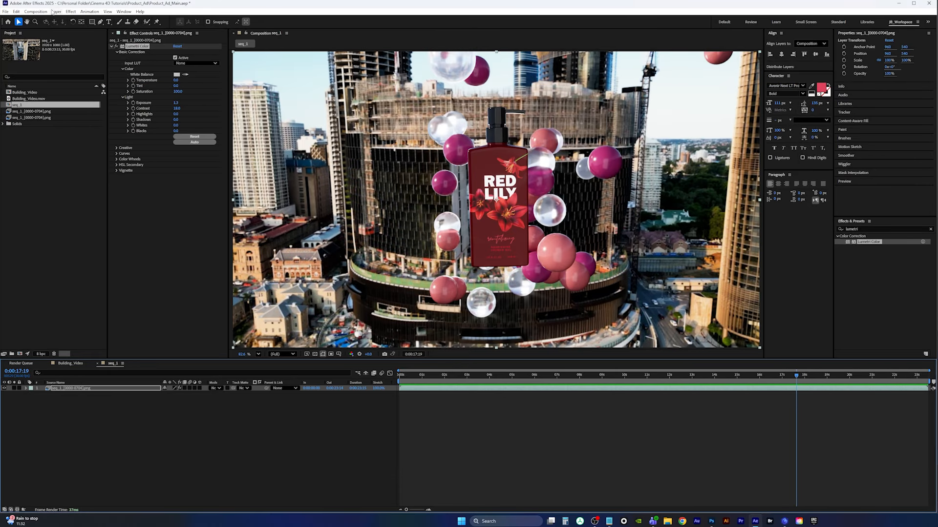
# Save the current frame as a file, setting the output module format to PNG Sequence
pyautogui.click(57, 12)
pyautogui.moveTo(36, 11)
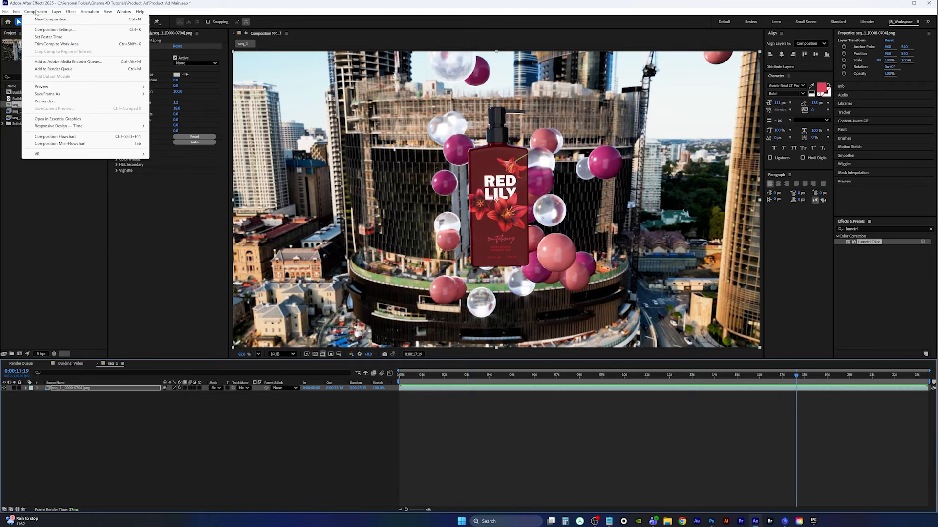
pyautogui.moveTo(47, 93)
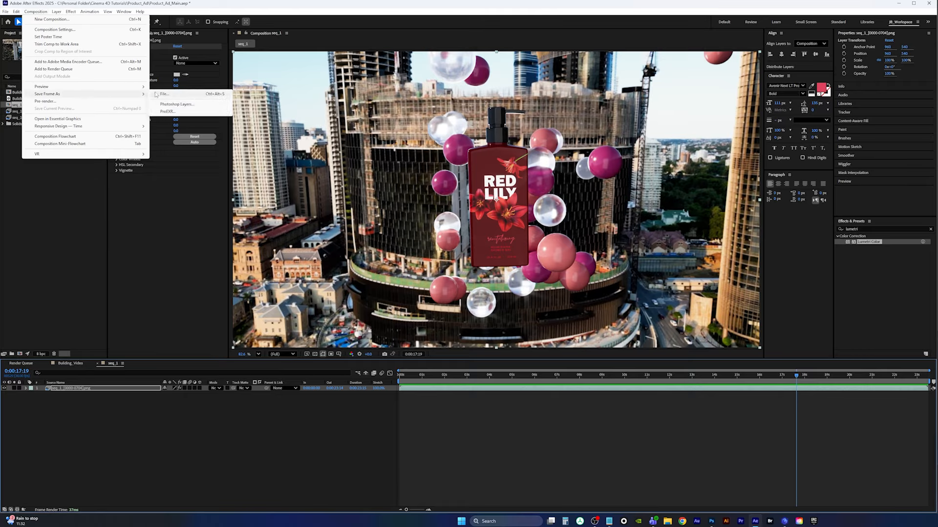
pyautogui.click(198, 96)
pyautogui.click(55, 421)
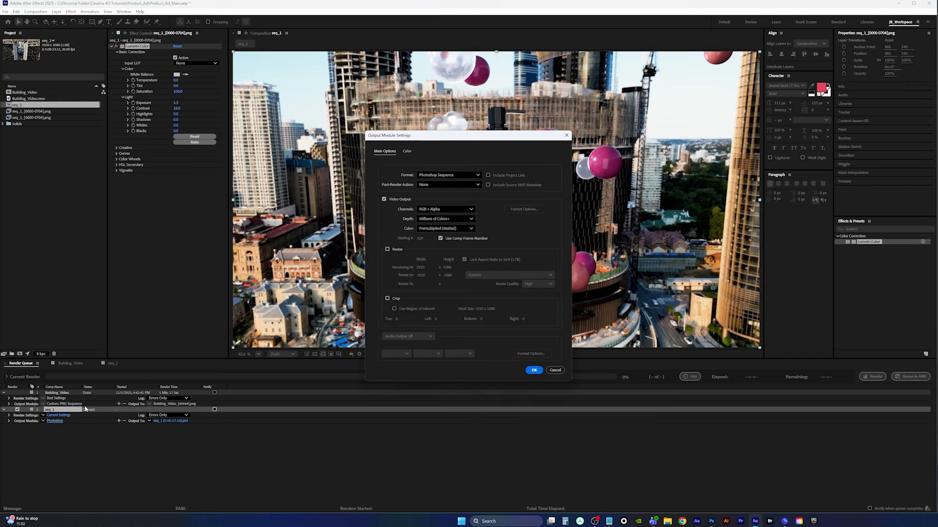
pyautogui.click(447, 175)
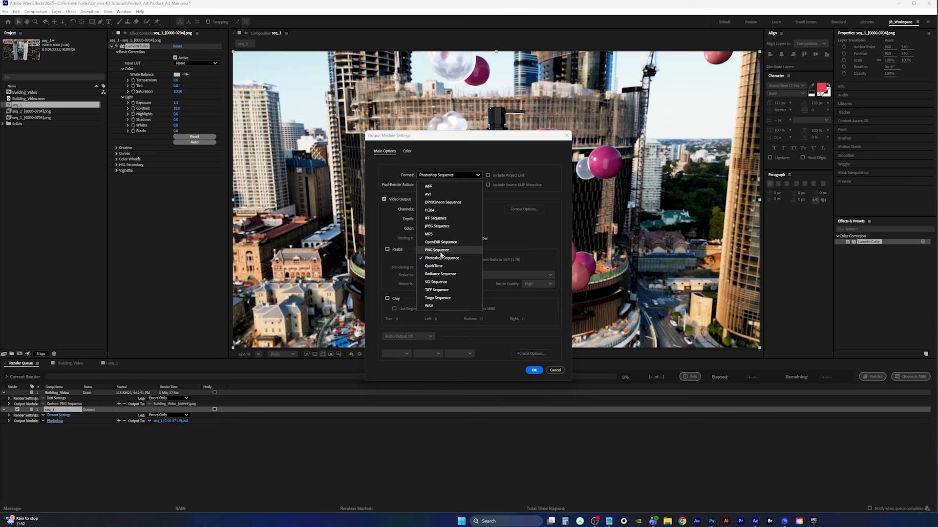
pyautogui.click(439, 250)
pyautogui.click(532, 370)
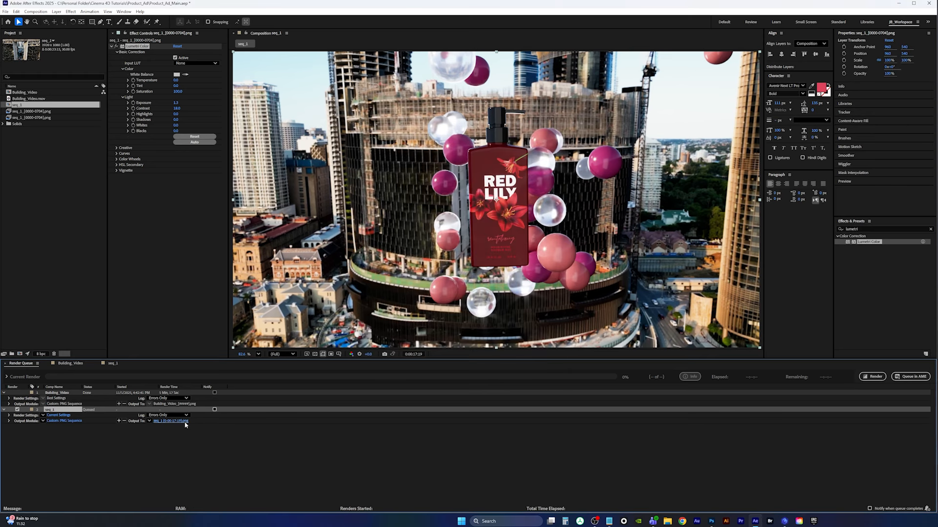
# Set the frame's output to the Product_Ad folder named frame and render it
pyautogui.click(186, 420)
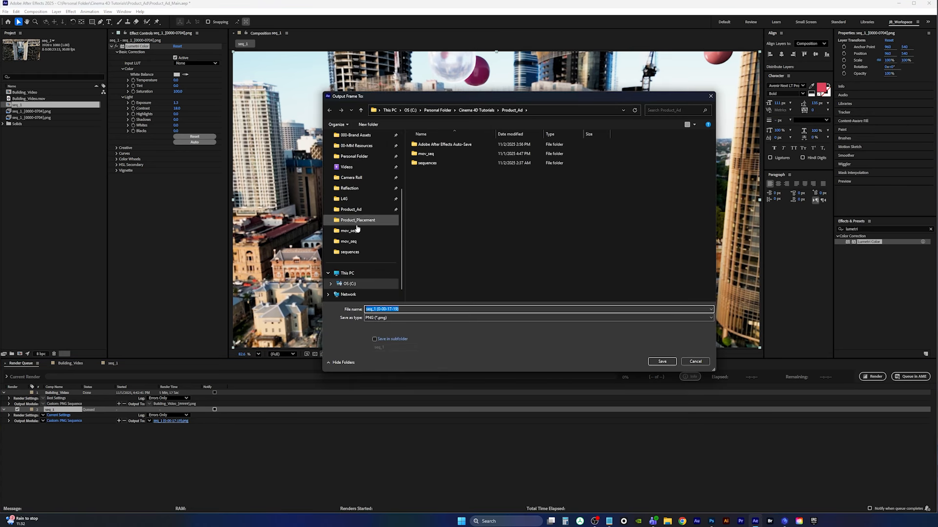
pyautogui.click(356, 210)
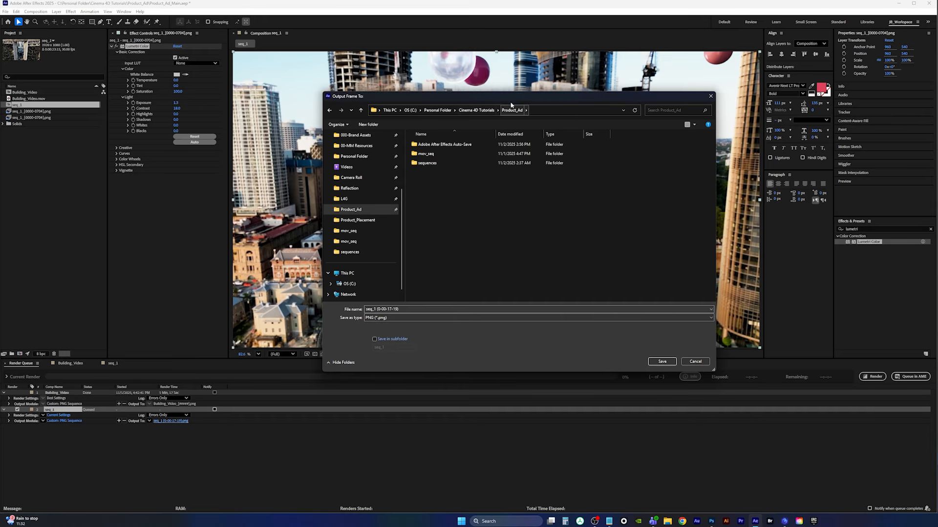
pyautogui.click(416, 307)
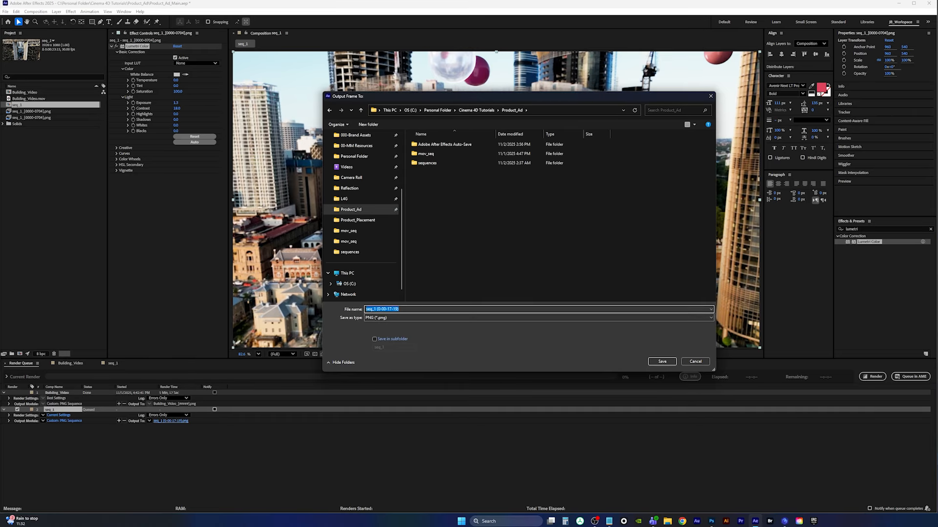
pyautogui.write('frame')
pyautogui.press('Return')
pyautogui.click(872, 377)
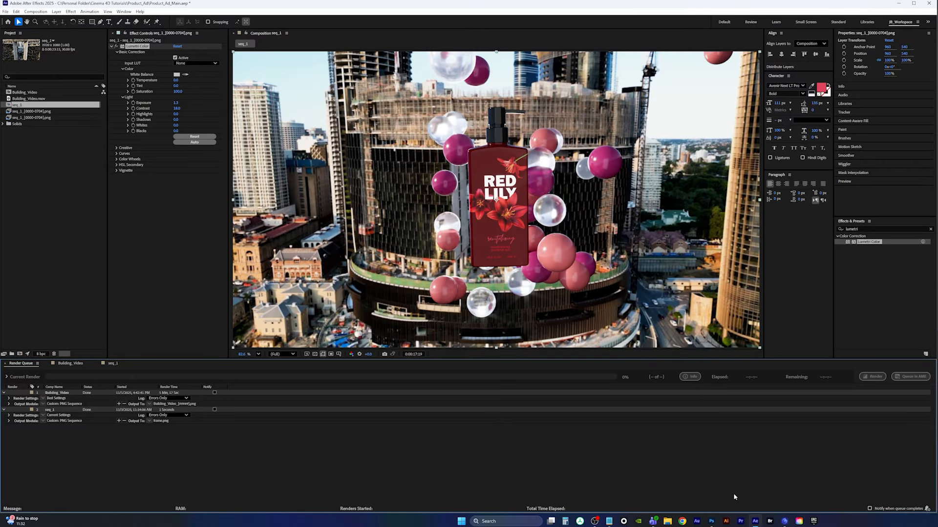
# Switch to Photoshop and open the rendered frame.png image
pyautogui.click(712, 522)
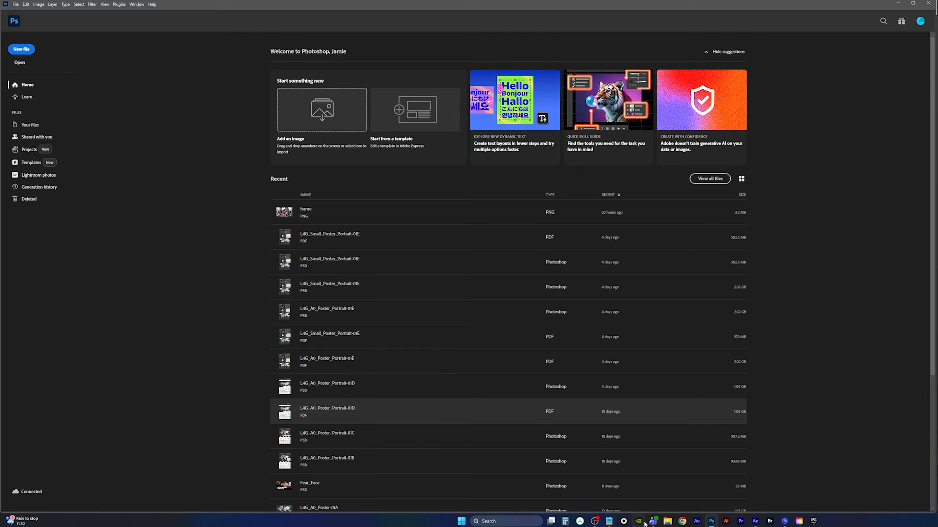
pyautogui.click(667, 522)
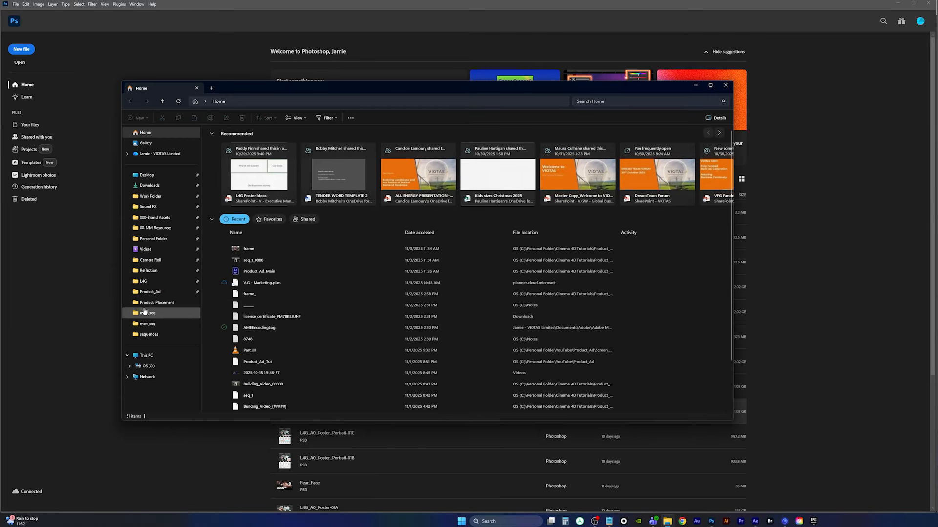
pyautogui.click(147, 292)
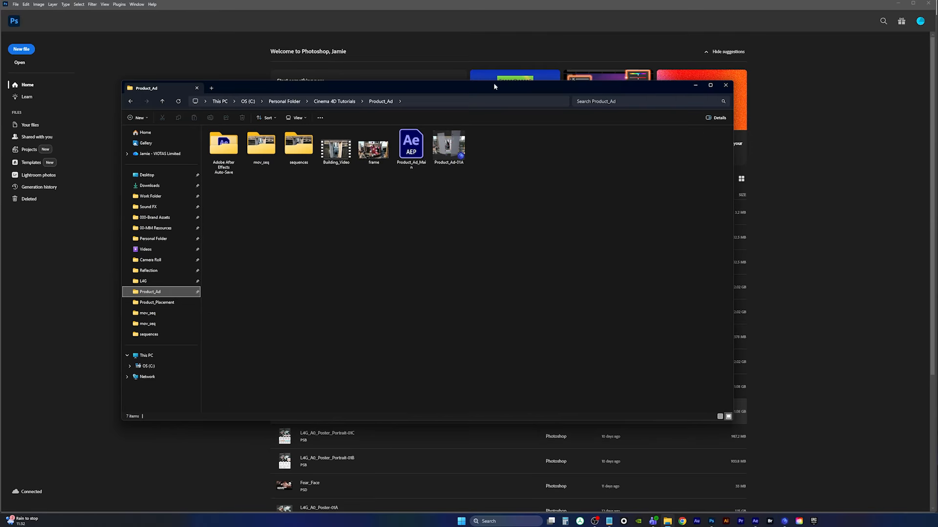
pyautogui.moveTo(493, 86); pyautogui.dragTo(577, 302)
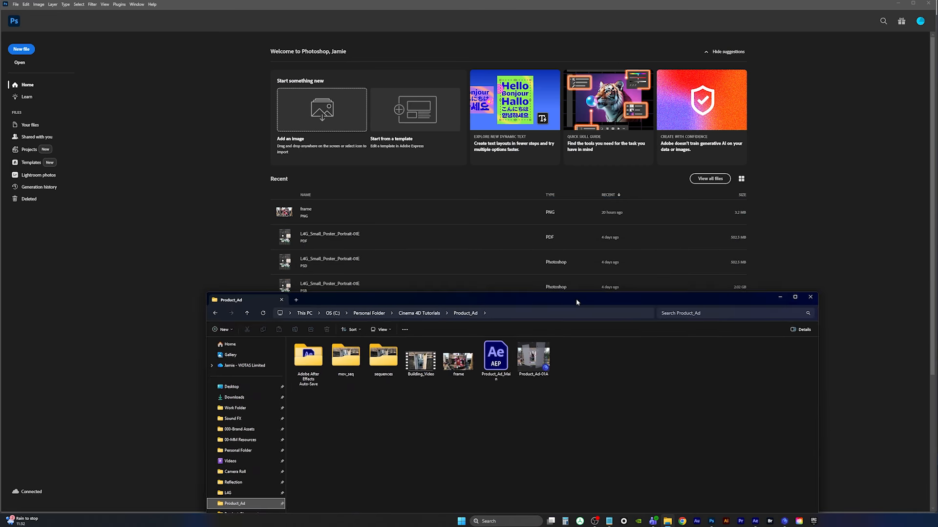
pyautogui.click(346, 218)
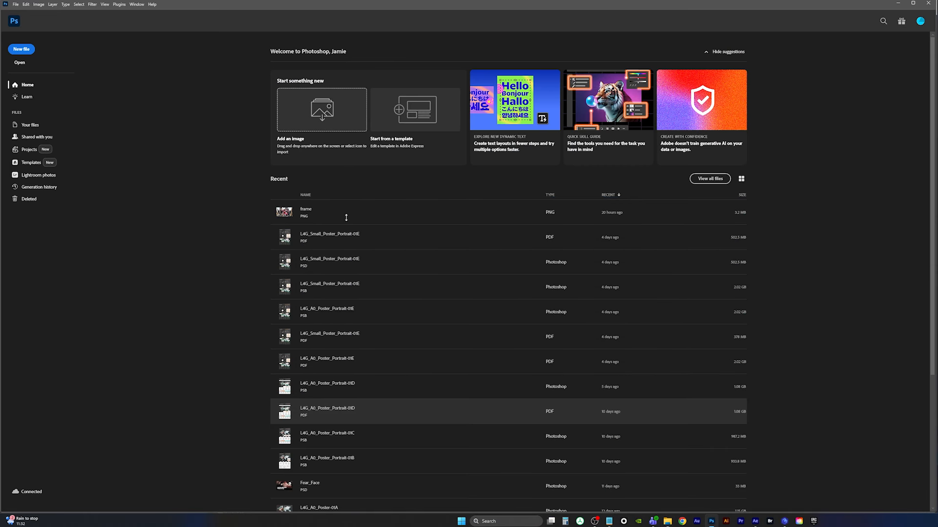
pyautogui.click(346, 217)
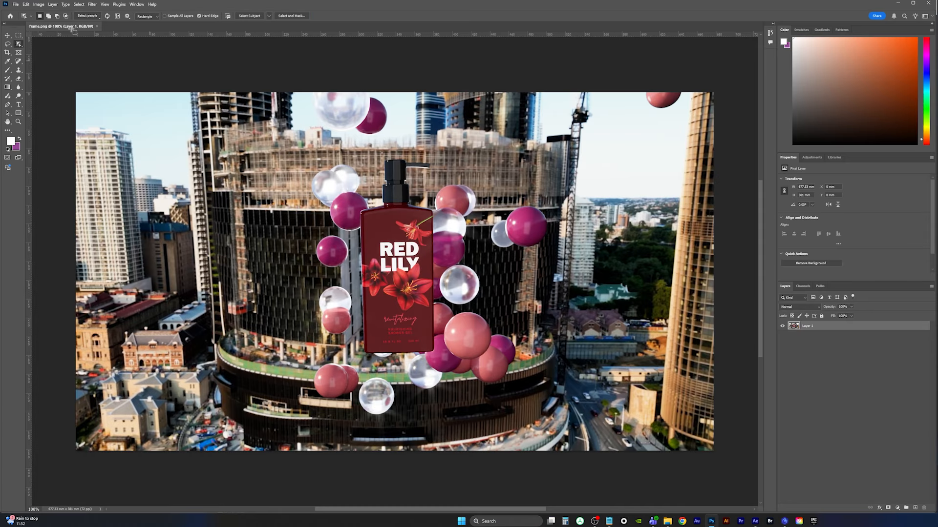
# Choose the Quick Selection Tool and collapse the toolbar into a single column
pyautogui.rightClick(19, 46)
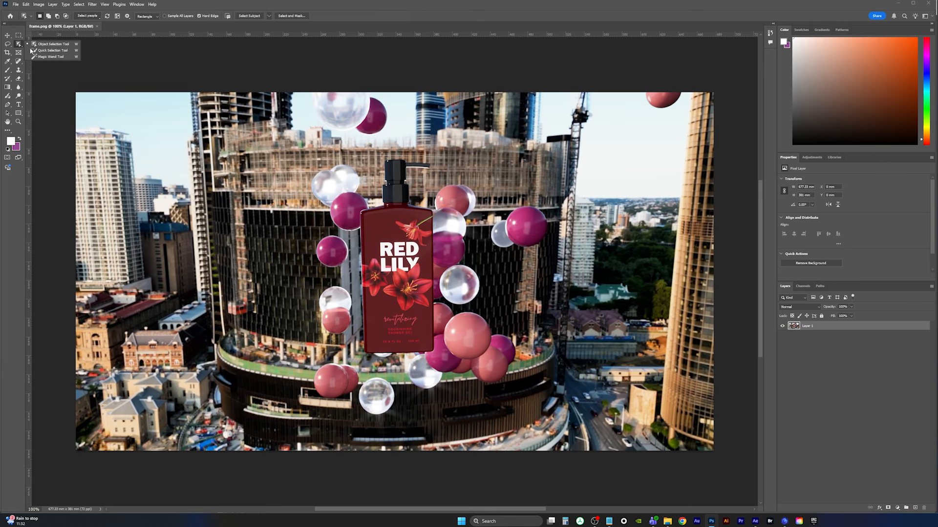
pyautogui.click(32, 50)
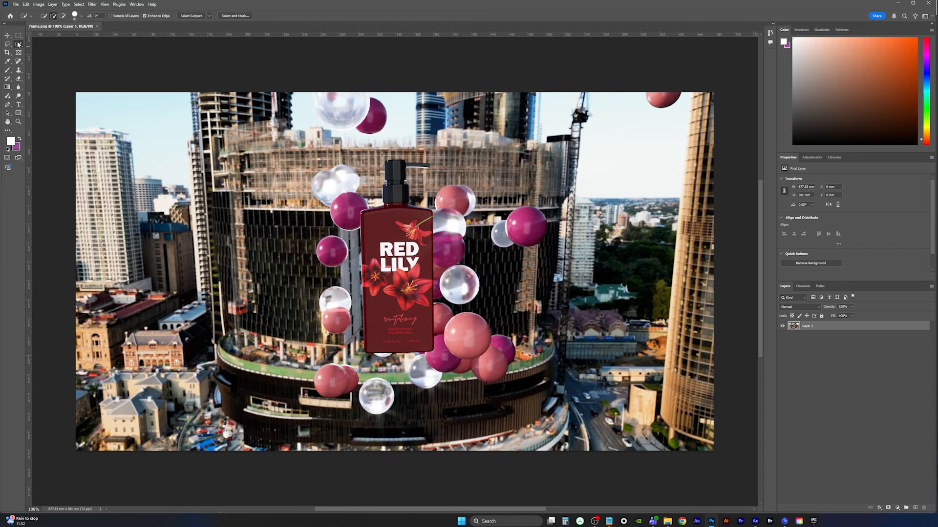
pyautogui.click(5, 24)
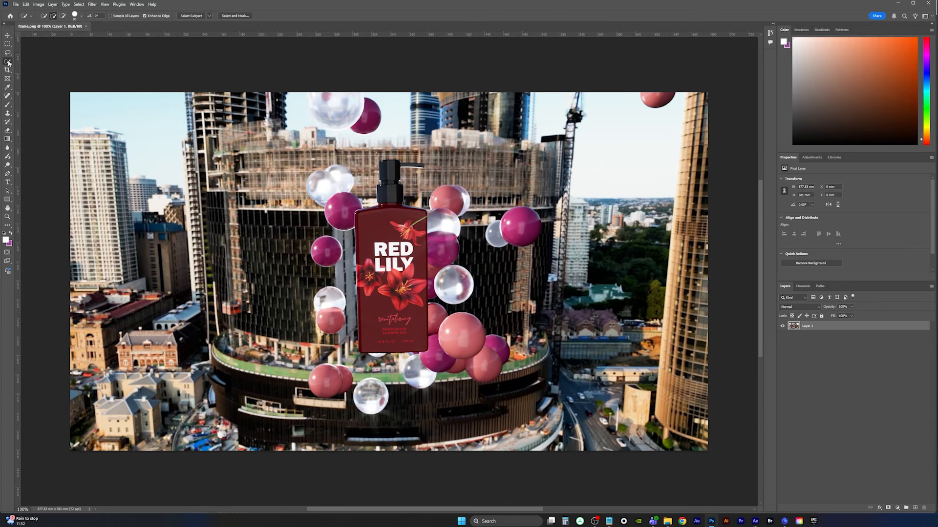
# Expand the toolbar to two columns and pick the Quick Selection Tool from the selection tools group
pyautogui.click(5, 24)
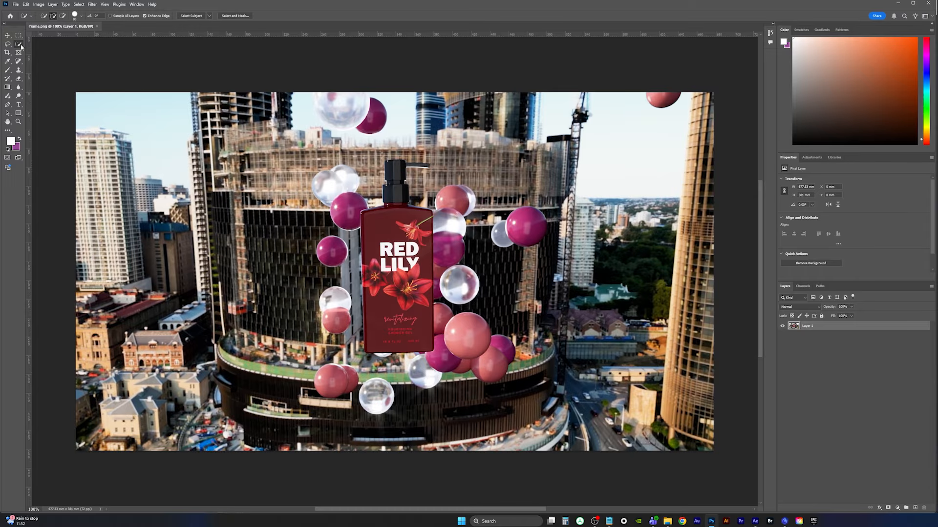
pyautogui.rightClick(19, 46)
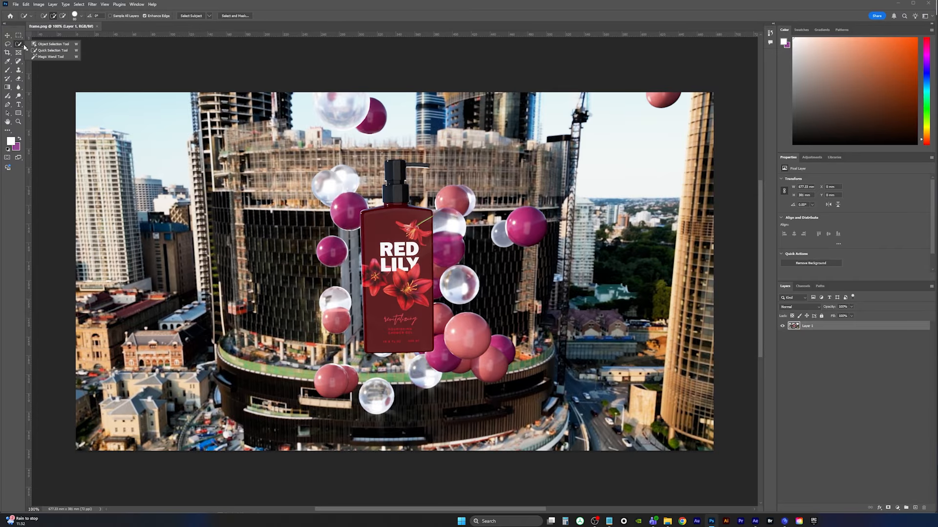
pyautogui.click(51, 45)
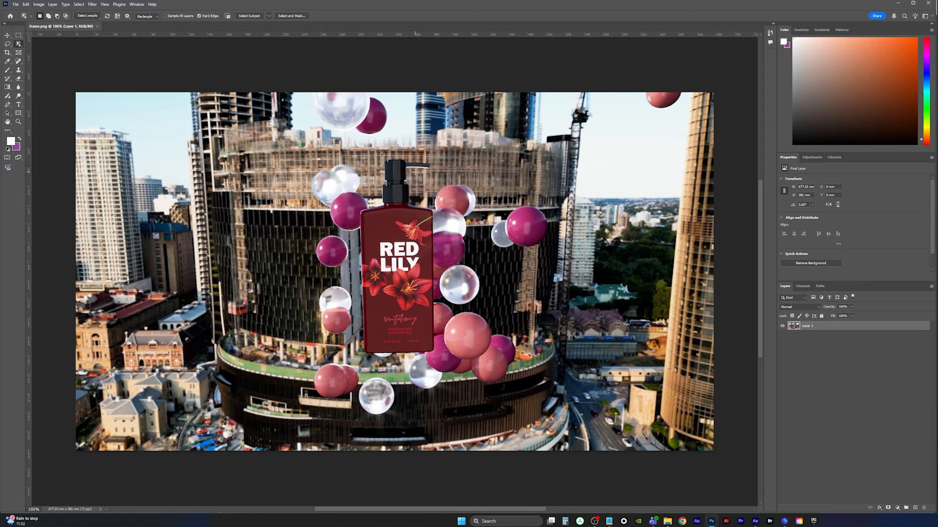
pyautogui.rightClick(19, 45)
pyautogui.click(44, 52)
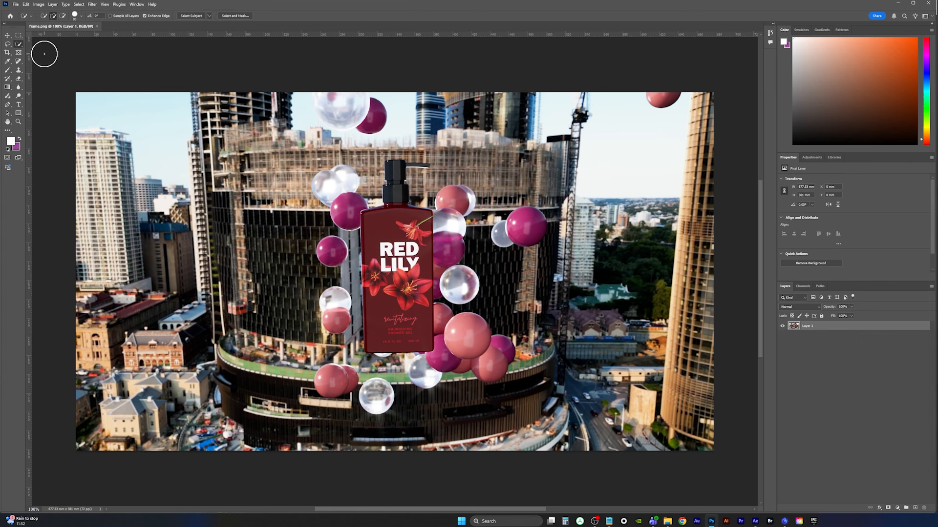
# Set Select Subject to Cloud (Detailed results) and run Select Subject on the image
pyautogui.click(209, 16)
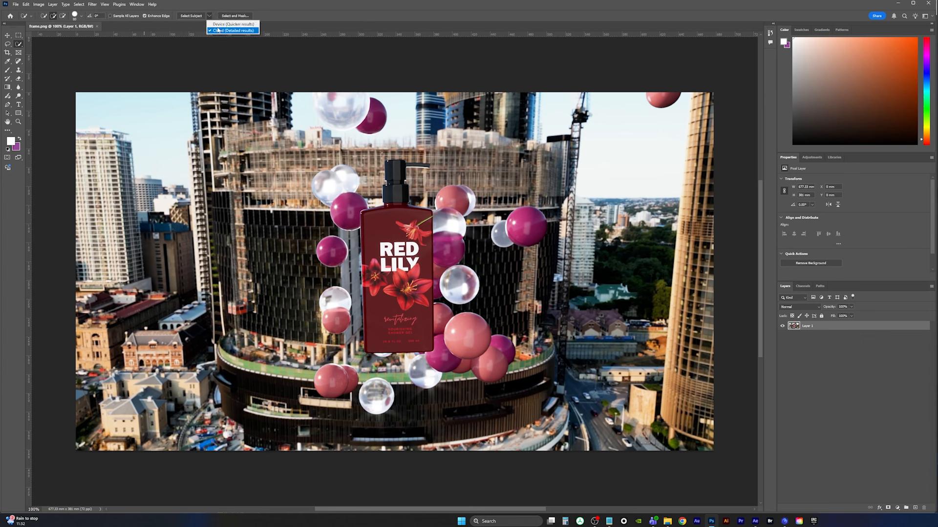
pyautogui.click(217, 31)
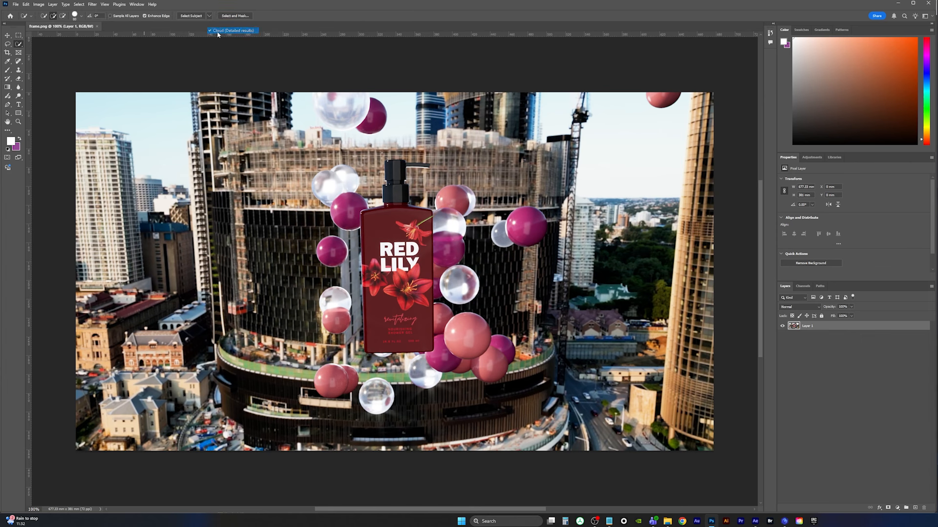
pyautogui.click(192, 16)
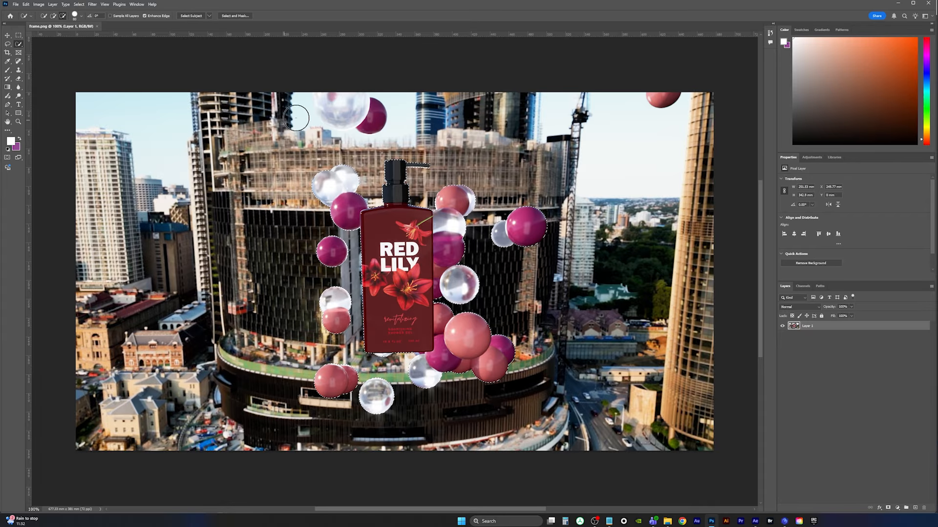
# Paint with the Quick Selection Tool to remove the surrounding spheres from the selection, keeping only the bottle
pyautogui.moveTo(357, 100); pyautogui.dragTo(330, 108)
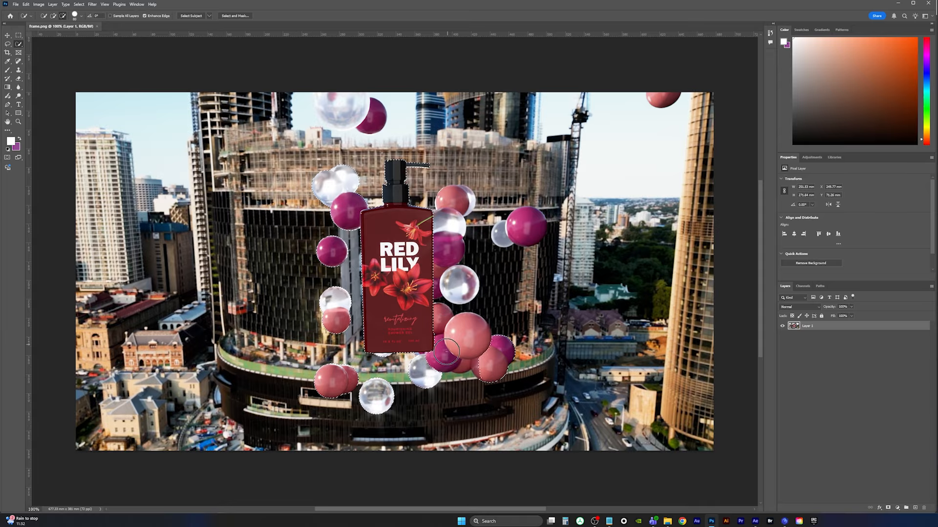
pyautogui.moveTo(447, 352)
pyautogui.keyDown('alt'); pyautogui.mouseDown()
pyautogui.moveTo(443, 374)
pyautogui.moveTo(448, 336)
pyautogui.mouseUp(); pyautogui.keyUp('alt')
pyautogui.hotkey('ctrl', 'z')
pyautogui.moveTo(534, 243); pyautogui.dragTo(553, 220)
pyautogui.moveTo(436, 382)
pyautogui.mouseDown()
pyautogui.moveTo(399, 377)
pyautogui.moveTo(485, 370)
pyautogui.moveTo(344, 395)
pyautogui.mouseUp()
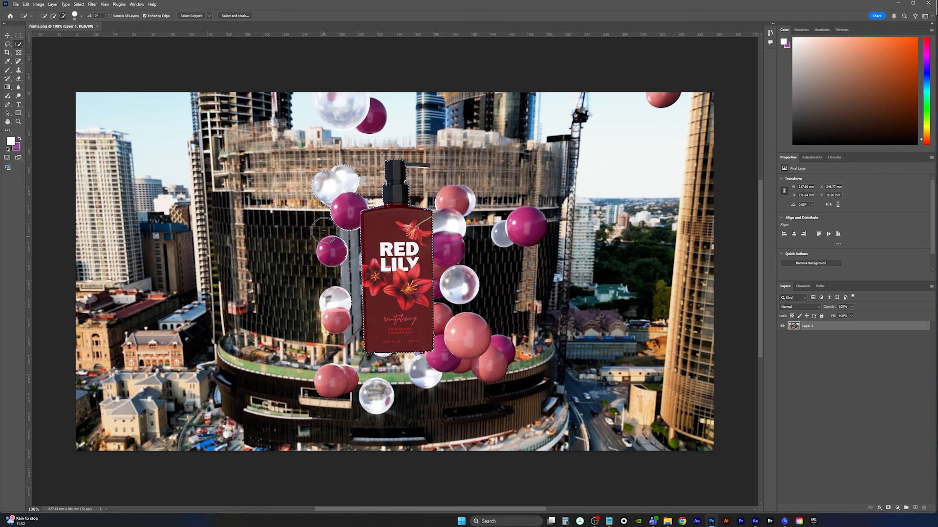
pyautogui.keyDown('alt'); pyautogui.moveTo(327, 208); pyautogui.dragTo(330, 183); pyautogui.keyUp('alt')
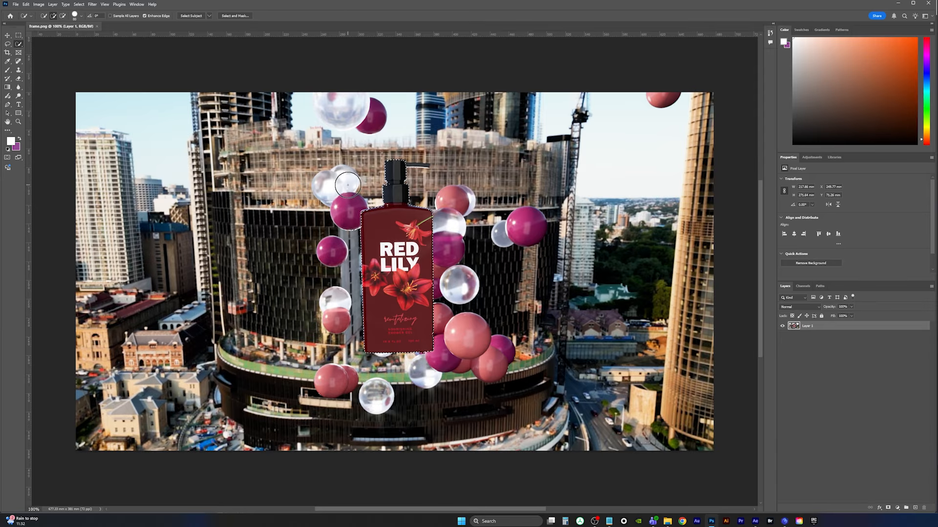
# Shrink the brush and refine the selection around the bottle's pump and base
pyautogui.press('[')
pyautogui.press('[')
pyautogui.press('[')
pyautogui.press('[')
pyautogui.press('[')
pyautogui.press('[')
pyautogui.press('[')
pyautogui.press('[')
pyautogui.press('[')
pyautogui.press('[')
pyautogui.press('[')
pyautogui.press('[')
pyautogui.press('[')
pyautogui.press('[')
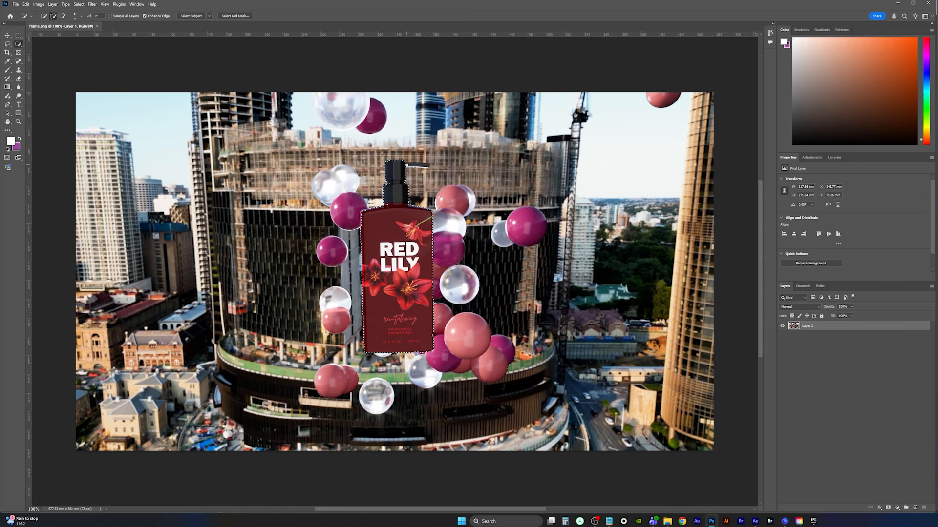
pyautogui.moveTo(403, 165); pyautogui.dragTo(428, 166)
pyautogui.keyDown('alt'); pyautogui.moveTo(360, 330); pyautogui.dragTo(360, 346); pyautogui.keyUp('alt')
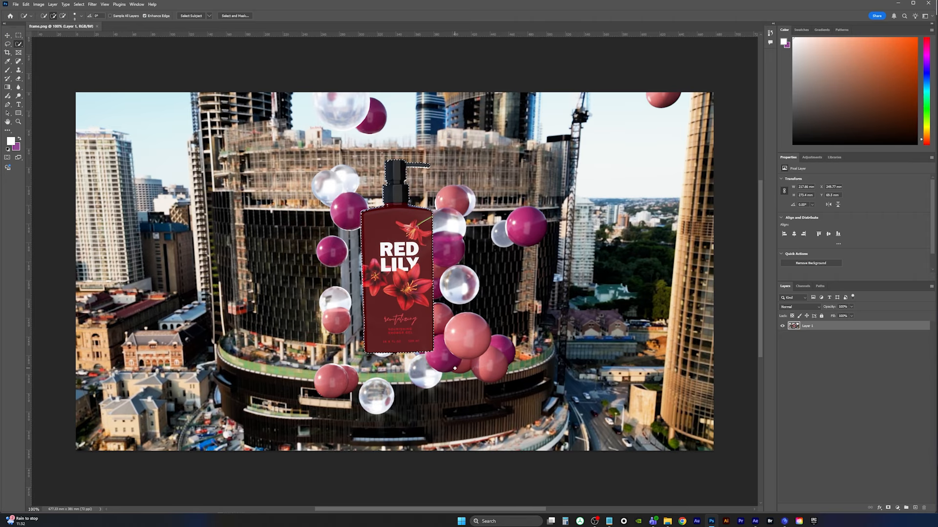
# Open Select and Mask, enable Smart Radius and adjust Radius, Smooth, Feather and Contrast to soften the bottle's edge
pyautogui.click(235, 16)
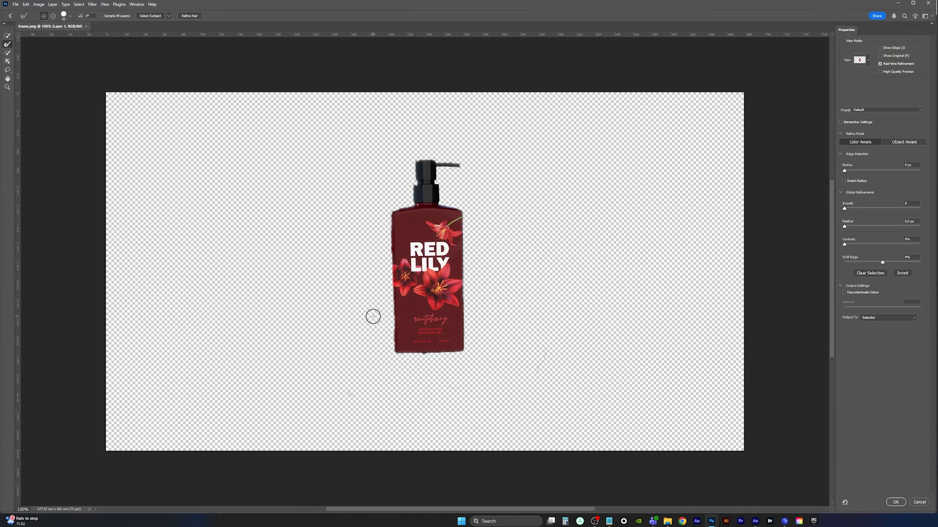
pyautogui.click(844, 181)
pyautogui.moveTo(844, 171); pyautogui.dragTo(852, 176)
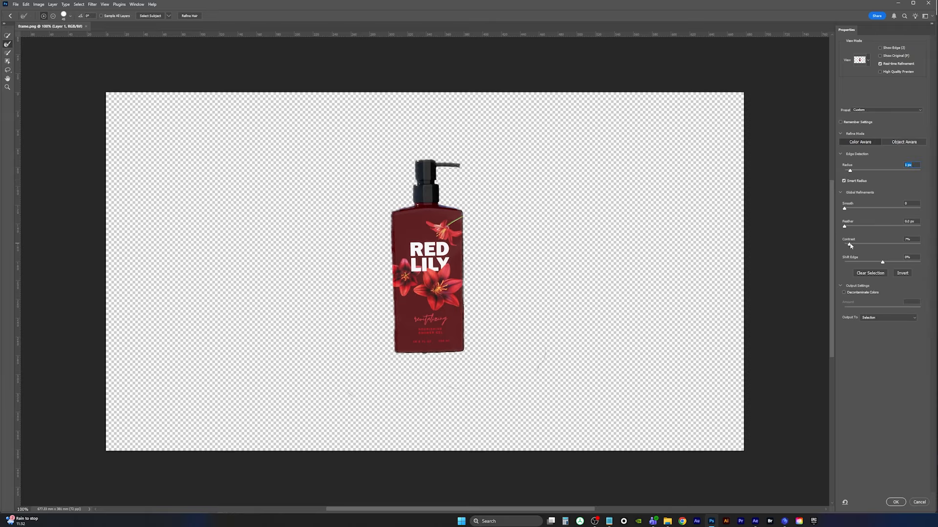
pyautogui.moveTo(844, 244); pyautogui.dragTo(858, 246)
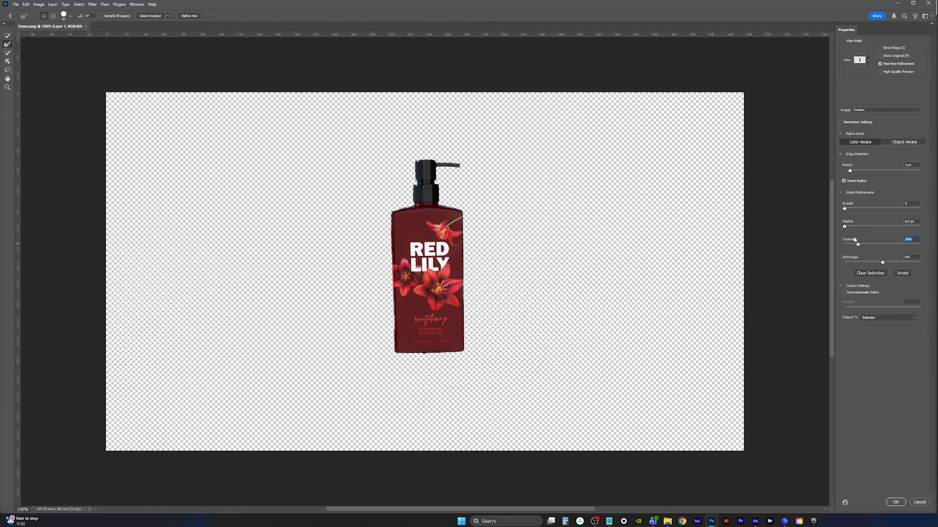
pyautogui.moveTo(845, 212); pyautogui.dragTo(852, 212)
pyautogui.moveTo(845, 228); pyautogui.dragTo(858, 246)
pyautogui.moveTo(850, 173); pyautogui.dragTo(858, 173)
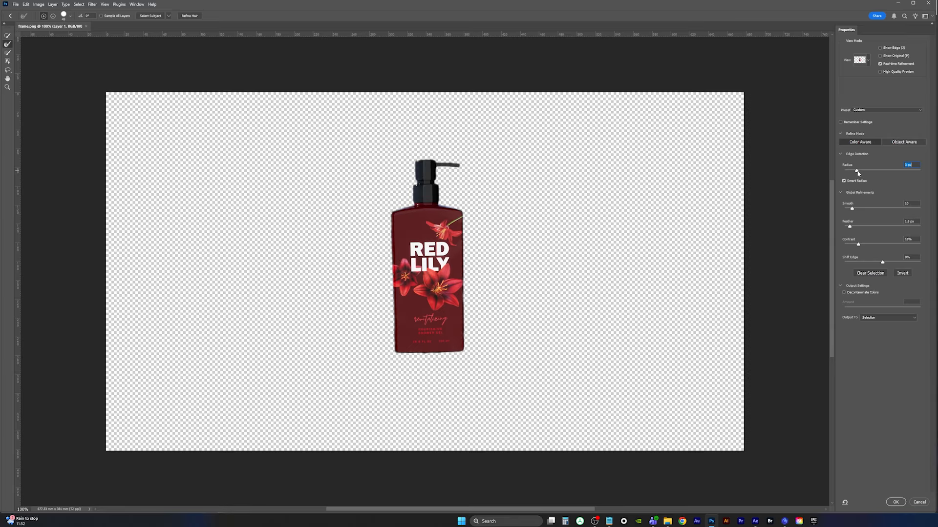
pyautogui.moveTo(858, 172); pyautogui.dragTo(853, 173)
# Fine-tune the edge settings and output the refined selection as a new masked layer
pyautogui.press('[')
pyautogui.press('[')
pyautogui.press('[')
pyautogui.click(883, 264)
pyautogui.moveTo(854, 211); pyautogui.dragTo(855, 209)
pyautogui.click(902, 318)
pyautogui.click(879, 337)
pyautogui.click(895, 502)
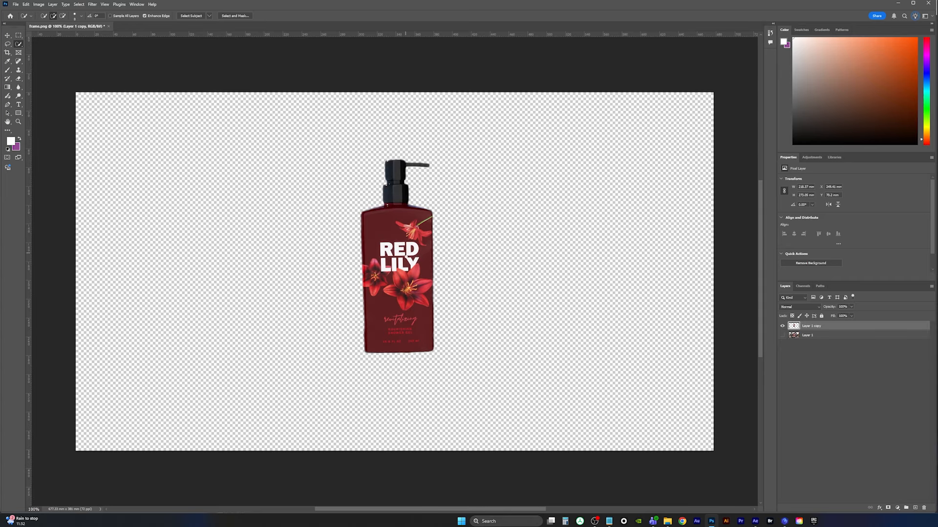
# Export the masked image as a PNG named frame_cutout in the Product_Ad folder
pyautogui.click(16, 4)
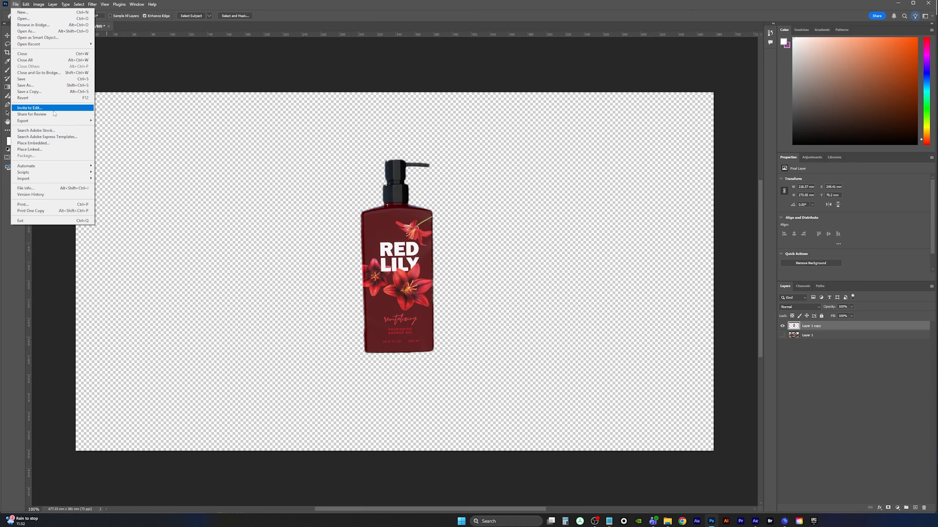
pyautogui.moveTo(56, 123)
pyautogui.click(131, 121)
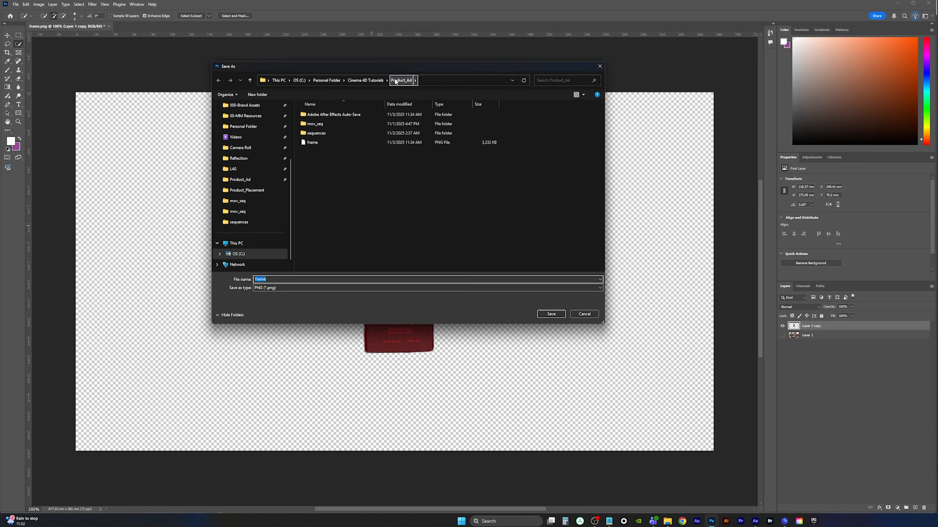
pyautogui.click(312, 142)
pyautogui.click(261, 279)
pyautogui.click(261, 279)
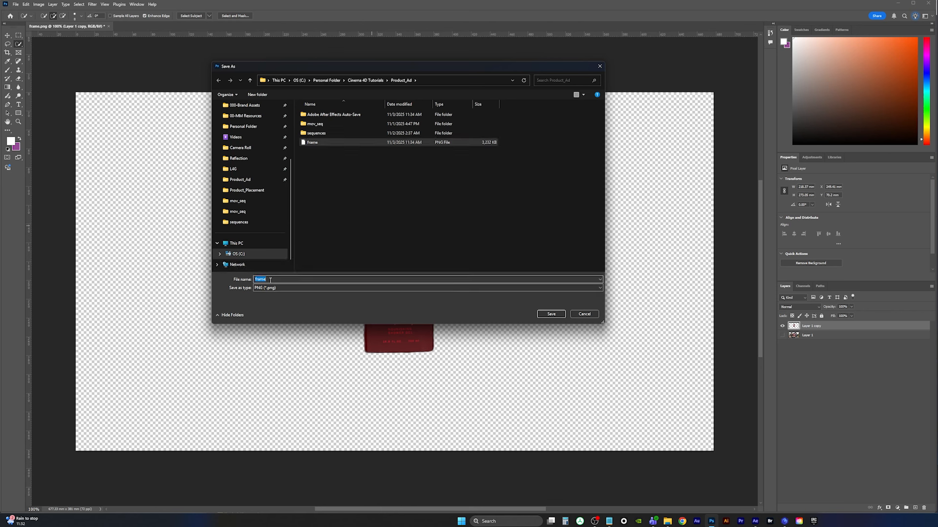
pyautogui.click(273, 280)
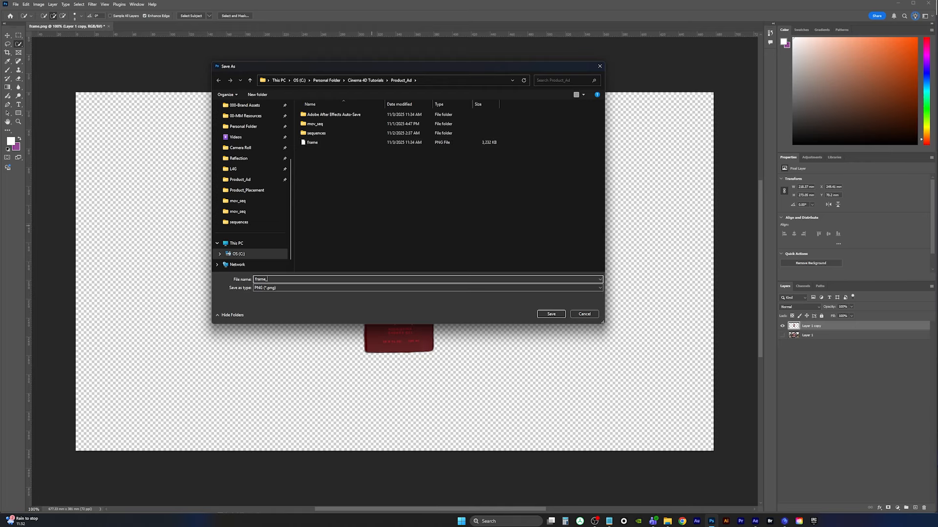
pyautogui.write('_cutout\\')
pyautogui.press('Return')
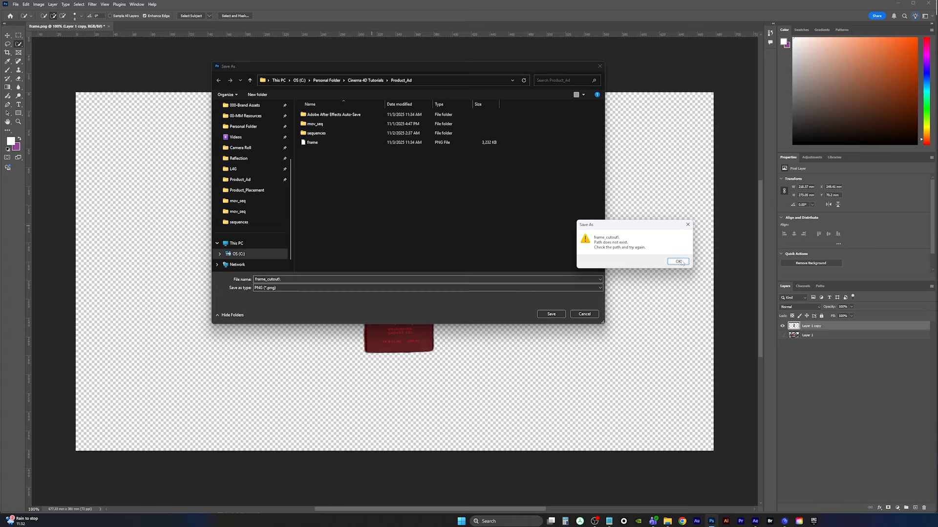
pyautogui.click(678, 261)
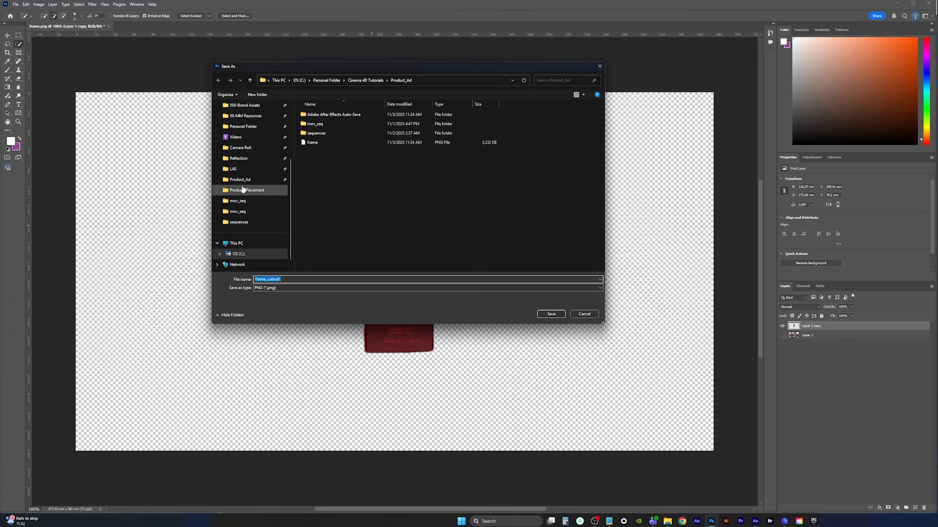
pyautogui.click(240, 180)
pyautogui.click(292, 280)
pyautogui.click(297, 279)
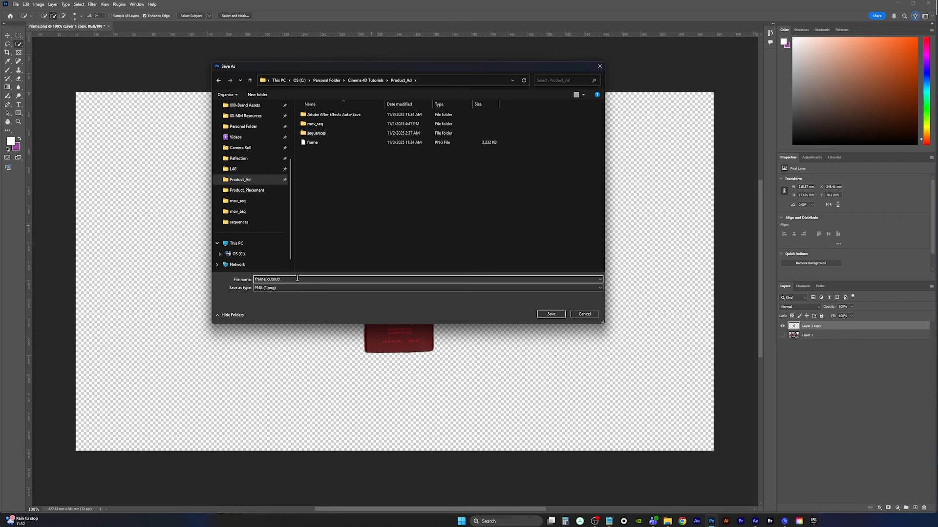
pyautogui.press('Return')
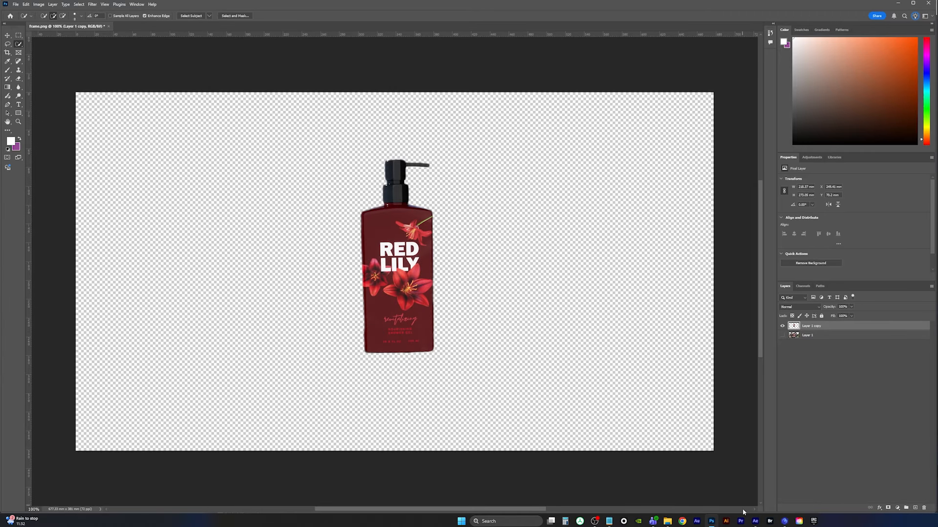
# Switch to After Effects and import frame_cutout.png into the project
pyautogui.click(755, 521)
pyautogui.doubleClick(27, 179)
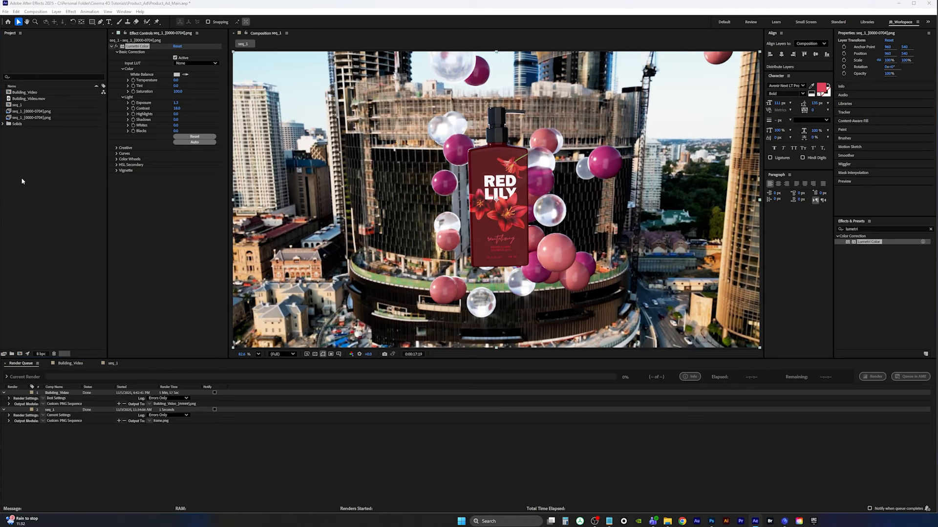
pyautogui.click(501, 123)
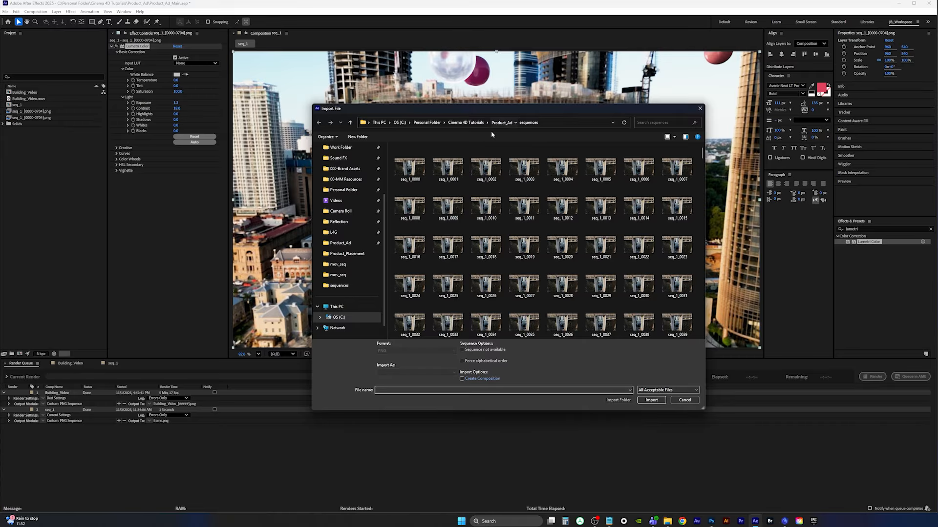
pyautogui.doubleClick(413, 203)
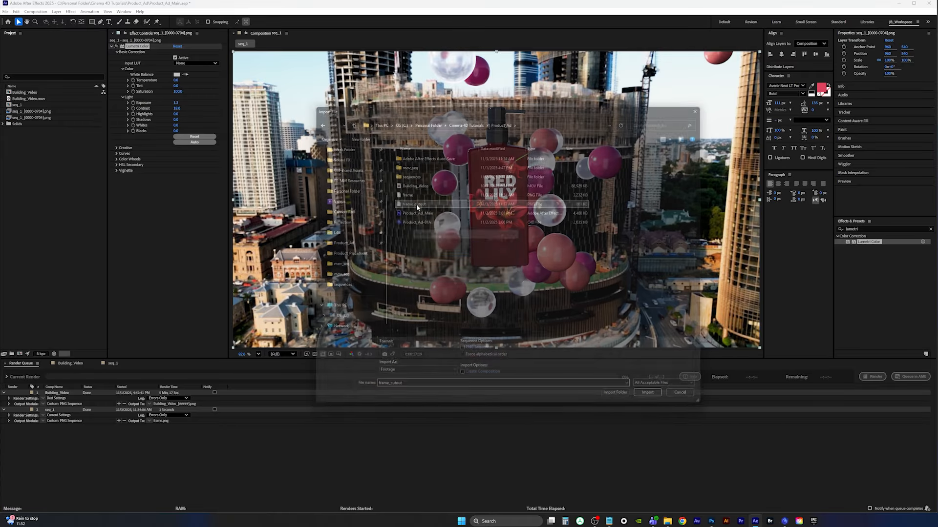
# Add frame_cutout.png to the seq_1 composition as the top layer and hide the sequence layer
pyautogui.click(113, 364)
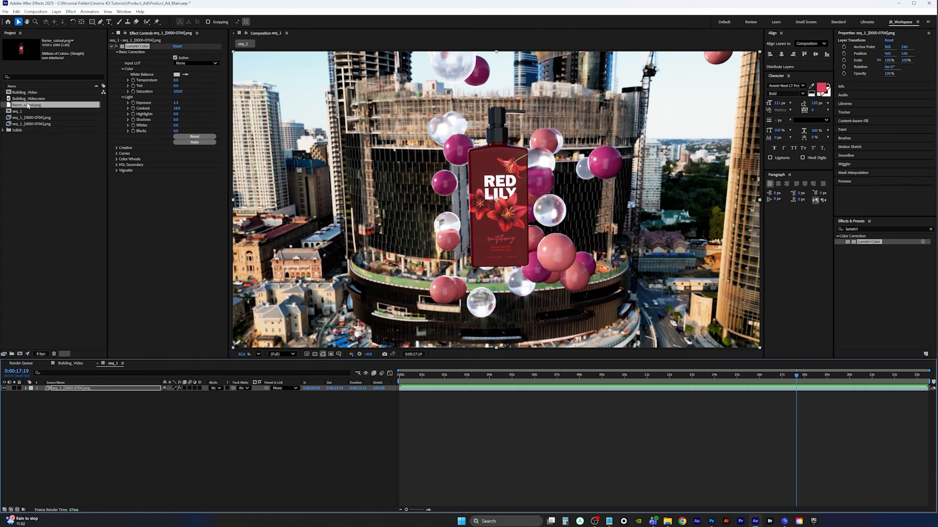
pyautogui.moveTo(28, 105); pyautogui.dragTo(69, 389)
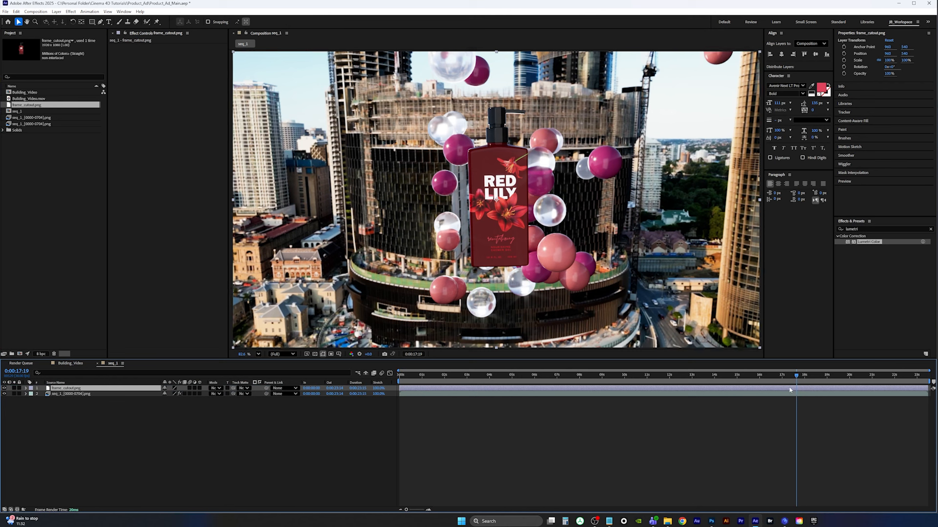
pyautogui.click(4, 394)
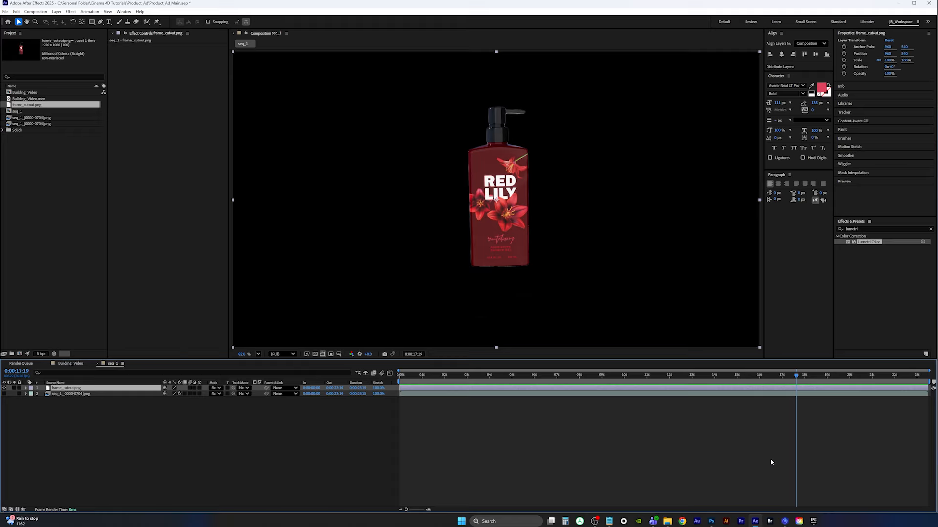
# Trim the cutout layer to start at the current time 0:00:17:19 and unhide the sequence layer
pyautogui.hotkey('alt', '[')
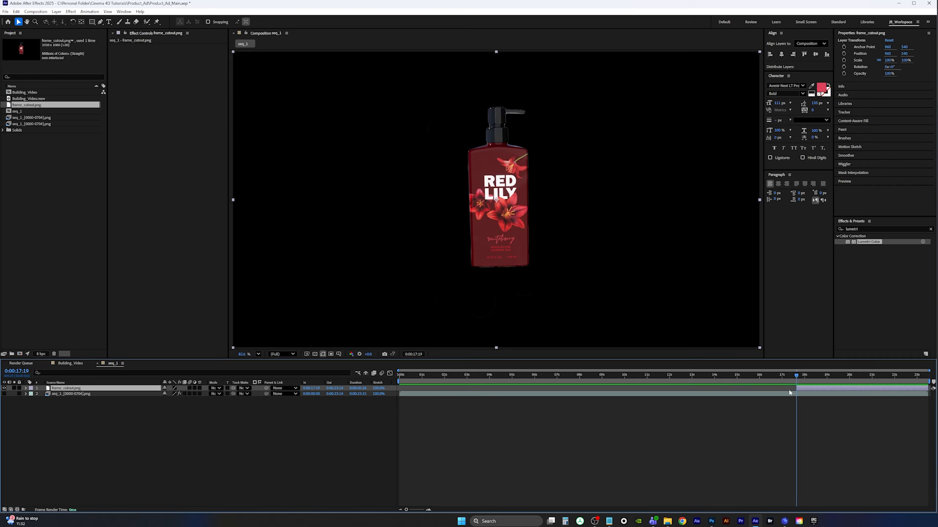
pyautogui.click(793, 394)
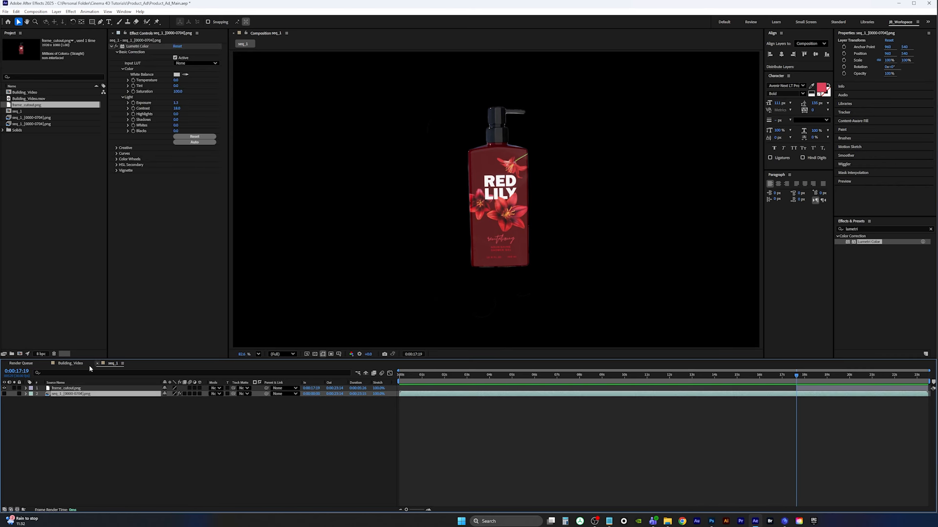
pyautogui.click(3, 394)
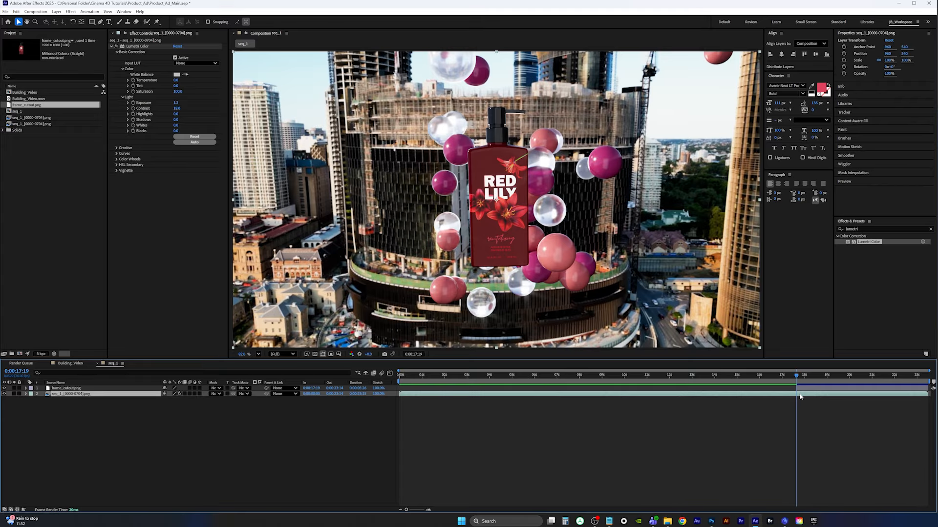
# Keyframe the sequence layer's opacity to fade from 100% at 0:00:17:19 to 0% at 0:00:18:04
pyautogui.hotkey('alt', 'shift', 't')
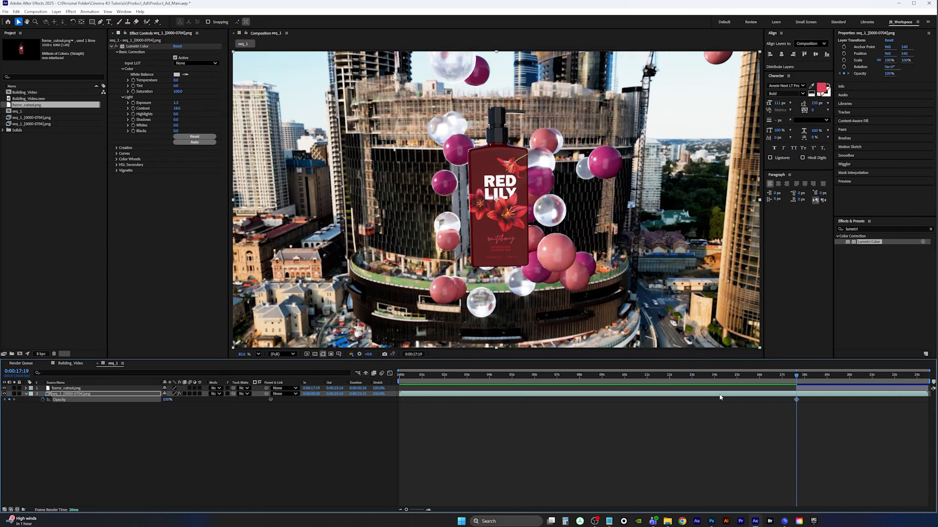
pyautogui.moveTo(796, 376); pyautogui.dragTo(806, 376)
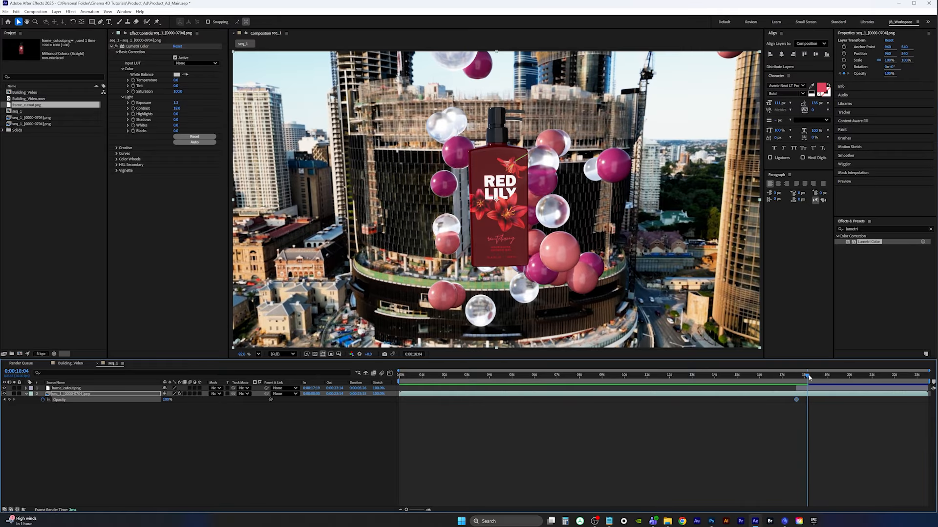
pyautogui.click(167, 399)
pyautogui.write('0')
pyautogui.press('Return')
pyautogui.click(797, 376)
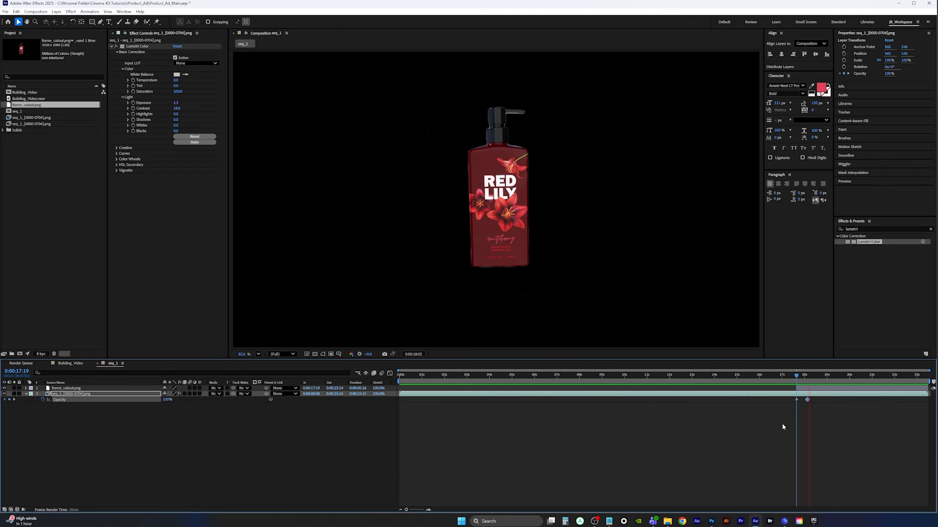
pyautogui.click(798, 377)
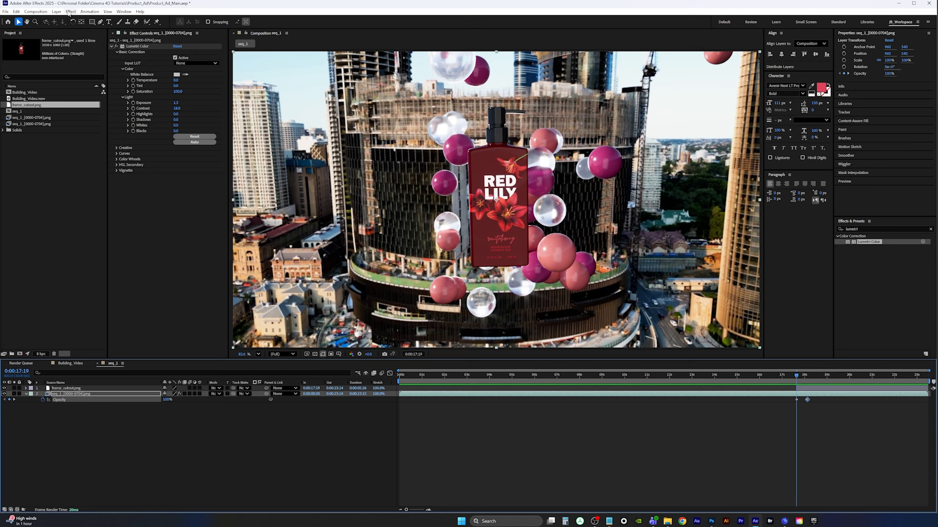
# Create a new white solid layer at the composition size
pyautogui.click(55, 12)
pyautogui.moveTo(68, 20)
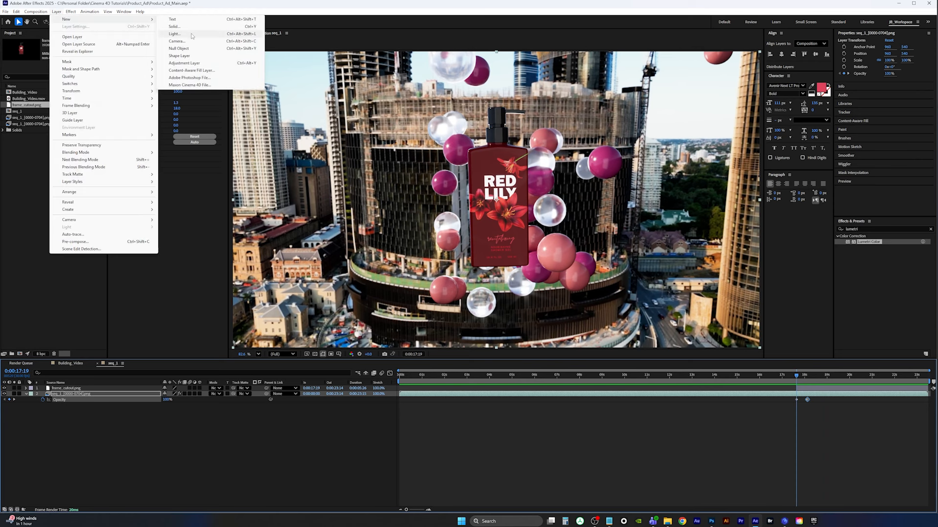
pyautogui.click(190, 28)
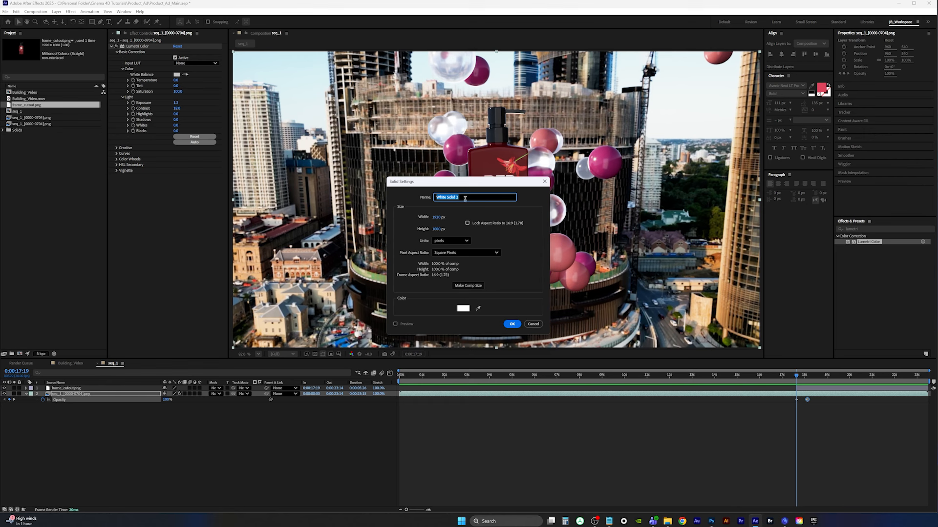
pyautogui.click(511, 323)
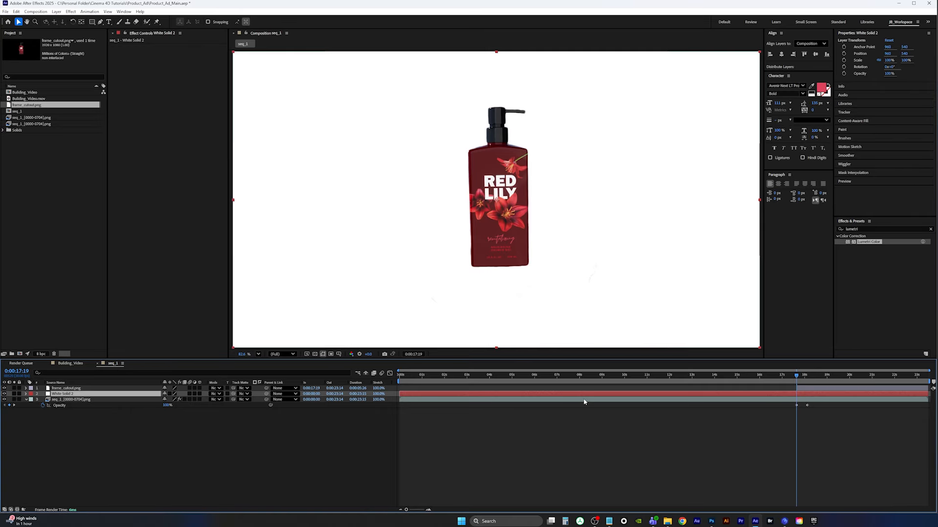
# Send the white solid to the bottom of the layer stack and trim it to start at 0:00:17:19
pyautogui.hotkey('ctrl', 'shift', '[')
pyautogui.hotkey('ctrl', ']')
pyautogui.hotkey('ctrl', '[')
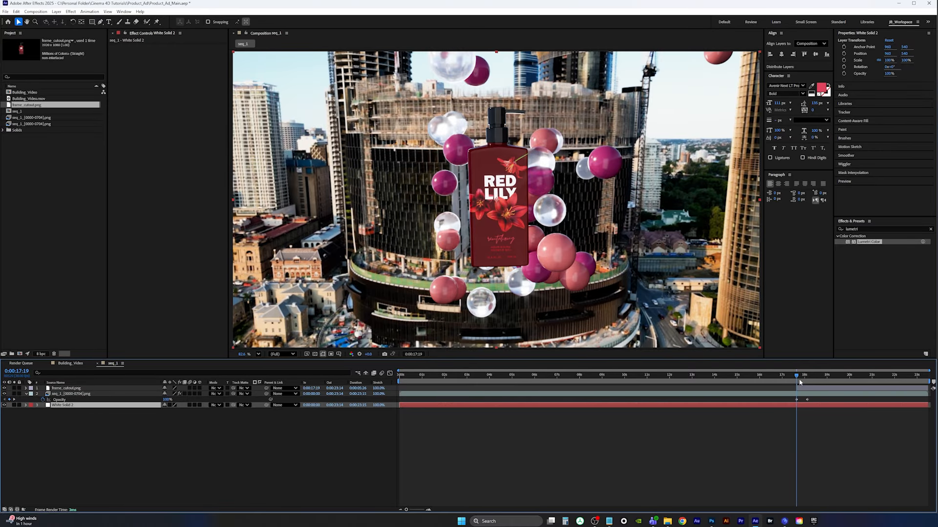
pyautogui.hotkey('alt', '[')
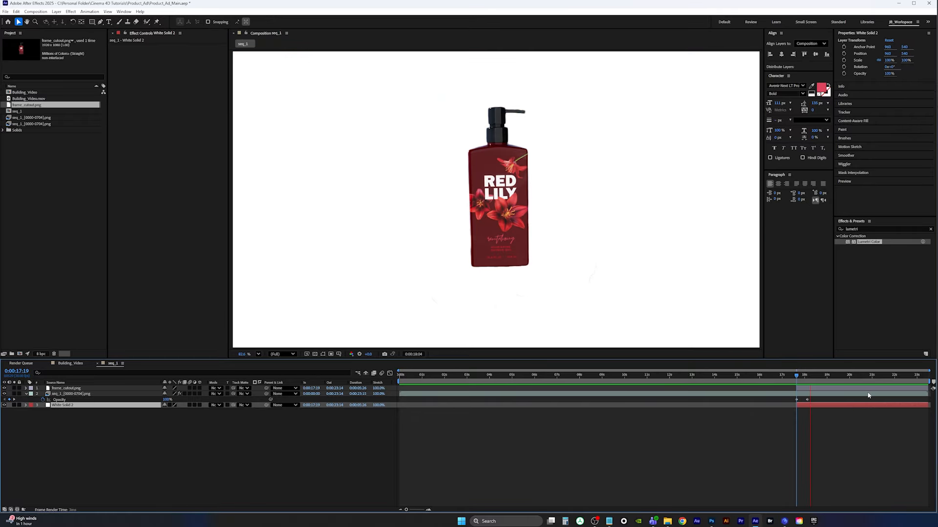
# Preview the fade from the footage to the white background around 0:00:17:19
pyautogui.press('space')
pyautogui.moveTo(825, 376)
pyautogui.mouseDown()
pyautogui.moveTo(788, 377)
pyautogui.moveTo(811, 378)
pyautogui.mouseUp()
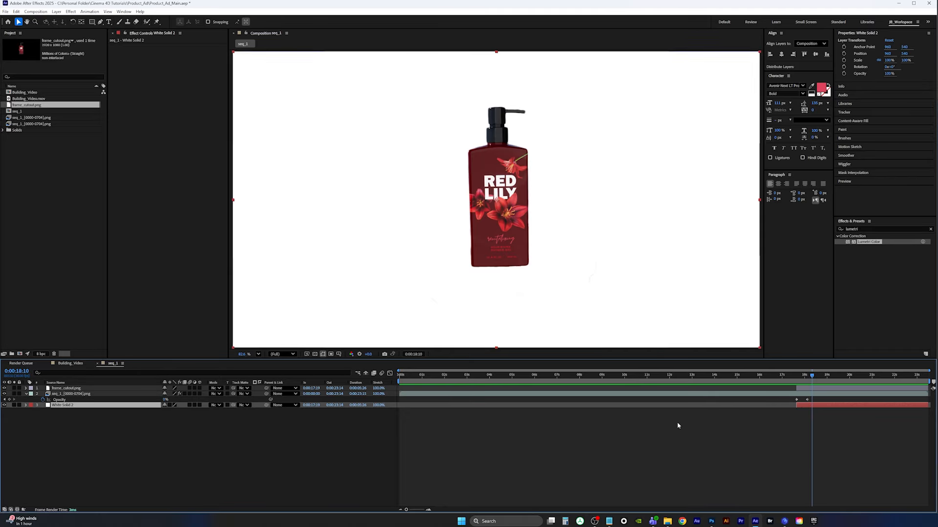
pyautogui.click(785, 521)
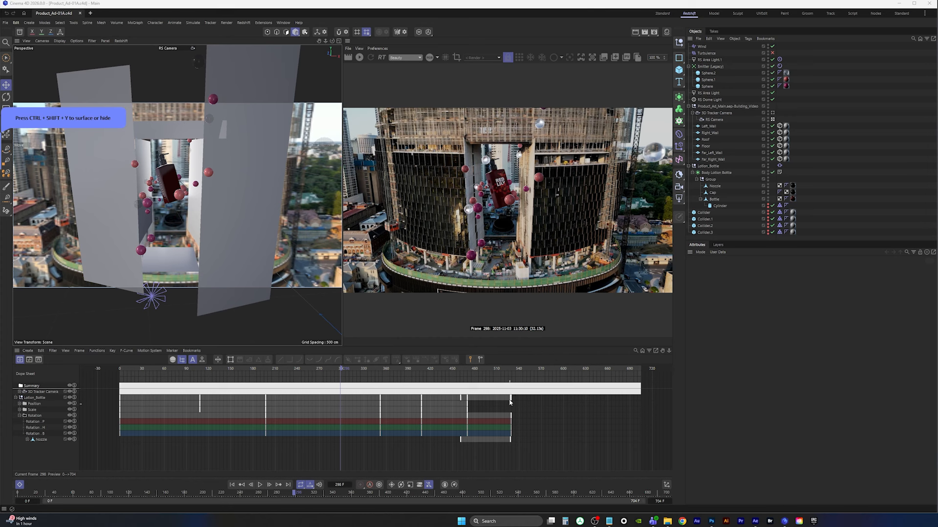
pyautogui.click(755, 521)
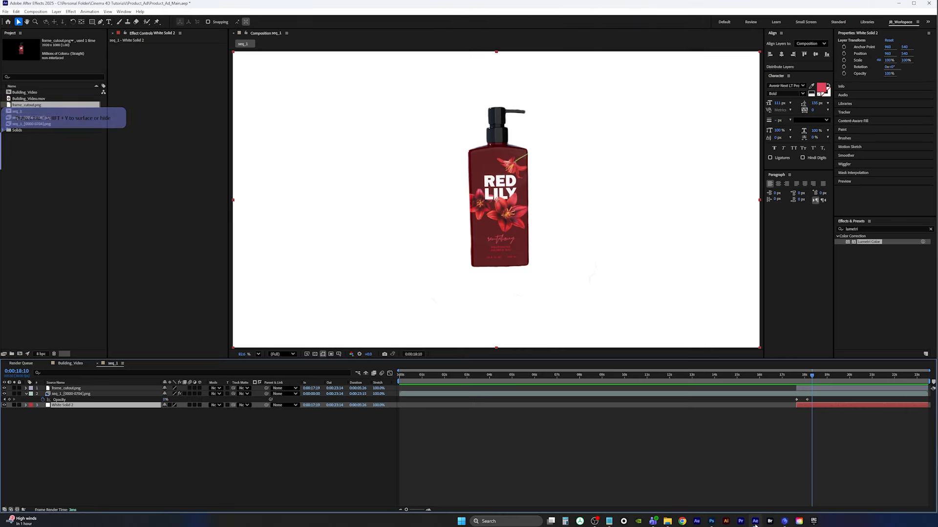
pyautogui.moveTo(811, 375); pyautogui.dragTo(796, 375)
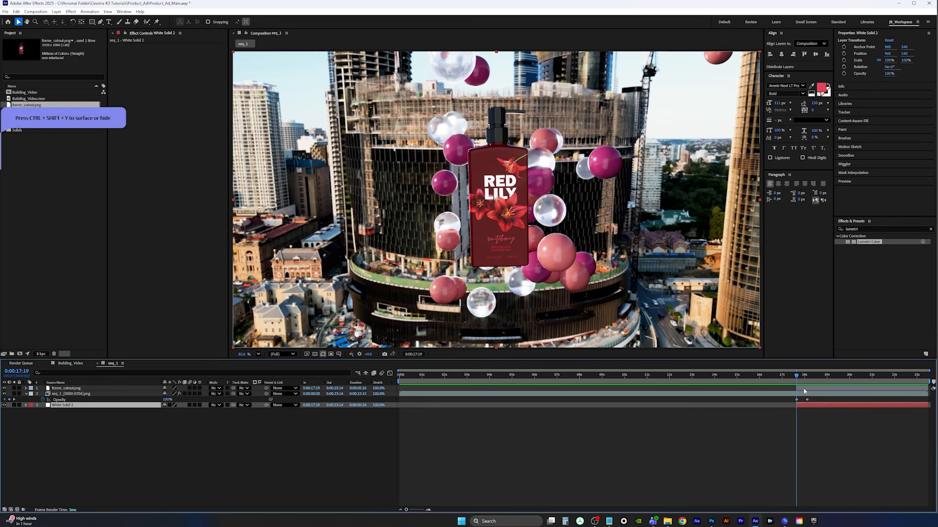
# Add a rotation keyframe to the frame_cutout layer at 0:00:17:19
pyautogui.click(803, 389)
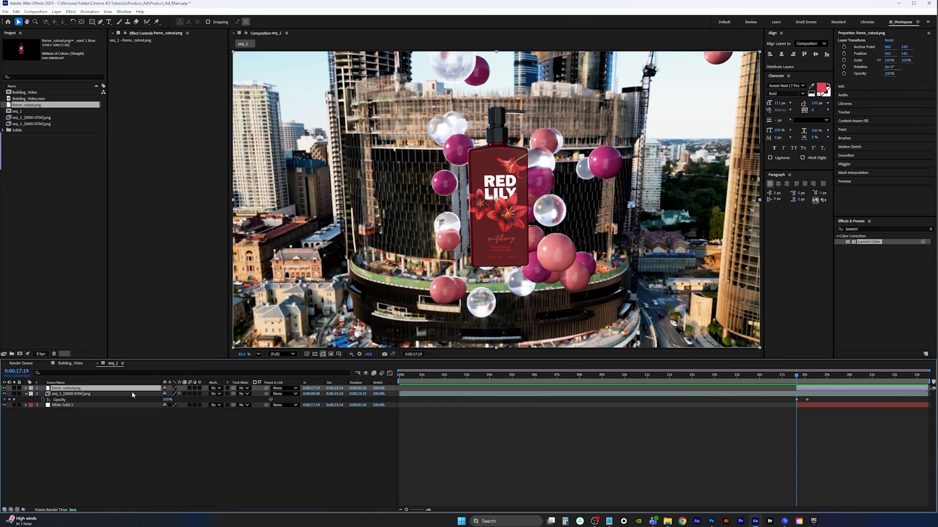
pyautogui.click(26, 389)
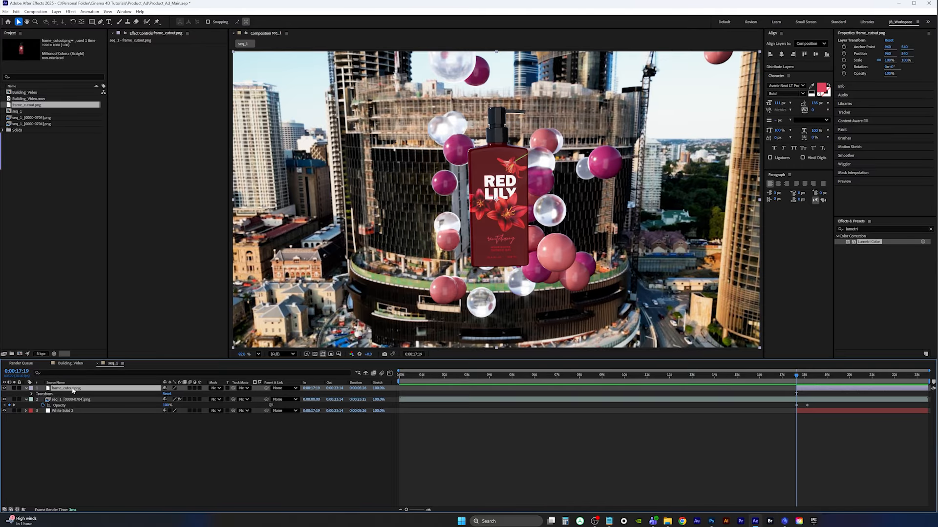
pyautogui.press('r')
pyautogui.click(43, 394)
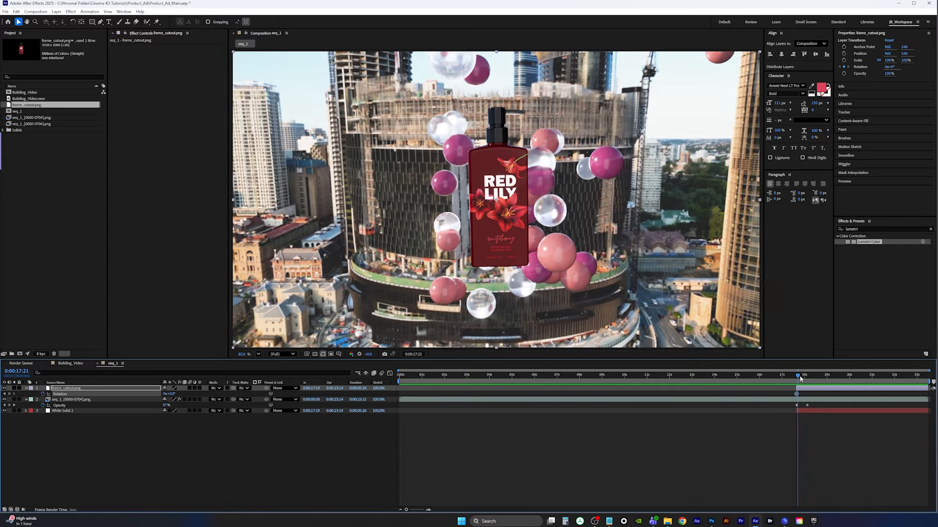
# Set the cutout layer's rotation to 0.9° at 0:00:18:04
pyautogui.moveTo(798, 378); pyautogui.dragTo(806, 378)
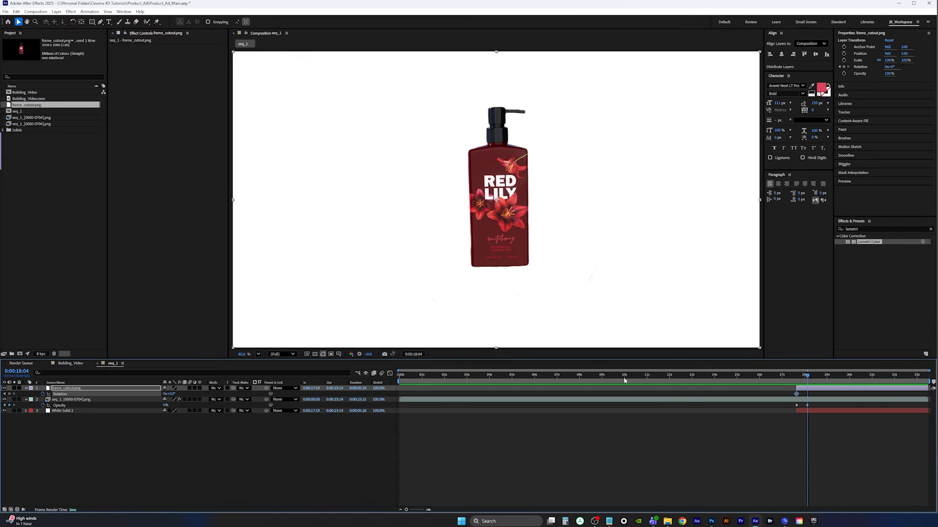
pyautogui.click(171, 394)
pyautogui.write('0.6')
pyautogui.press('Return')
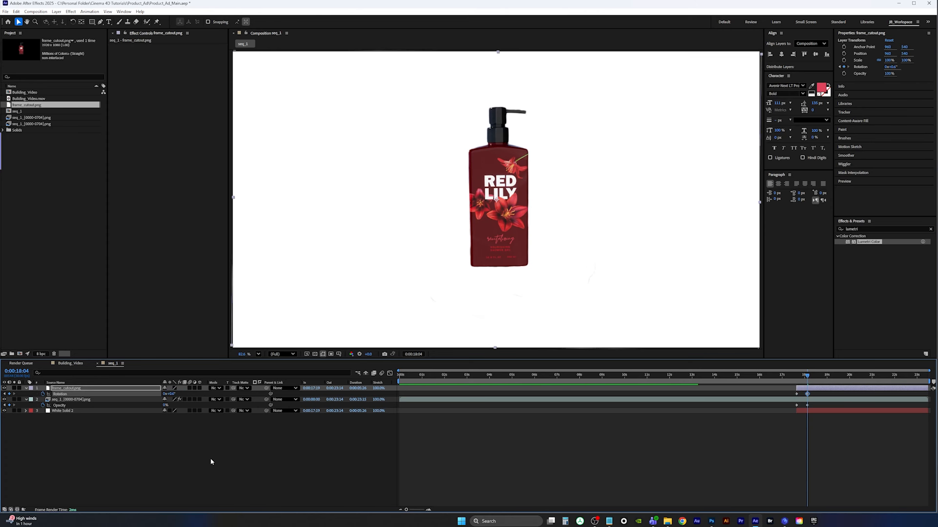
pyautogui.click(170, 394)
pyautogui.write('0.8')
pyautogui.press('Return')
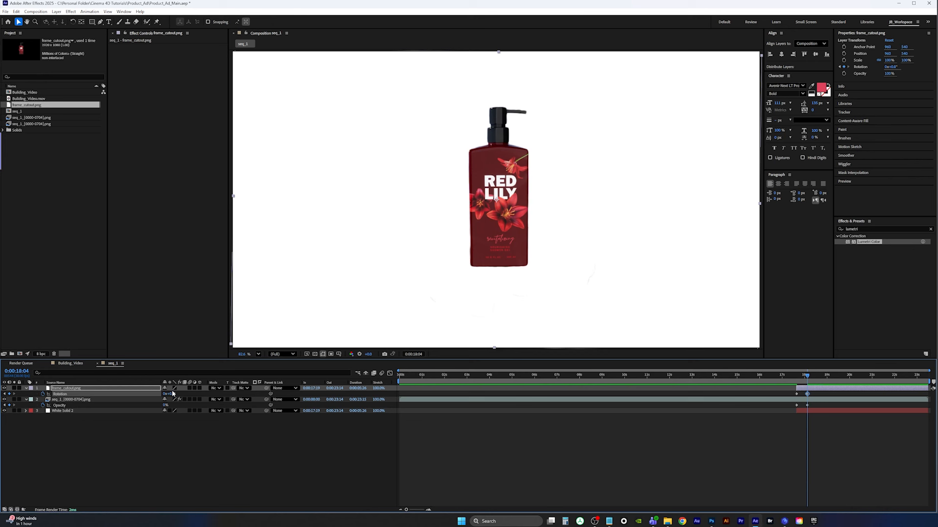
pyautogui.click(170, 394)
pyautogui.write('0.9')
pyautogui.press('Return')
# Preview the bottle's rotation and the fade across the transition
pyautogui.keyDown('shift'); pyautogui.moveTo(807, 375); pyautogui.dragTo(801, 378); pyautogui.keyUp('shift')
pyautogui.press('space')
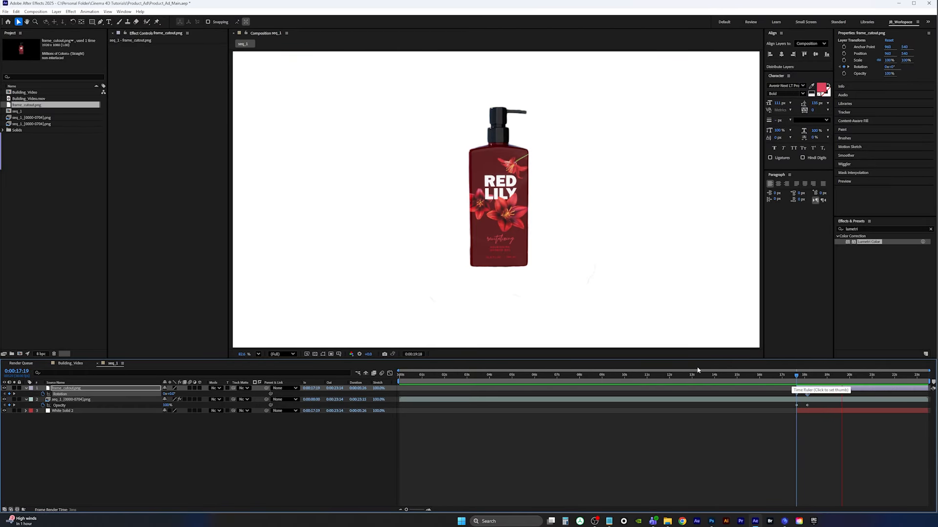
pyautogui.press('space')
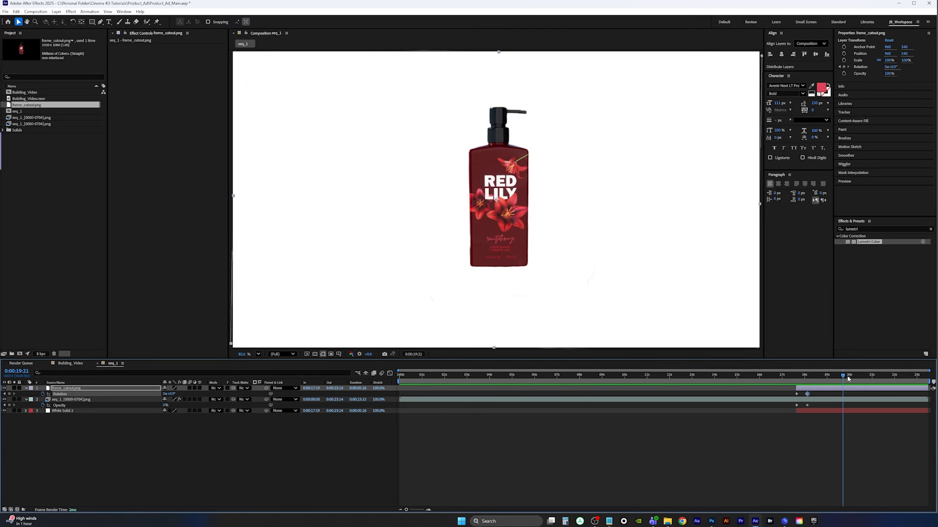
pyautogui.click(797, 382)
pyautogui.moveTo(802, 382); pyautogui.dragTo(832, 382)
pyautogui.click(711, 521)
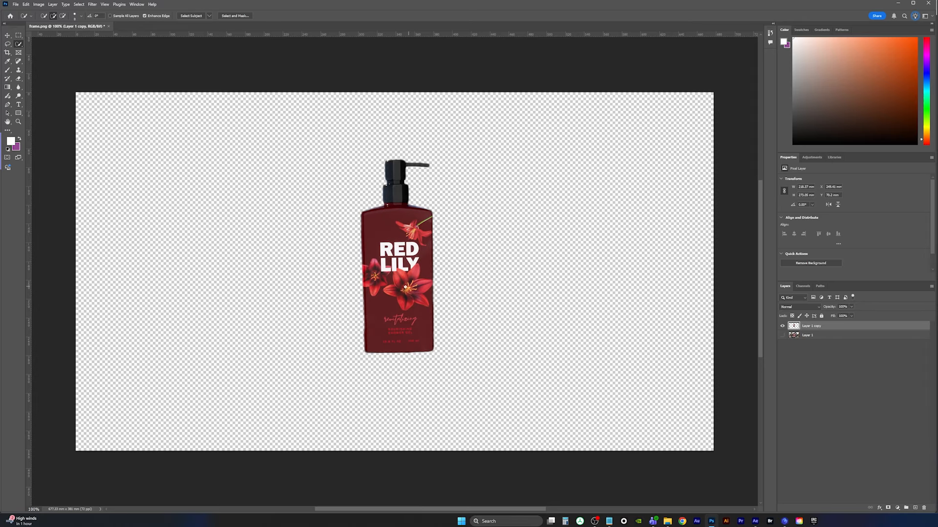
pyautogui.click(898, 4)
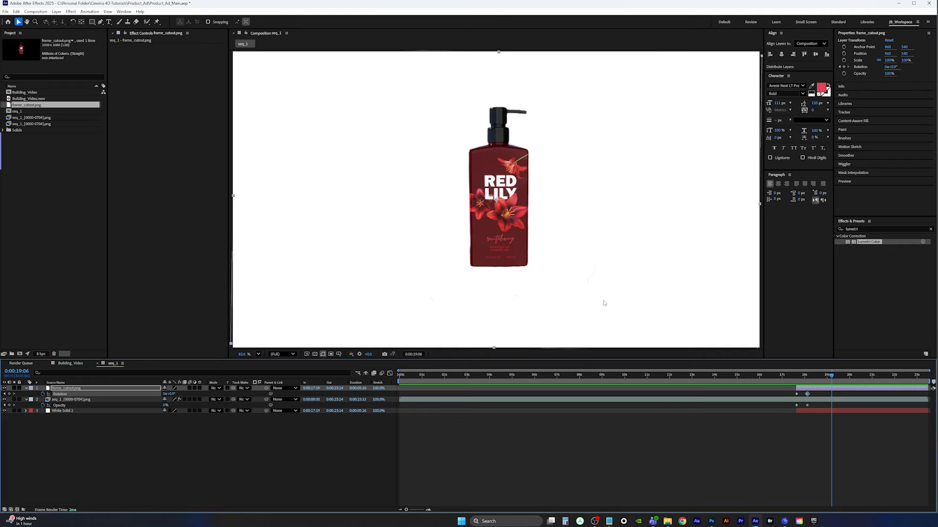
pyautogui.moveTo(834, 376)
pyautogui.mouseDown()
pyautogui.moveTo(800, 377)
pyautogui.moveTo(824, 383)
pyautogui.mouseUp()
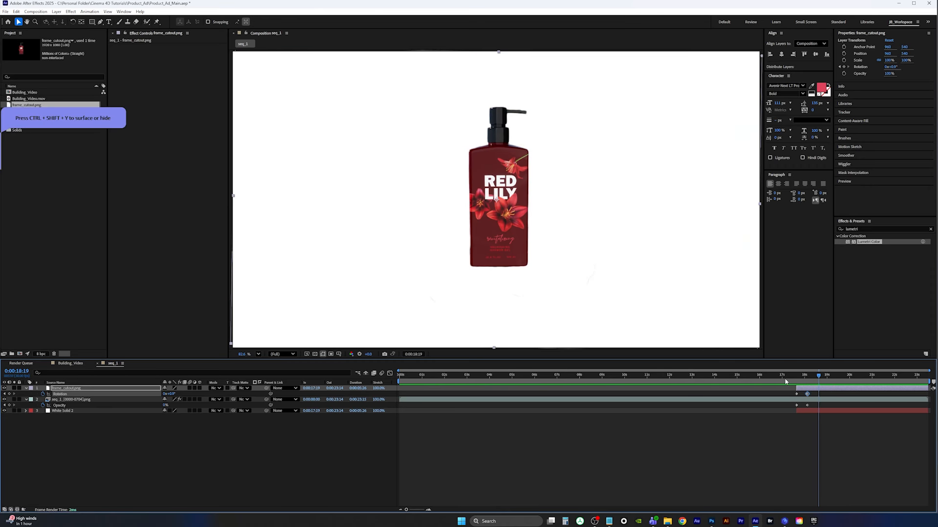
# Save the After Effects project
pyautogui.click(6, 12)
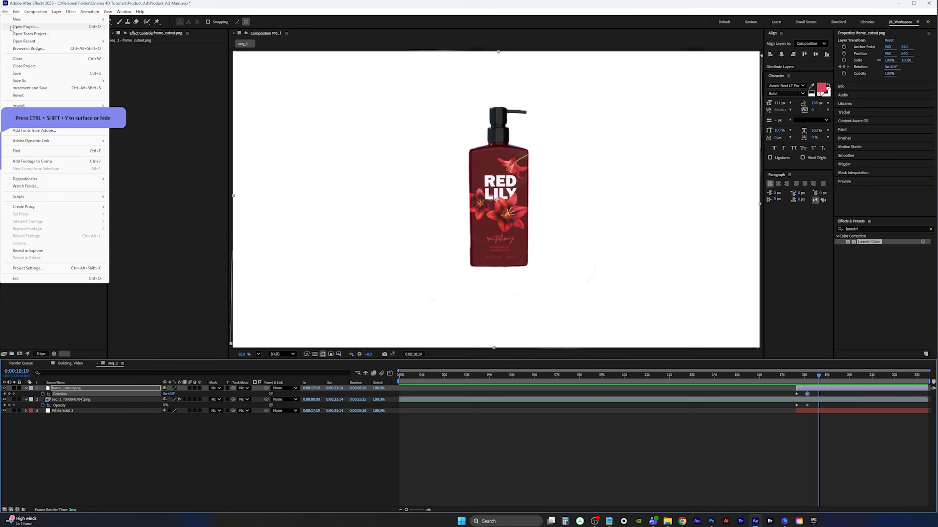
pyautogui.click(20, 73)
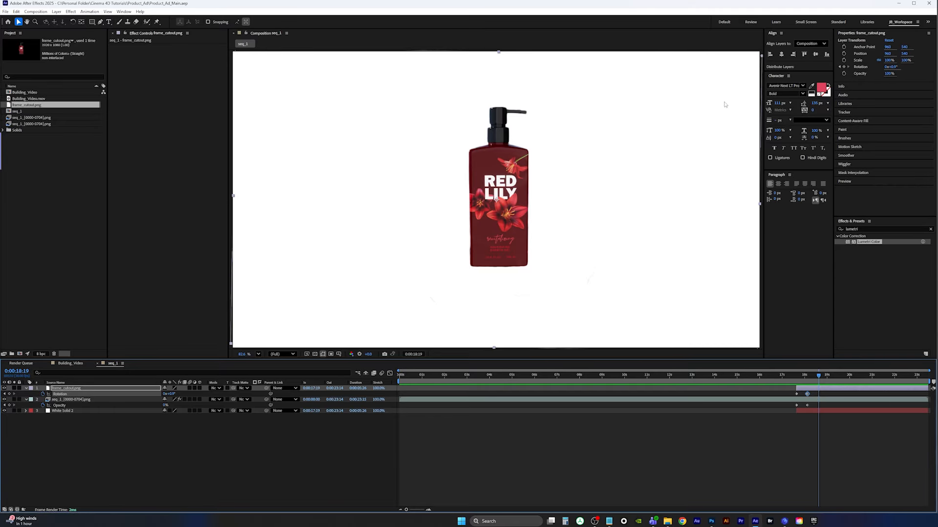
# Add a two-line RED LILY text layer and place it just left of the bottle
pyautogui.click(109, 21)
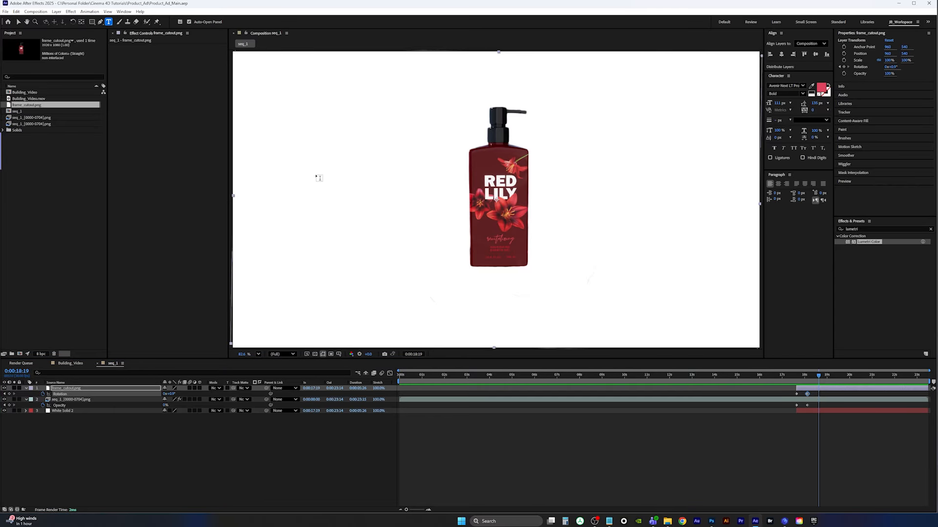
pyautogui.click(310, 172)
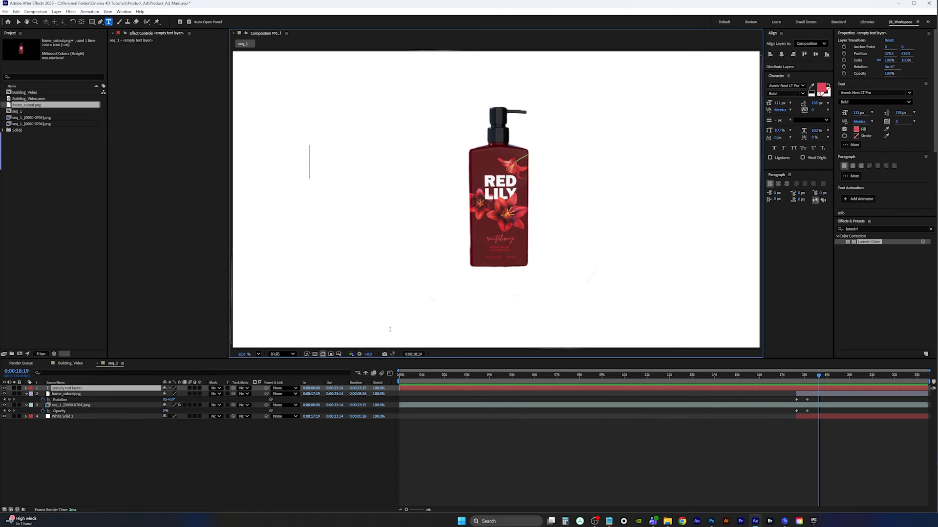
pyautogui.write('RED')
pyautogui.press('Return')
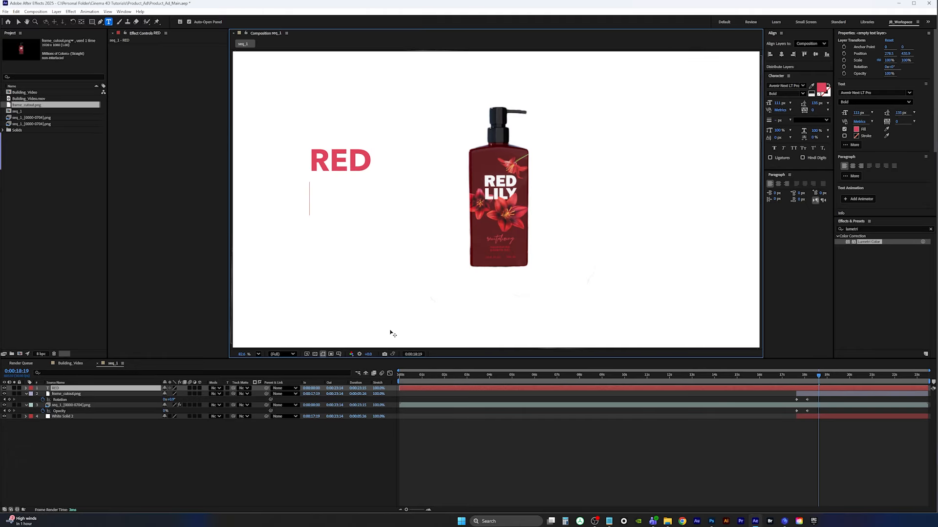
pyautogui.write('LID')
pyautogui.press('BackSpace')
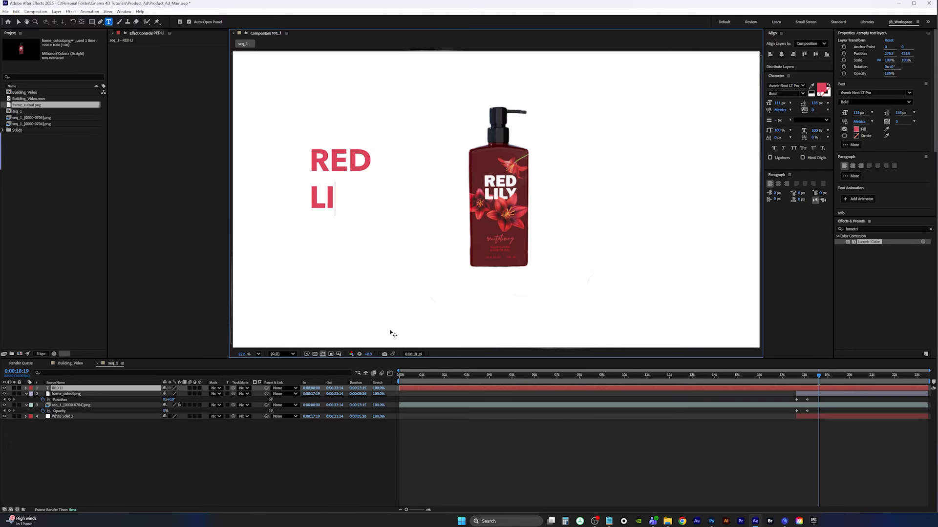
pyautogui.write('LY')
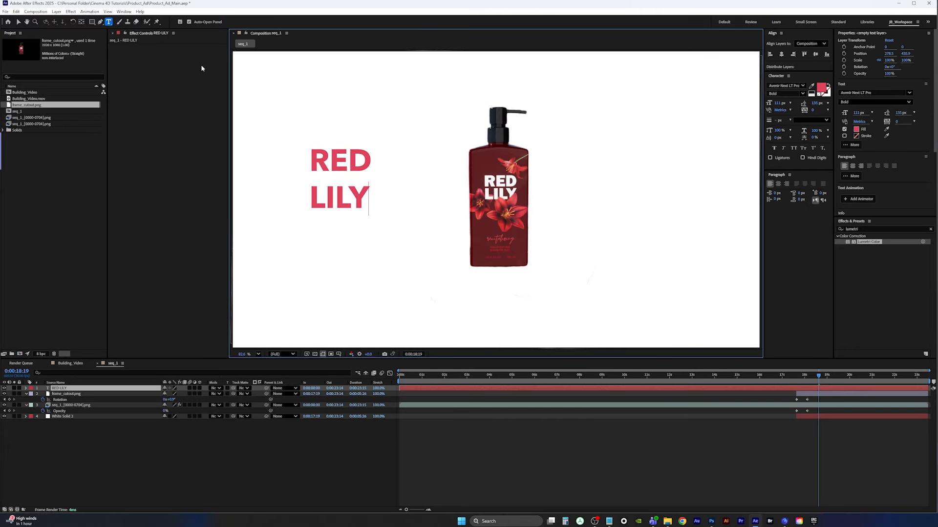
pyautogui.click(18, 22)
pyautogui.moveTo(341, 186); pyautogui.dragTo(402, 213)
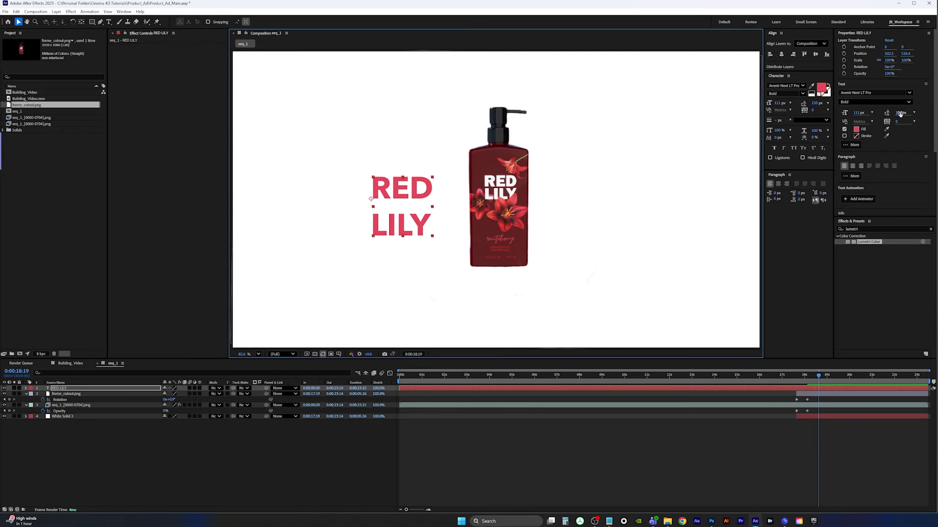
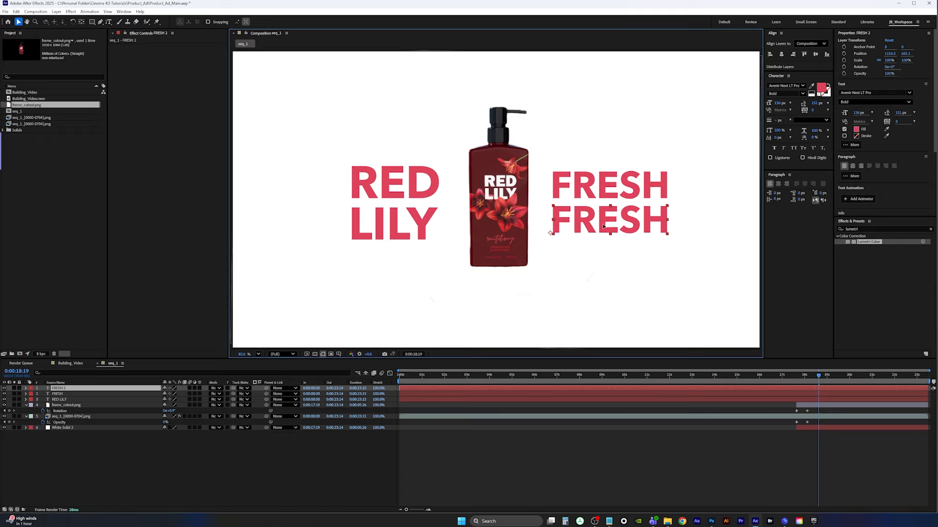
# Edit the duplicated text layer's second line to read ALL DAY
pyautogui.hotkey('ctrl', 't')
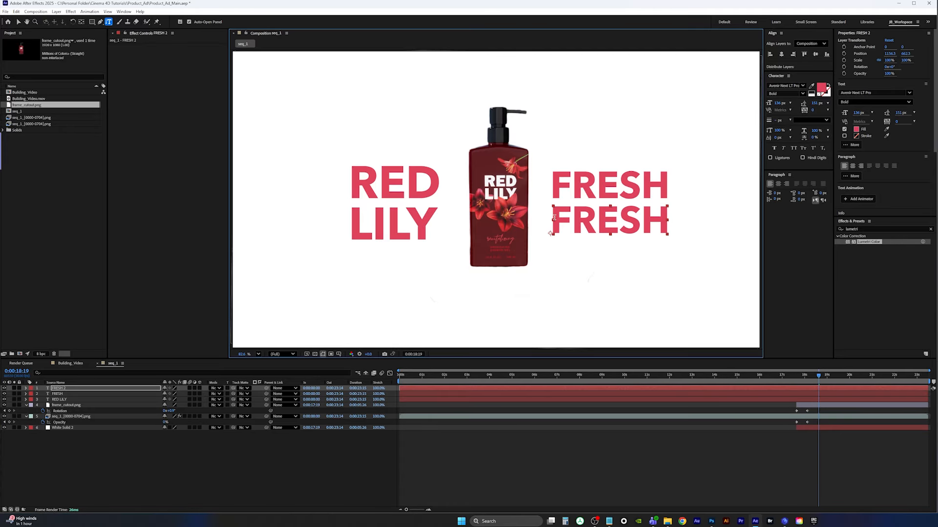
pyautogui.doubleClick(554, 217)
pyautogui.write('ALL ')
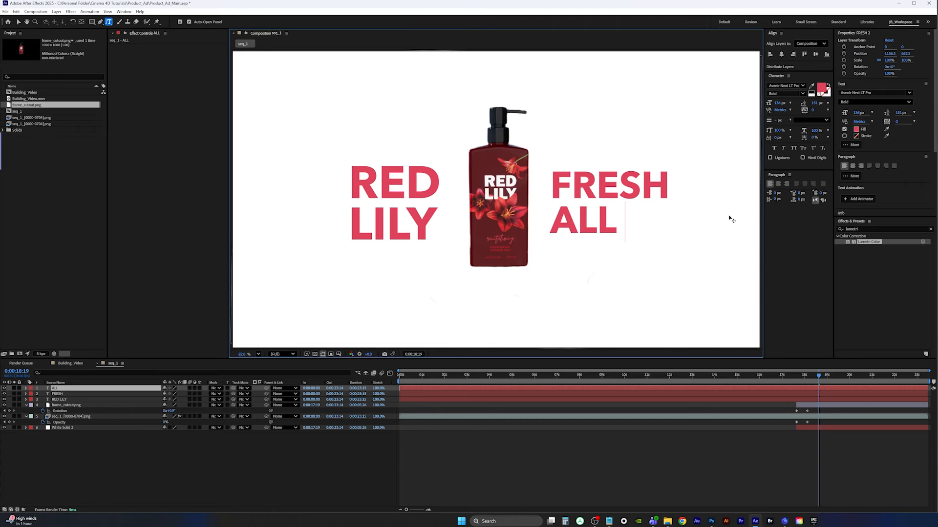
pyautogui.write('DAY')
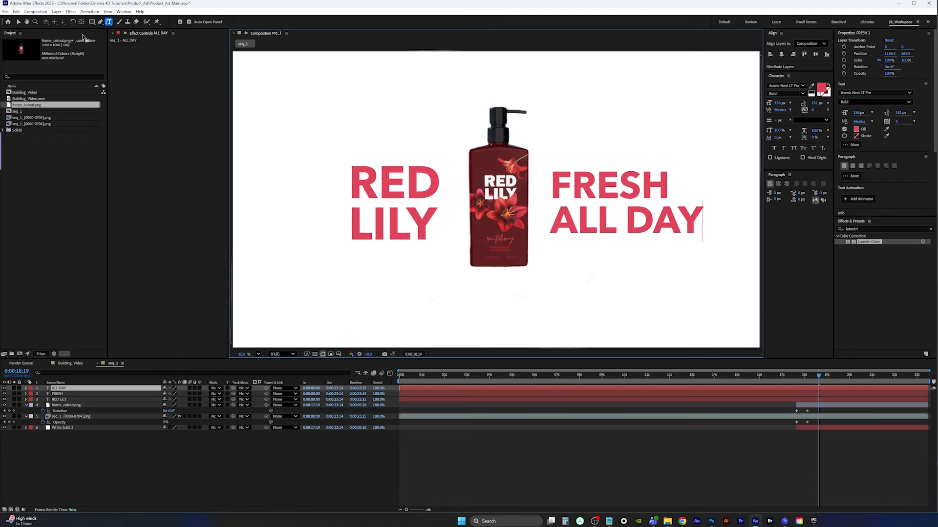
# Scale the ALL DAY text to 103 px and move it just below FRESH
pyautogui.click(18, 21)
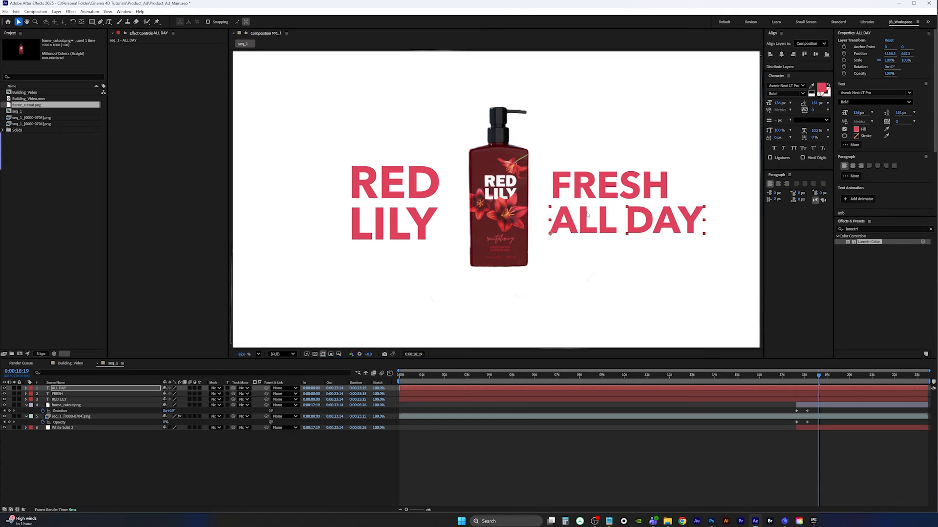
pyautogui.moveTo(858, 113); pyautogui.dragTo(848, 114)
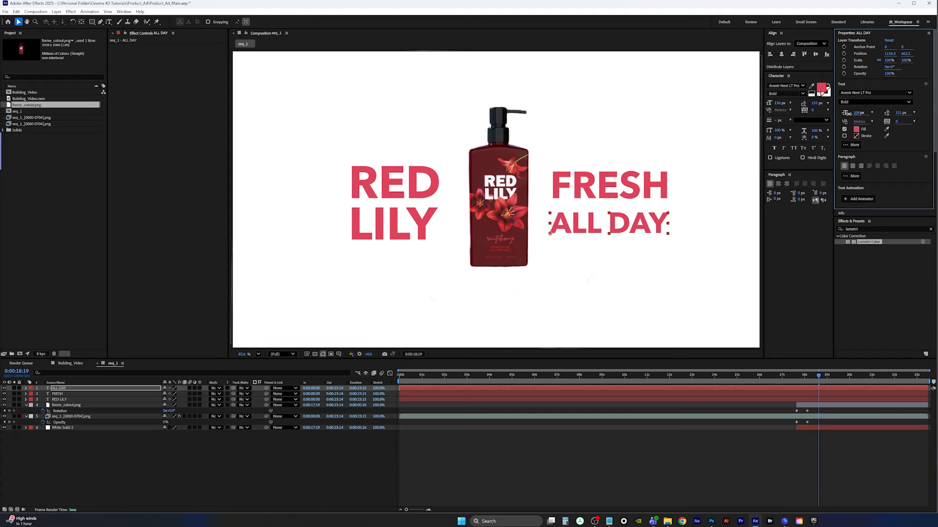
pyautogui.moveTo(592, 229); pyautogui.dragTo(596, 221)
pyautogui.moveTo(858, 112); pyautogui.dragTo(855, 113)
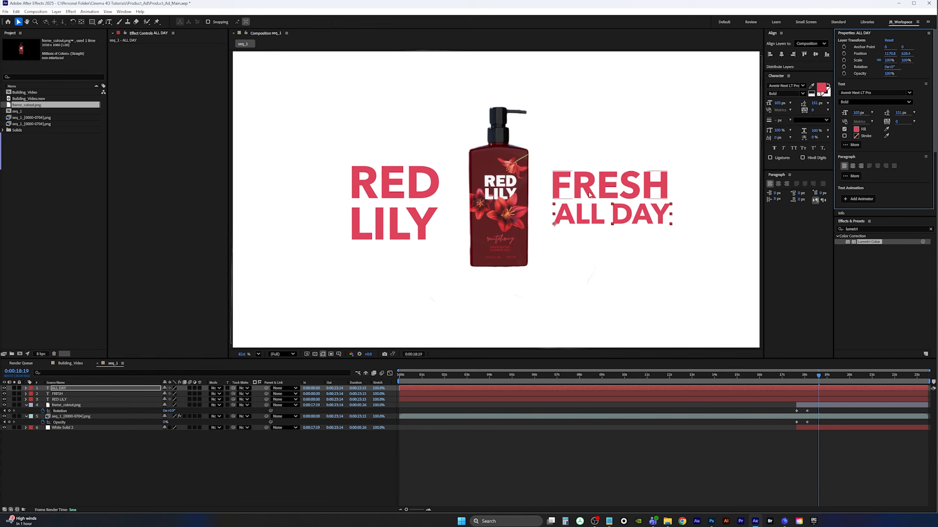
# Select FRESH together with ALL DAY and nudge both into place right of the bottle
pyautogui.keyDown('shift'); pyautogui.click(611, 186); pyautogui.keyUp('shift')
pyautogui.moveTo(632, 217)
pyautogui.mouseDown()
pyautogui.moveTo(472, 222)
pyautogui.moveTo(625, 215)
pyautogui.mouseUp()
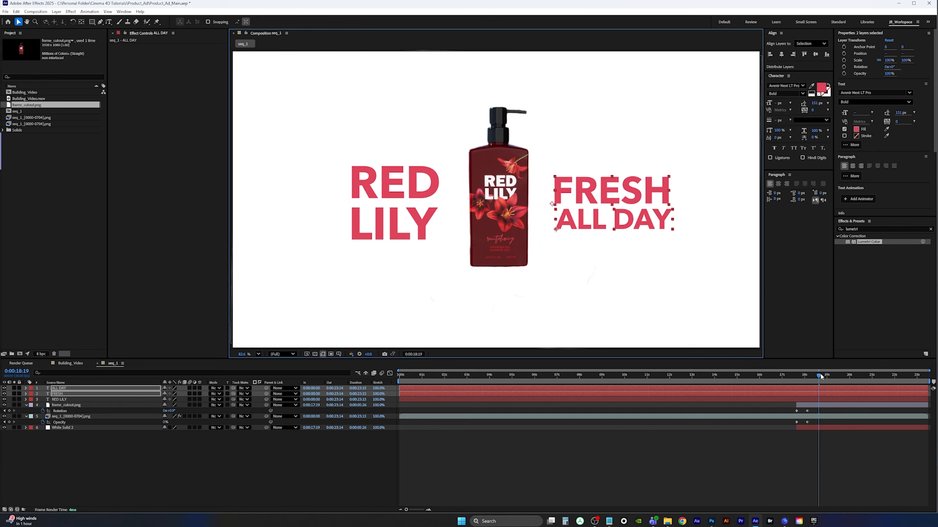
# Trim the FRESH and ALL DAY layers to start at 0:00:15:29
pyautogui.moveTo(819, 376); pyautogui.dragTo(796, 377)
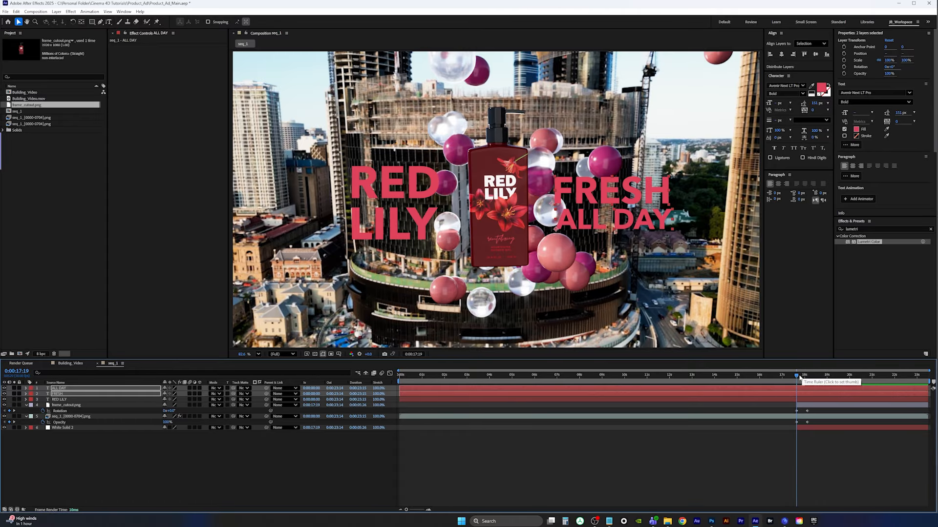
pyautogui.moveTo(800, 379); pyautogui.dragTo(757, 389)
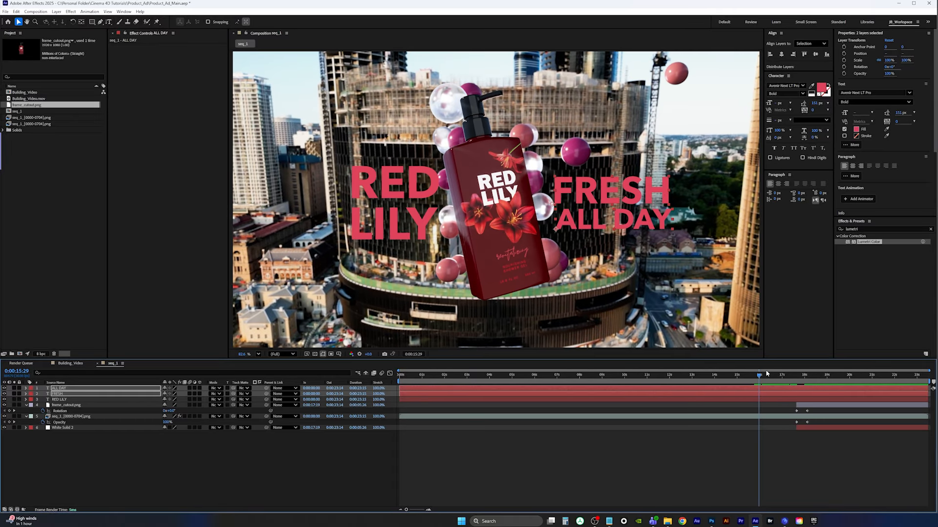
pyautogui.hotkey('alt', '[')
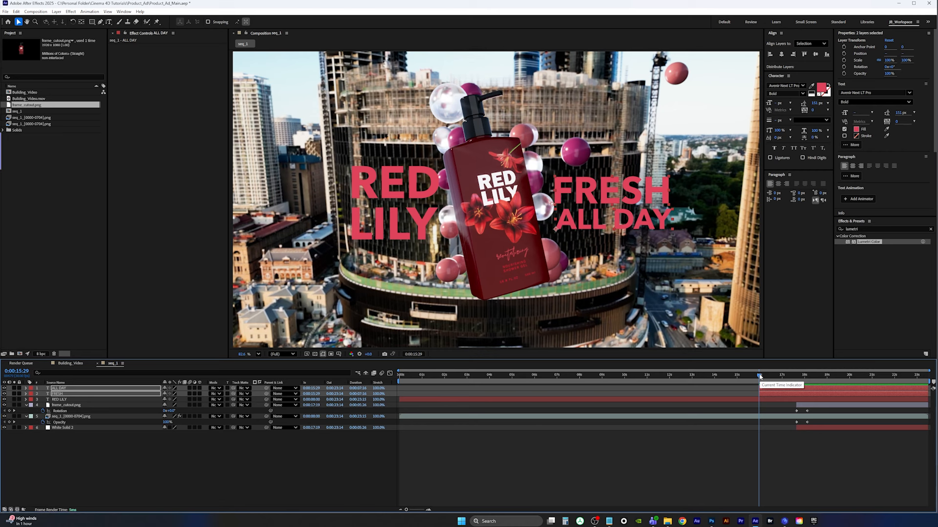
# Add opacity keyframes to FRESH and ALL DAY at 0:00:15:29, setting opacity to 0%
pyautogui.hotkey('alt', 'shift', 't')
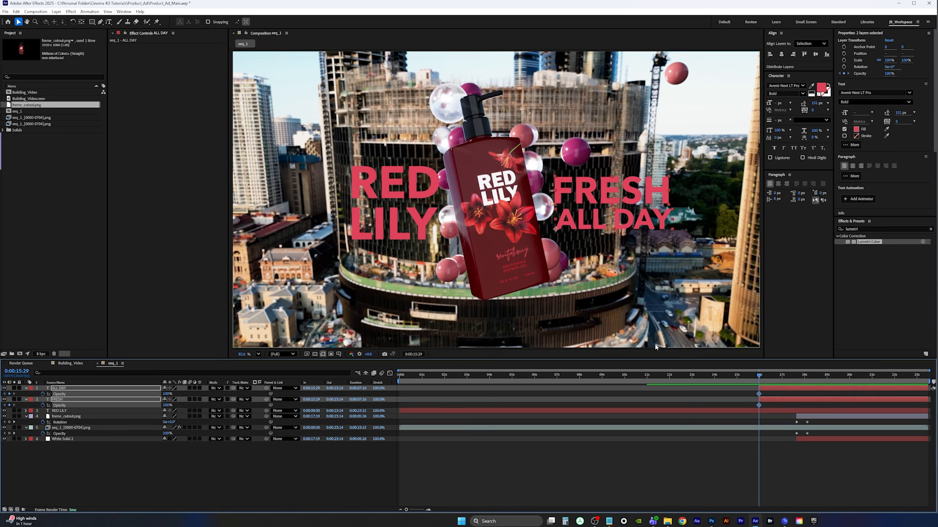
pyautogui.click(166, 395)
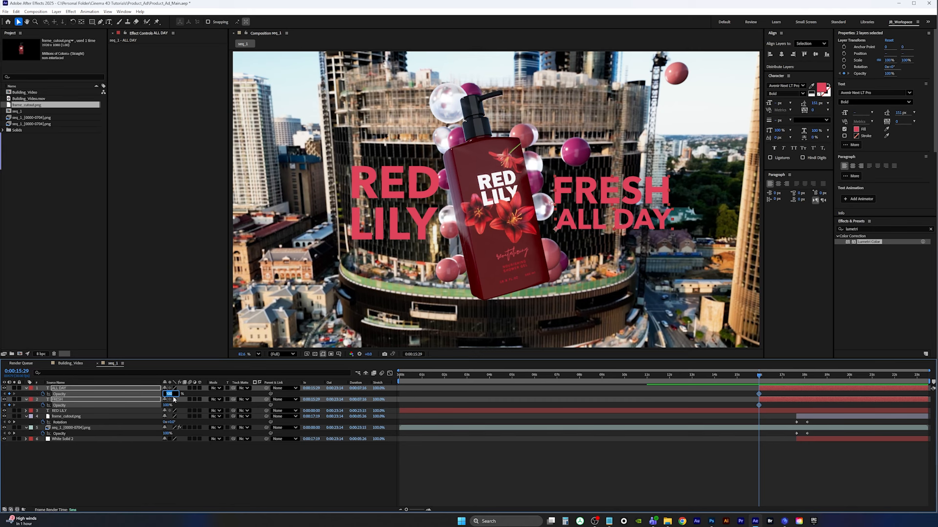
pyautogui.write('0')
pyautogui.press('Return')
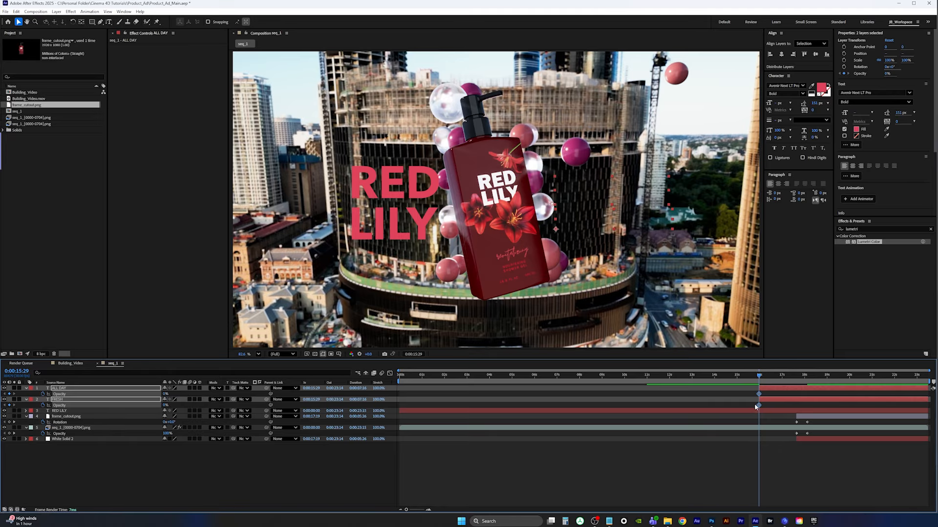
# Trim the RED LILY layer to start at 0:00:15:29 and keyframe its opacity at 0%
pyautogui.click(148, 406)
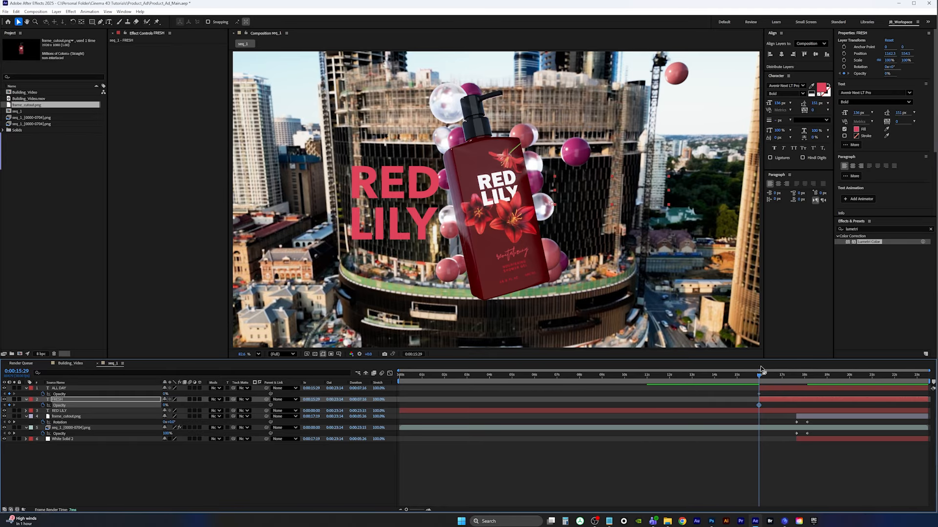
pyautogui.click(763, 412)
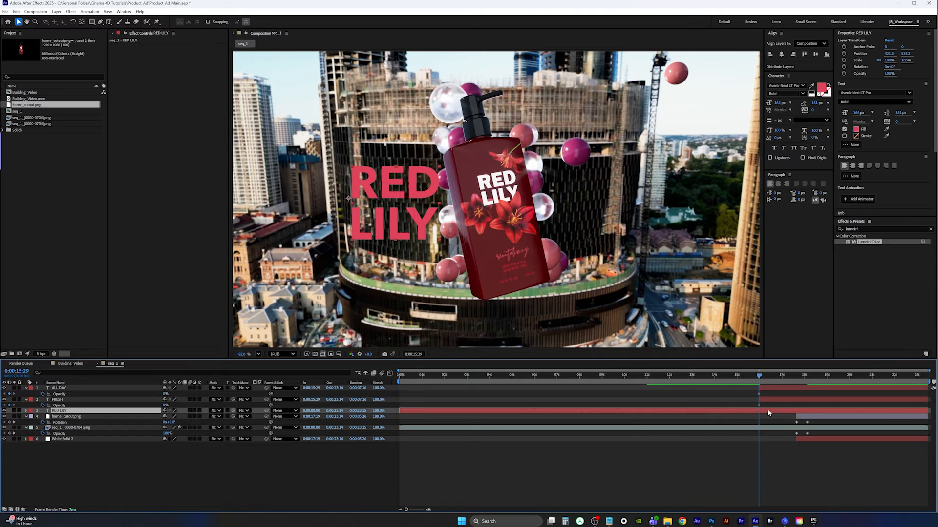
pyautogui.hotkey('alt', '[')
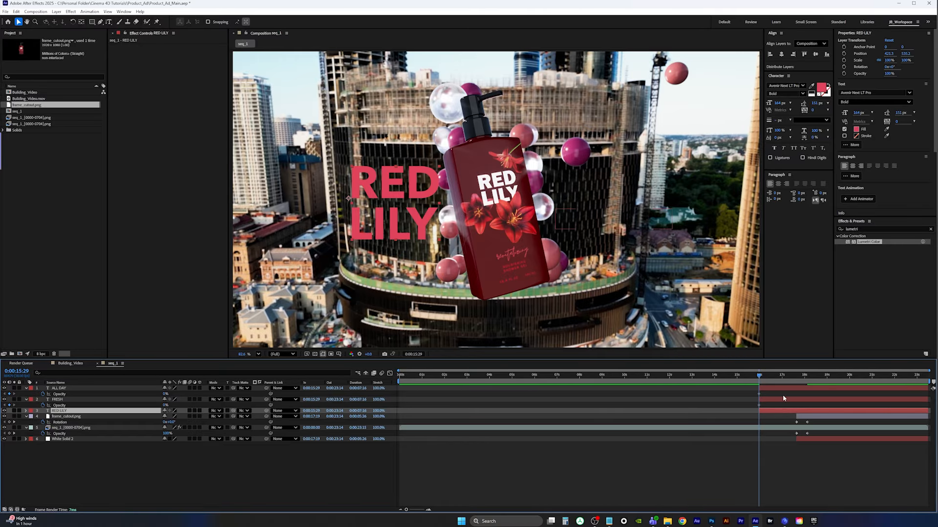
pyautogui.hotkey('alt', 'shift', 't')
pyautogui.click(166, 416)
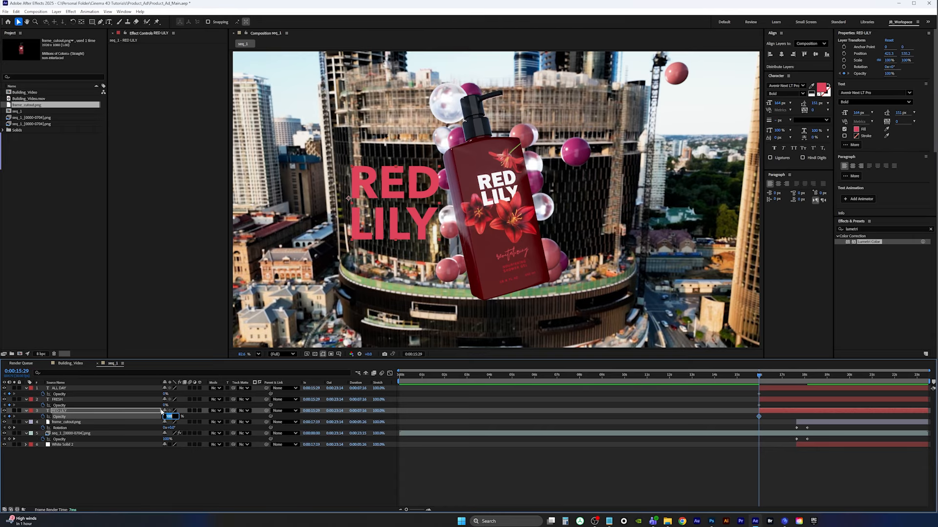
pyautogui.write('0')
pyautogui.press('Return')
# Set the three text layers' opacity to 100% at 0:00:17:00
pyautogui.click(770, 388)
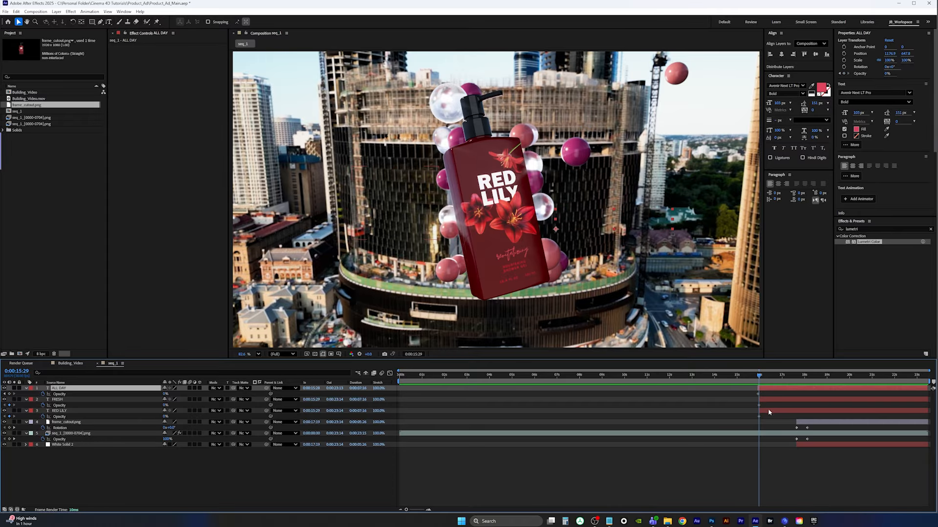
pyautogui.hotkey('ctrl', 'z')
pyautogui.keyDown('shift'); pyautogui.click(770, 411); pyautogui.keyUp('shift')
pyautogui.press('space')
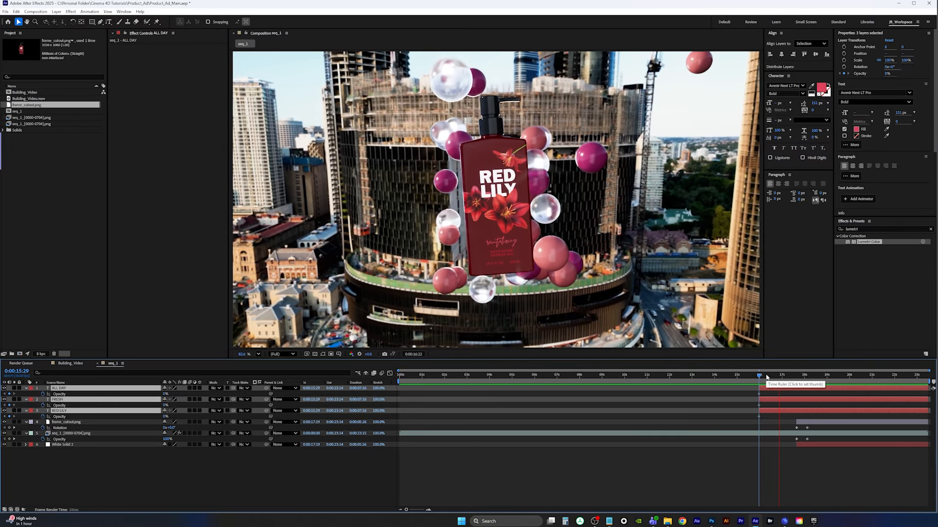
pyautogui.press('space')
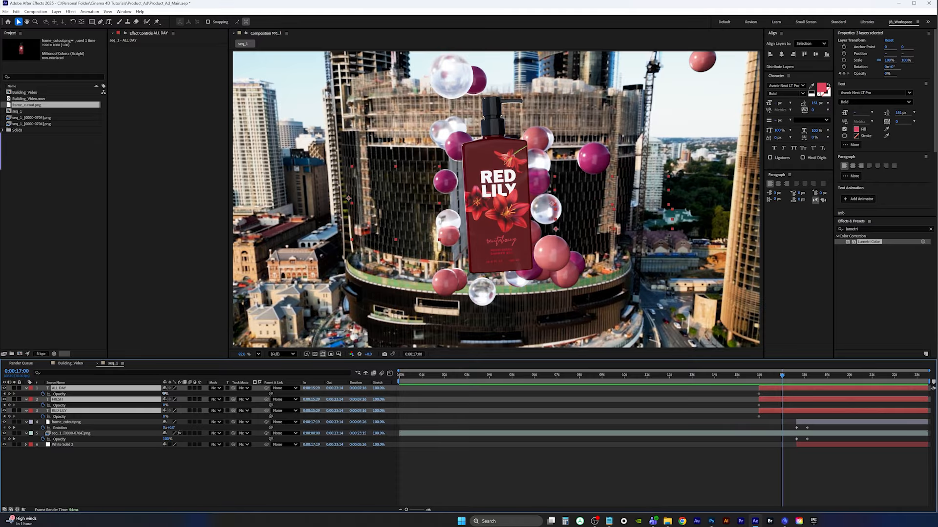
pyautogui.moveTo(165, 394); pyautogui.dragTo(288, 388)
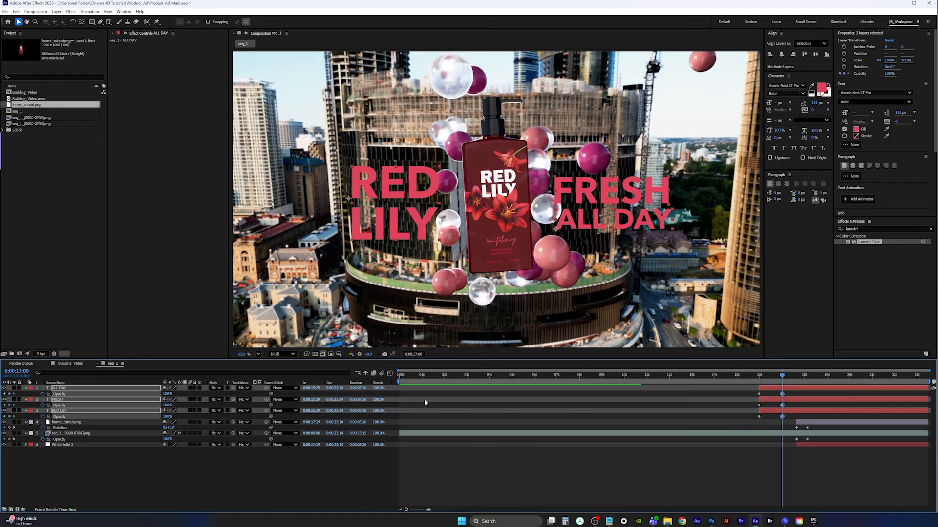
# Preview the text fade and the opening frames, then save the project
pyautogui.press('j')
pyautogui.press('space')
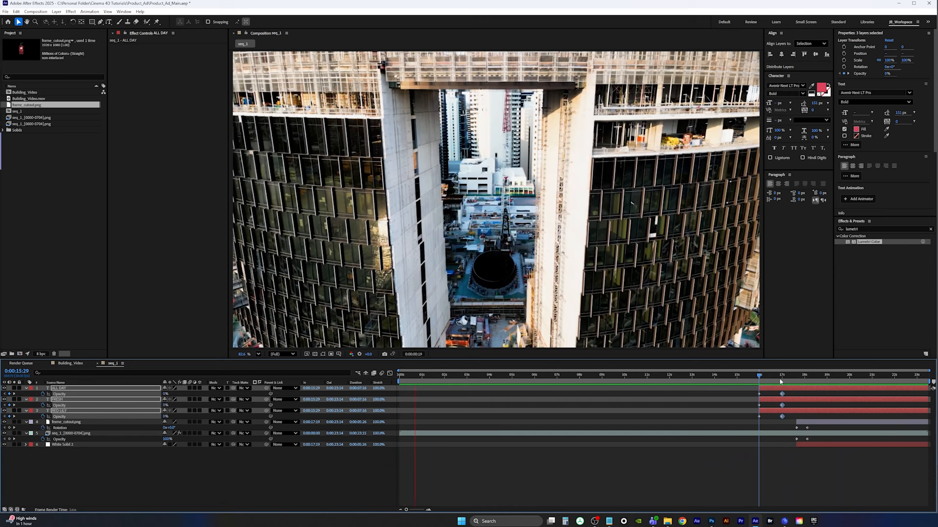
pyautogui.moveTo(428, 375)
pyautogui.mouseDown()
pyautogui.moveTo(355, 379)
pyautogui.moveTo(440, 376)
pyautogui.mouseUp()
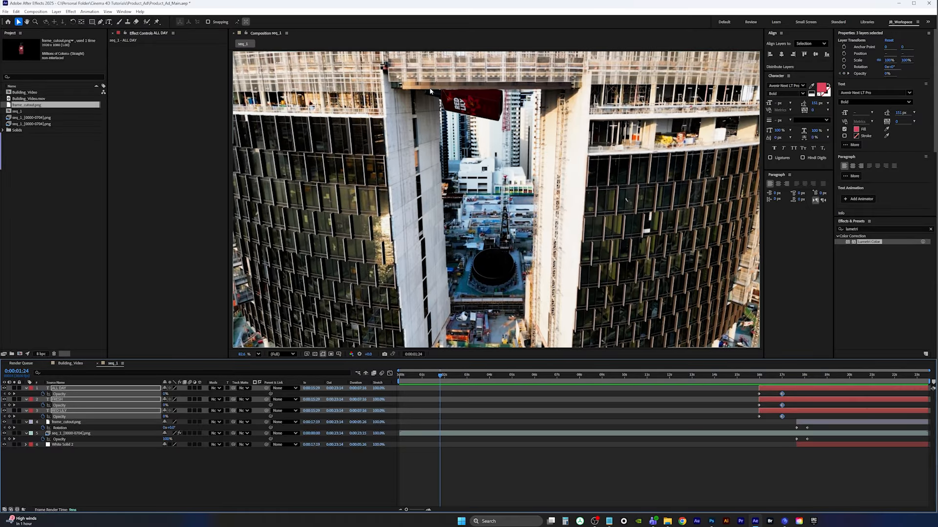
pyautogui.moveTo(438, 383)
pyautogui.mouseDown()
pyautogui.moveTo(405, 377)
pyautogui.moveTo(443, 376)
pyautogui.mouseUp()
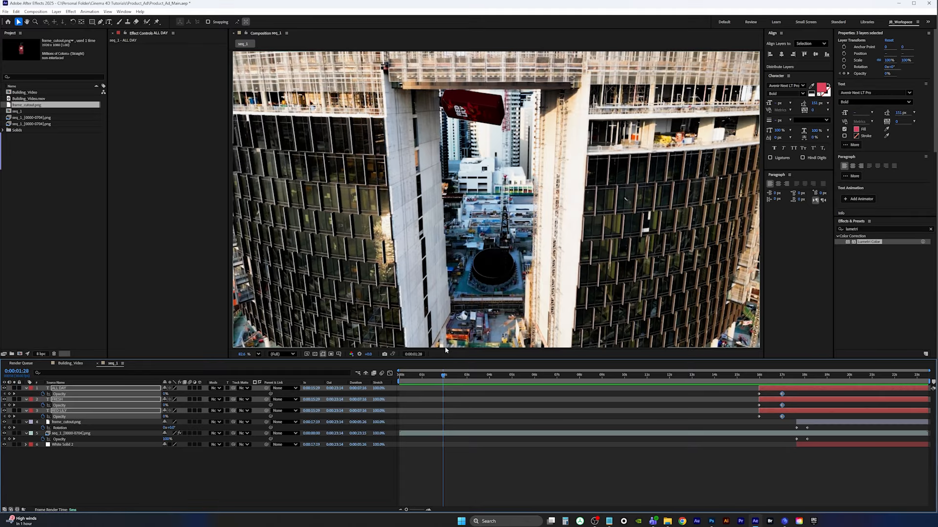
pyautogui.press('pageup')
pyautogui.press('pageup')
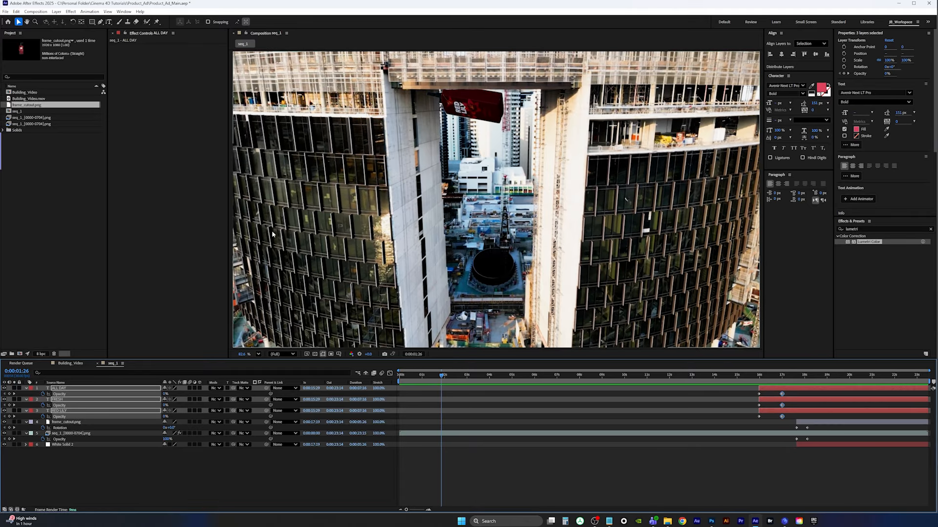
pyautogui.click(6, 11)
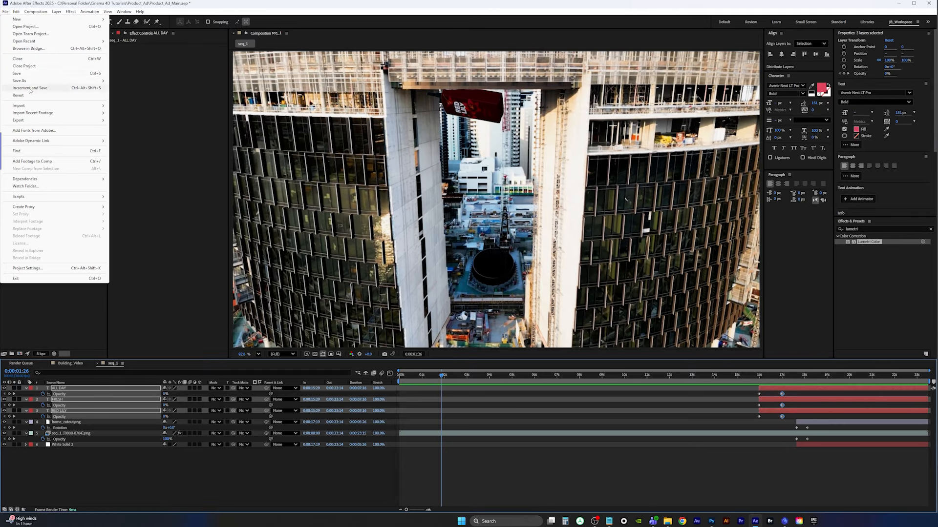
pyautogui.click(22, 73)
# Add Building_Video.mov to the composition just above the rendered image sequence layer
pyautogui.moveTo(484, 375); pyautogui.dragTo(438, 375)
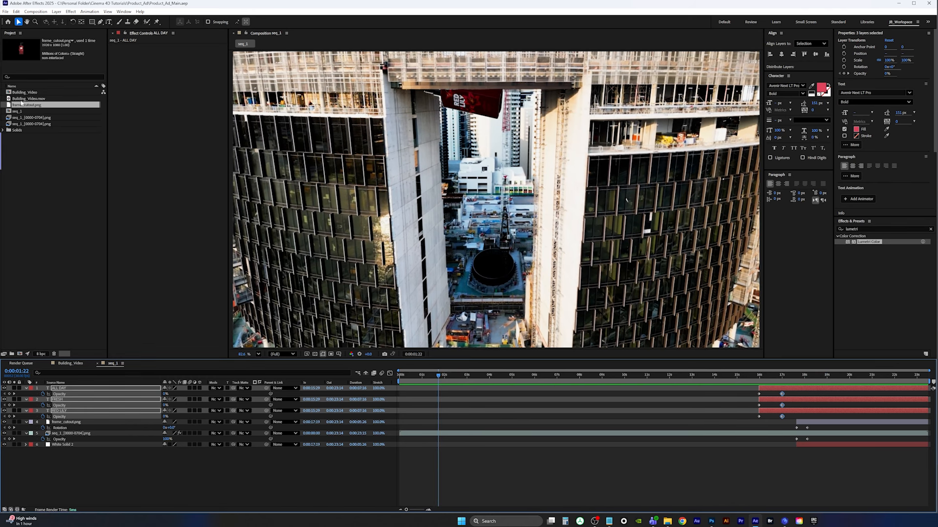
pyautogui.click(33, 98)
pyautogui.moveTo(32, 102); pyautogui.dragTo(76, 434)
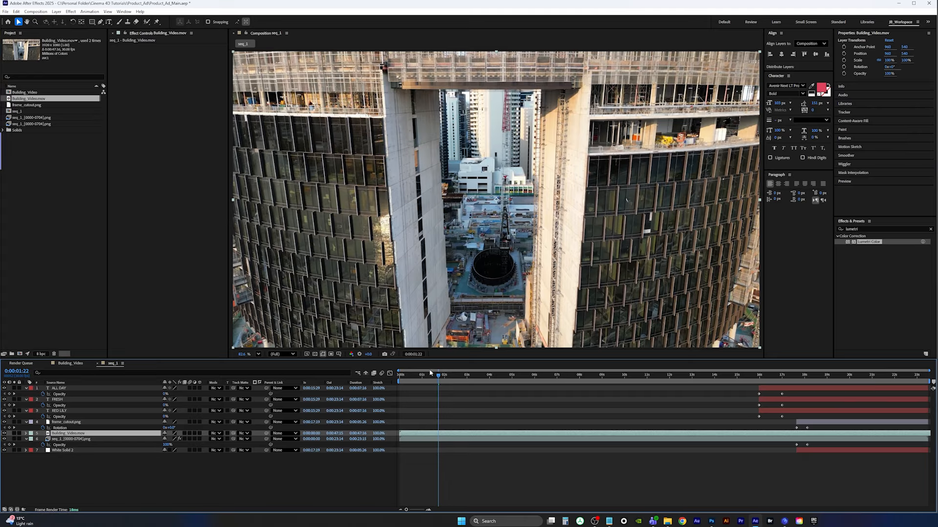
# Copy the Lumetri Color effect from the rendered sequence layer onto the Building_Video.mov layer
pyautogui.click(64, 440)
pyautogui.click(136, 46)
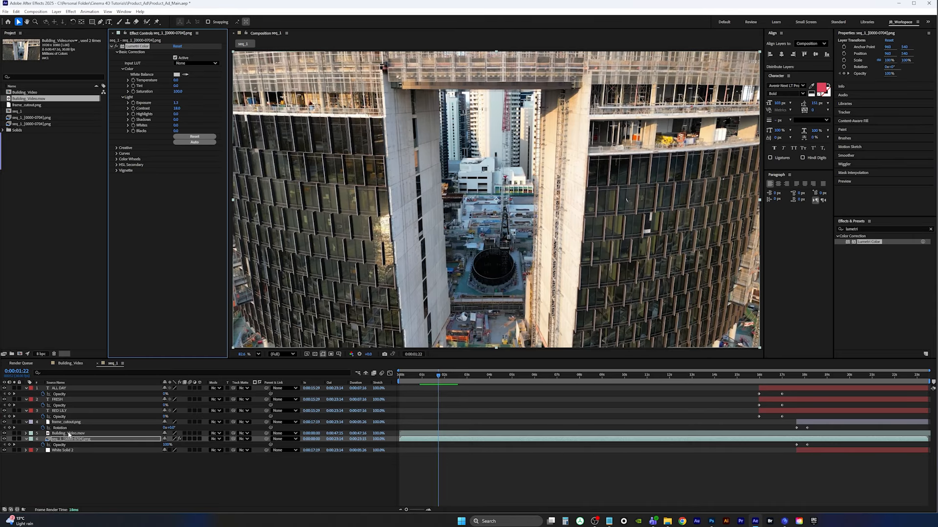
pyautogui.click(71, 434)
pyautogui.hotkey('ctrl', 'v')
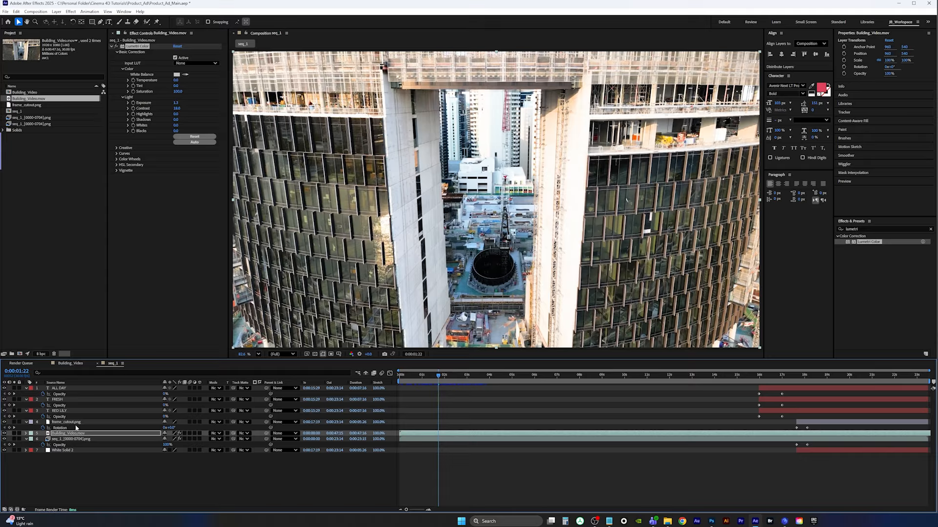
pyautogui.click(122, 47)
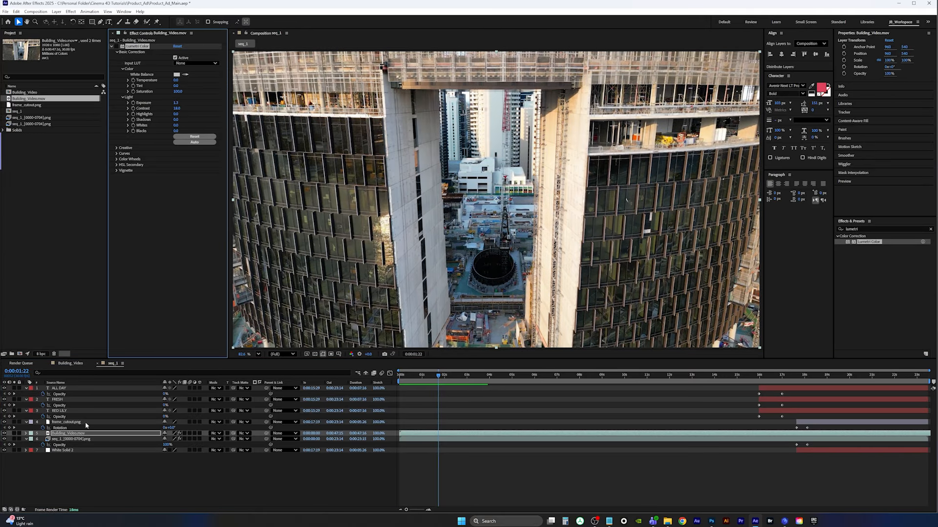
pyautogui.click(53, 434)
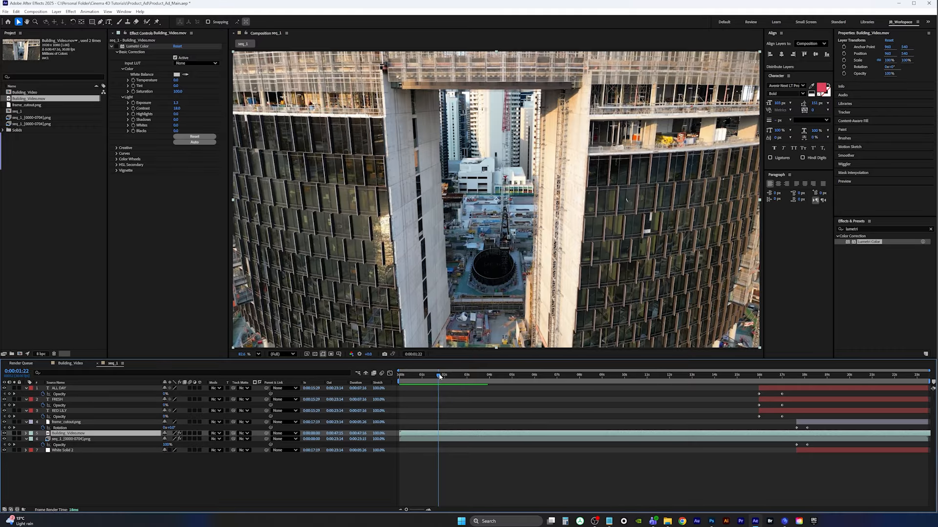
# Hide the Building_Video.mov layer and scrub the opening frames to compare the footage
pyautogui.moveTo(440, 376); pyautogui.dragTo(434, 377)
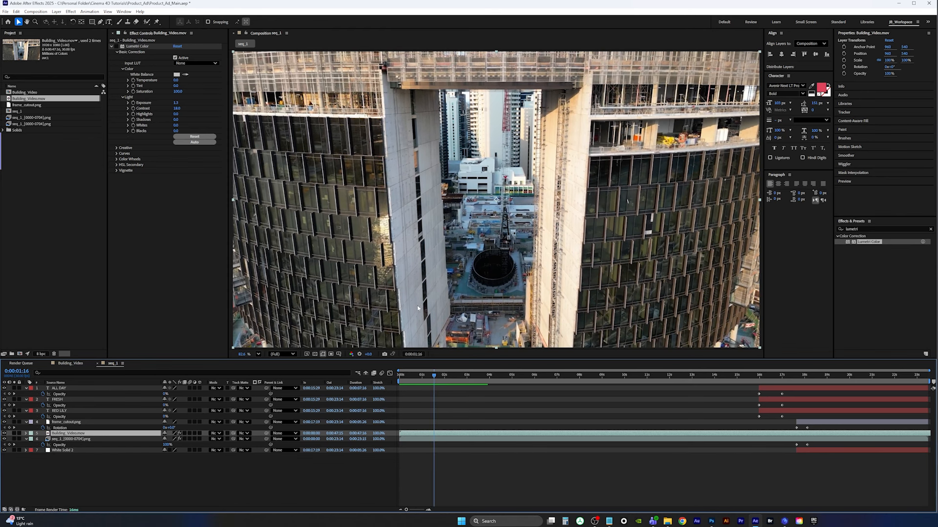
pyautogui.moveTo(435, 375); pyautogui.dragTo(430, 376)
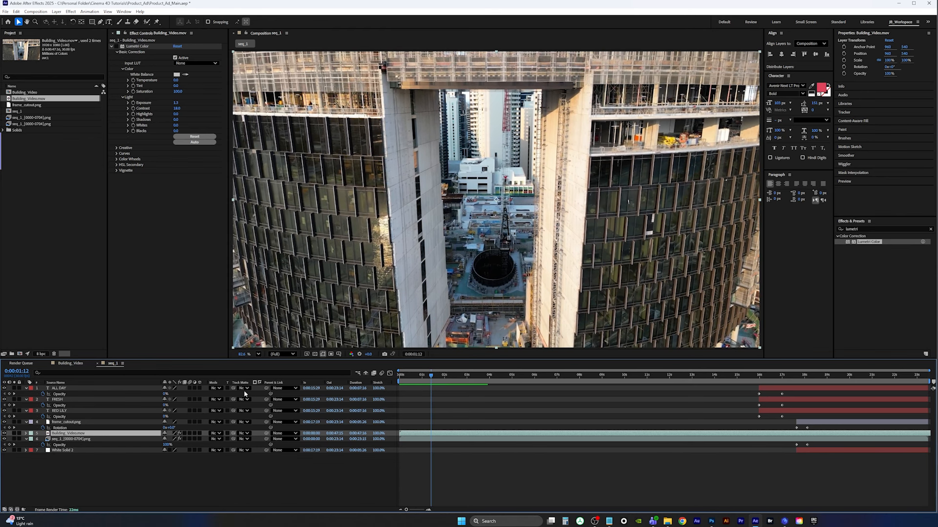
pyautogui.click(4, 433)
pyautogui.click(432, 376)
pyautogui.moveTo(432, 377); pyautogui.dragTo(440, 376)
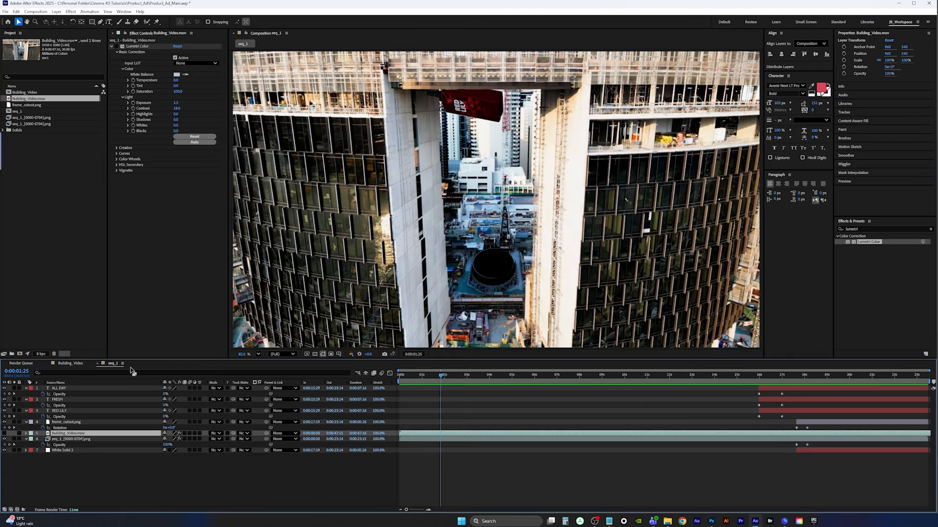
# Show the Building_Video.mov layer and draw a closed four-point Pen mask around the building pillar beside the bottle
pyautogui.click(3, 433)
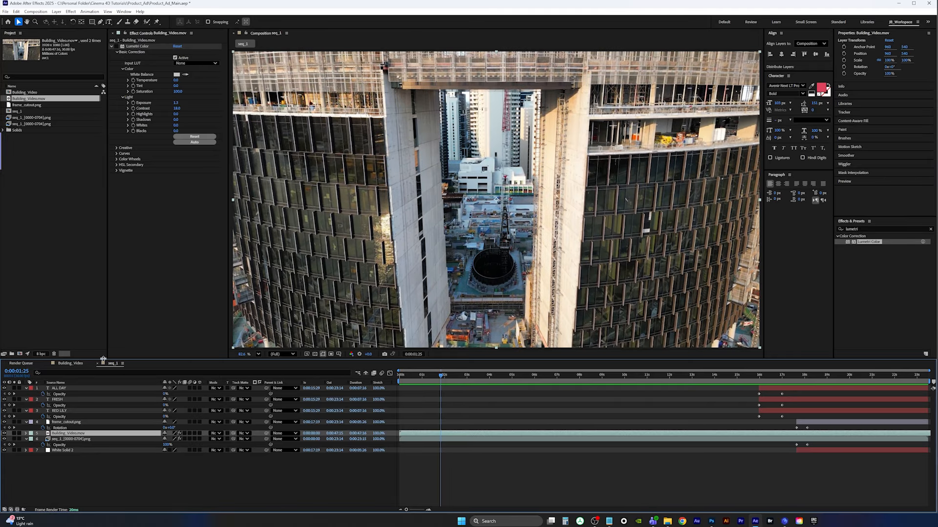
pyautogui.click(100, 22)
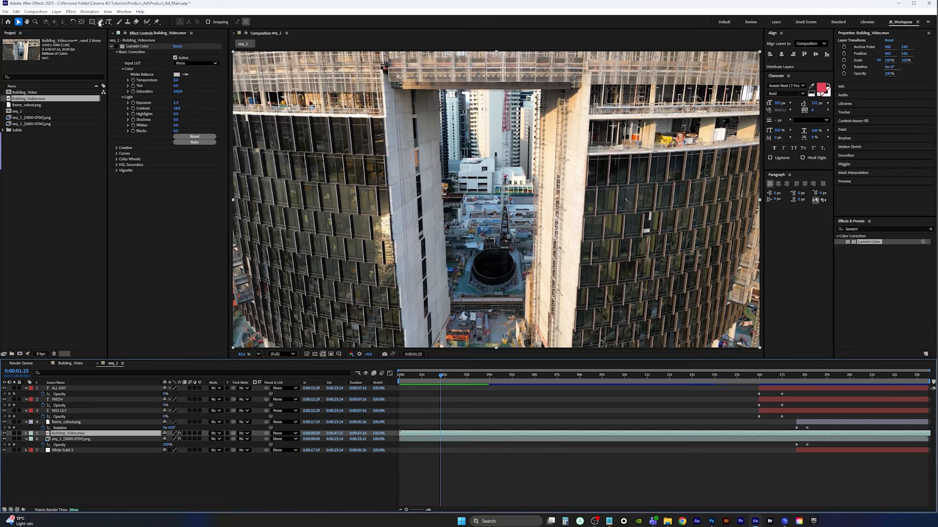
pyautogui.press('h')
pyautogui.scroll(3, 441, 123)
pyautogui.moveTo(447, 188); pyautogui.dragTo(441, 186)
pyautogui.press('z')
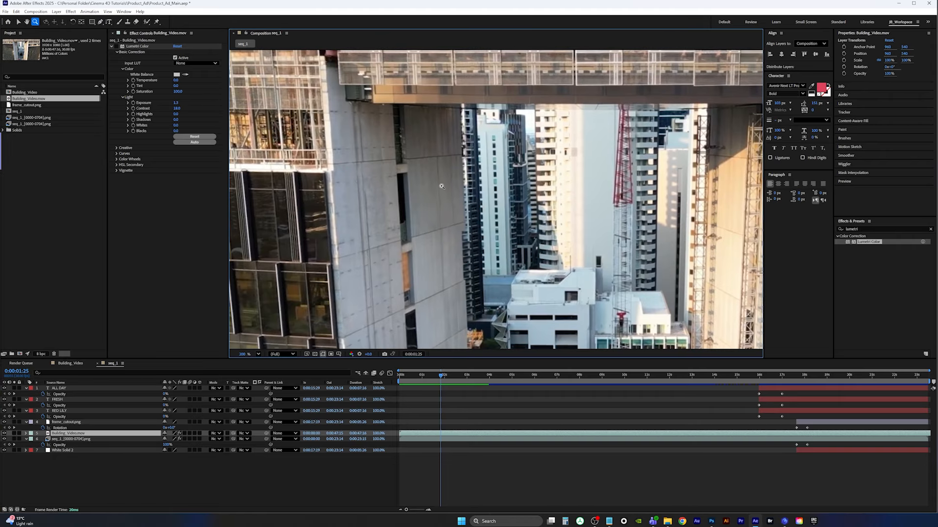
pyautogui.press('g')
pyautogui.click(404, 106)
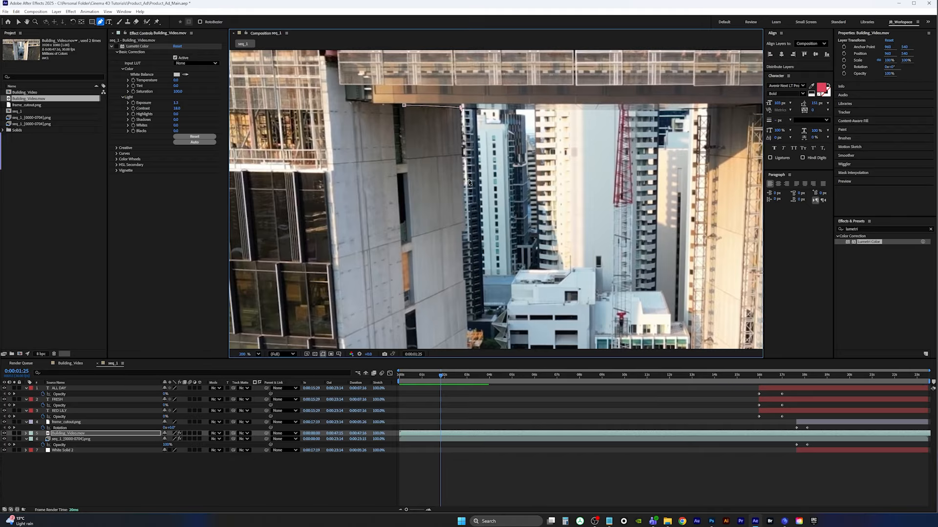
pyautogui.click(461, 109)
pyautogui.click(465, 221)
pyautogui.click(412, 238)
pyautogui.click(403, 105)
pyautogui.press('v')
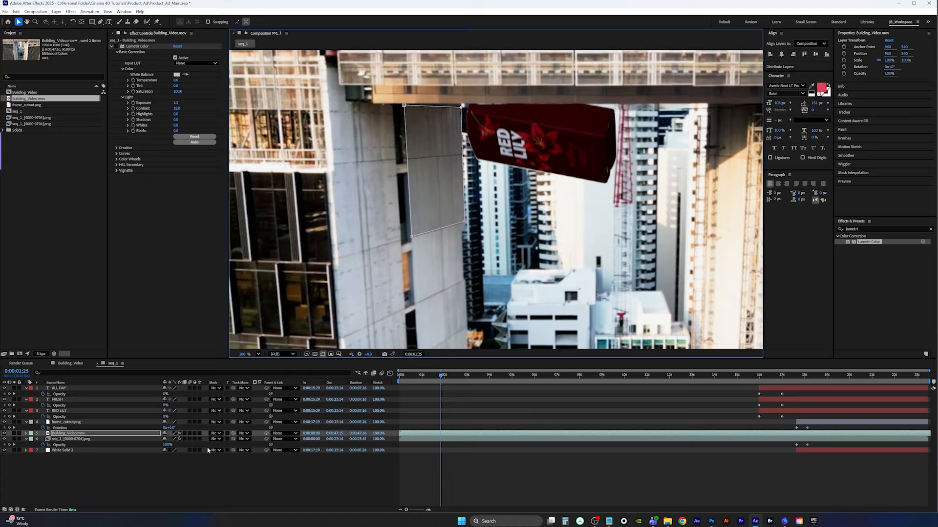
# Expand the Building_Video.mov layer's Mask 1 properties and set a Mask Opacity keyframe at 0:00:01:25
pyautogui.click(64, 435)
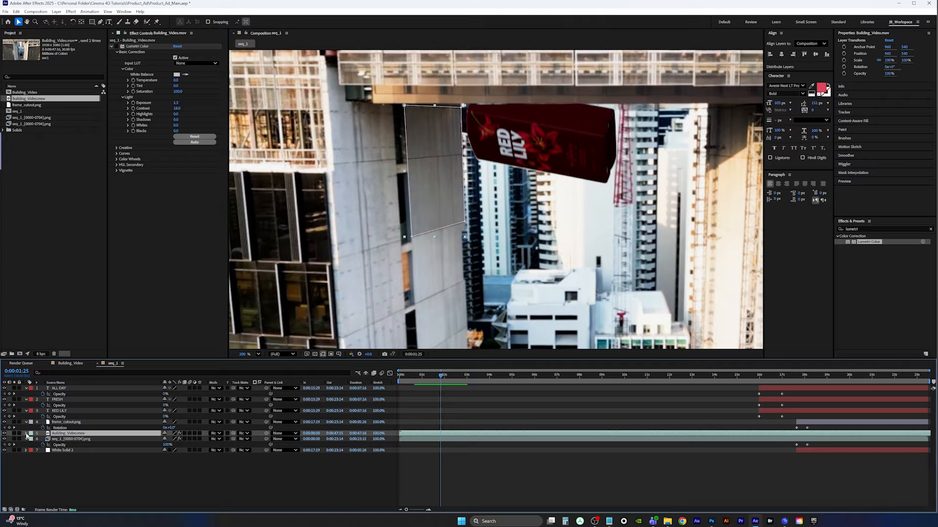
pyautogui.click(27, 434)
pyautogui.click(31, 440)
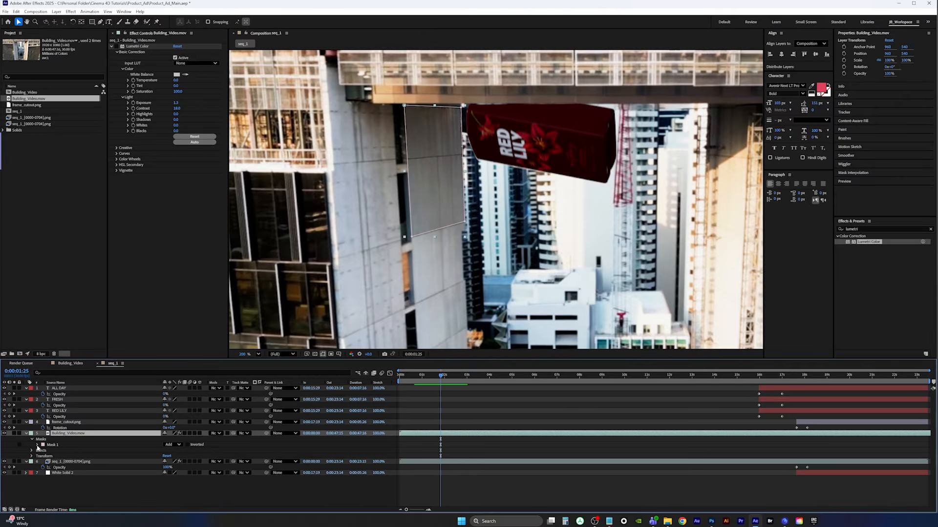
pyautogui.click(37, 445)
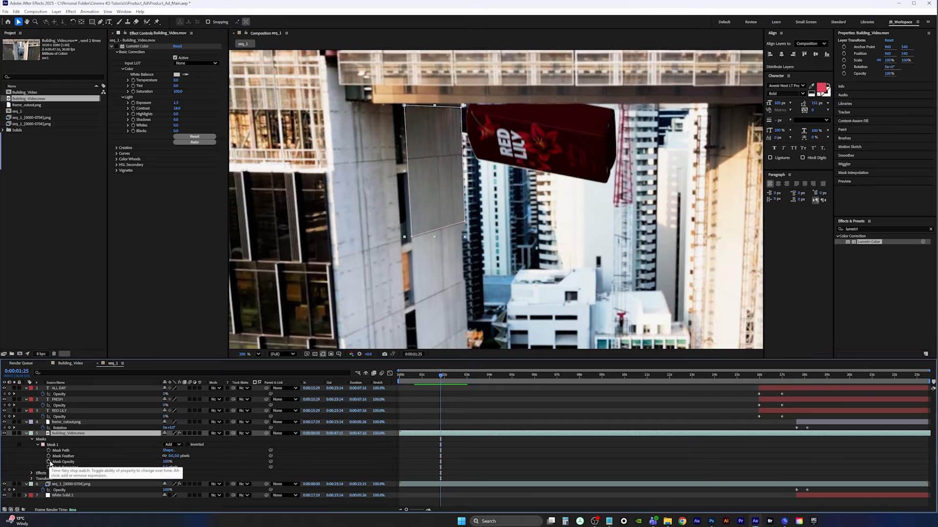
pyautogui.click(49, 462)
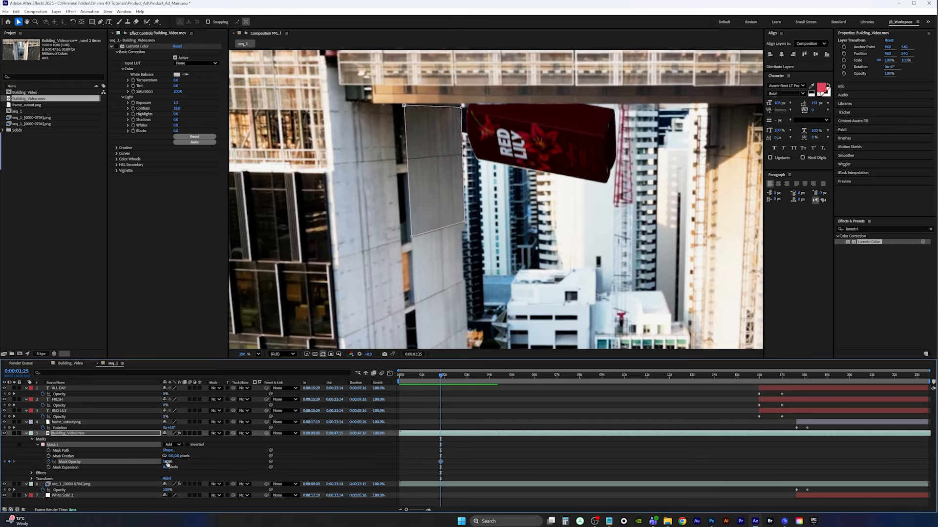
# At 0:00:01:20, adjust the mask's top vertices to fit the pillar edge
pyautogui.moveTo(440, 376); pyautogui.dragTo(437, 380)
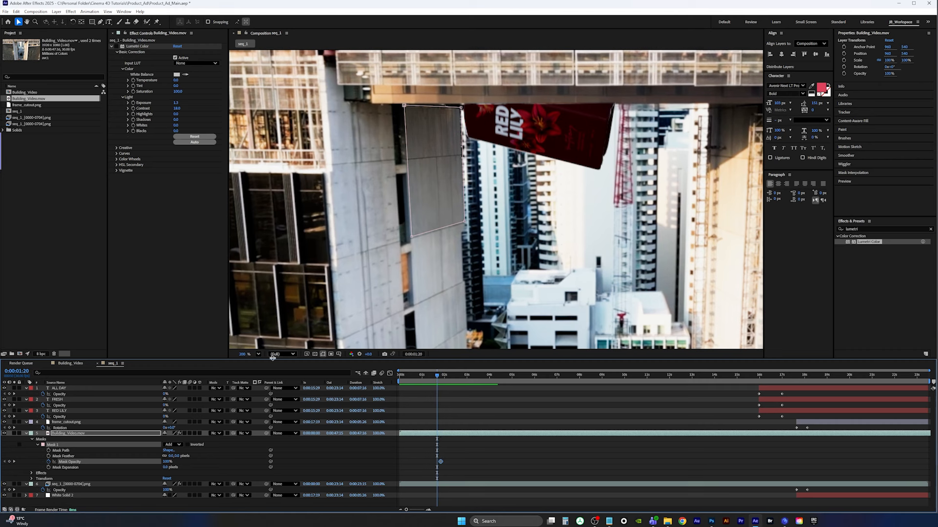
pyautogui.doubleClick(462, 109)
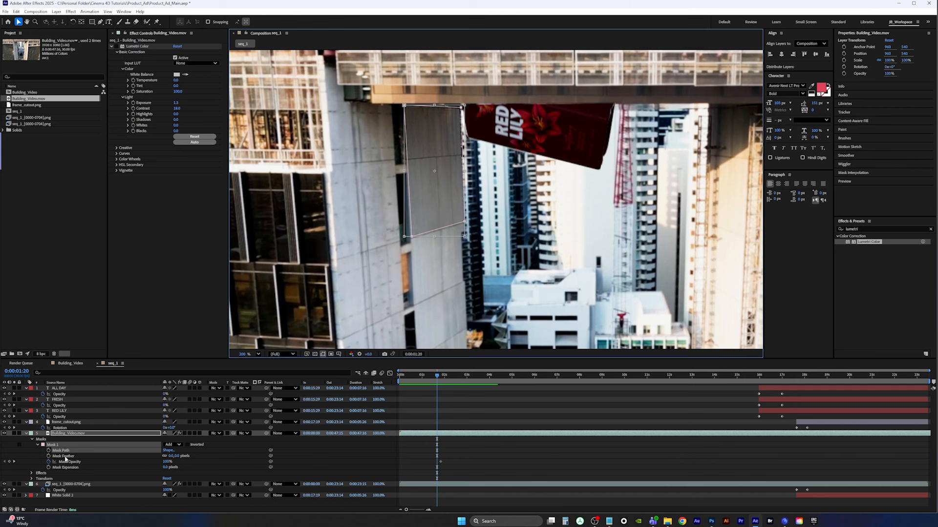
pyautogui.click(65, 457)
pyautogui.click(62, 451)
pyautogui.click(18, 22)
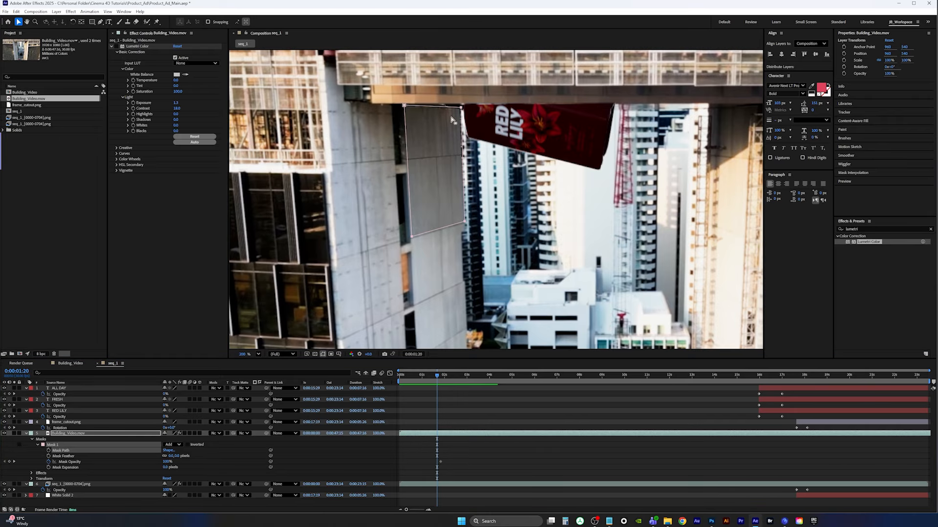
pyautogui.moveTo(448, 96)
pyautogui.mouseDown()
pyautogui.moveTo(476, 119)
pyautogui.moveTo(461, 105)
pyautogui.mouseUp()
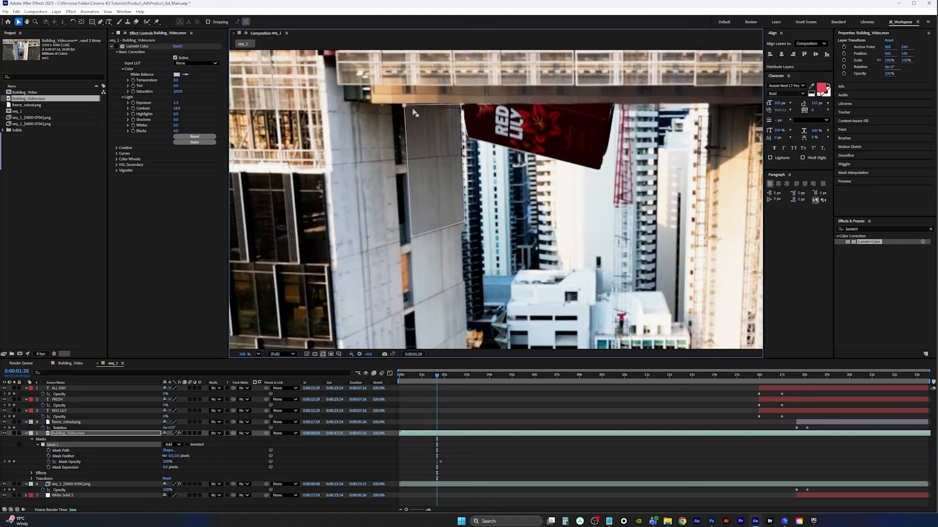
pyautogui.moveTo(405, 106); pyautogui.dragTo(404, 104)
# Add a Mask Opacity keyframe at 0:00:02:02 and set Mask Opacity to 0% at 0:00:02:13
pyautogui.moveTo(436, 375); pyautogui.dragTo(448, 381)
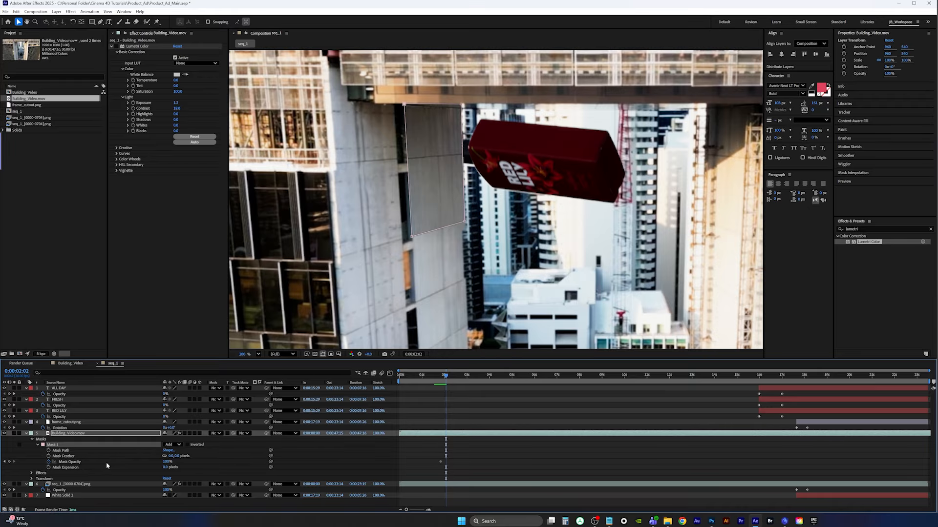
pyautogui.click(9, 461)
pyautogui.moveTo(442, 379); pyautogui.dragTo(454, 377)
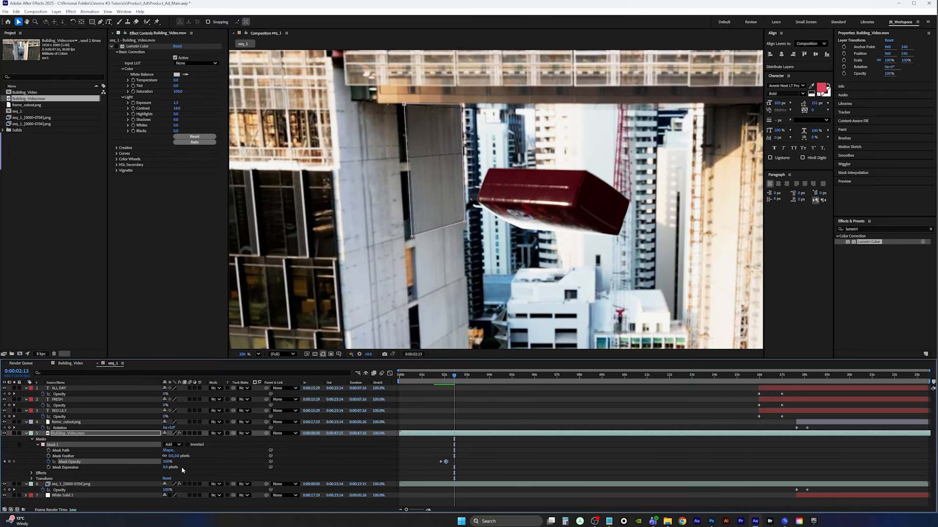
pyautogui.click(169, 462)
pyautogui.write('0')
pyautogui.press('Return')
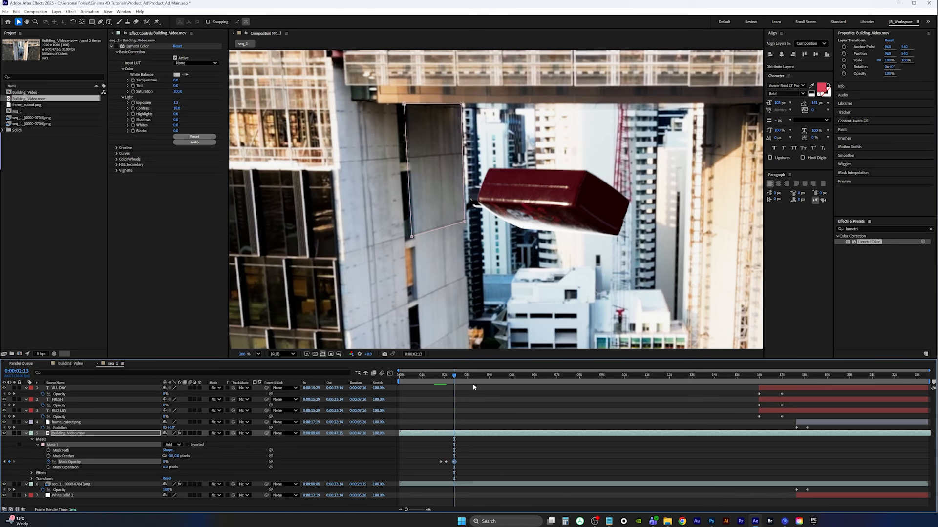
# Preview the masked transition around the bottle's entrance by playing and scrubbing the timeline
pyautogui.press('pageup')
pyautogui.click(438, 376)
pyautogui.press('space')
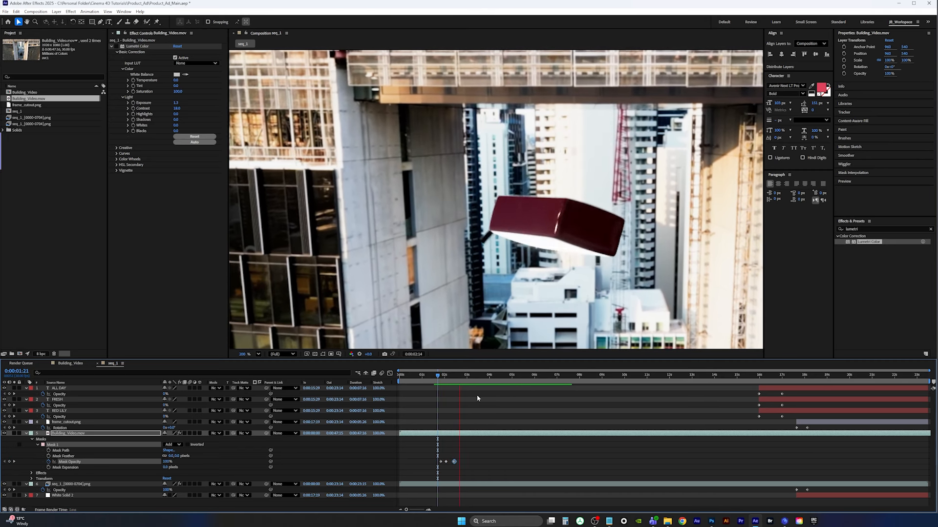
pyautogui.press('space')
pyautogui.moveTo(470, 377); pyautogui.dragTo(425, 376)
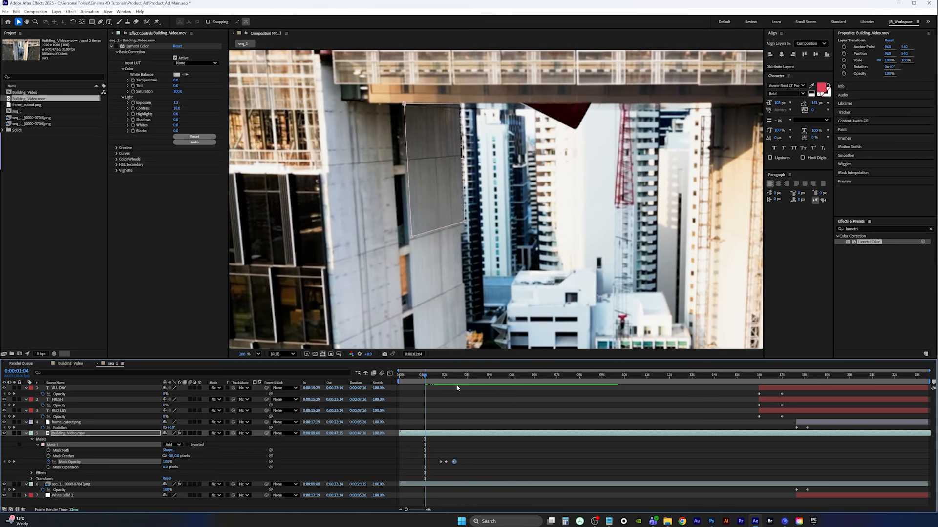
pyautogui.press('space')
pyautogui.hotkey('shift', '/')
pyautogui.press('space')
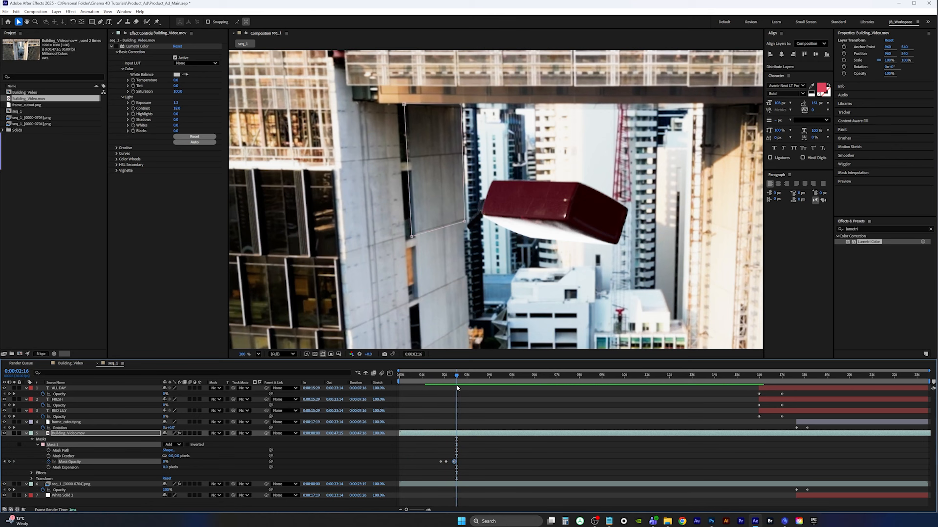
pyautogui.moveTo(457, 376); pyautogui.dragTo(360, 381)
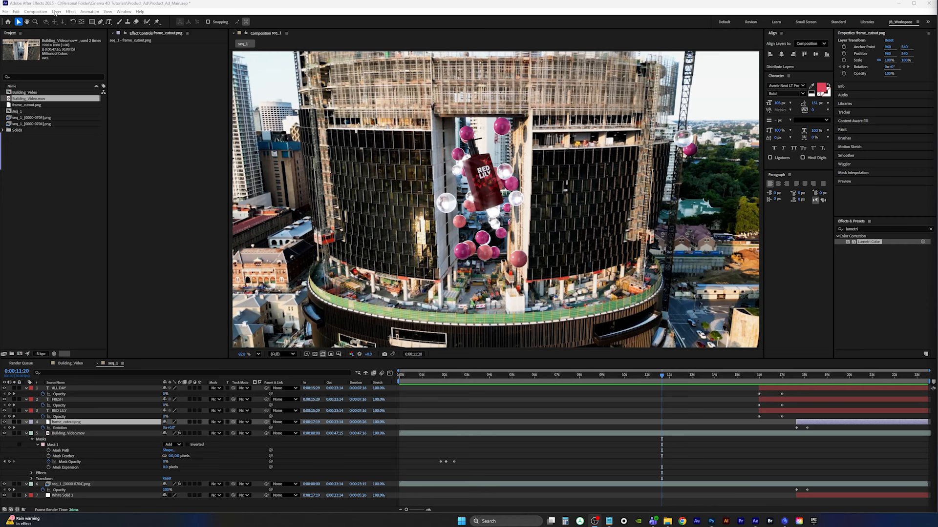
# Create a new adjustment layer and move it to the top of the layer stack
pyautogui.click(56, 12)
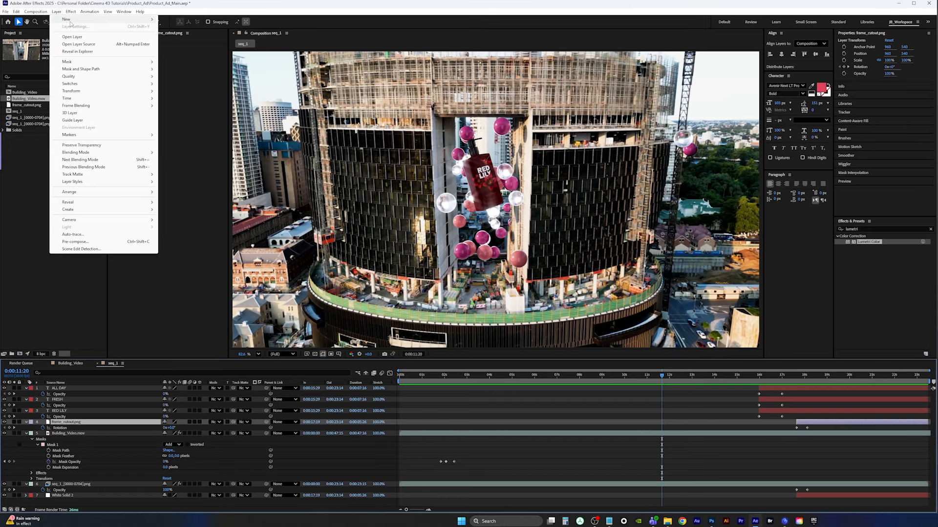
pyautogui.moveTo(74, 19)
pyautogui.click(196, 62)
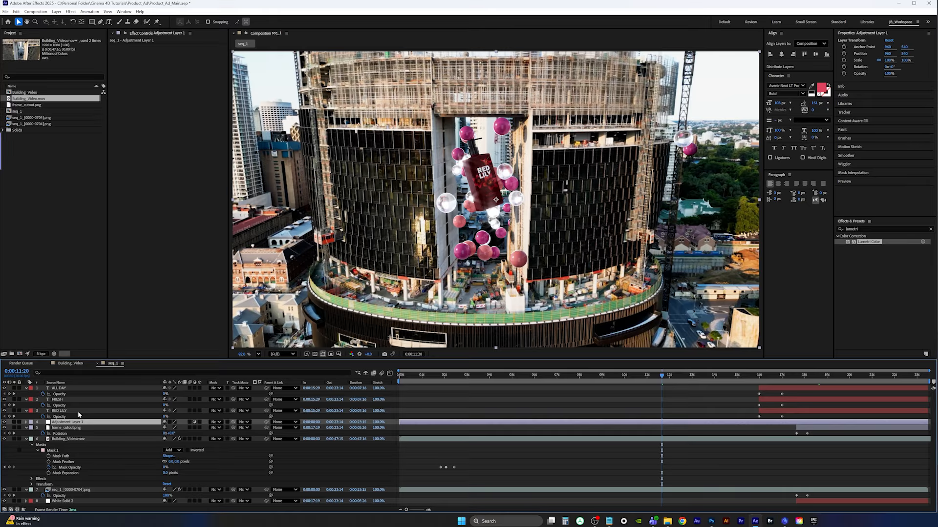
pyautogui.hotkey('ctrl', 'shift', ']')
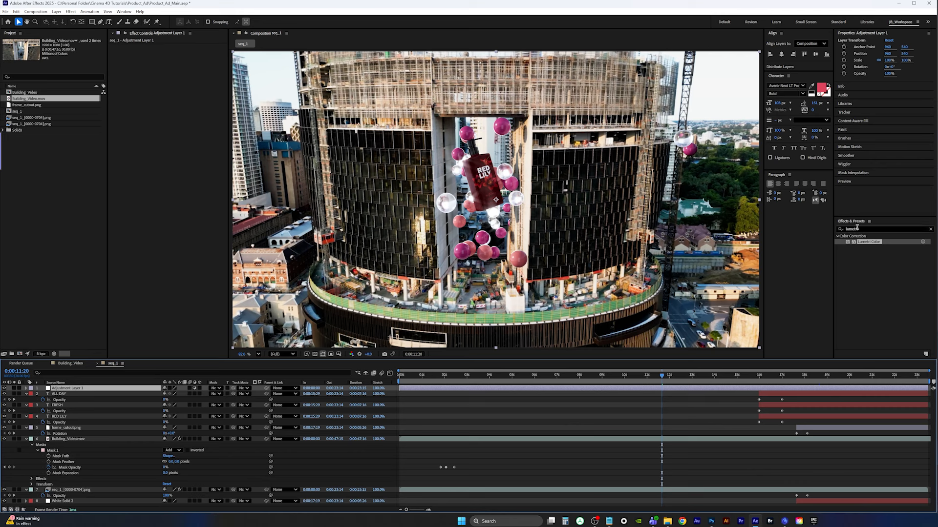
# Apply Lumetri Color to the adjustment layer and set a negative Vignette Amount
pyautogui.doubleClick(874, 242)
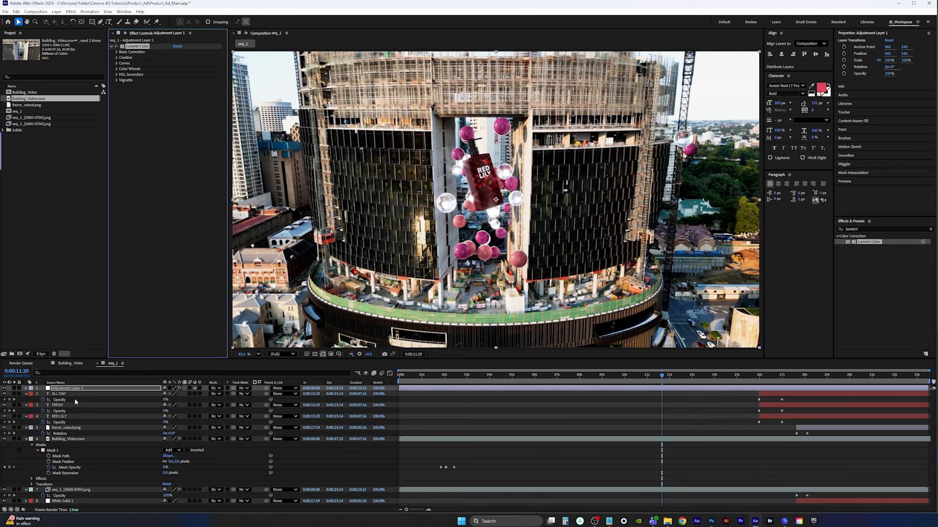
pyautogui.click(119, 81)
pyautogui.moveTo(176, 93); pyautogui.dragTo(104, 93)
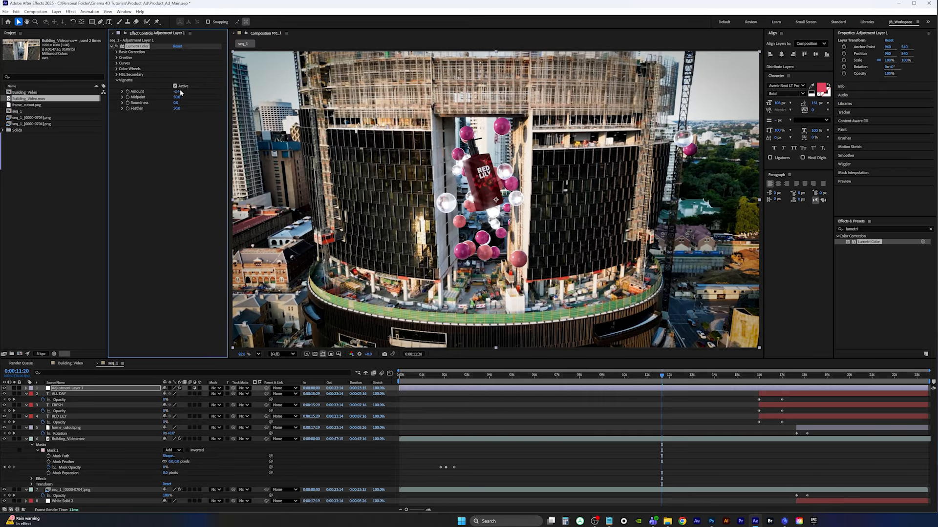
pyautogui.moveTo(179, 92)
pyautogui.mouseDown()
pyautogui.moveTo(155, 92)
pyautogui.moveTo(174, 91)
pyautogui.mouseUp()
# Play the composition from the start through to the RED LILY end card
pyautogui.moveTo(661, 378); pyautogui.dragTo(753, 378)
pyautogui.press('space')
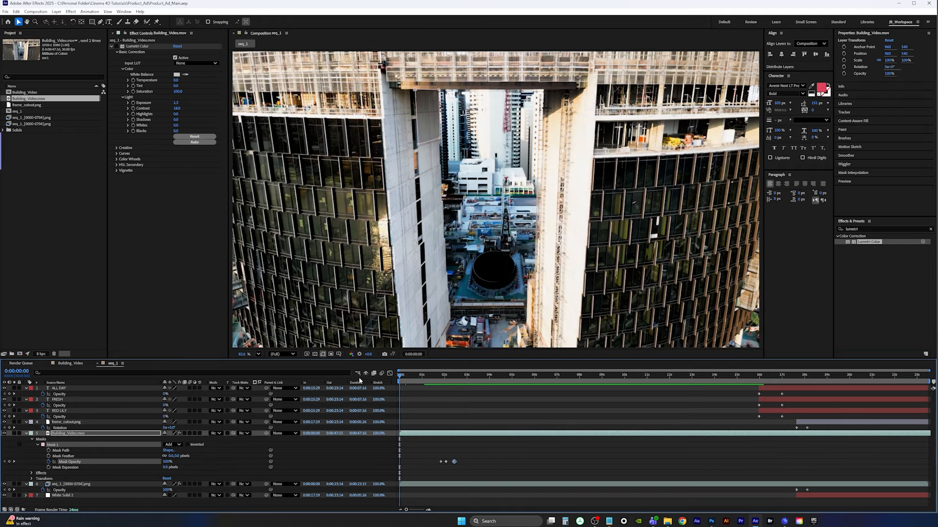
pyautogui.press('space')
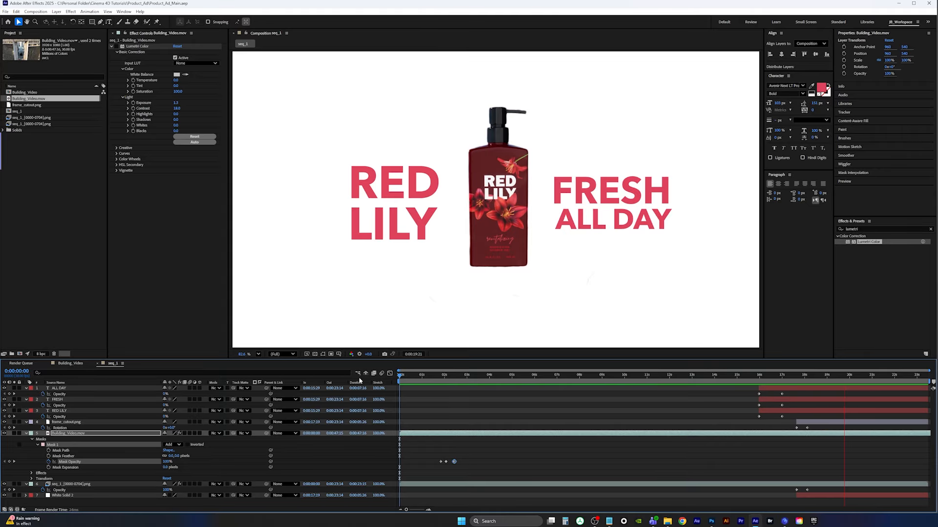
pyautogui.press('space')
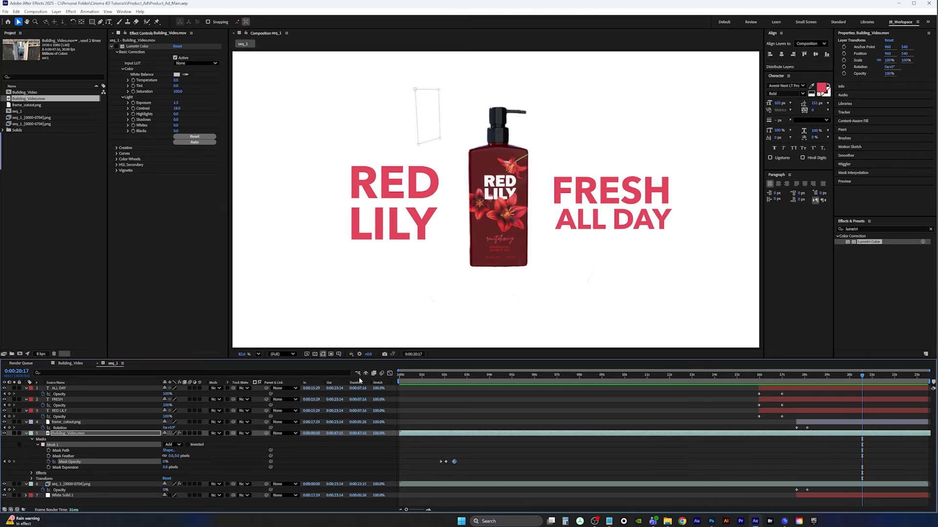